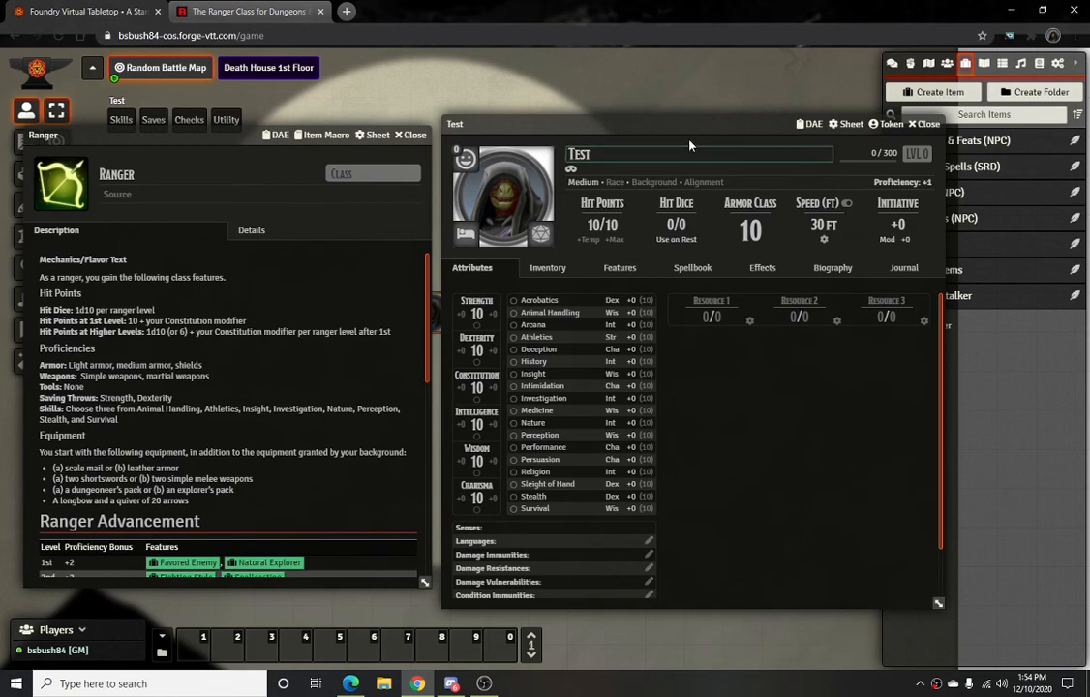
drag(686, 127, 619, 129)
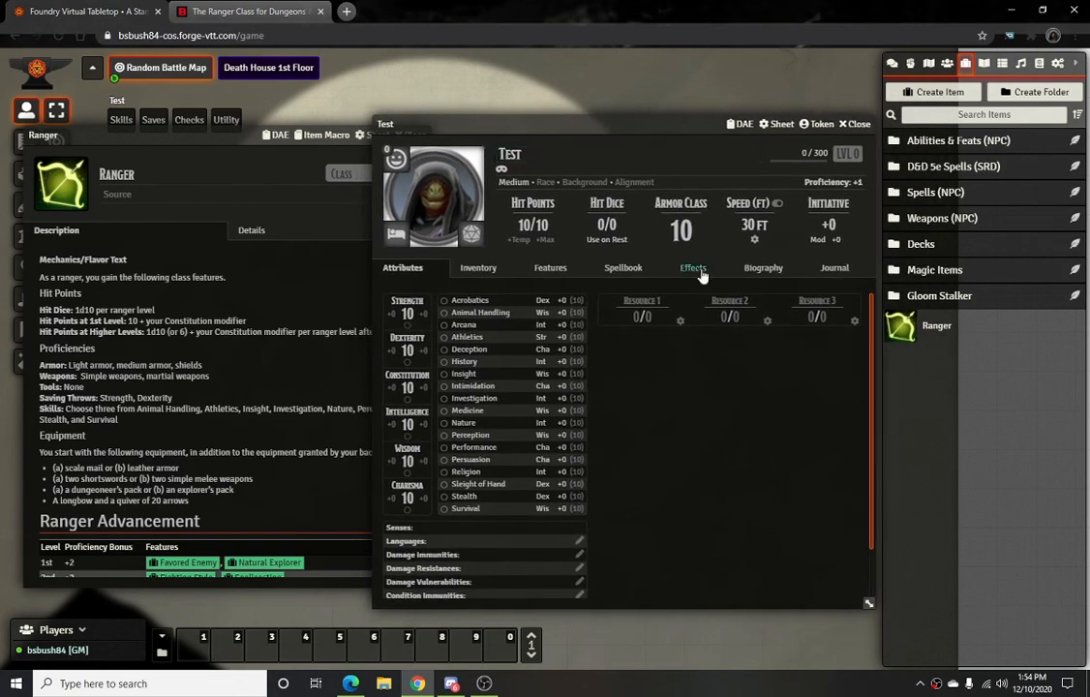
click(683, 232)
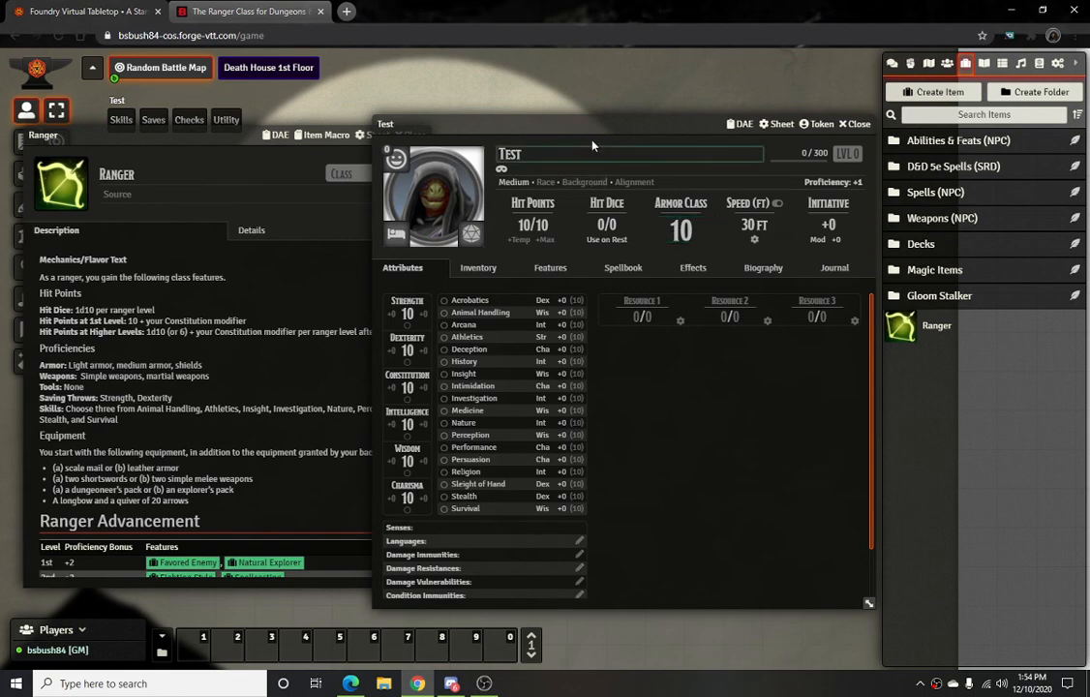
mouse_move(612, 123)
mouse_down()
mouse_move(590, 139)
mouse_move(606, 132)
mouse_up()
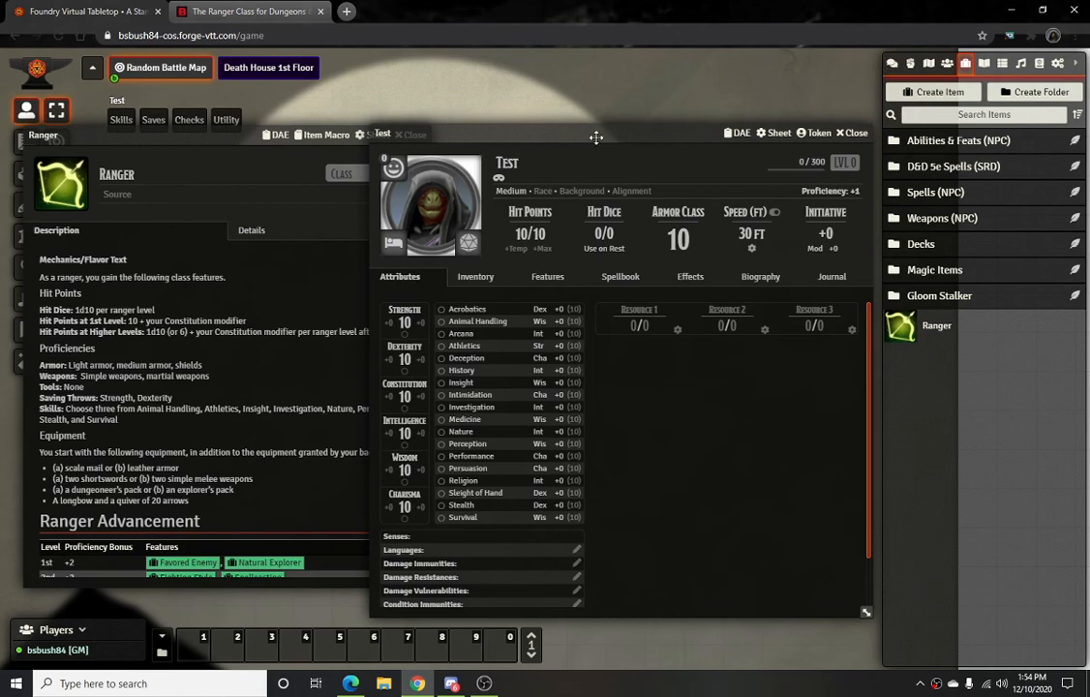
drag(597, 137, 573, 129)
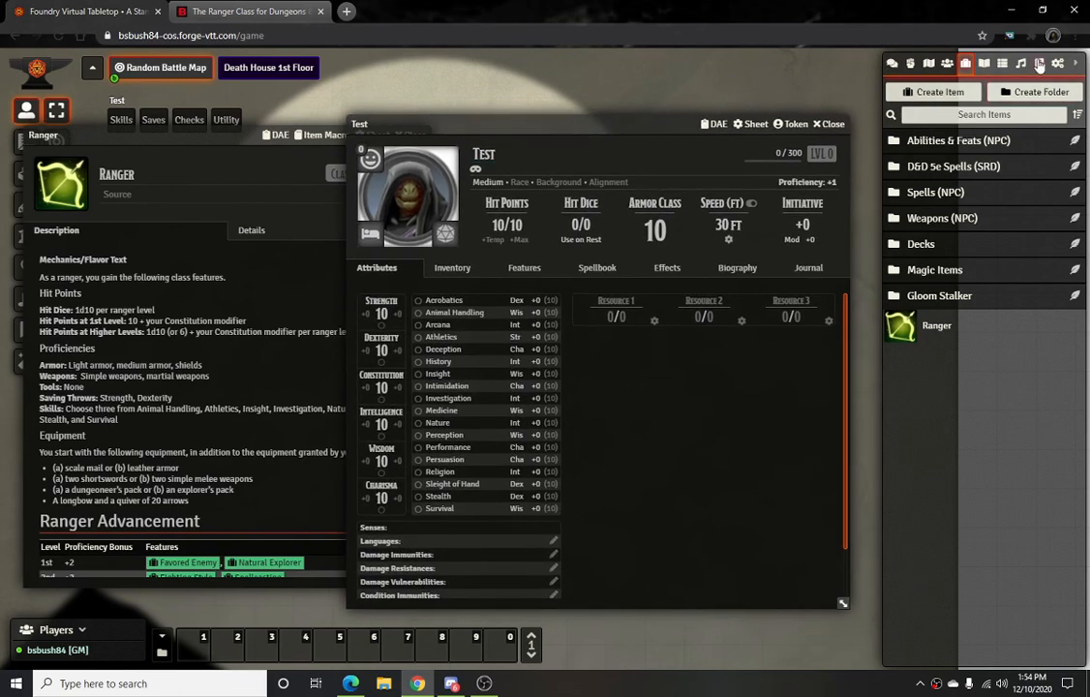
View the Ranger entry in the Classes (SRD) compendium, close both windows and return to the world's item list
click(1039, 63)
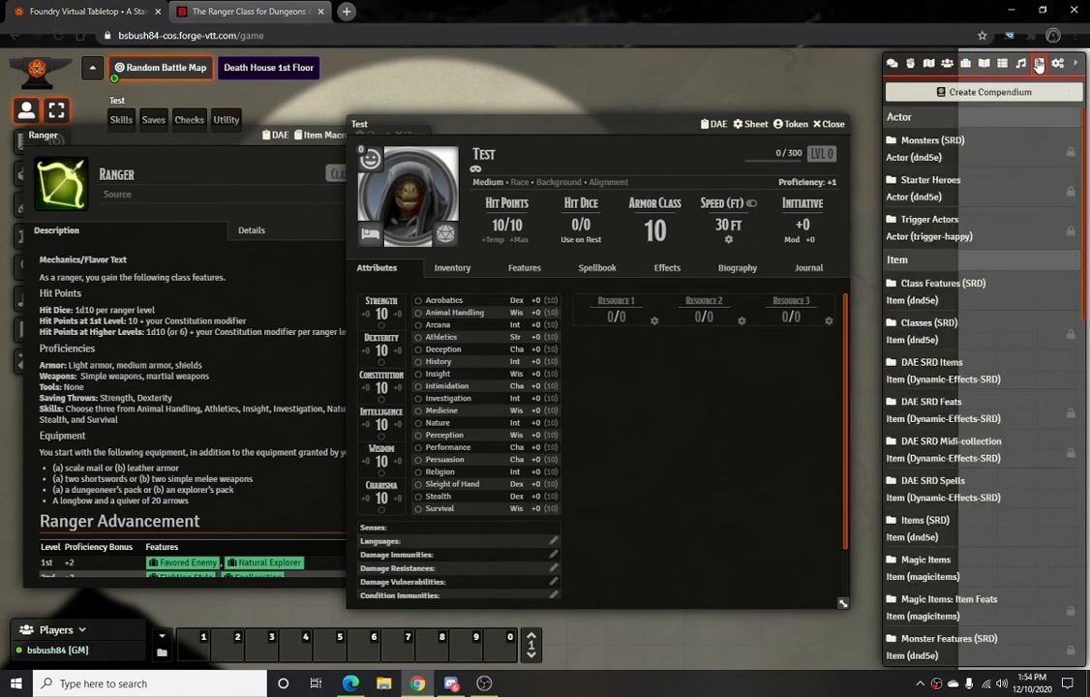
click(951, 329)
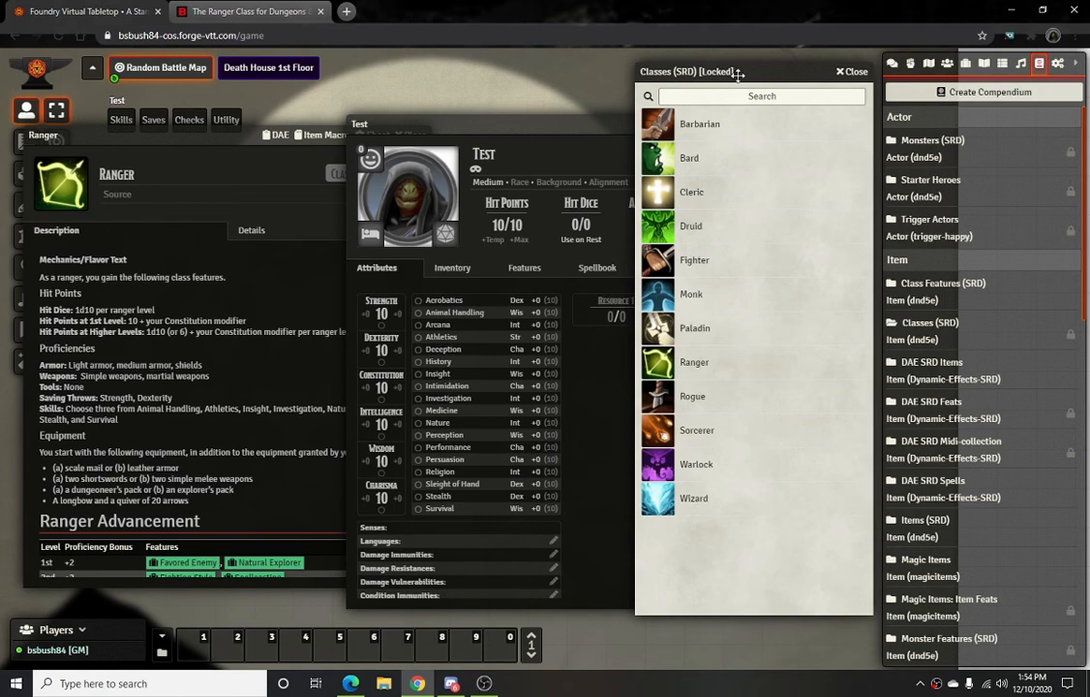
drag(643, 71, 518, 92)
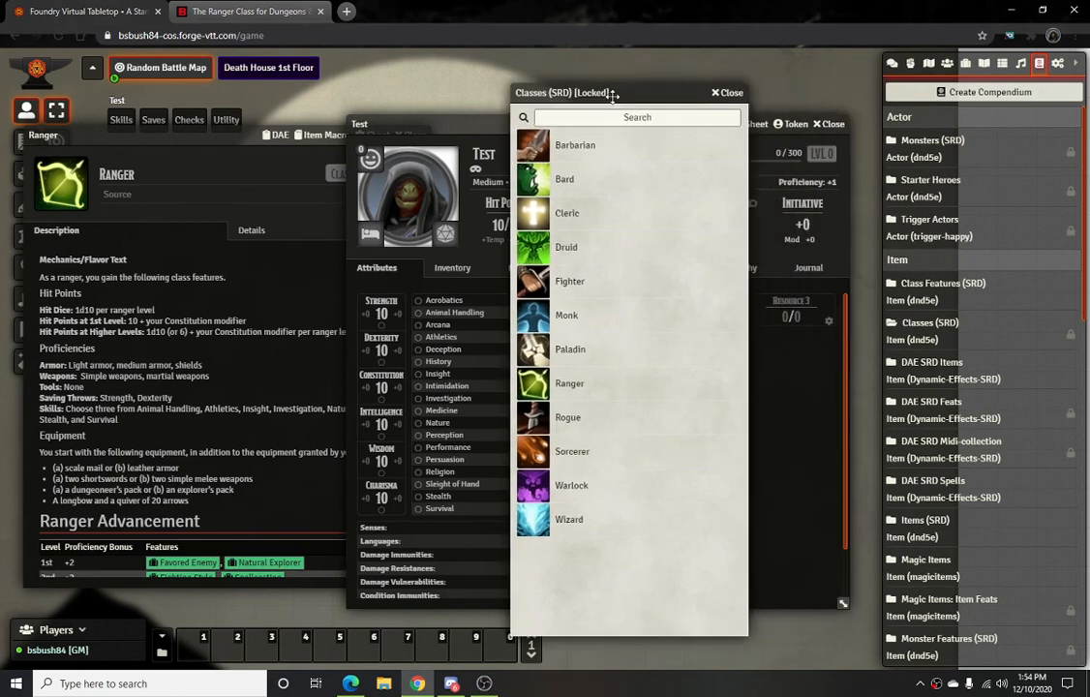
click(566, 384)
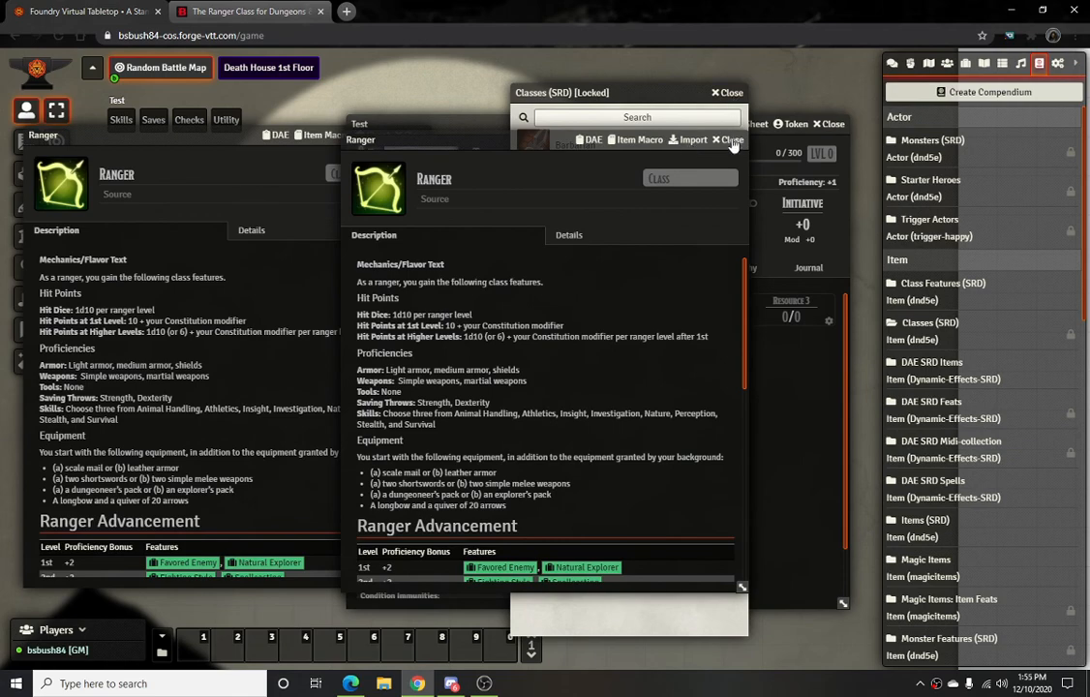
click(693, 140)
click(965, 64)
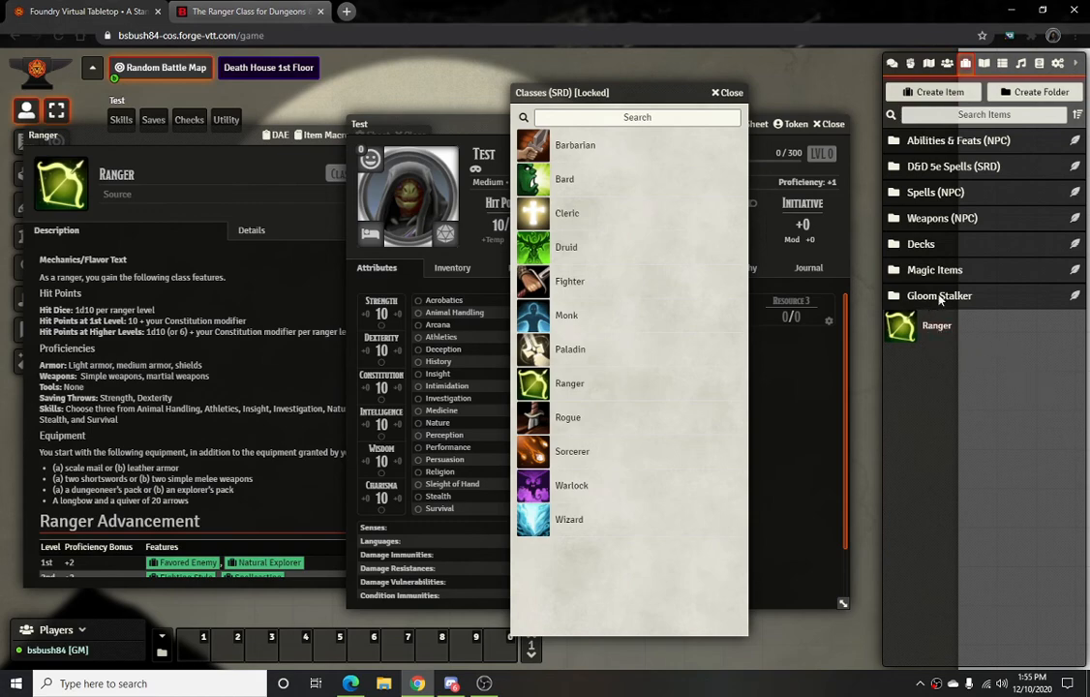
click(728, 94)
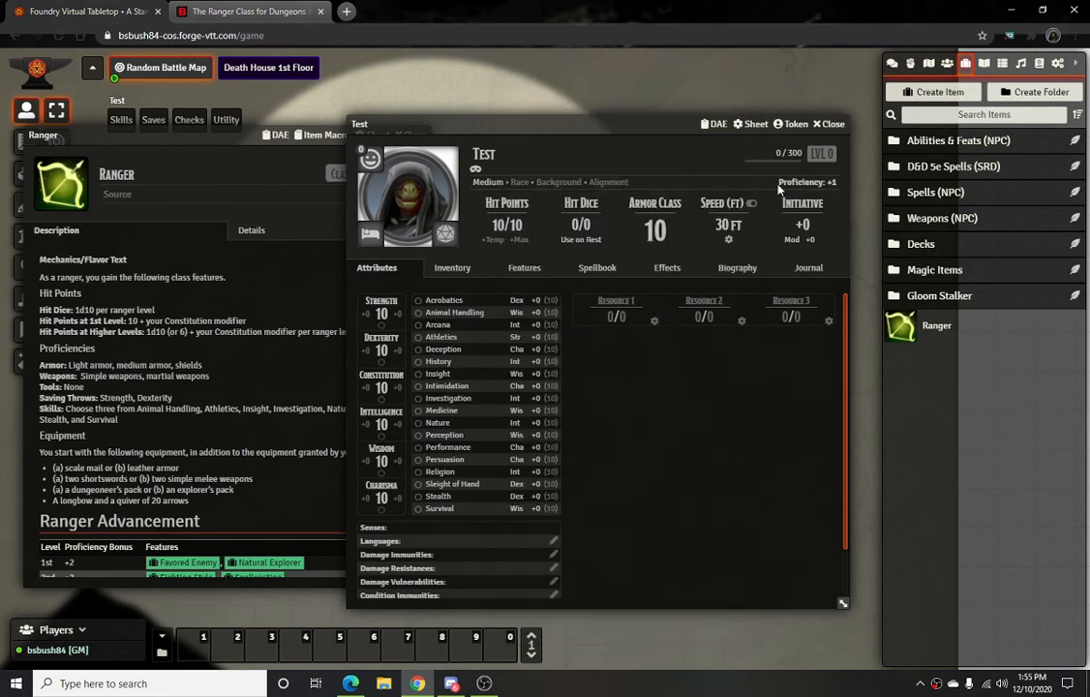
Open the world's Ranger class item for description editing and examine the compendium links in the Ranger Advancement table
click(937, 328)
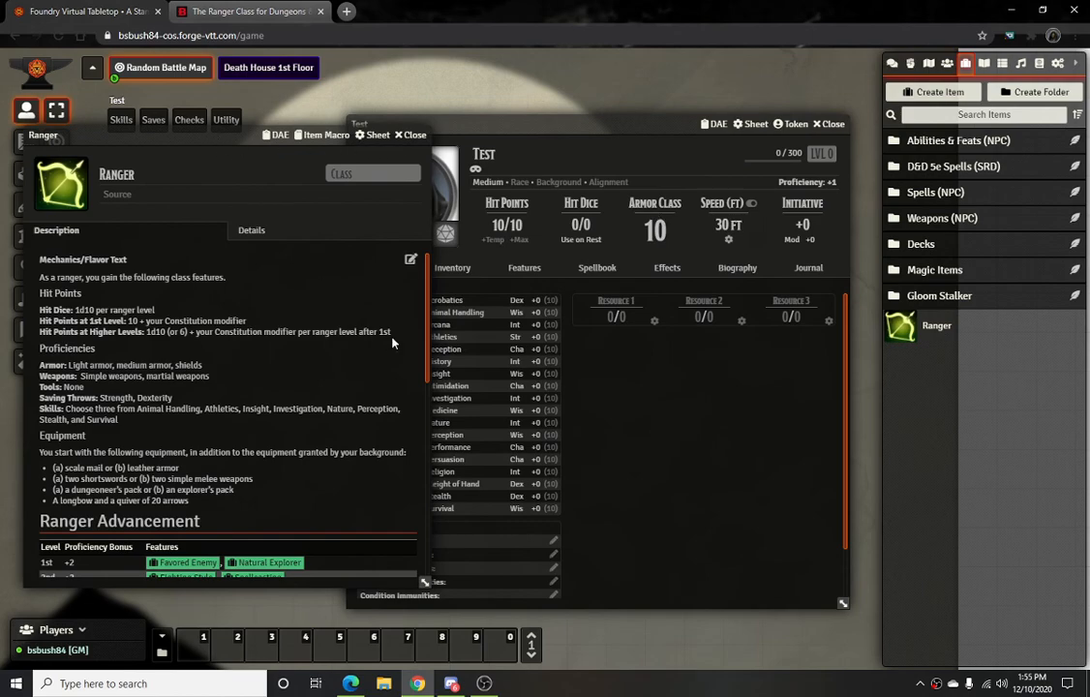
click(408, 263)
scroll(106, 319, down, 3)
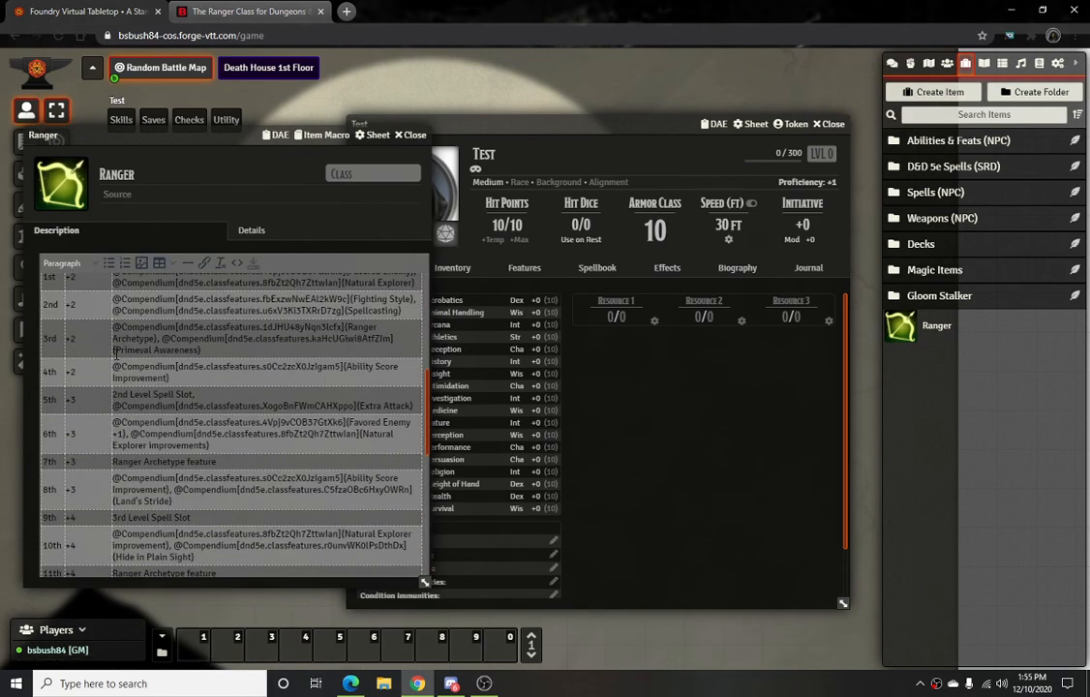
scroll(227, 391, up, 5)
scroll(195, 329, down, 3)
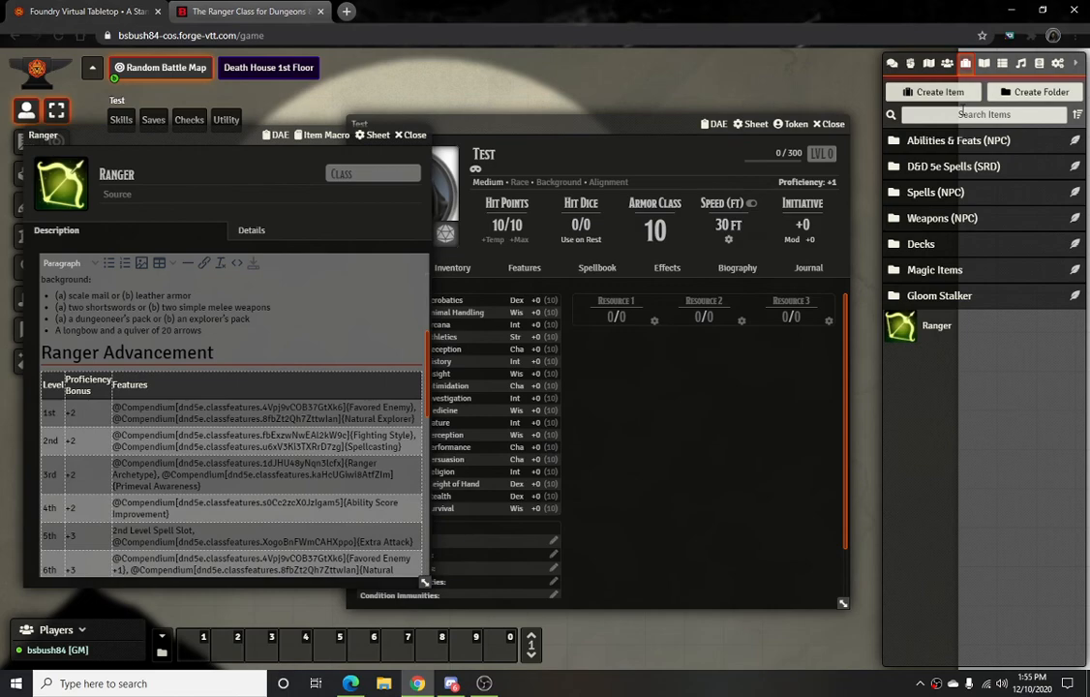
Open the Class Features (SRD) compendium and place its window beside the Ranger item
click(1039, 63)
click(943, 283)
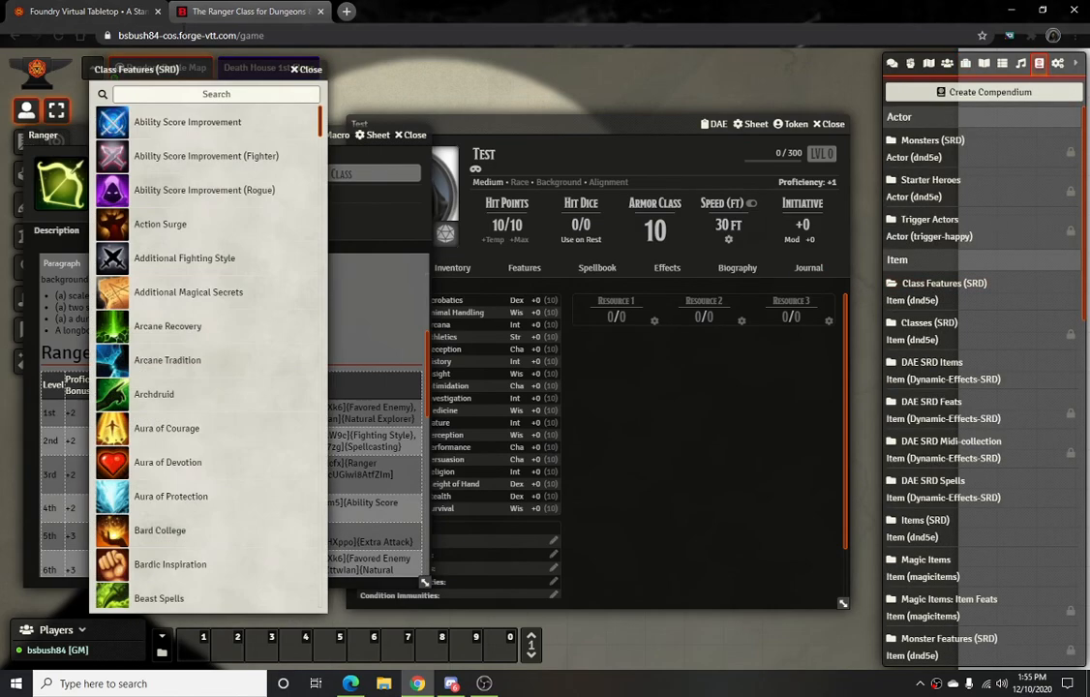
drag(249, 77, 736, 82)
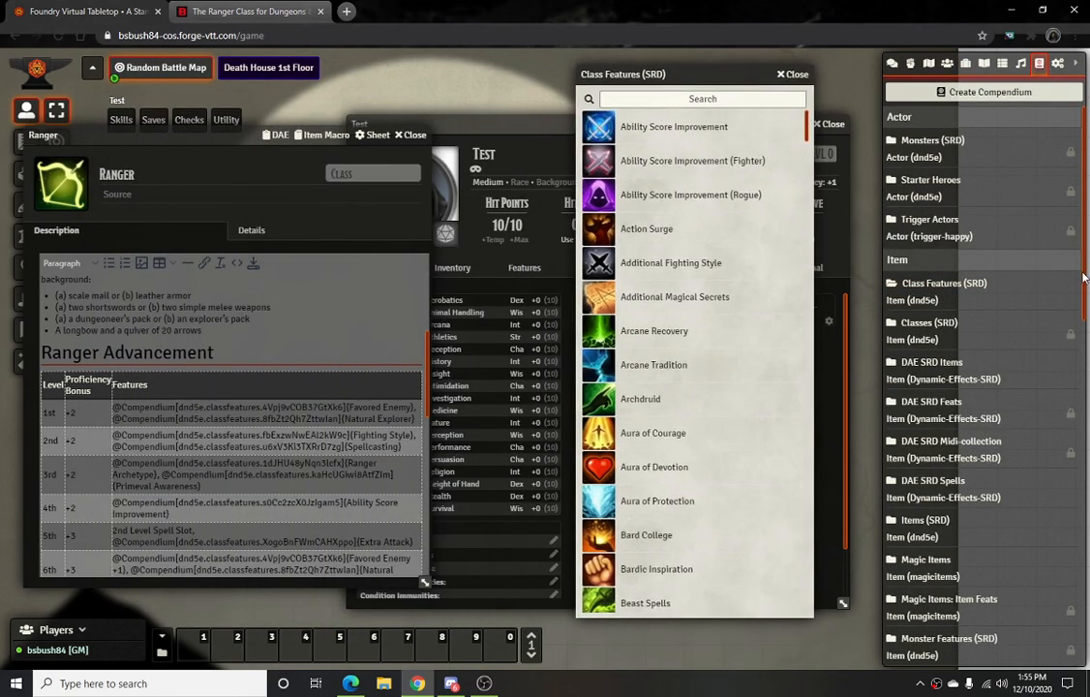
Toggle the edit lock of the Class Features (SRD) compendium on and back off
right_click(968, 290)
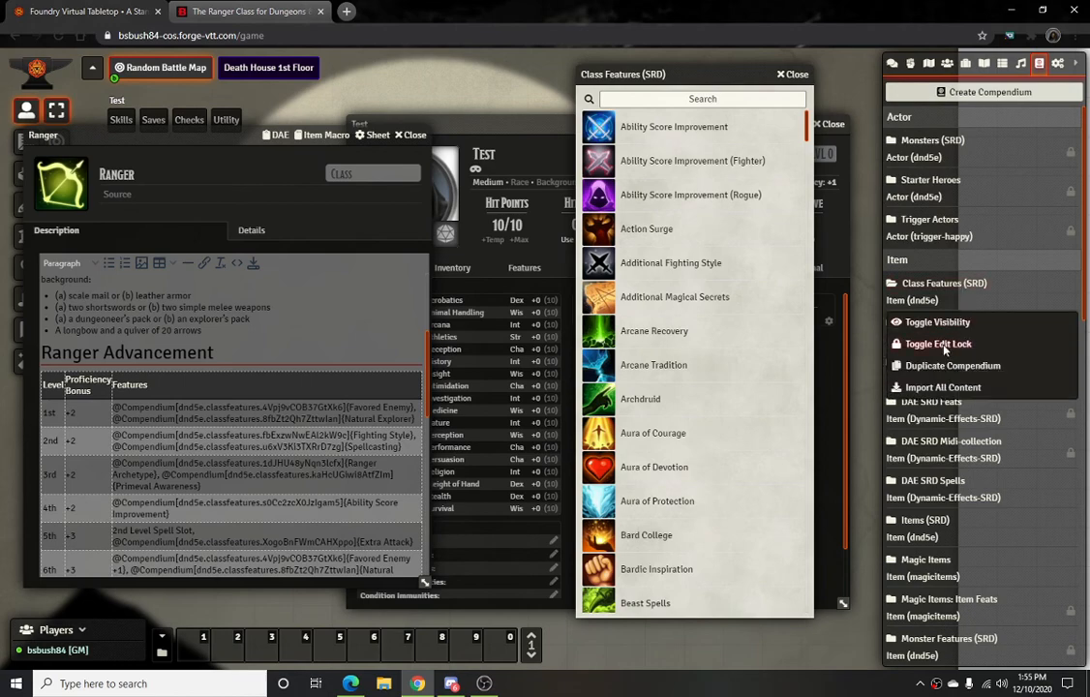
click(929, 344)
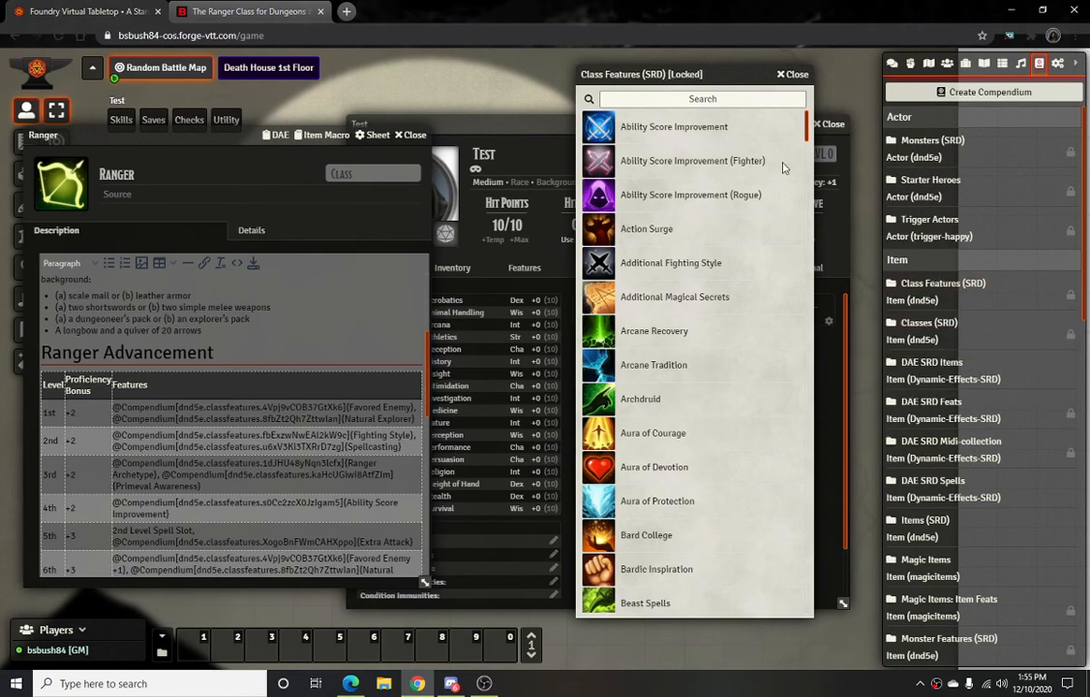
right_click(956, 290)
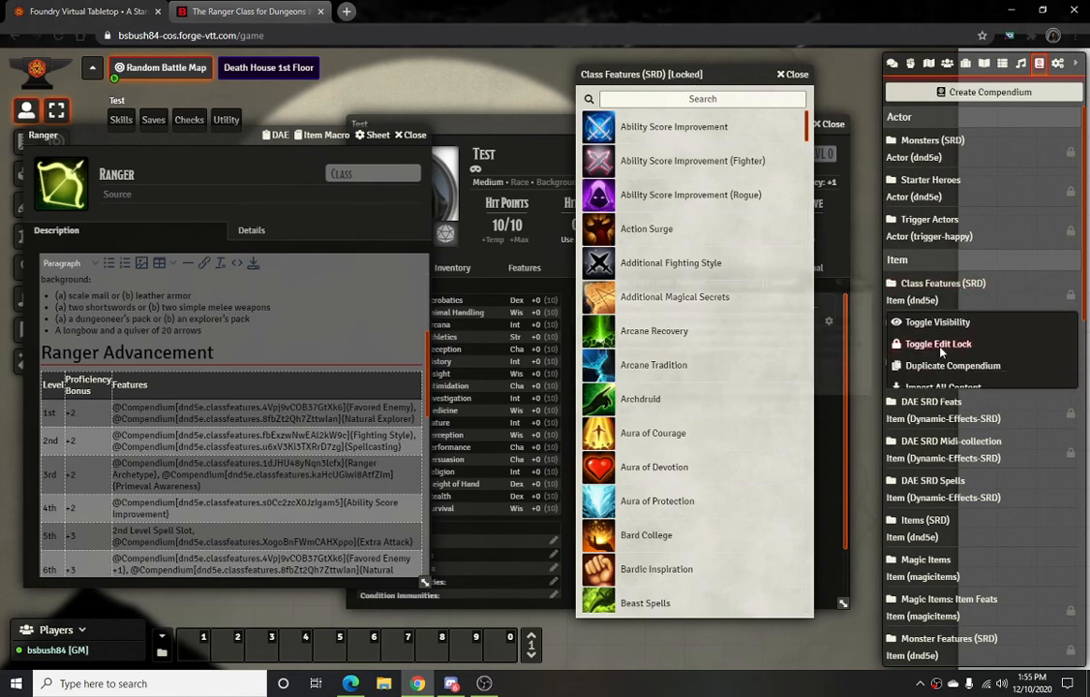
click(924, 345)
click(676, 378)
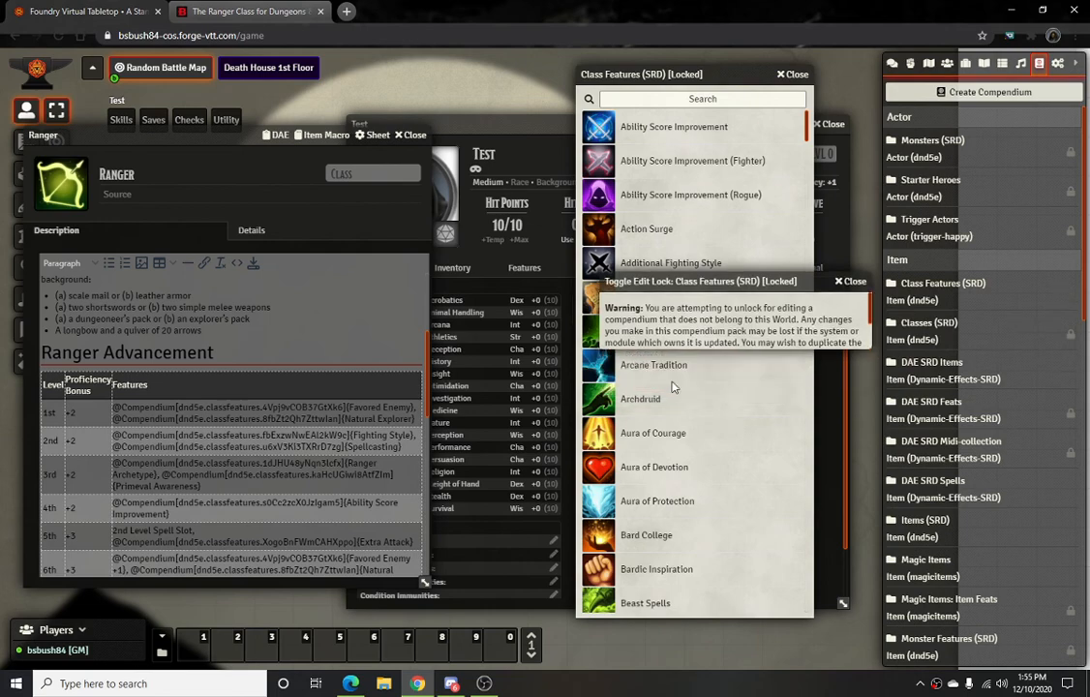
Look up the Favored Enemy feature in the Class Features (SRD) compendium, examine its requirement field, and close the feature and compendium
scroll(678, 286, down, 1)
scroll(679, 287, down, 10)
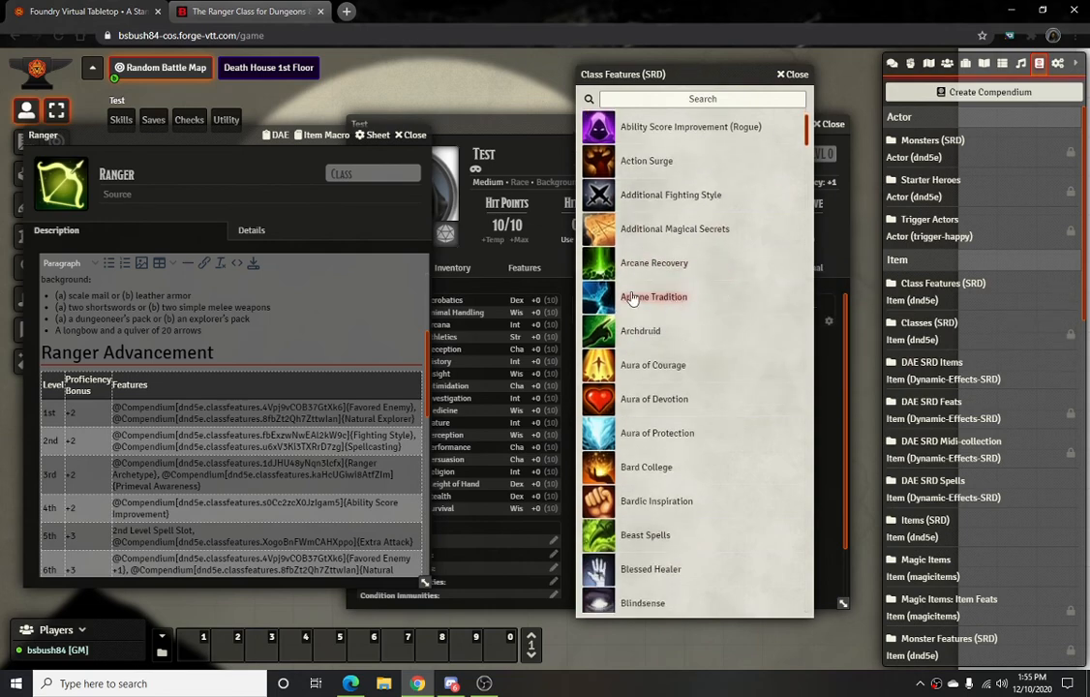
scroll(651, 360, down, 10)
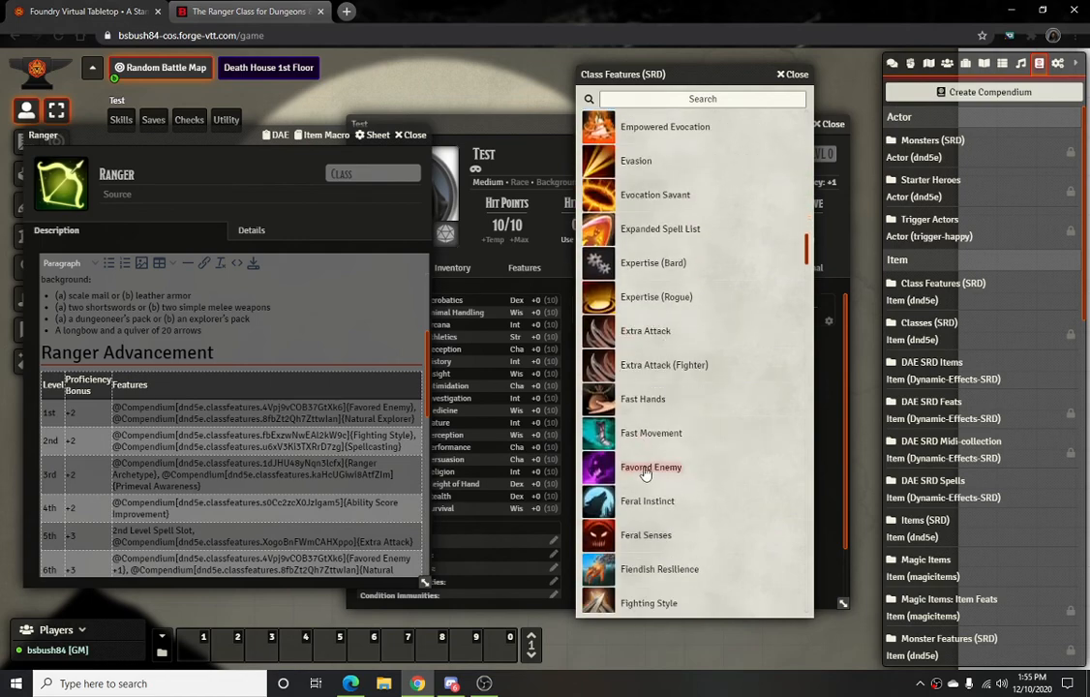
click(646, 469)
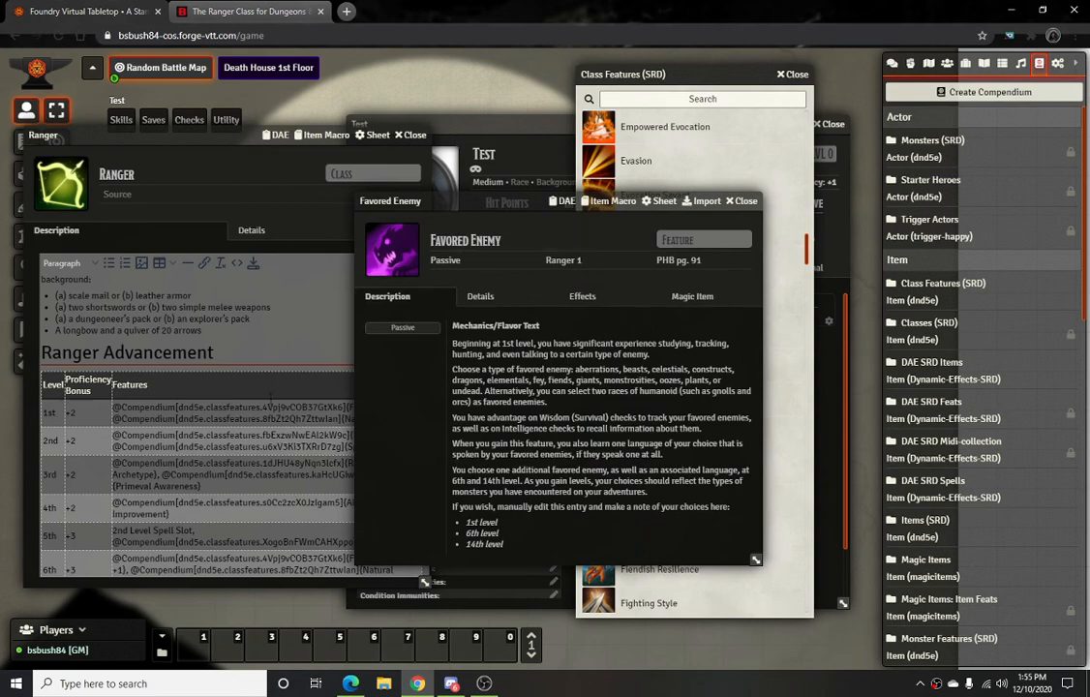
click(598, 261)
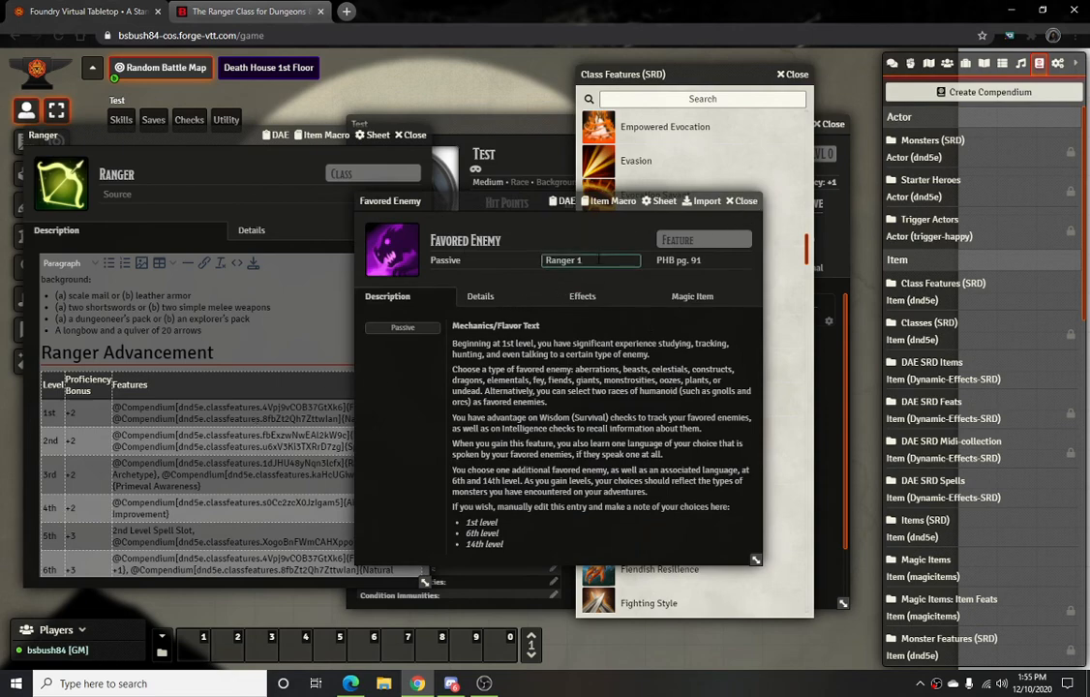
click(745, 201)
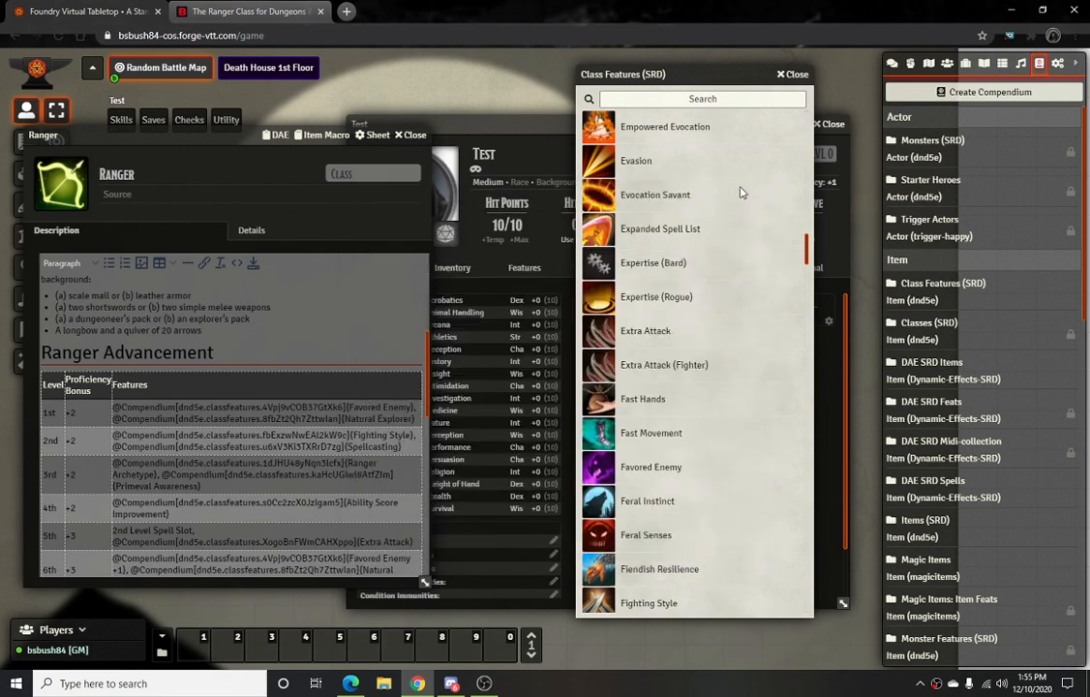
click(796, 75)
Close the Test character sheet and rename the Ranger class item as "Ranger (Gloom Stalker)"
drag(583, 119, 625, 113)
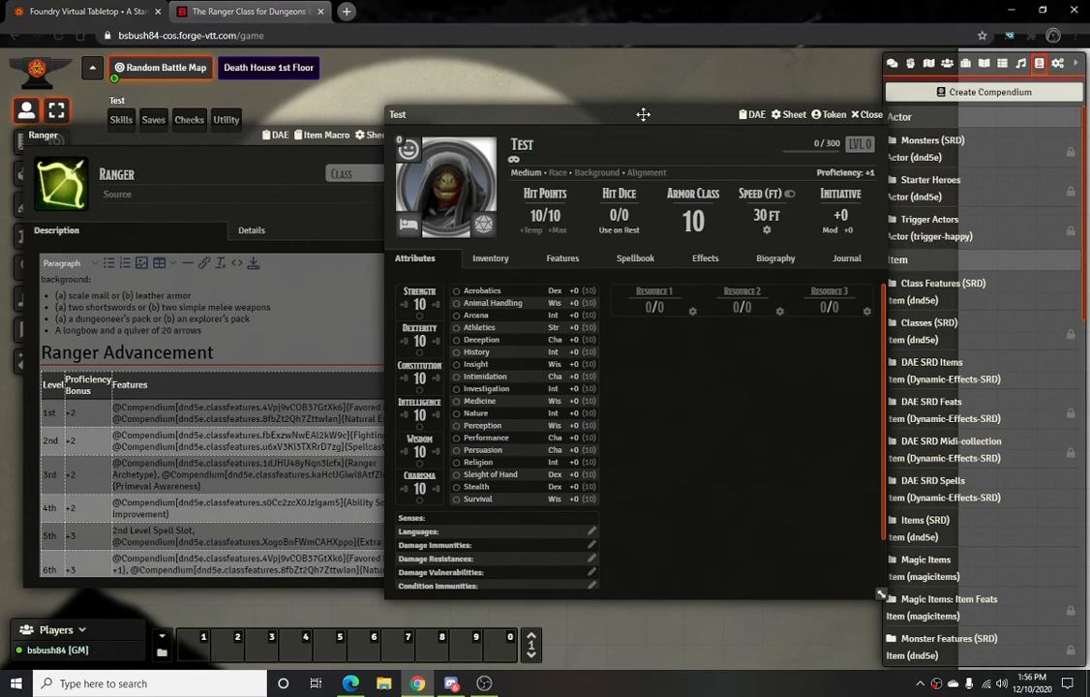
drag(643, 114, 546, 107)
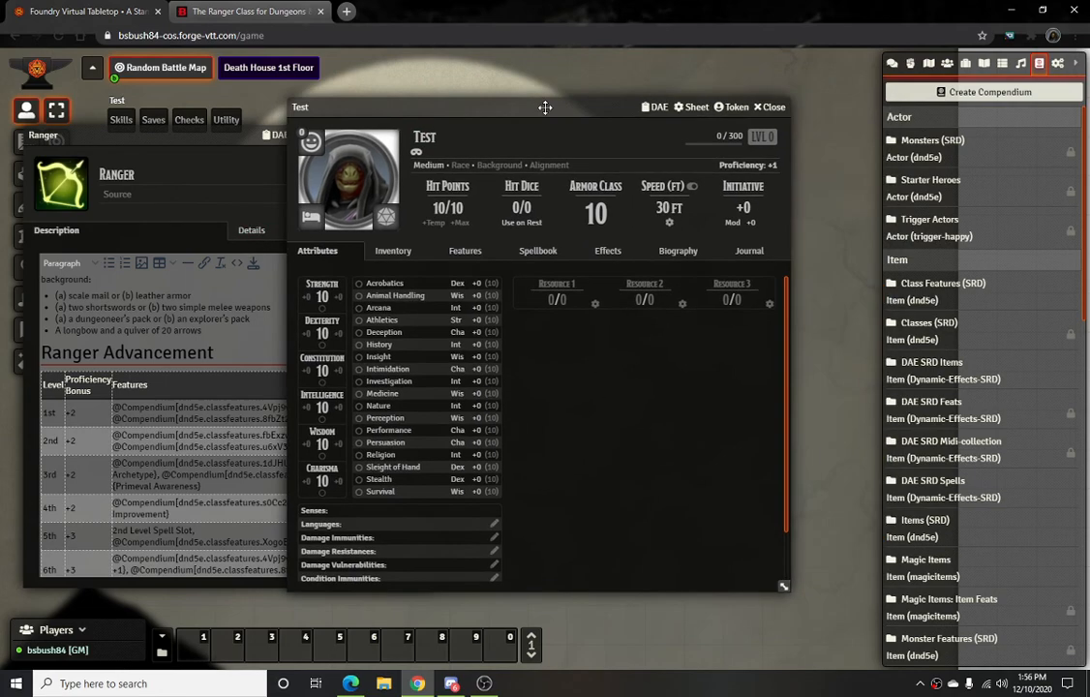
click(771, 108)
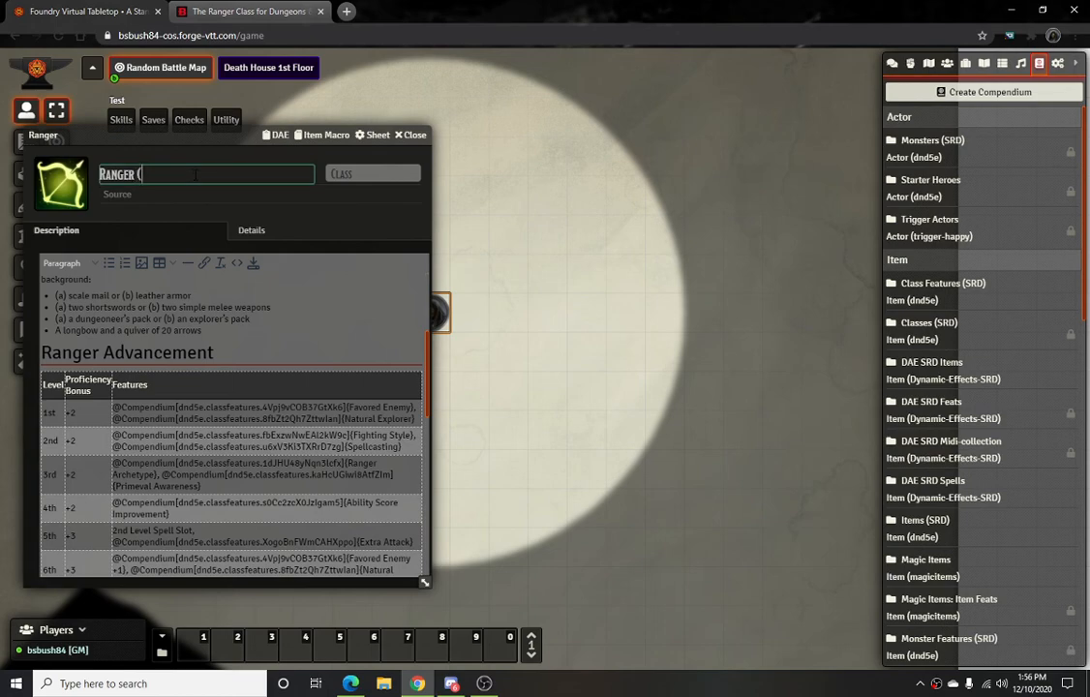
text(loom Stalker)
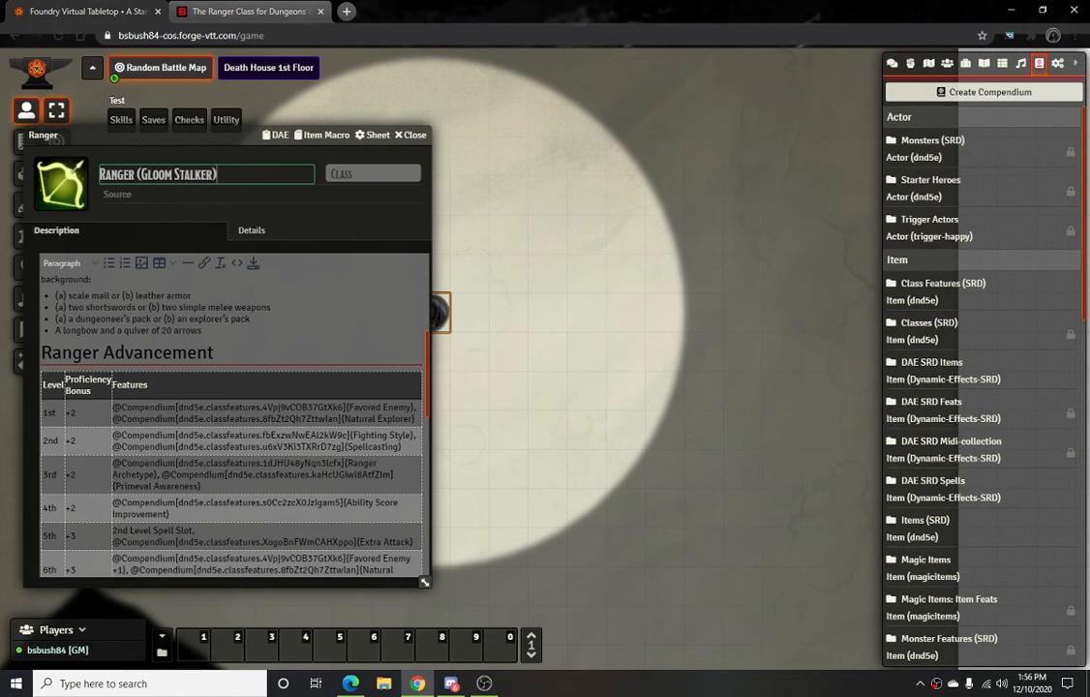
Review the class description down to the Ranger Archetypes section, save it and reopen it for editing
drag(180, 138, 362, 111)
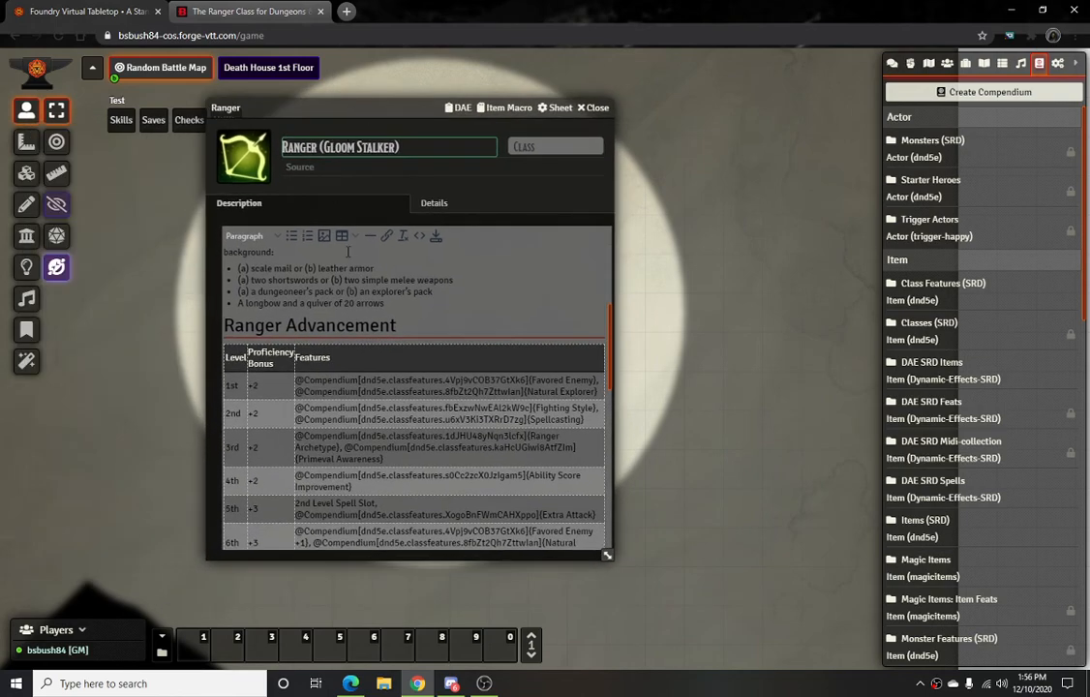
scroll(351, 303, down, 1)
scroll(351, 303, up, 3)
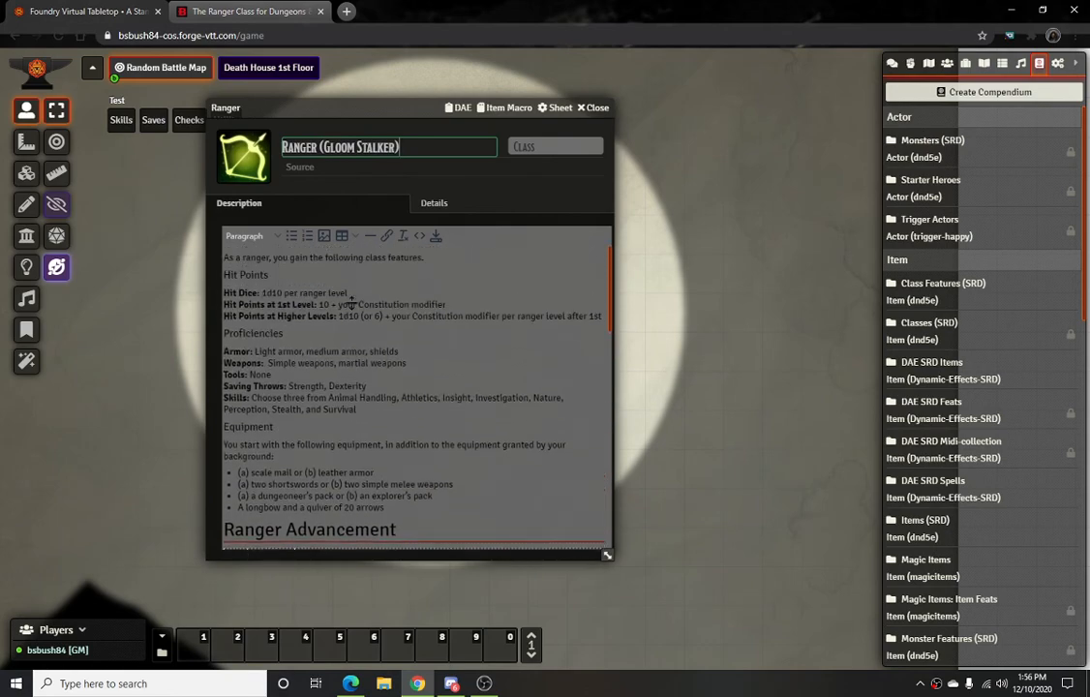
scroll(352, 303, down, 10)
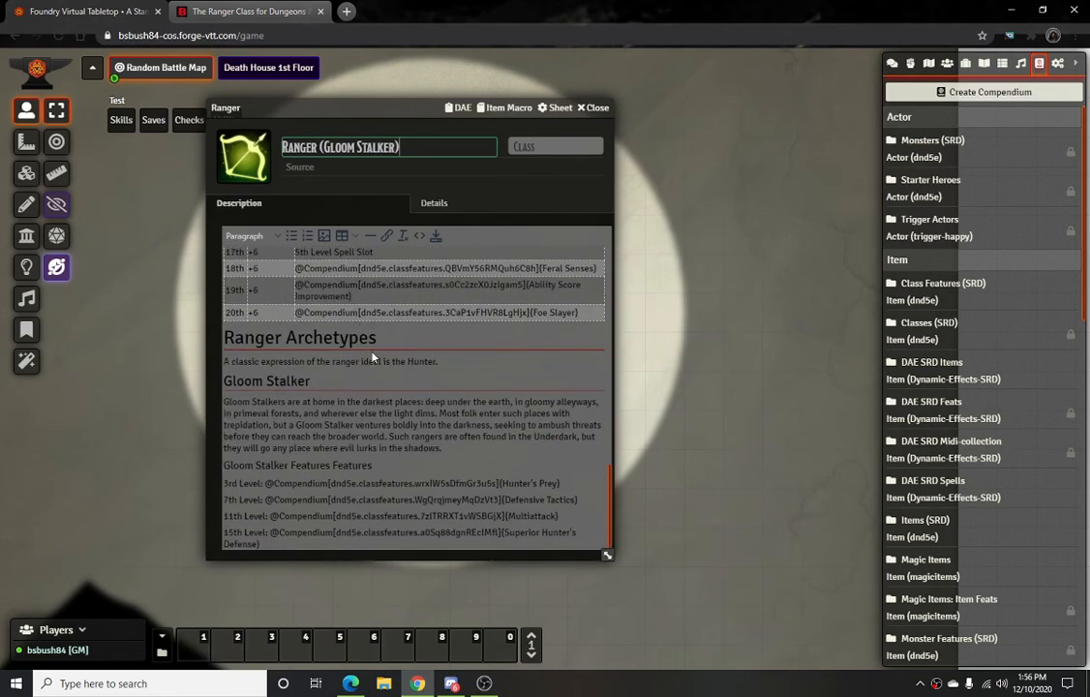
scroll(361, 337, up, 8)
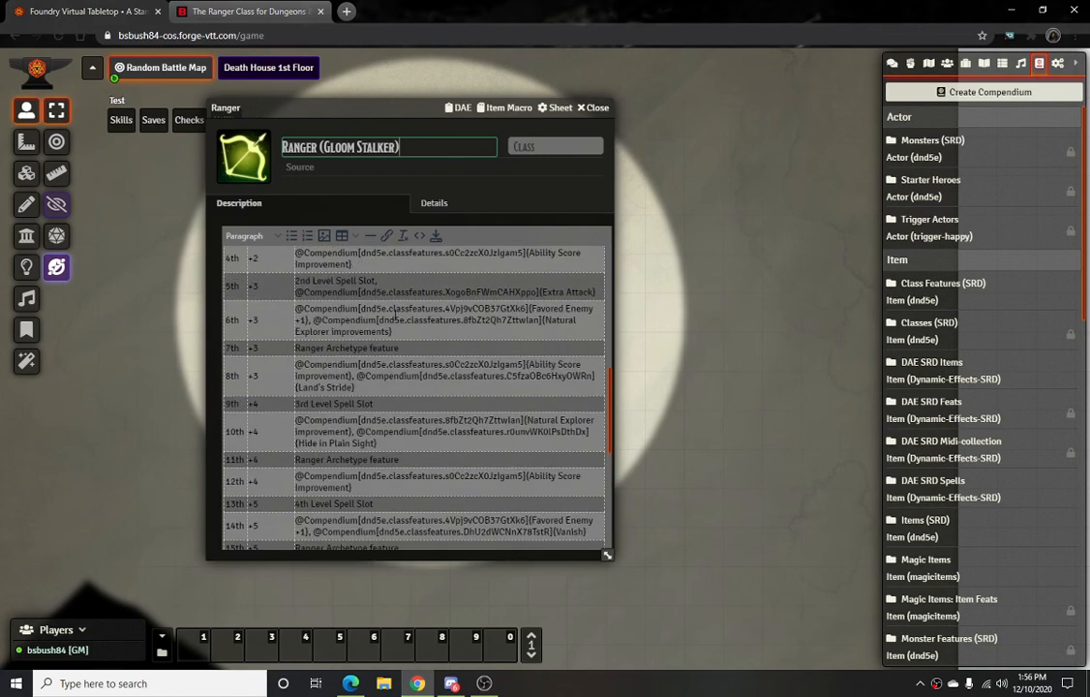
scroll(397, 319, down, 5)
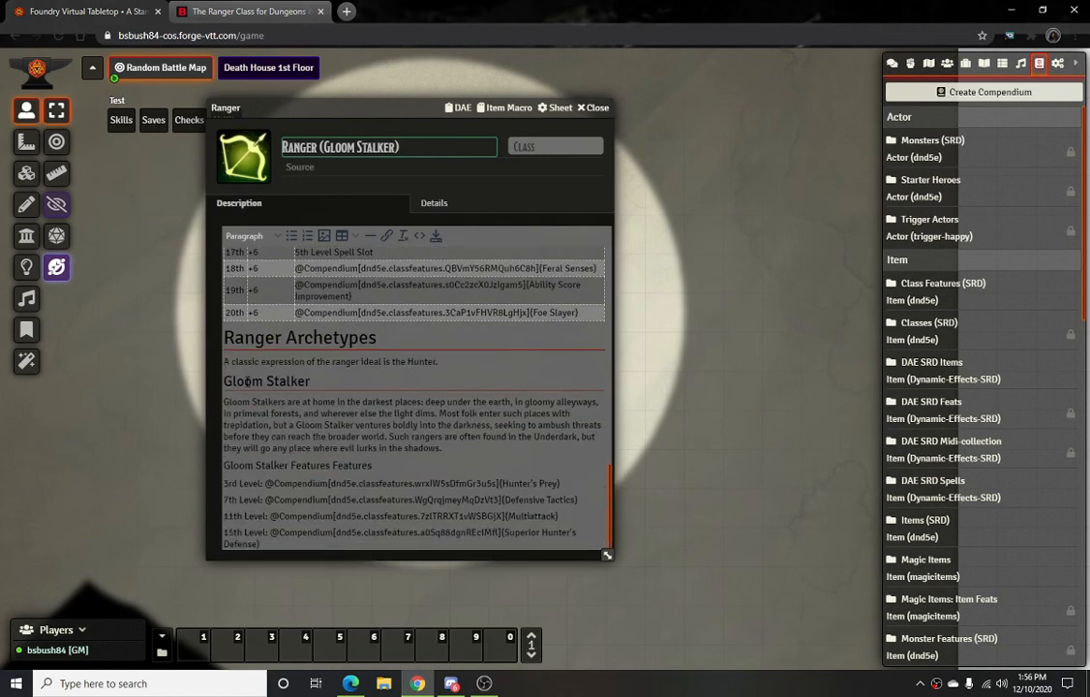
click(436, 236)
scroll(455, 383, down, 8)
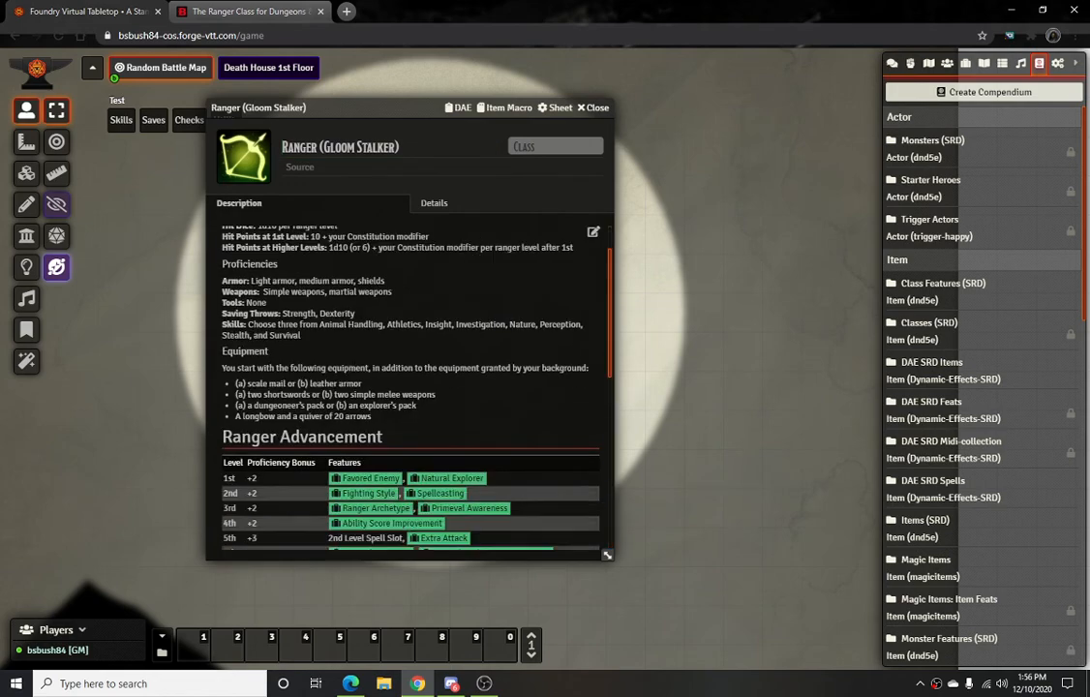
click(594, 233)
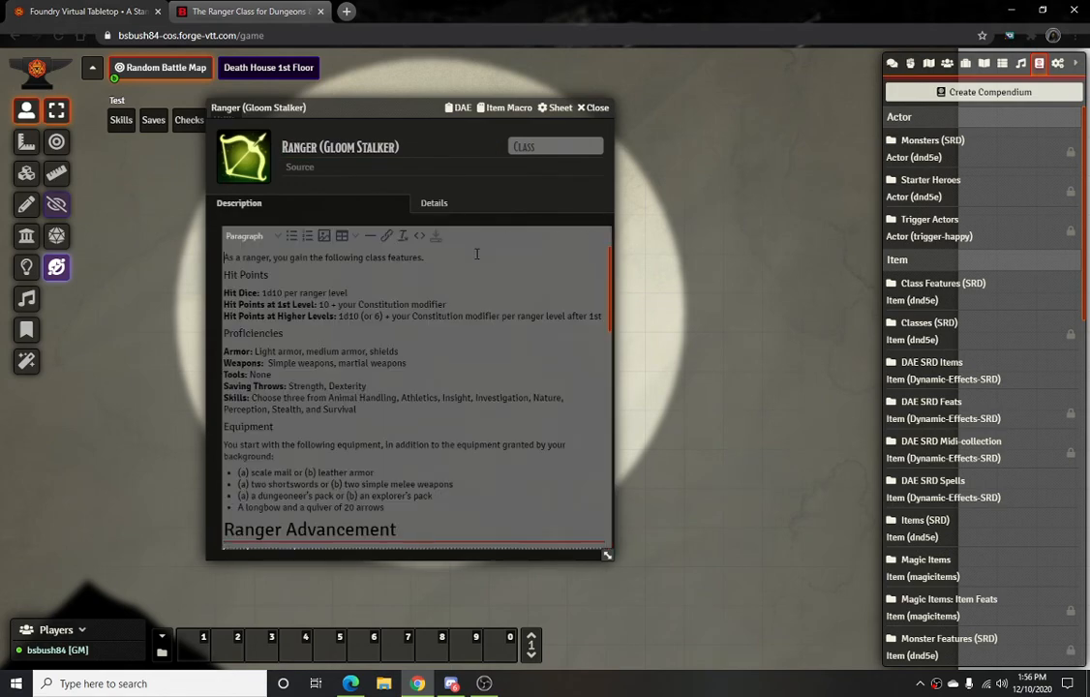
Delete the duplicated word "Features" from the Gloom Stalker features heading in the Ranger (Gloom Stalker) class description
click(246, 10)
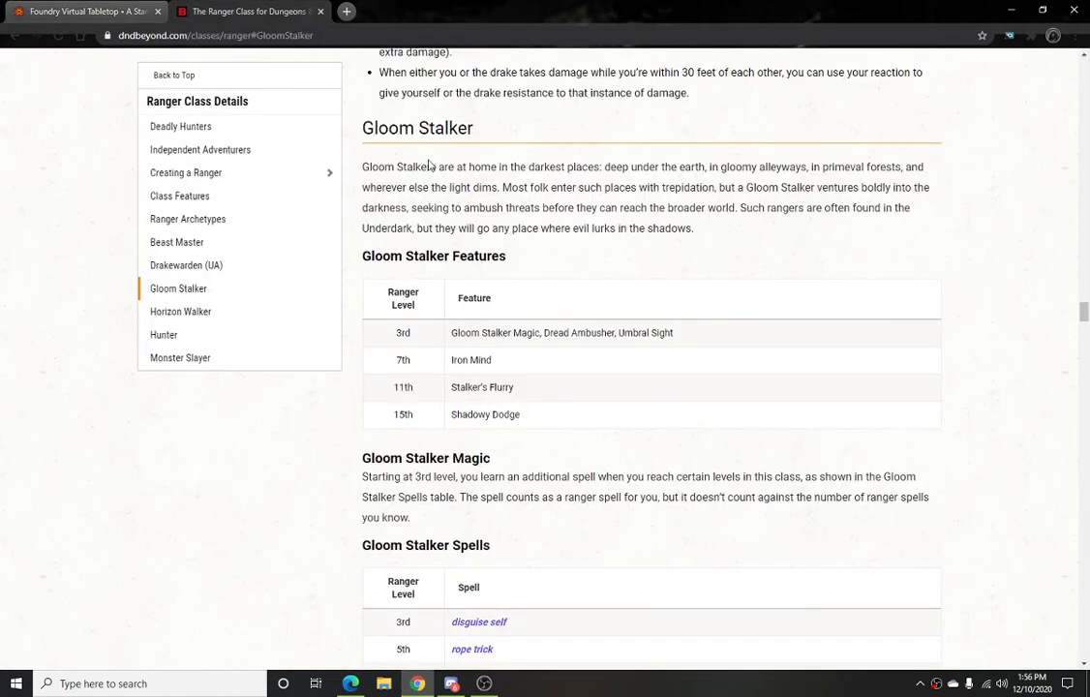
click(87, 11)
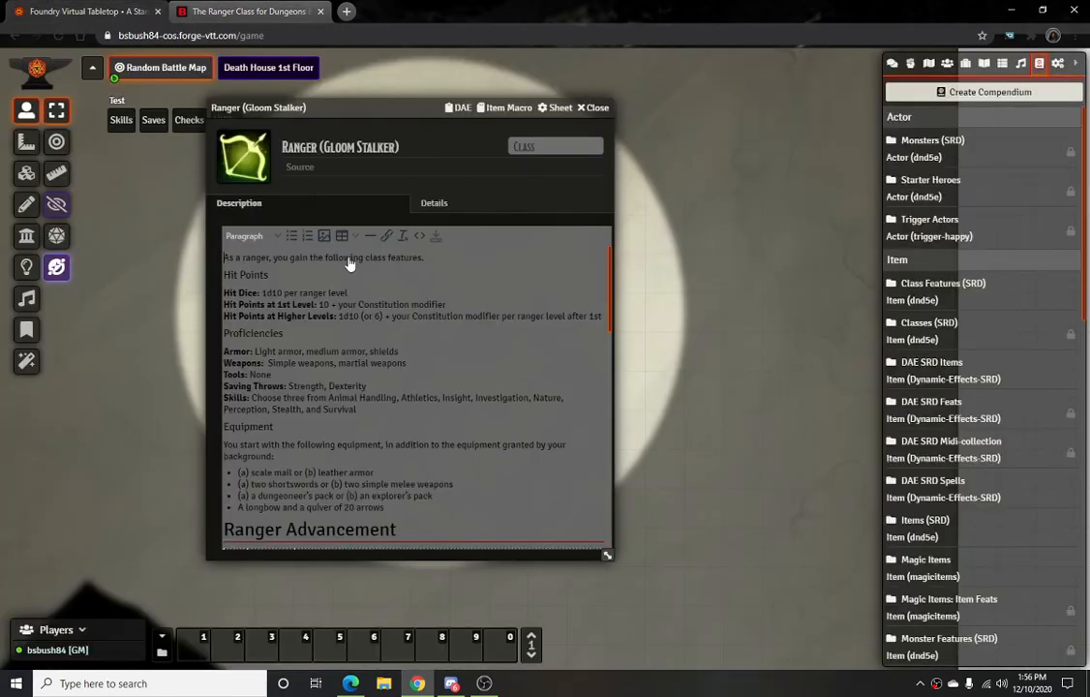
scroll(303, 452, down, 5)
scroll(304, 452, down, 5)
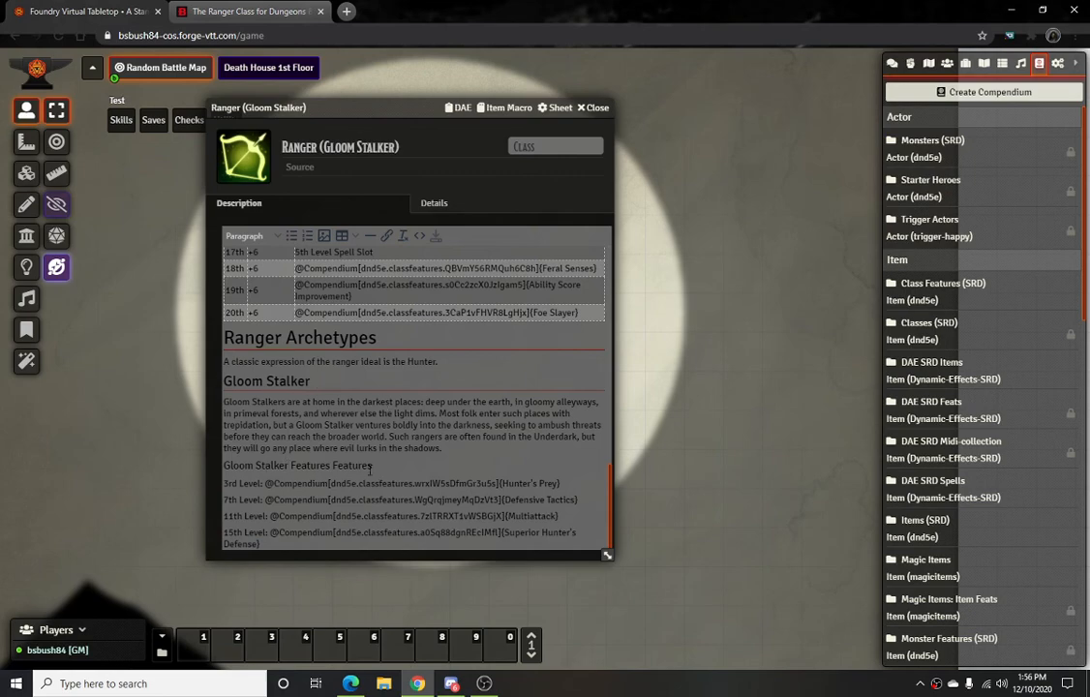
drag(332, 466, 295, 465)
key(BackSpace)
Minimize the Ranger (Gloom Stalker) sheet, and move it and the Test token toward the map's upper-left corner, out of the way
drag(394, 109, 256, 101)
double_click(260, 99)
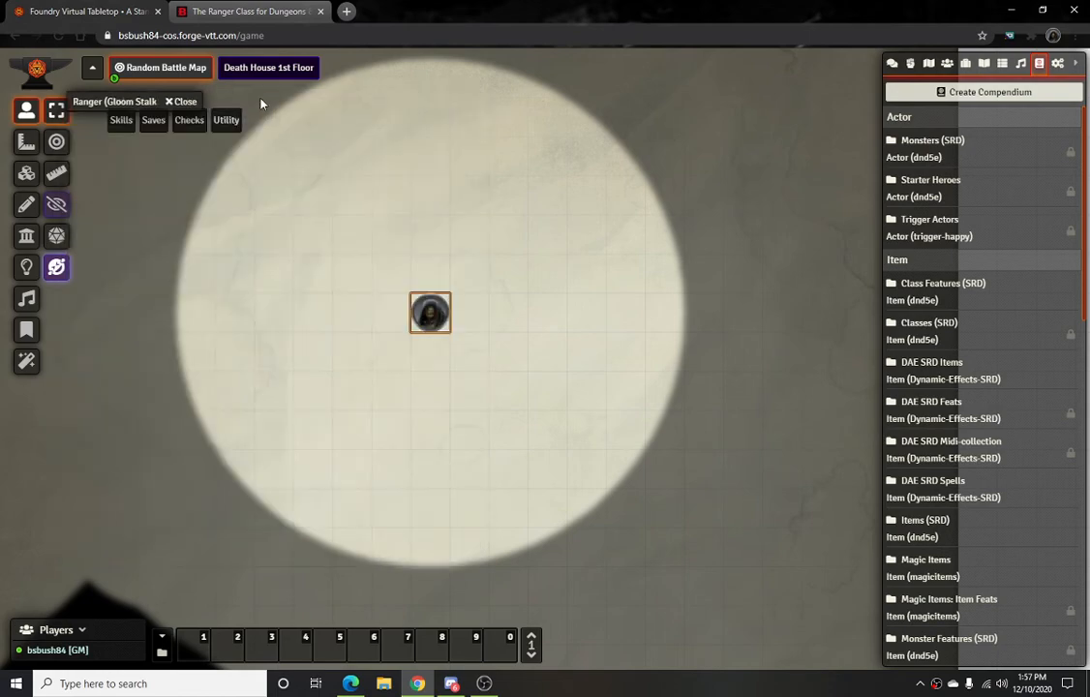
drag(147, 110, 121, 183)
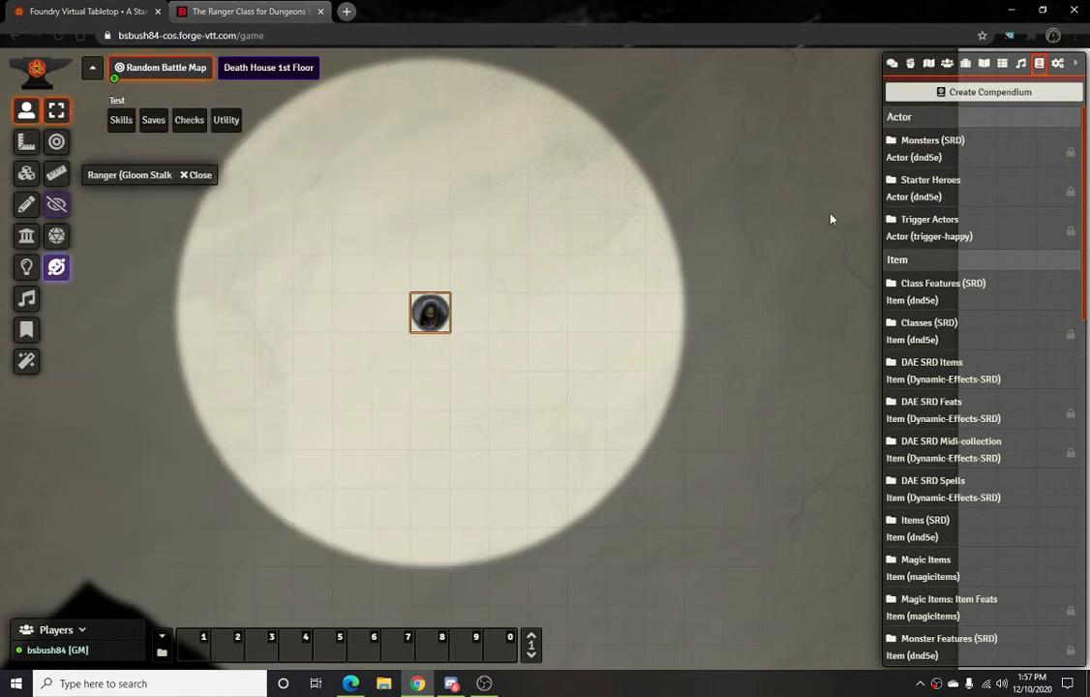
drag(428, 309, 271, 235)
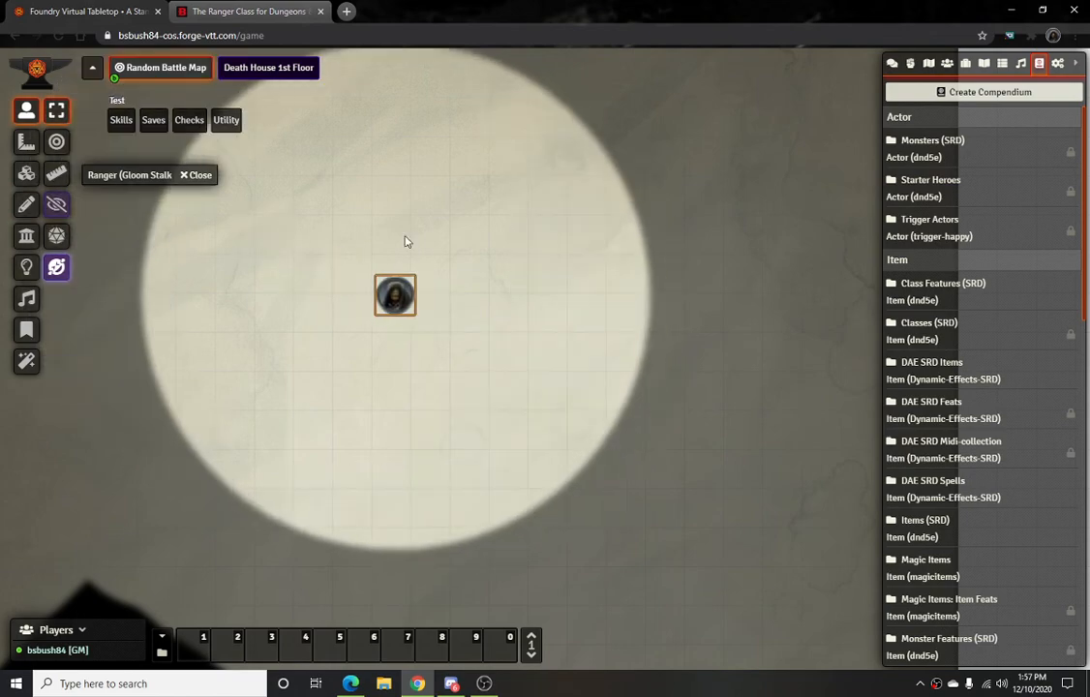
click(767, 210)
Delete the existing Gloom Stalker folder from the world items together with all its contents
click(965, 63)
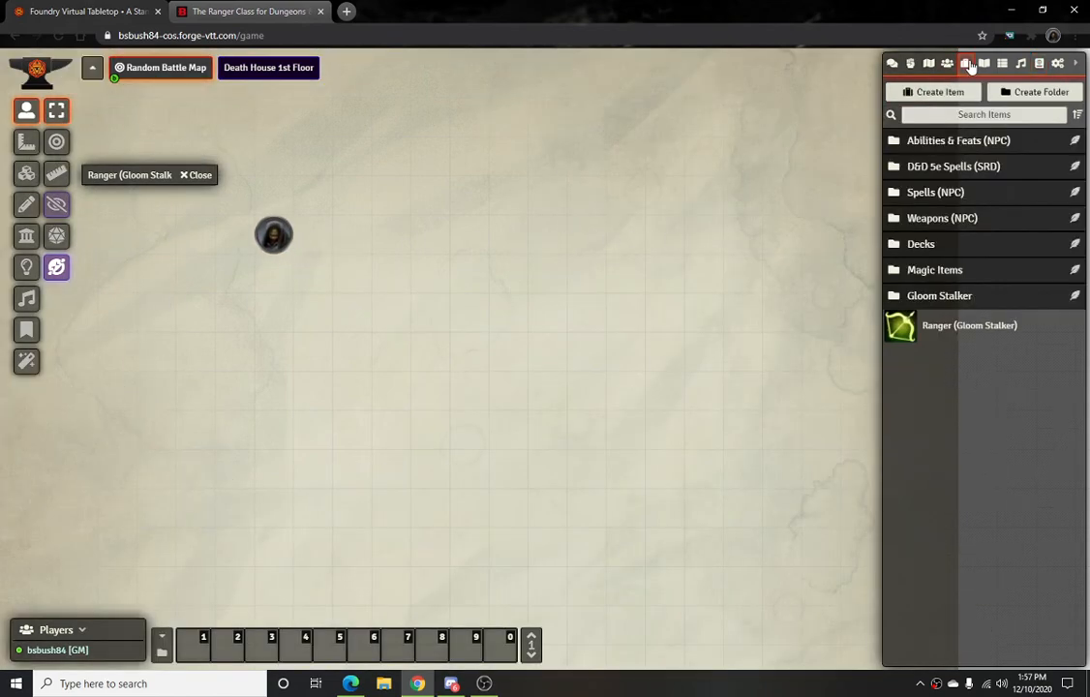
click(954, 298)
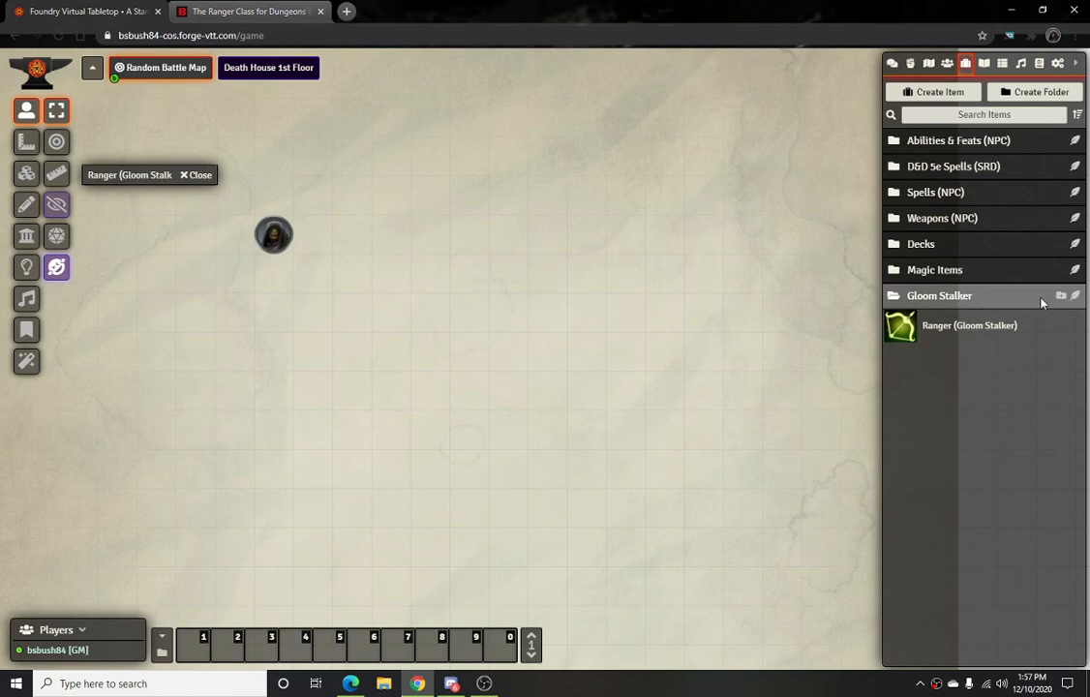
right_click(941, 299)
click(925, 429)
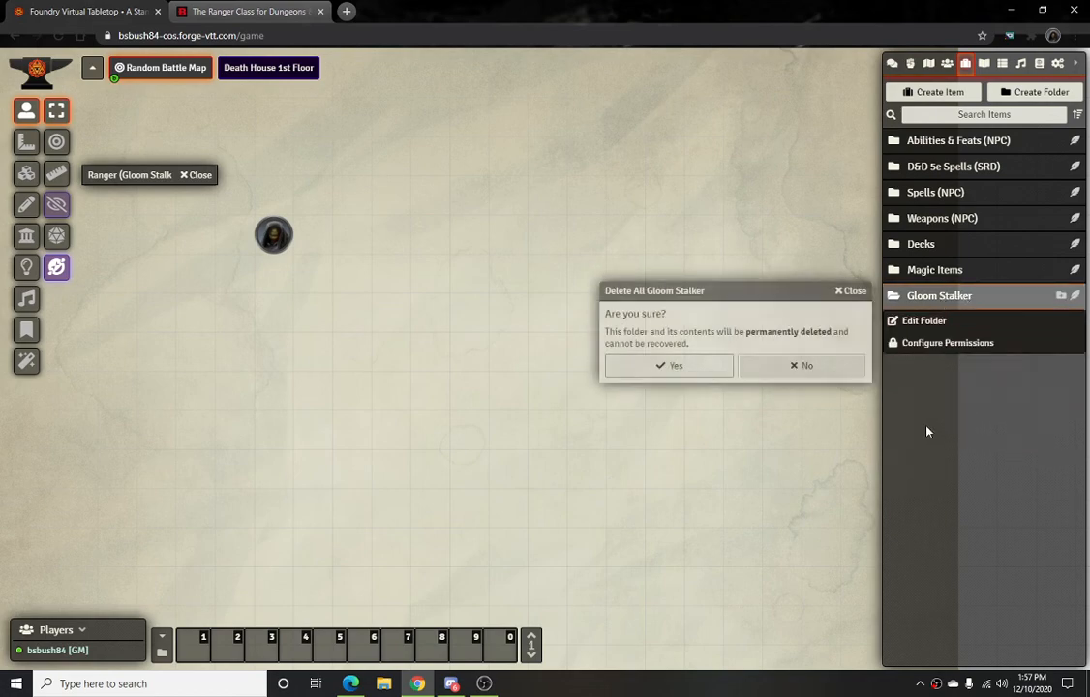
click(722, 370)
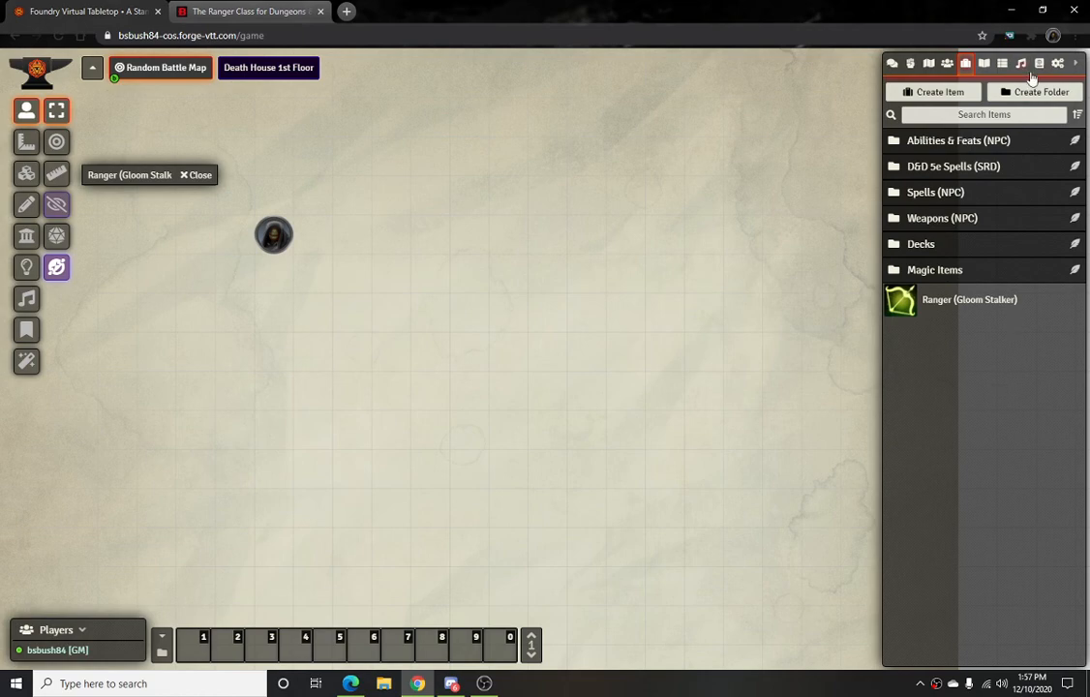
Create a new item folder named "Gloom Stalker"
click(1038, 94)
click(754, 116)
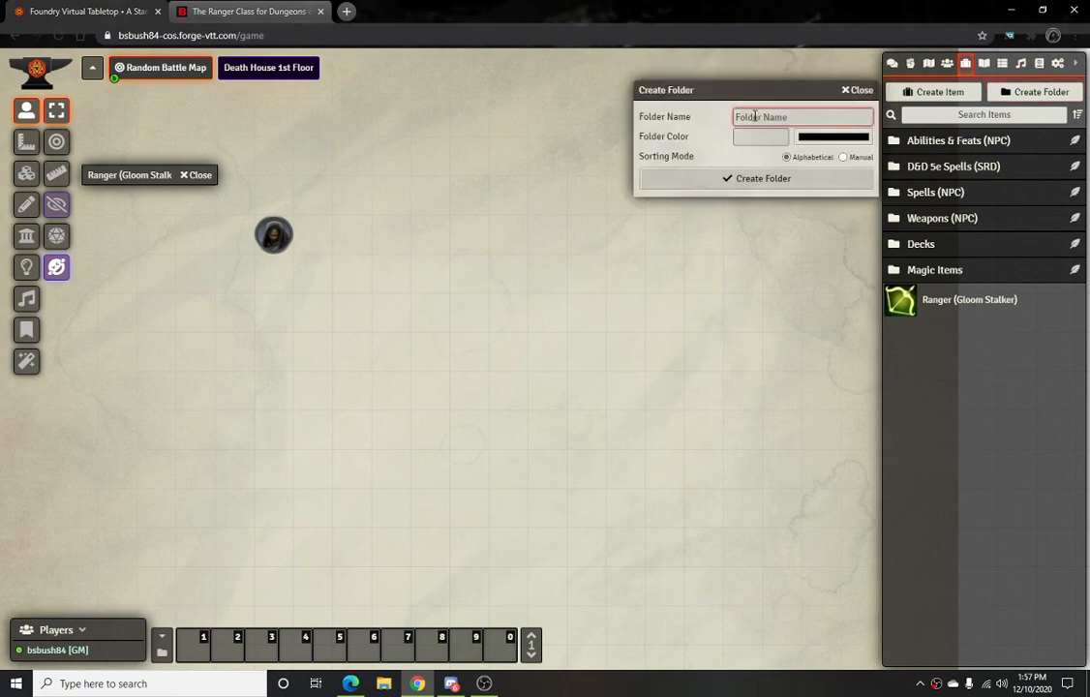
text(Gloom Stalker)
key(Return)
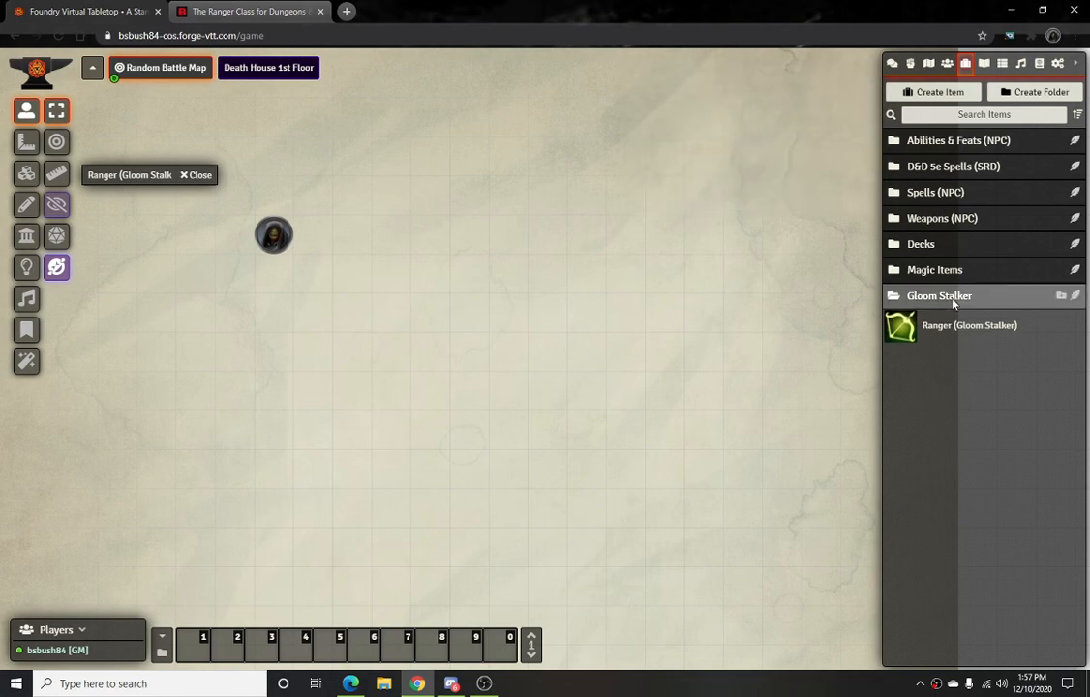
Start a new item in the Gloom Stalker folder with the type Feature
click(1075, 297)
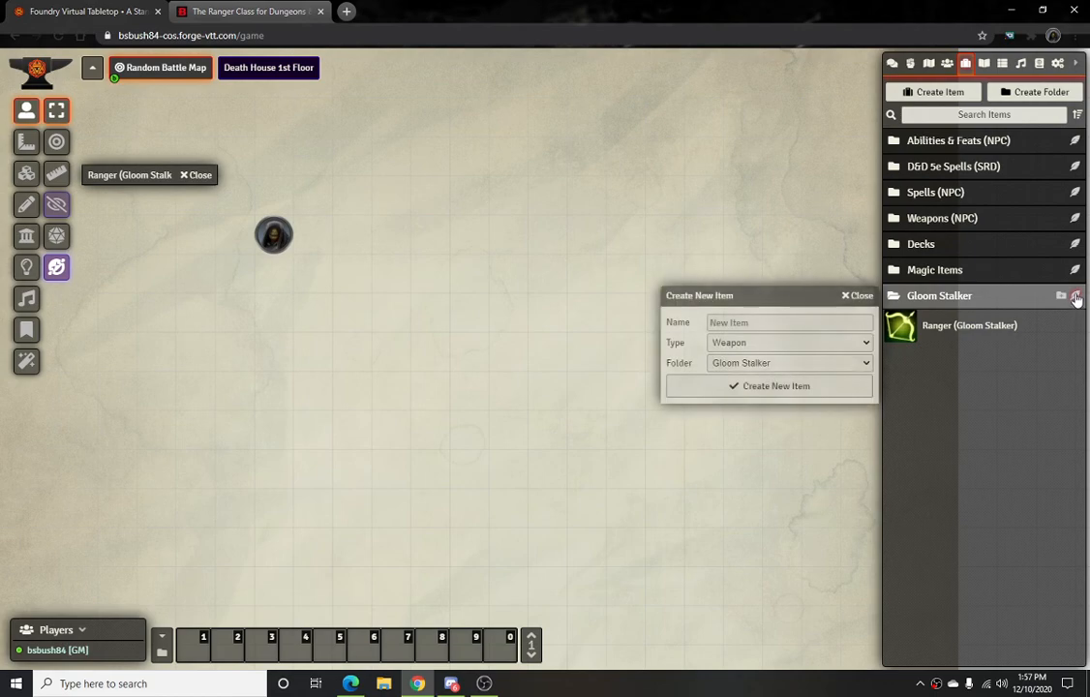
click(769, 342)
click(733, 439)
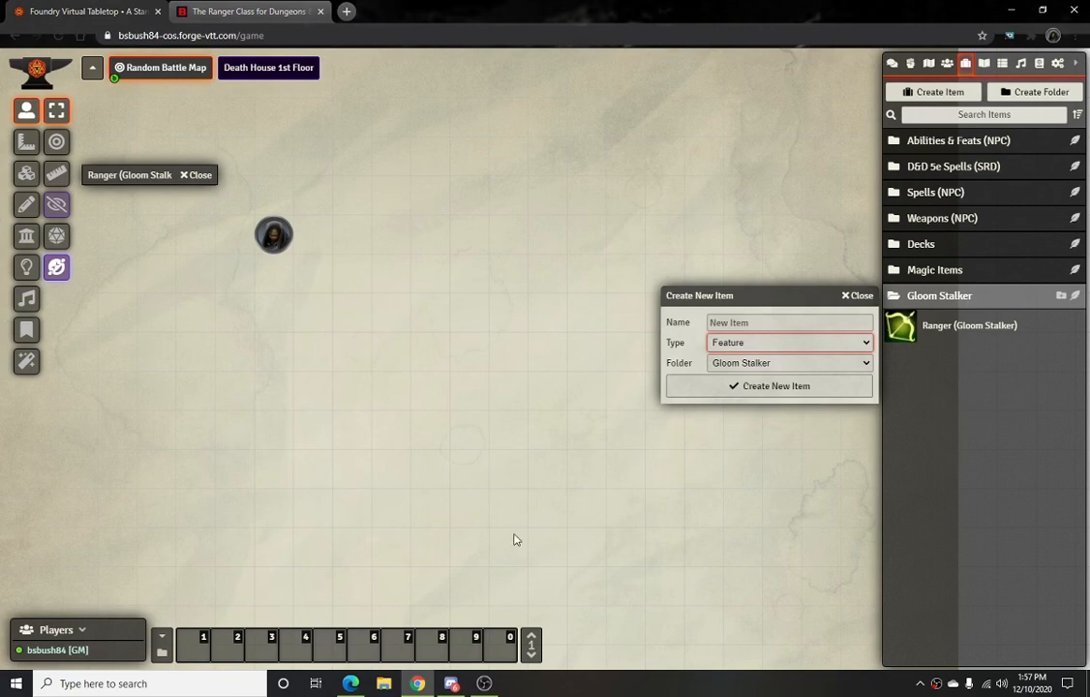
Copy the "Gloom Stalker Magic" heading from the D&D Beyond ranger page as the new item's name and create the item in Foundry
click(225, 16)
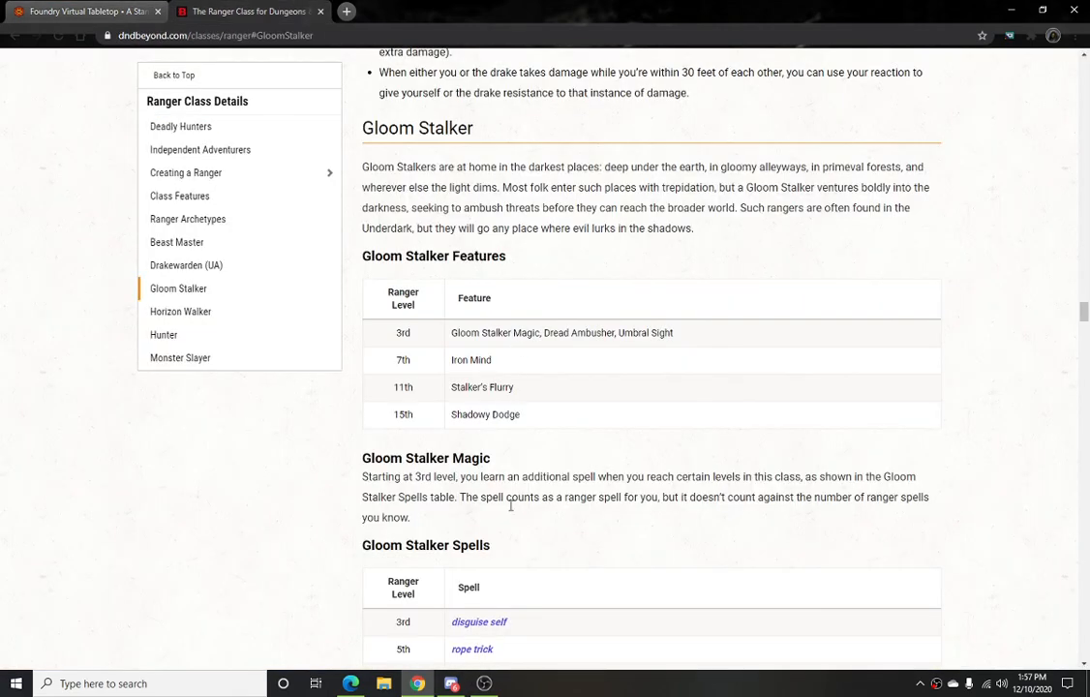
scroll(505, 484, down, 2)
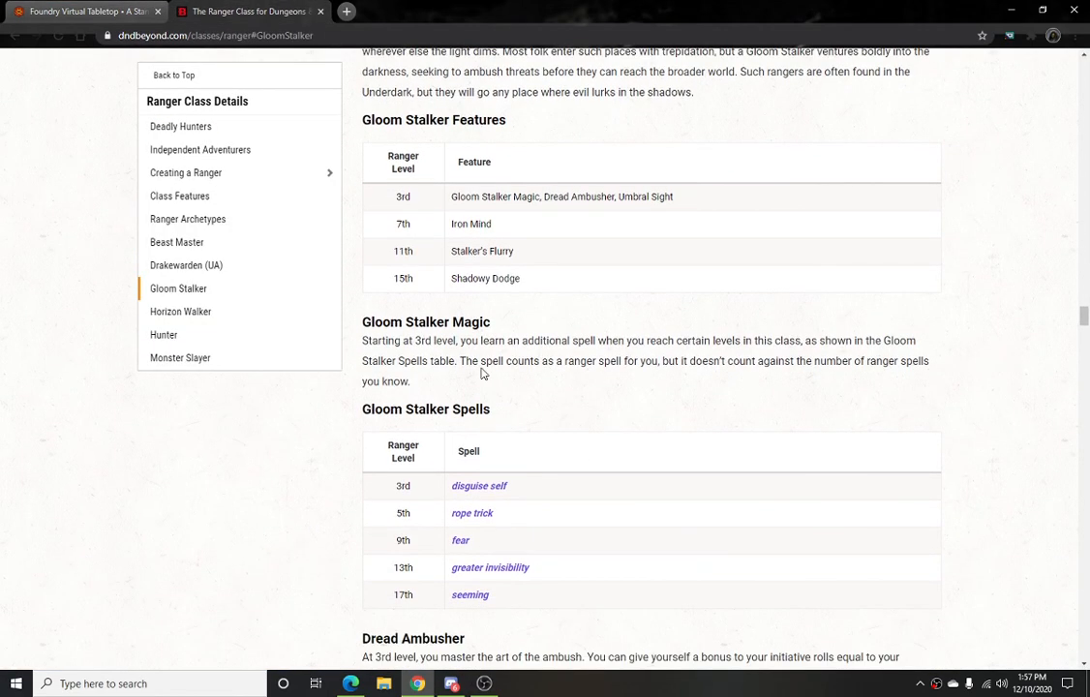
drag(492, 323, 365, 322)
click(435, 337)
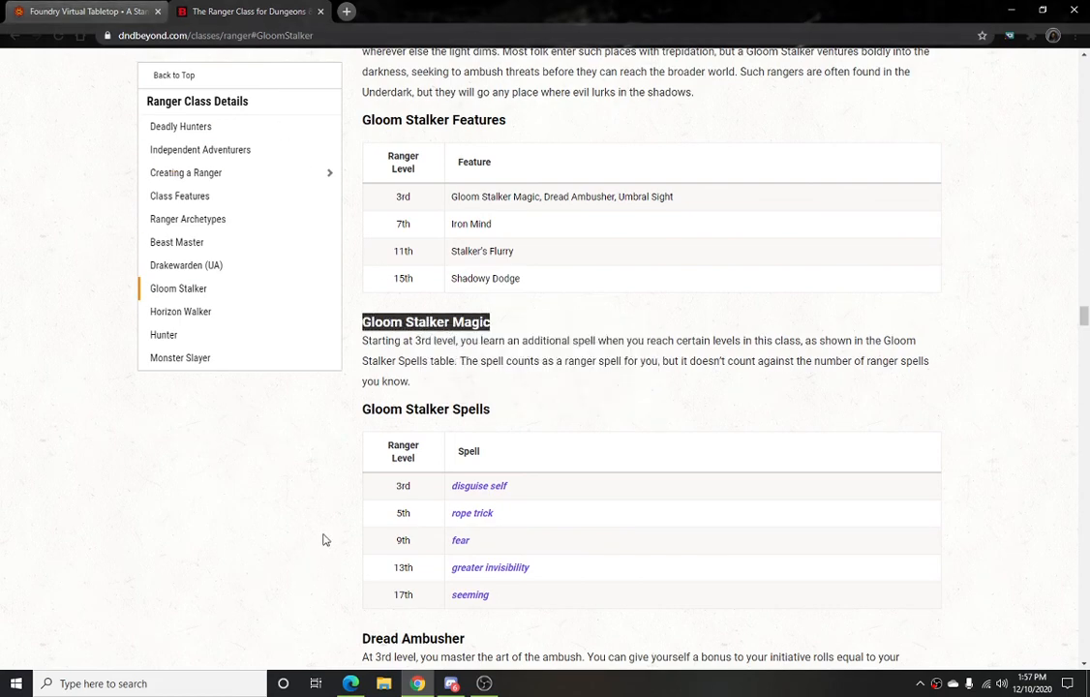
click(87, 11)
click(766, 324)
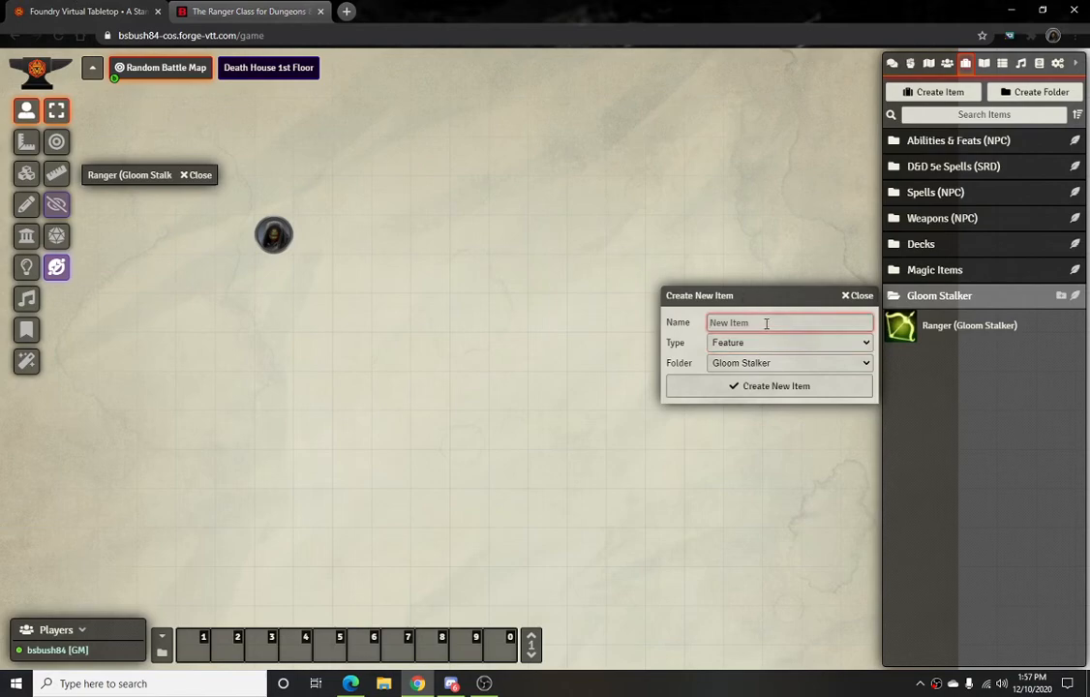
key(super)
click(676, 230)
click(733, 323)
key(ctrl+v)
click(764, 387)
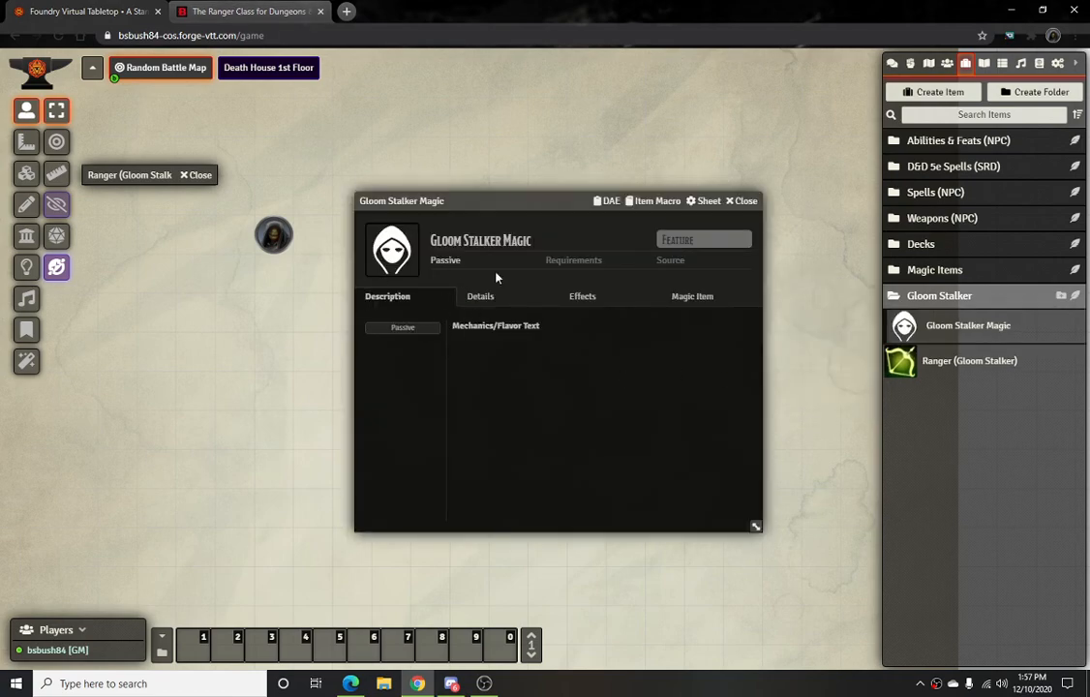
Copy the Gloom Stalker Magic paragraph from D&D Beyond into the feature's description and clear its formatting
mouse_move(684, 356)
click(741, 330)
click(233, 10)
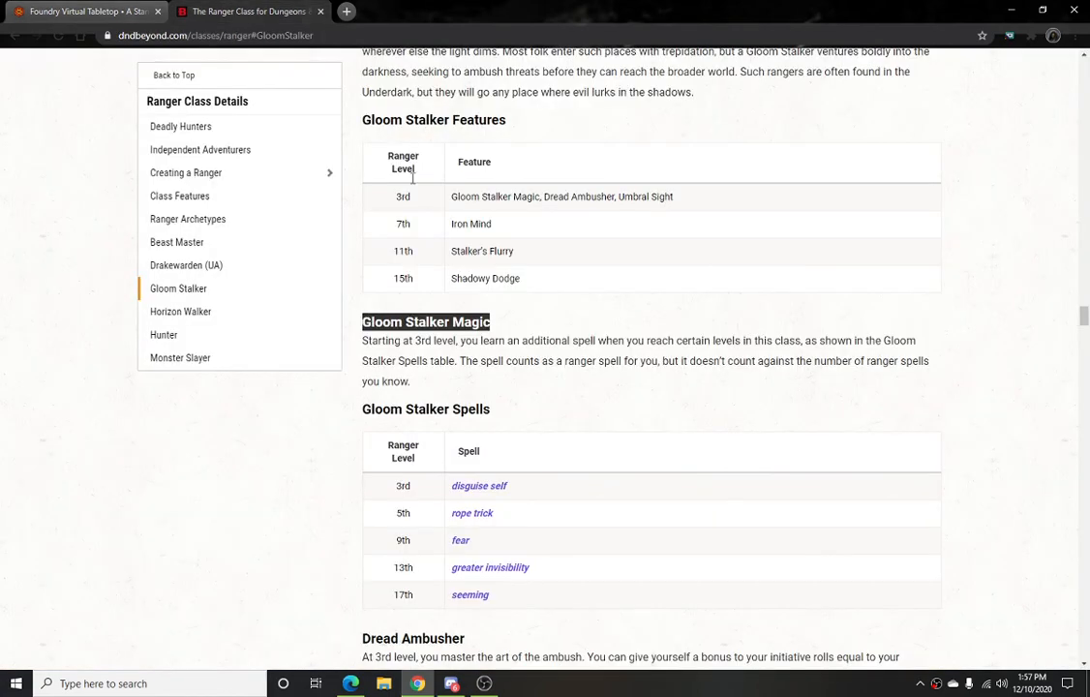
drag(426, 385, 362, 340)
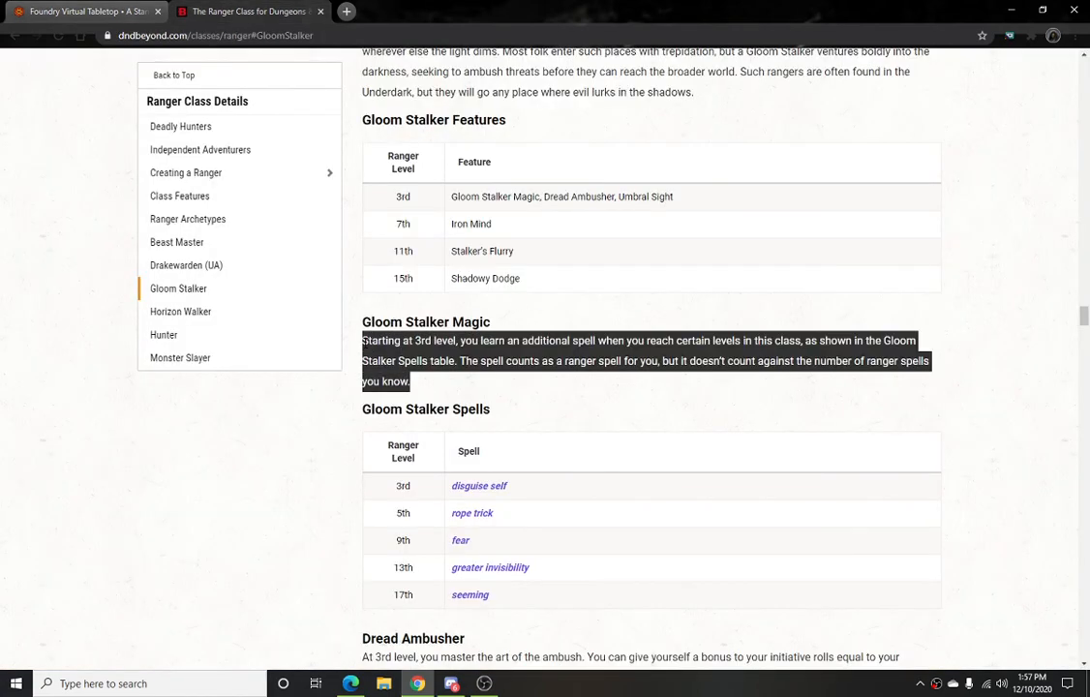
click(116, 14)
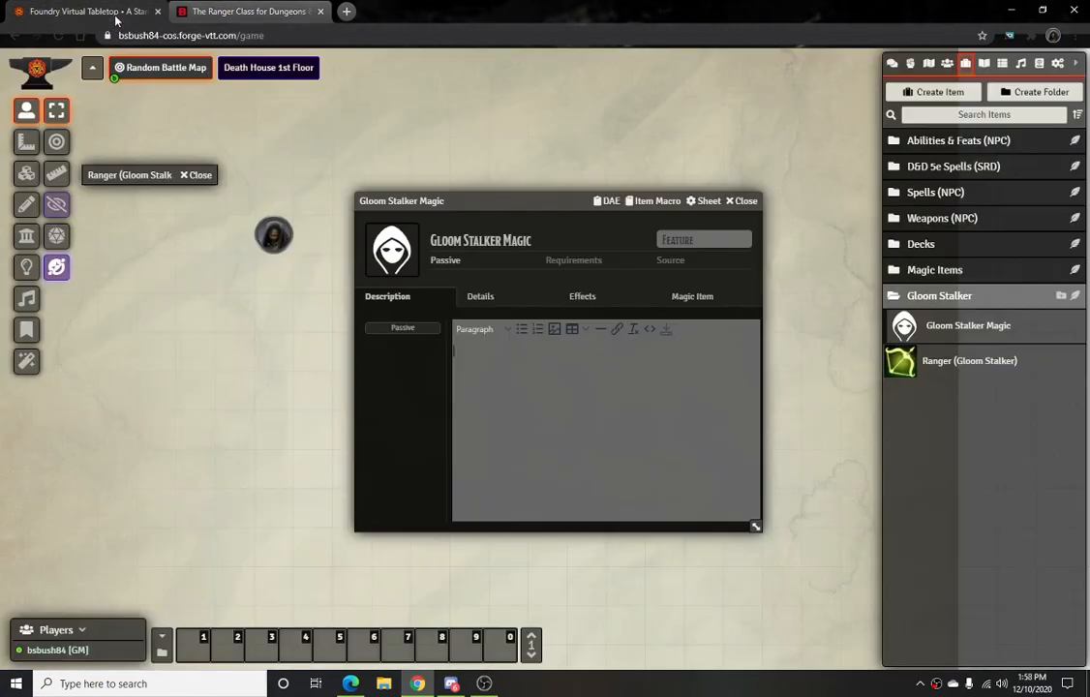
key(ctrl+v)
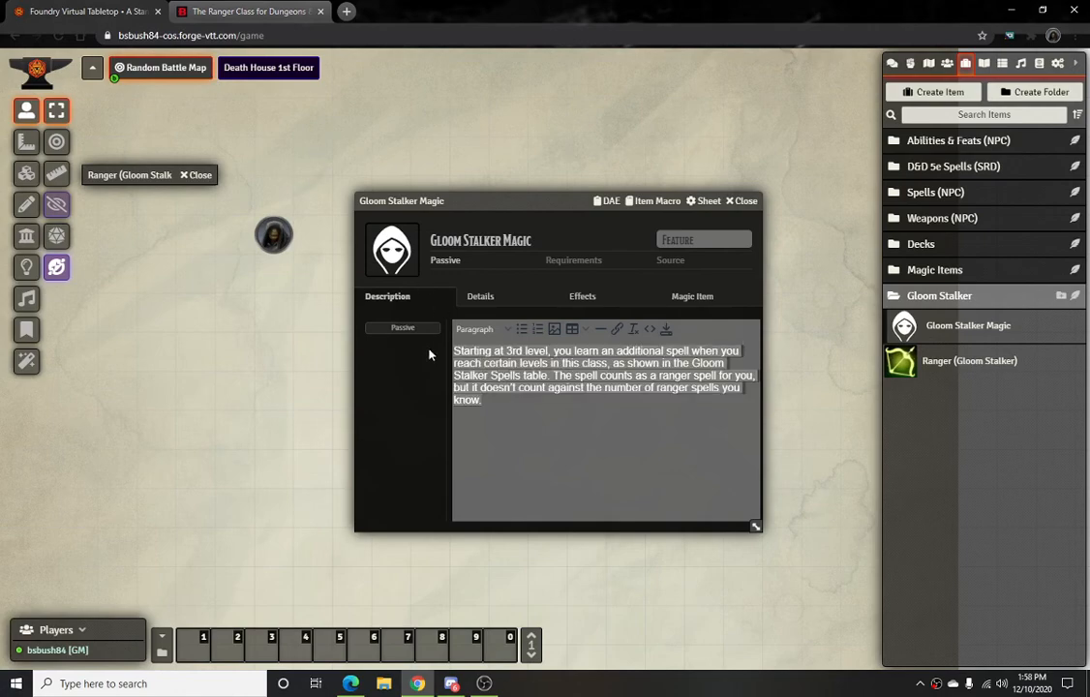
click(633, 330)
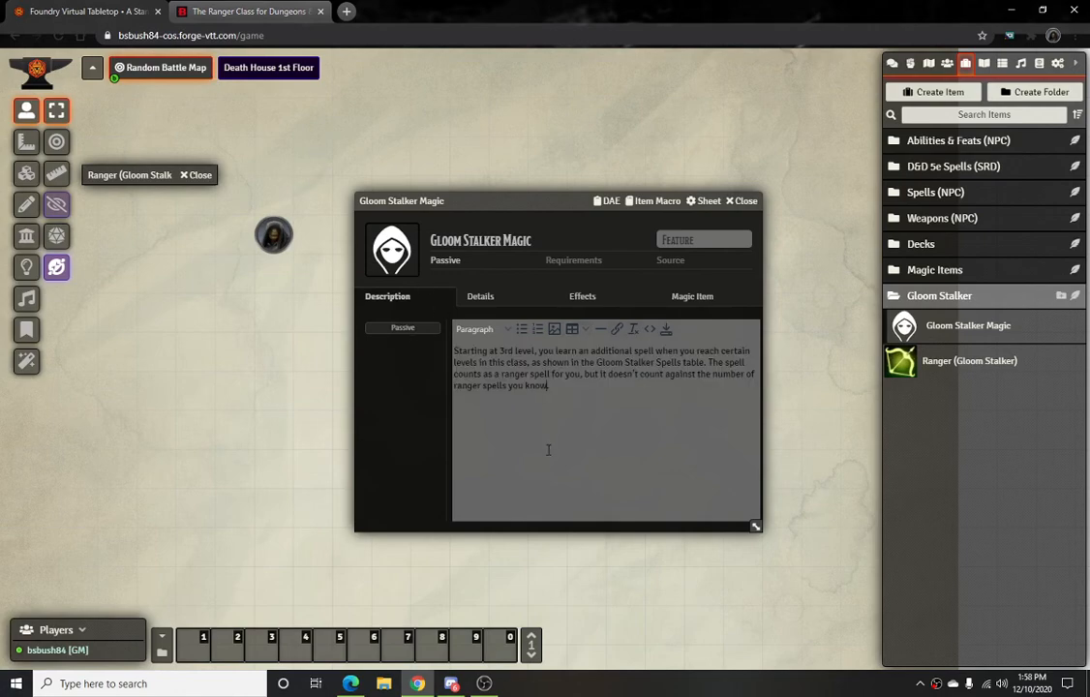
Copy the Gloom Stalker Spells heading and table from D&D Beyond and paste them below the paragraph in the feature's description
click(193, 12)
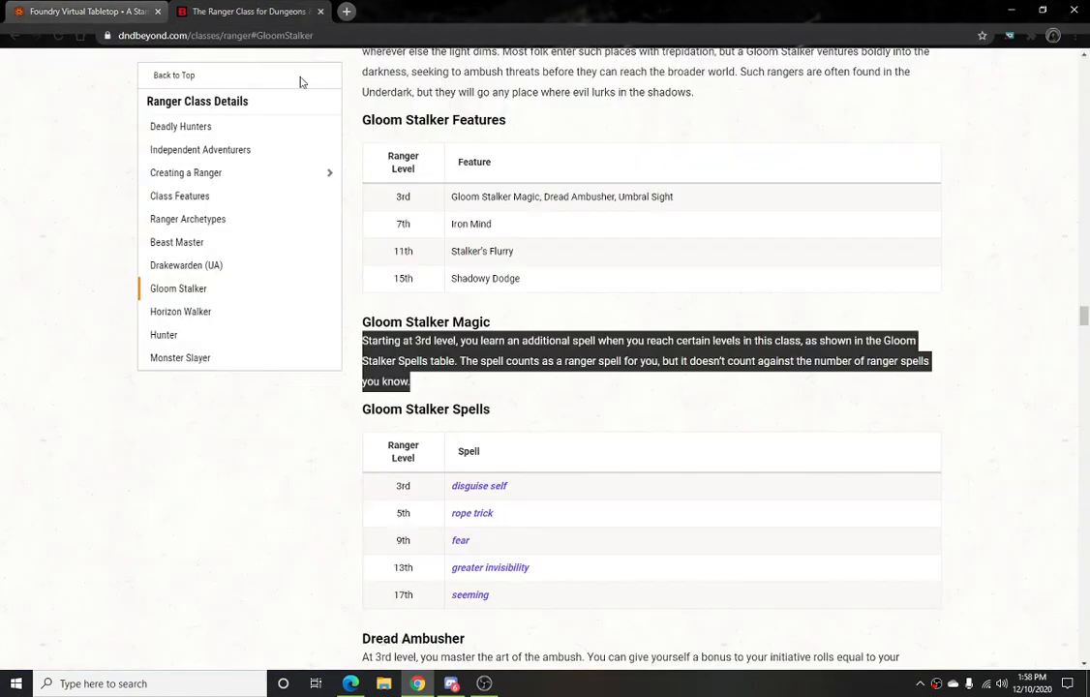
scroll(555, 349, down, 2)
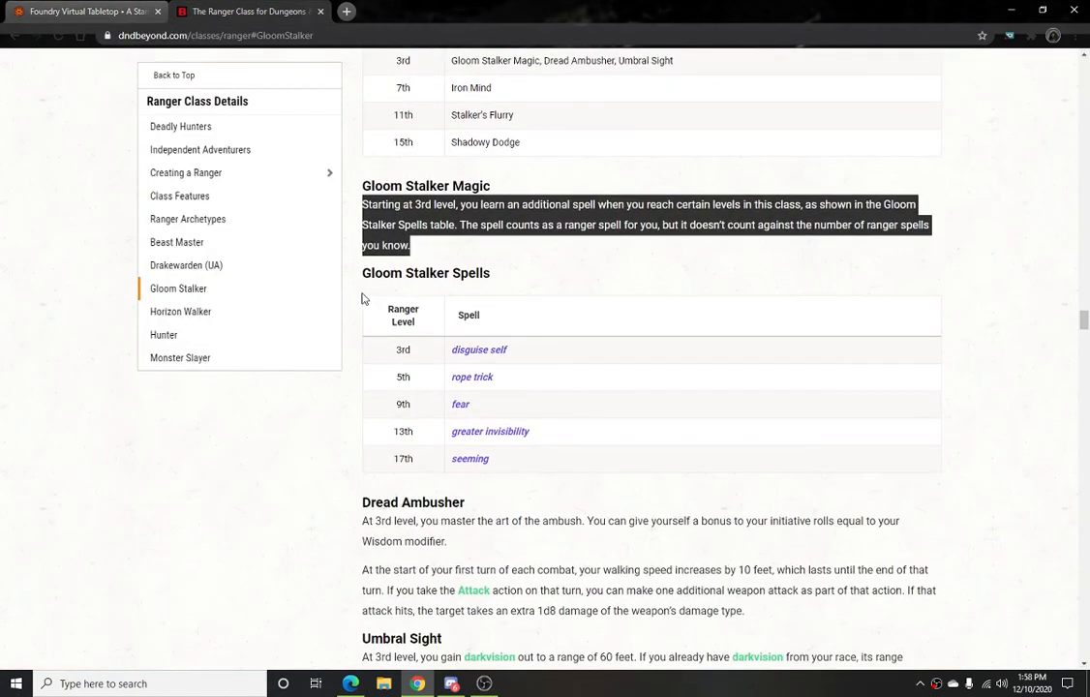
drag(357, 281, 950, 469)
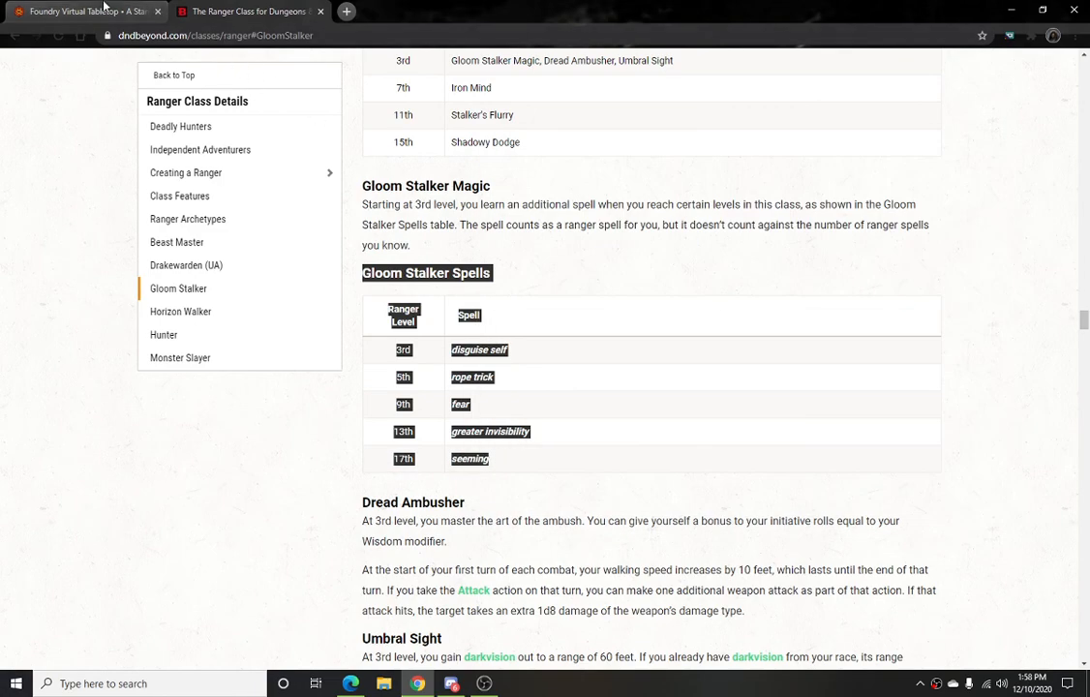
key(ctrl+Tab)
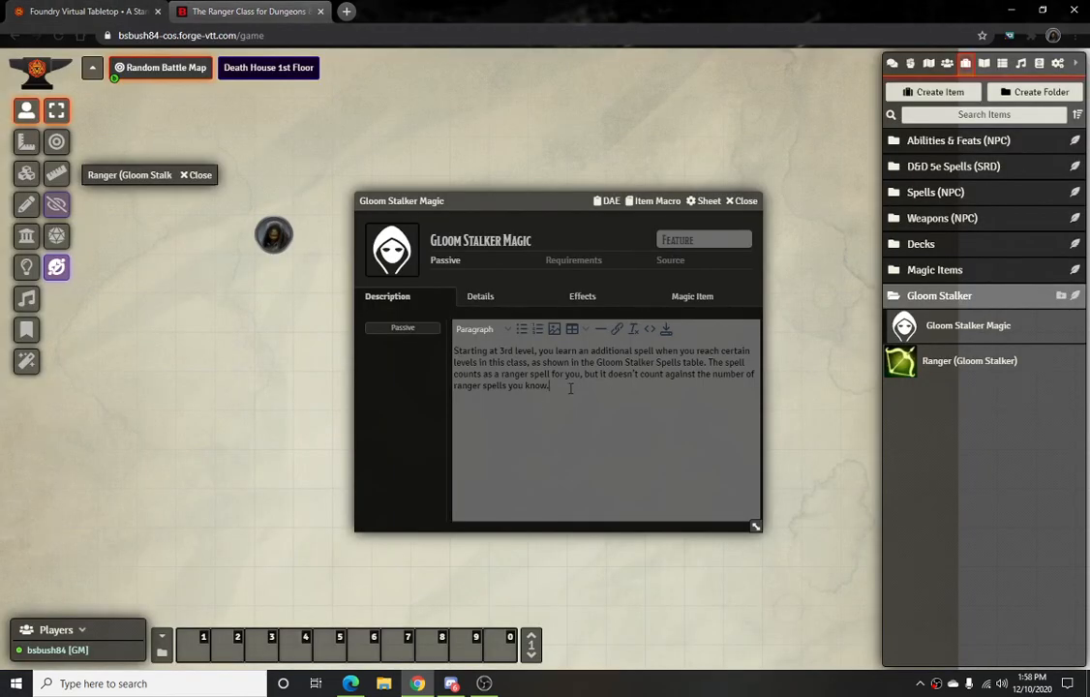
key(ctrl+v)
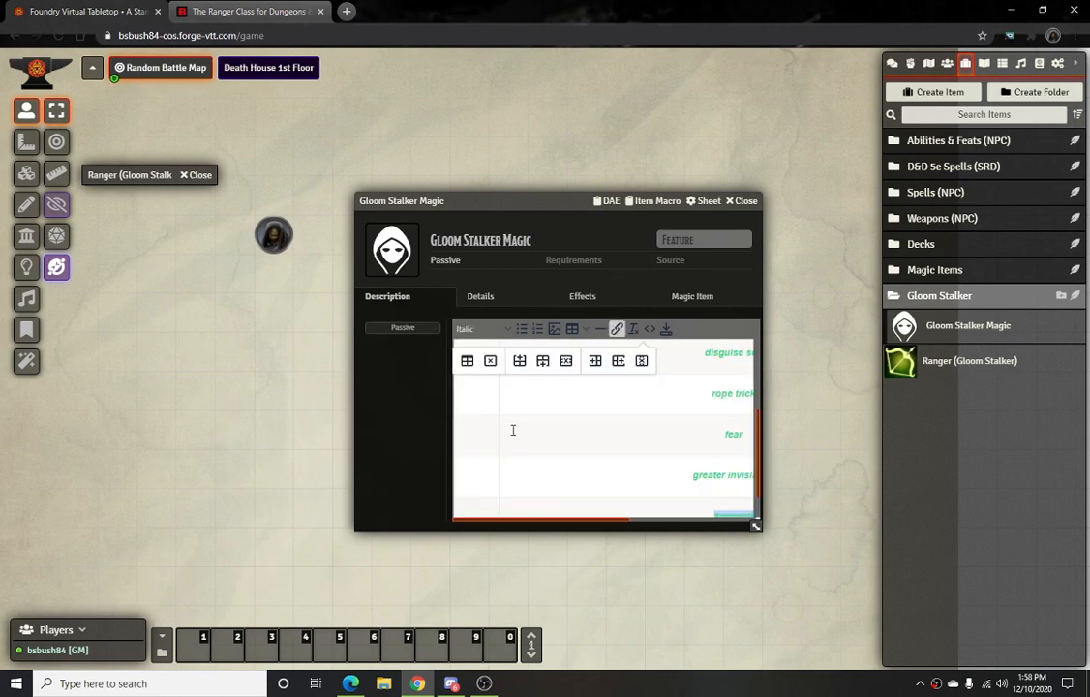
scroll(571, 435, up, 2)
scroll(571, 436, down, 3)
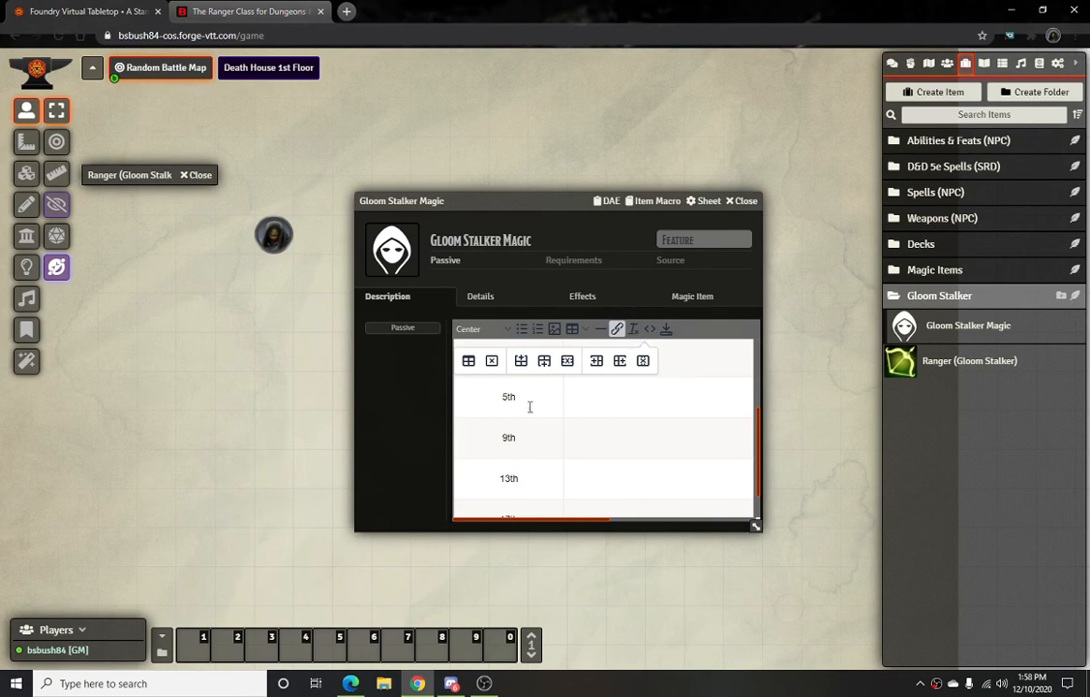
scroll(531, 407, up, 3)
click(654, 385)
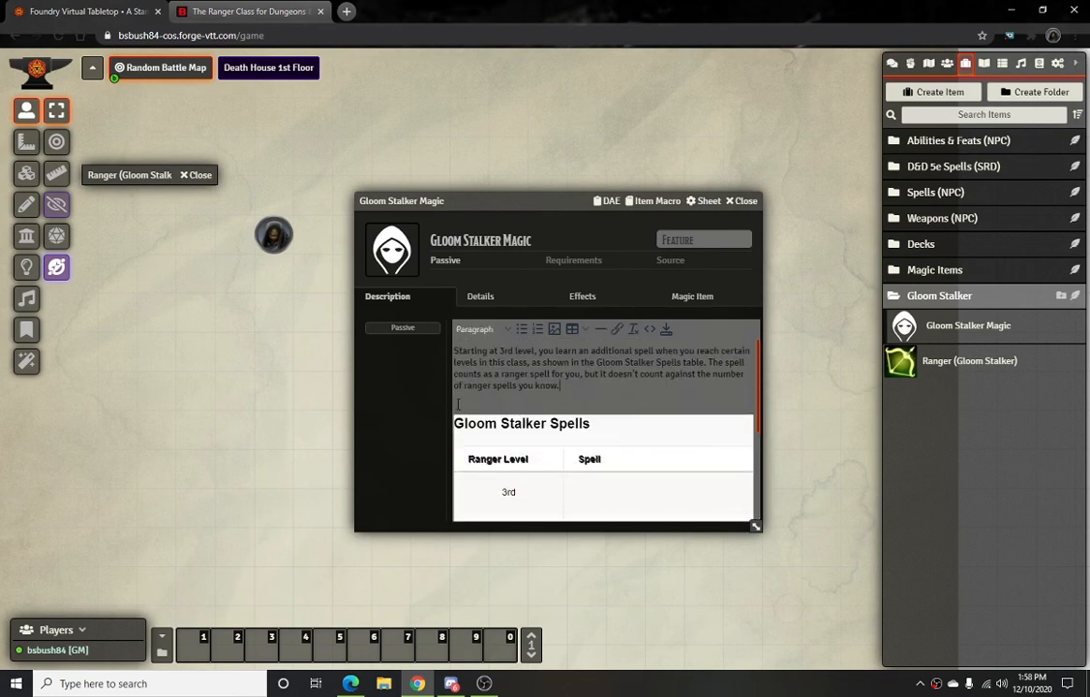
Clear the formatting of the pasted Gloom Stalker Spells heading and table
drag(458, 405, 824, 582)
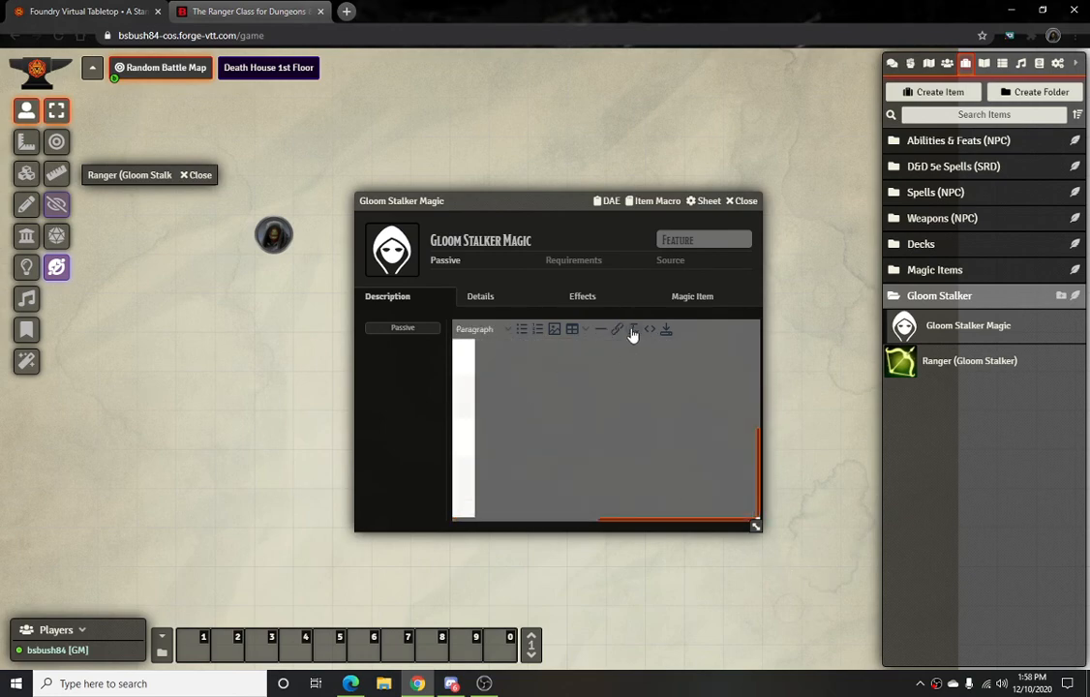
scroll(591, 419, up, 3)
drag(666, 522, 475, 519)
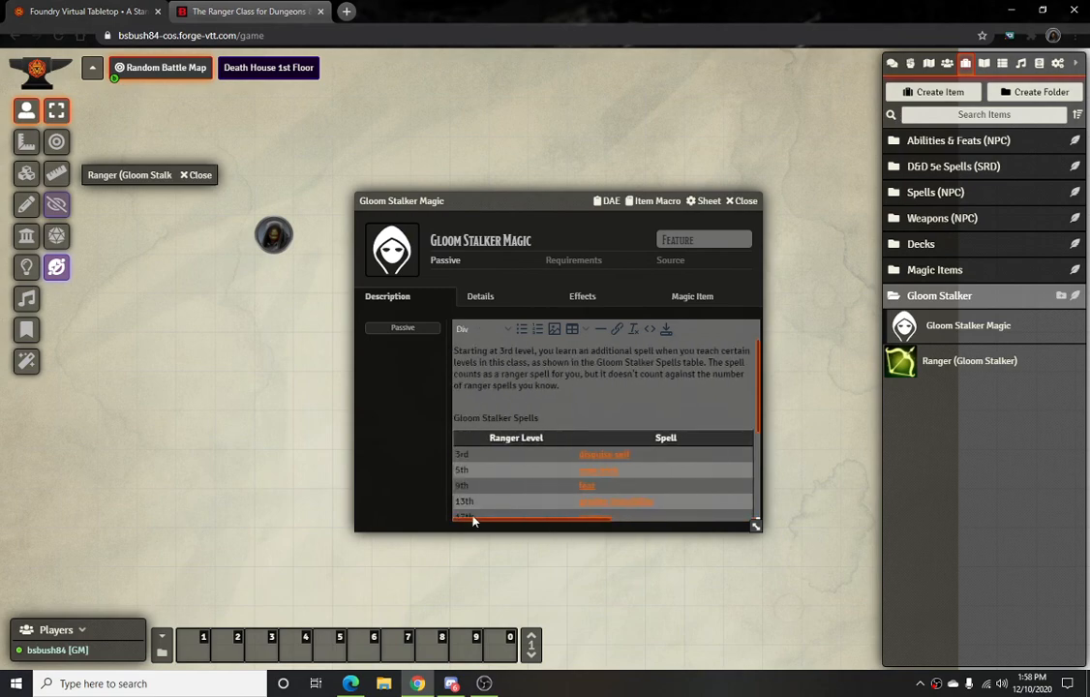
click(598, 413)
scroll(594, 405, down, 1)
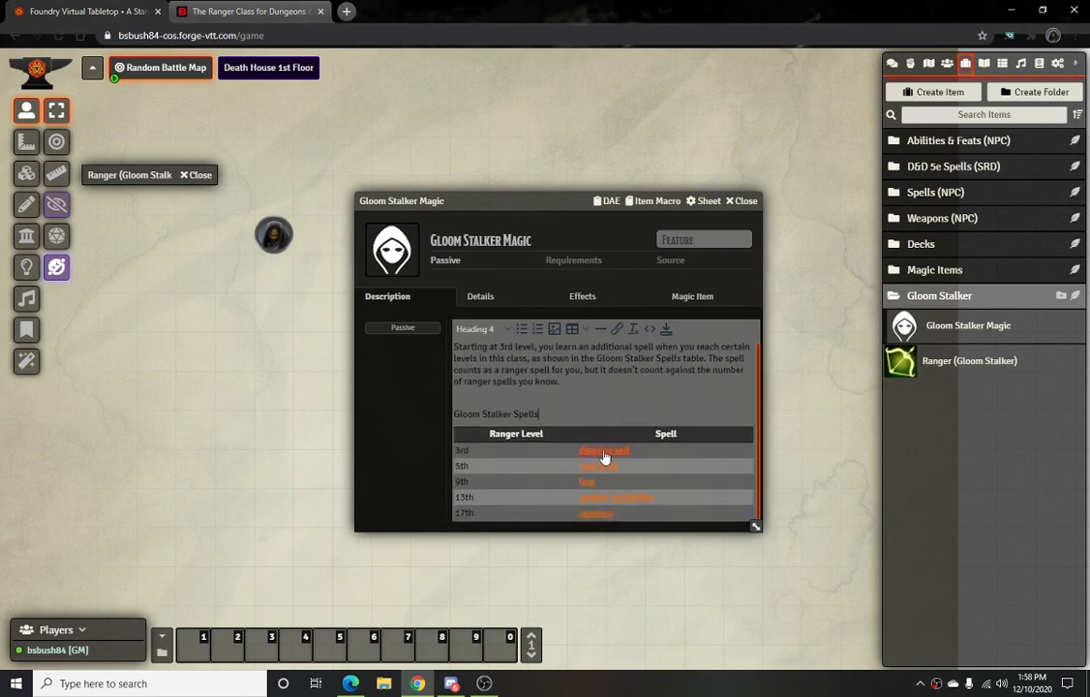
Delete the disguise self text from the 3rd-level row of the Gloom Stalker Spells table
scroll(608, 412, up, 1)
scroll(608, 411, down, 1)
click(614, 453)
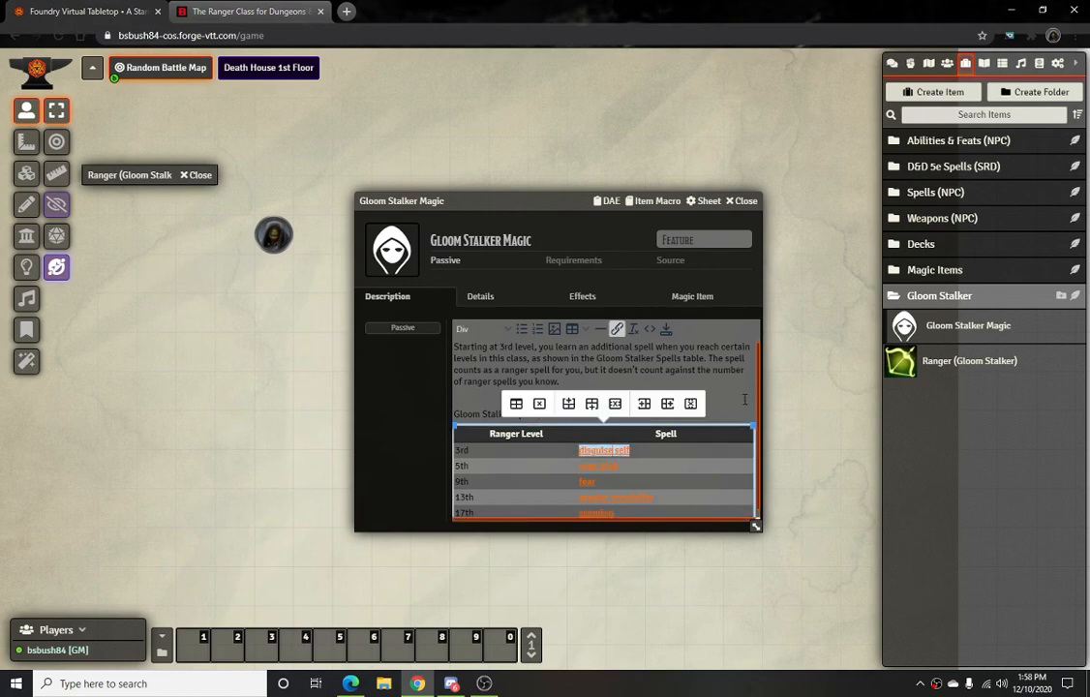
click(650, 388)
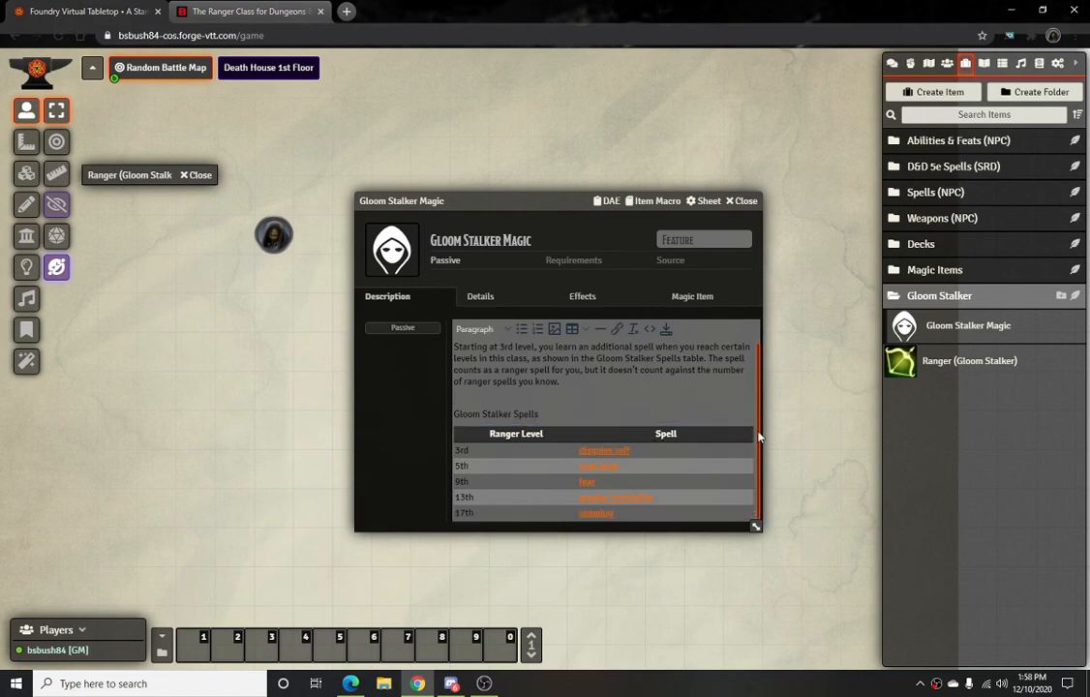
drag(537, 201, 522, 108)
click(590, 357)
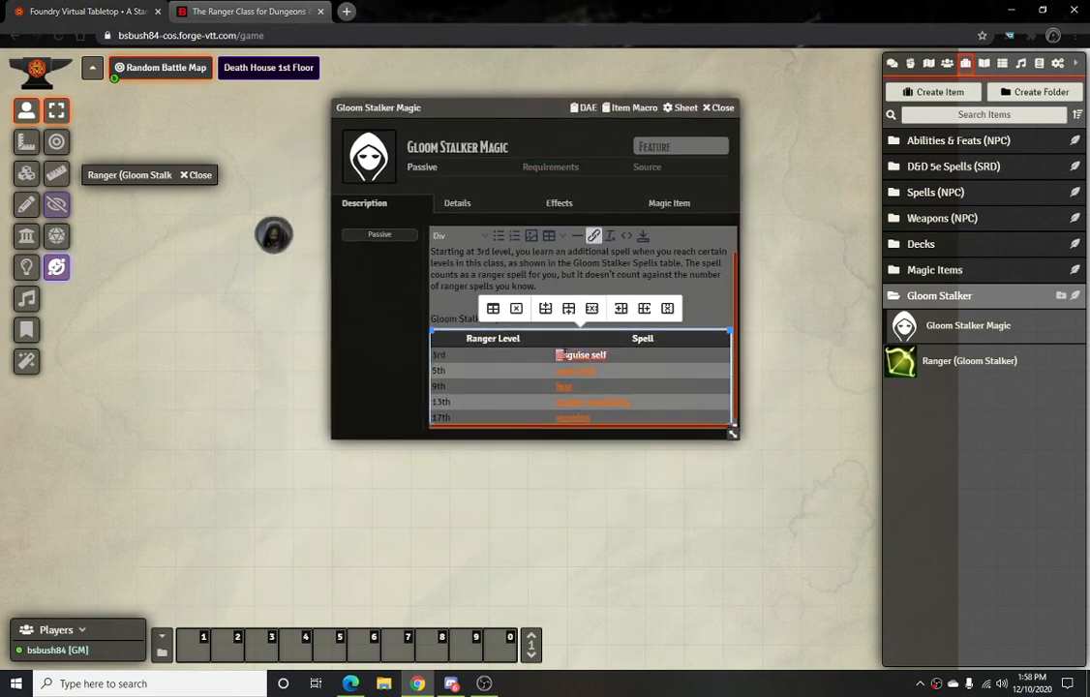
click(556, 355)
drag(556, 355, 606, 356)
key(BackSpace)
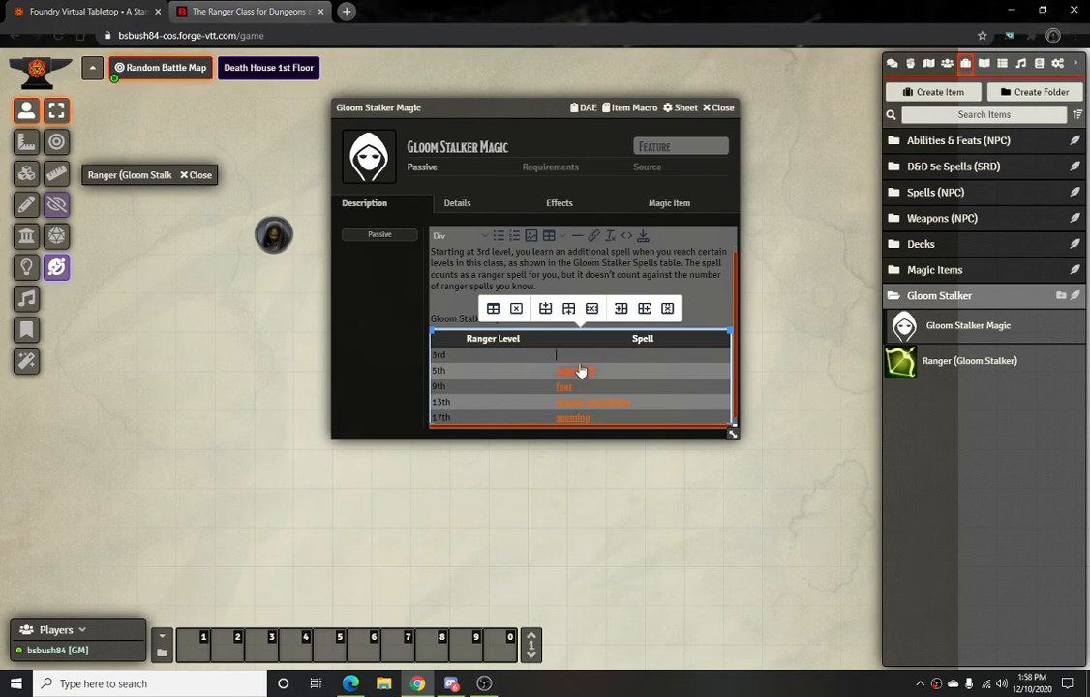
Open the Spells (SRD) compendium and clear its search filter
click(1039, 64)
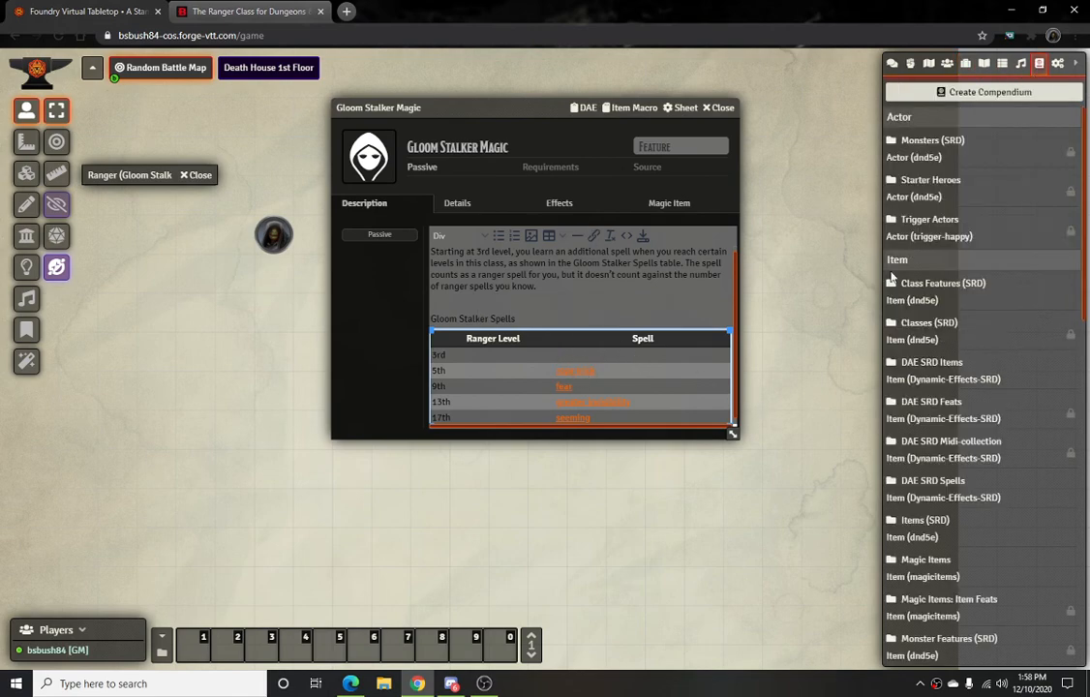
scroll(937, 518, down, 4)
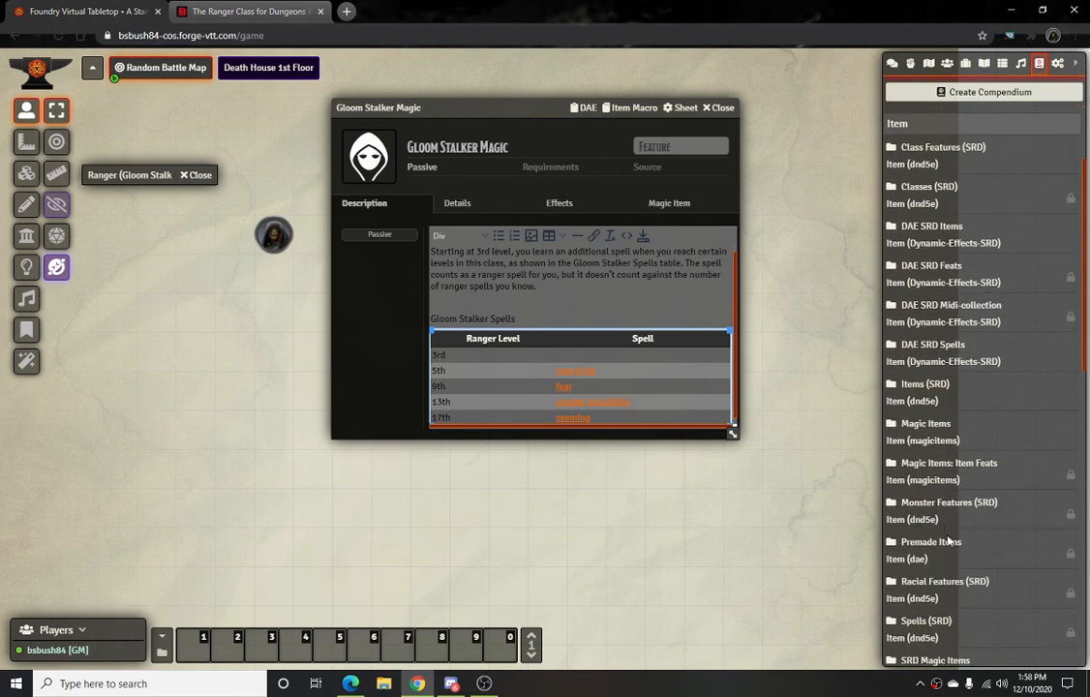
scroll(948, 542, down, 1)
click(904, 556)
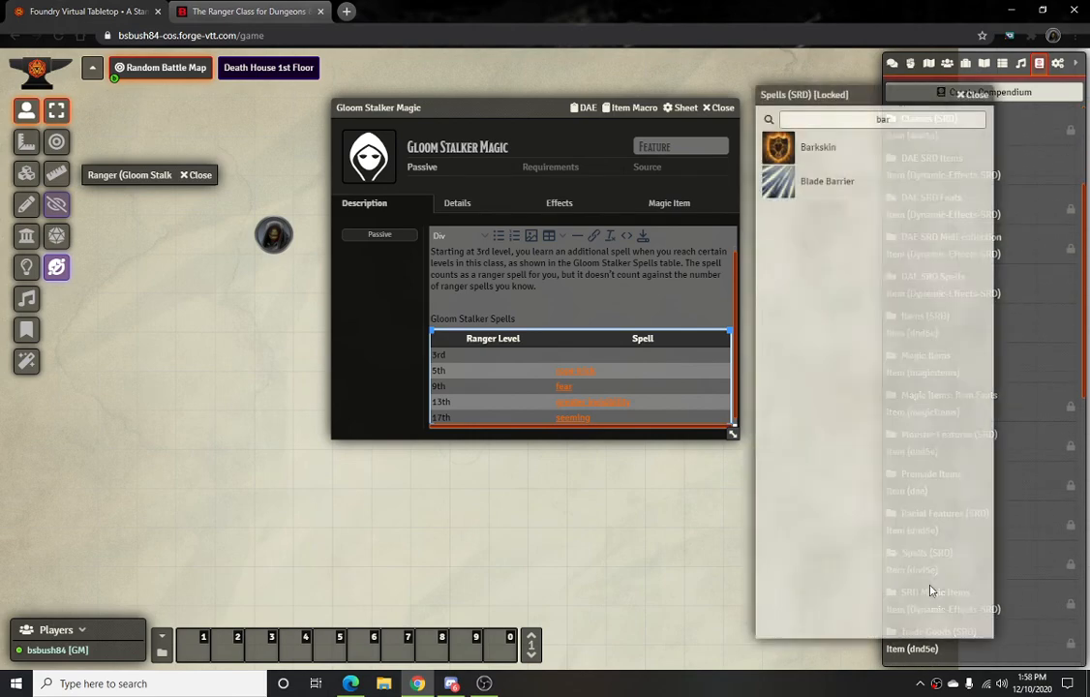
double_click(881, 118)
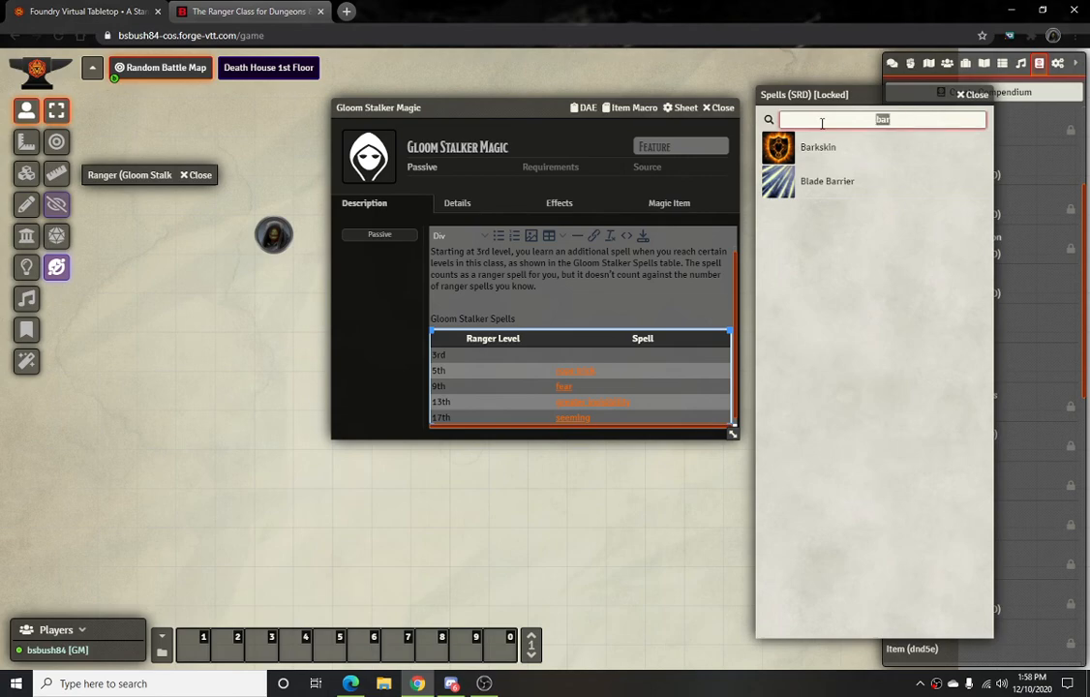
key(BackSpace)
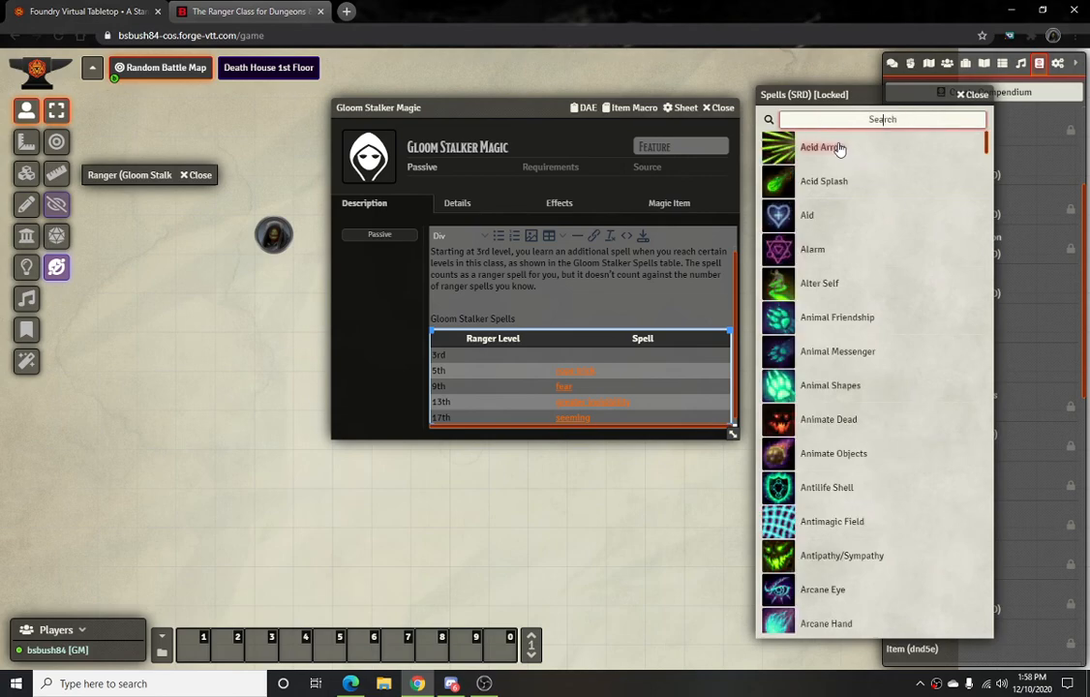
Check the spell list on D&D Beyond, search the compendium for "dis" and insert the Disguise Self link in the 3rd-level row
click(191, 12)
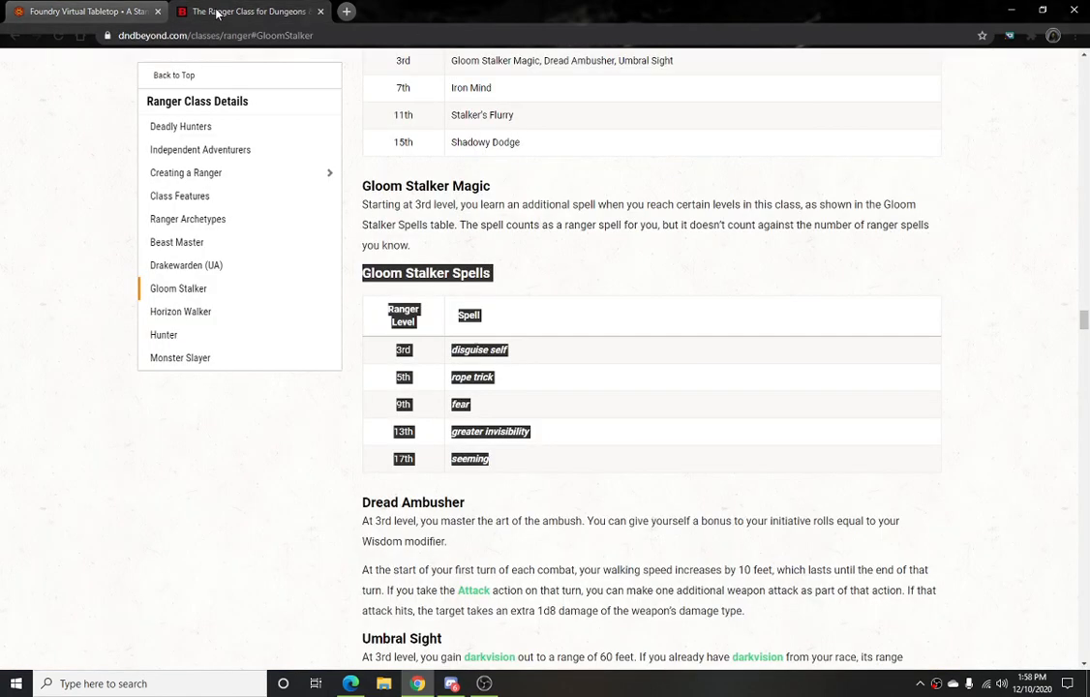
click(109, 13)
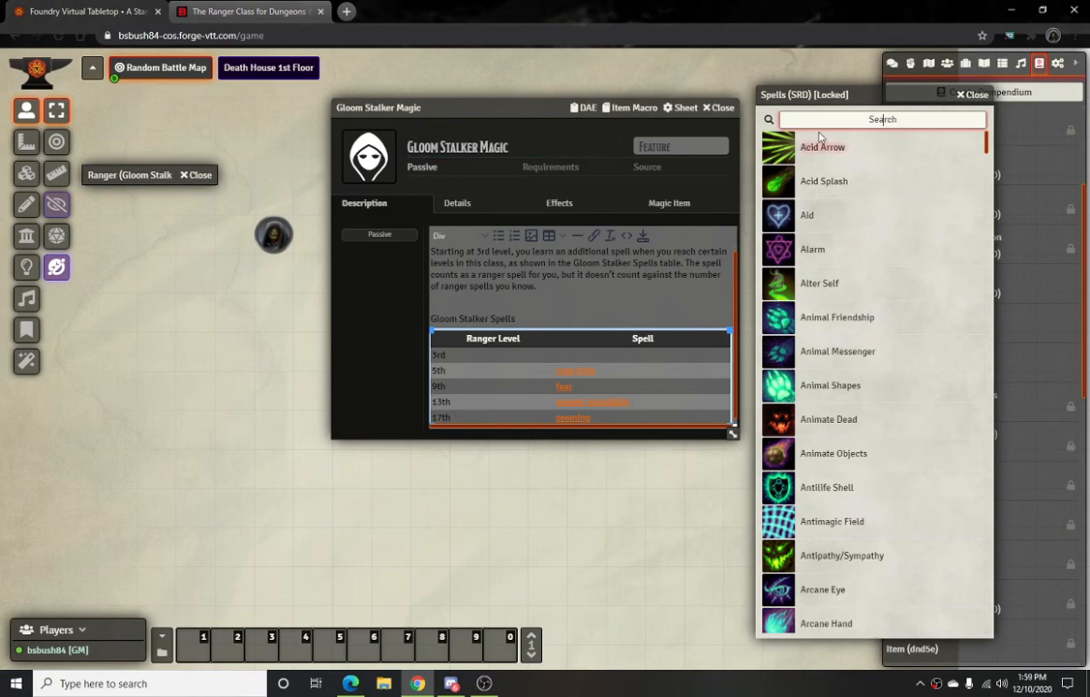
text(di)
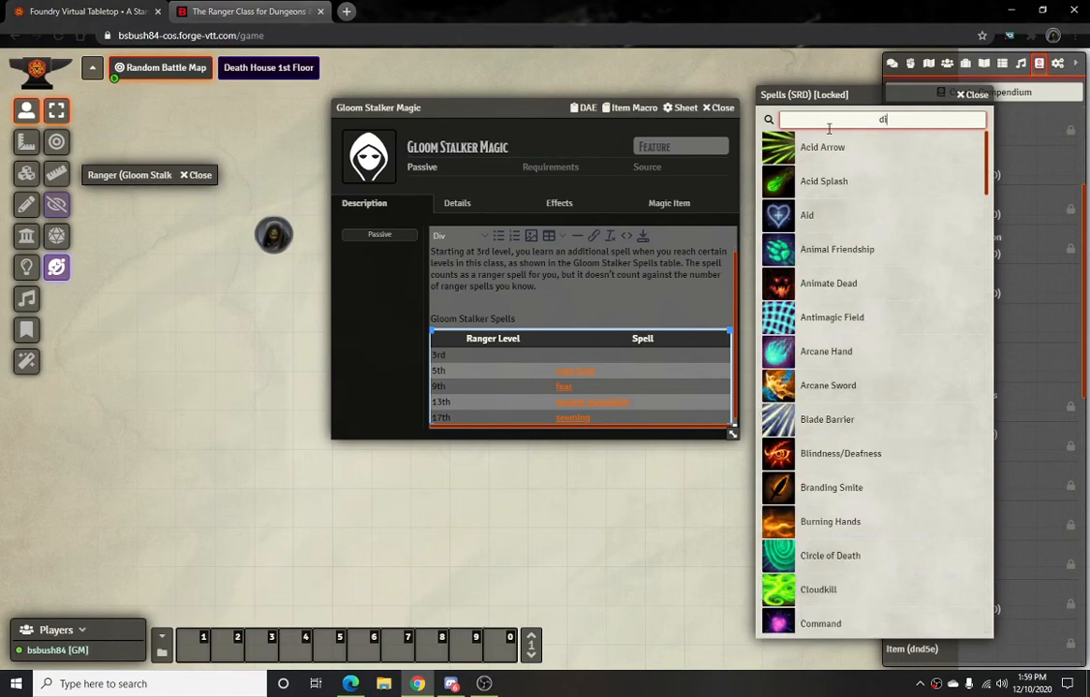
text(s)
drag(826, 182, 601, 358)
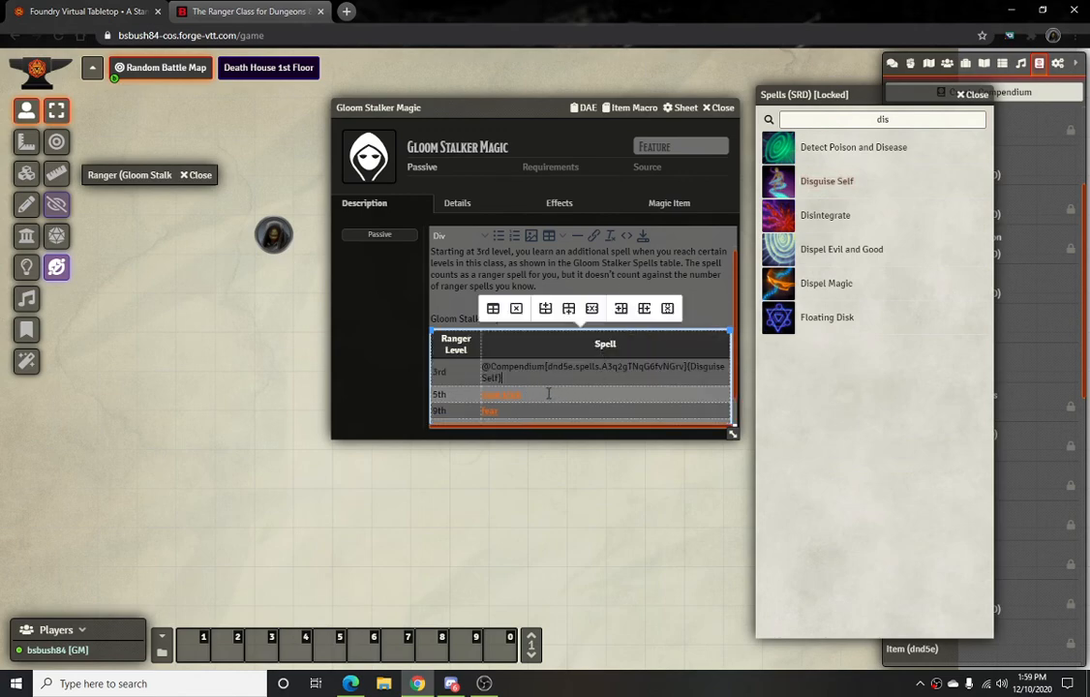
Search the compendium for "rop" and insert the Rope Trick link in the 5th-level row of the table
click(906, 121)
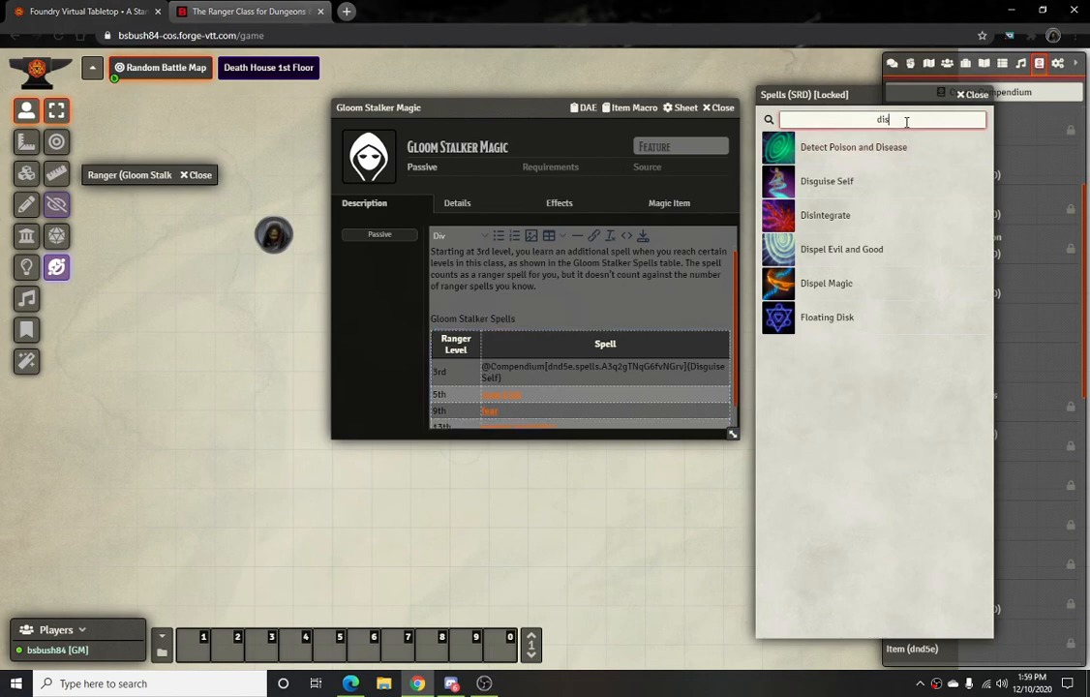
key(BackSpace)
key(BackSpace)
key(BackSpace)
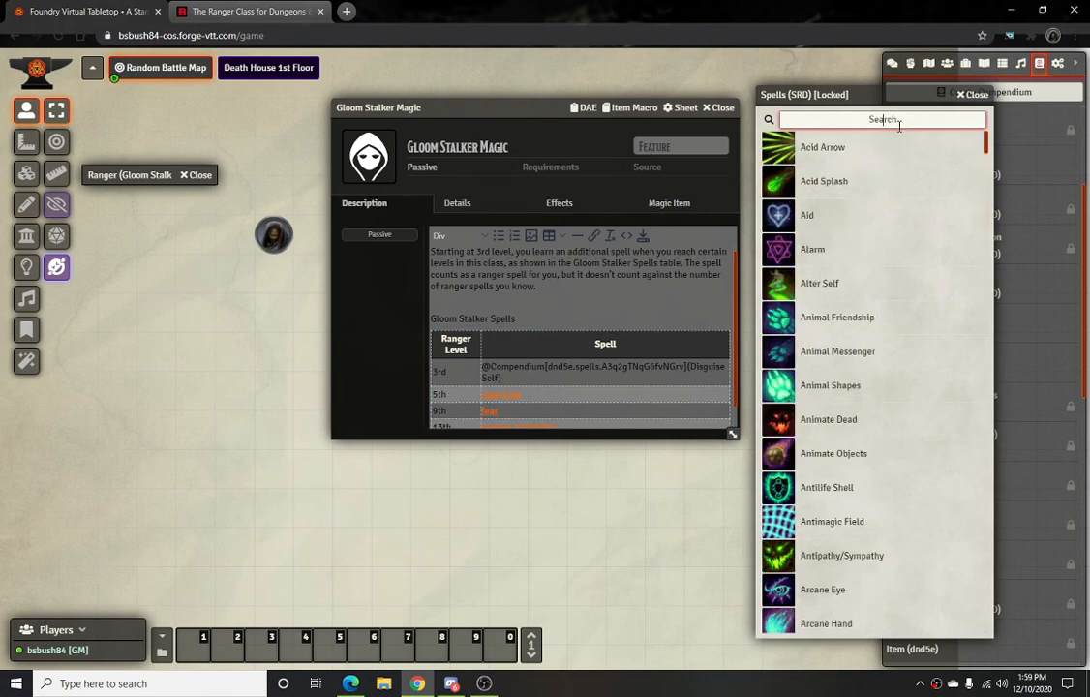
text(rop)
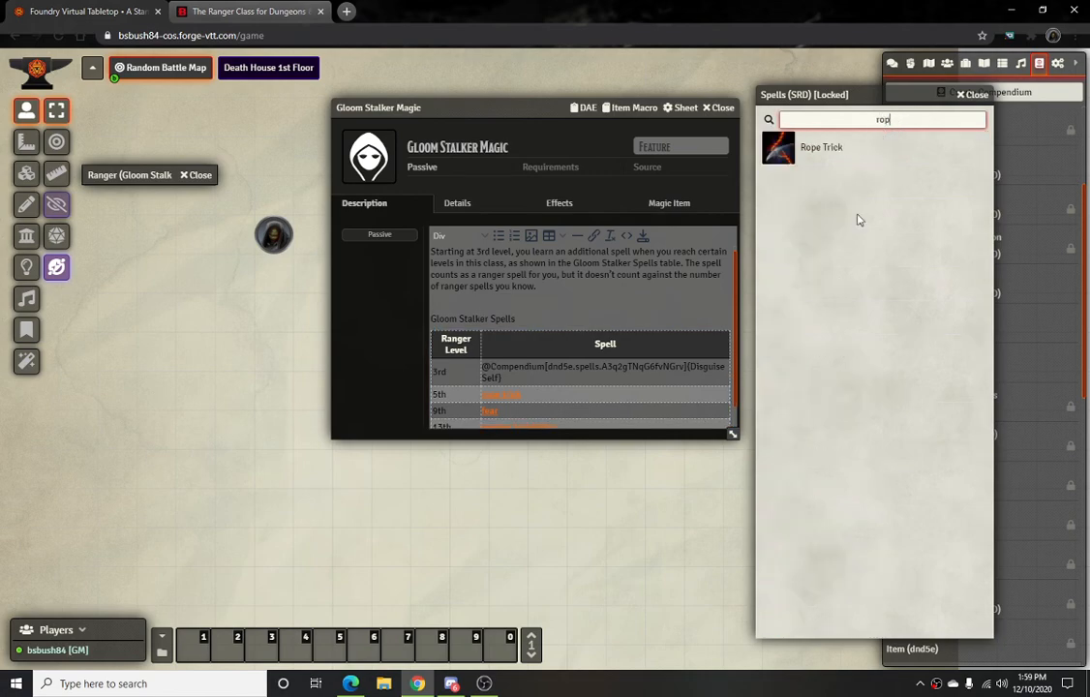
triple_click(529, 393)
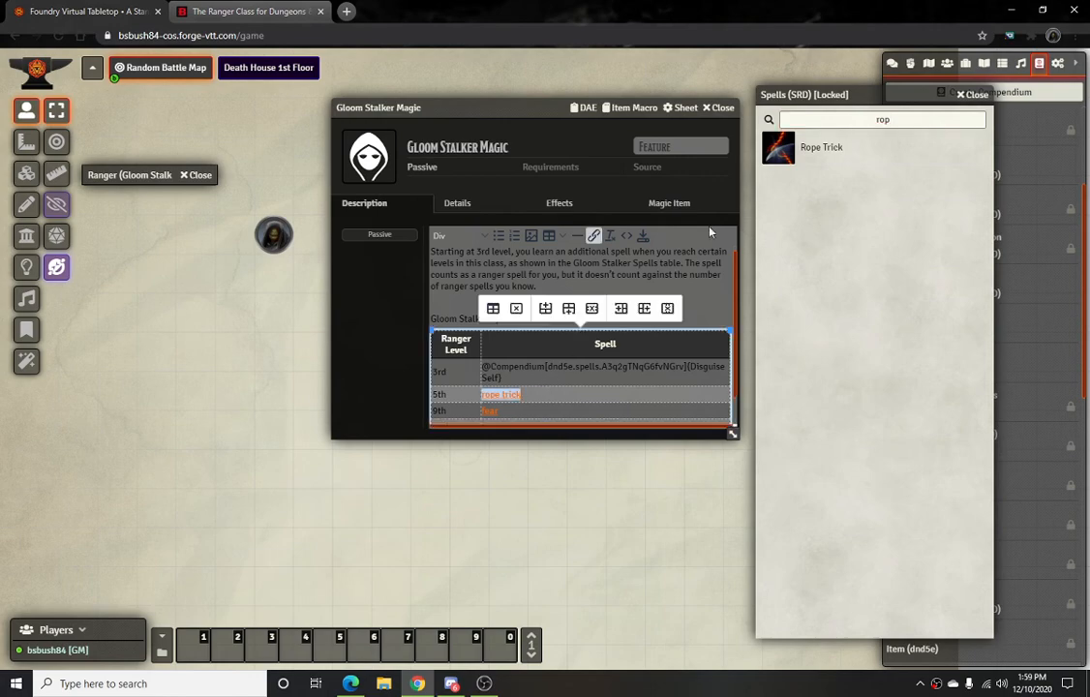
drag(827, 150, 527, 395)
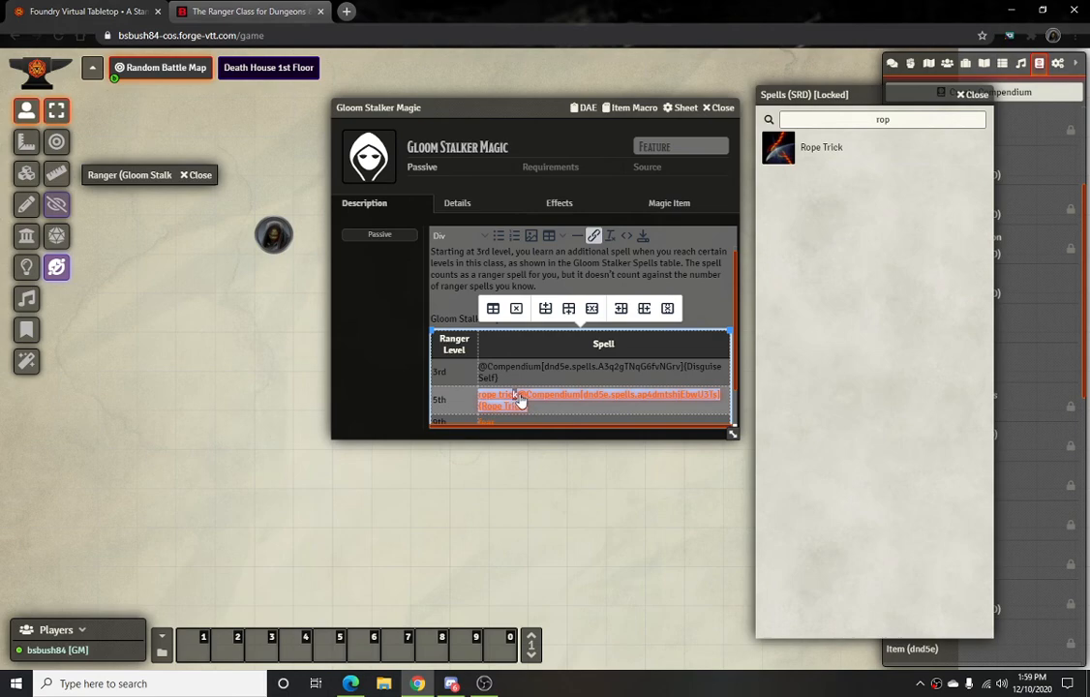
Delete the old "rope trick" text in front of the new compendium link in the 5th-level row
click(519, 397)
key(BackSpace)
key(BackSpace)
key(BackSpace)
key(BackSpace)
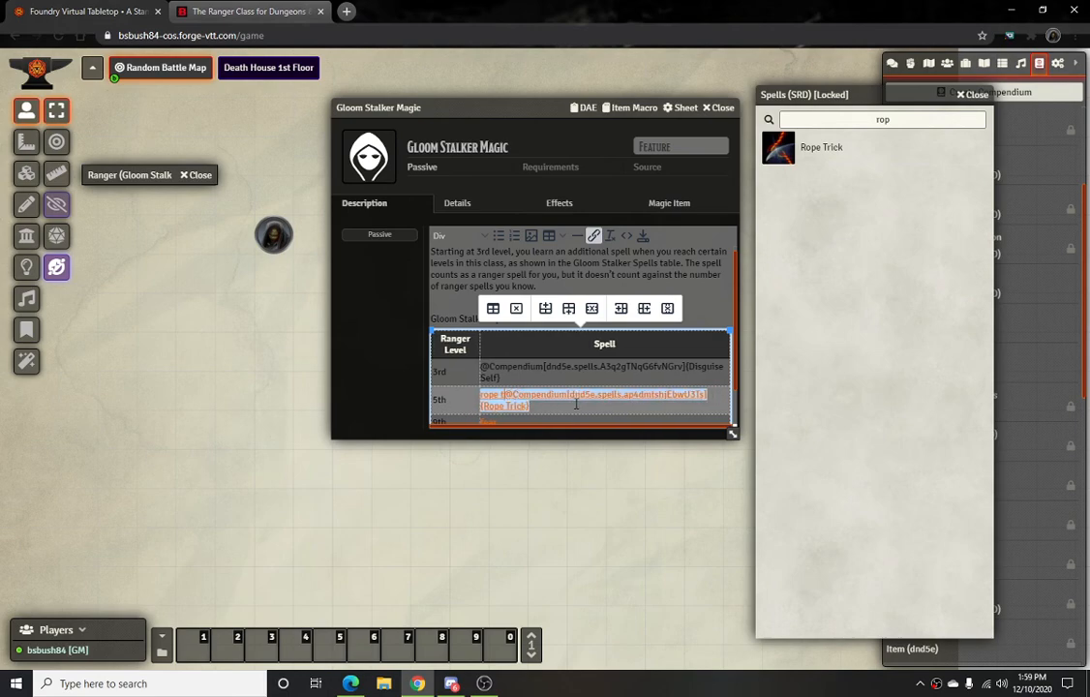
key(BackSpace)
key(BackSpace)
key(BackSpace)
key(BackSpace)
key(BackSpace)
key(BackSpace)
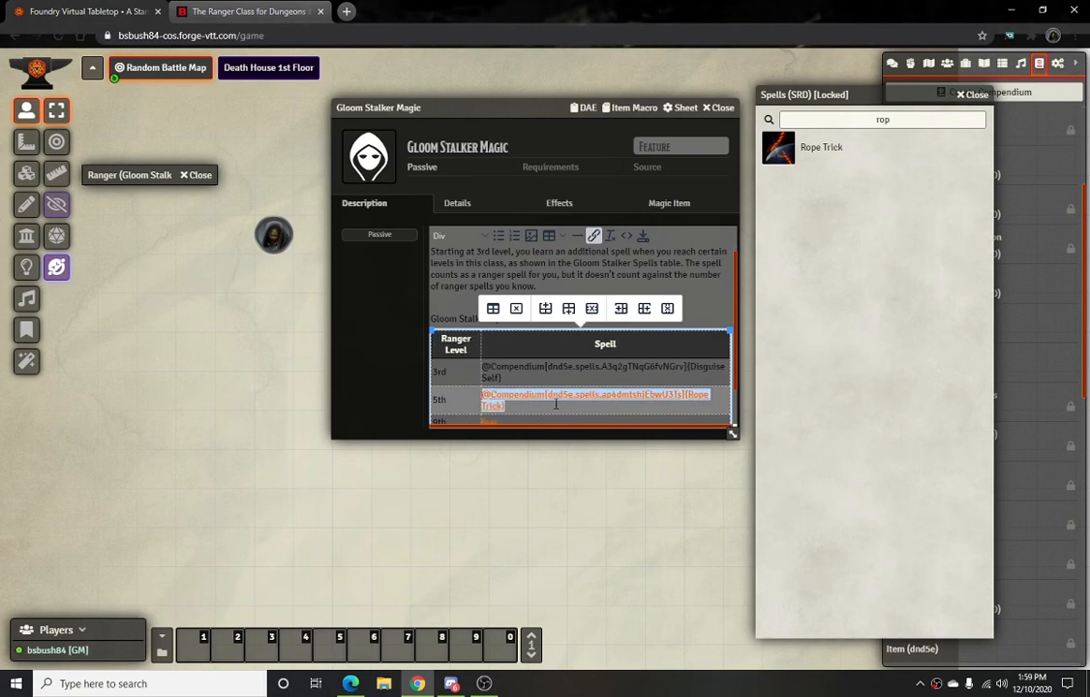
Save the feature's description, open the Disguise Self link to test it, and close the spell sheet
scroll(628, 377, down, 1)
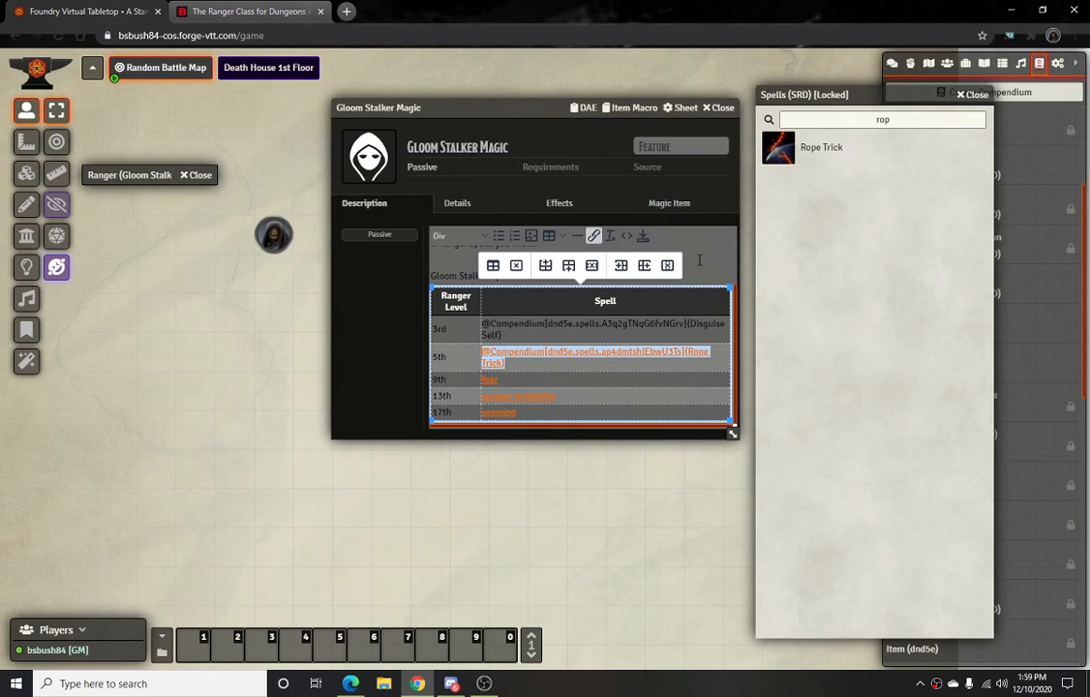
scroll(695, 261, up, 1)
click(643, 238)
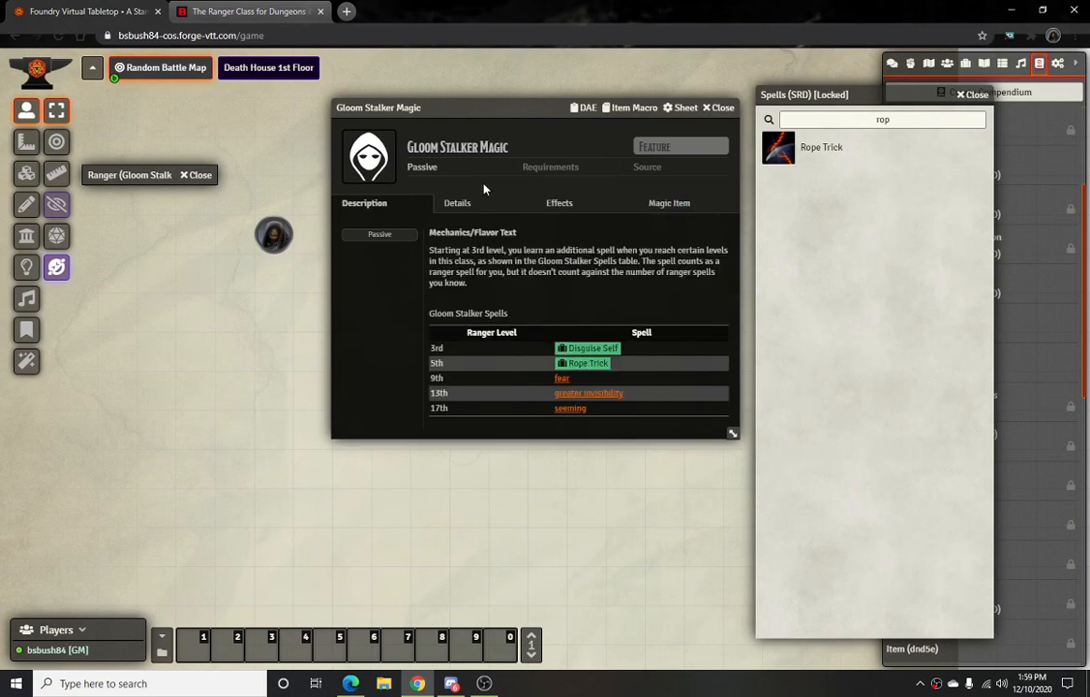
click(579, 350)
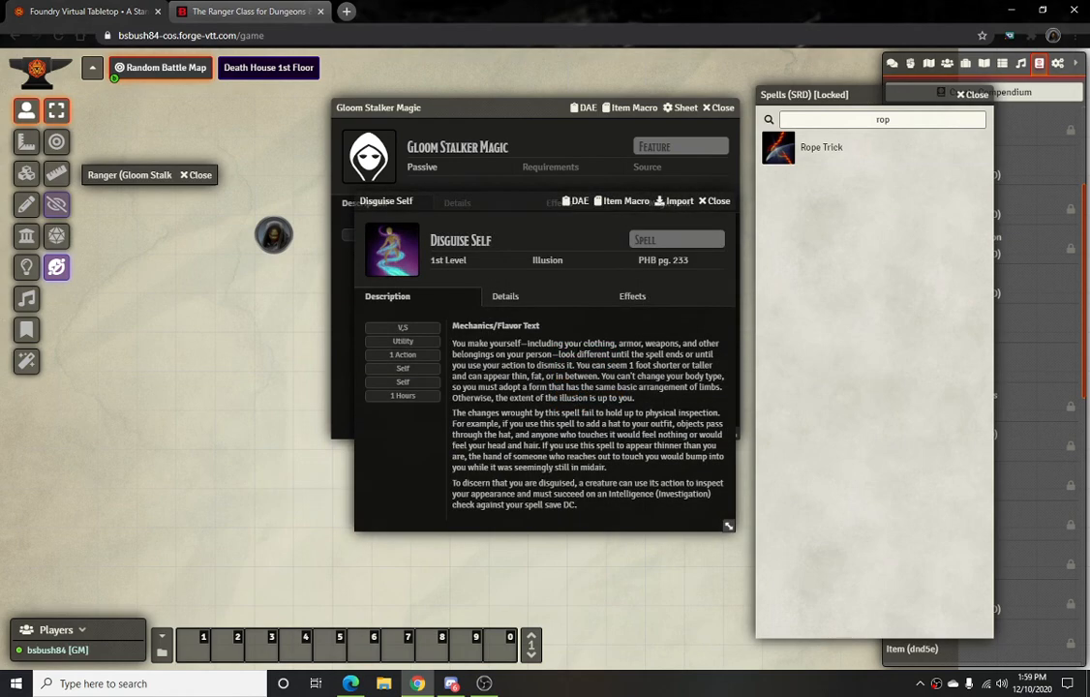
click(717, 201)
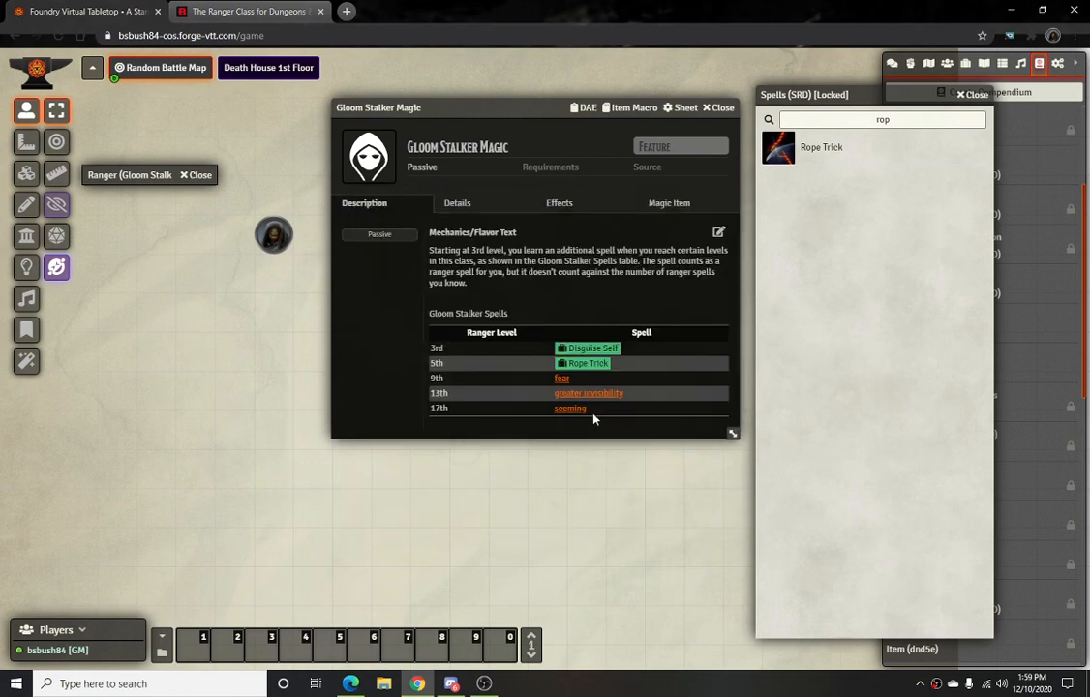
Reopen the description for editing and replace the 9th-level fear entry with the Fear link from the Spells (SRD) compendium
click(718, 232)
scroll(519, 376, down, 1)
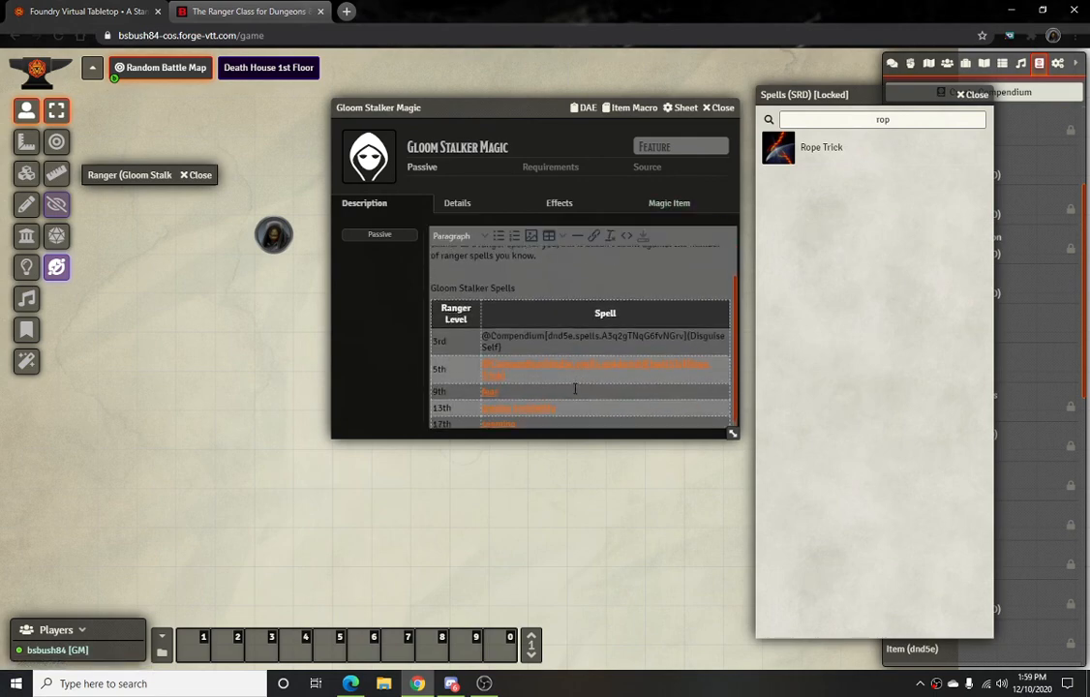
click(512, 384)
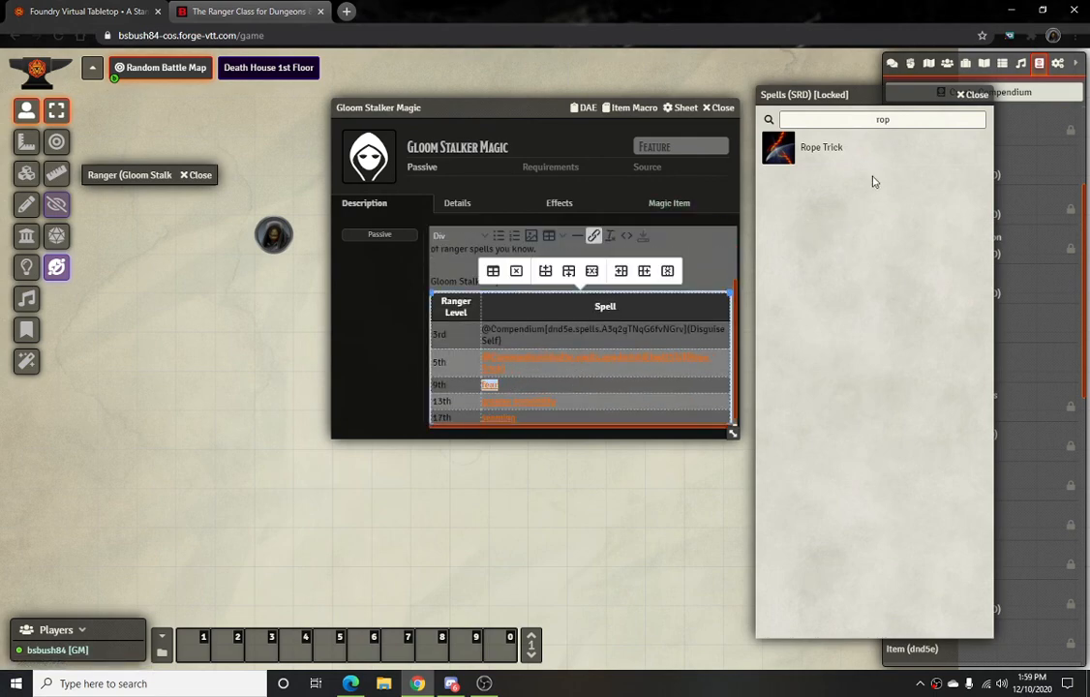
double_click(904, 120)
text(f)
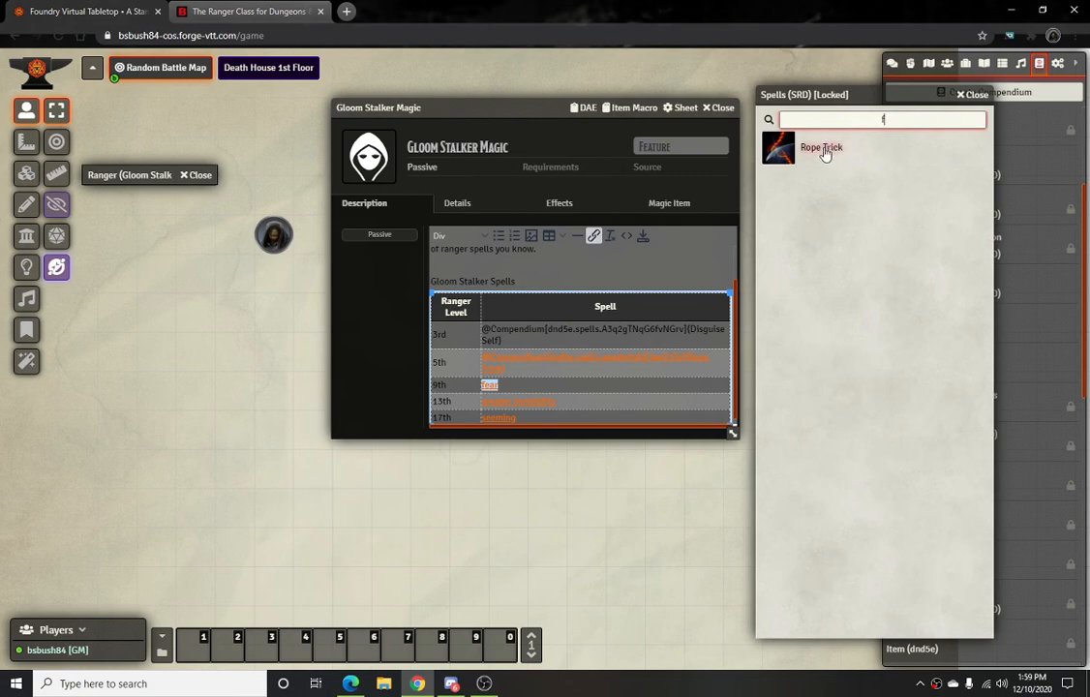
text(ear)
drag(810, 151, 494, 387)
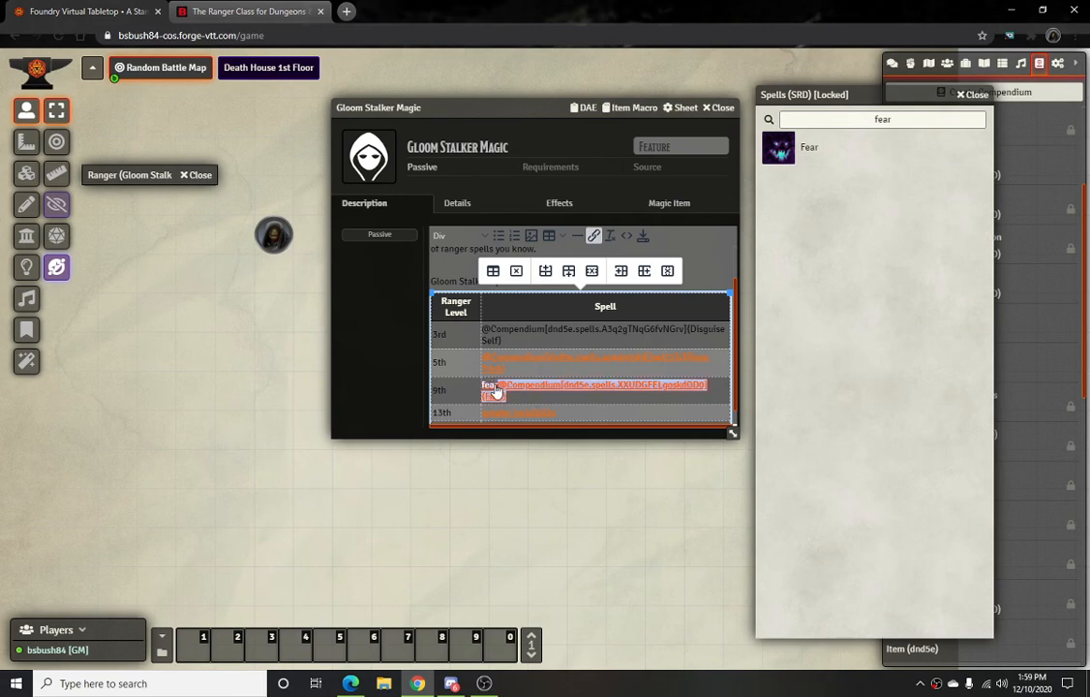
key(BackSpace)
key(BackSpace)
key(BackSpace)
key(BackSpace)
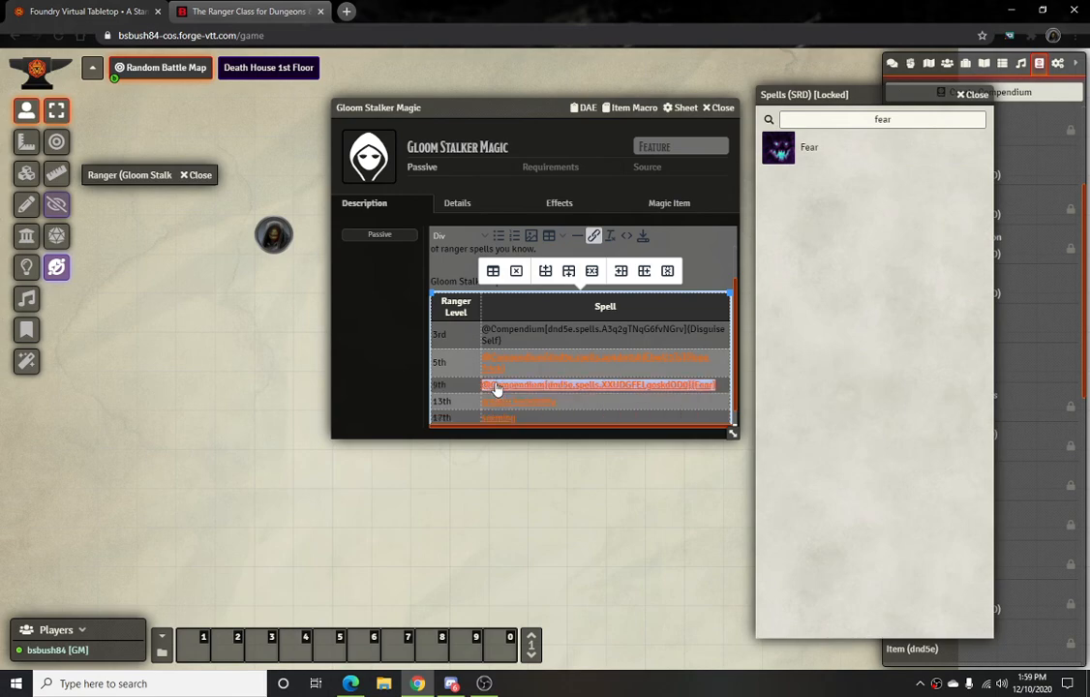
Search the compendium for "greater" and select the greater invisibility text in the 13th-level row
double_click(882, 119)
text(greater)
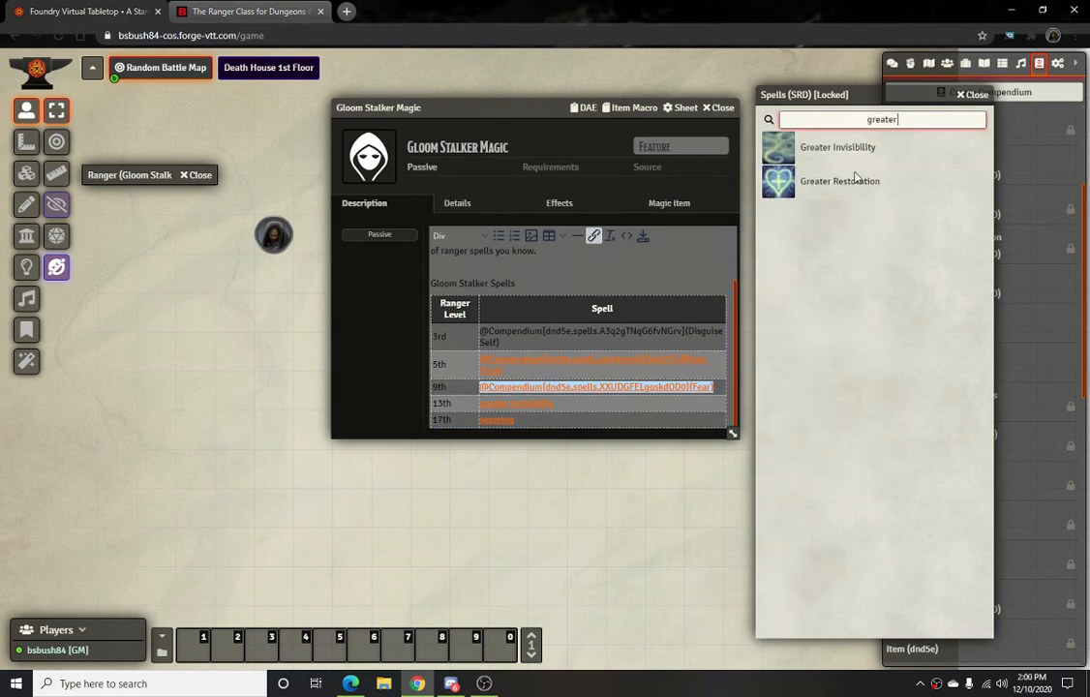
double_click(530, 410)
click(564, 402)
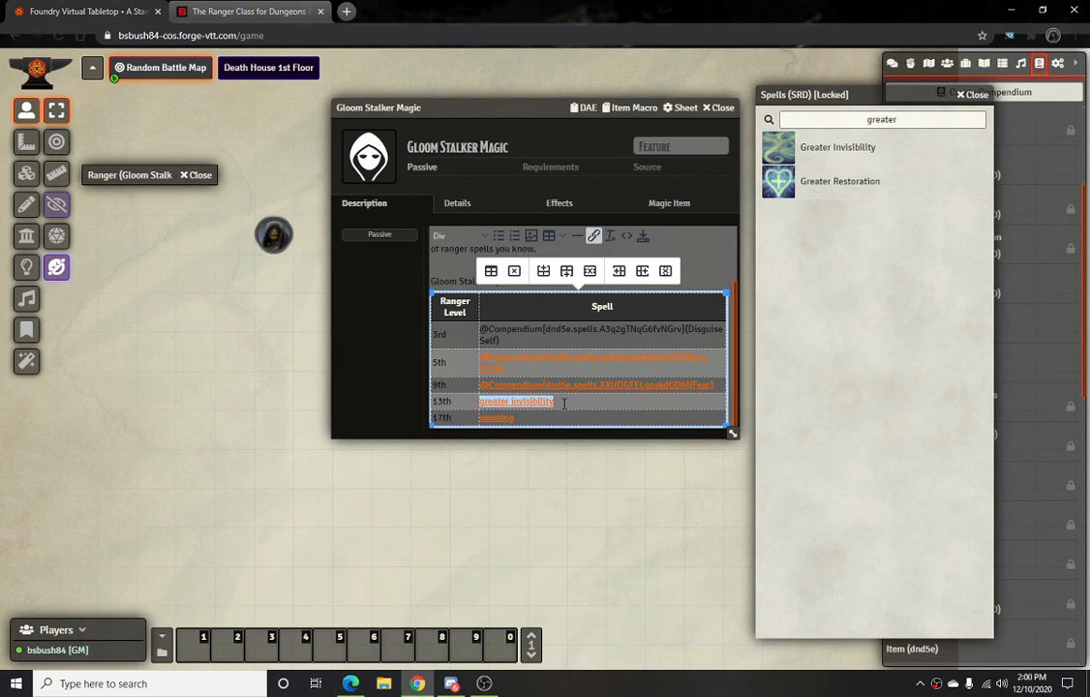
drag(564, 404, 475, 403)
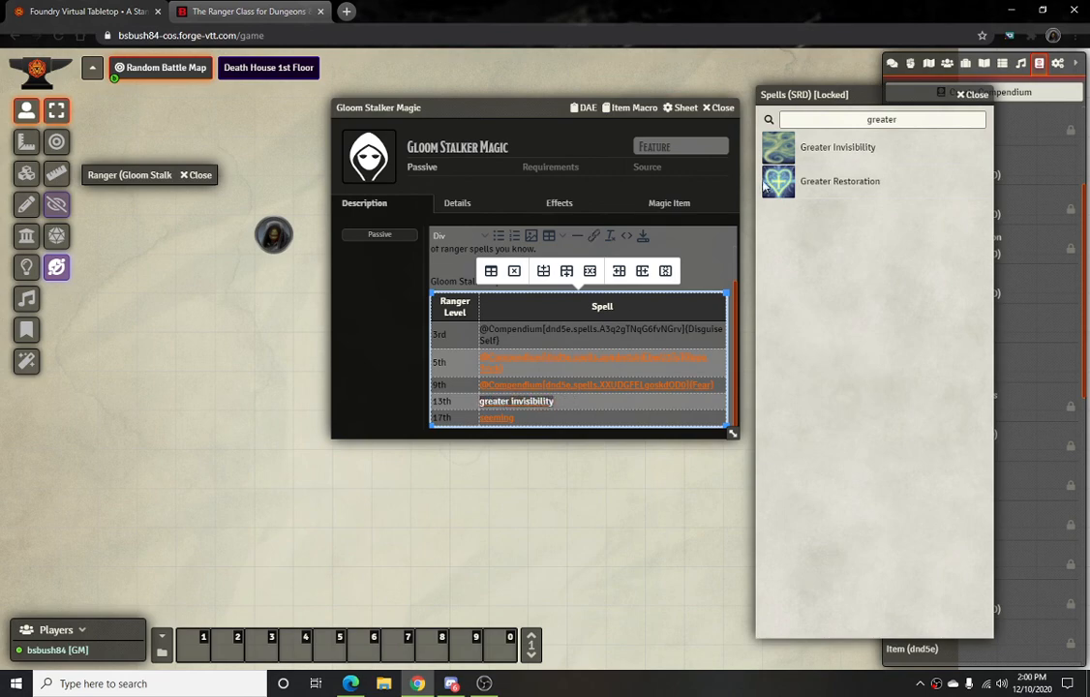
Try inserting the Greater Invisibility link over the selected 13th-level text, and undo the insertion
drag(830, 153, 533, 405)
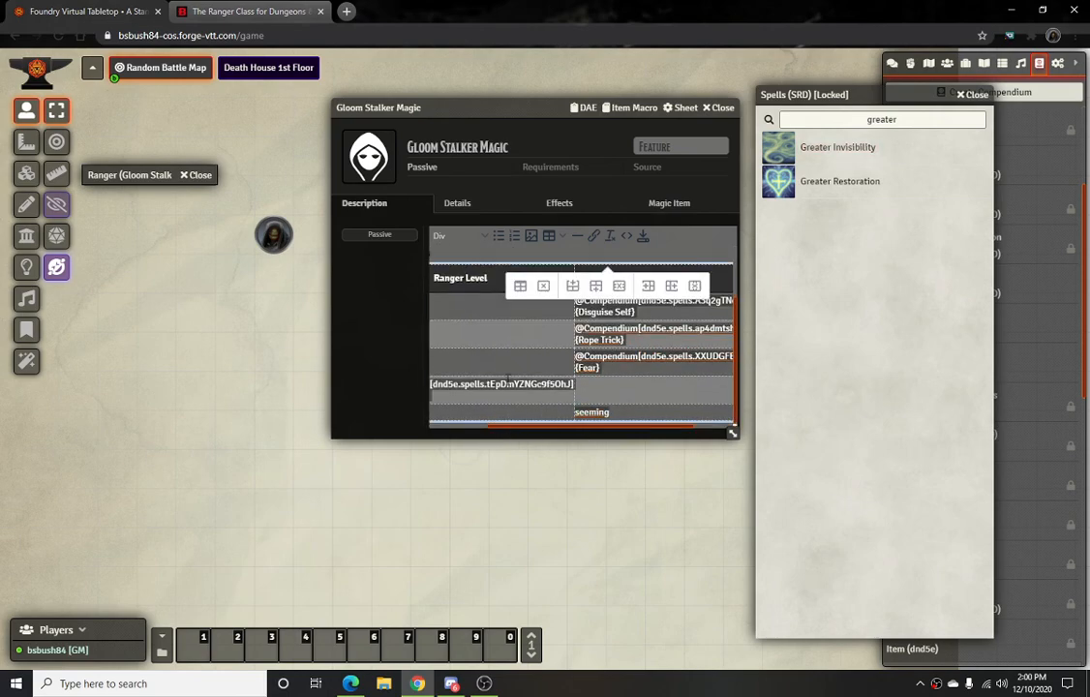
key(ctrl+z)
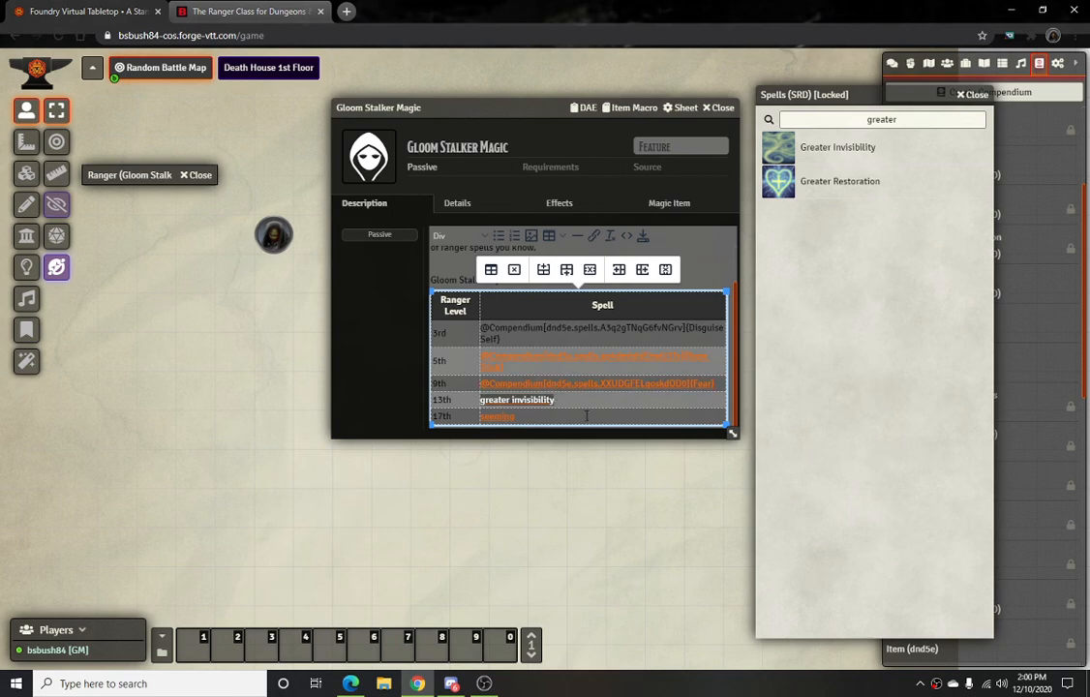
Delete the selected greater invisibility text and place the cursor in the emptied spell cell
key(BackSpace)
click(538, 402)
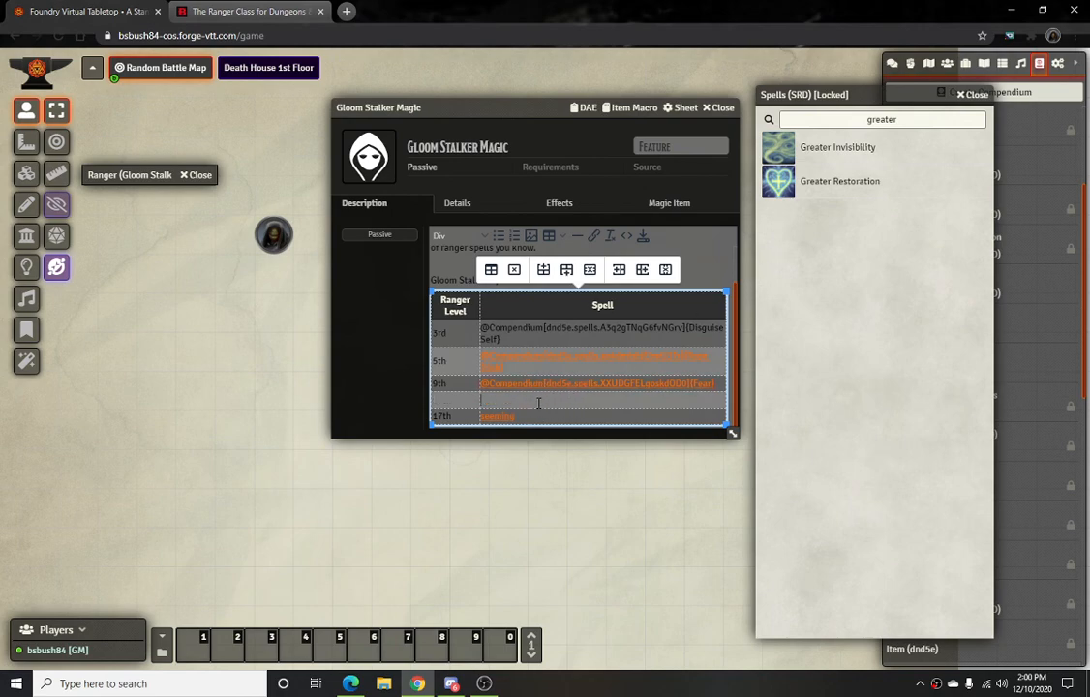
Restore the 13th level label in the emptied row and insert the Greater Invisibility compendium link in its spell cell
scroll(541, 405, up, 1)
scroll(540, 407, down, 1)
click(207, 12)
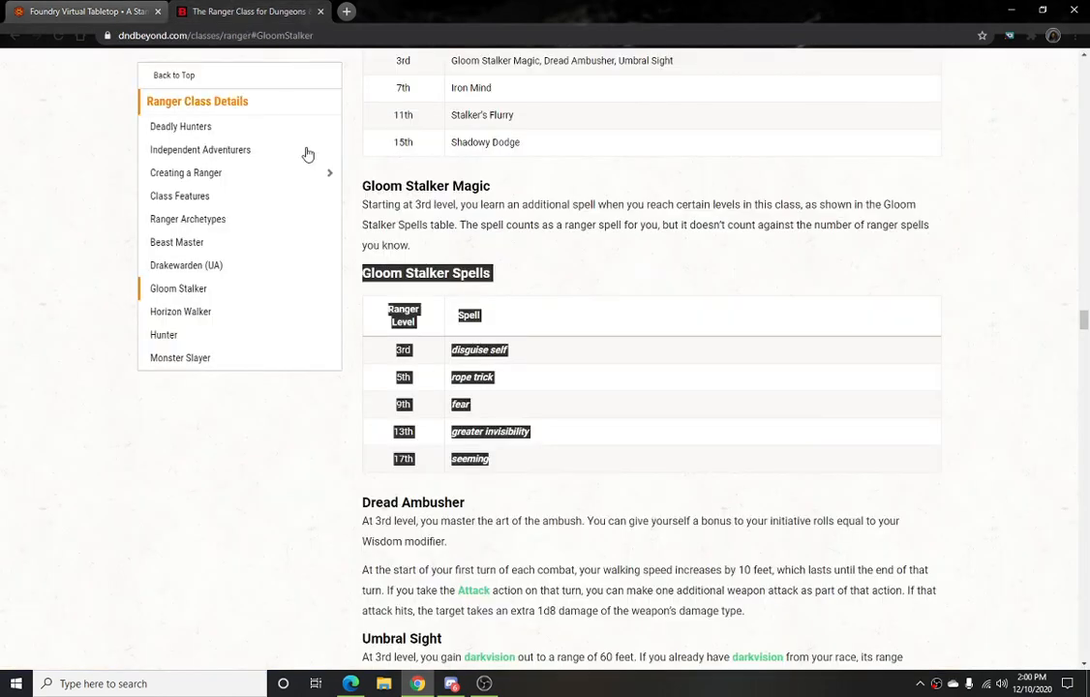
click(126, 12)
click(442, 397)
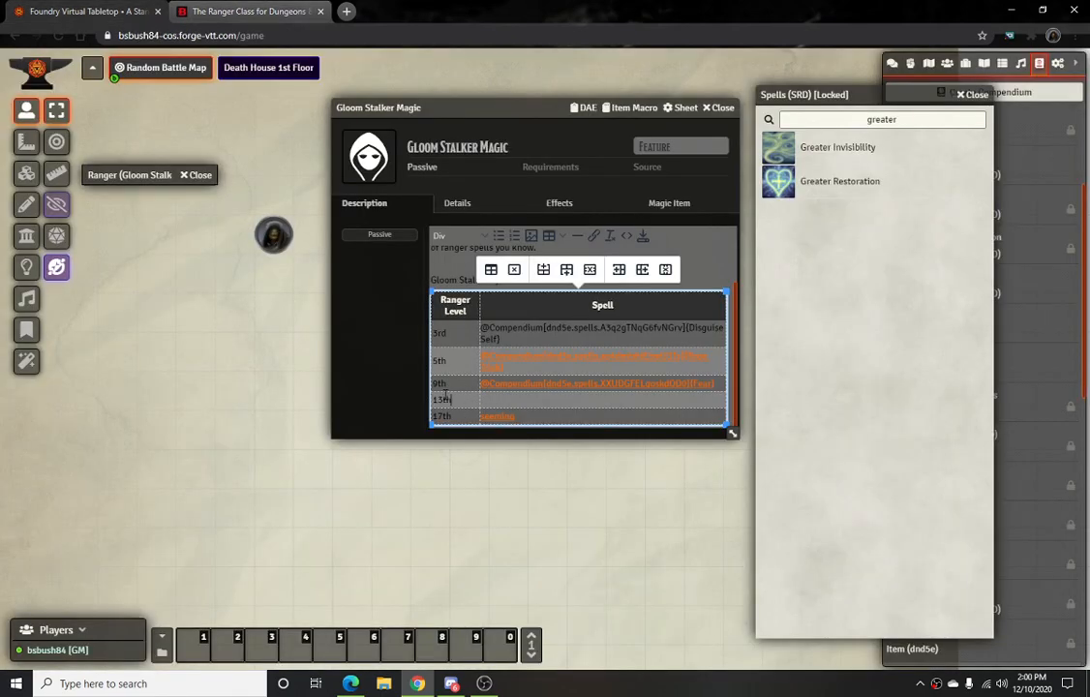
click(521, 402)
drag(849, 156, 531, 403)
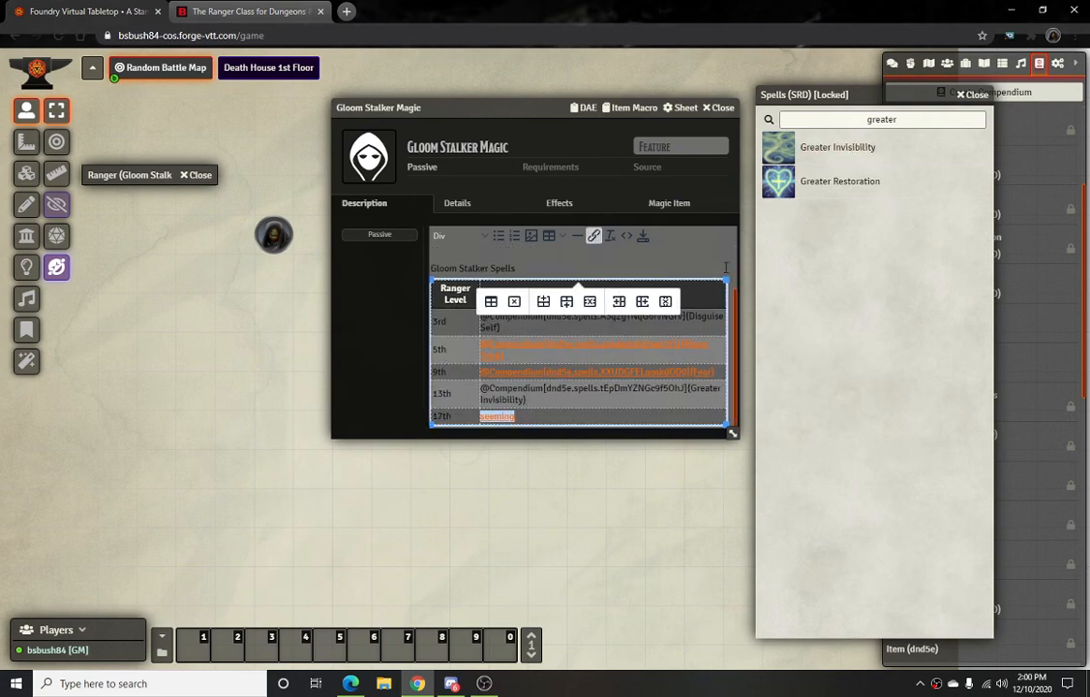
Replace the 17th-level seeming text with the Seeming link from the Spells (SRD) compendium and save the description
double_click(855, 118)
text(see)
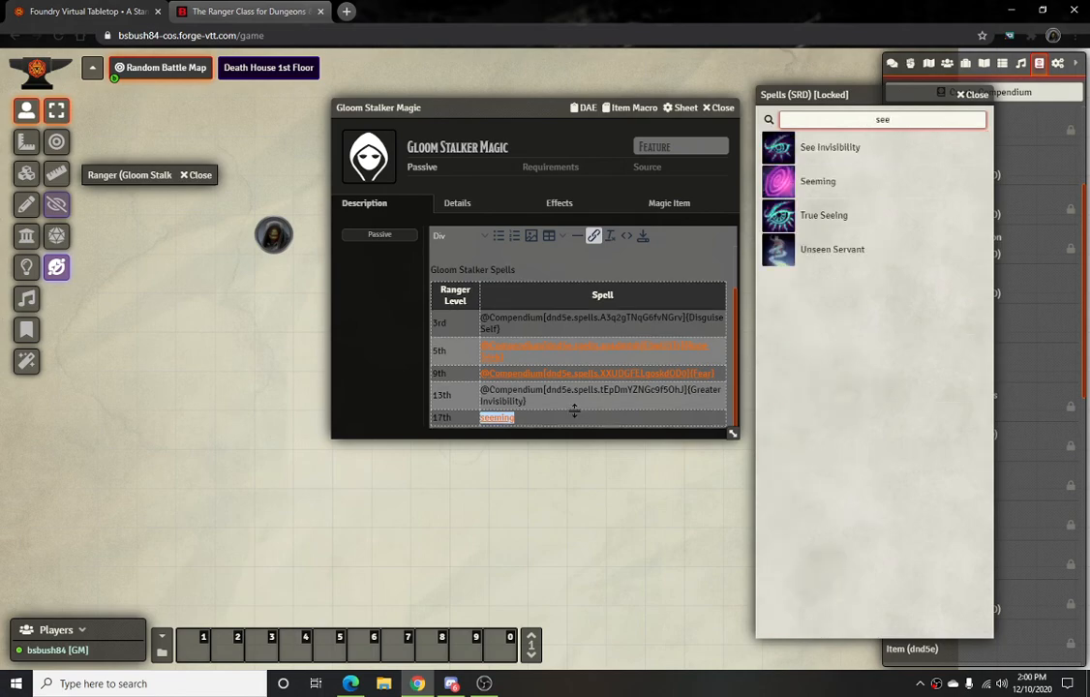
key(BackSpace)
click(500, 421)
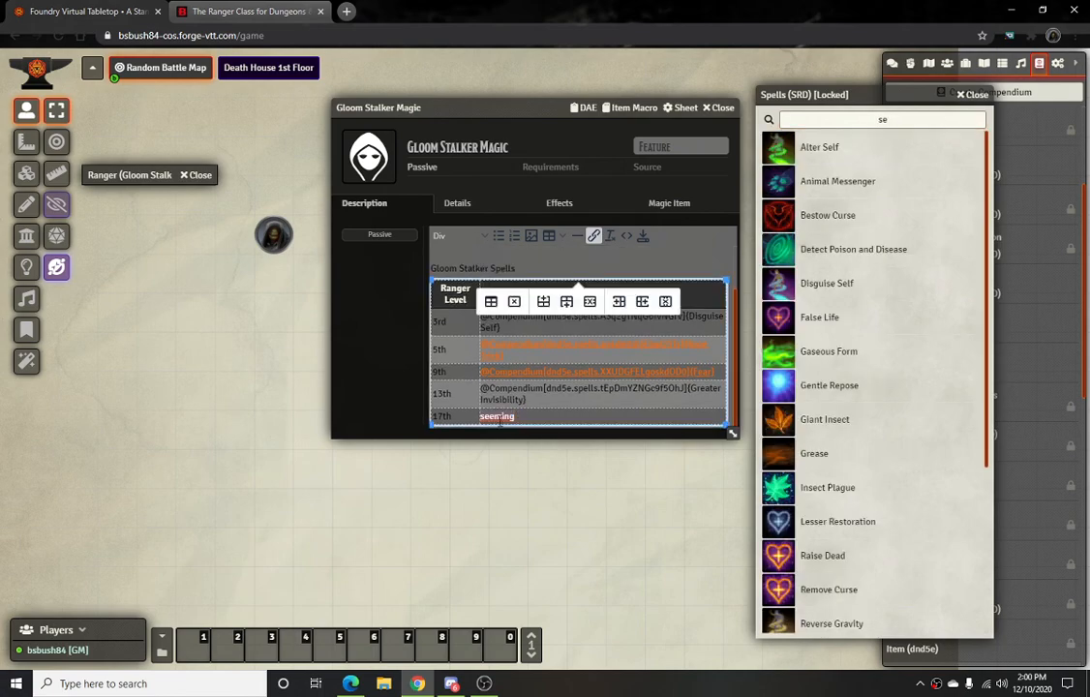
double_click(499, 417)
click(890, 121)
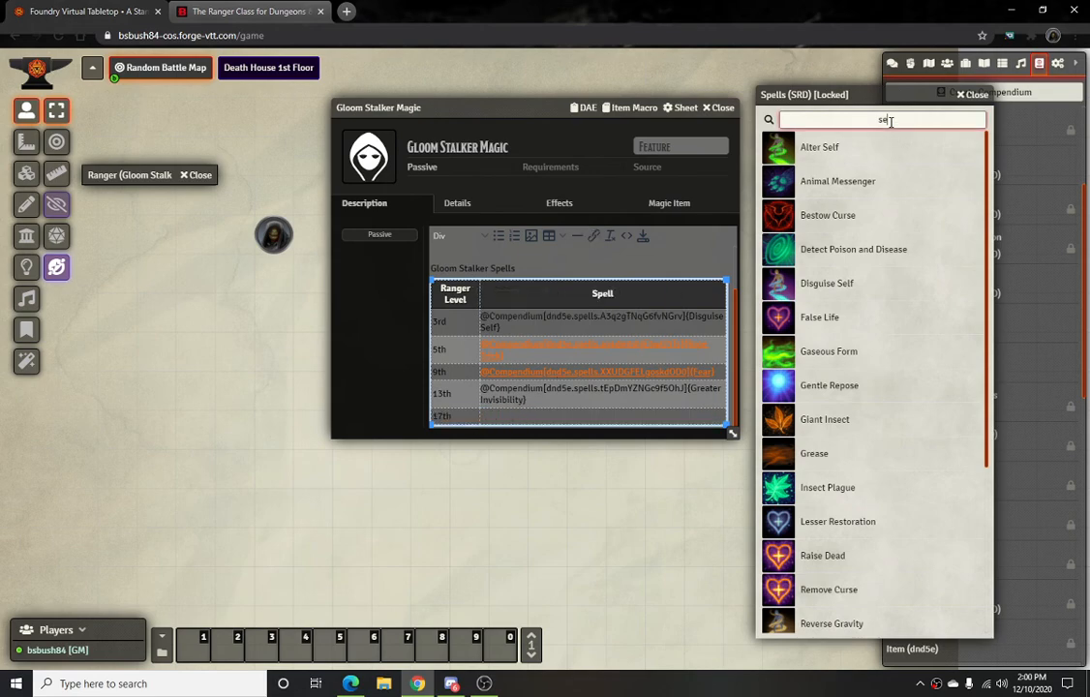
text(e)
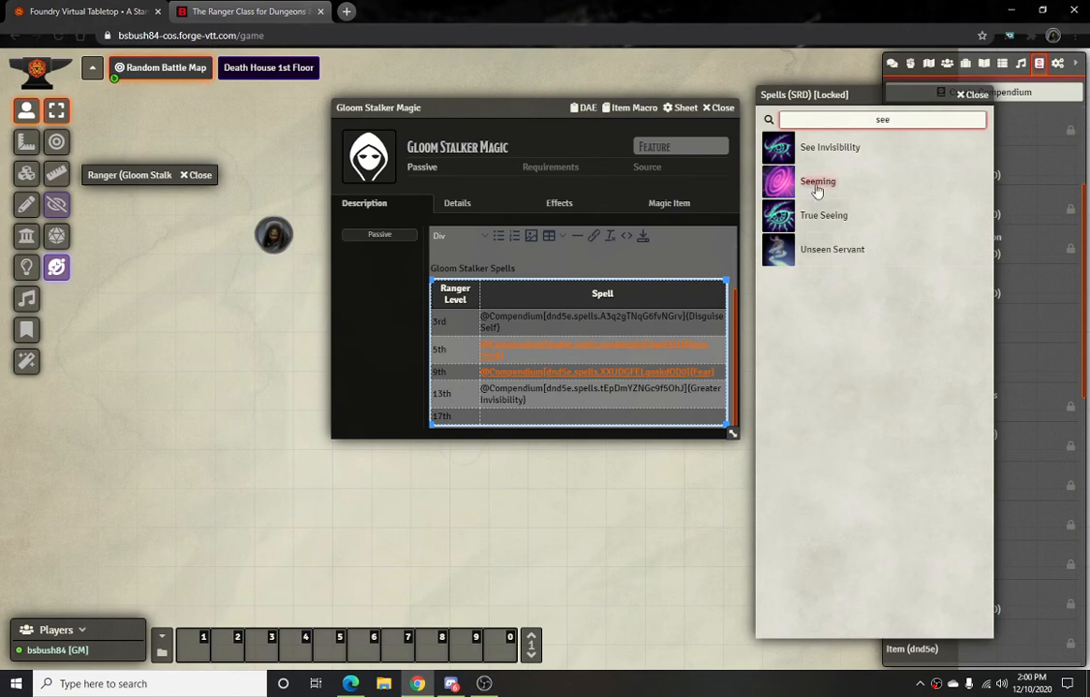
drag(817, 182, 585, 417)
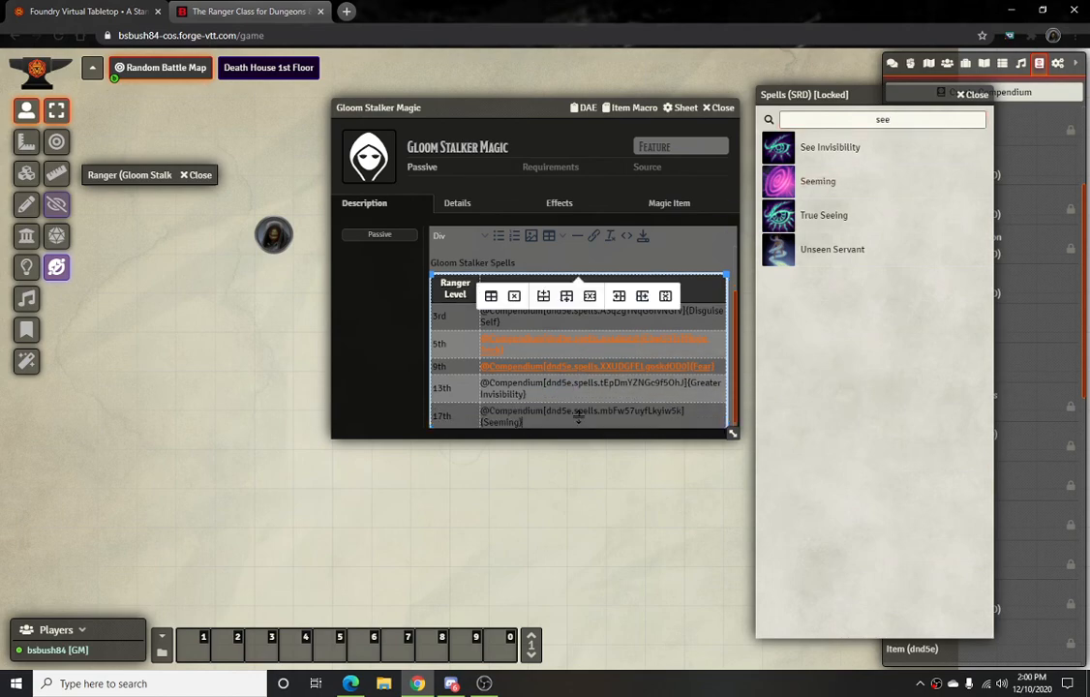
key(ctrl+s)
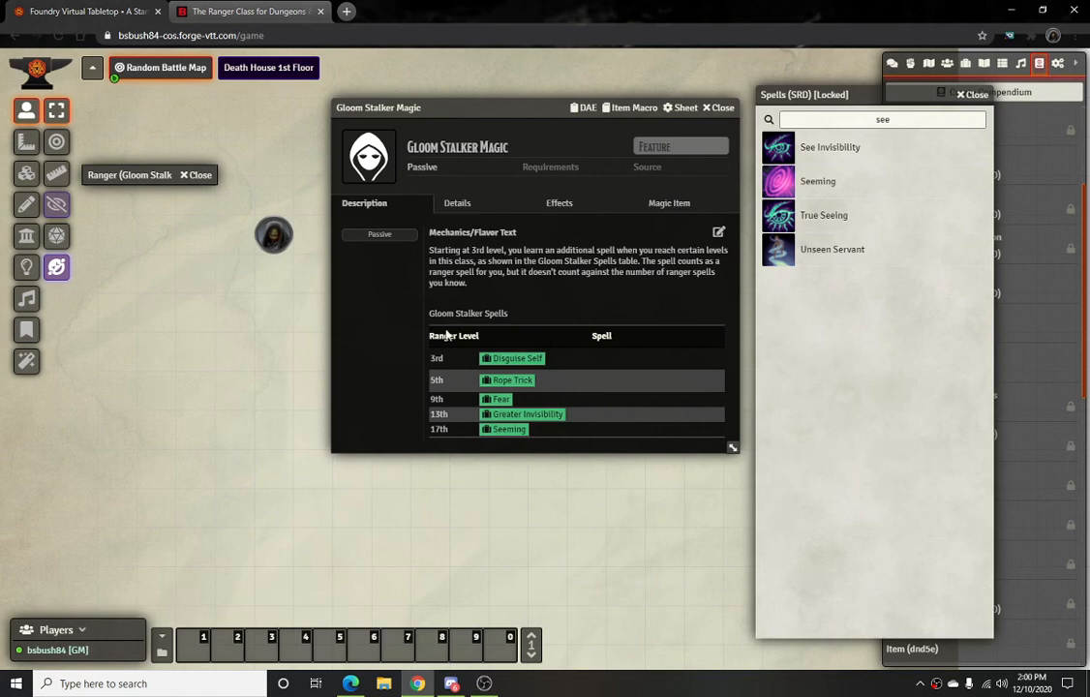
Copy the class name Ranger (Gloom Stalker) from its class sheet into the Requirements field of Gloom Stalker Magic
click(453, 204)
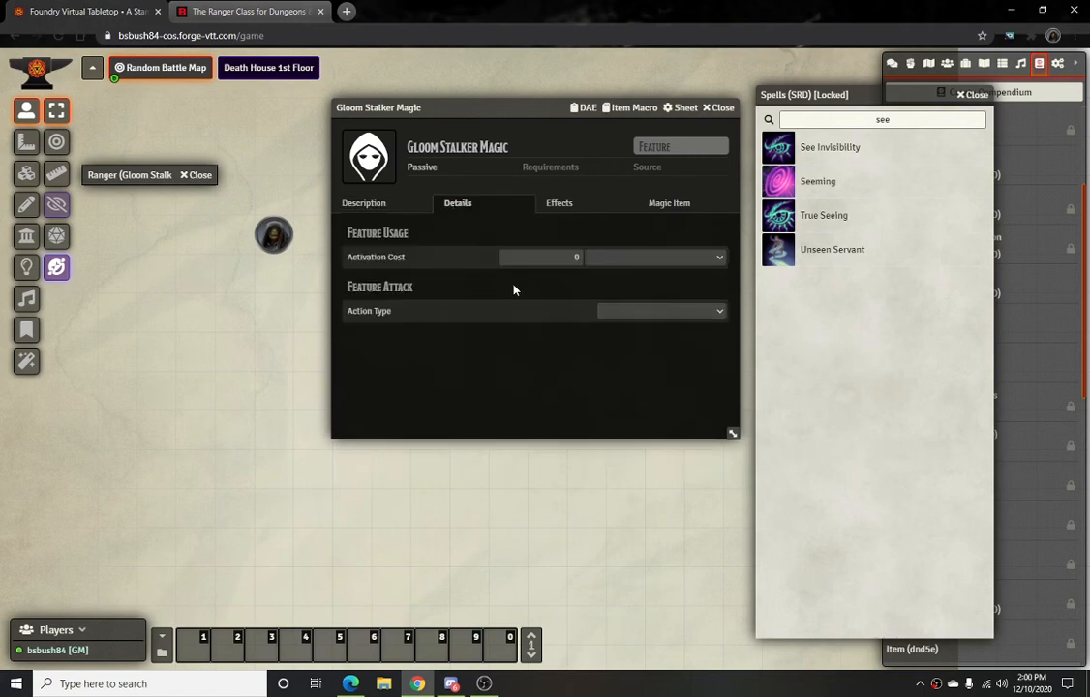
click(559, 165)
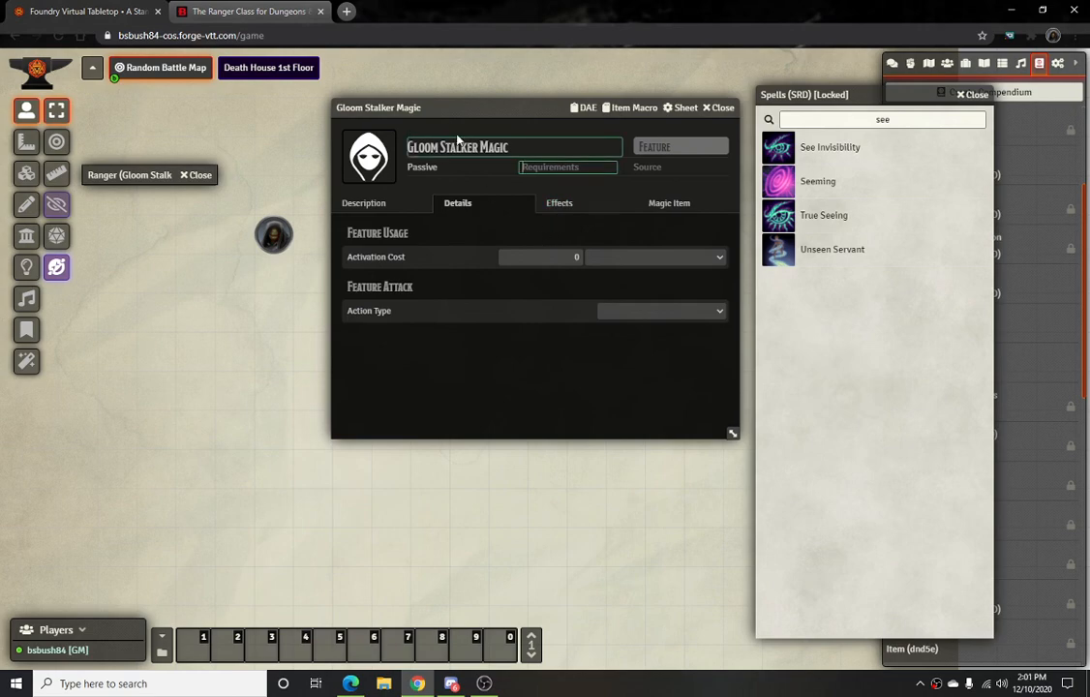
drag(449, 105, 456, 200)
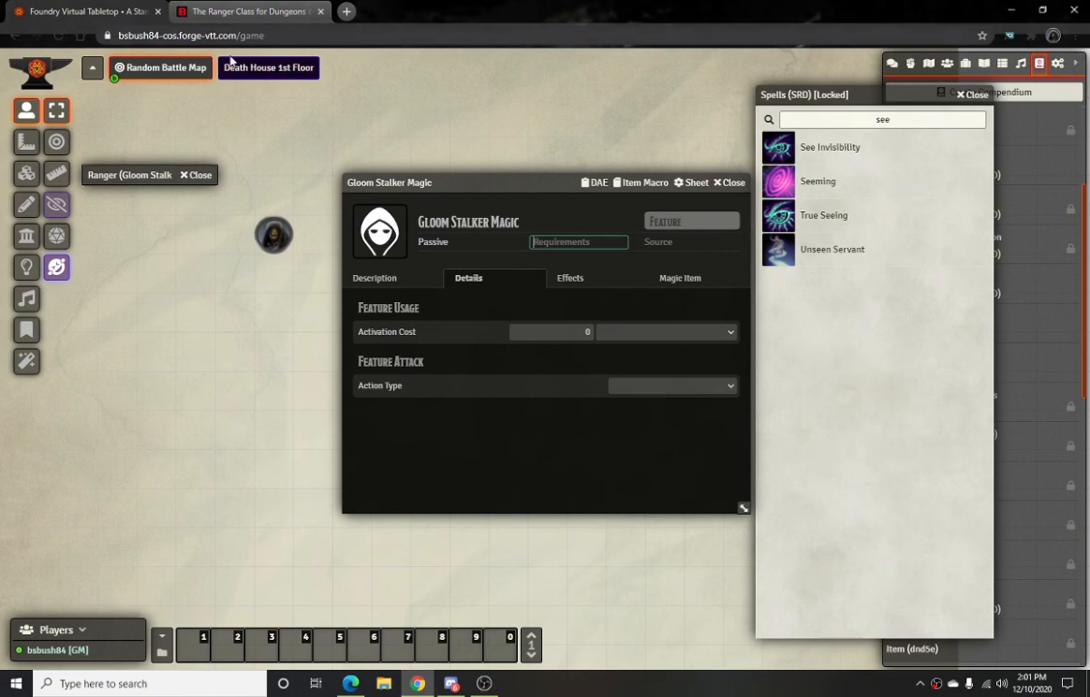
double_click(134, 175)
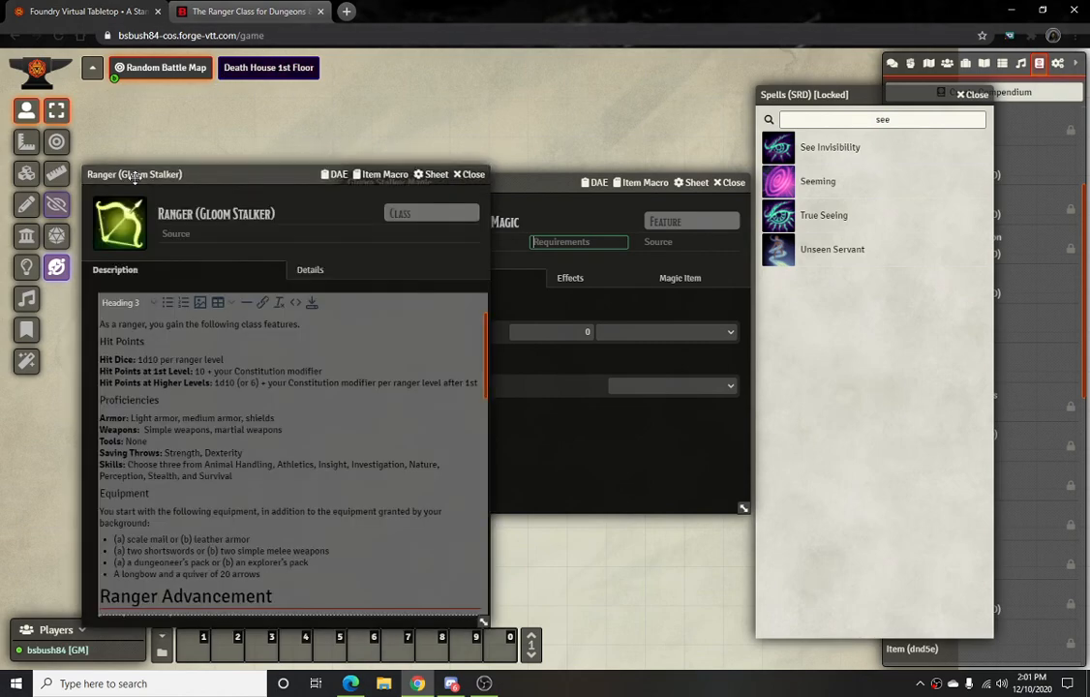
drag(277, 215, 141, 218)
key(ctrl+c)
click(186, 234)
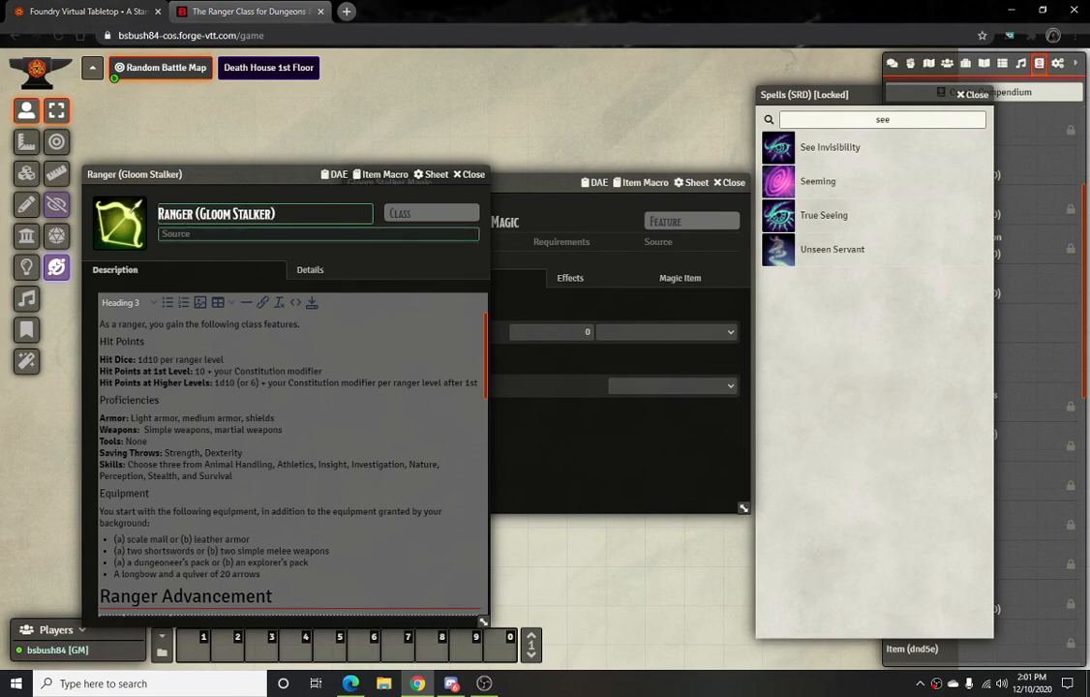
click(571, 242)
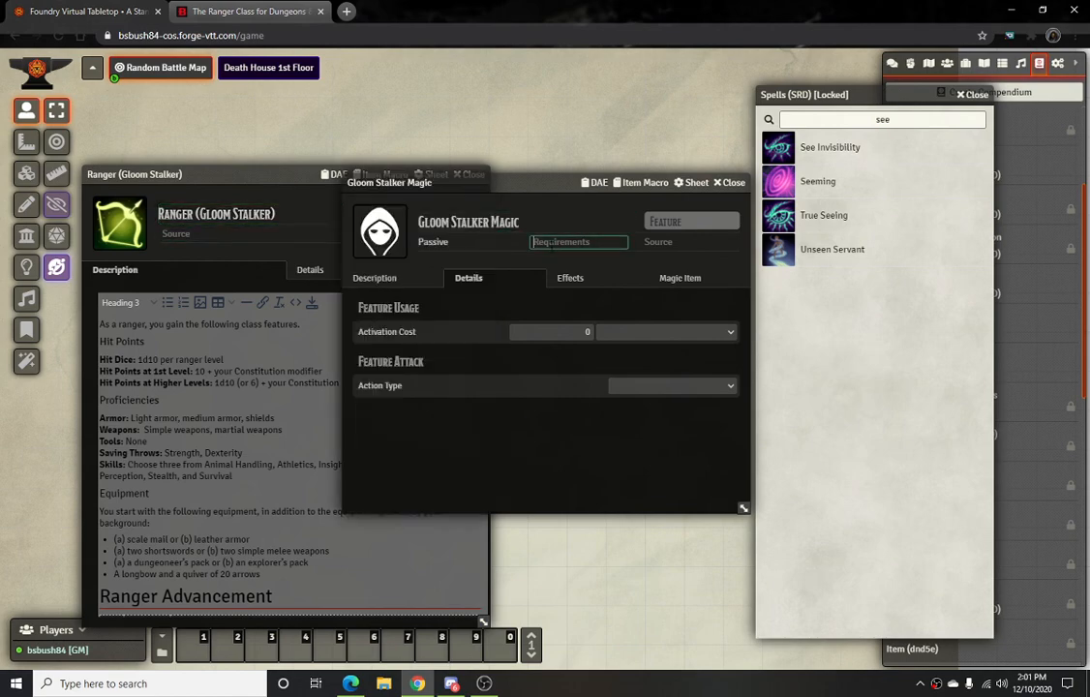
key(ctrl+v)
drag(542, 181, 438, 192)
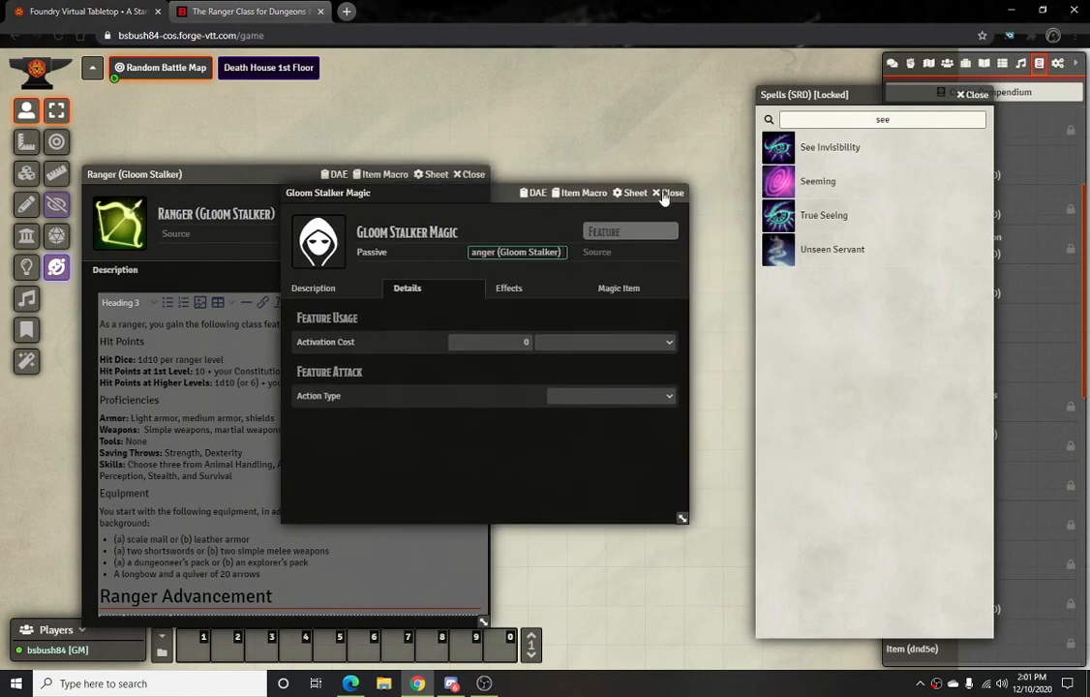
Close the spells compendium and examine the Favored Enemy feature of the Classes (SRD) Ranger to see how its requirements are written
click(973, 94)
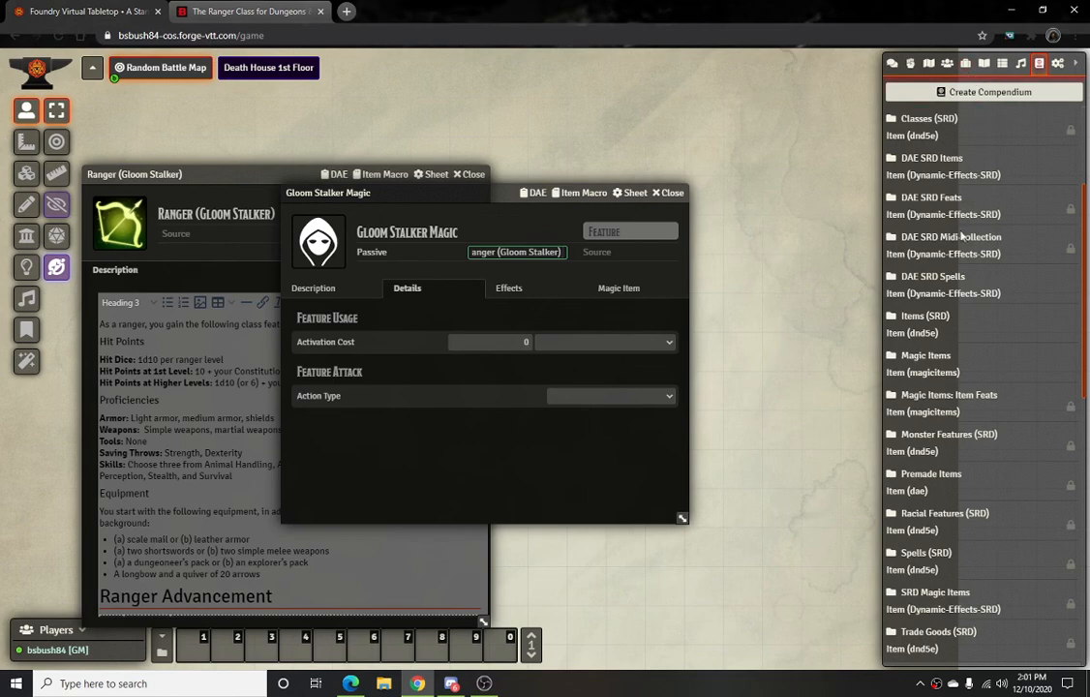
scroll(961, 237, up, 3)
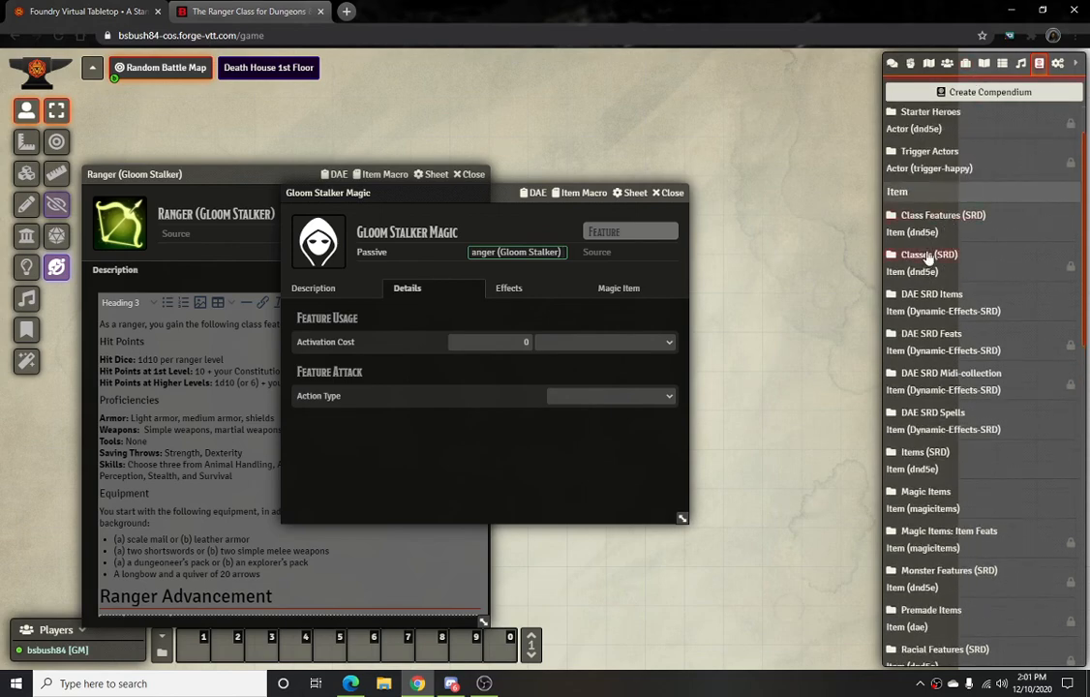
click(928, 257)
click(566, 381)
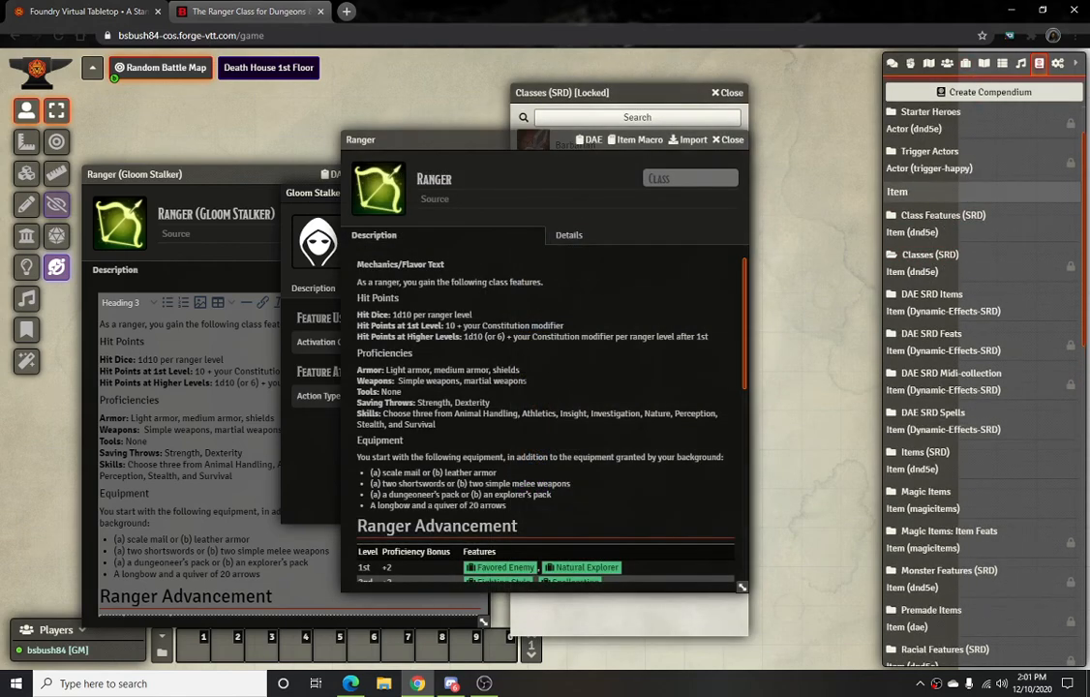
scroll(467, 379, down, 3)
click(519, 443)
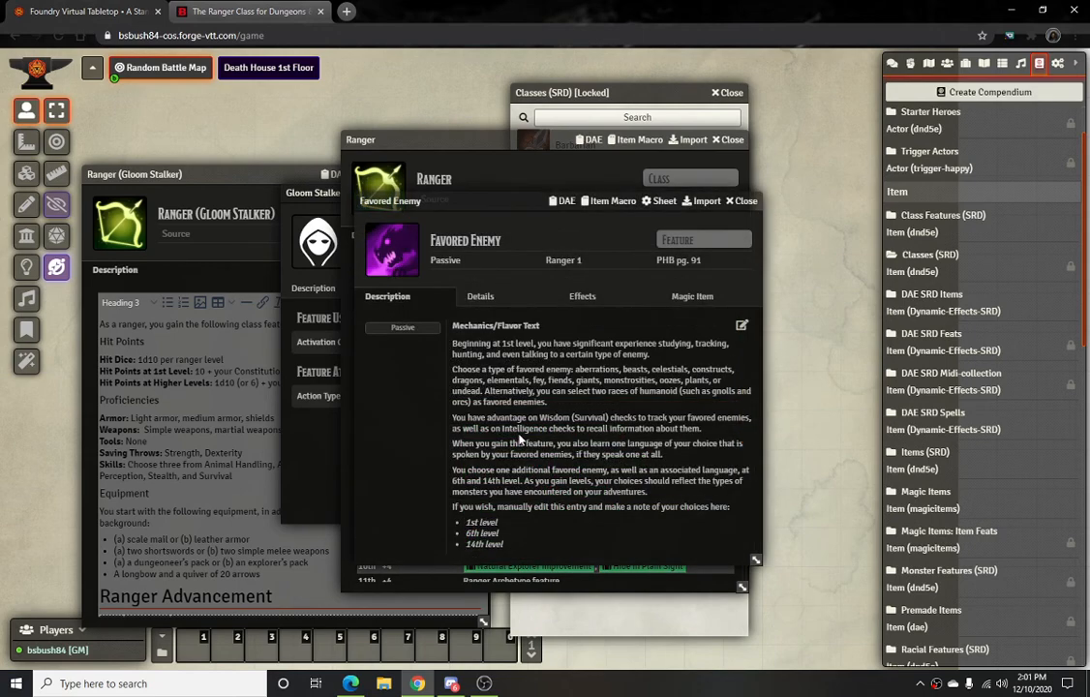
click(741, 201)
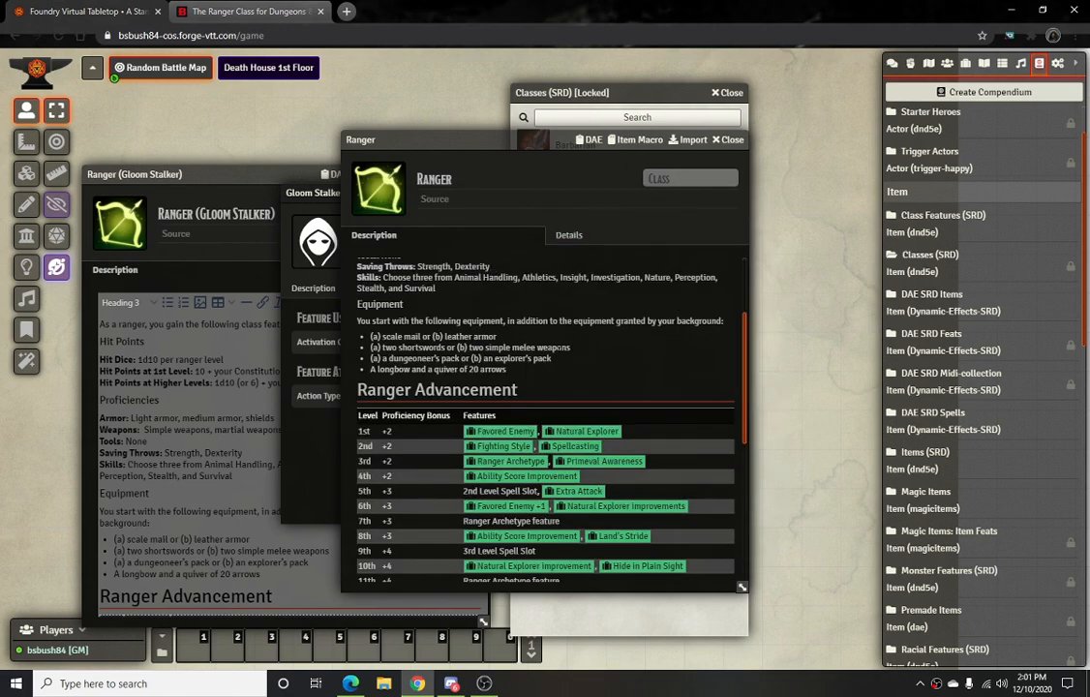
scroll(536, 312, up, 3)
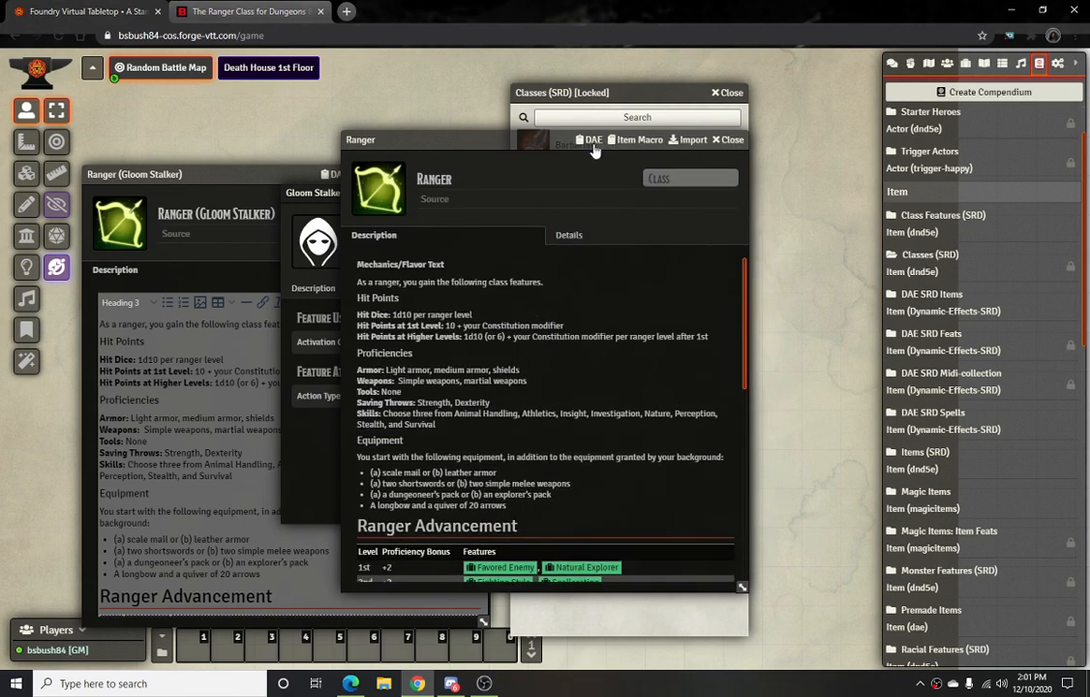
Move the Ranger and Classes (SRD) windows aside and extend the Gloom Stalker Magic requirement to Ranger (Gloom Stalker) 3
drag(535, 141, 827, 148)
drag(618, 94, 716, 82)
click(574, 255)
click(559, 253)
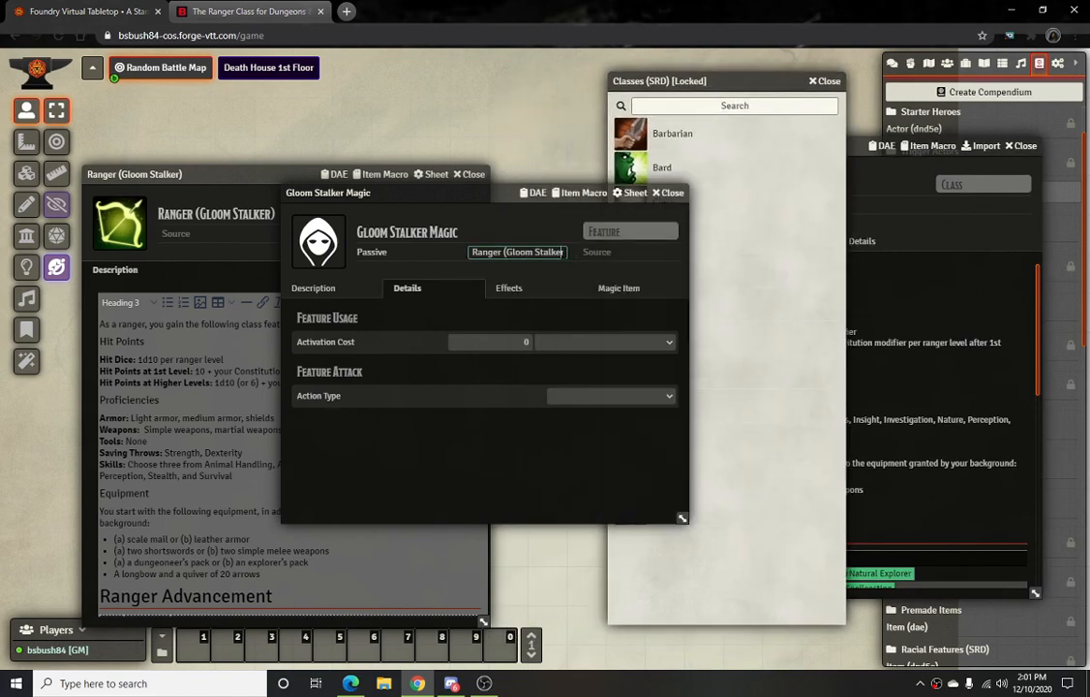
text() 3)
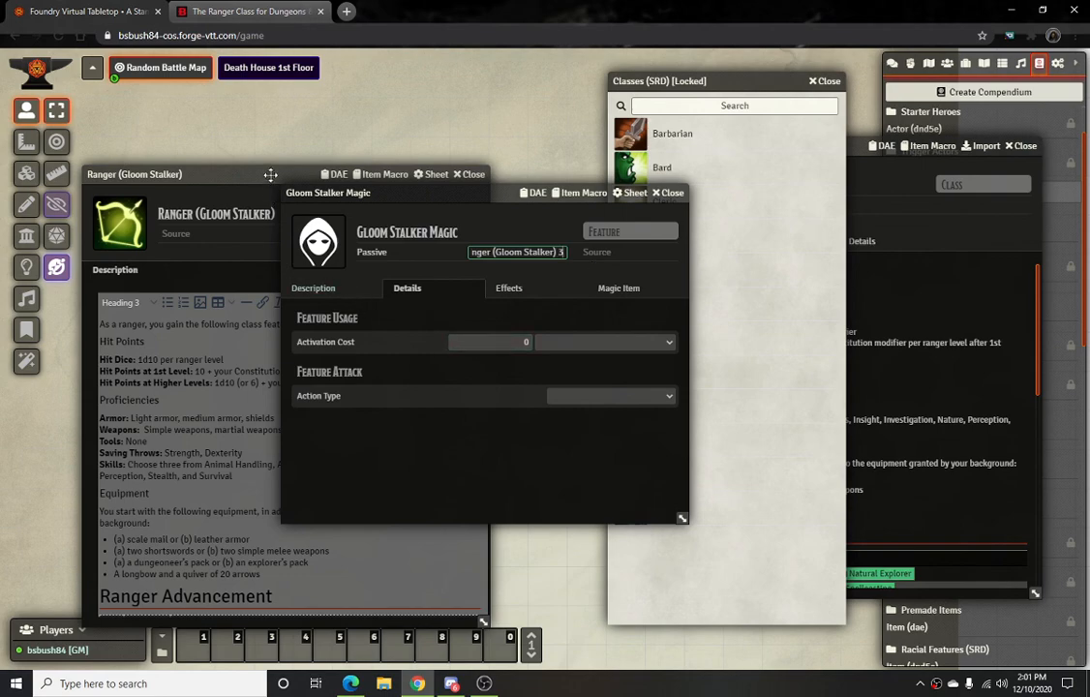
Close the Classes (SRD) compendium and bring the SRD Ranger sheet's advancement table into view
drag(507, 200, 711, 213)
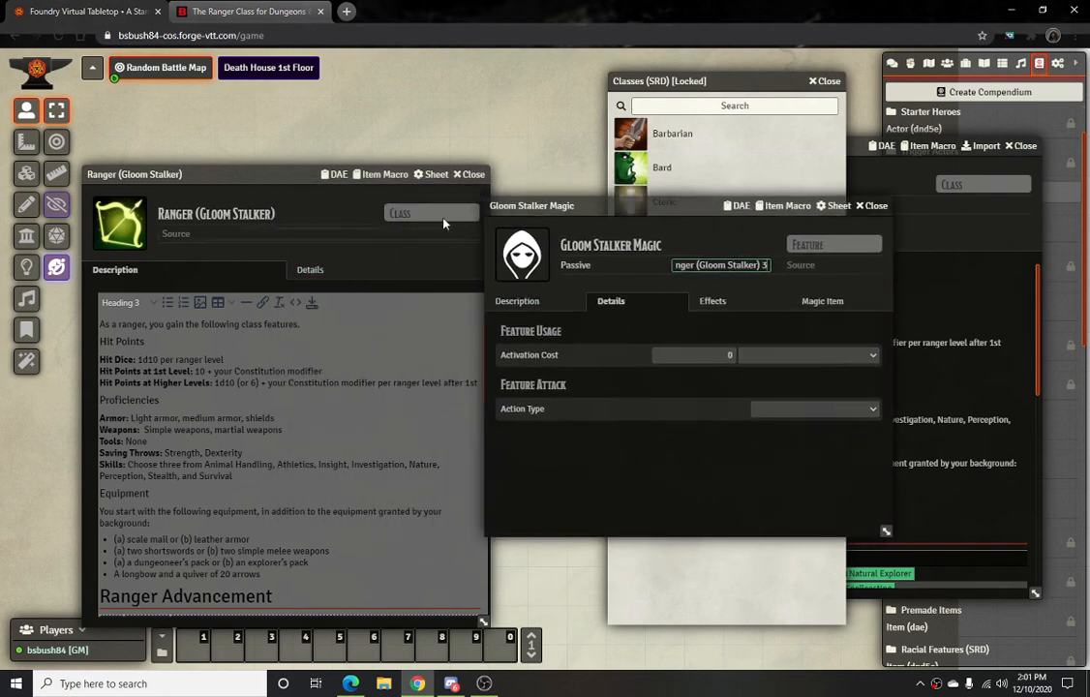
click(702, 76)
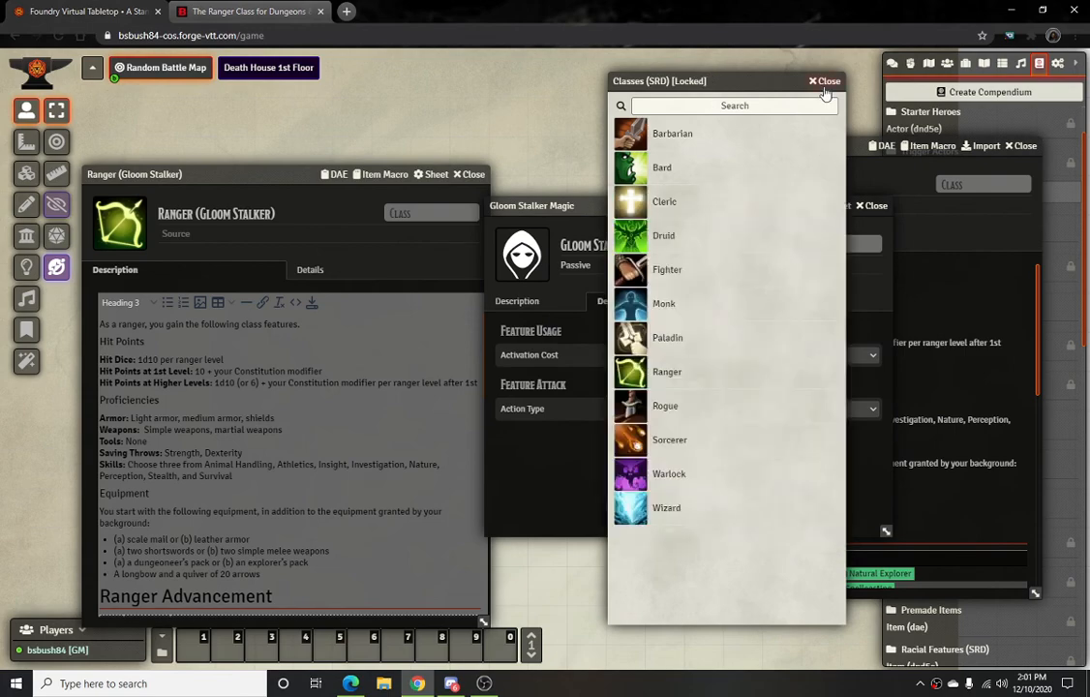
click(825, 82)
drag(851, 145, 772, 109)
scroll(782, 360, down, 5)
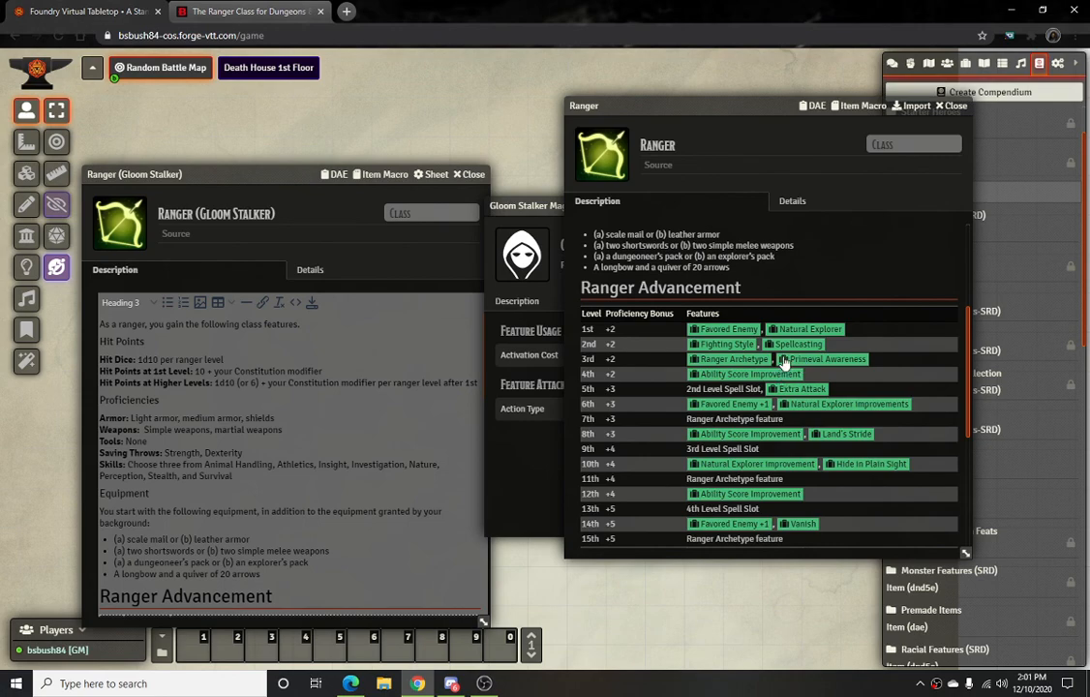
Examine the description, details, effects and magic item settings of the SRD Ranger's Spellcasting feature, then close it
click(795, 345)
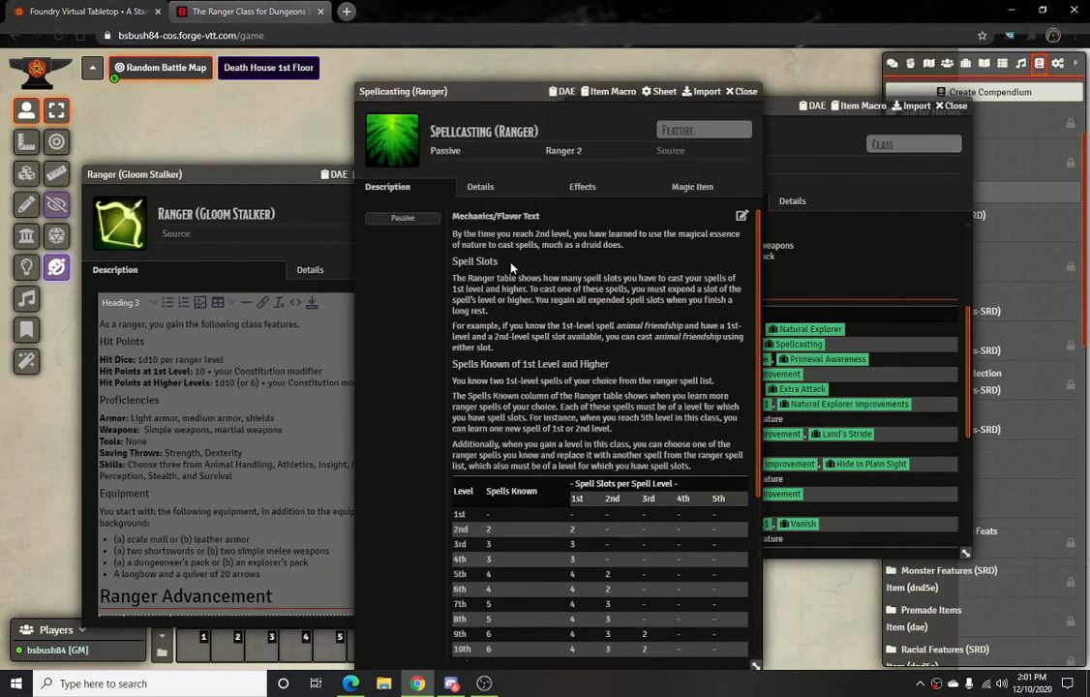
scroll(554, 382, down, 3)
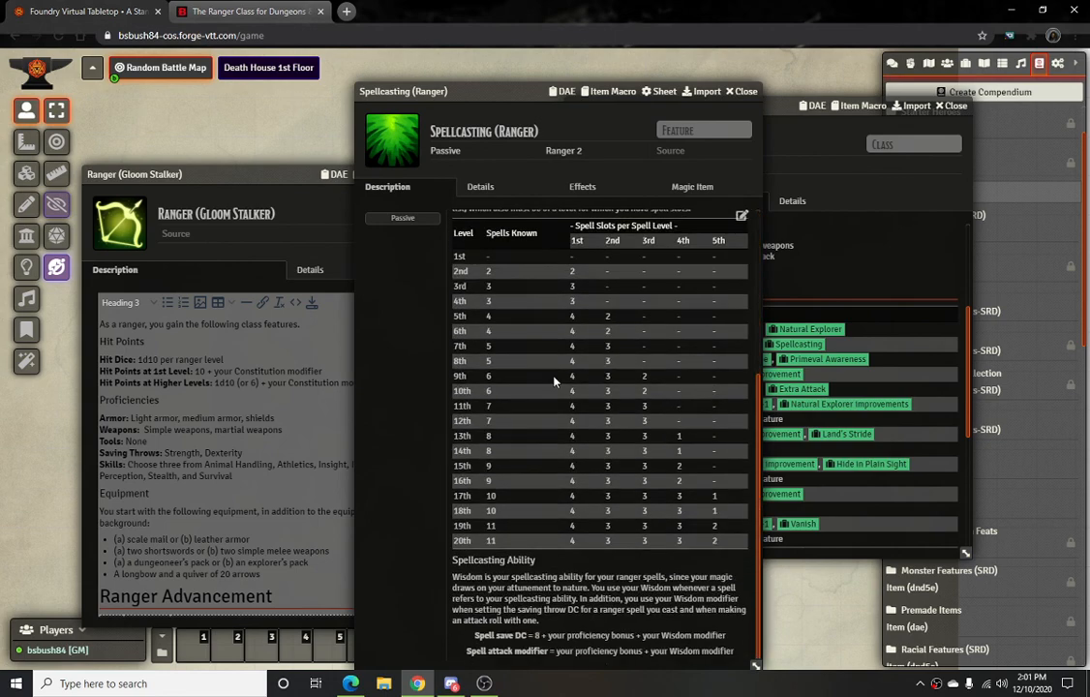
scroll(577, 455, up, 6)
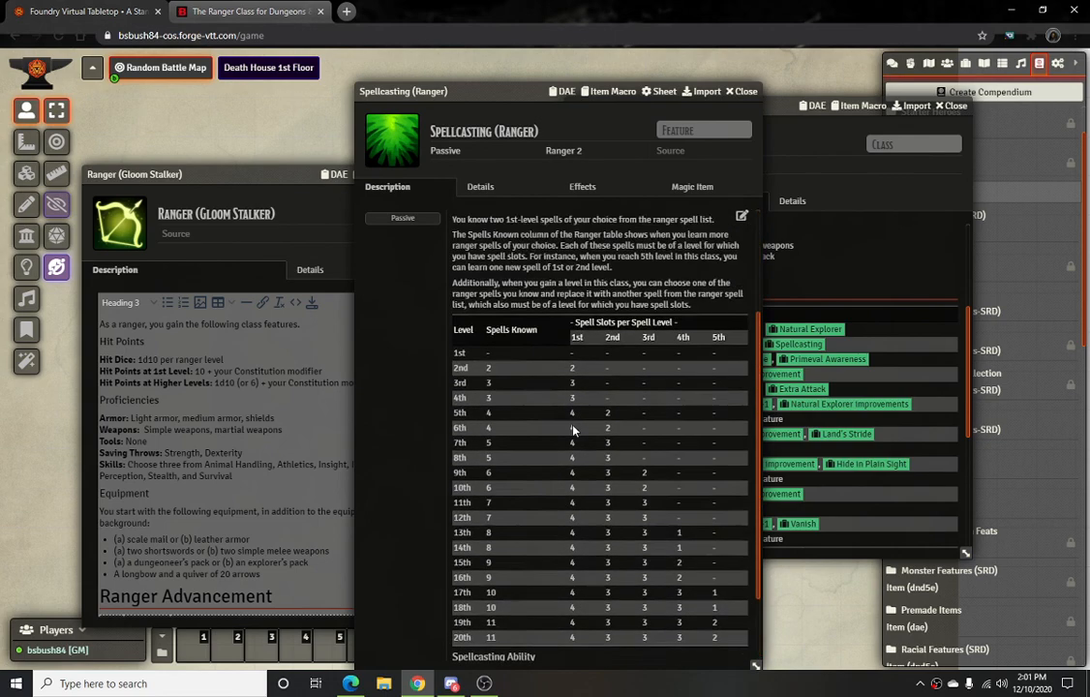
click(481, 187)
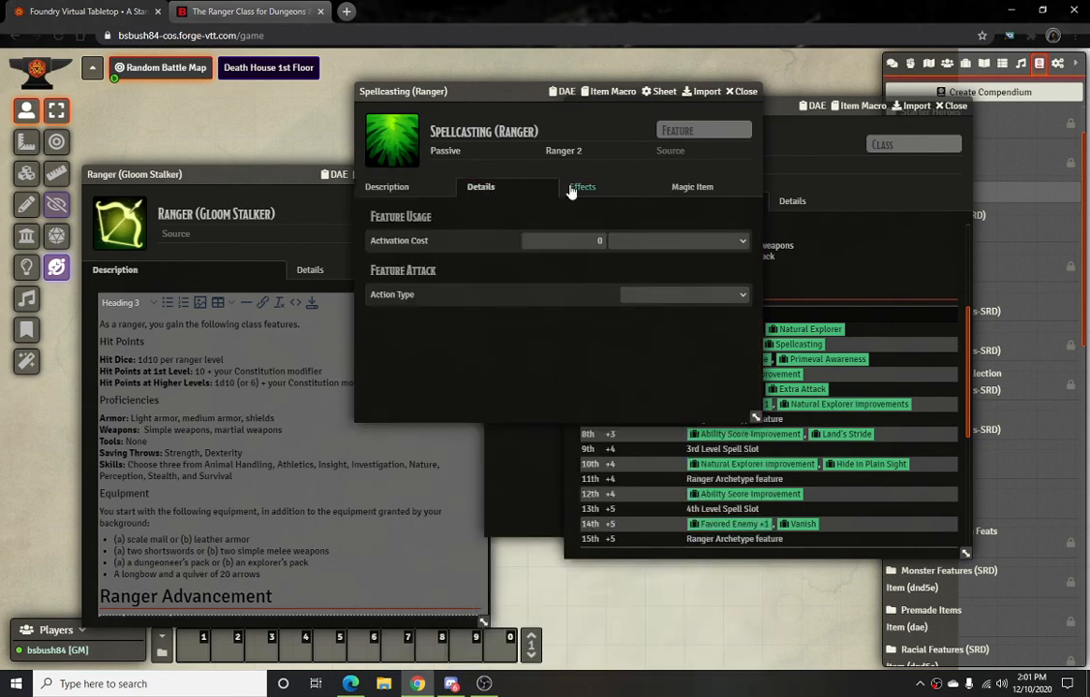
click(582, 187)
click(677, 187)
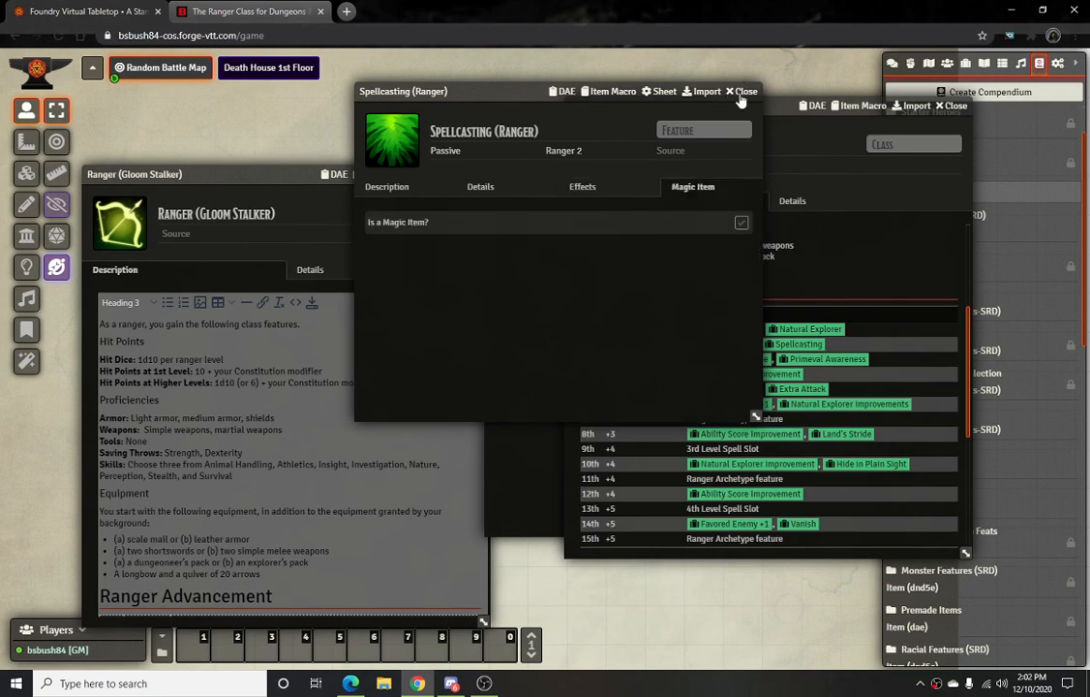
key(Escape)
Rearrange the Gloom Stalker Magic and SRD Ranger windows so both sheets can be viewed side by side
scroll(764, 387, up, 4)
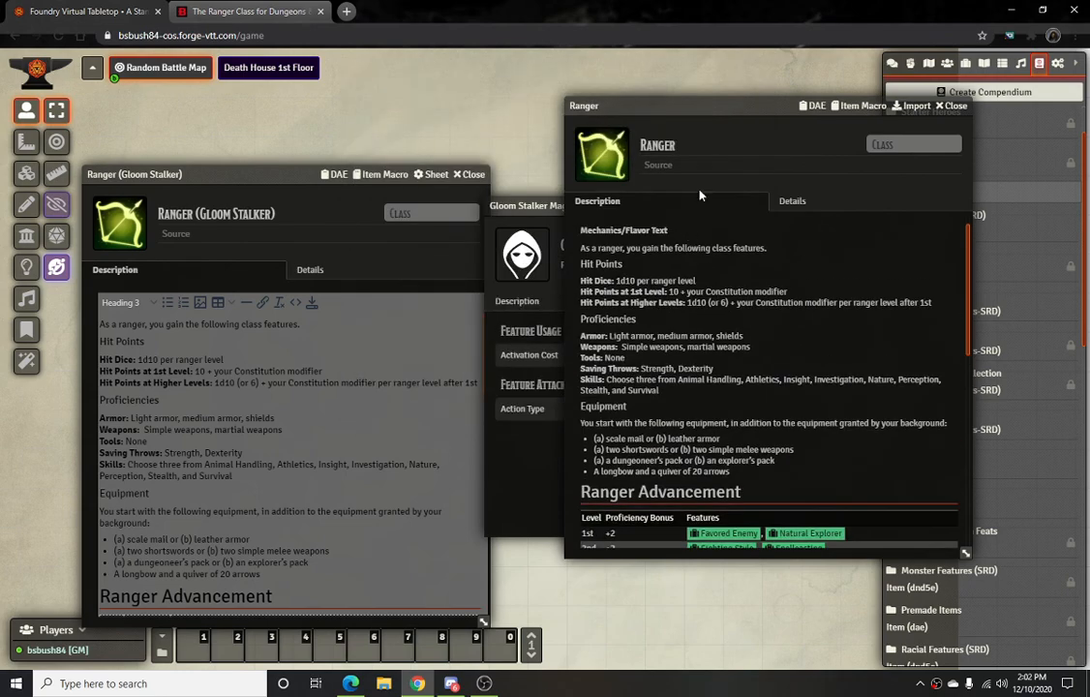
drag(710, 109, 824, 127)
drag(603, 202, 469, 195)
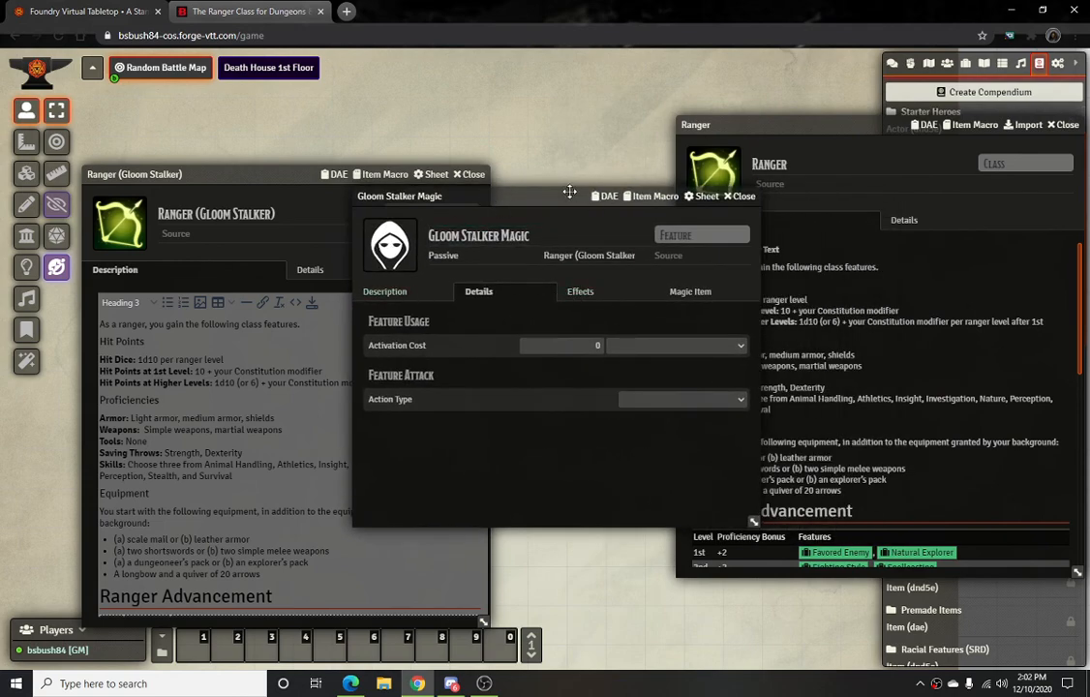
drag(569, 192, 449, 137)
drag(743, 125, 618, 104)
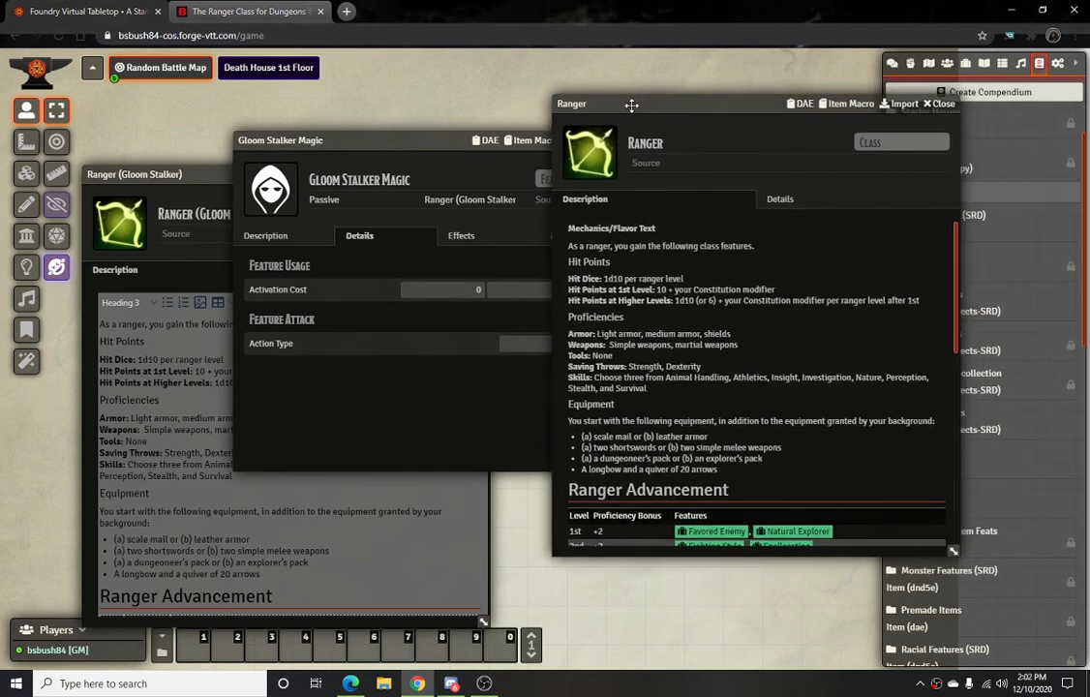
Close the SRD Ranger sheet and open the Phantasmal Killer spell from the DAE SRD Spells compendium
click(939, 103)
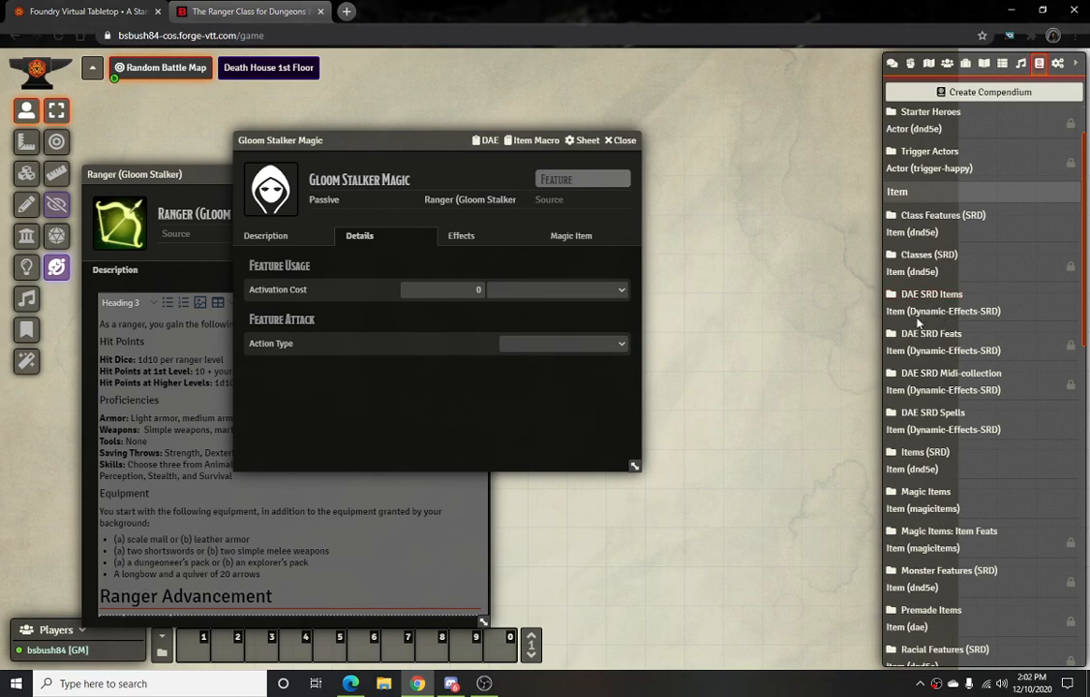
click(927, 424)
scroll(190, 408, down, 4)
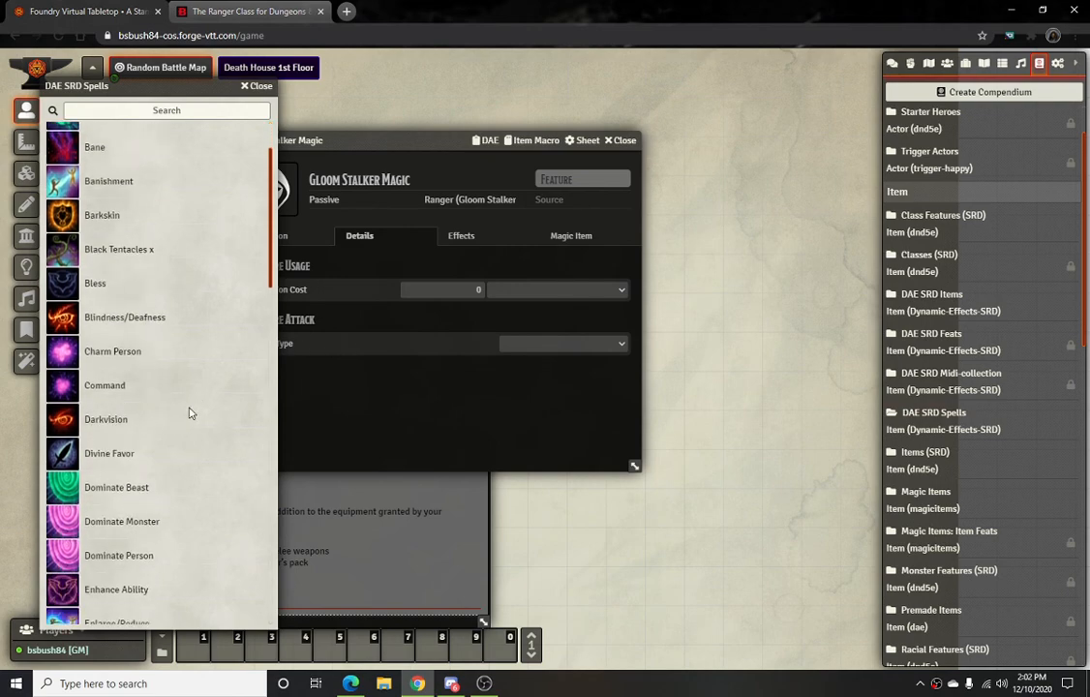
scroll(175, 426, down, 5)
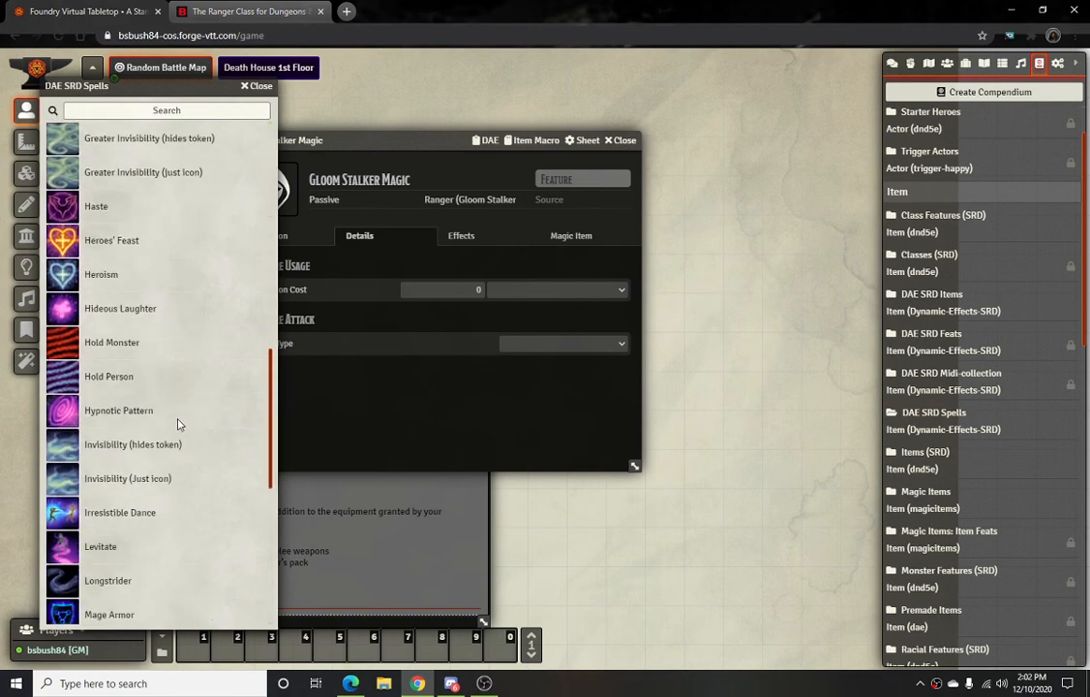
scroll(177, 424, down, 5)
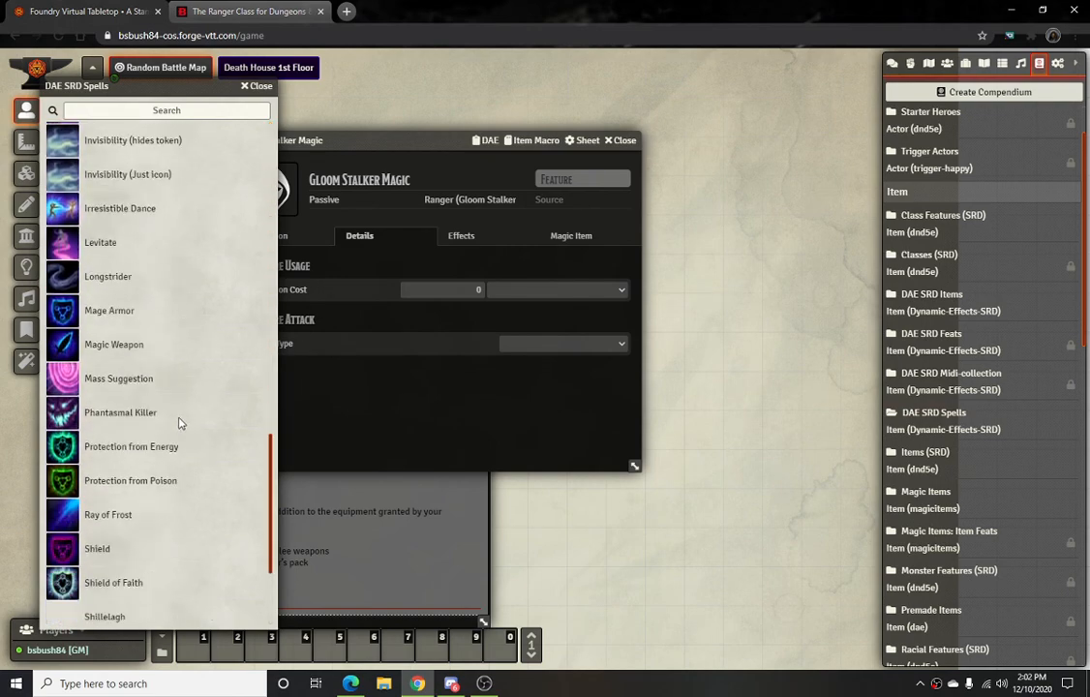
scroll(151, 438, down, 1)
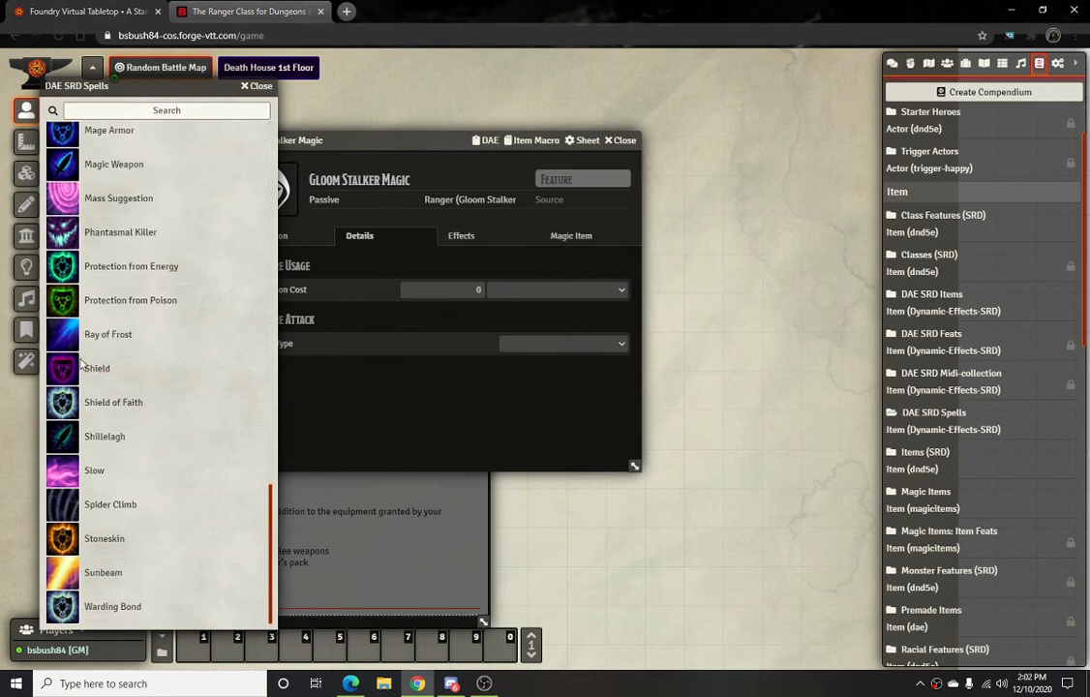
click(99, 230)
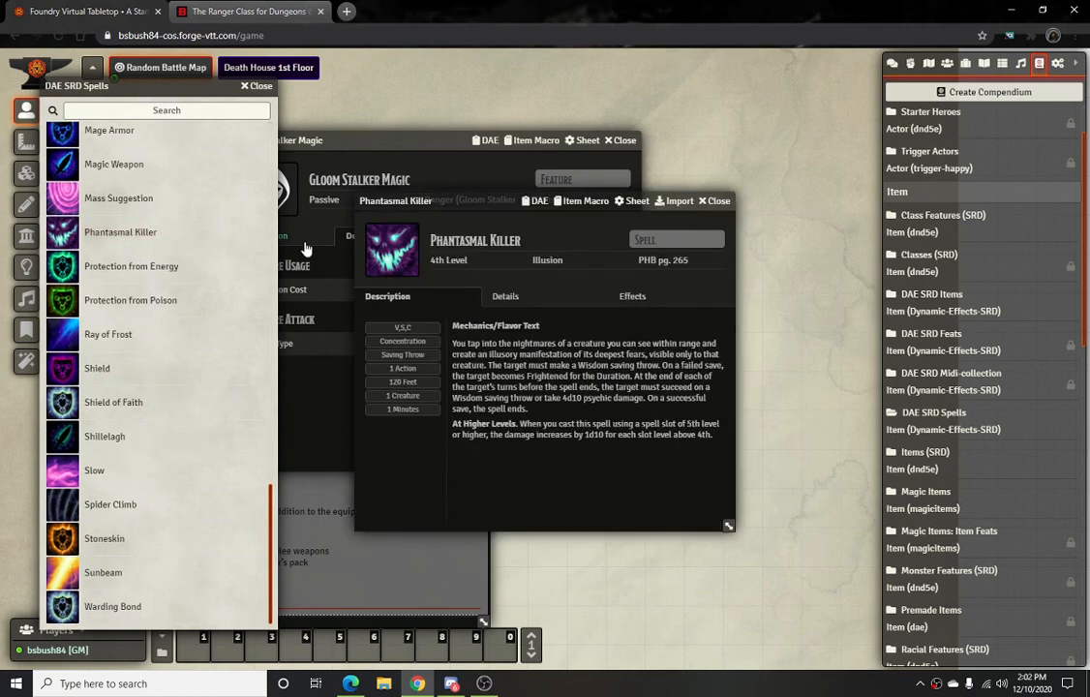
click(397, 254)
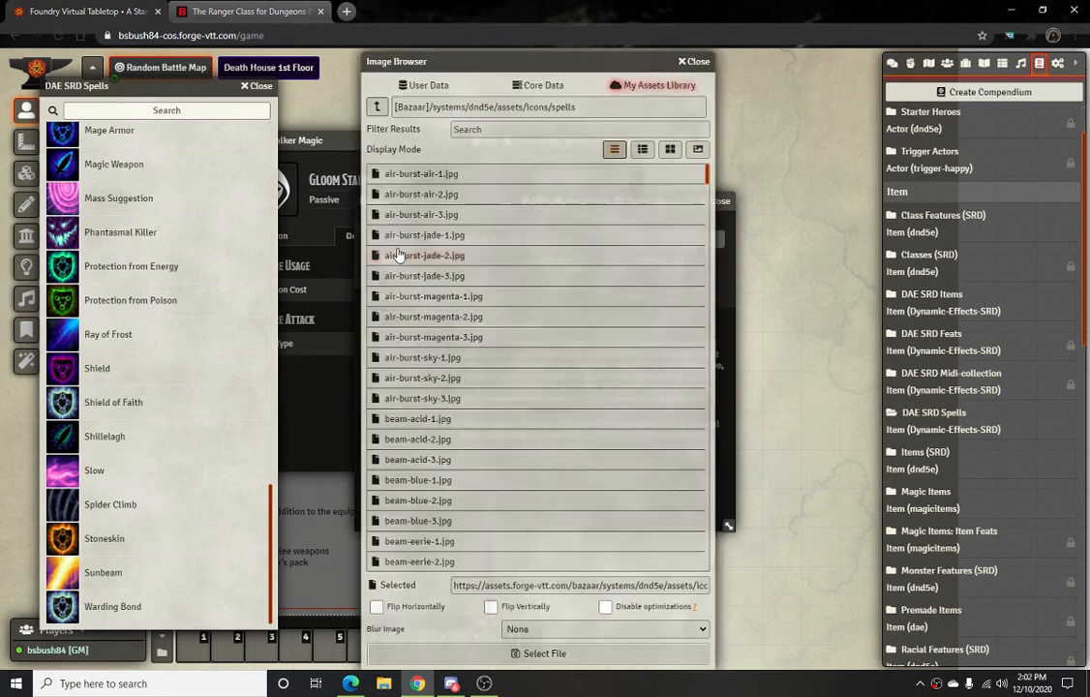
click(690, 63)
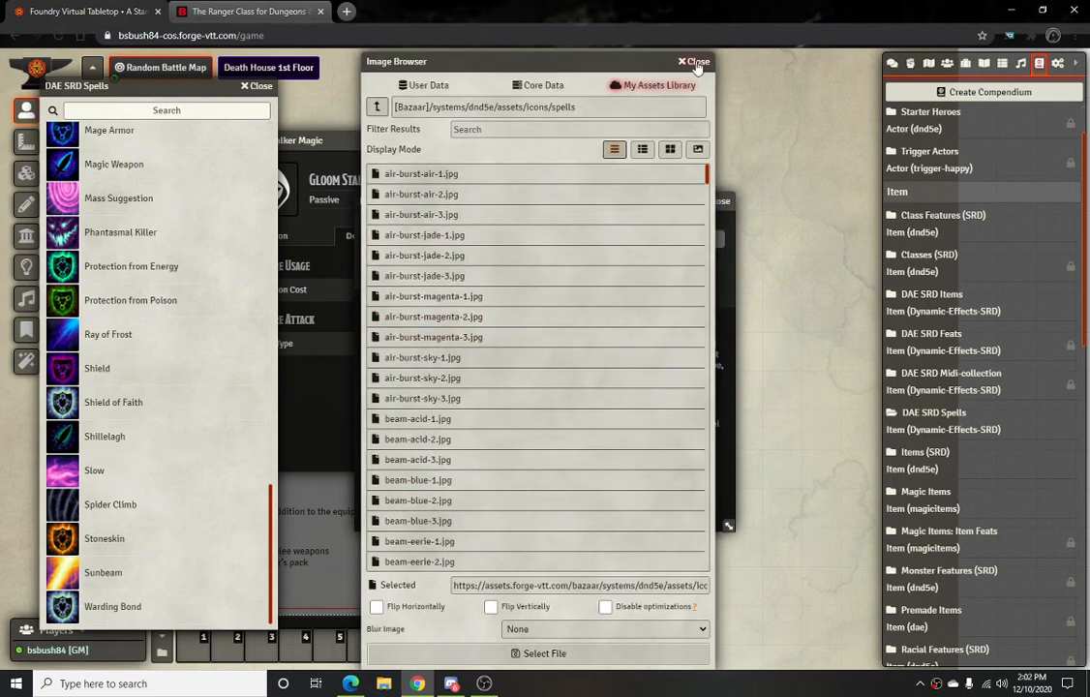
click(692, 61)
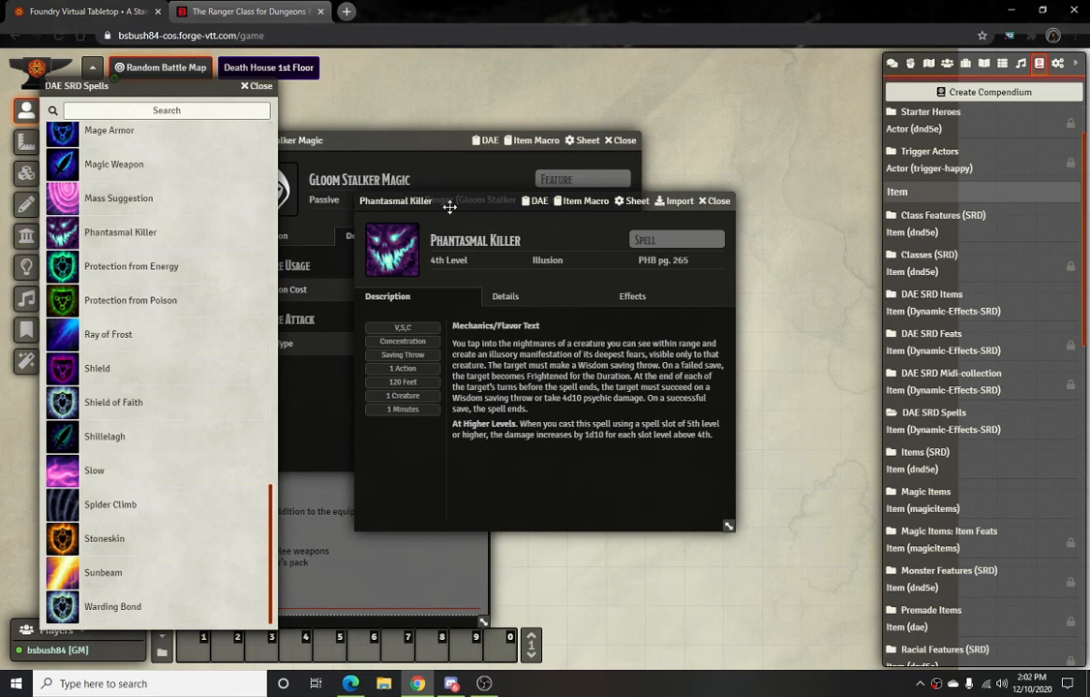
drag(95, 88, 126, 104)
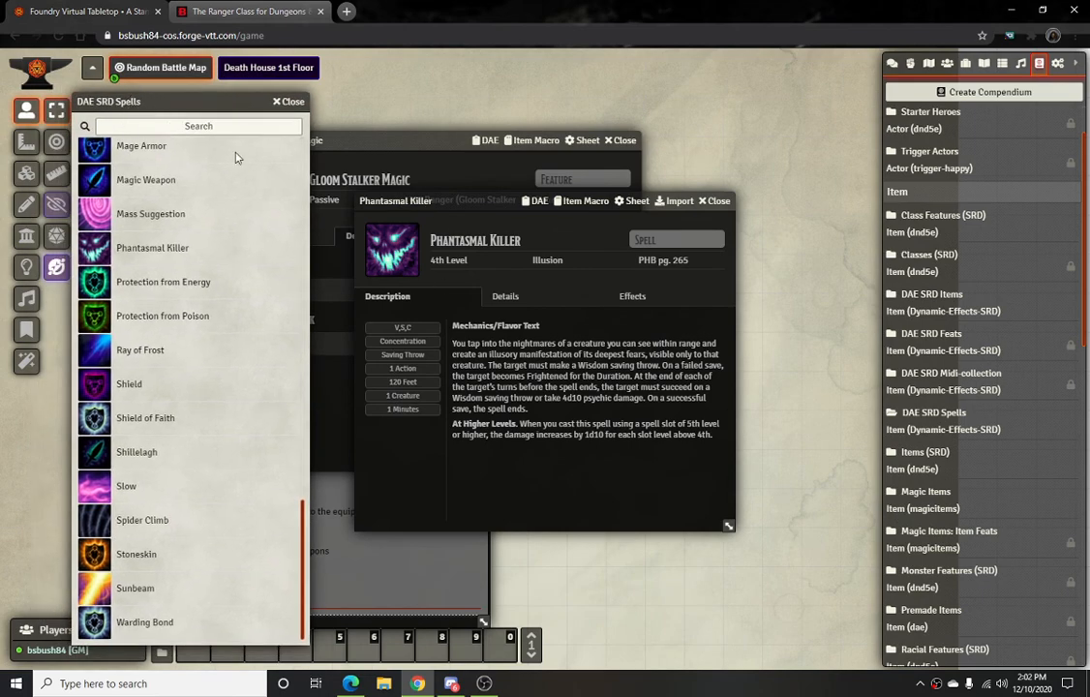
Copy the image path of the Phantasmal Killer spell's icon and close the spell sheet
click(392, 253)
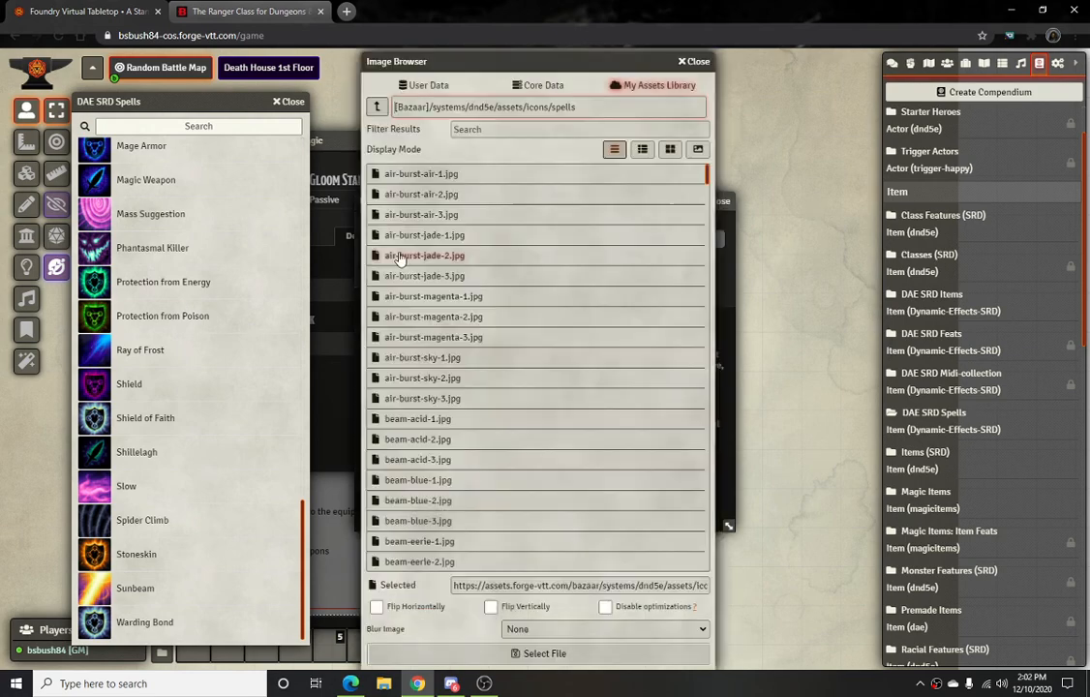
triple_click(557, 585)
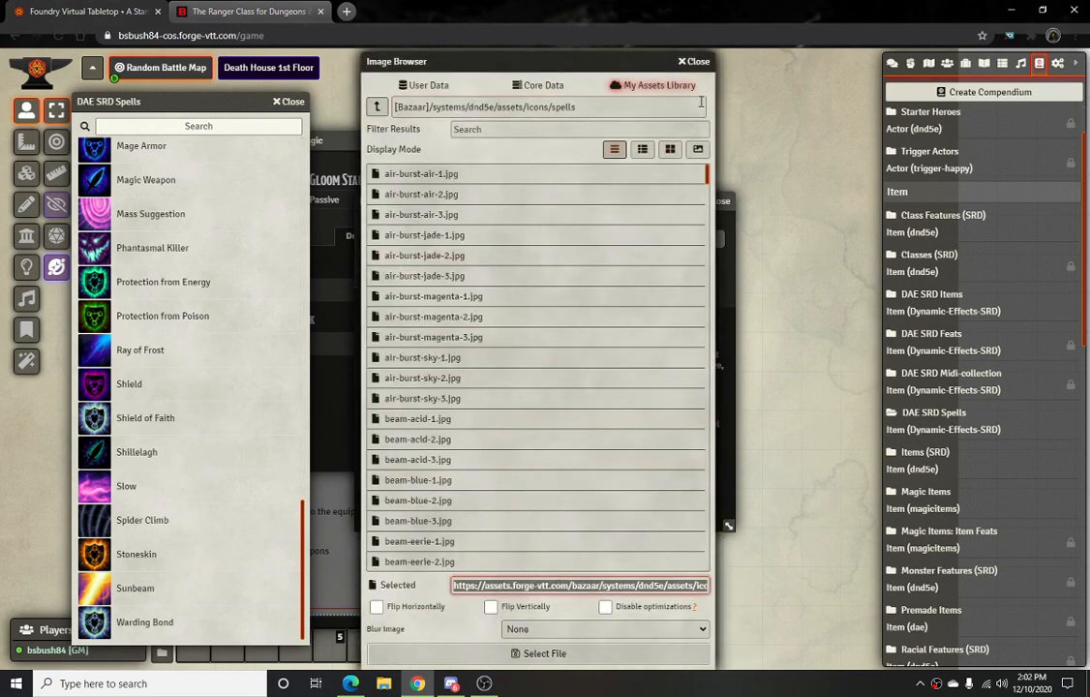
click(693, 62)
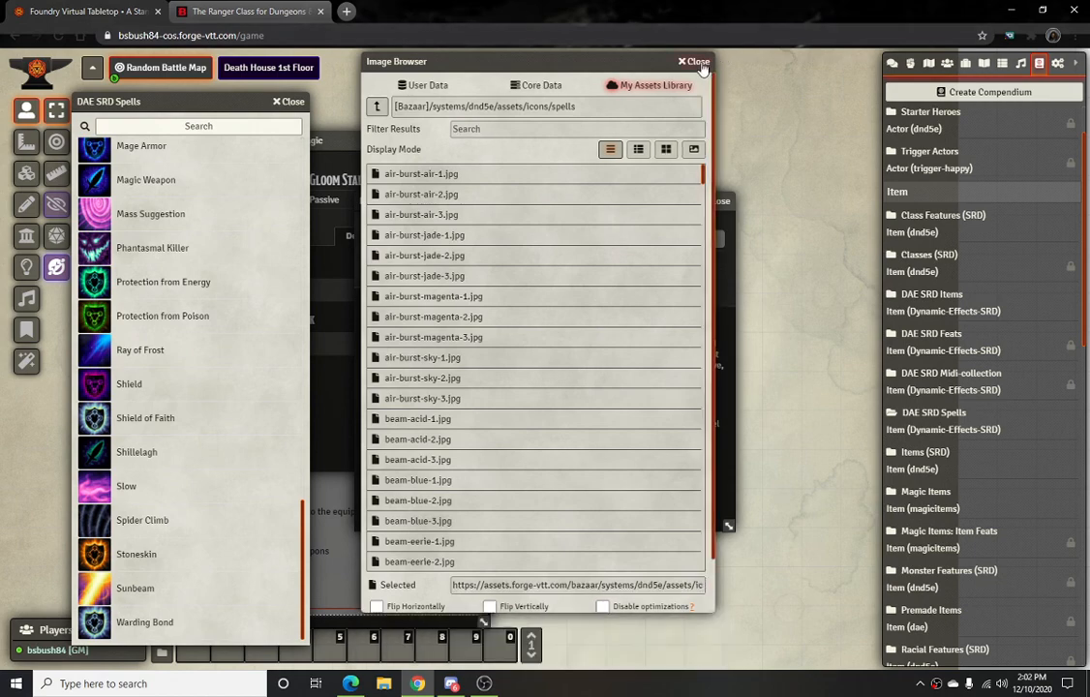
click(693, 61)
click(716, 199)
Replace the Gloom Stalker Magic feature's image with the copied Phantasmal Killer icon, check its description and close the sheet
drag(449, 141, 627, 139)
click(443, 189)
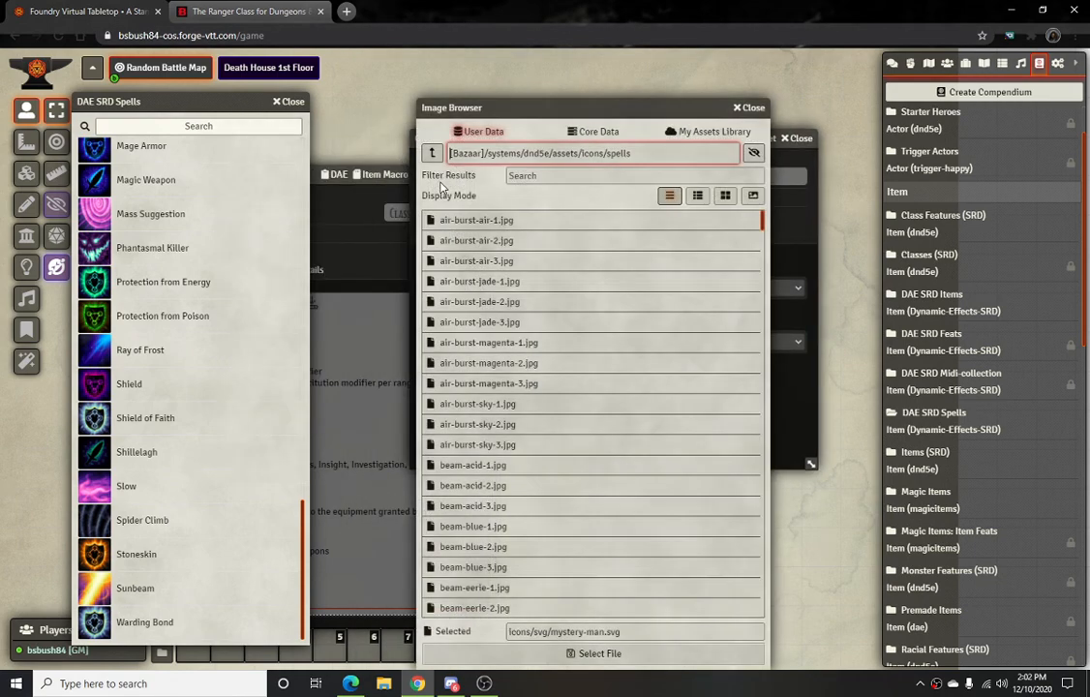
triple_click(605, 631)
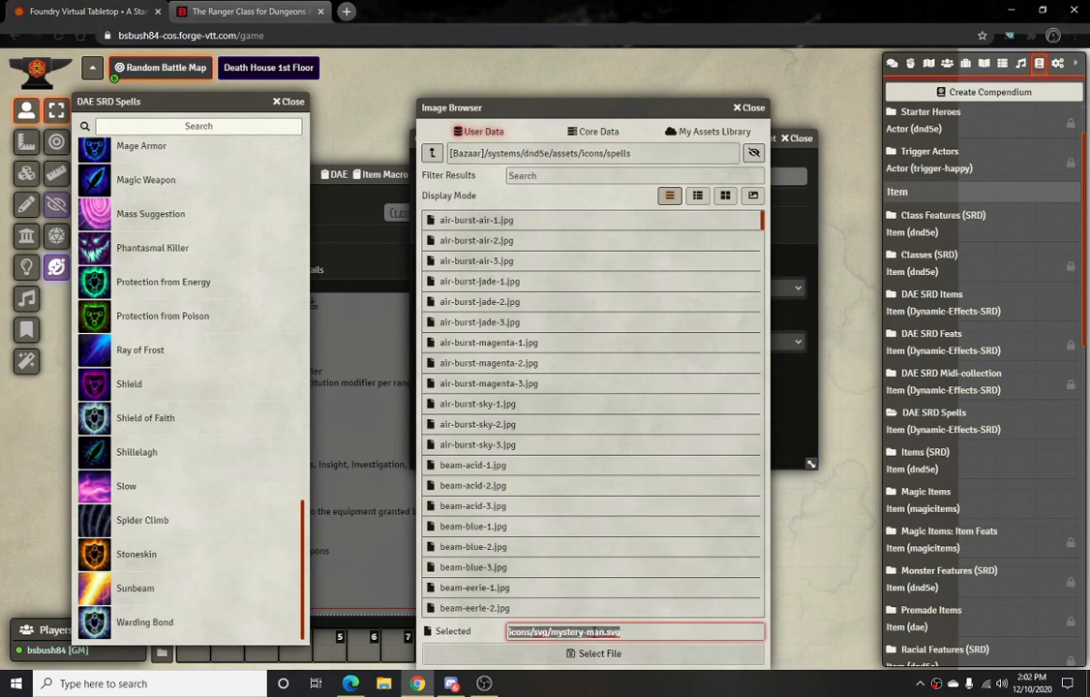
key(ctrl+v)
click(580, 654)
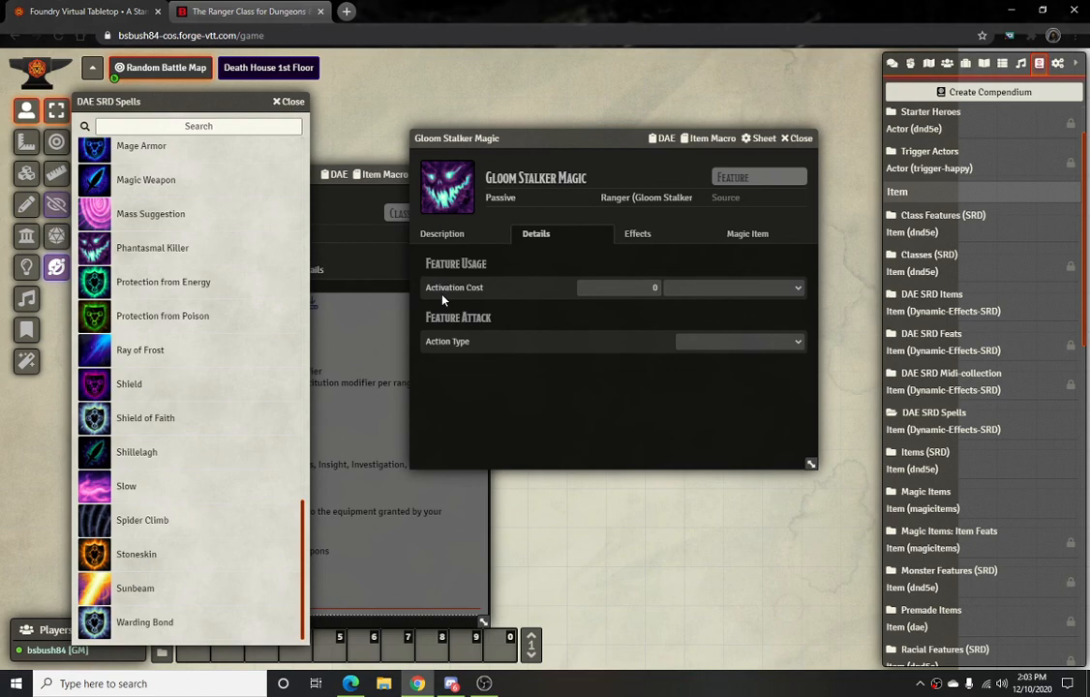
click(443, 234)
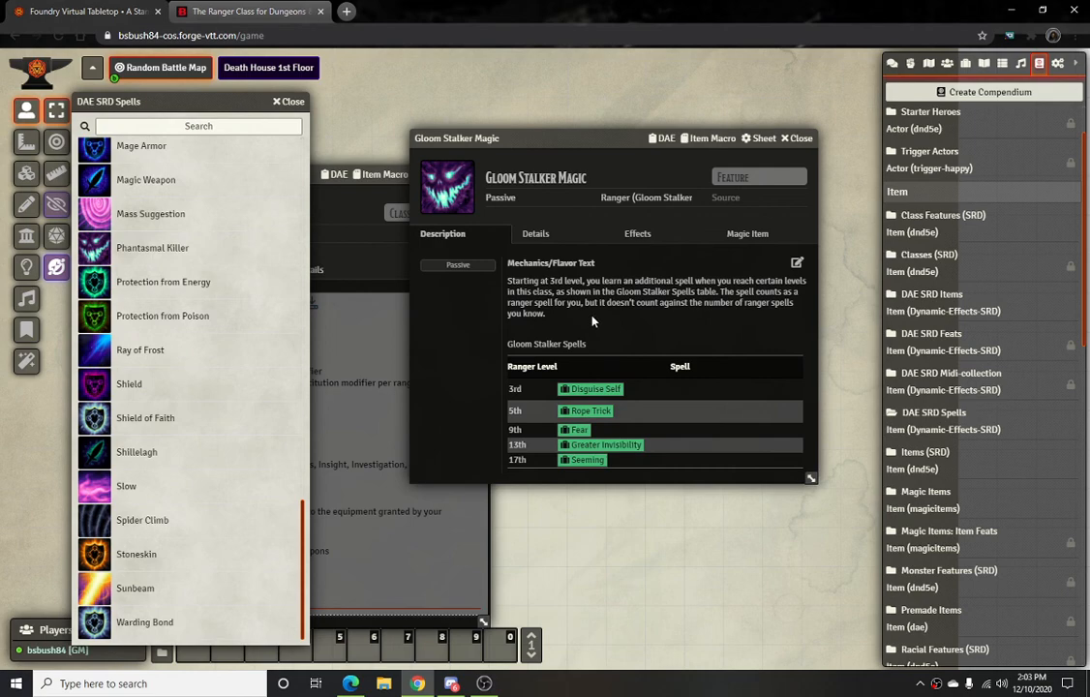
click(799, 139)
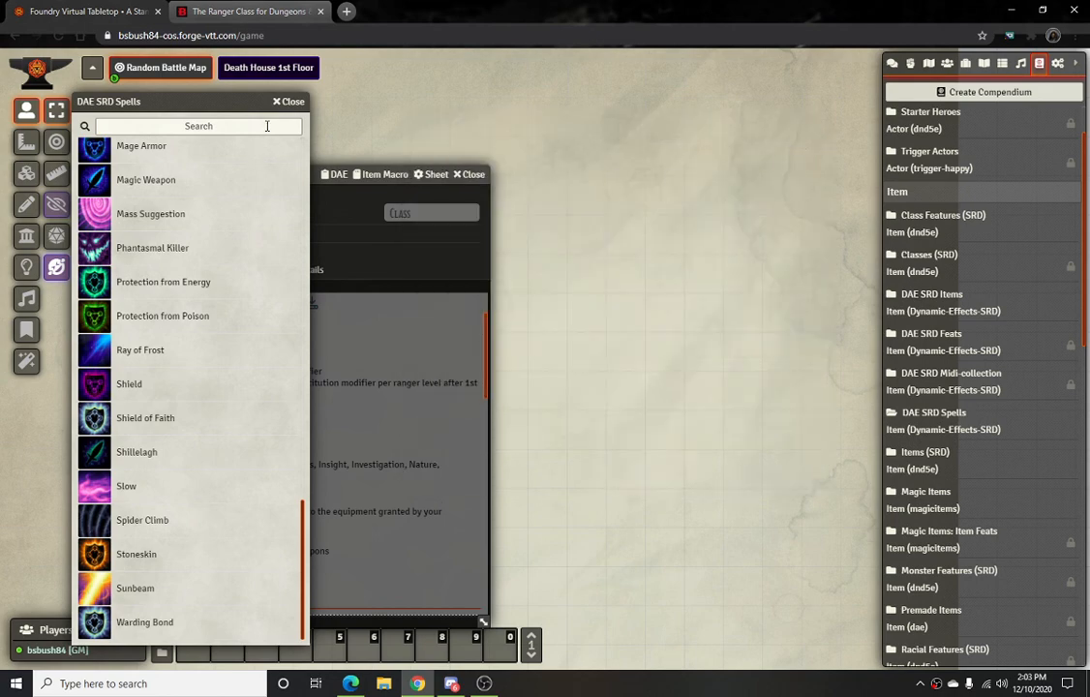
Move the DAE SRD Spells compendium clear of the Ranger (Gloom Stalker) sheet and display the Items directory
drag(229, 103, 717, 79)
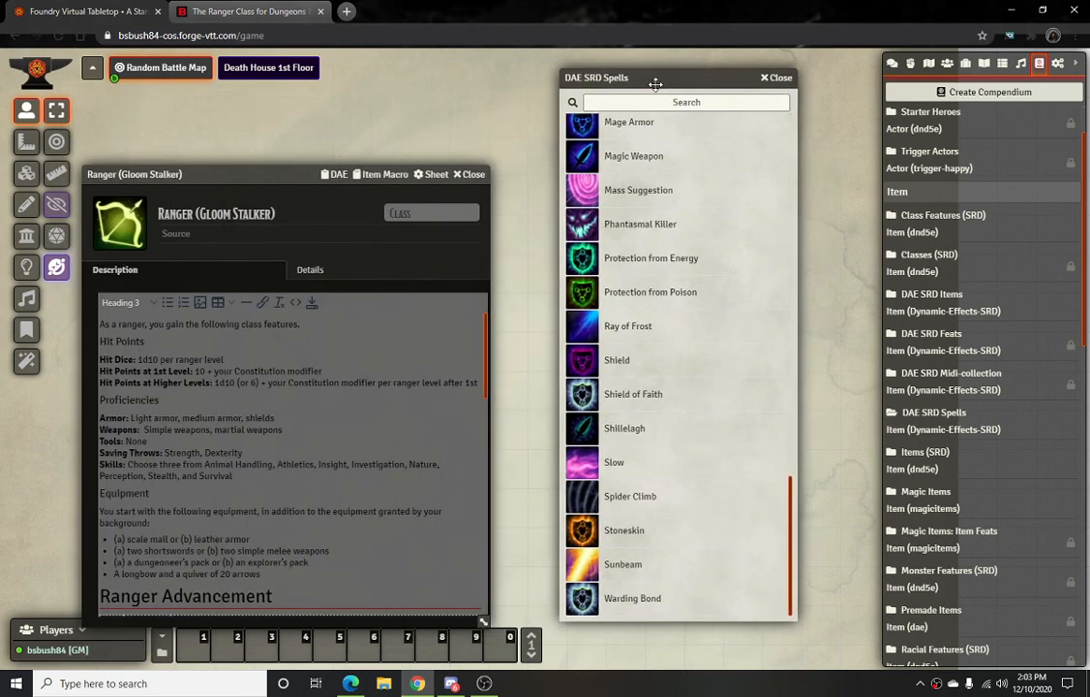
click(965, 63)
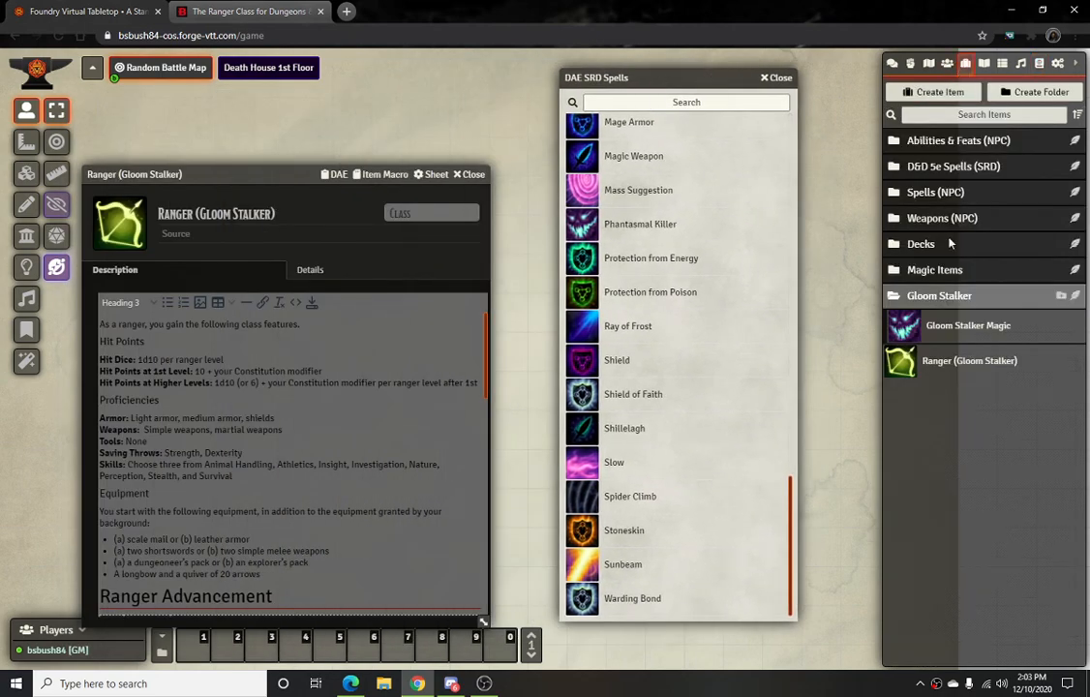
click(938, 302)
click(938, 302)
click(937, 302)
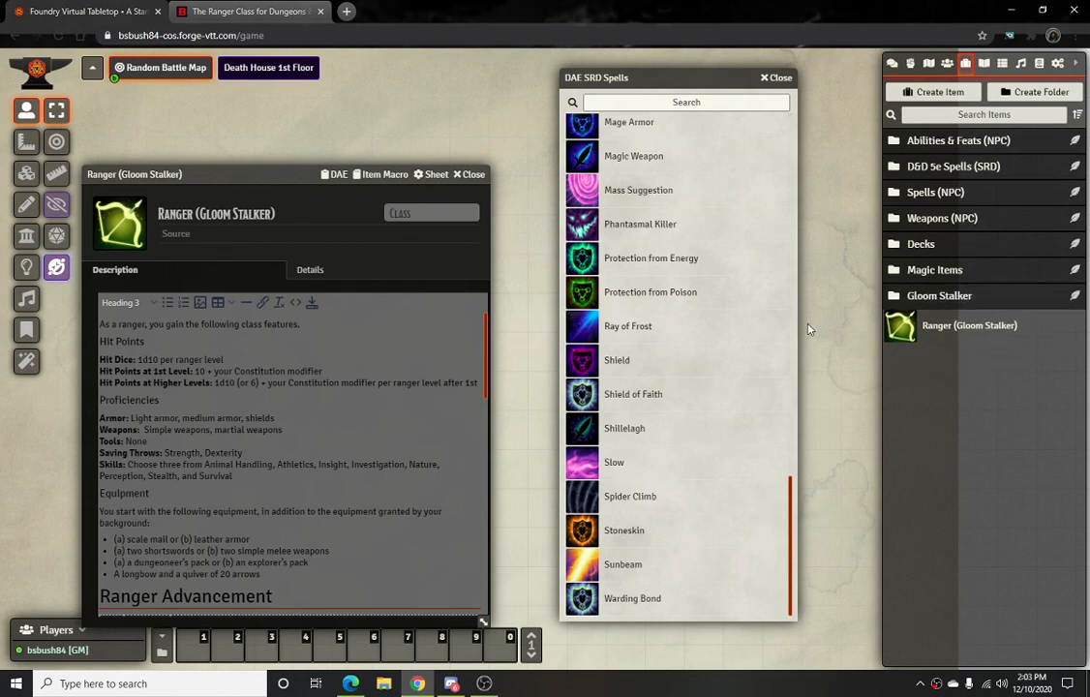
Reposition the Ranger (Gloom Stalker) sheet and review its advancement table and Gloom Stalker Features list
drag(261, 180, 275, 121)
scroll(317, 359, down, 3)
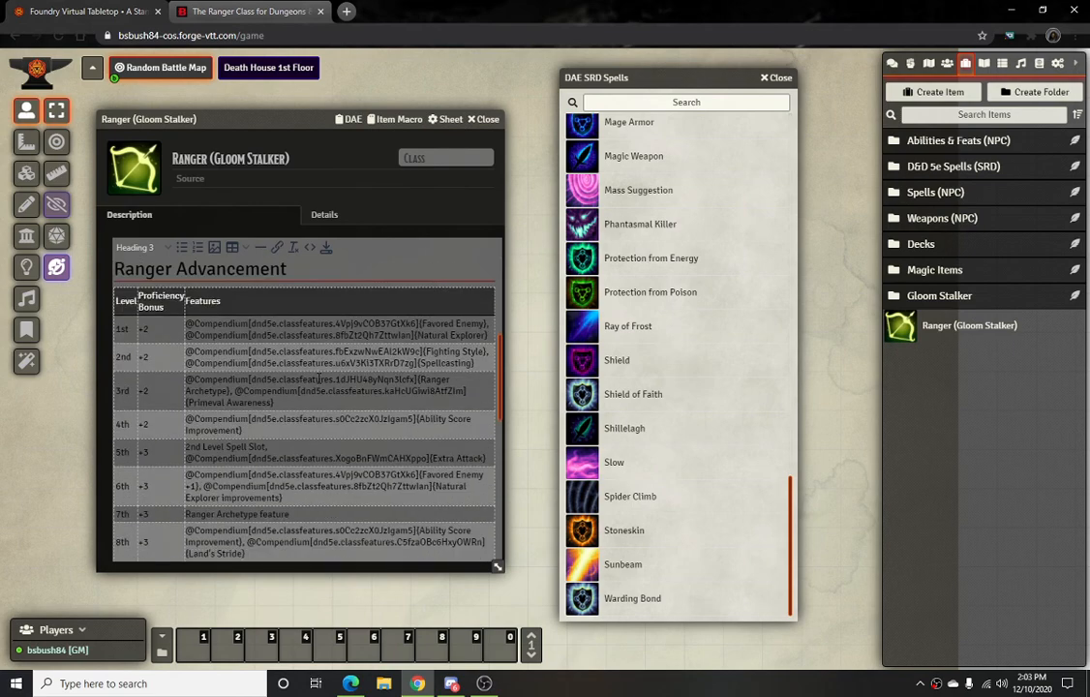
scroll(302, 364, down, 8)
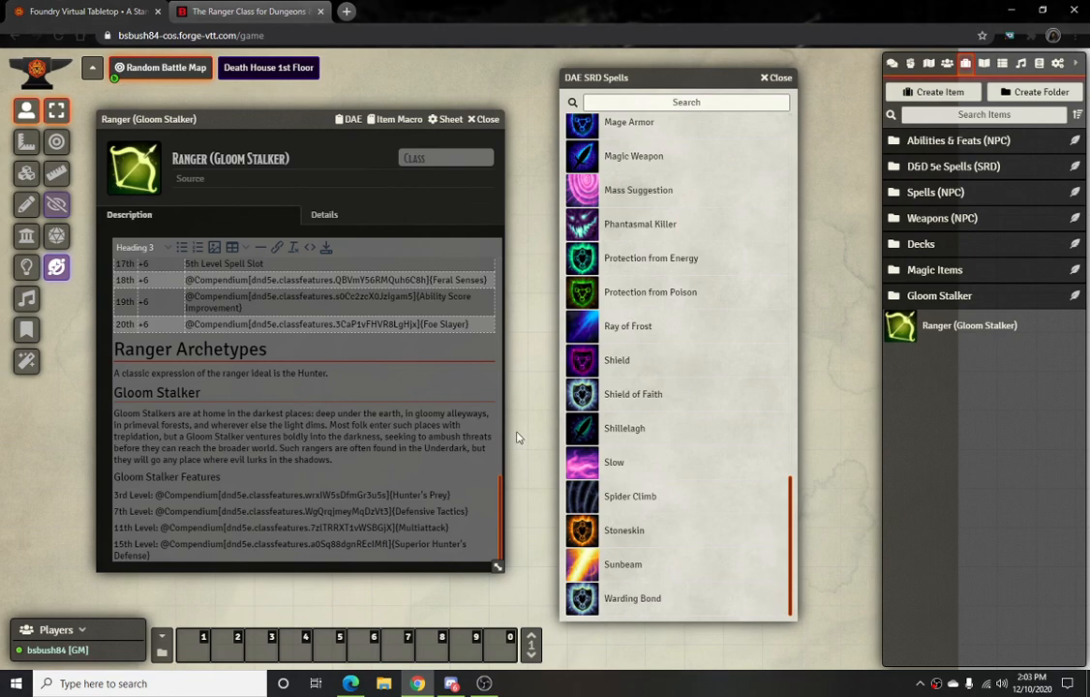
Switch to the D&D Beyond Ranger page and copy the description paragraphs of the Dread Ambusher feature
click(218, 12)
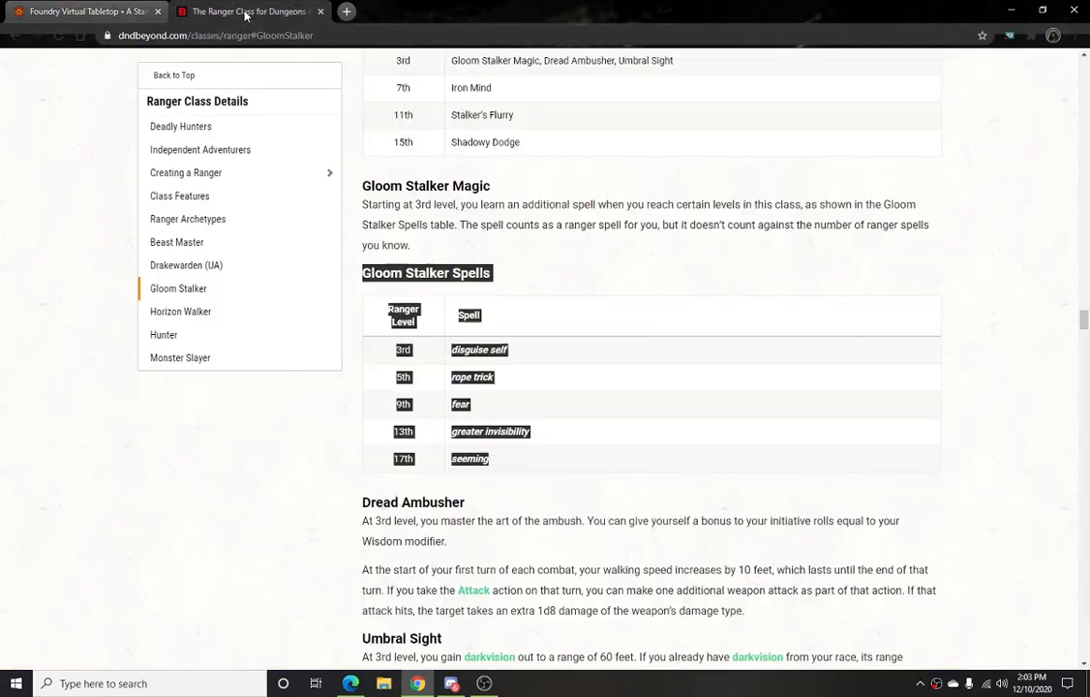
scroll(572, 251, up, 4)
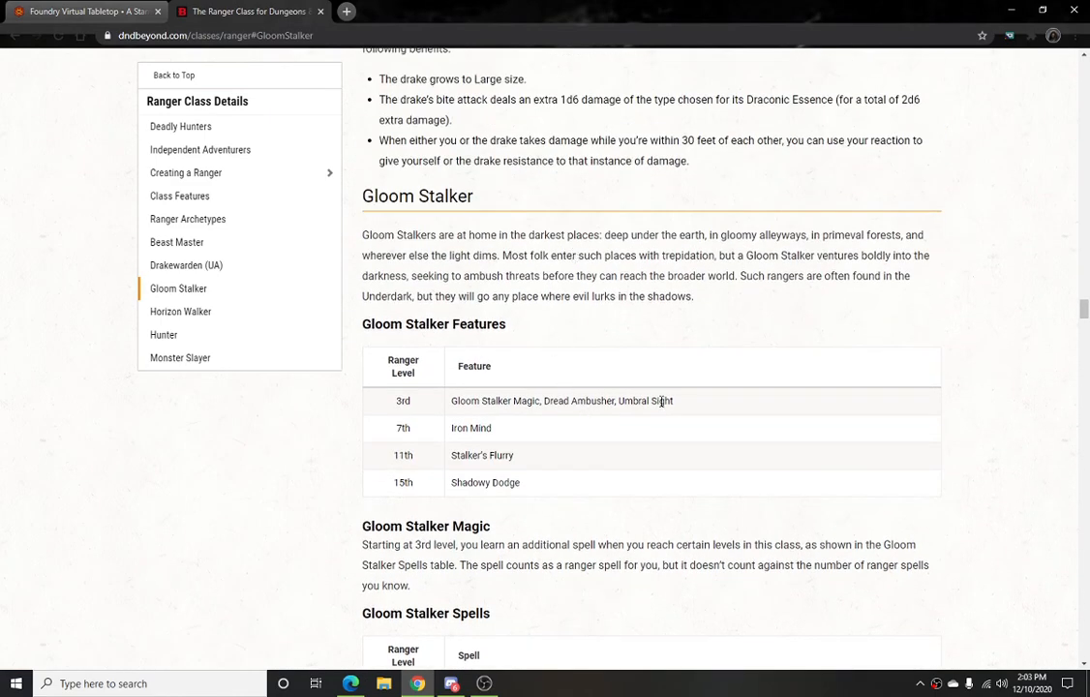
scroll(498, 382, down, 5)
scroll(503, 397, down, 2)
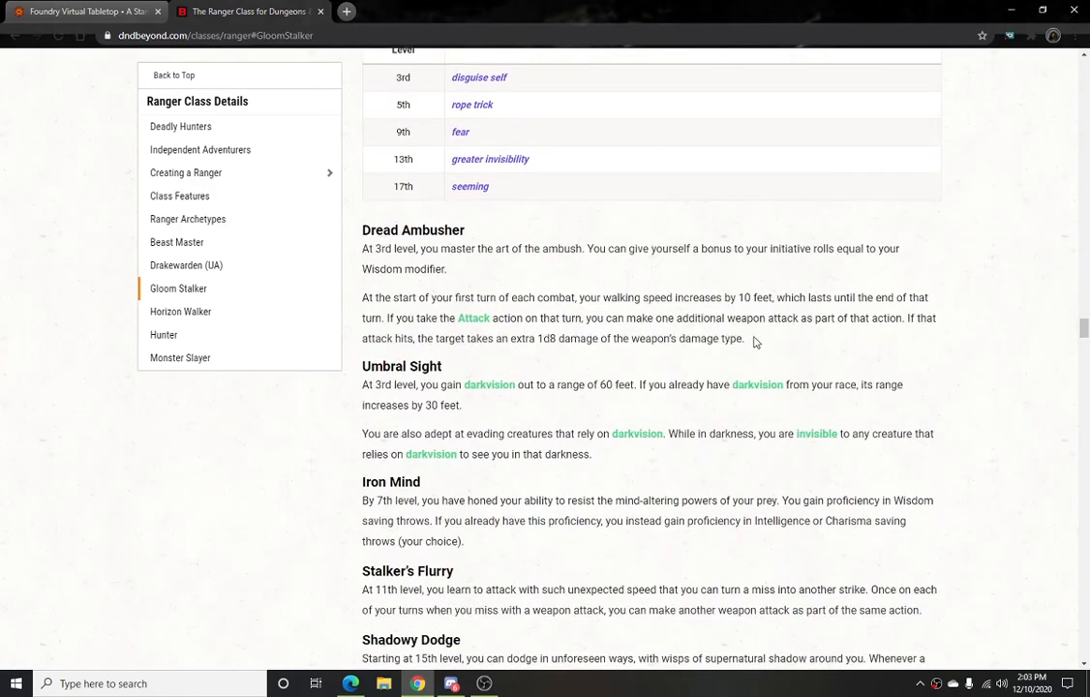
drag(754, 341, 351, 260)
key(ctrl+c)
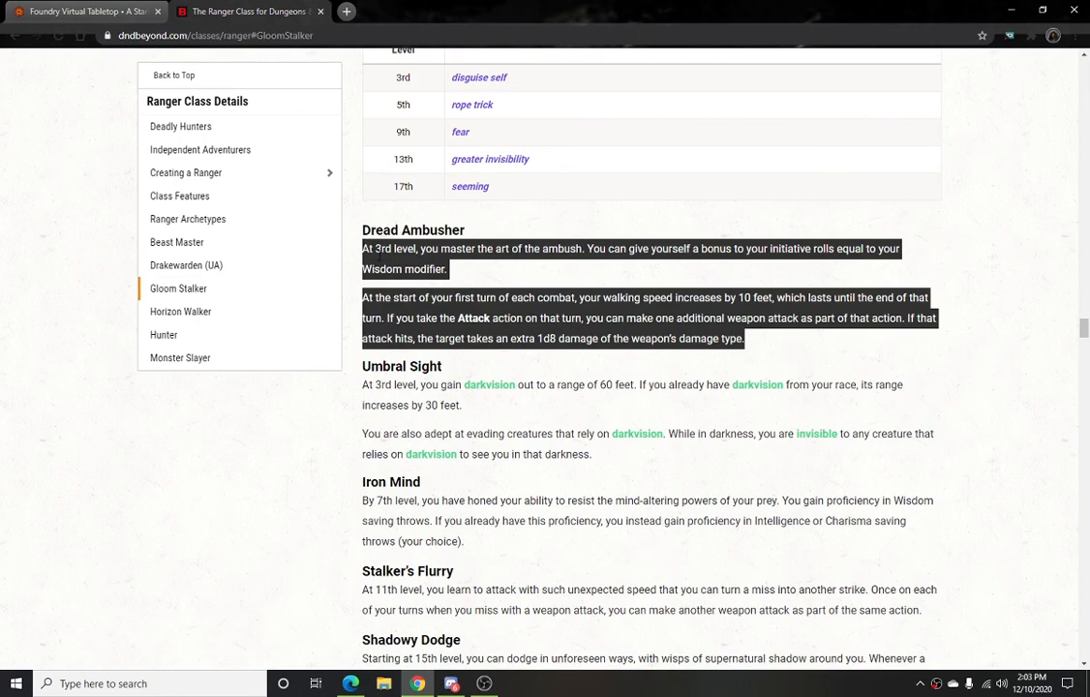
Return to Foundry VTT and create a Feature item named Dread Ambusher in the Gloom Stalker folder
click(78, 11)
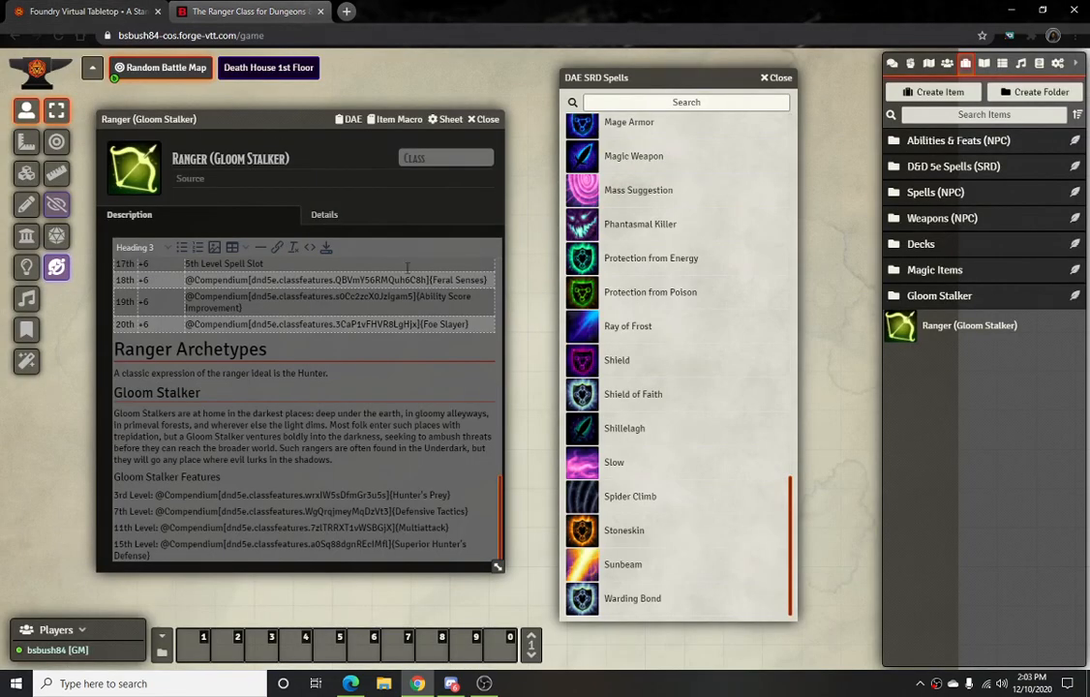
click(967, 298)
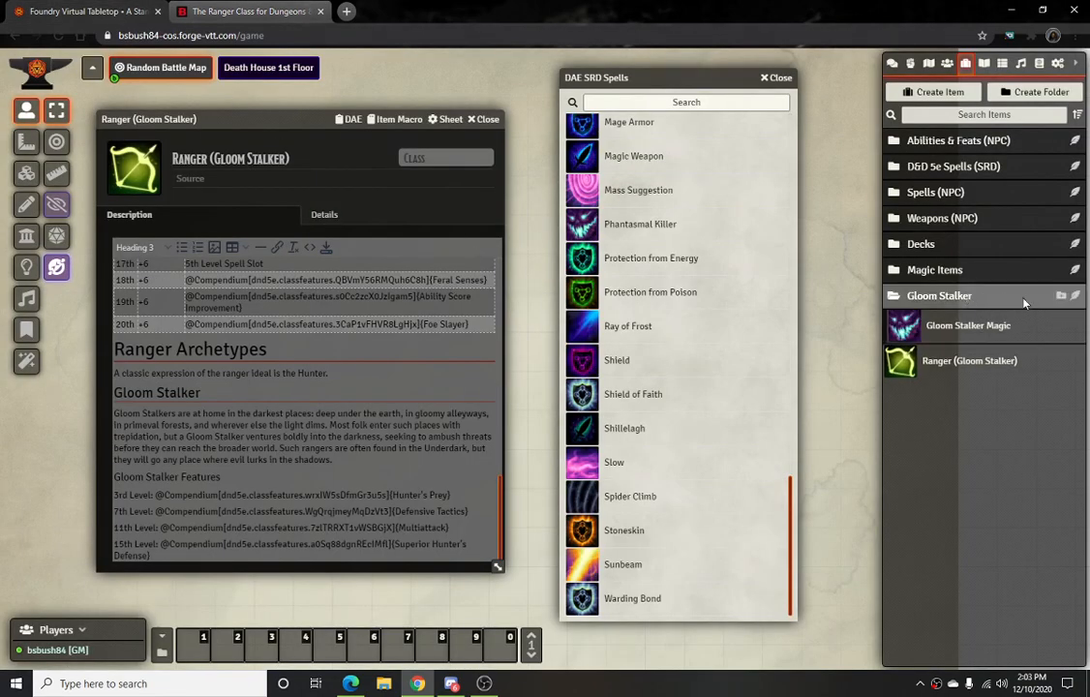
click(1074, 298)
click(739, 320)
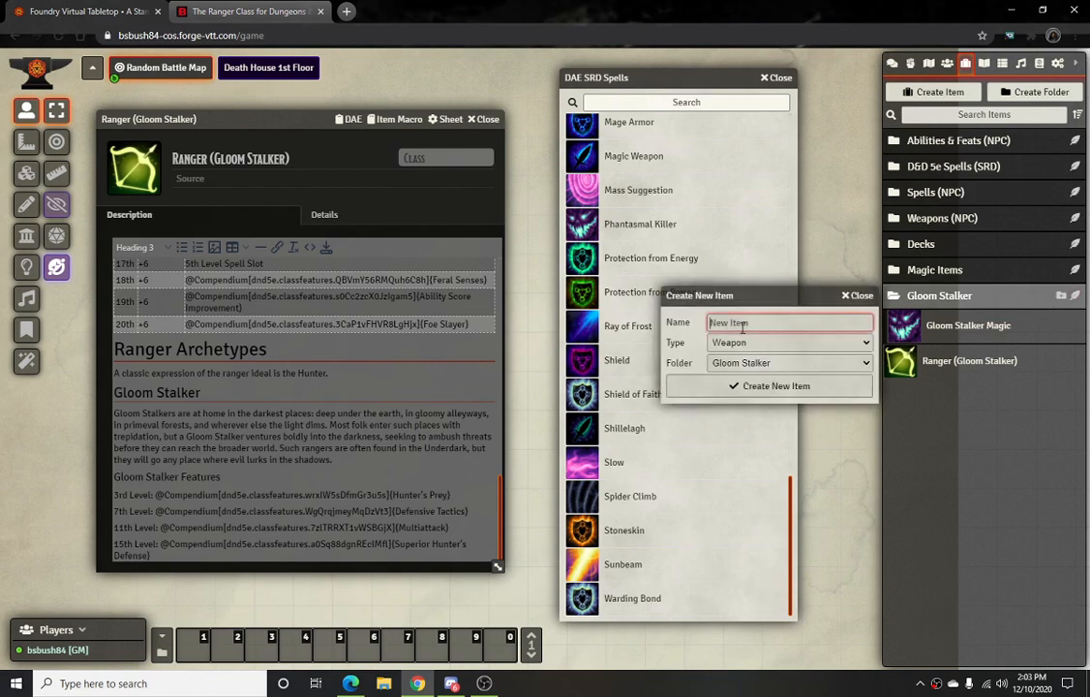
text(Dread Ambusher)
click(764, 347)
click(774, 439)
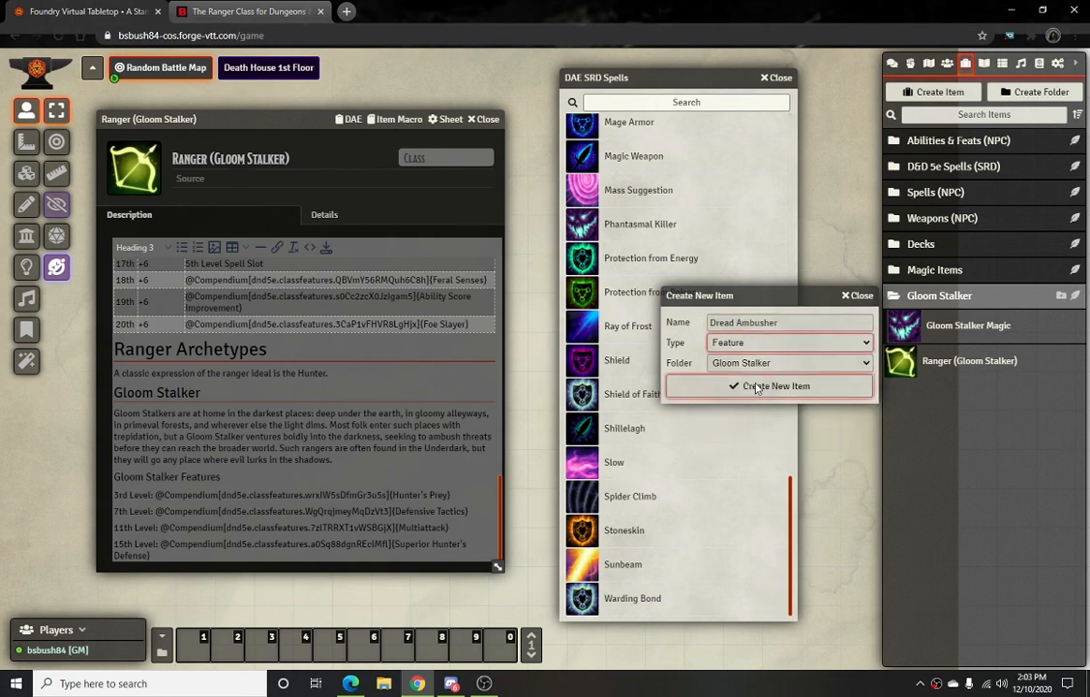
click(759, 387)
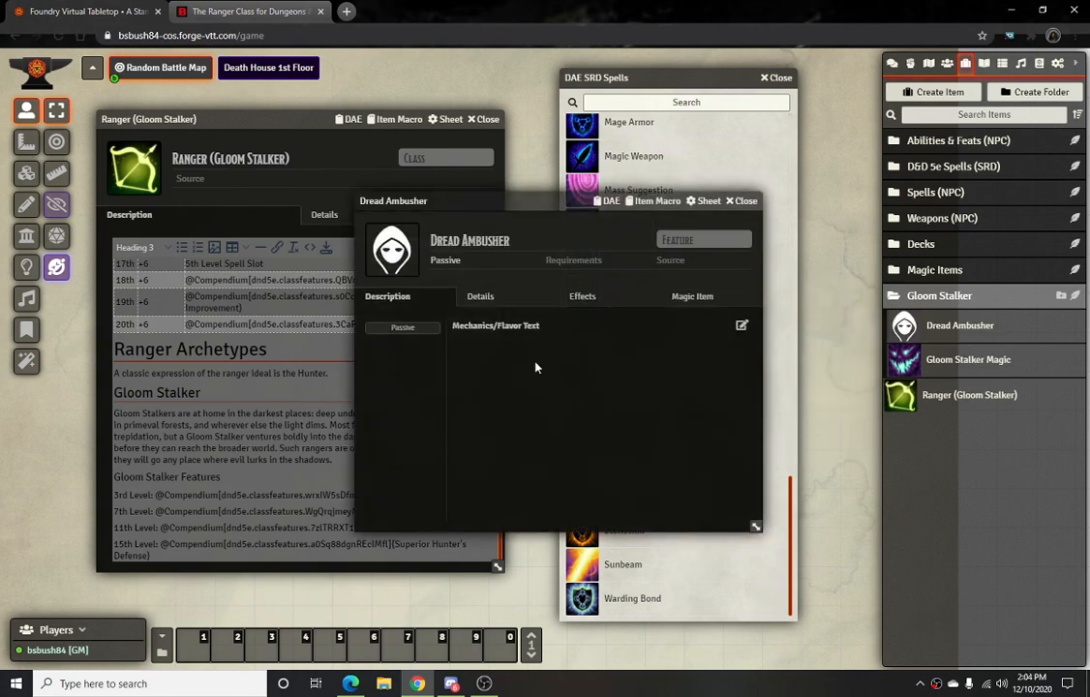
Paste the copied text into the Dread Ambusher description and clear its formatting
click(741, 325)
key(ctrl+v)
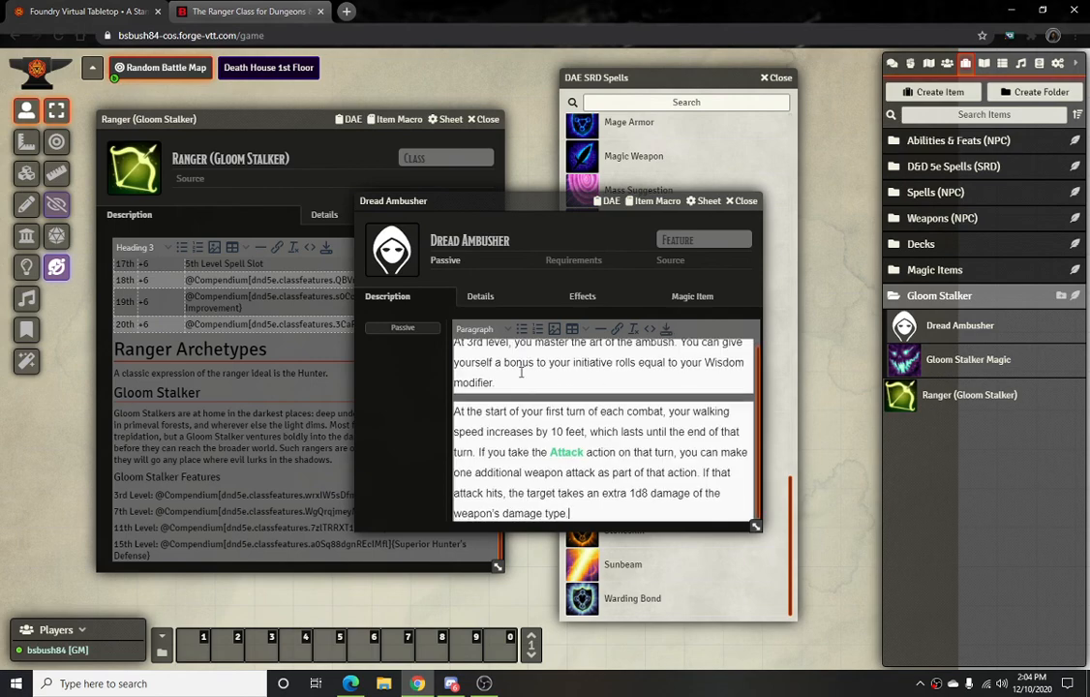
scroll(491, 365, up, 1)
drag(456, 349, 794, 585)
key(ctrl+c)
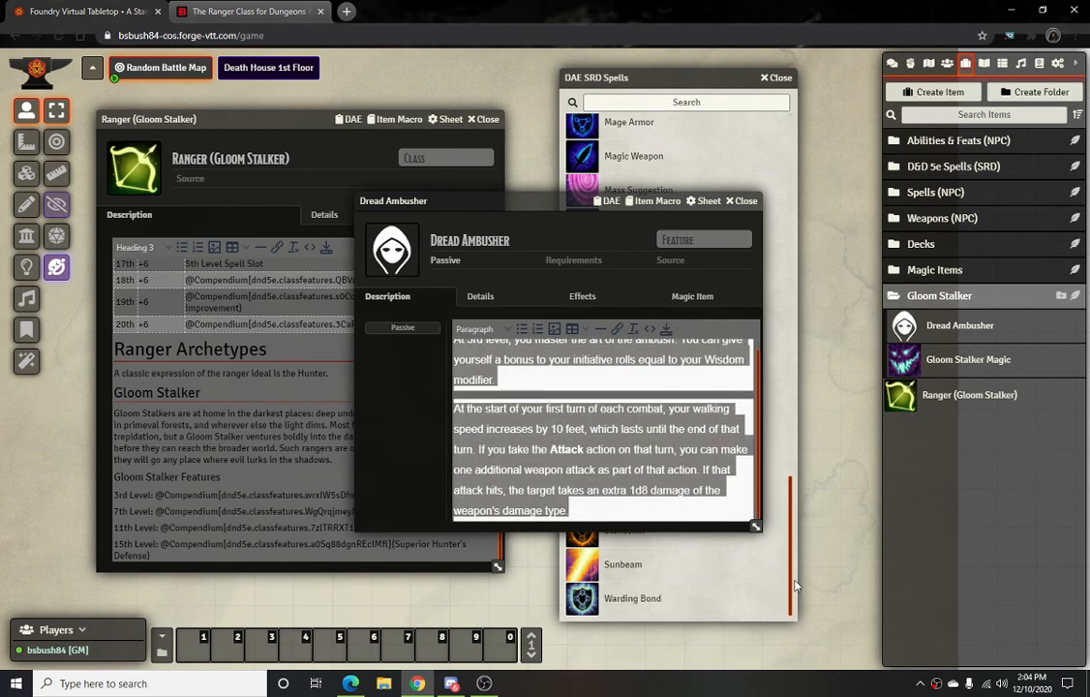
click(633, 330)
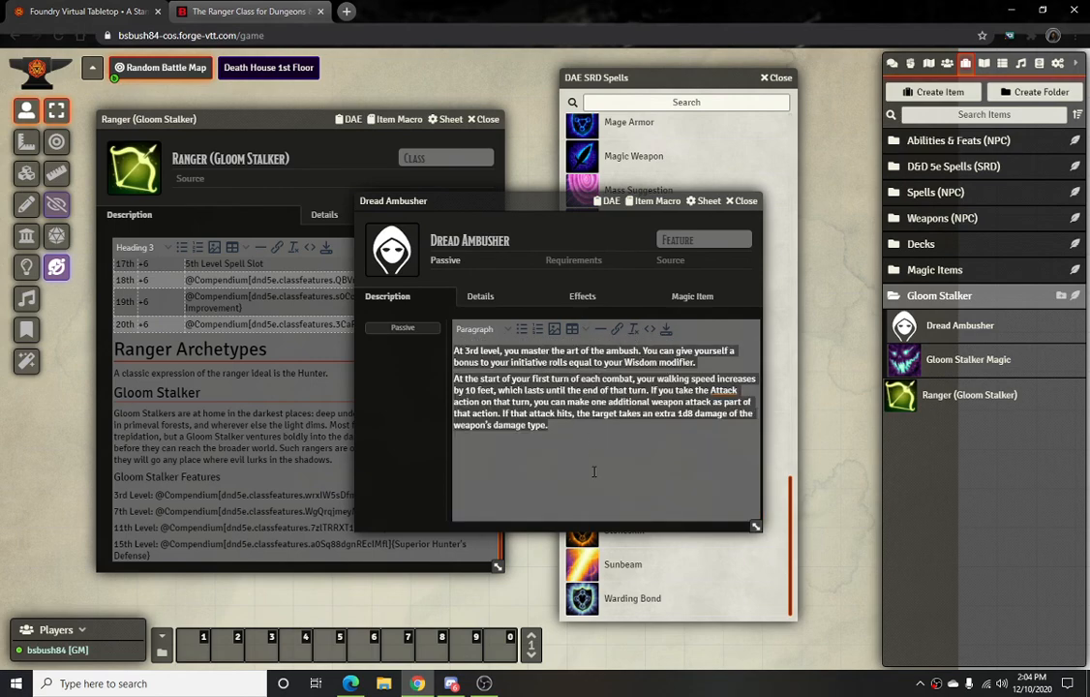
Add a new active effect to the Dread Ambusher feature through DAE and label it Dread Ambusher
click(606, 441)
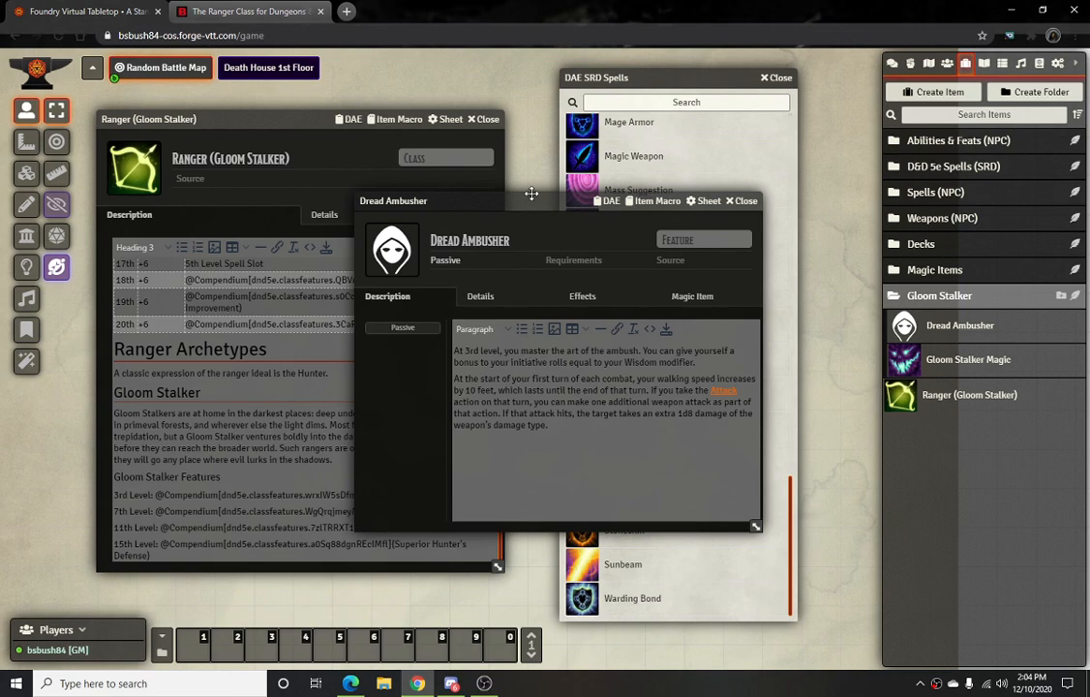
drag(531, 200, 588, 199)
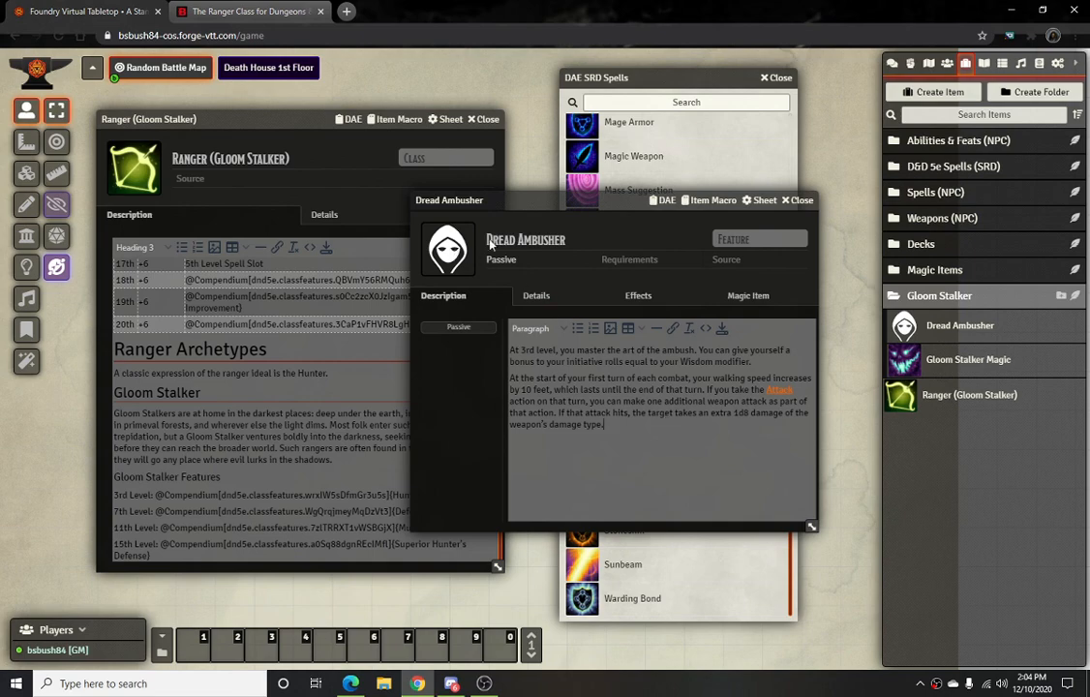
drag(540, 199, 578, 220)
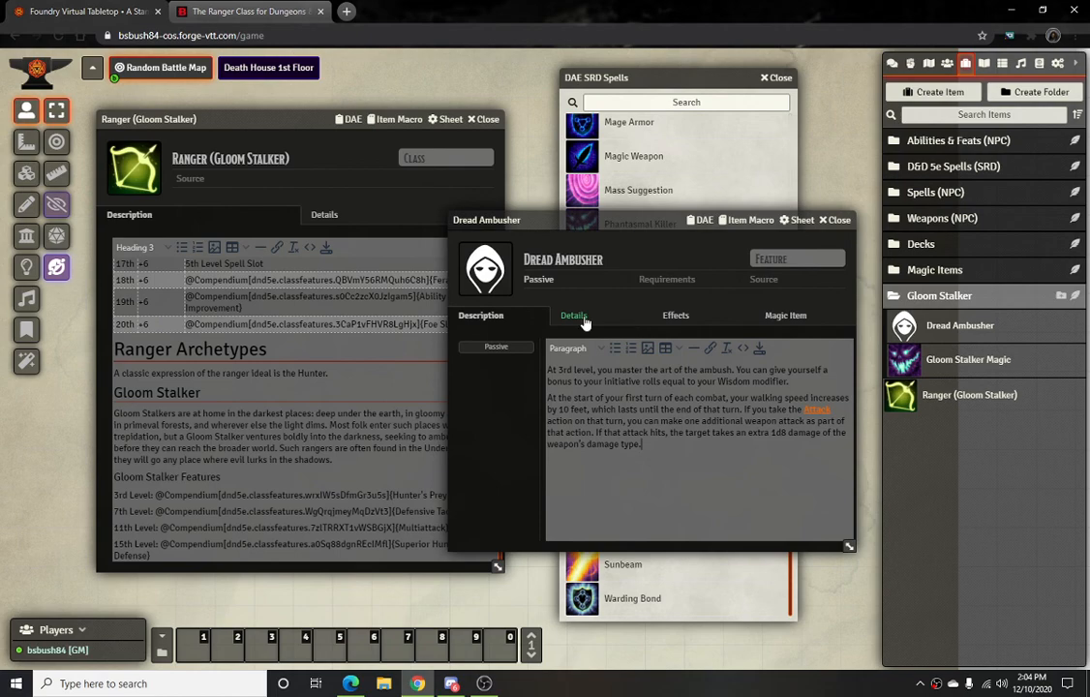
click(675, 318)
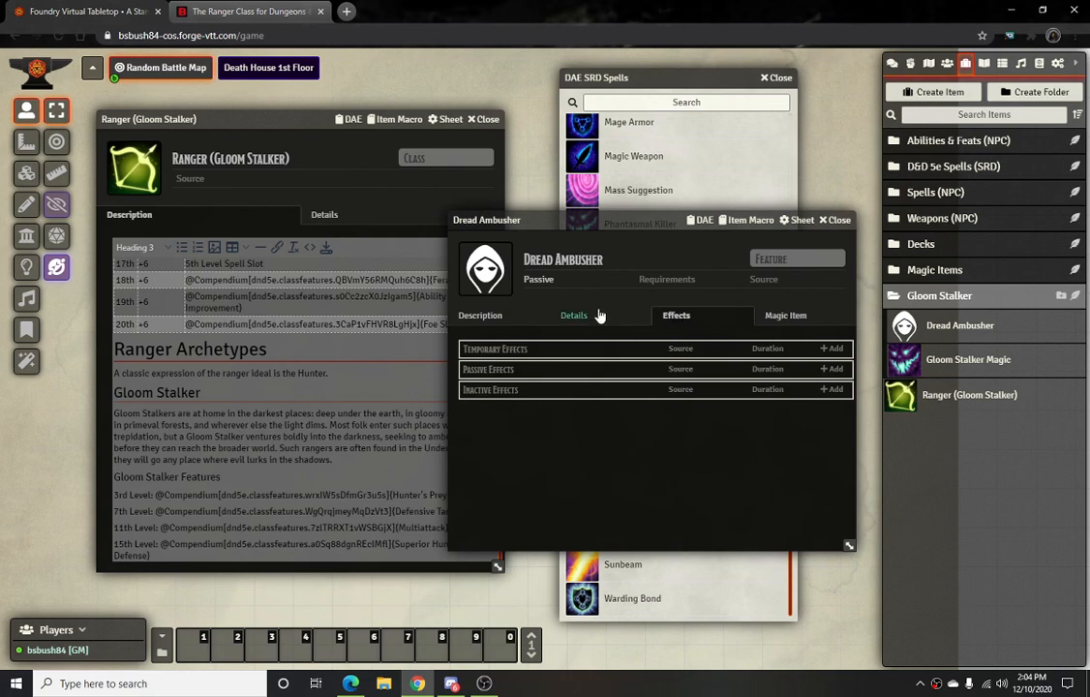
click(697, 229)
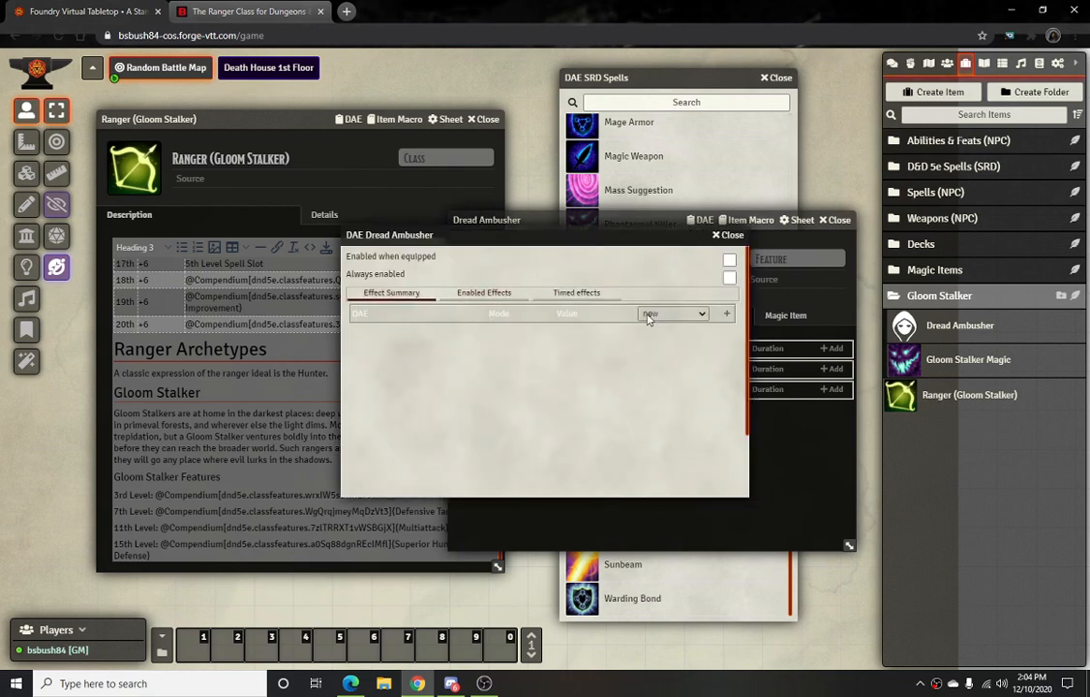
click(727, 317)
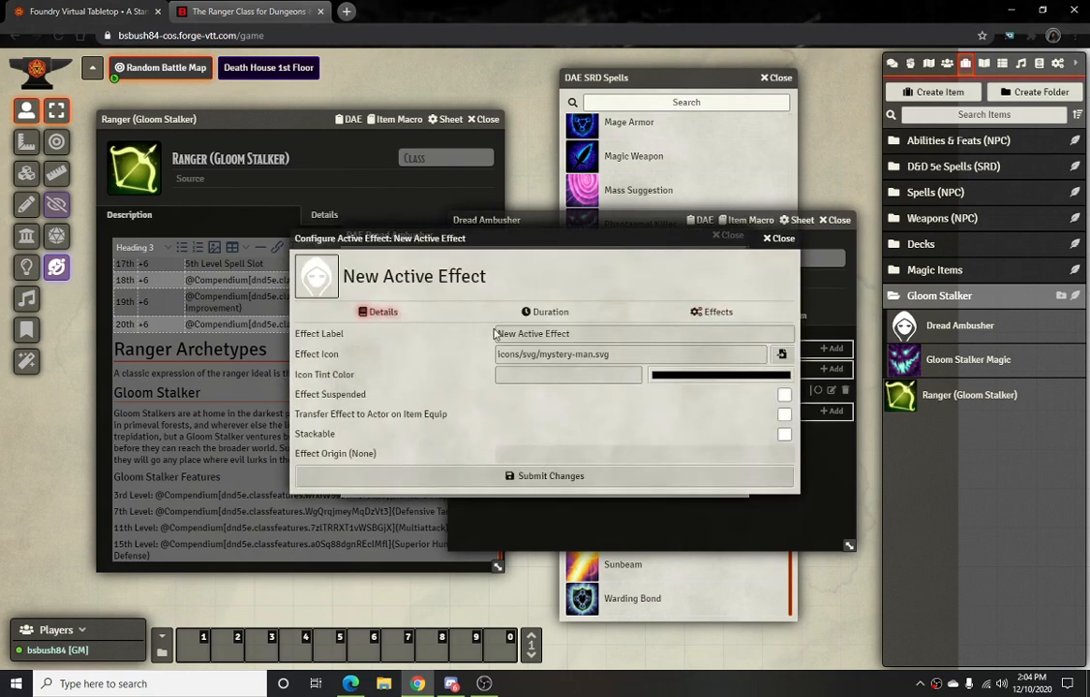
drag(577, 333, 479, 336)
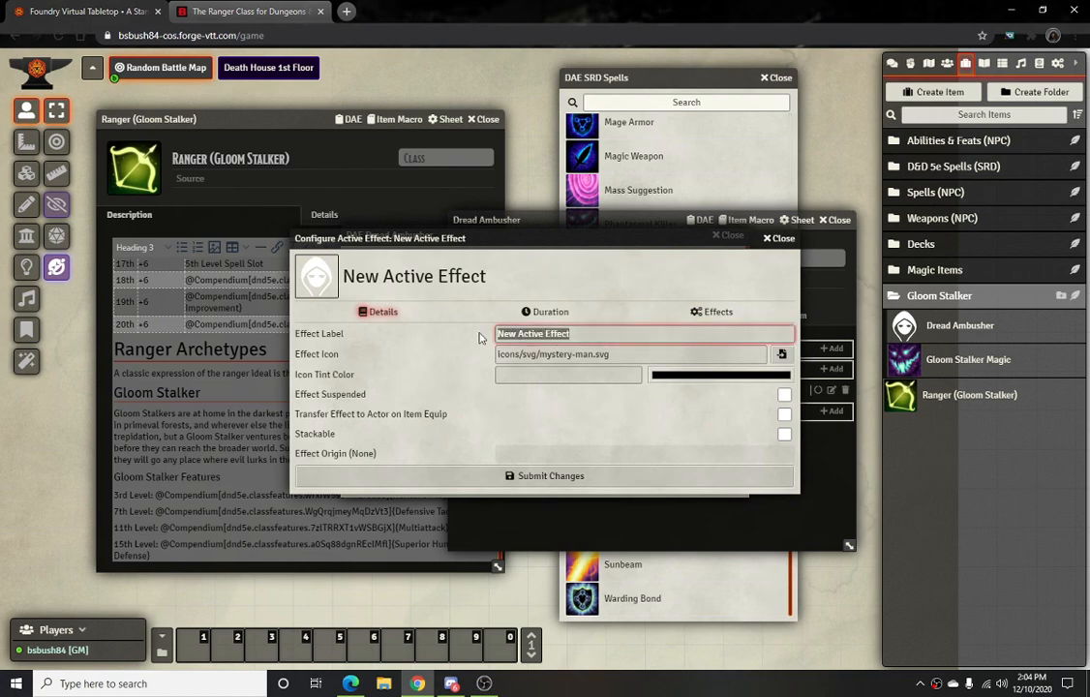
text(Dread Ambusher)
Set the Dread Ambusher effect's special expiry to One Attack
click(547, 313)
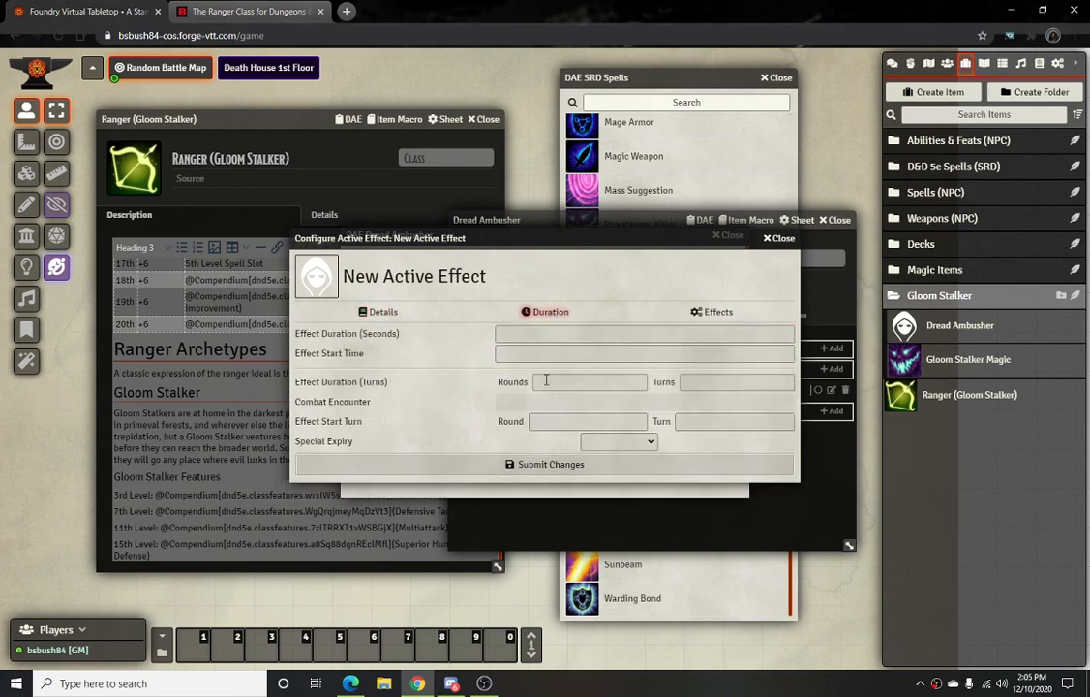
click(612, 442)
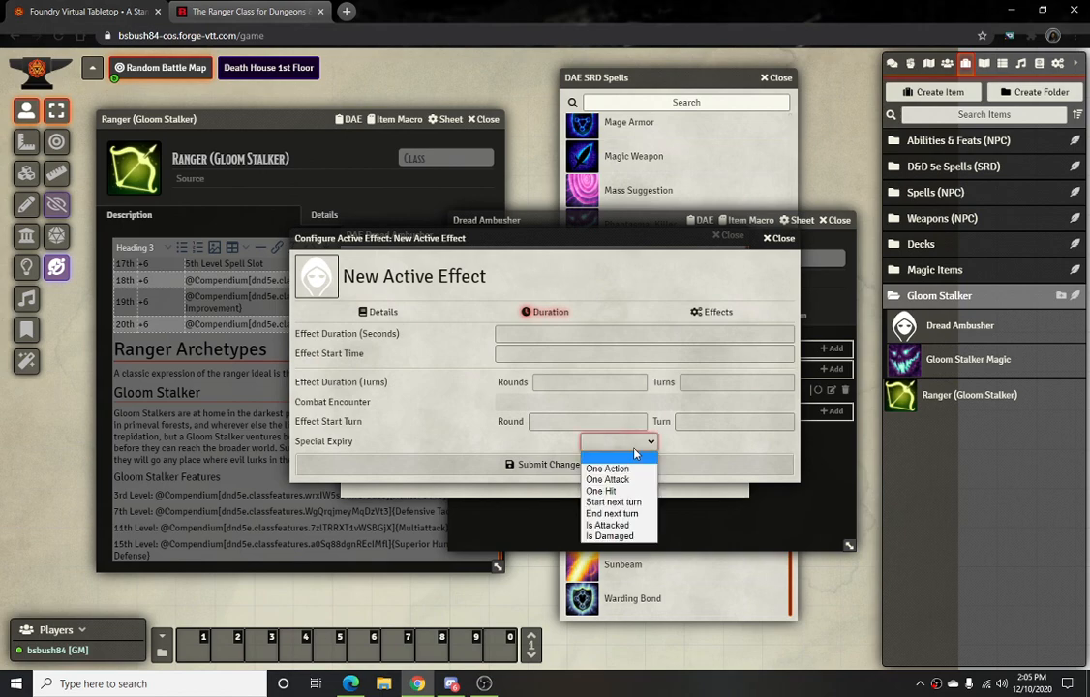
click(622, 480)
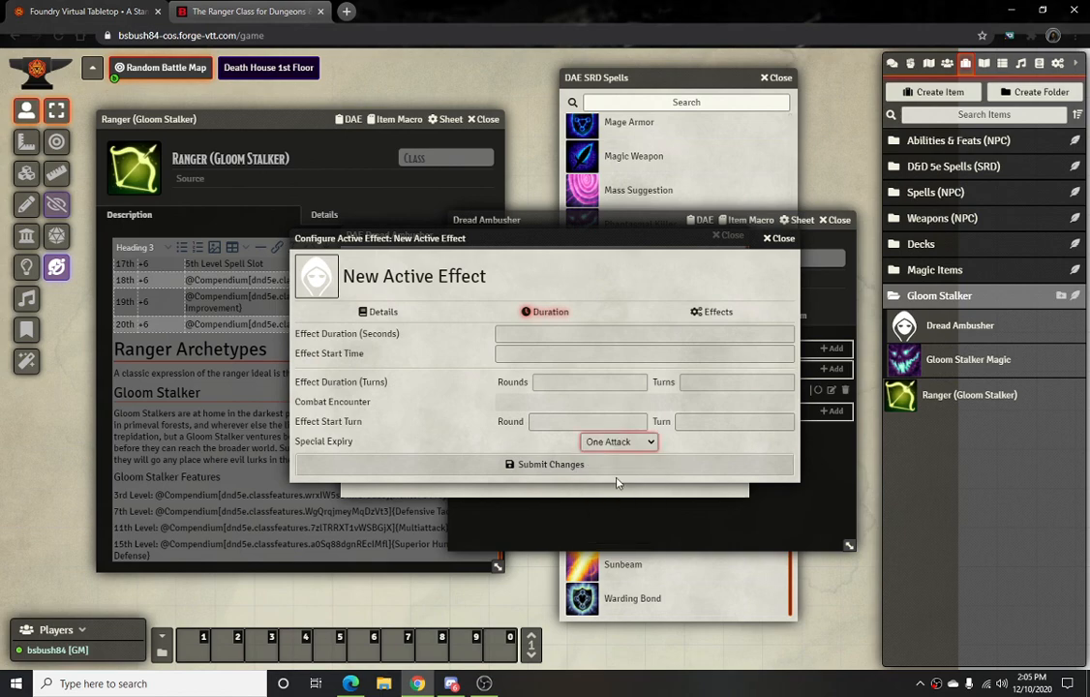
Add an attribute change row to the Dread Ambusher effect and look through the available attribute keys
click(703, 312)
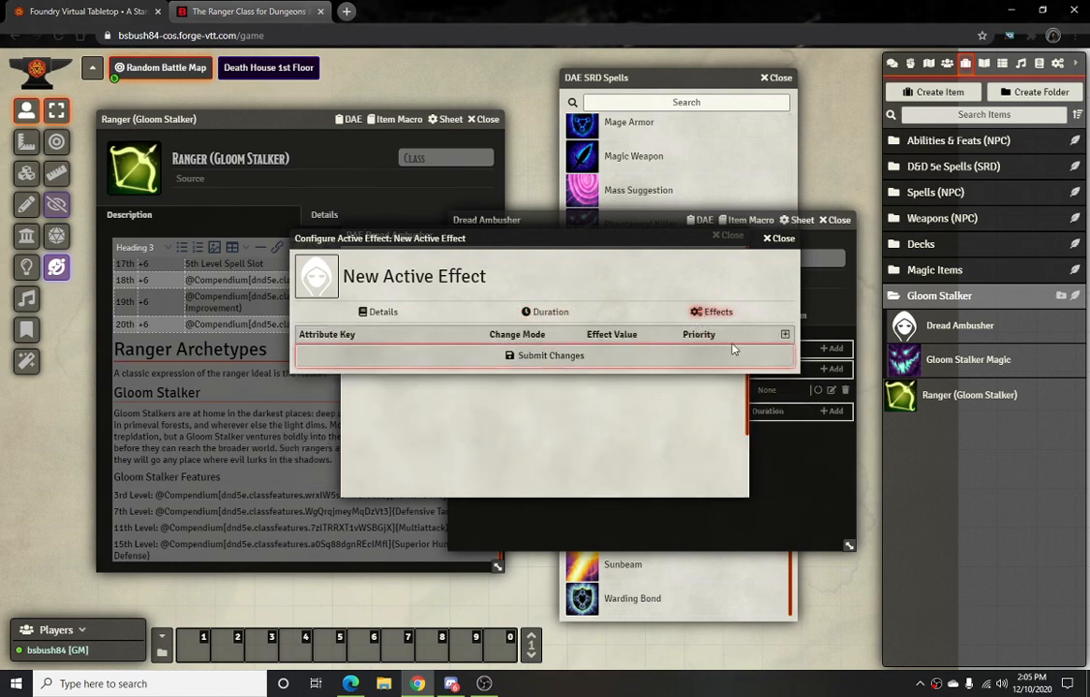
click(785, 334)
click(410, 360)
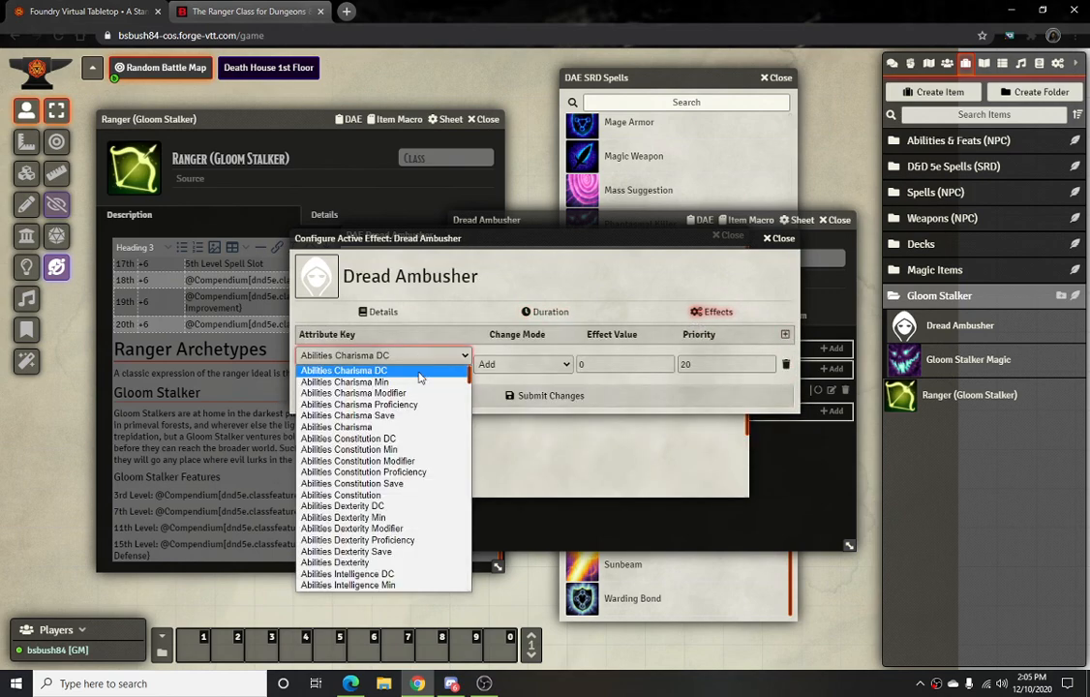
scroll(408, 462, down, 10)
scroll(400, 496, down, 5)
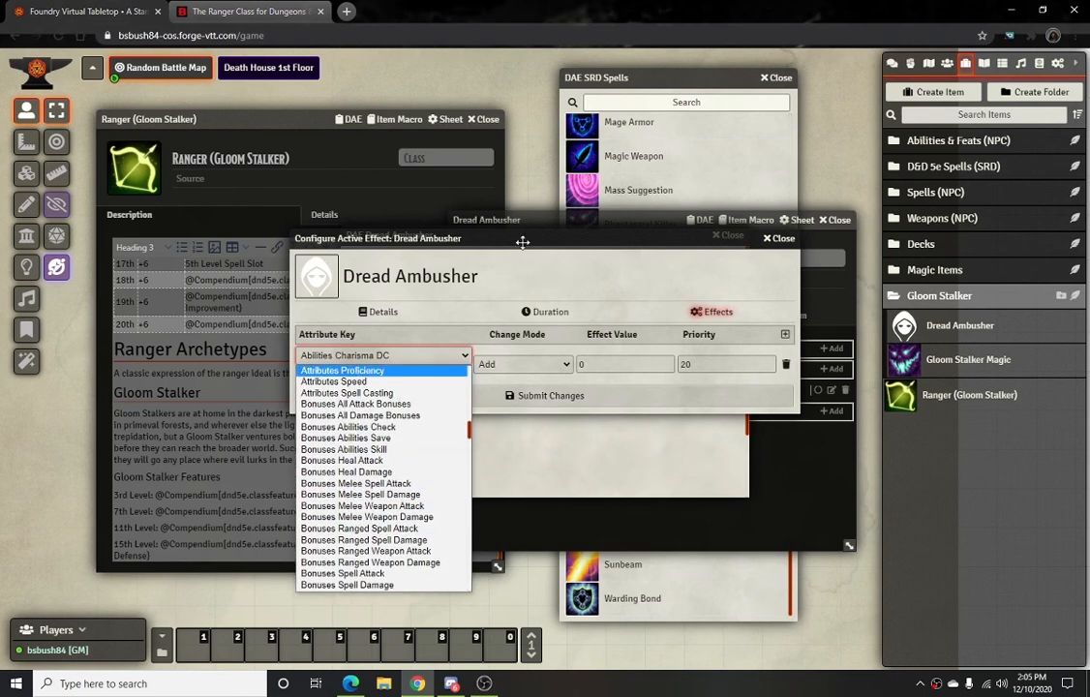
drag(520, 240, 303, 387)
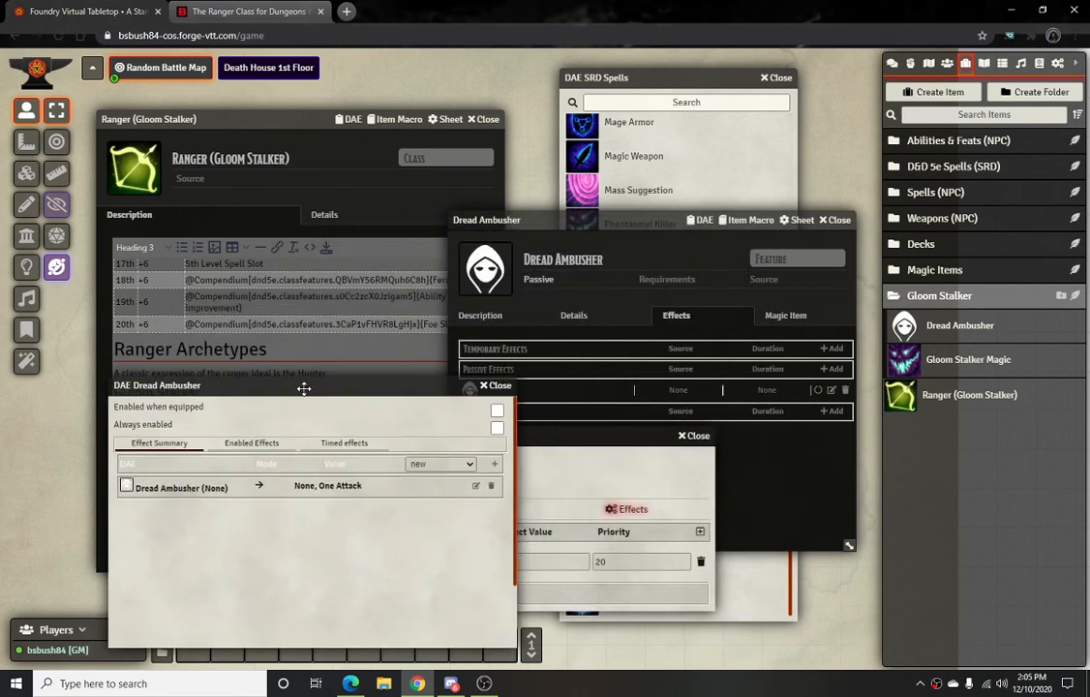
Paste the copied text into the Dread Ambusher feature's empty description again and clear its formatting
click(569, 318)
click(569, 317)
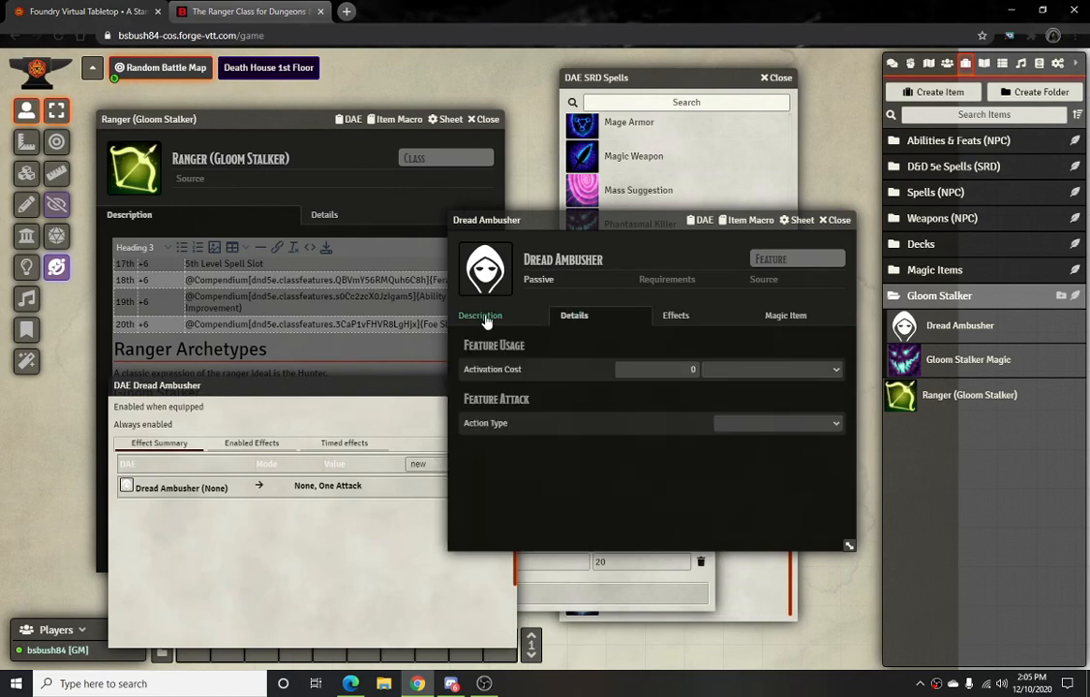
click(484, 317)
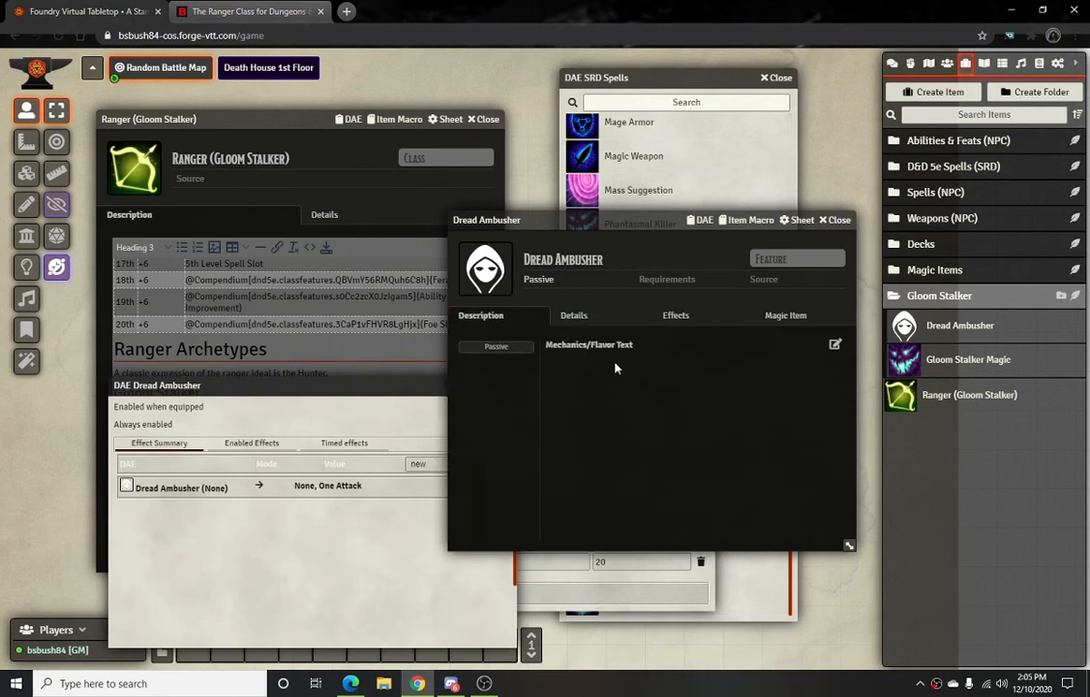
click(835, 344)
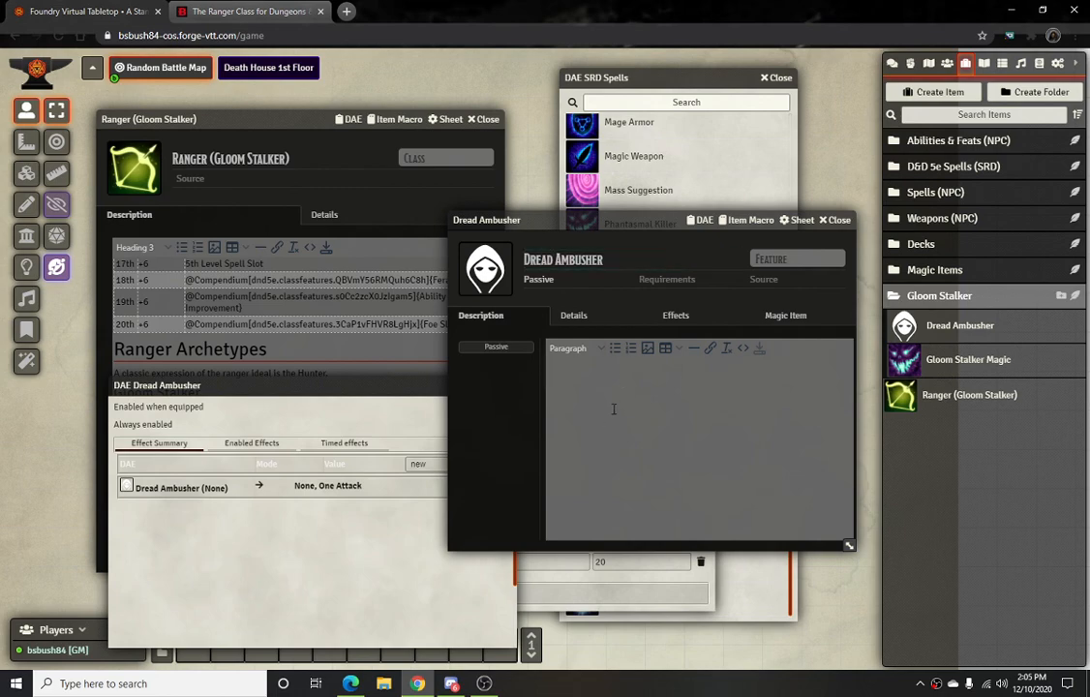
key(ctrl+v)
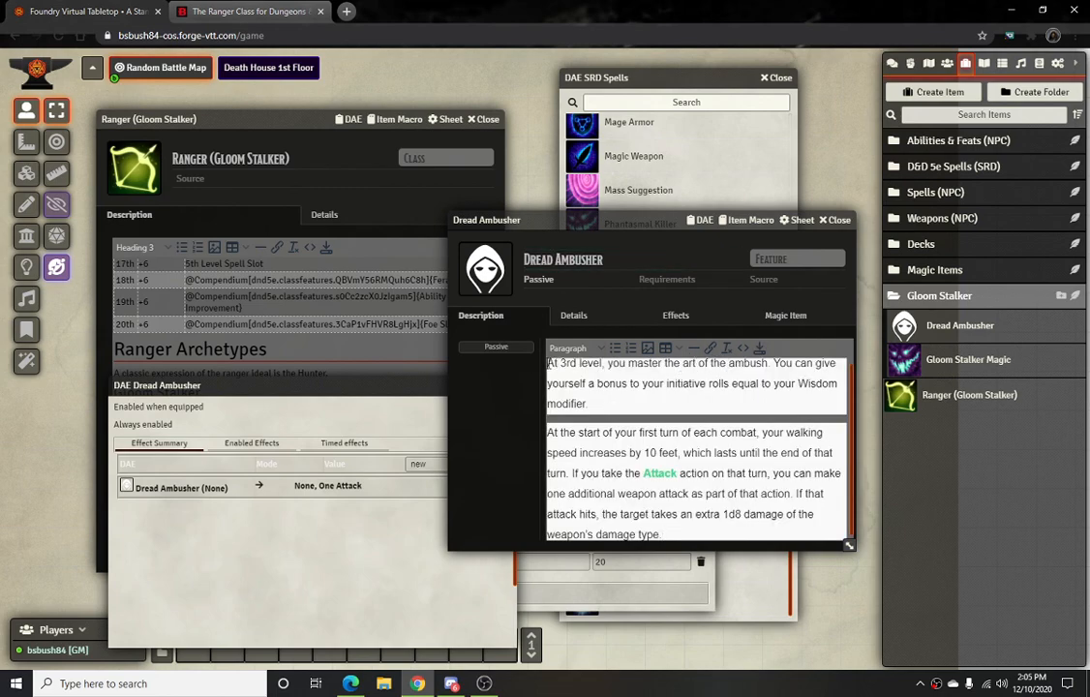
key(ctrl+a)
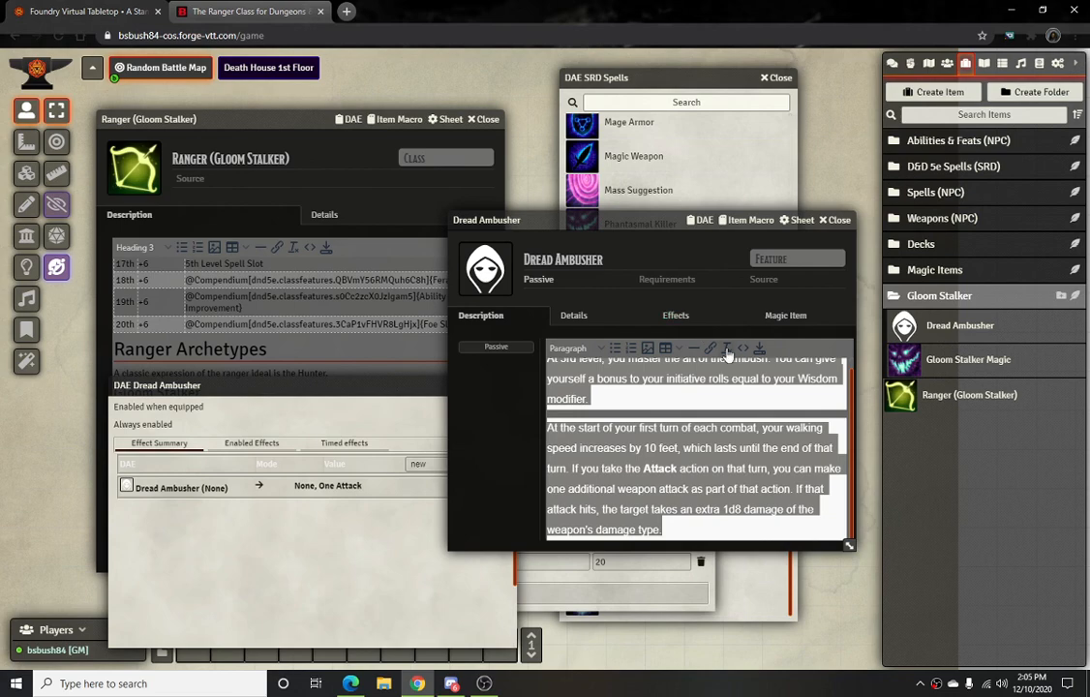
click(727, 348)
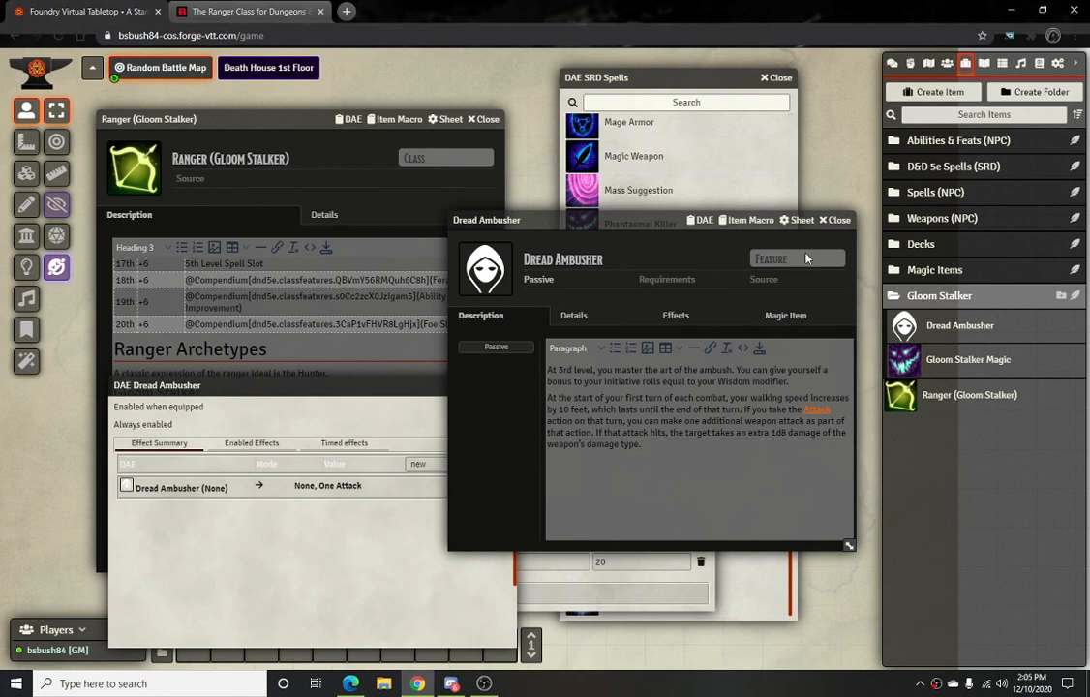
Show the Dread Ambusher feature's effects list and rearrange its sheet and the active effect configuration window
drag(638, 224, 626, 108)
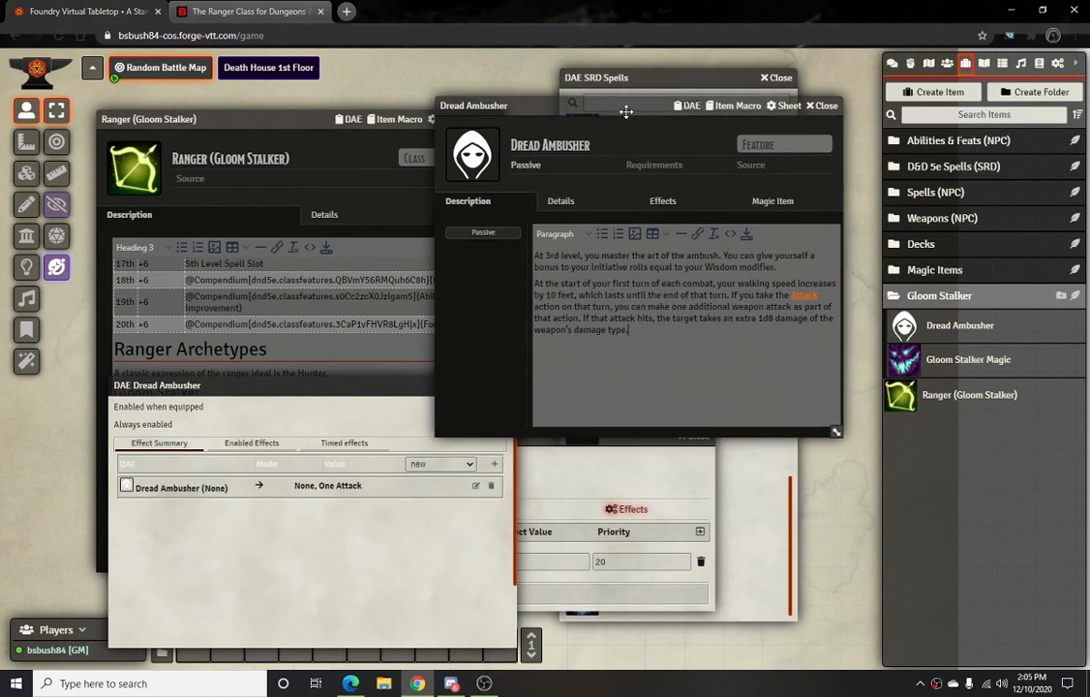
click(748, 239)
click(558, 204)
click(655, 200)
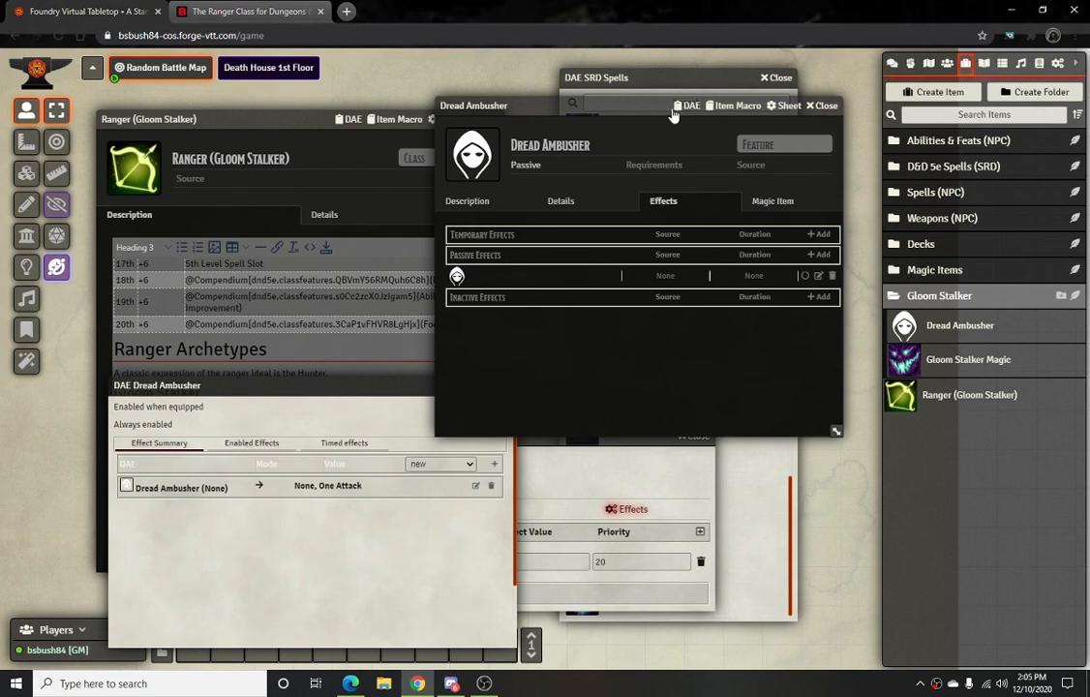
drag(556, 100, 348, 55)
click(616, 437)
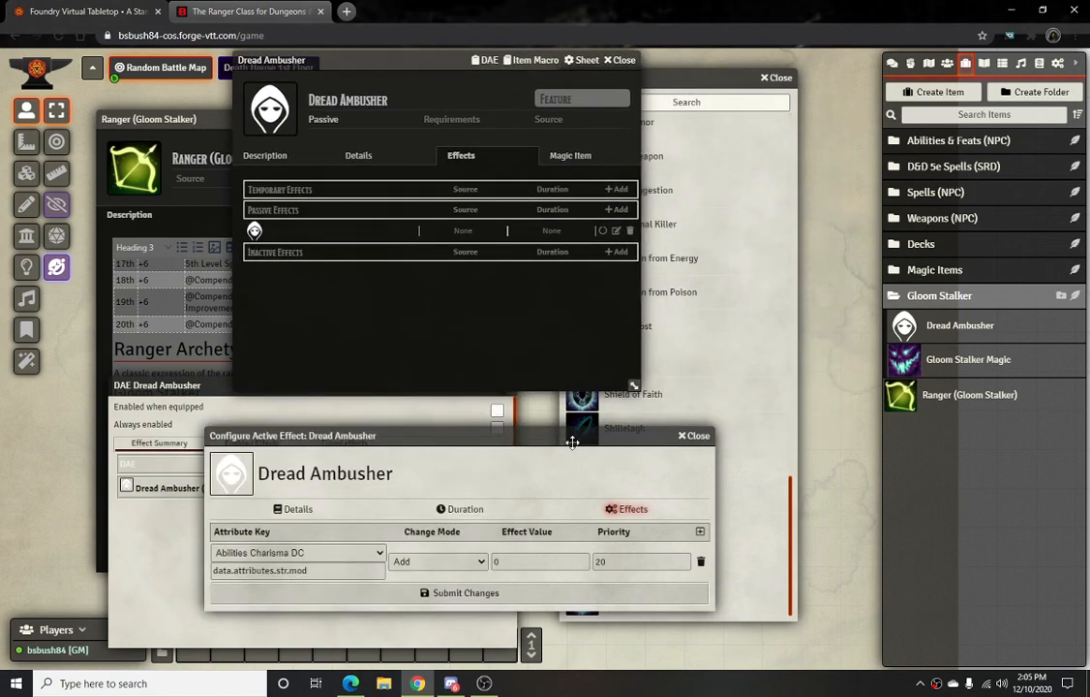
drag(574, 443, 406, 229)
Set the change row's attribute key to Bonuses All Damage Bonuses and enter its effect value
click(387, 339)
scroll(341, 480, down, 15)
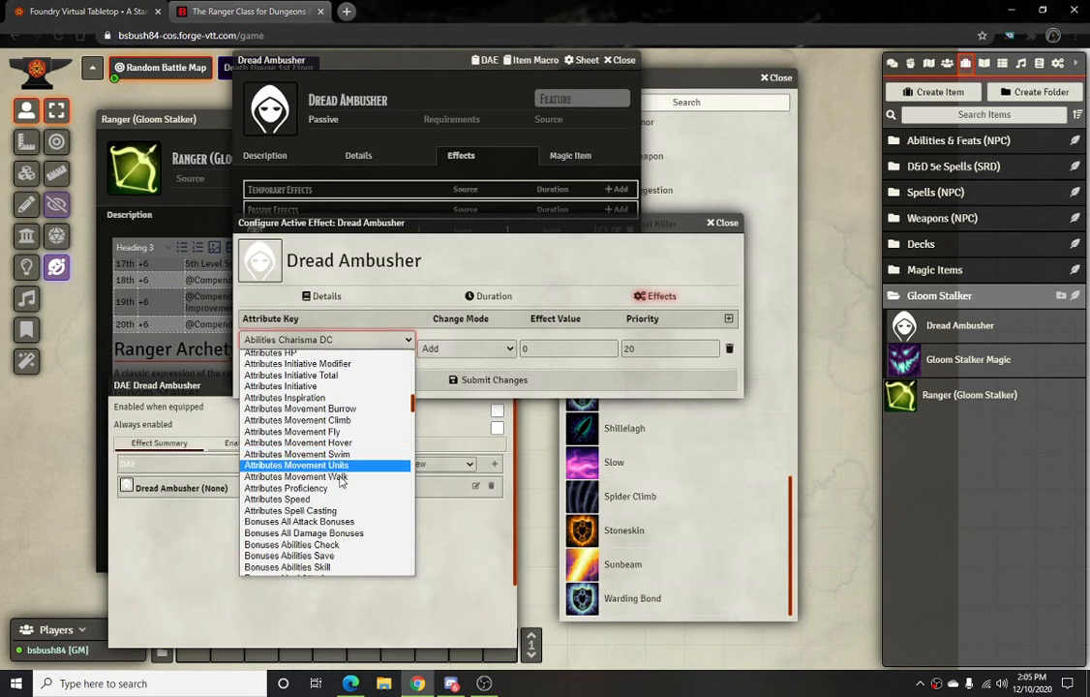
scroll(342, 498, down, 5)
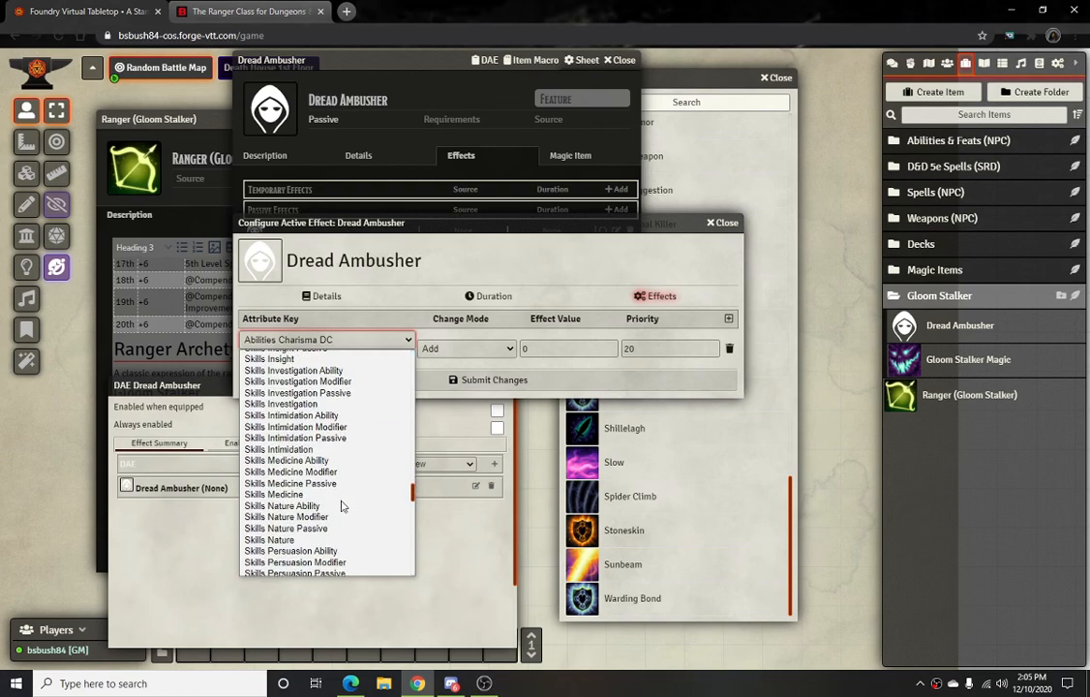
scroll(340, 503, up, 10)
scroll(342, 503, down, 3)
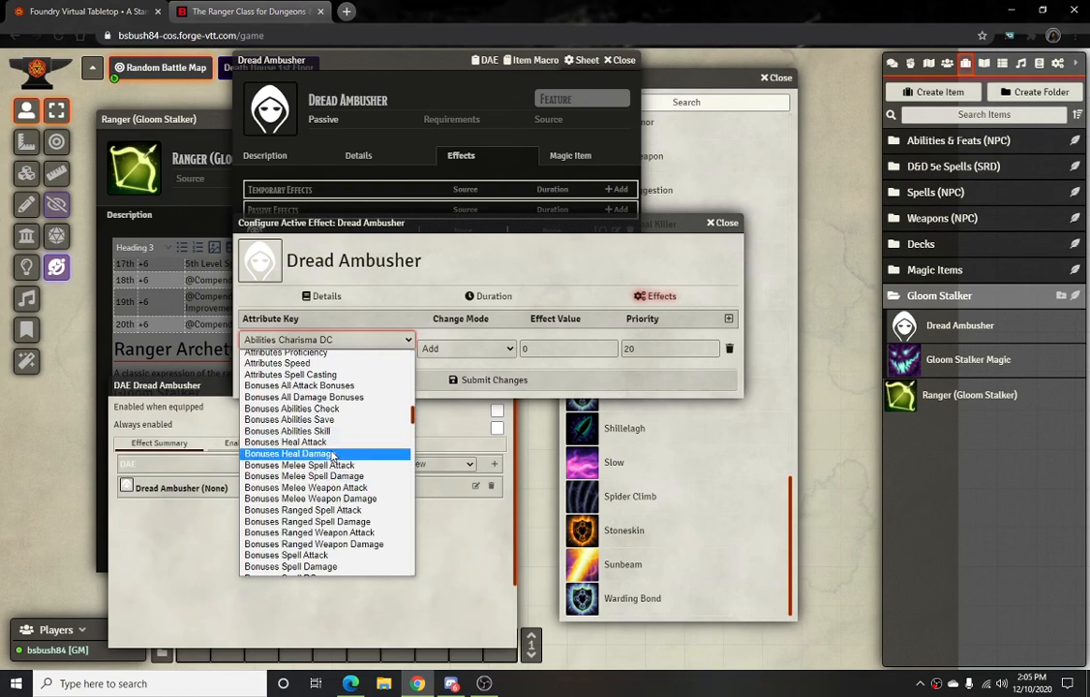
scroll(346, 544, down, 3)
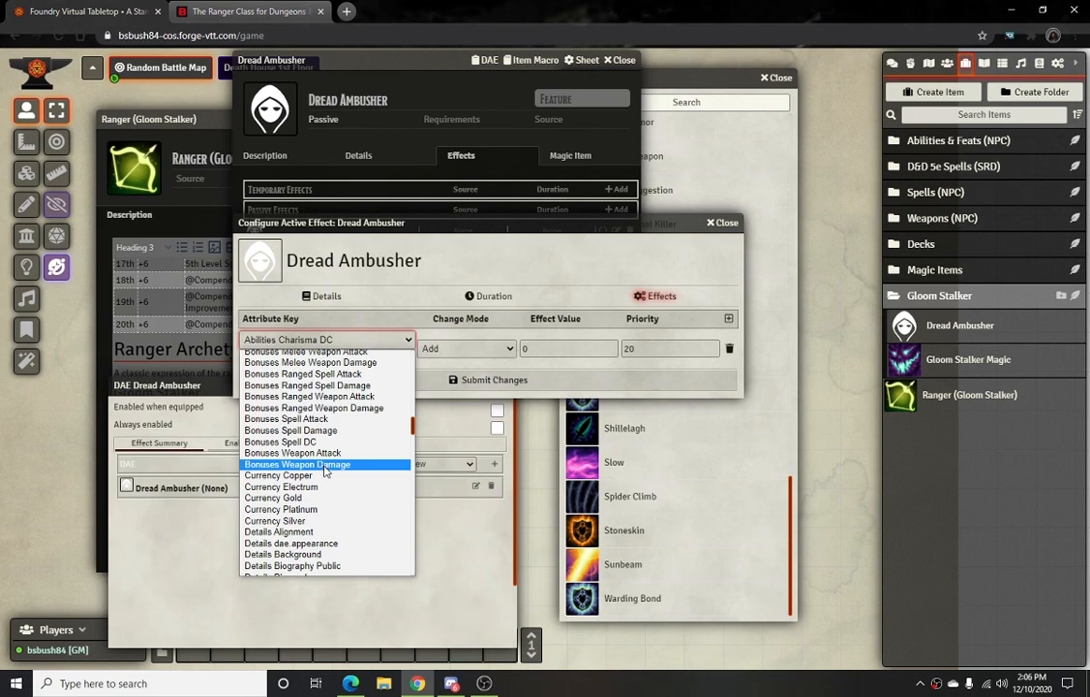
scroll(326, 471, up, 3)
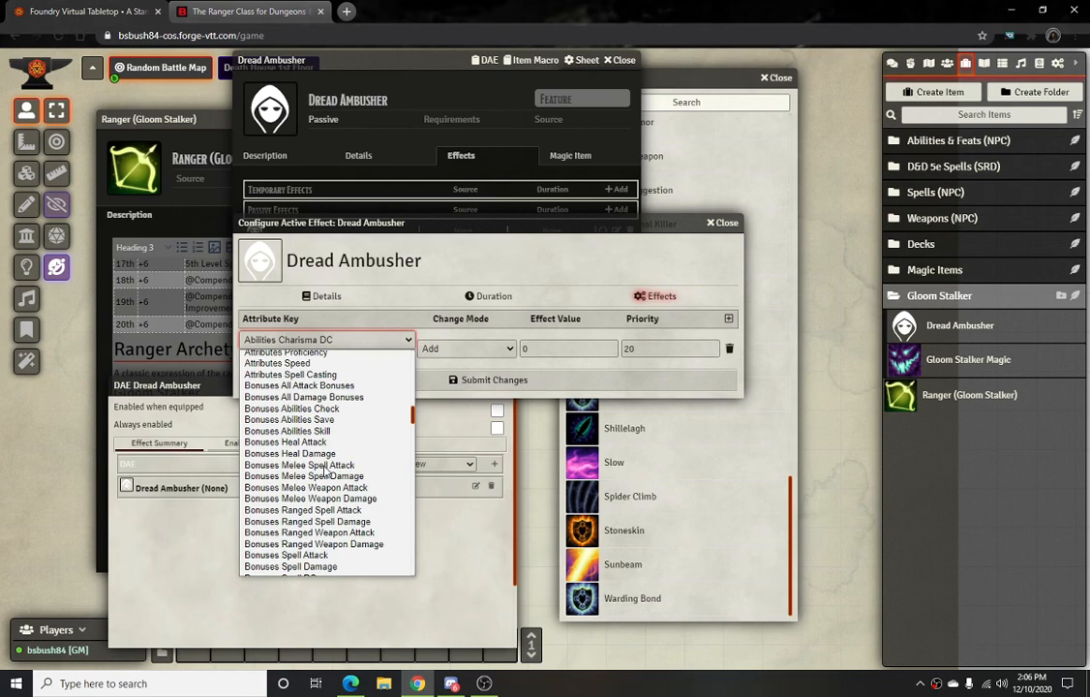
click(339, 397)
click(547, 349)
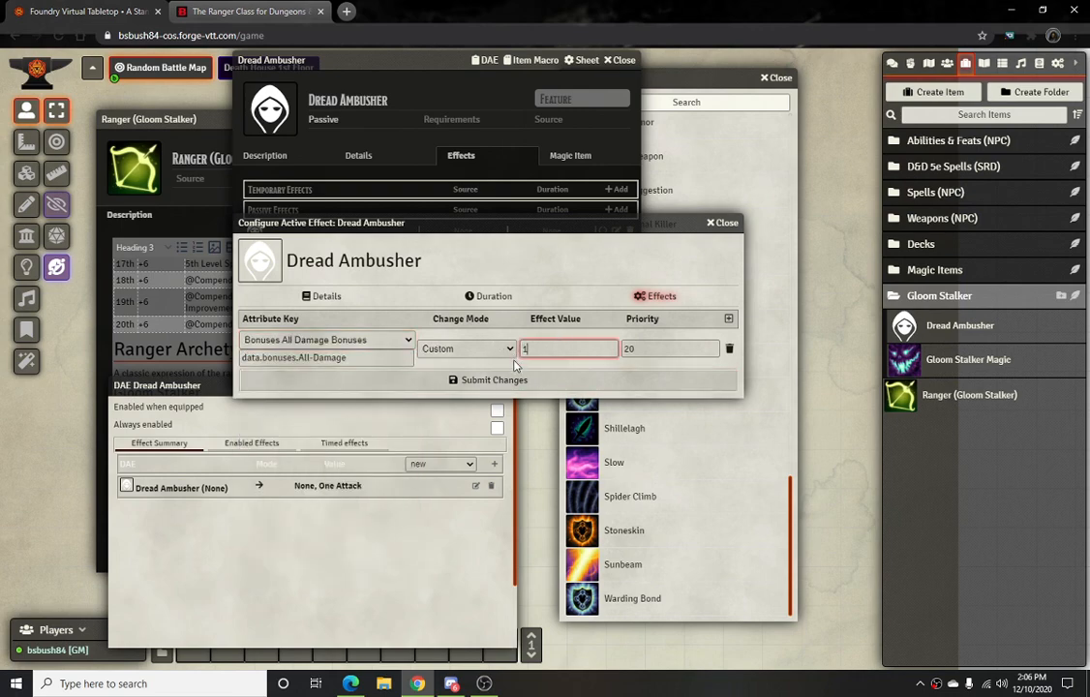
click(559, 277)
Show the effect's details and browse the Class Features (SRD) compendium for a fitting icon, checking the Favored Enemy feature
click(324, 295)
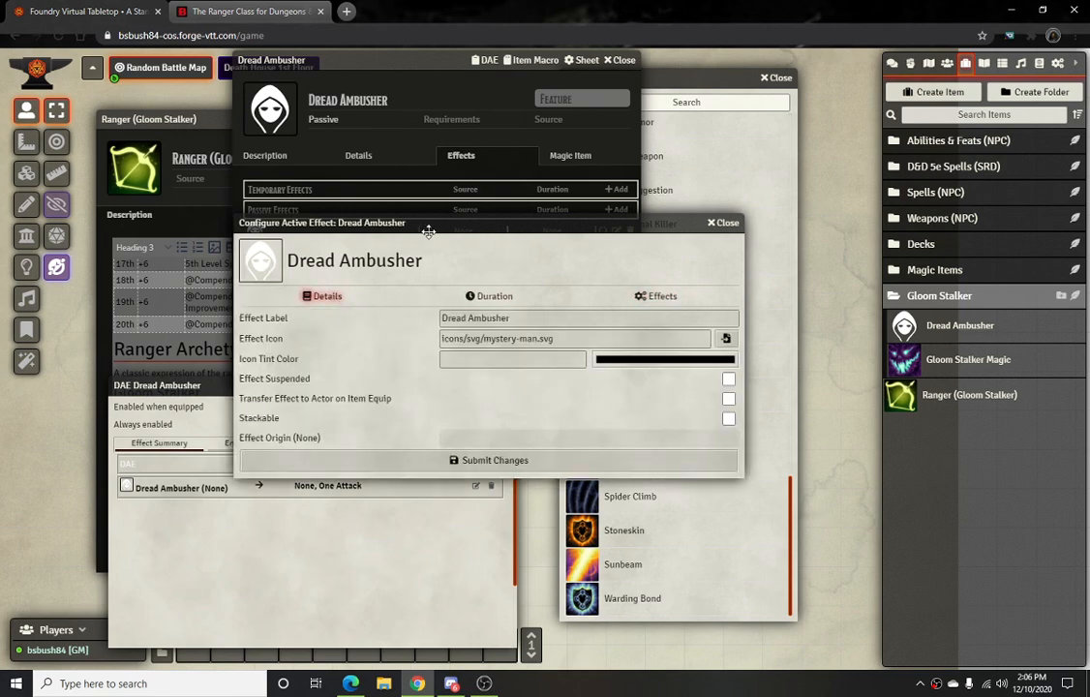
drag(428, 231, 405, 252)
click(1040, 65)
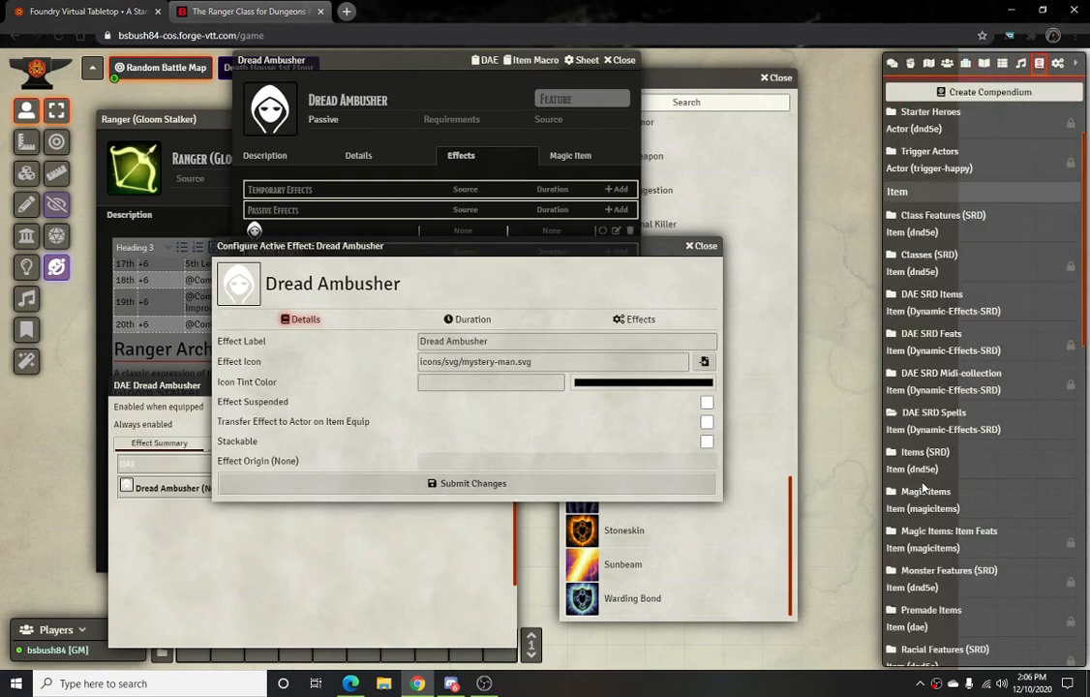
click(926, 220)
scroll(707, 350, down, 2)
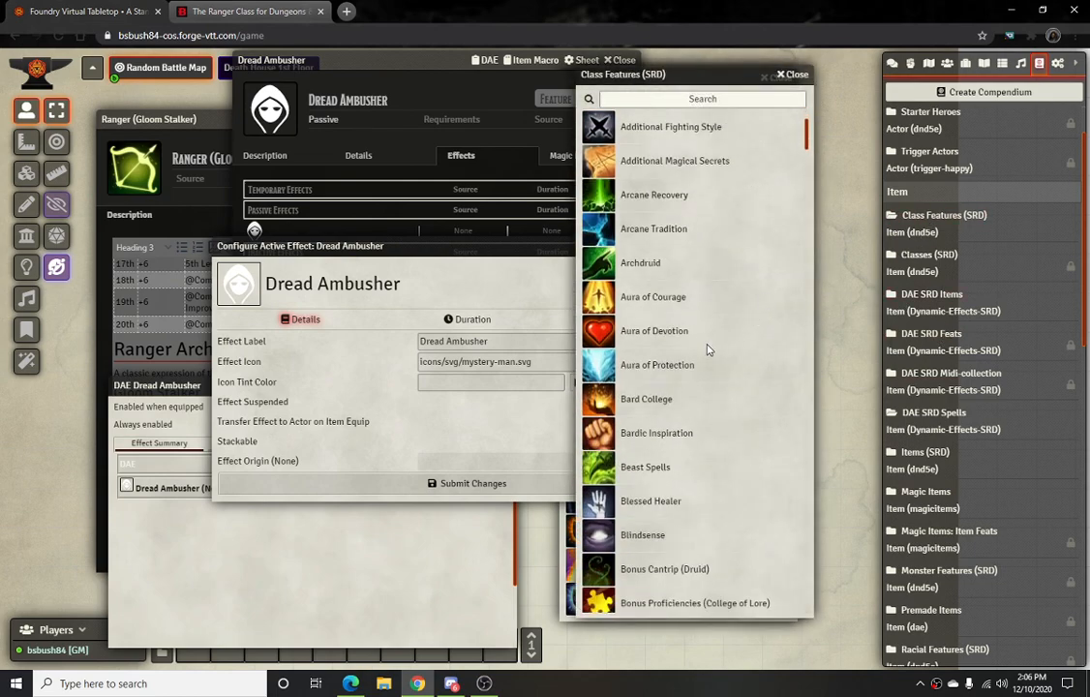
scroll(707, 349, down, 4)
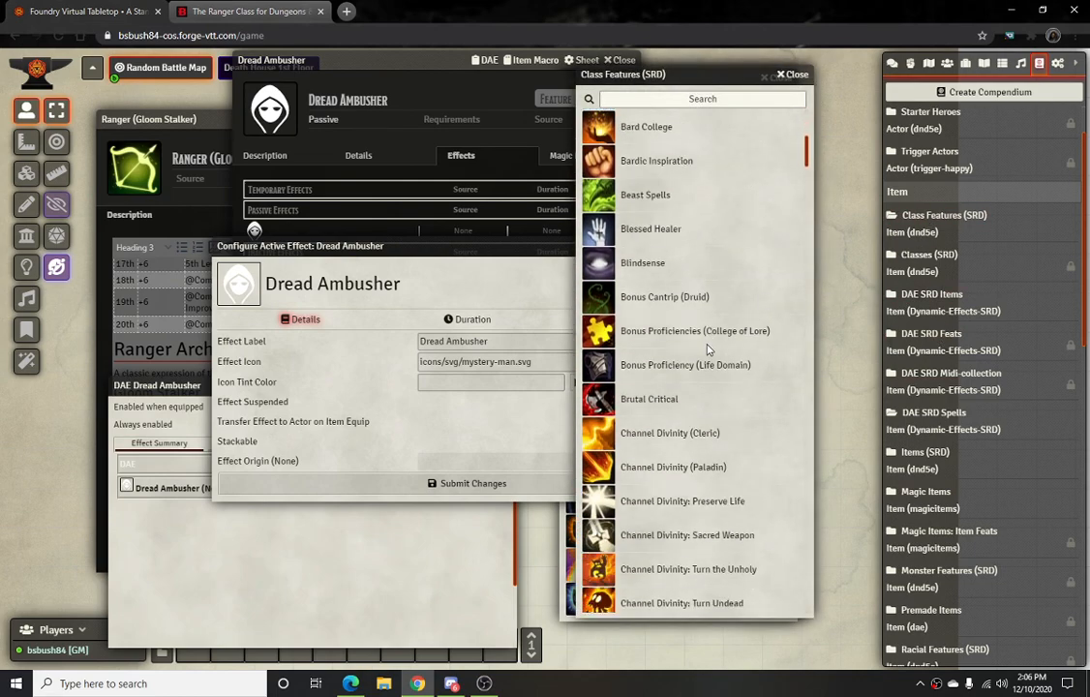
scroll(707, 349, down, 7)
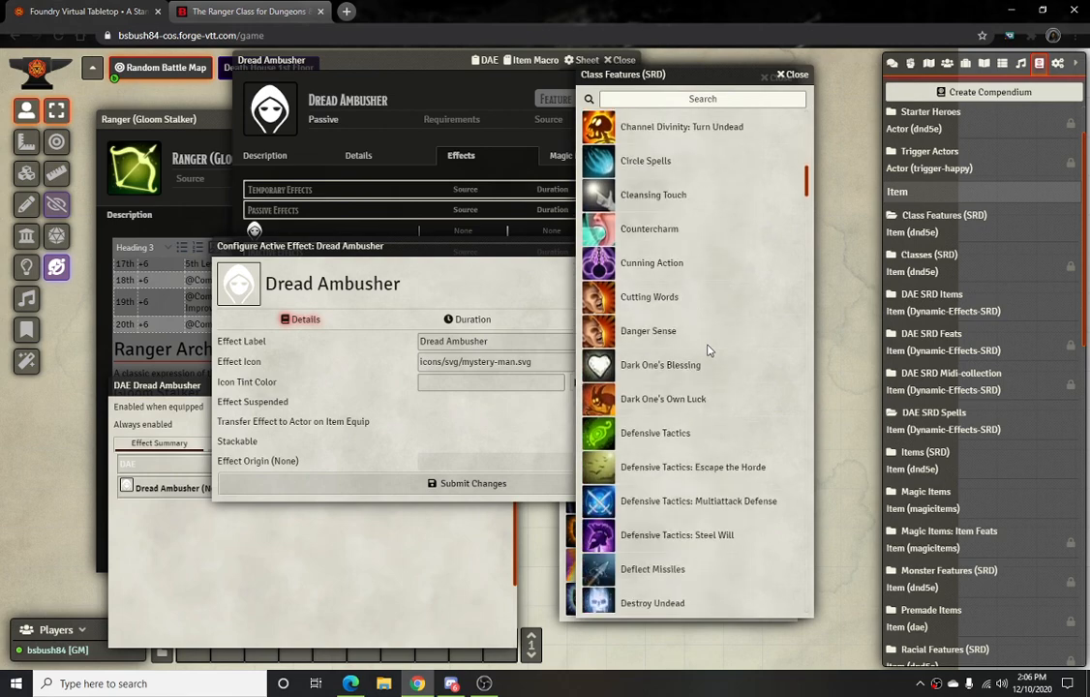
scroll(707, 349, down, 8)
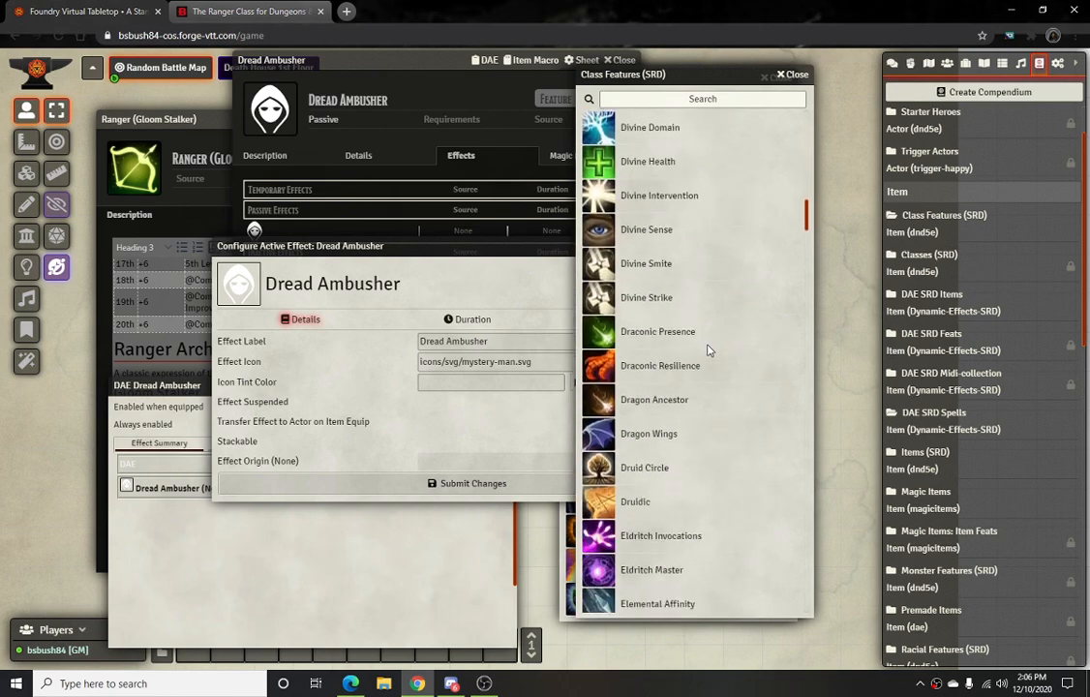
scroll(706, 349, down, 7)
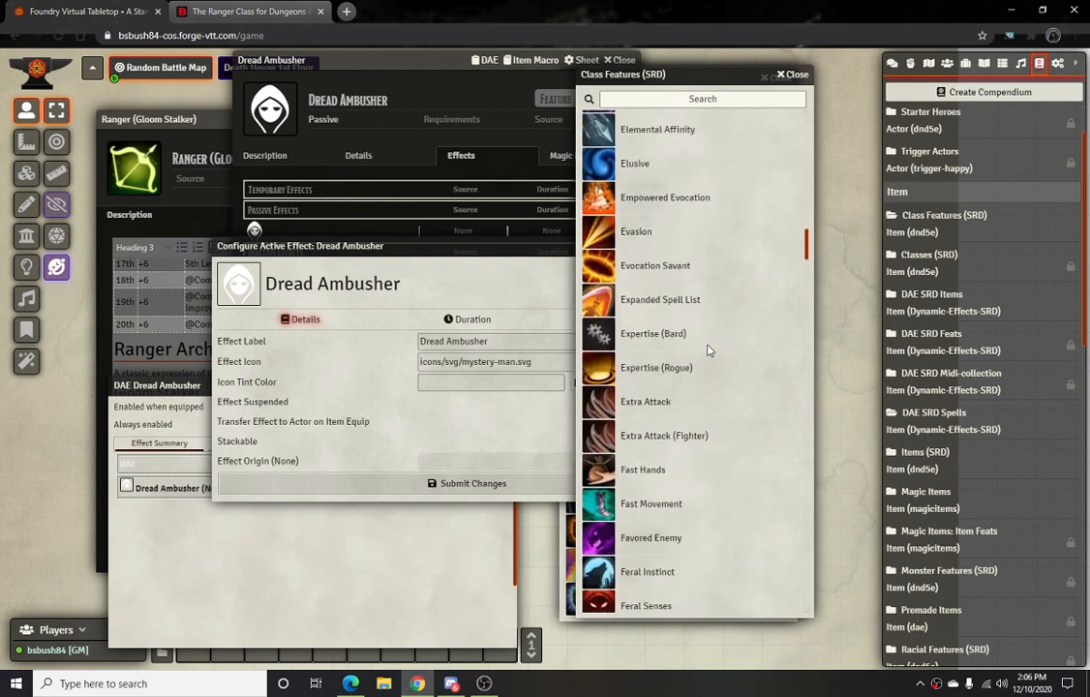
scroll(707, 349, down, 1)
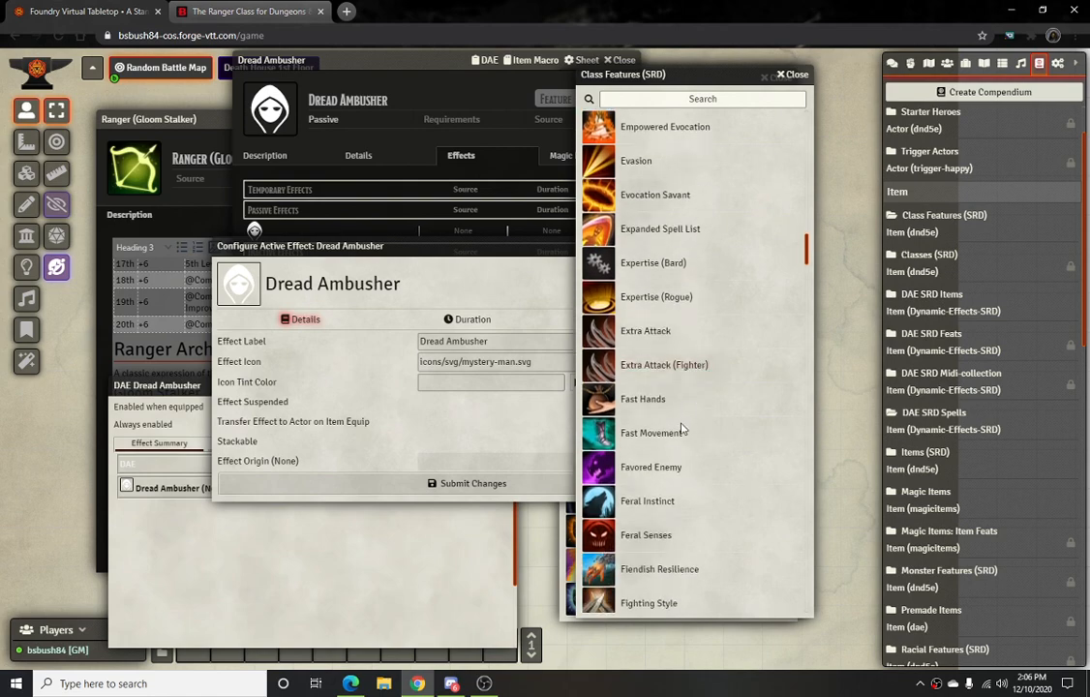
click(647, 468)
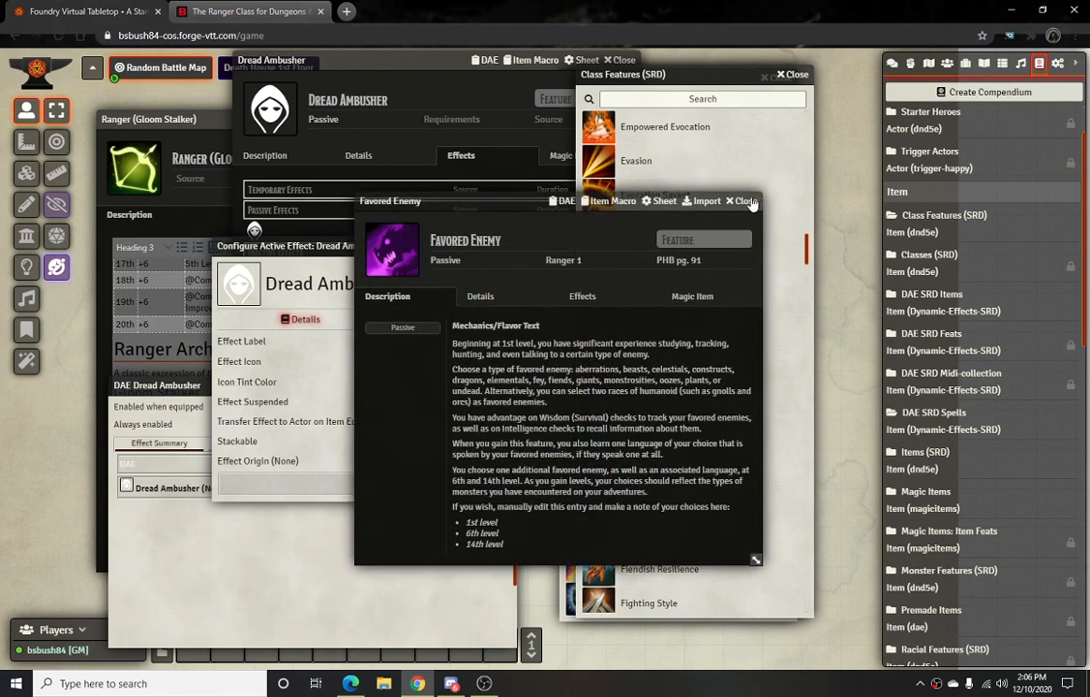
click(742, 202)
Copy the icon image path of the Hide in Plain Sight feature from the Class Features (SRD) compendium
scroll(712, 484, down, 4)
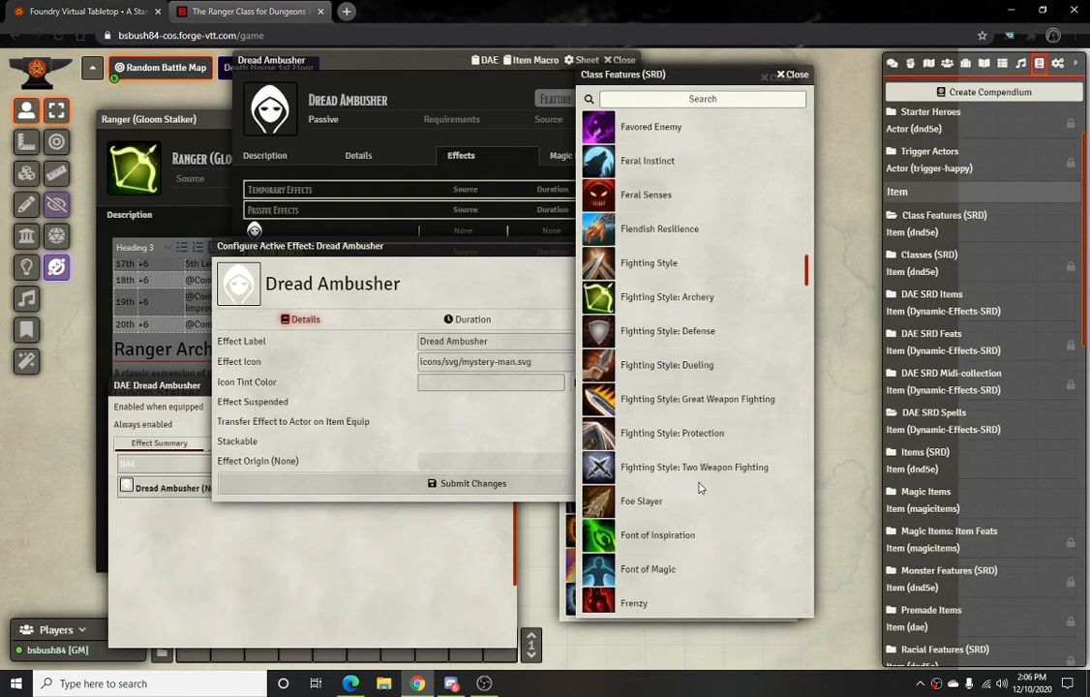
scroll(701, 488, down, 5)
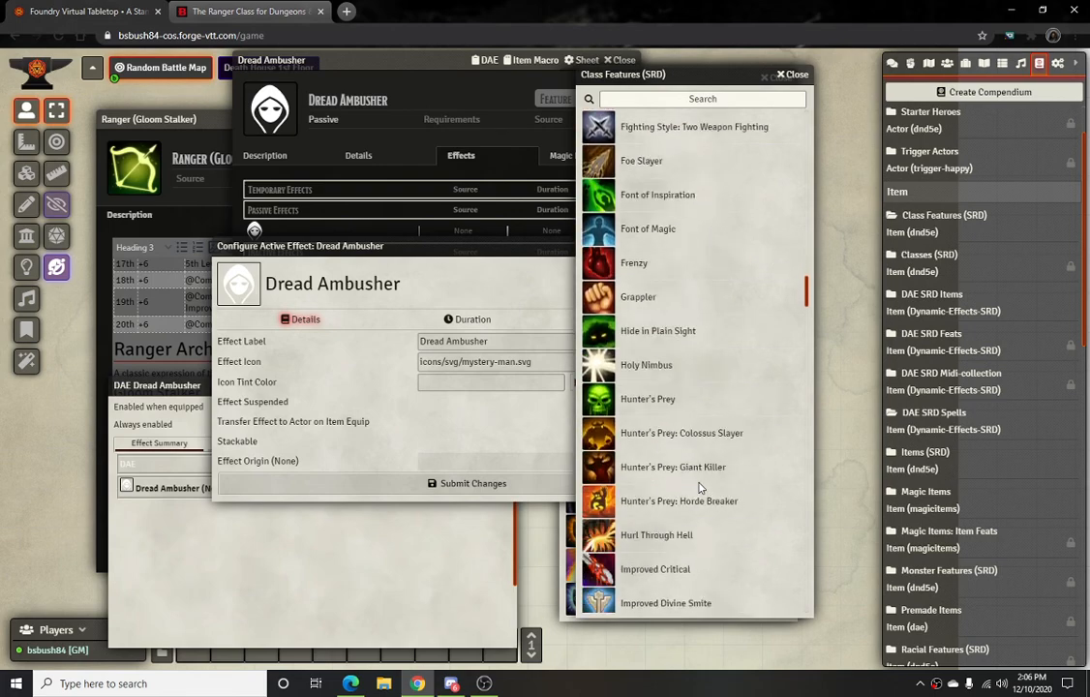
scroll(701, 489, down, 2)
click(641, 263)
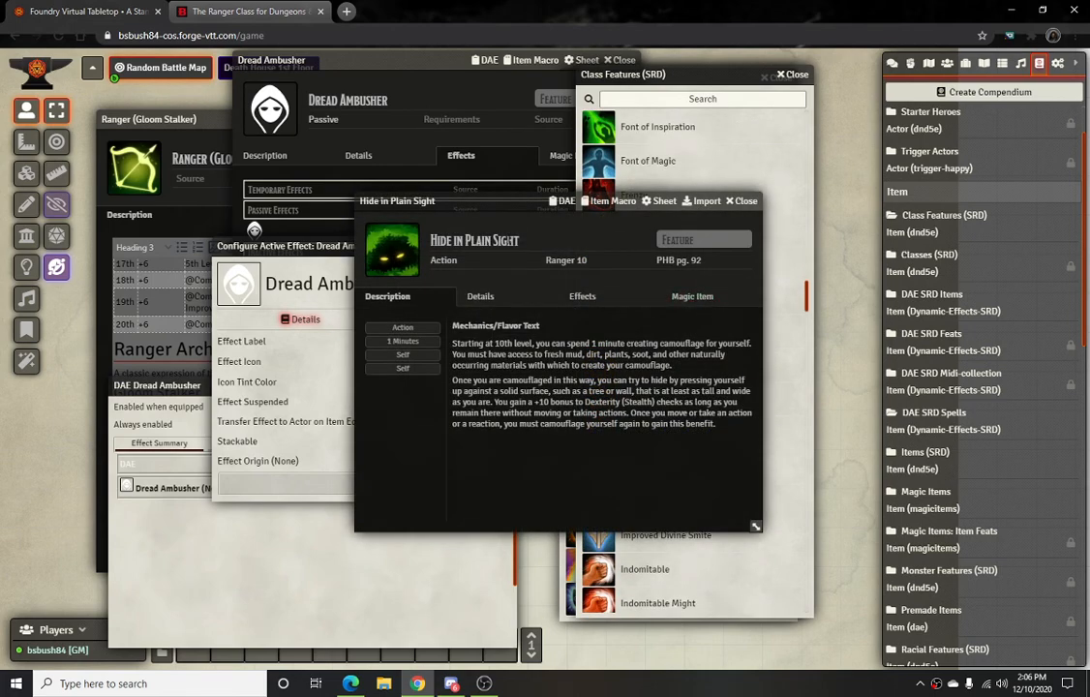
click(392, 261)
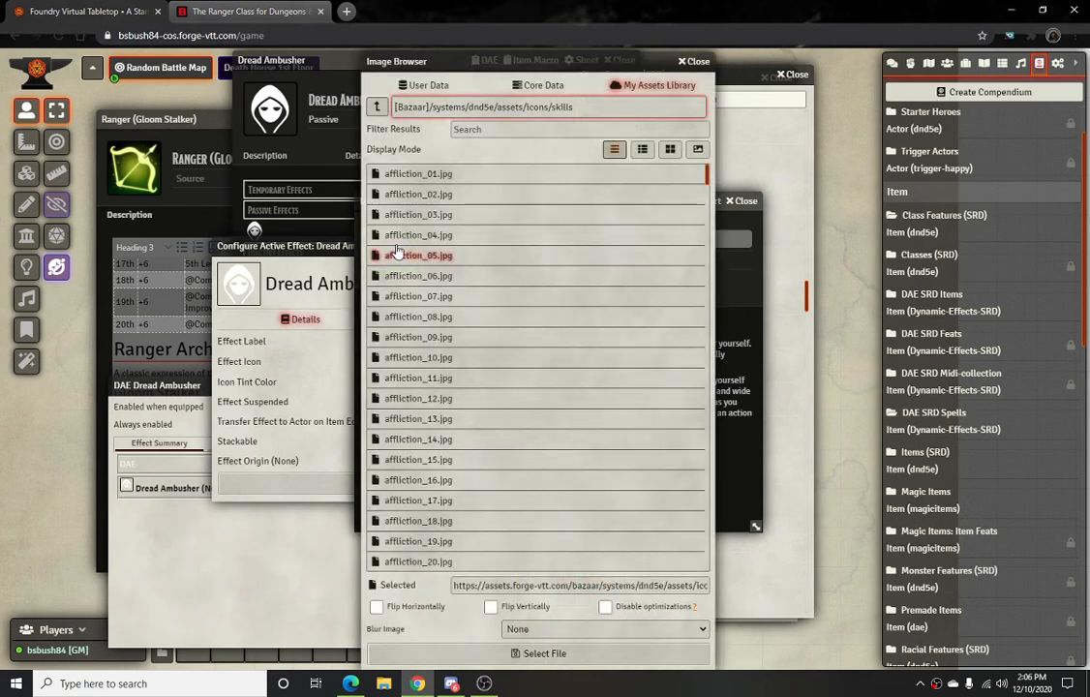
triple_click(597, 585)
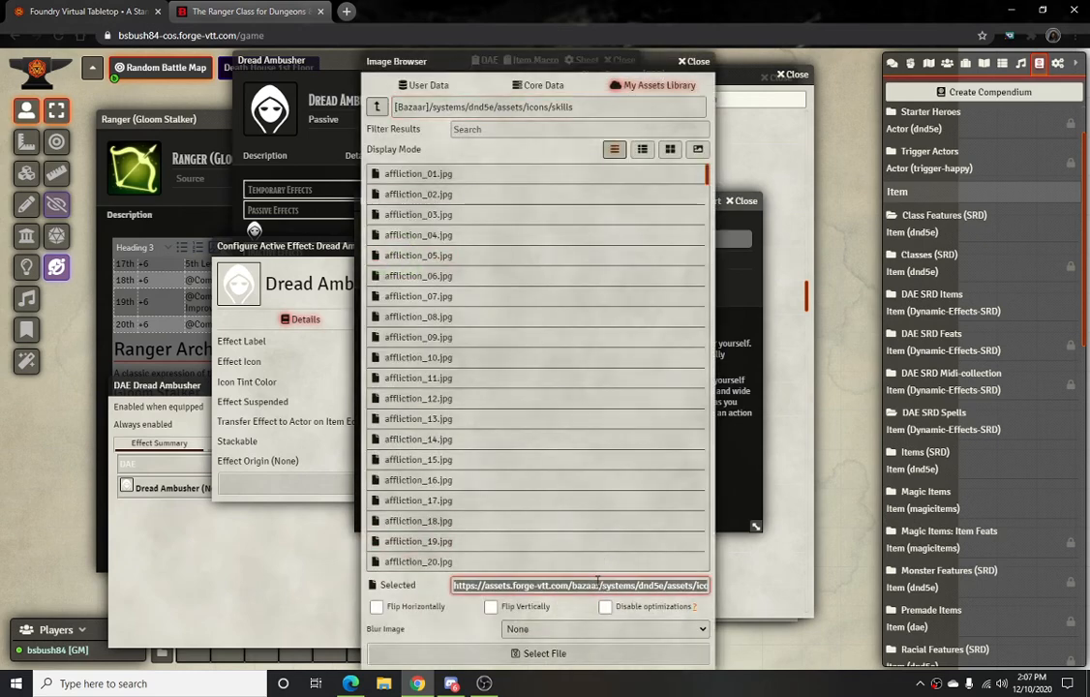
click(691, 62)
click(737, 202)
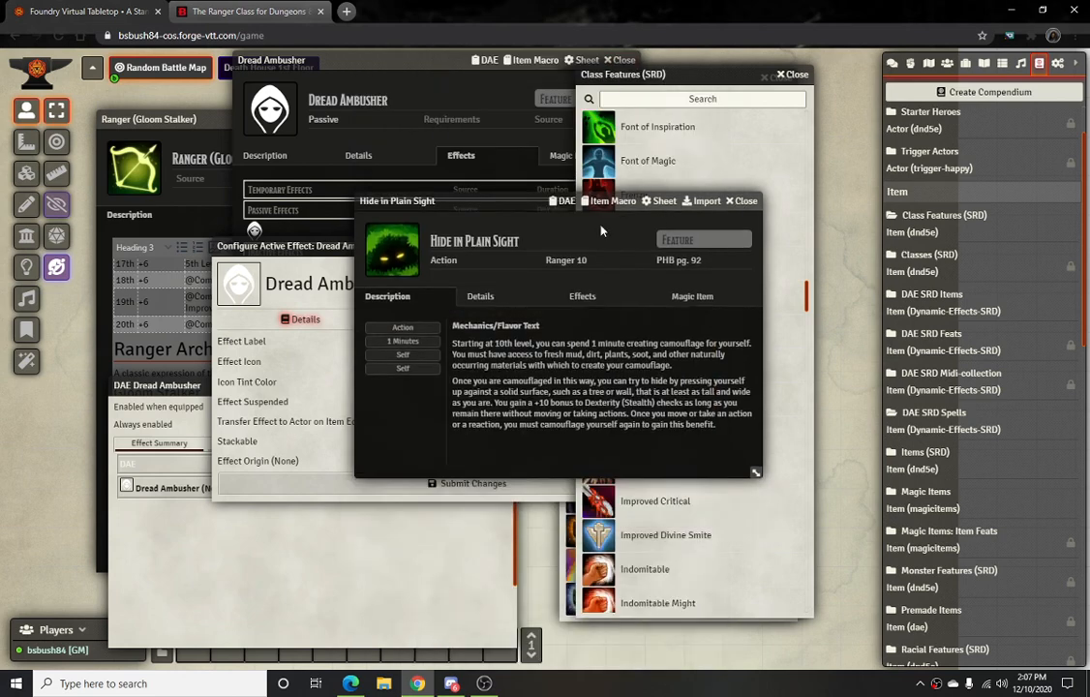
Replace the Dread Ambusher effect's icon path with the copied green_18.jpg address
triple_click(529, 362)
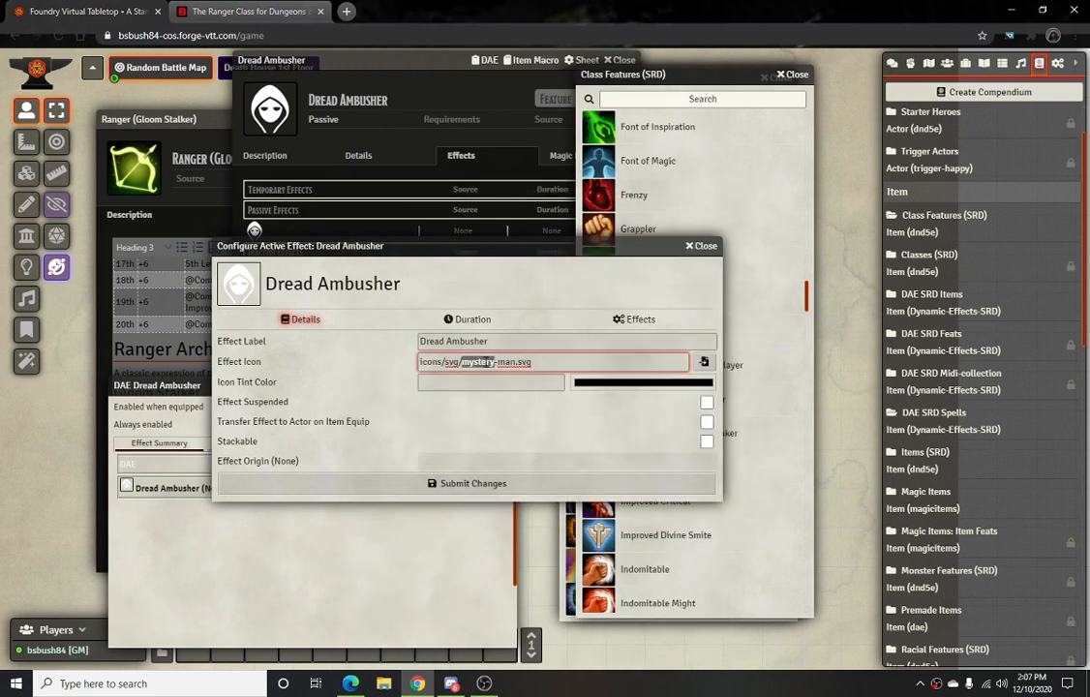
text(https://assets.forge-vtt.com/bazaar/systems/dnd5e/assets/icons/skills/green_18.jpg)
click(534, 289)
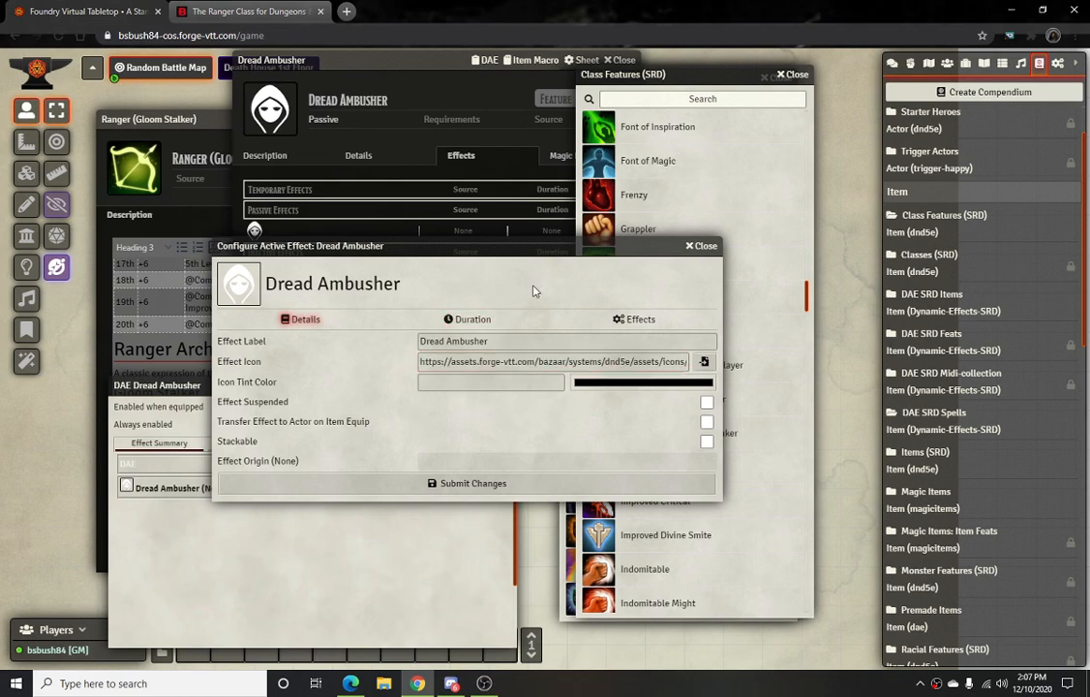
Set the Dread Ambusher effect's duration to 1 round
click(466, 321)
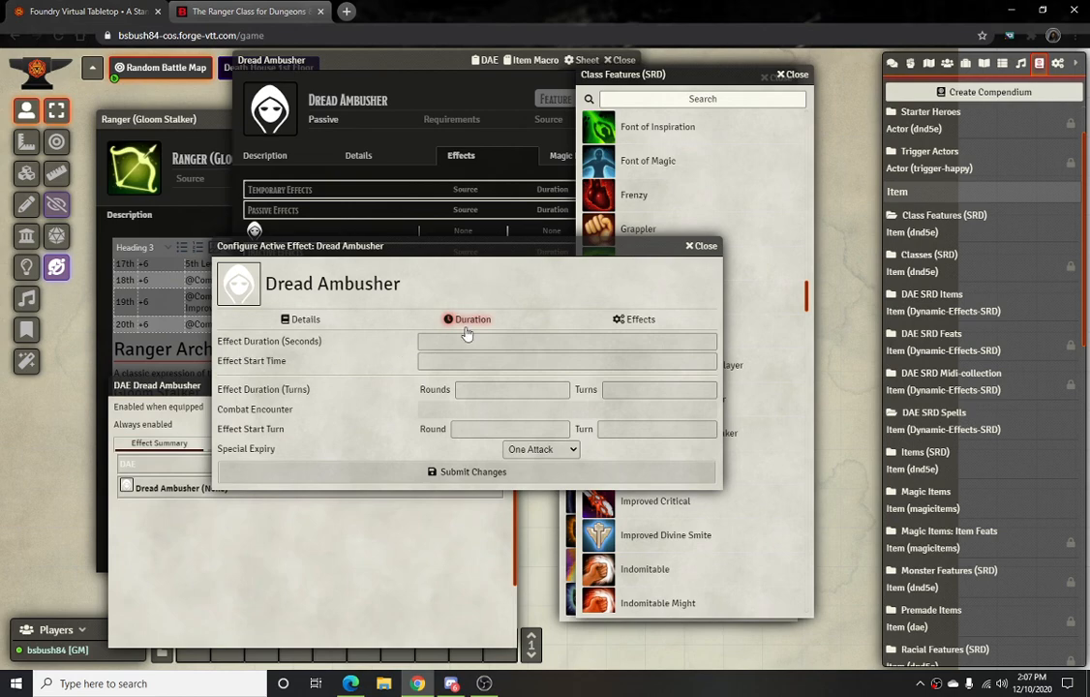
click(490, 394)
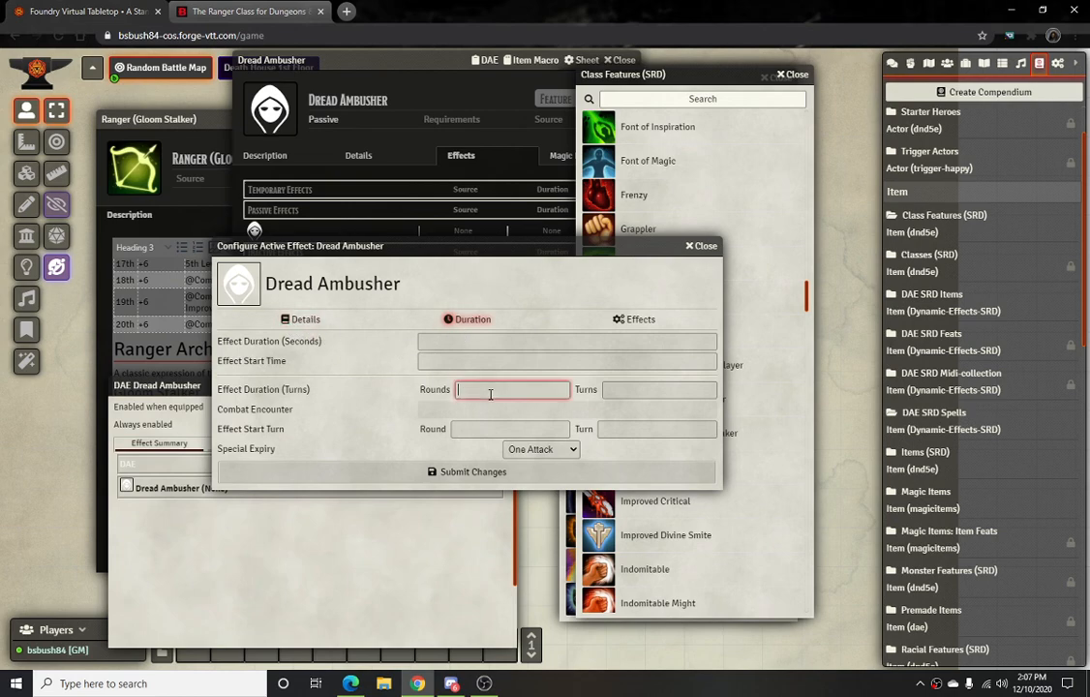
text(1)
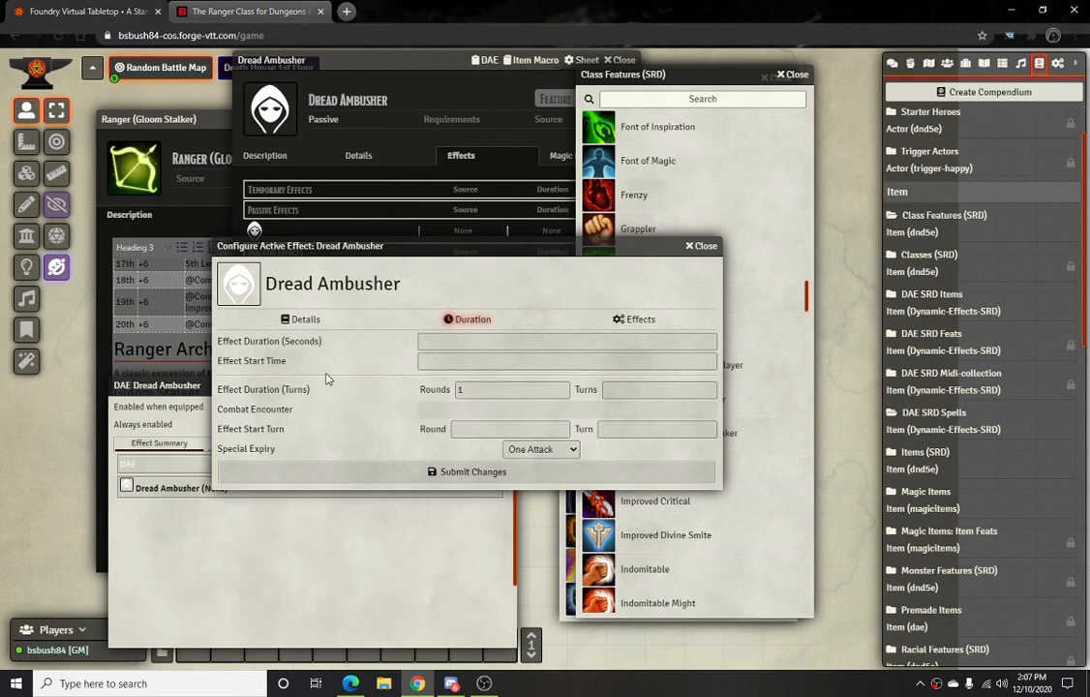
Add a second attribute change to the effect with the key Attributes Movement Walk, mode Add and value 10
click(634, 318)
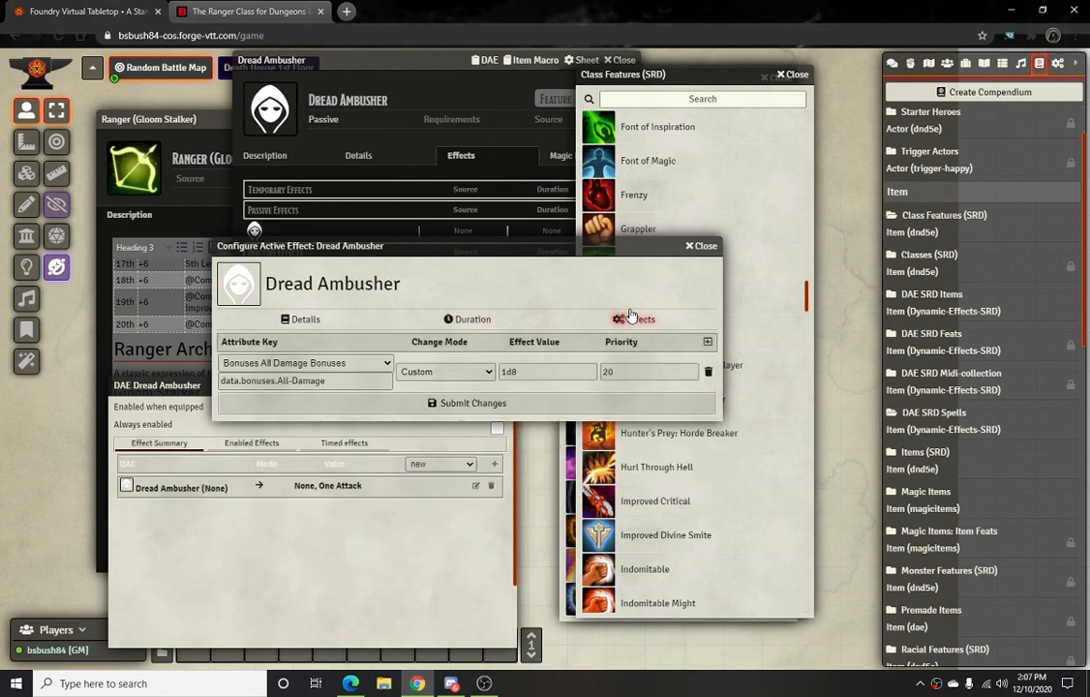
click(708, 342)
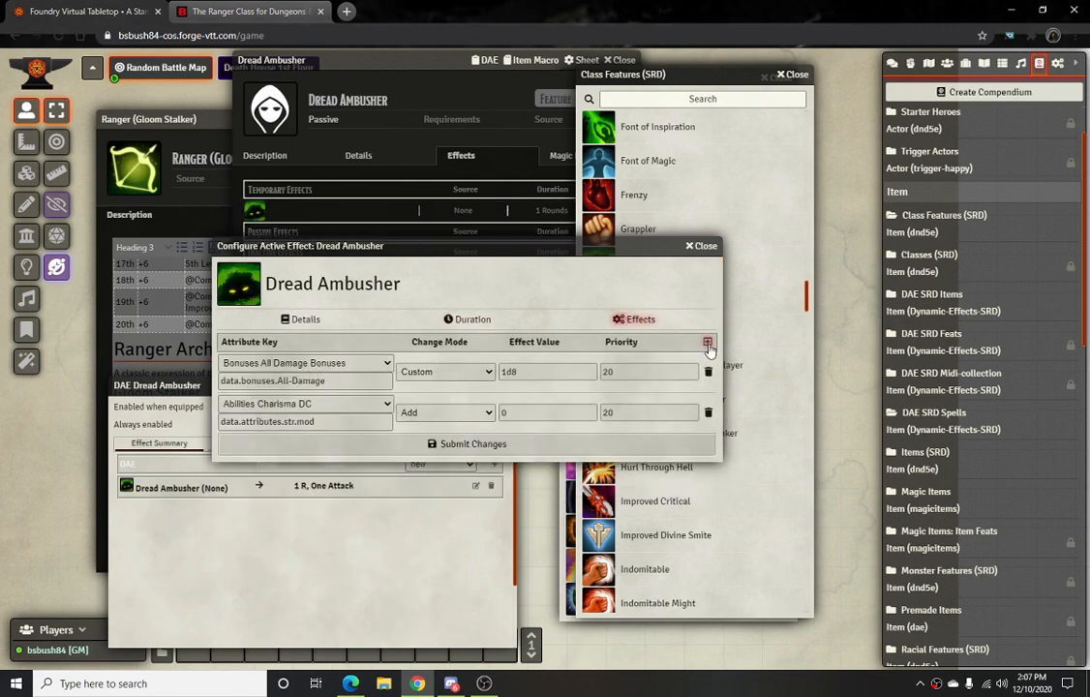
click(379, 408)
scroll(354, 464, down, 4)
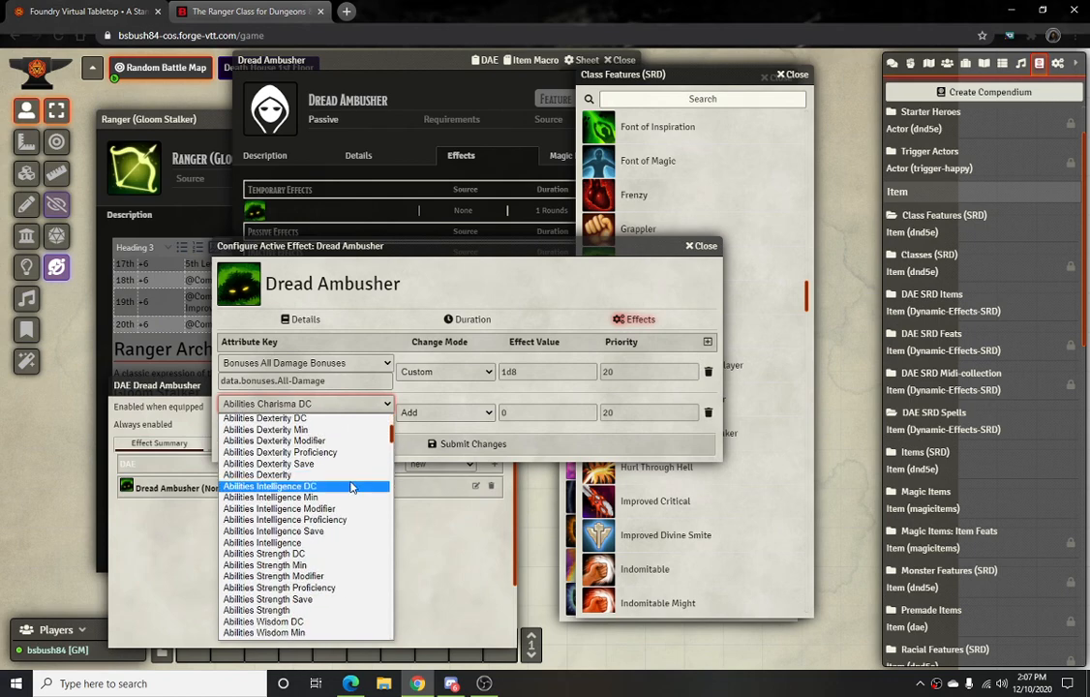
scroll(351, 487, down, 2)
scroll(354, 499, down, 3)
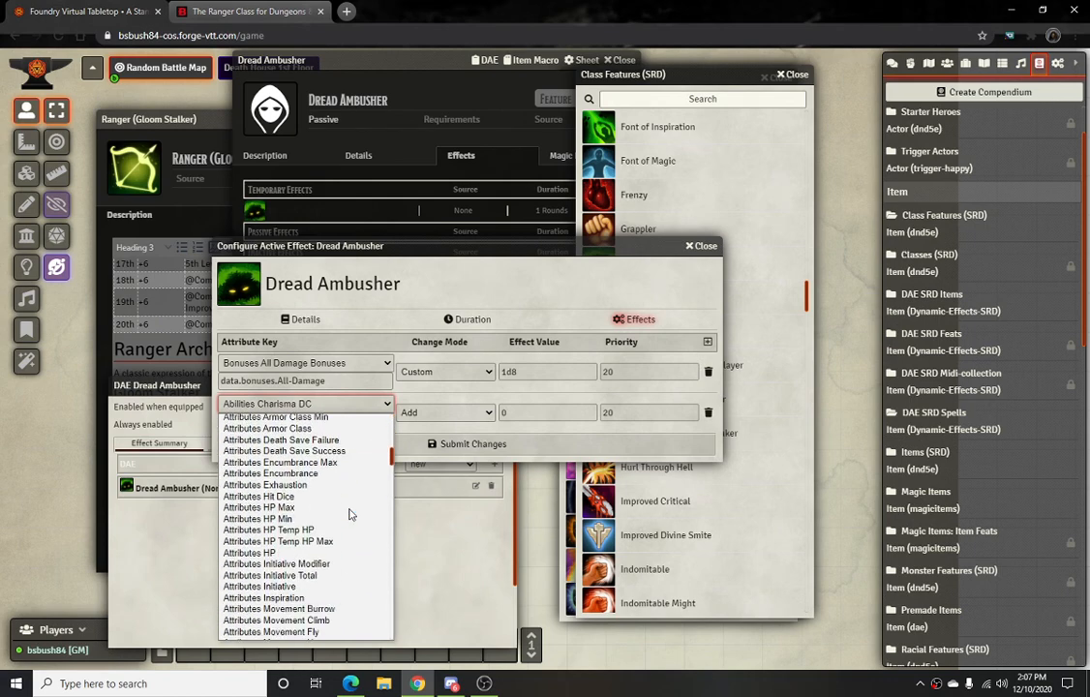
scroll(354, 531, down, 3)
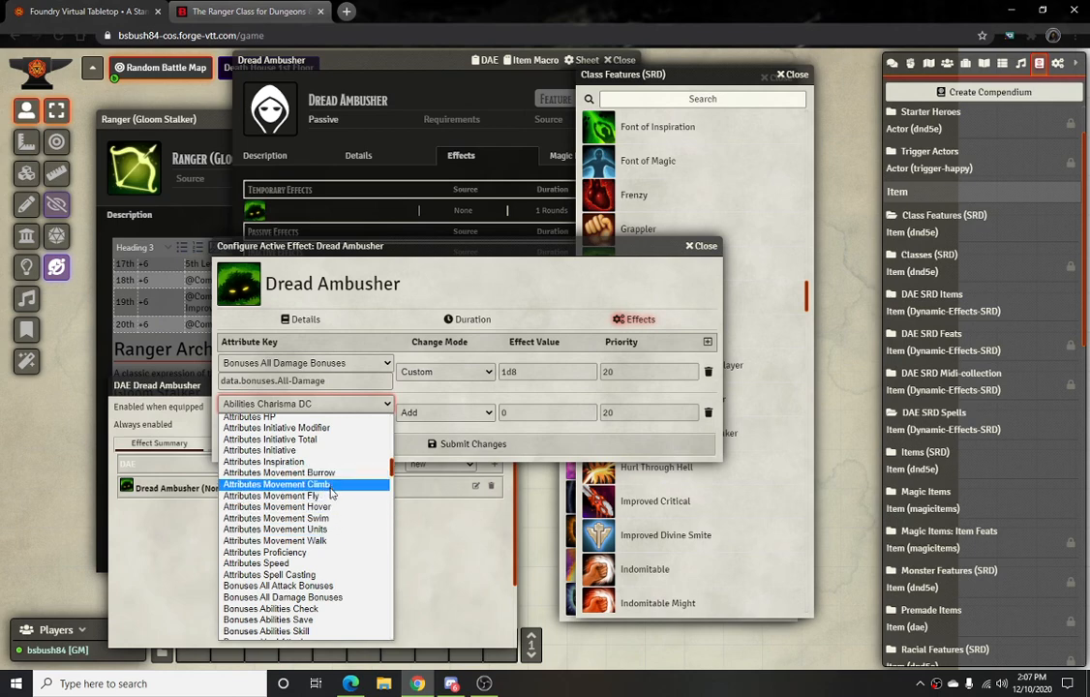
click(331, 541)
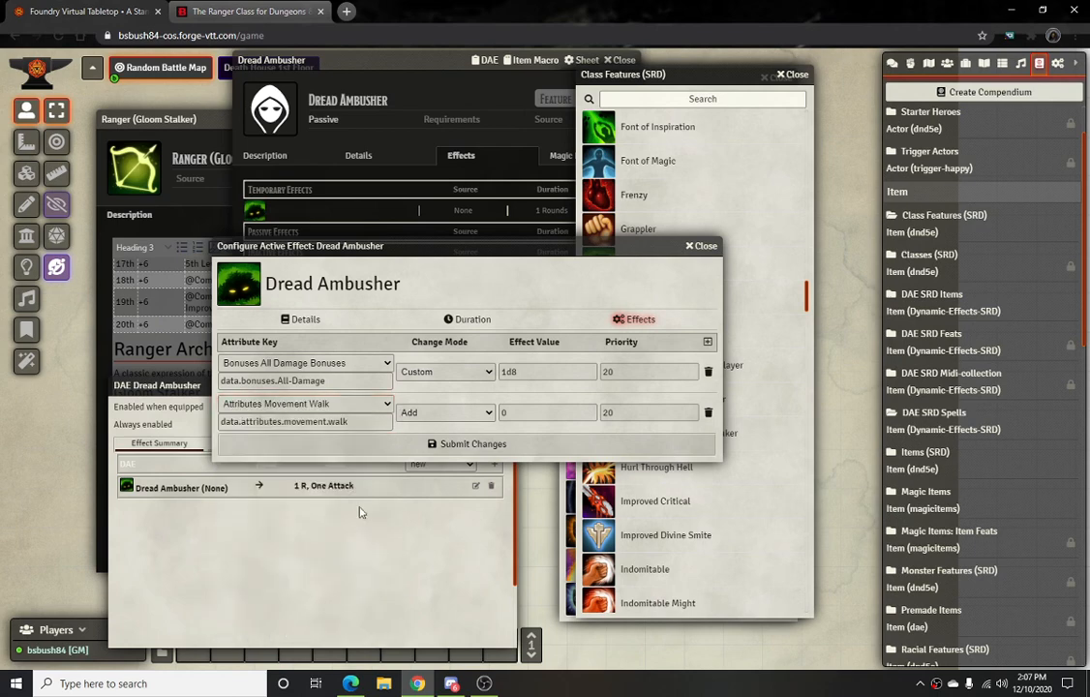
click(537, 413)
text(10)
click(520, 292)
drag(438, 248, 470, 293)
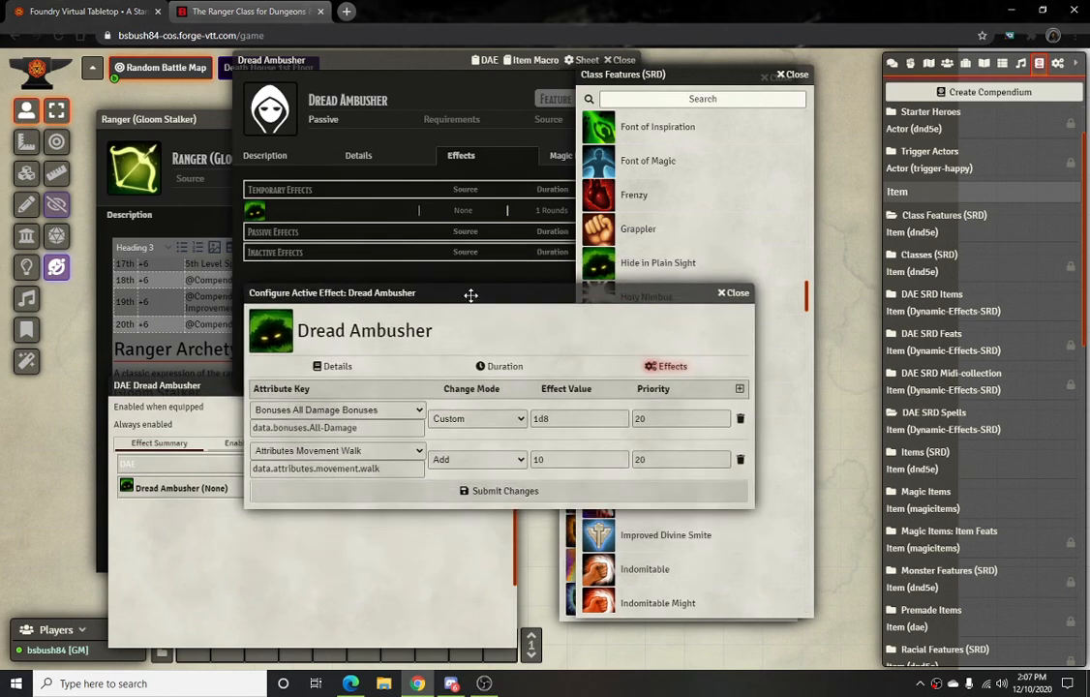
Review the Dread Ambusher description against the effect's settings and submit the active effect's changes
click(279, 156)
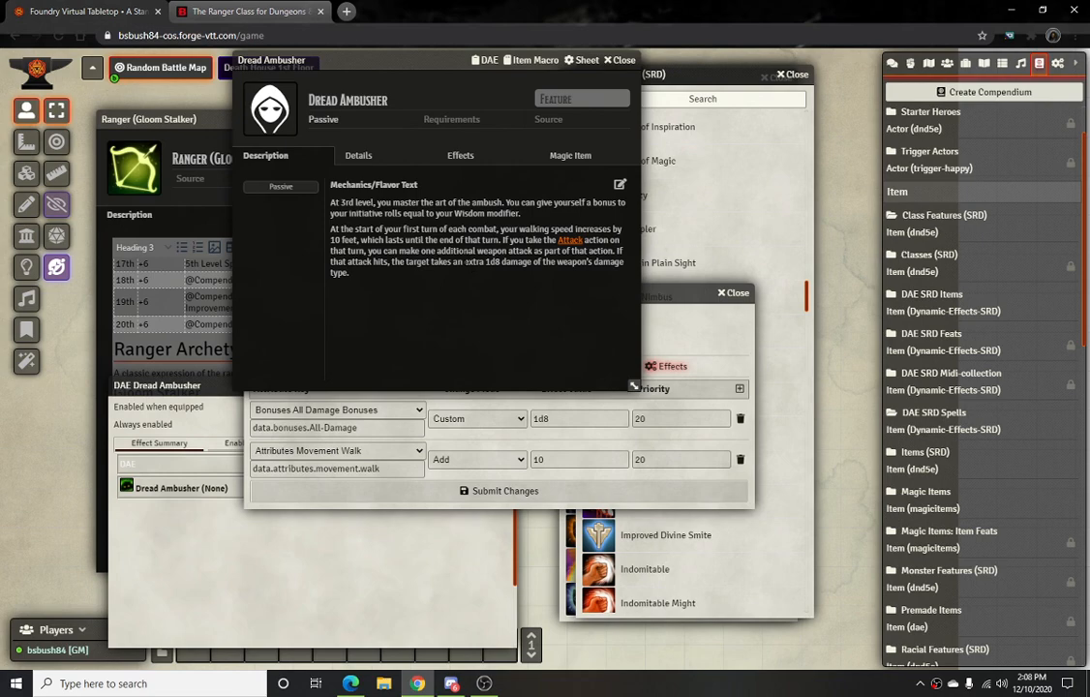
click(665, 294)
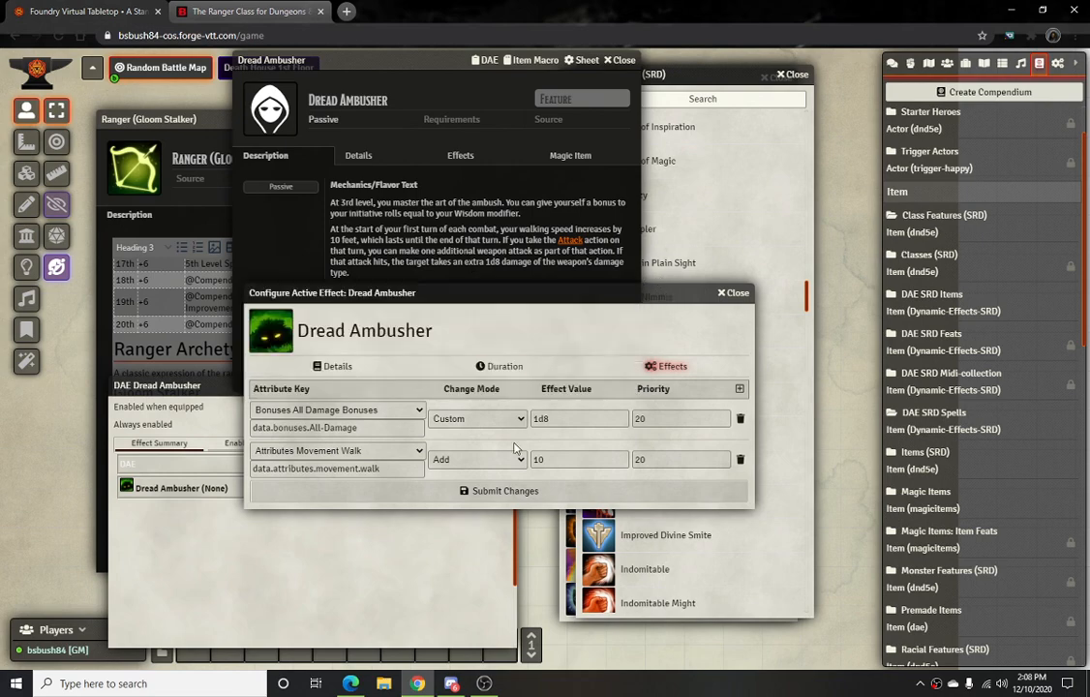
click(522, 492)
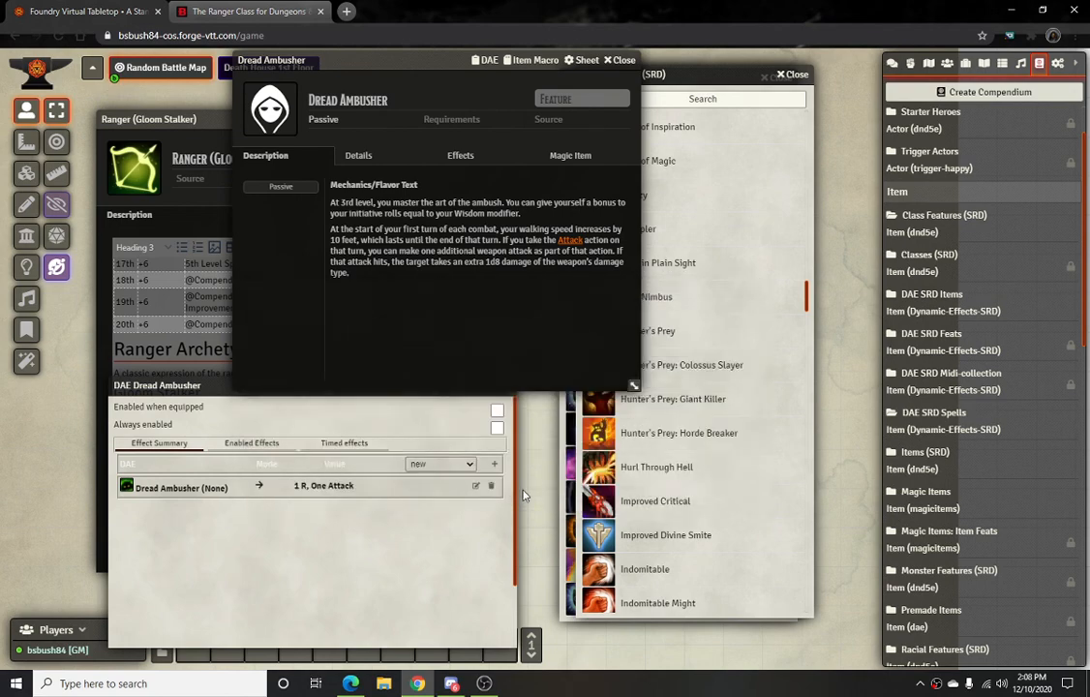
Set the Dread Ambusher feature's image to the copied green_18.jpg address and check its effects list and description
click(279, 114)
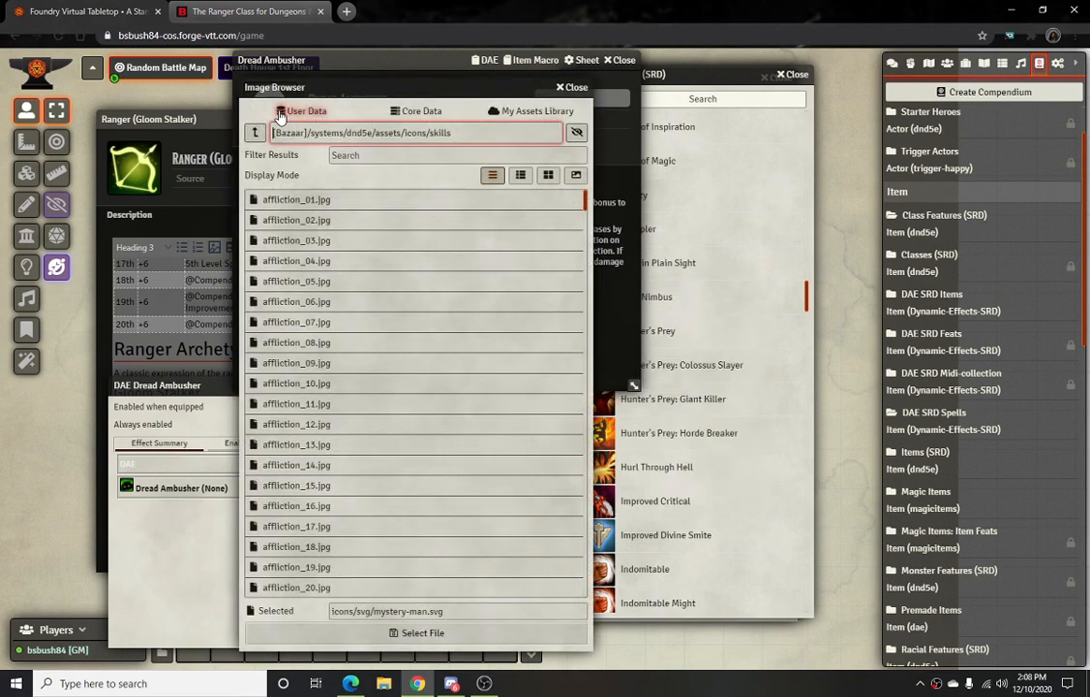
triple_click(422, 610)
text(https://assets.forge-vtt.com/bazaar/systems/dnd5e/assets/icons/skills/green_20.jpg)
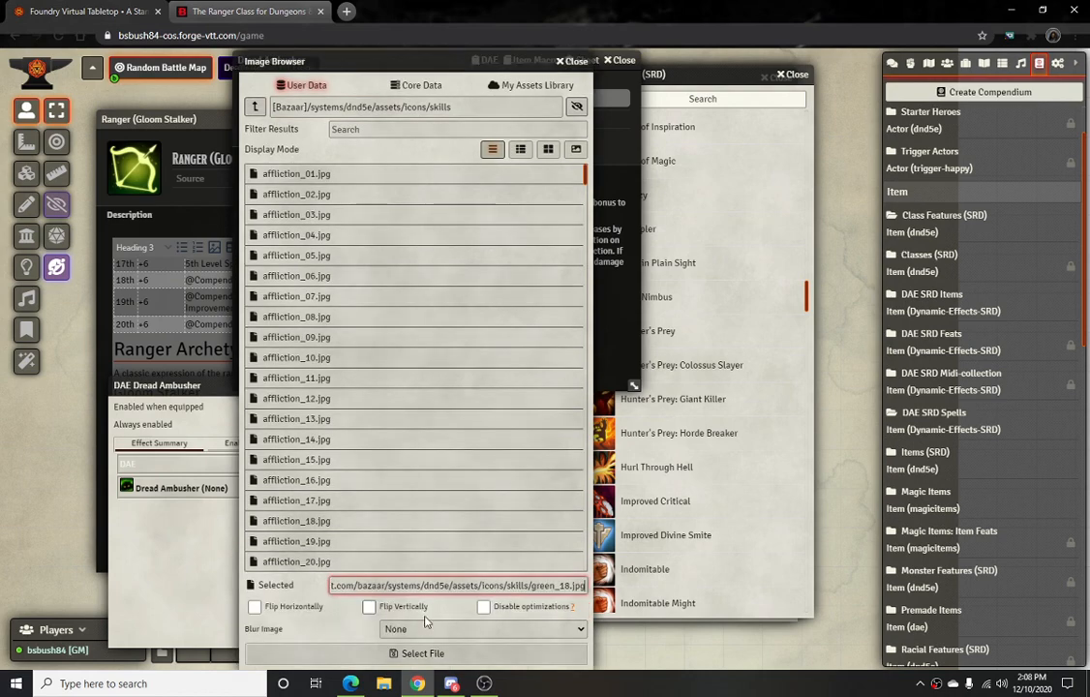
click(445, 653)
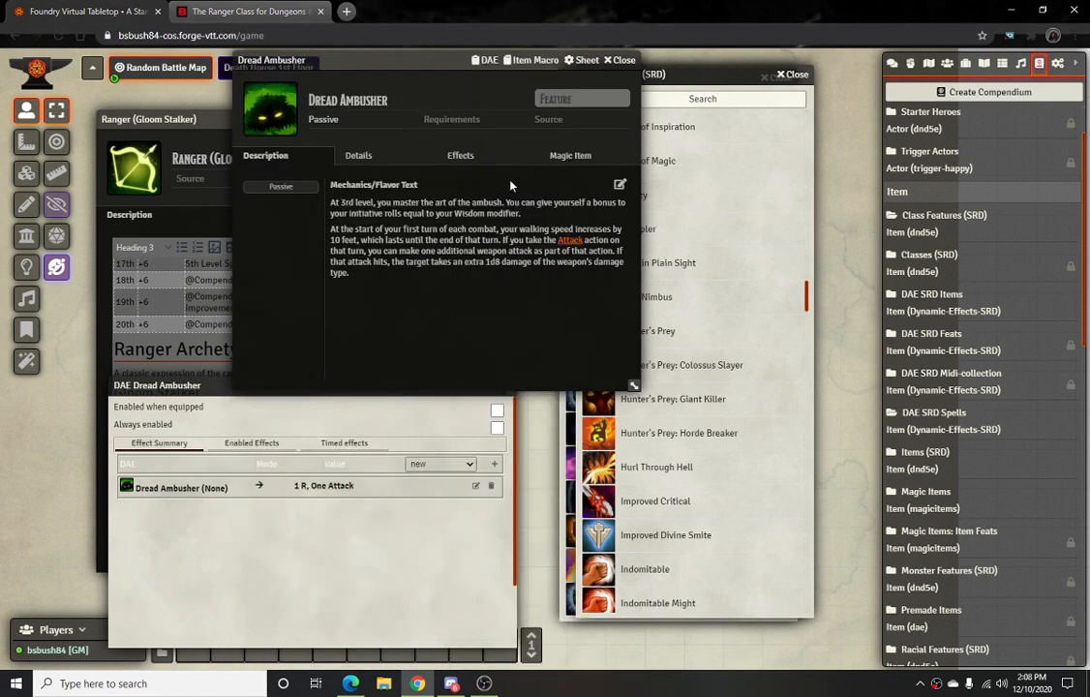
click(489, 157)
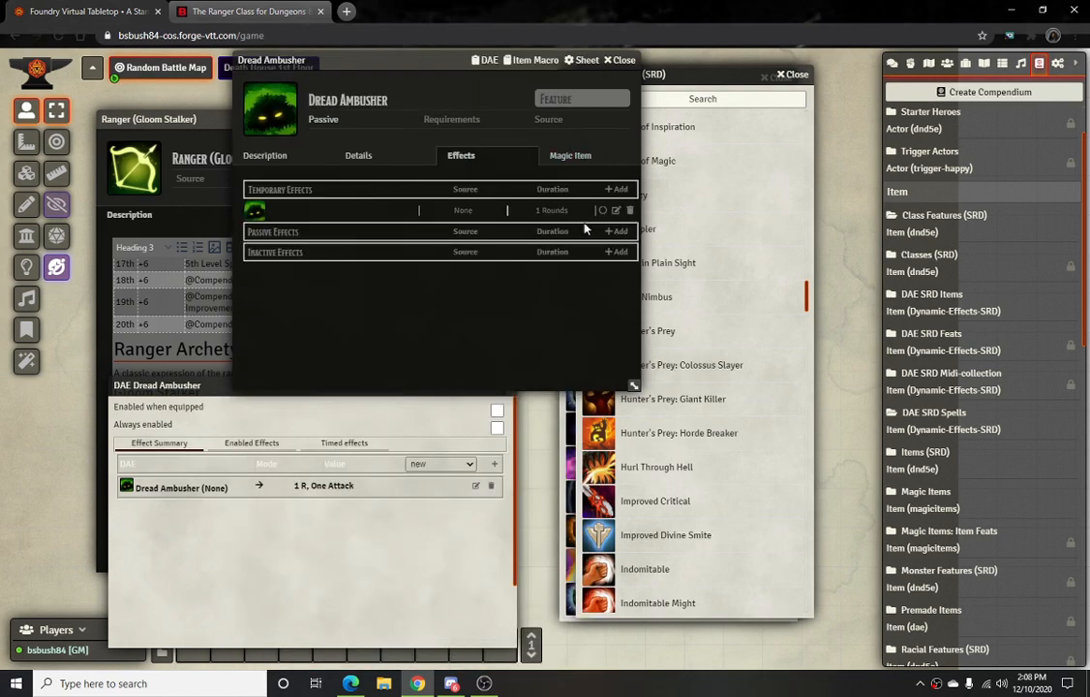
click(248, 153)
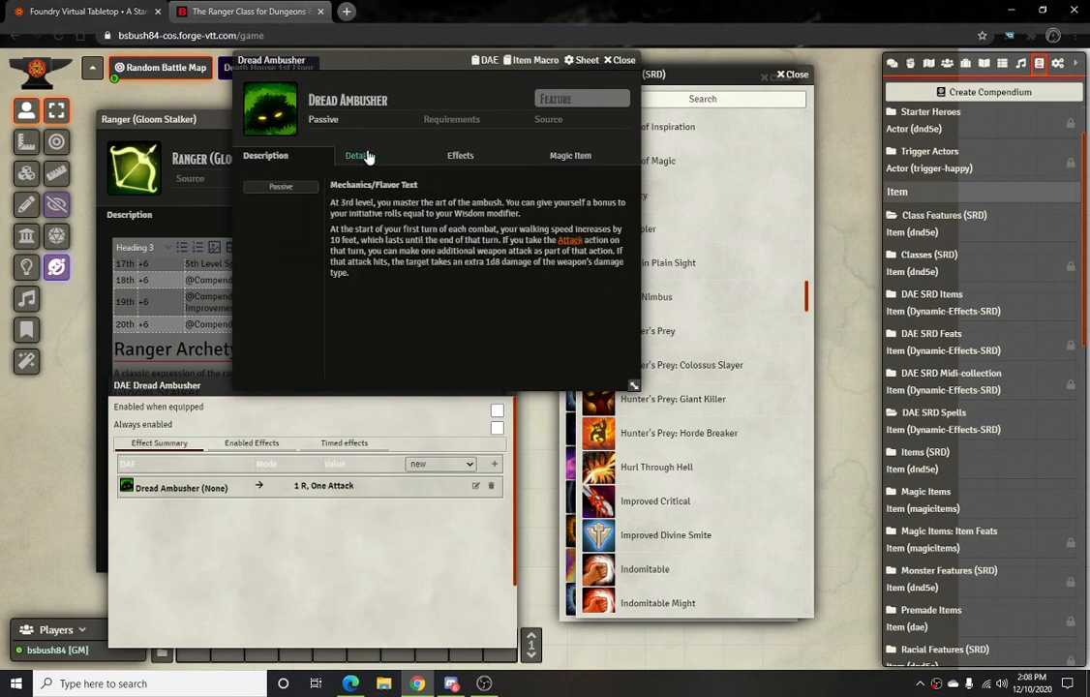
Check the Dread Ambusher feature's details and description, and close the feature along with its DAE effects window
click(368, 156)
click(259, 157)
click(621, 61)
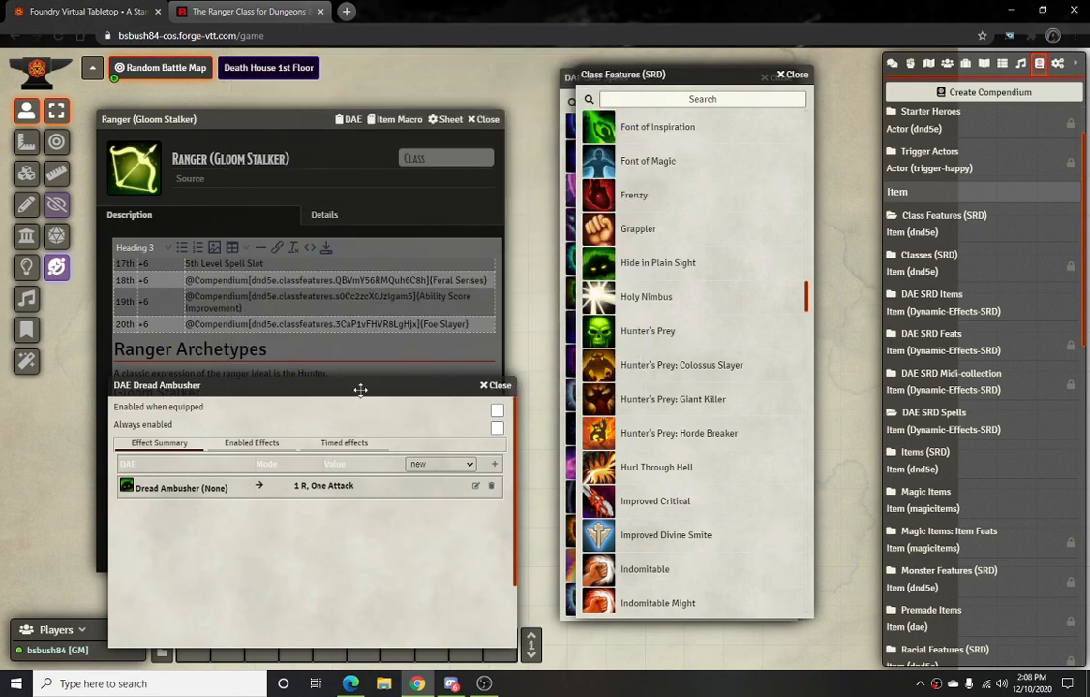
click(501, 391)
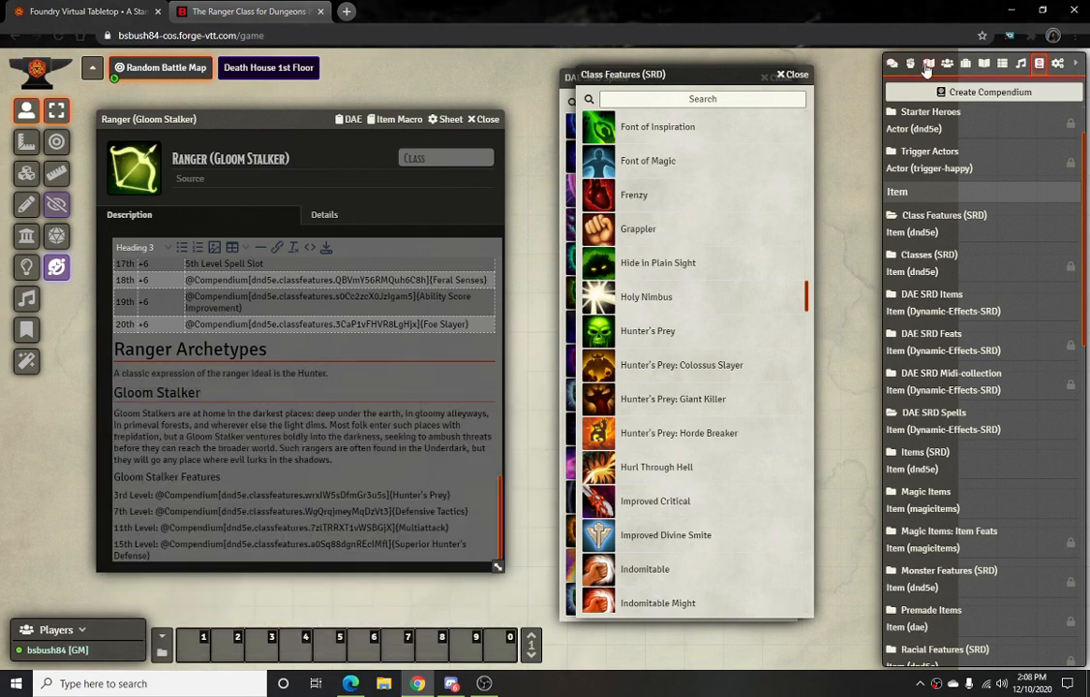
Show the items directory and copy the two Umbral Sight description paragraphs from the D&D Beyond ranger page
click(965, 63)
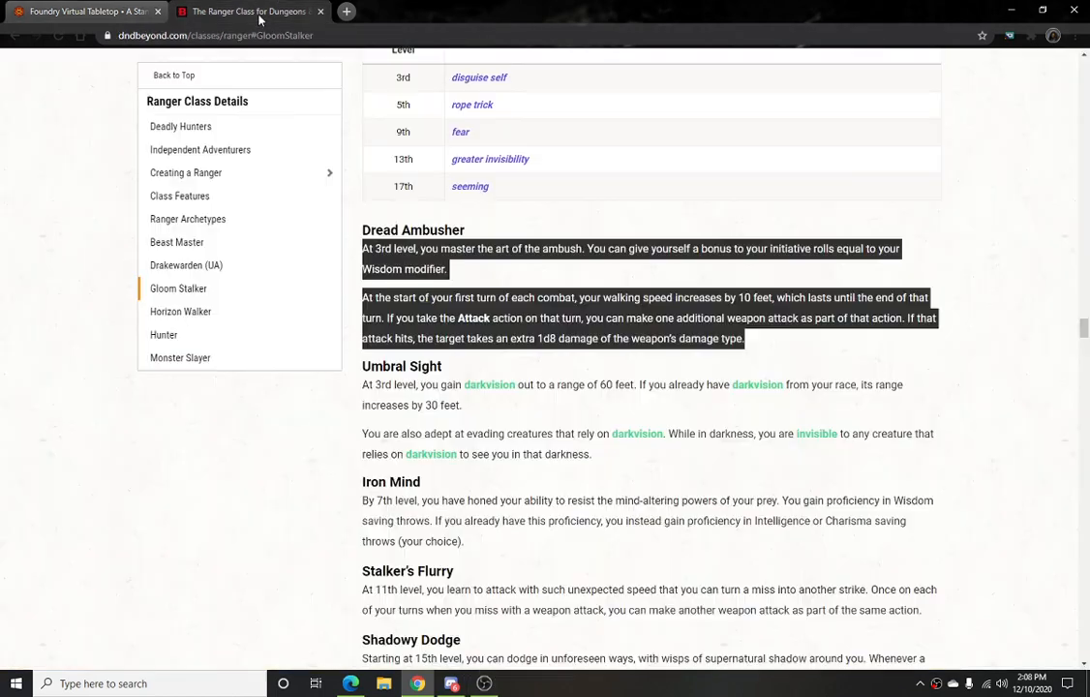
click(237, 12)
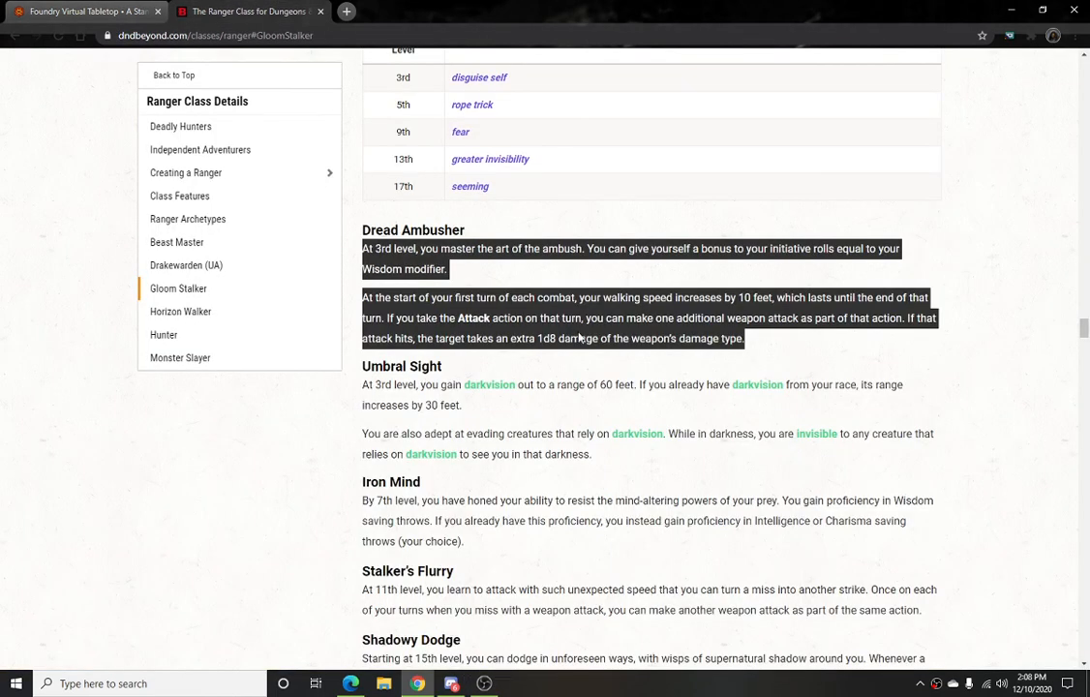
click(513, 418)
drag(608, 457, 362, 384)
key(ctrl+c)
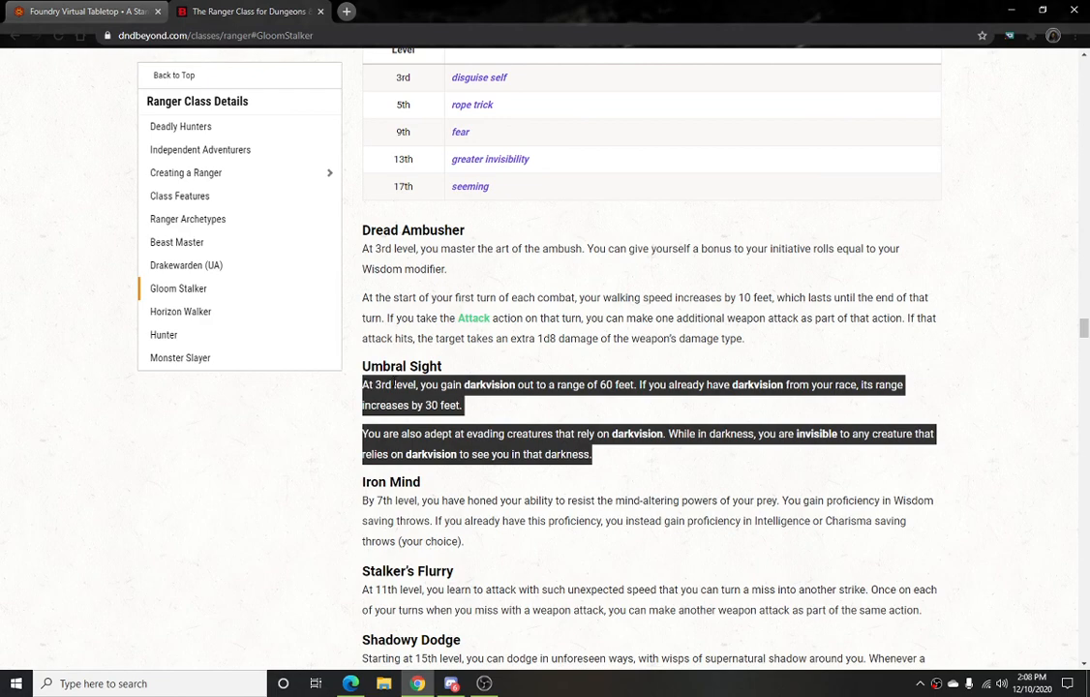
Create a new Feature item named Umbral Sight in the Gloom Stalker folder in Foundry
click(87, 11)
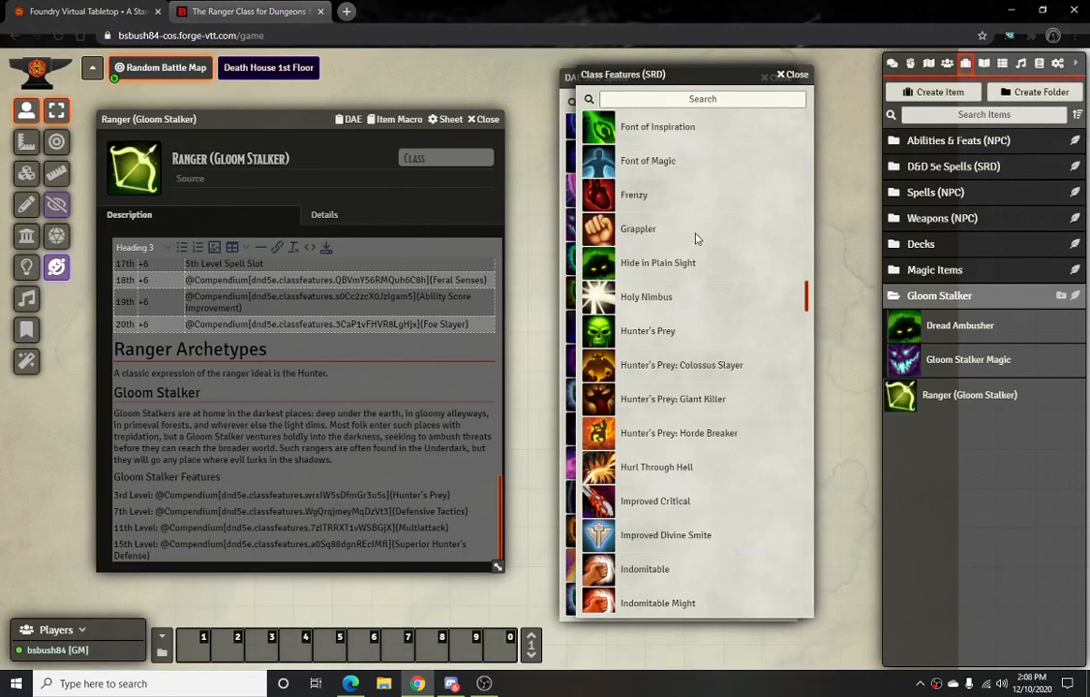
click(1062, 296)
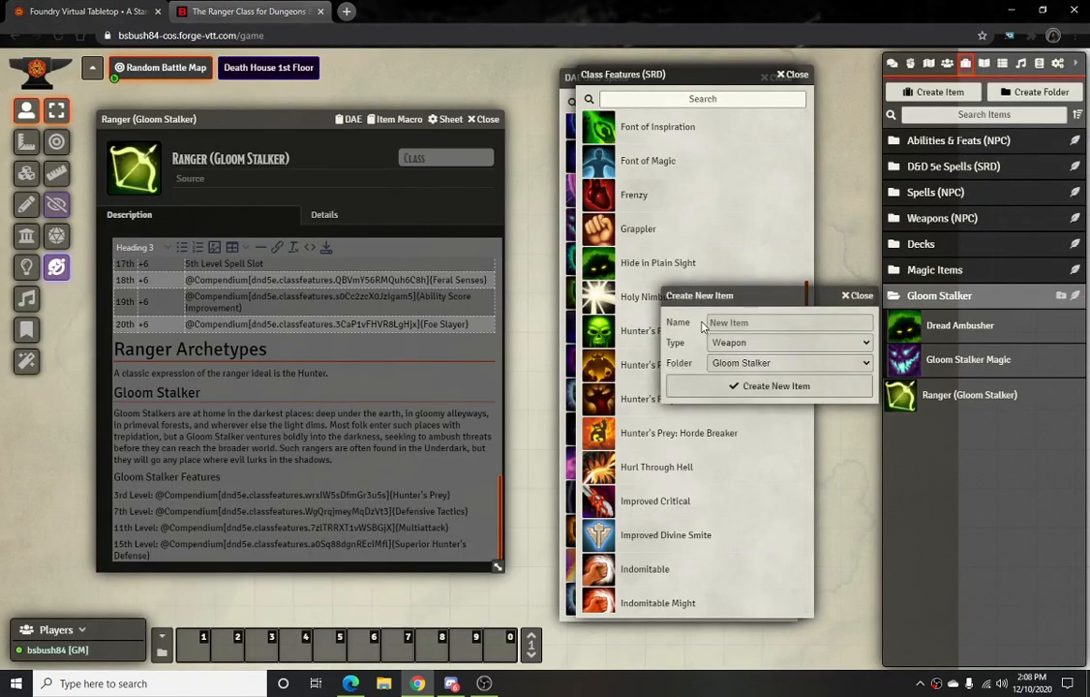
text(Umb)
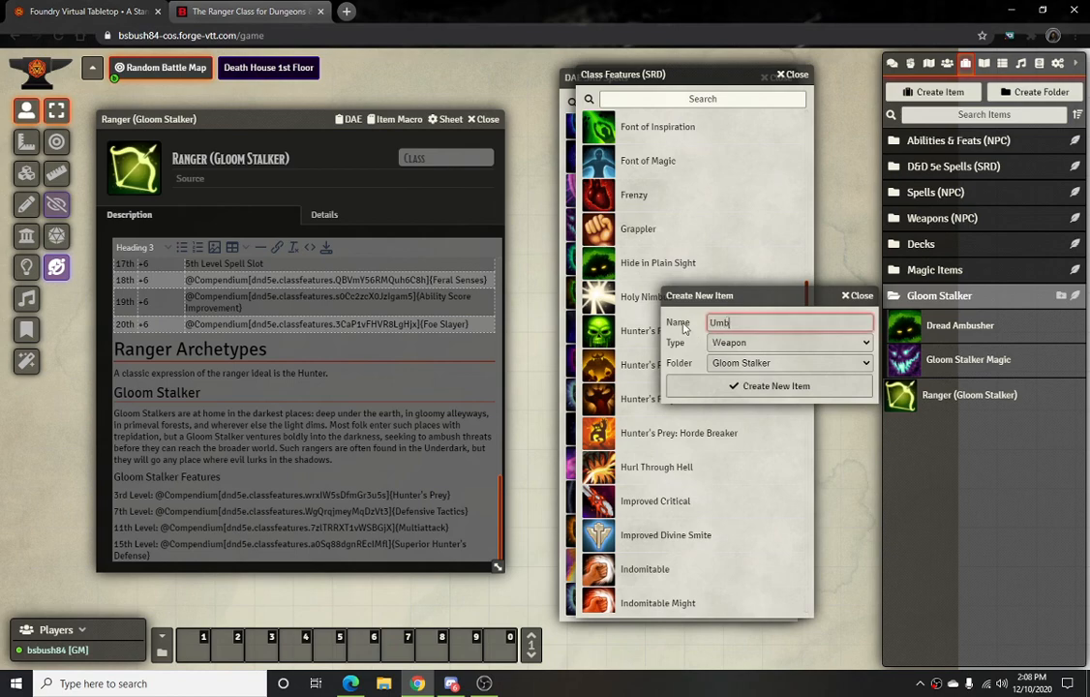
text(ral Sight)
click(775, 342)
click(791, 492)
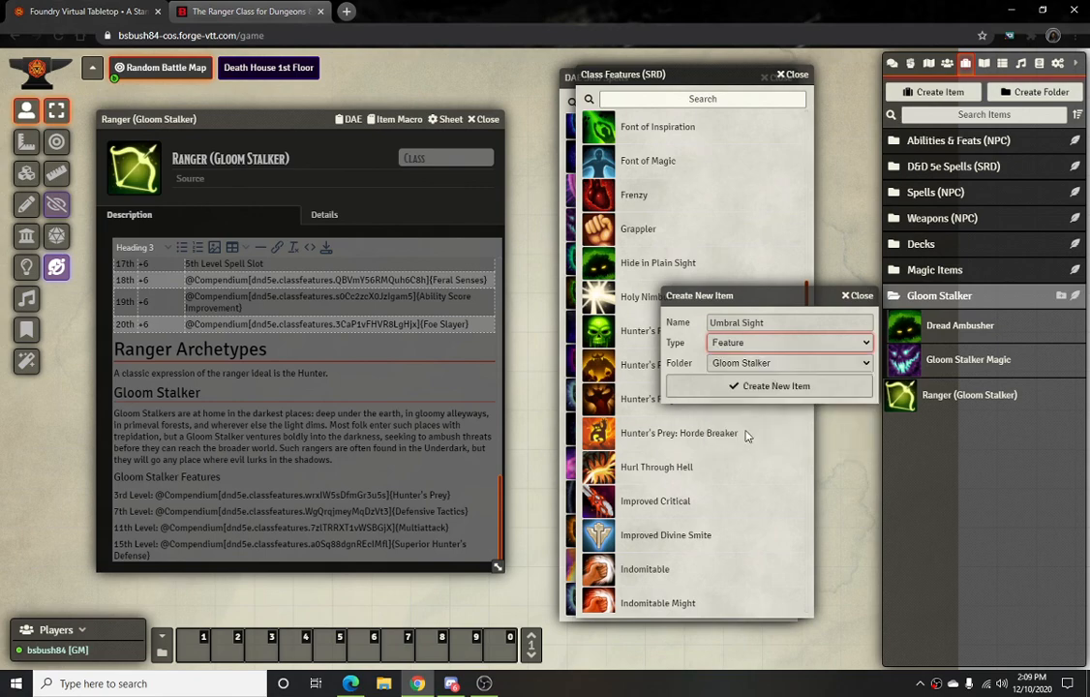
click(751, 388)
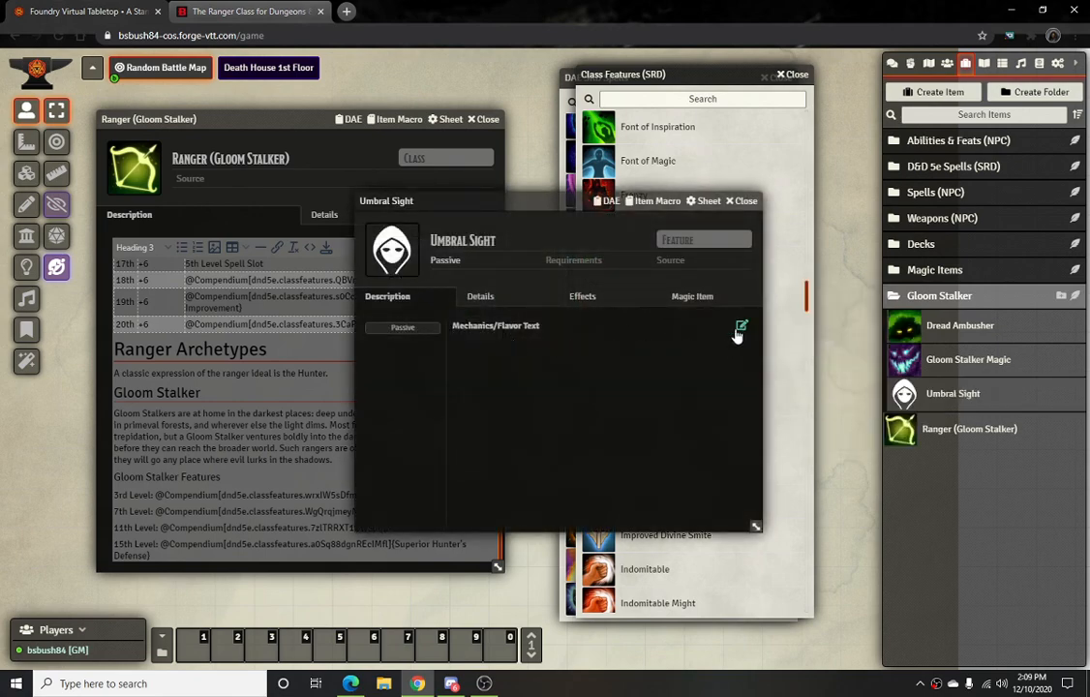
Paste the copied text into the Umbral Sight description and clear its formatting
click(740, 324)
key(ctrl+v)
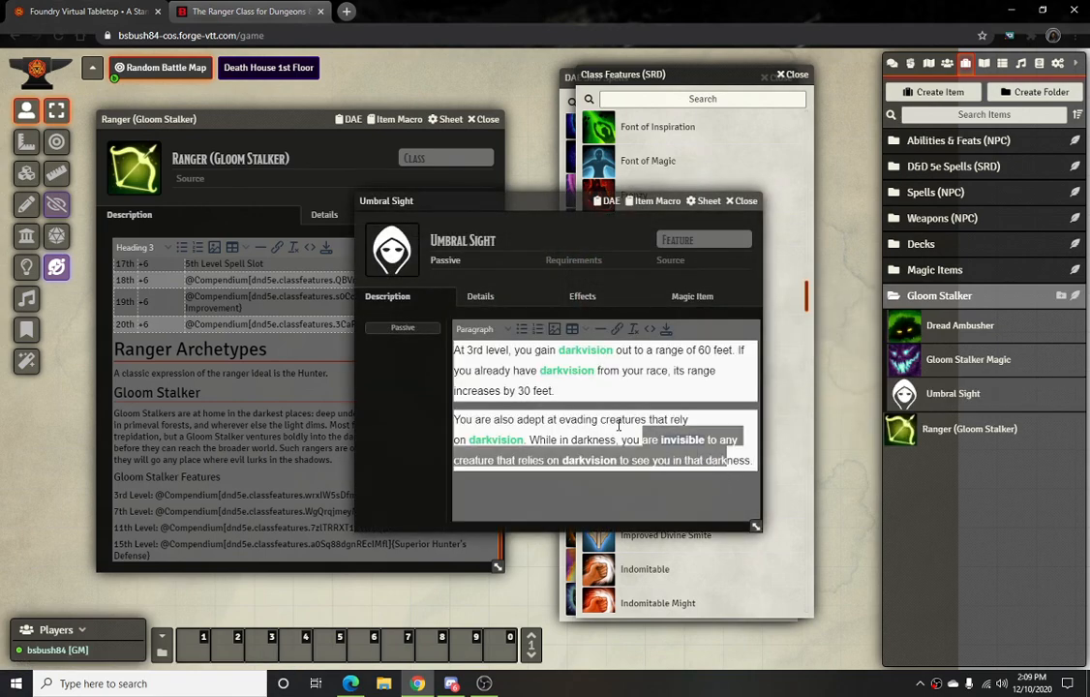
drag(705, 461, 779, 495)
click(660, 458)
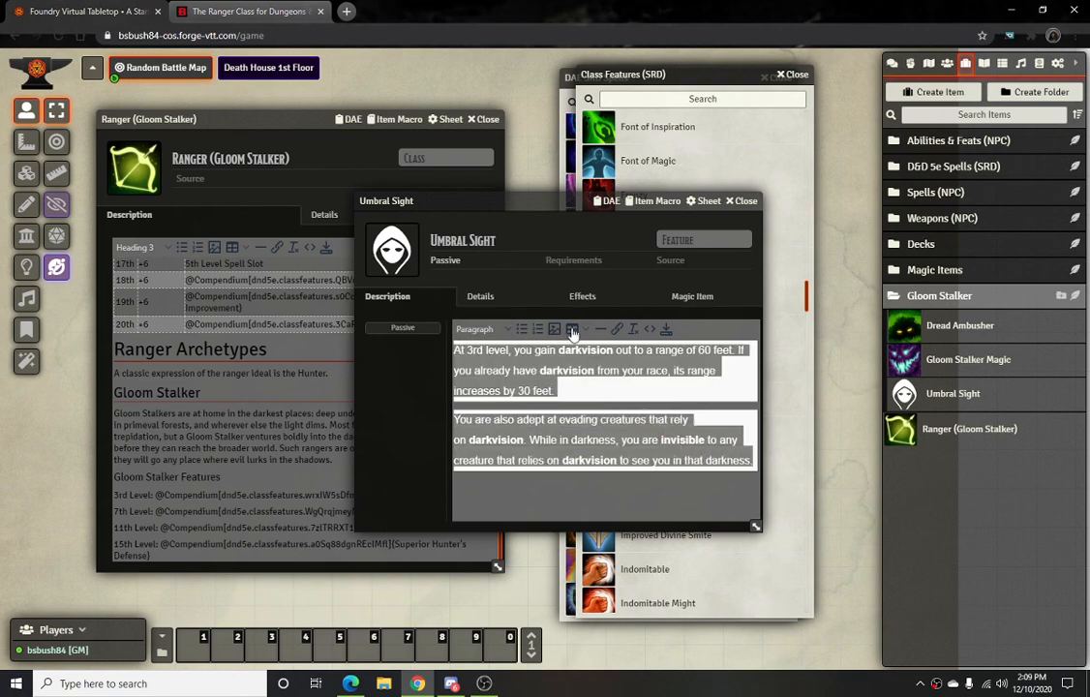
click(633, 330)
click(596, 421)
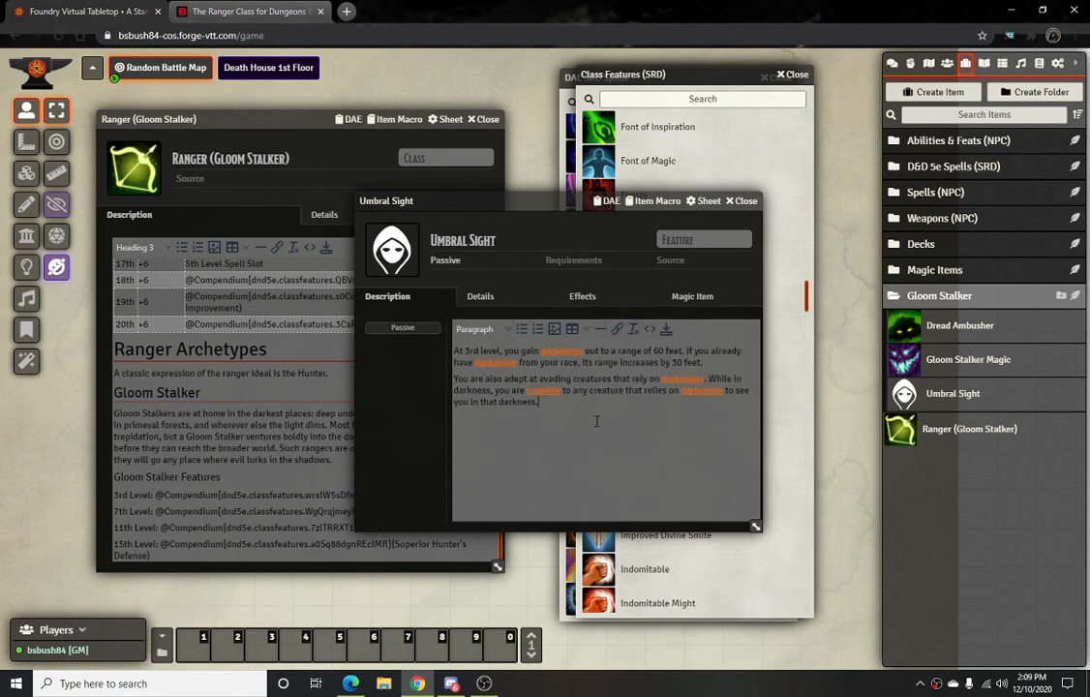
Check the linked words in the Umbral Sight description and search the Spells (SRD) compendium for "inv"
double_click(545, 391)
click(570, 405)
double_click(583, 350)
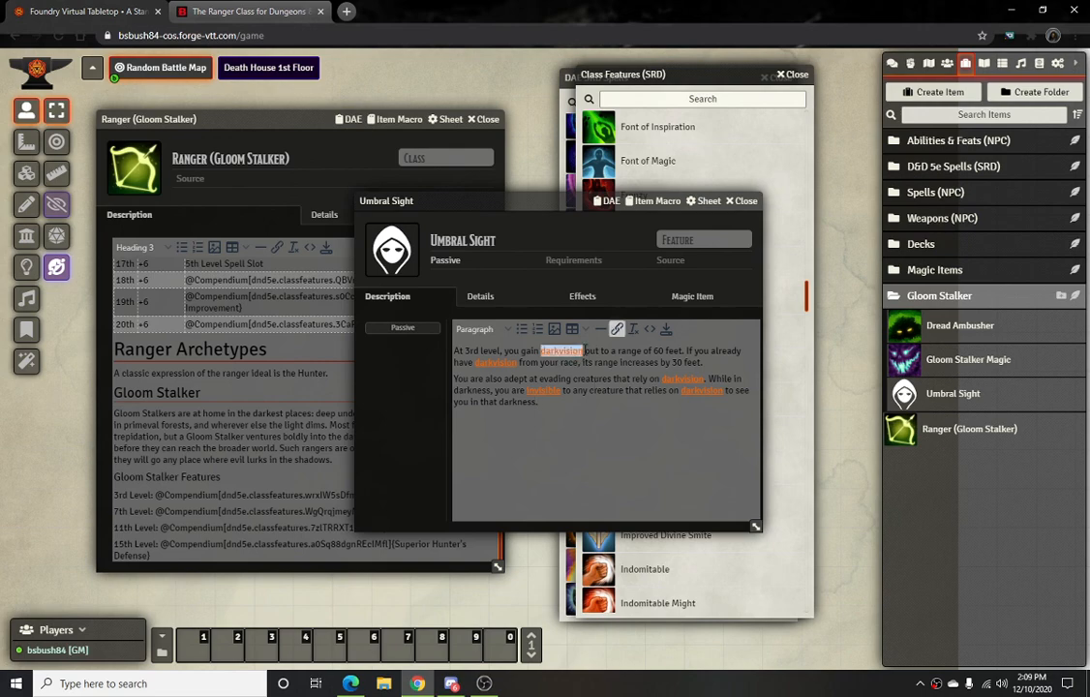
click(596, 407)
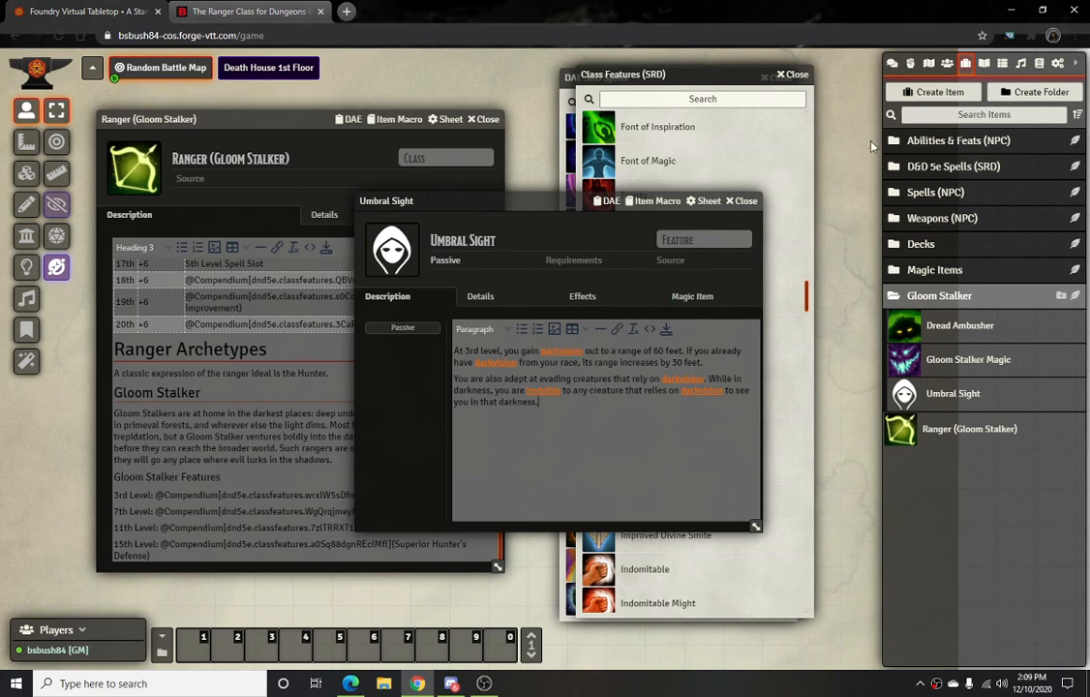
click(1040, 64)
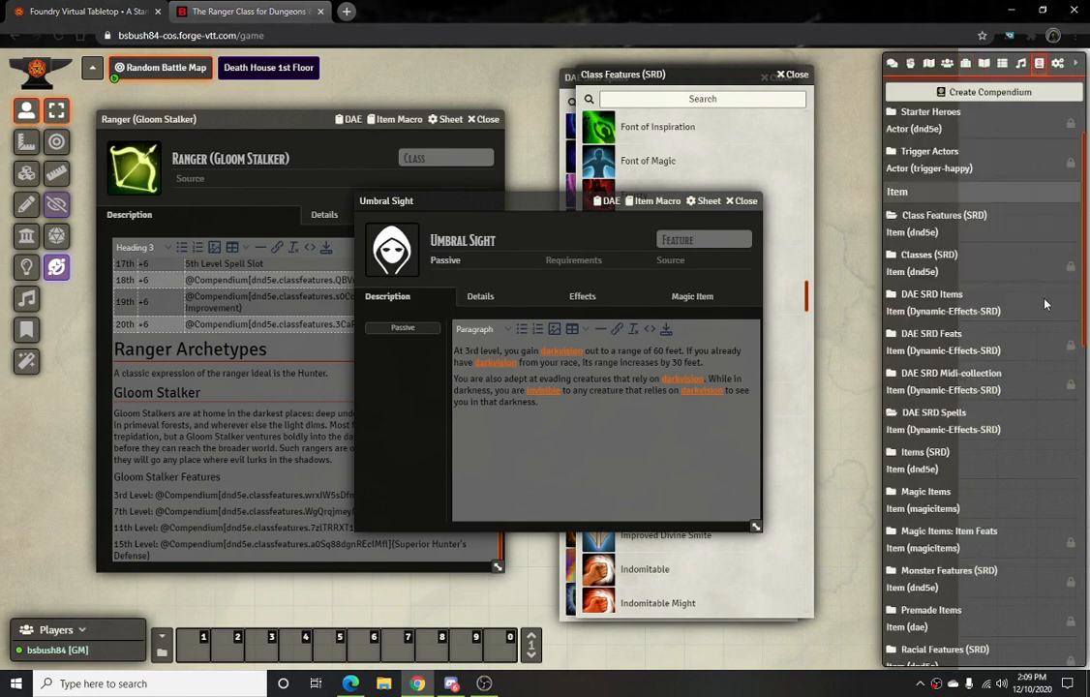
scroll(1028, 455, down, 2)
scroll(970, 503, down, 1)
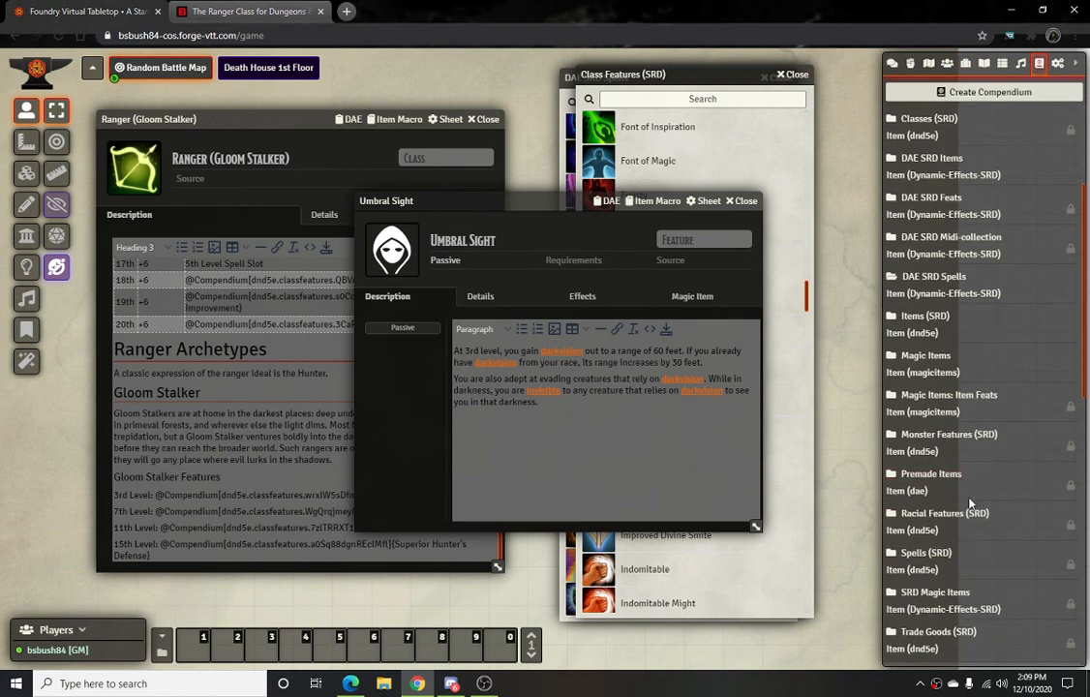
scroll(950, 523, down, 1)
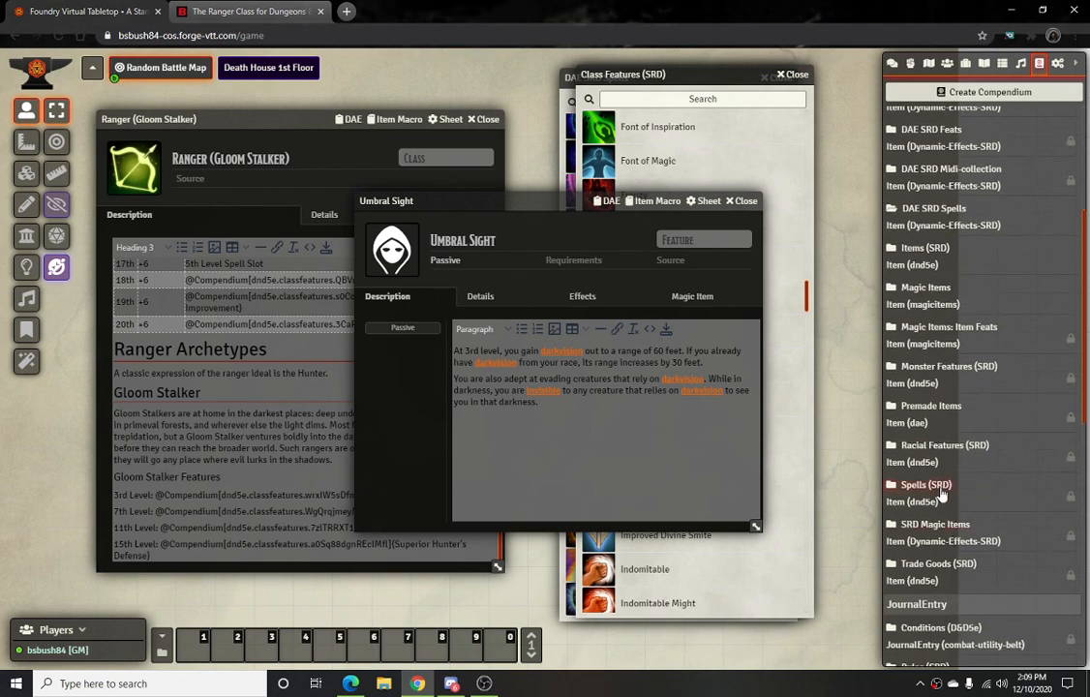
click(942, 493)
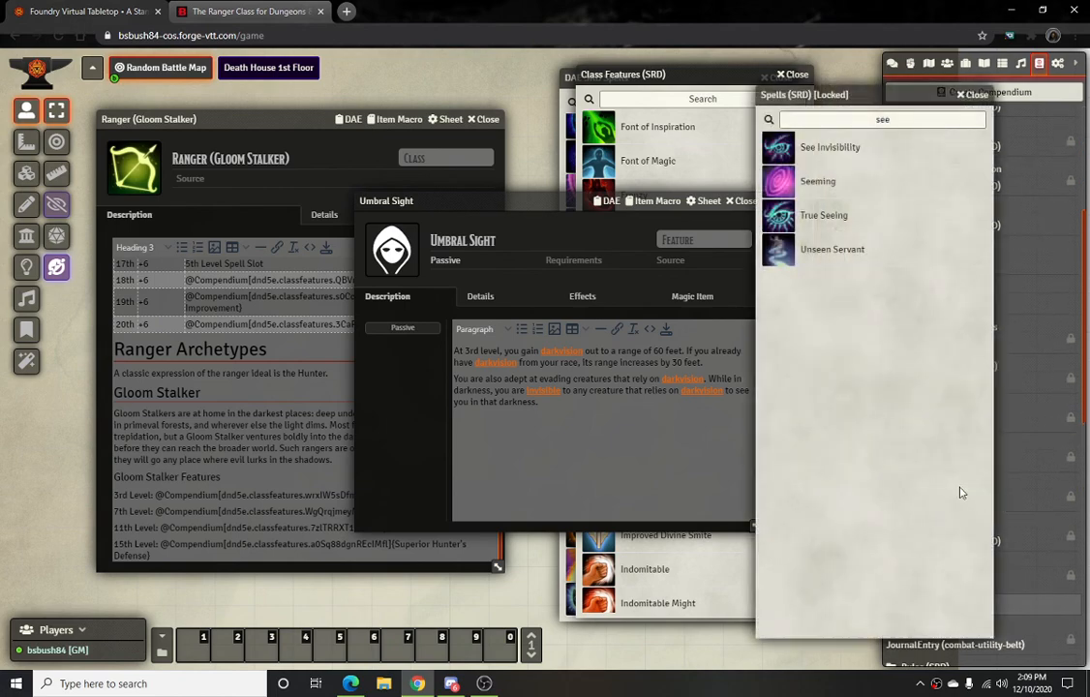
drag(909, 121, 854, 128)
text(inv)
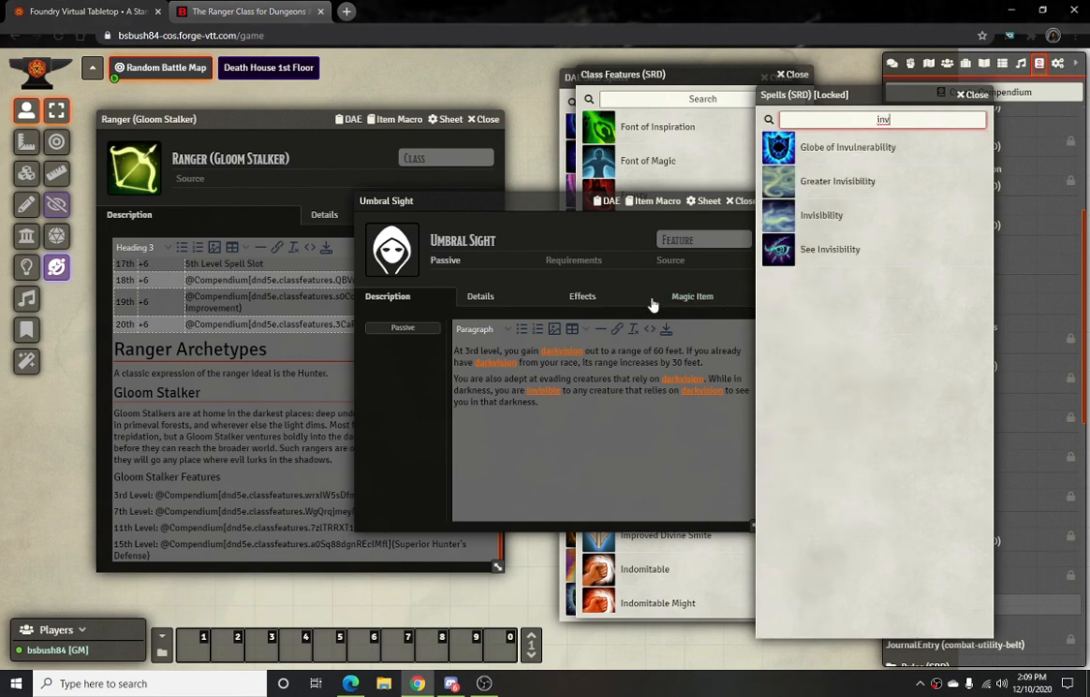
Replace the linked word "invisible" in the Umbral Sight description with a compendium link to the Invisibility spell
drag(555, 192, 497, 195)
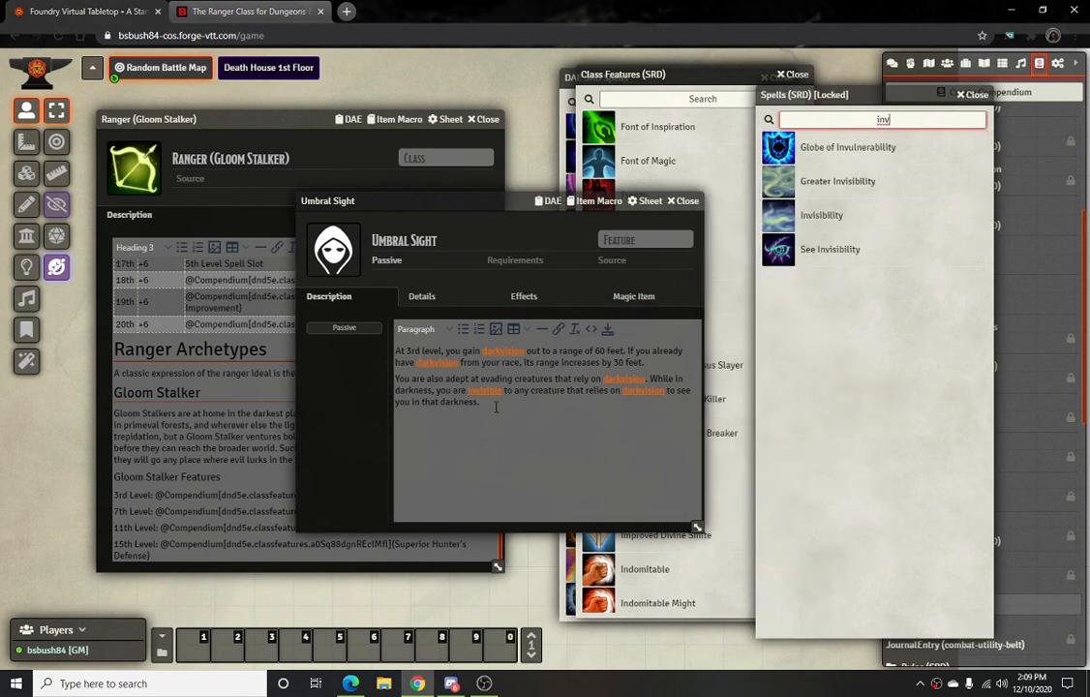
click(504, 418)
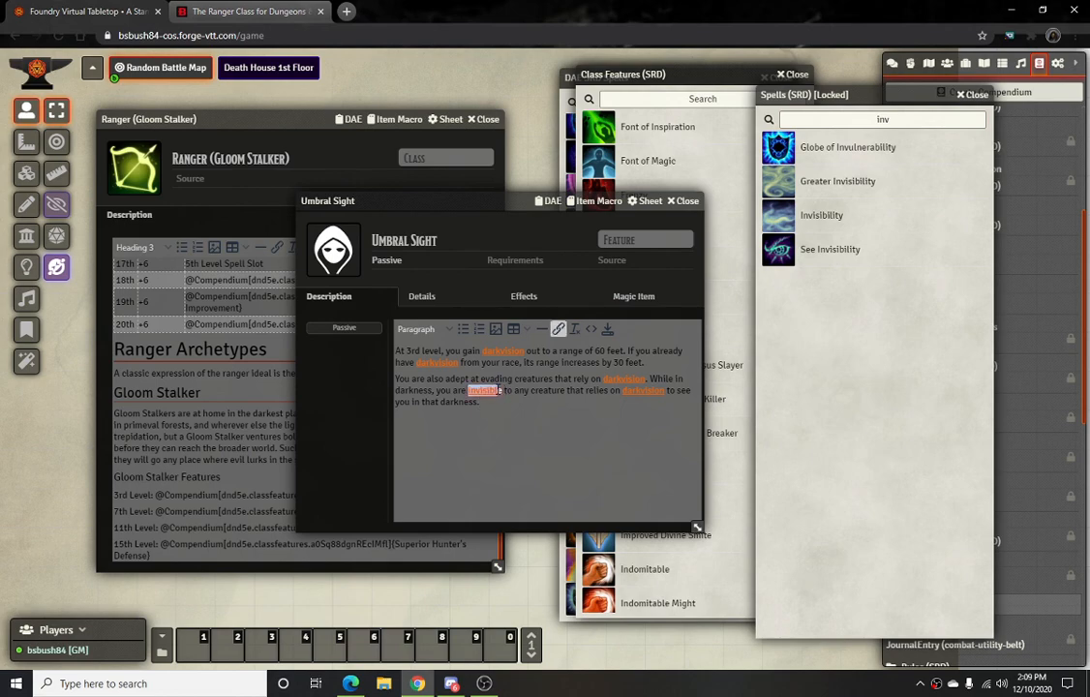
double_click(484, 392)
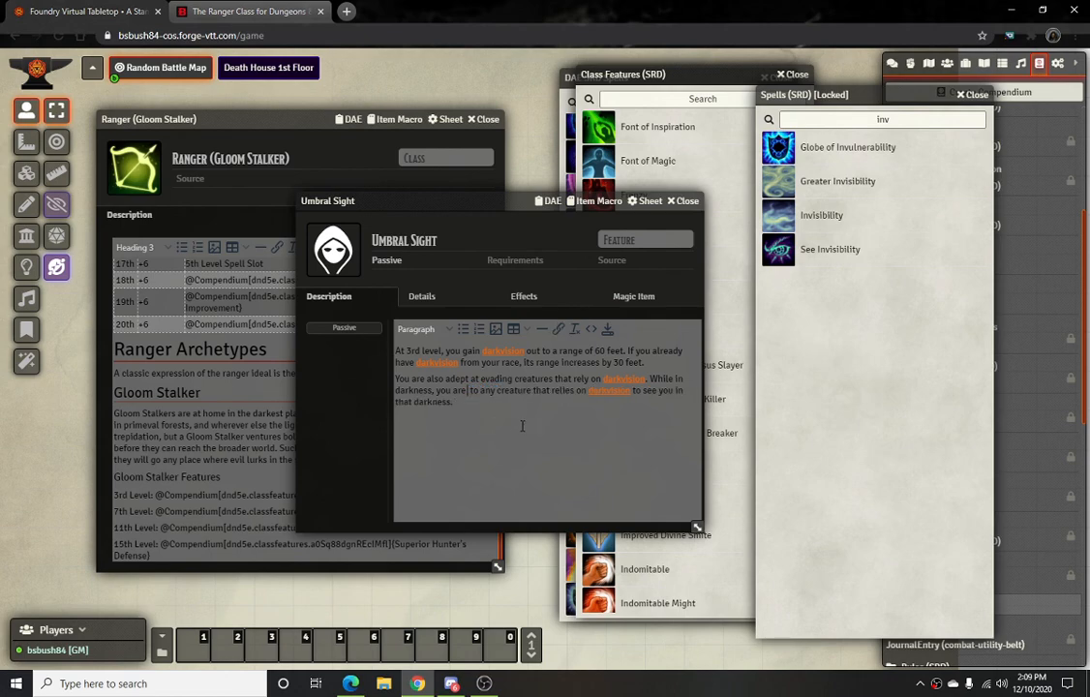
drag(823, 222, 469, 392)
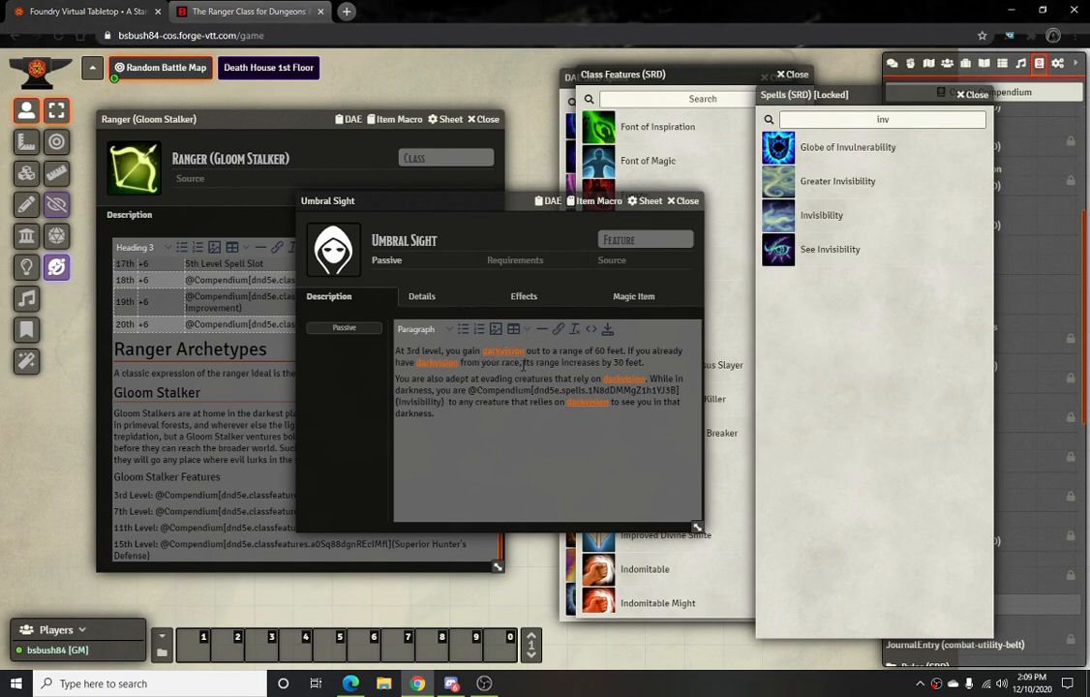
Replace the first linked "darkvision" in the description with a compendium link to the Darkvision spell, found by searching for "dar"
key(Delete)
key(Delete)
key(Delete)
key(Delete)
key(Delete)
key(Delete)
key(Delete)
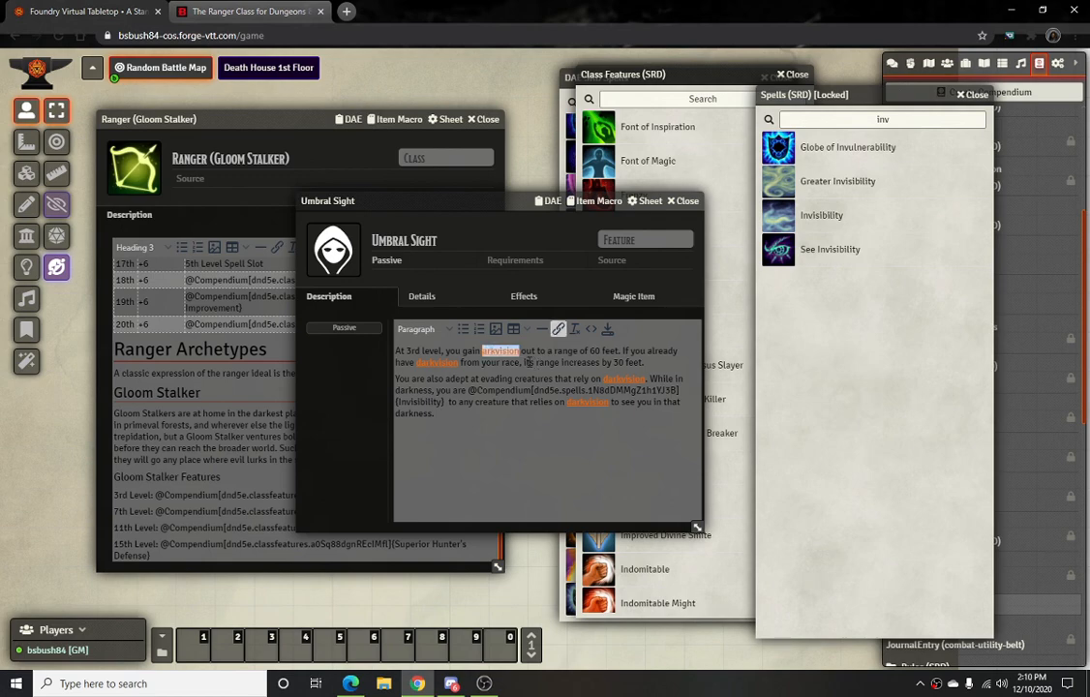
key(Delete)
key(Delete)
key(Delete)
key(Delete)
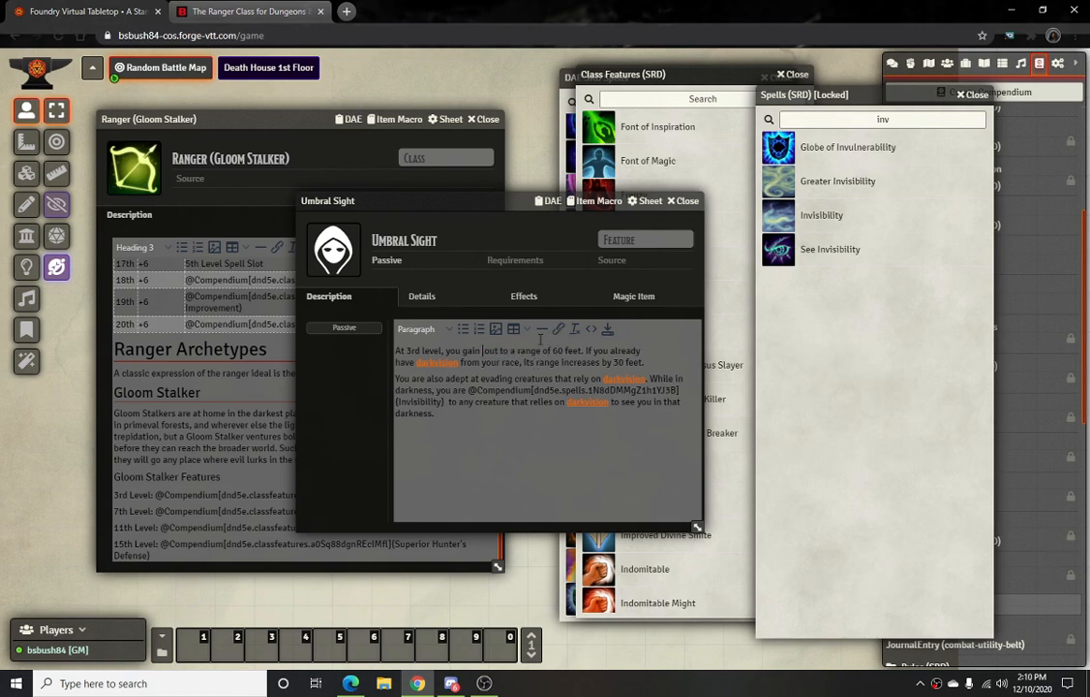
double_click(921, 122)
text(dar)
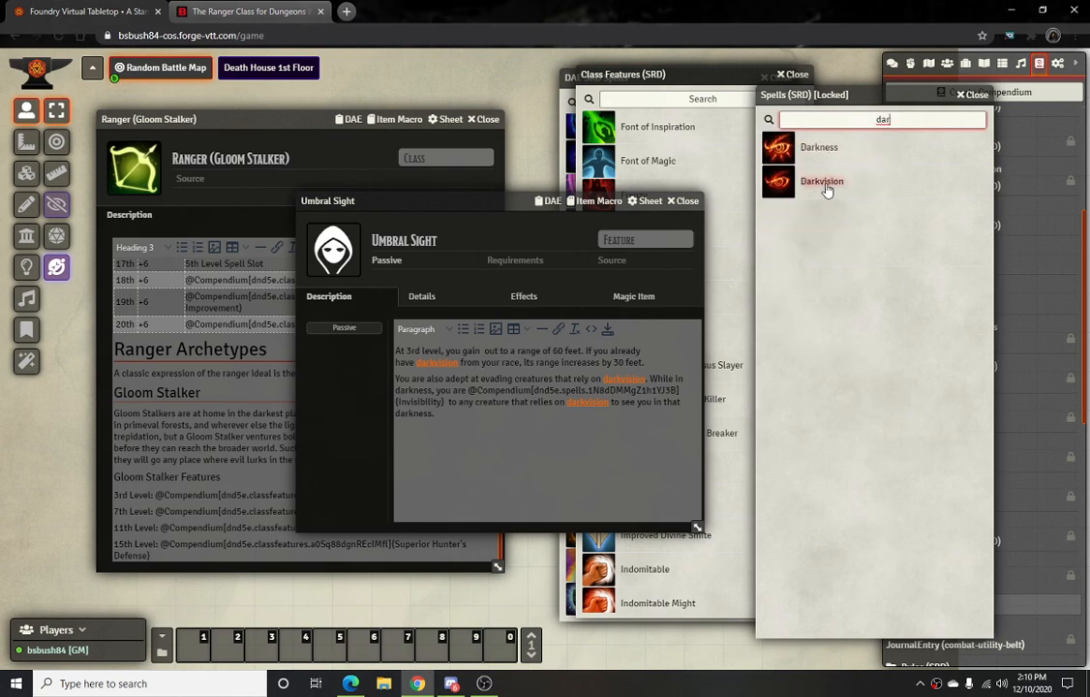
drag(825, 183, 484, 354)
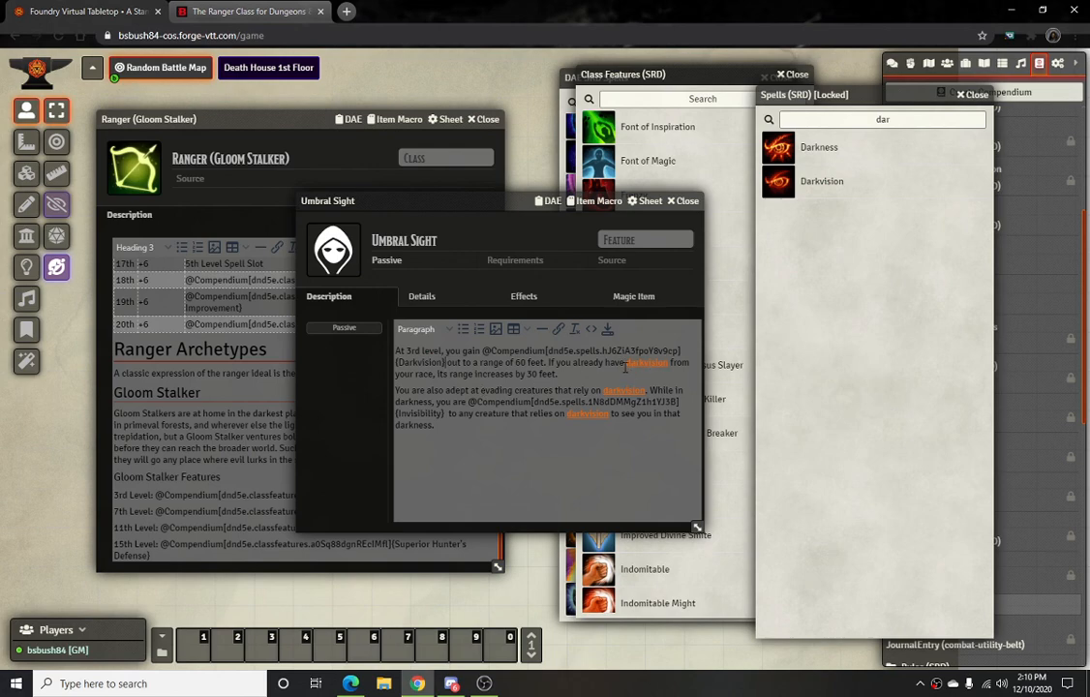
Replace the linked "darkvision" after "If you already have" with the plain word "darkvision"
double_click(629, 364)
click(630, 455)
drag(626, 364, 666, 364)
text(dark)
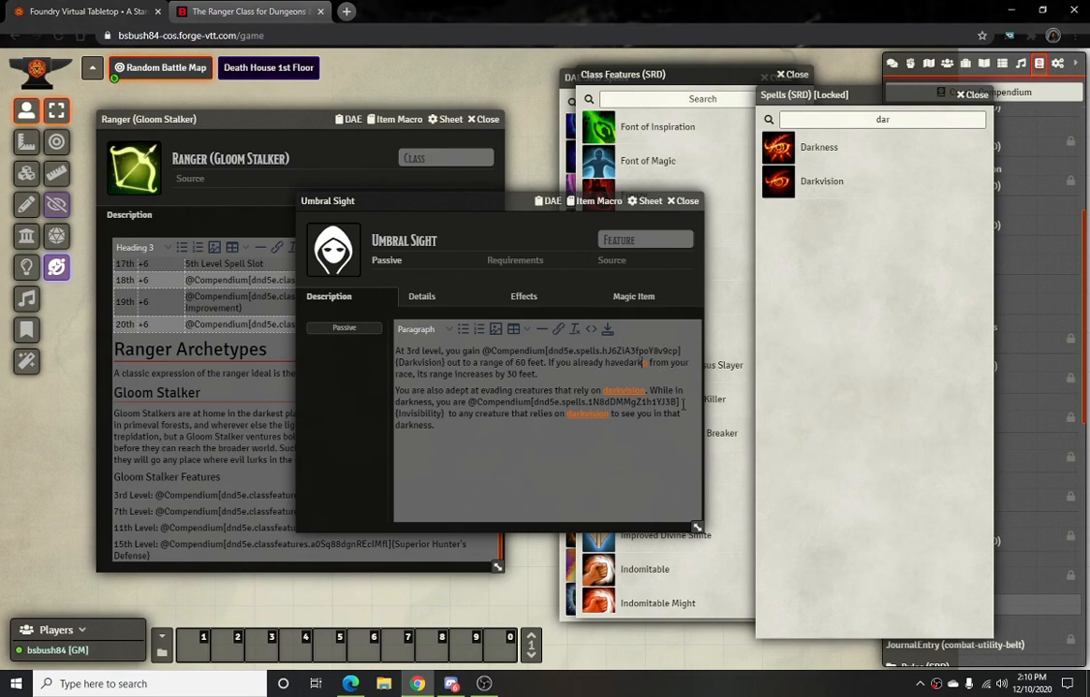
text(vision)
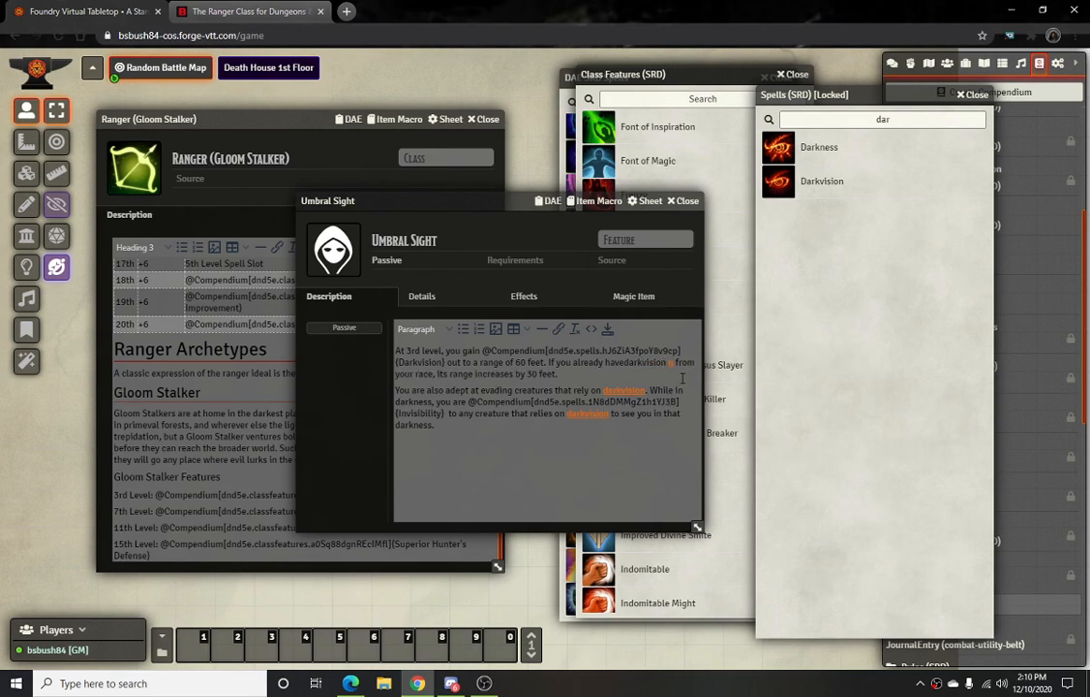
key(shift+Right)
key(BackSpace)
Copy the plain word "darkvision" over the two remaining linked occurrences in the second paragraph and fix the missing space before "to see"
click(624, 366)
drag(626, 364, 667, 366)
key(ctrl+c)
double_click(627, 392)
key(ctrl+v)
double_click(587, 414)
key(ctrl+v)
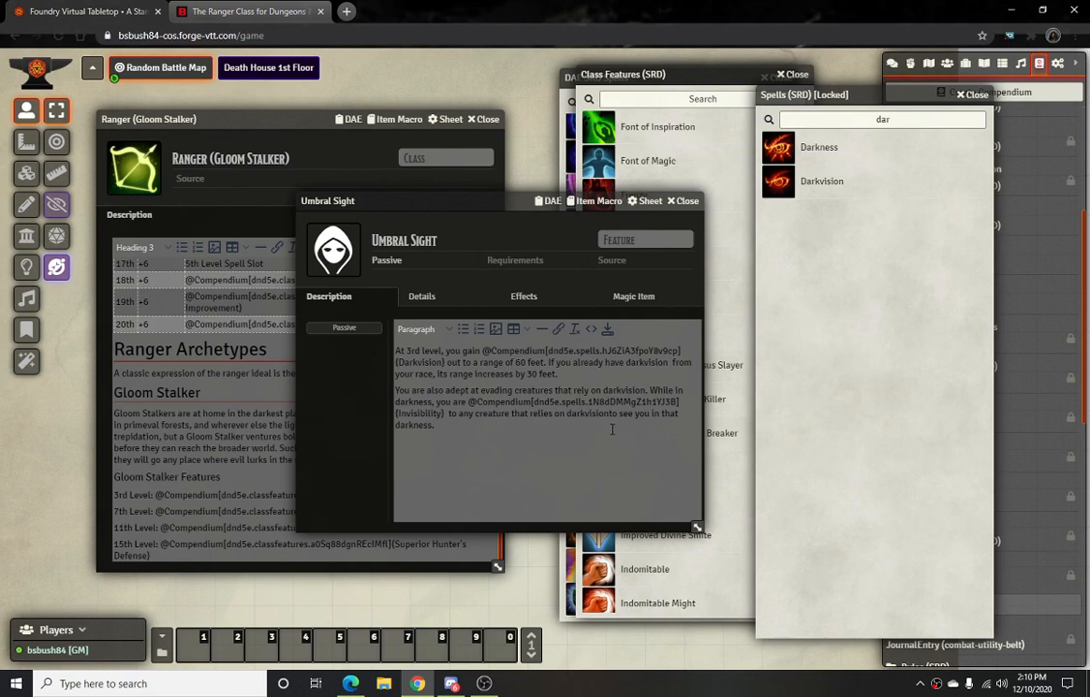
click(610, 413)
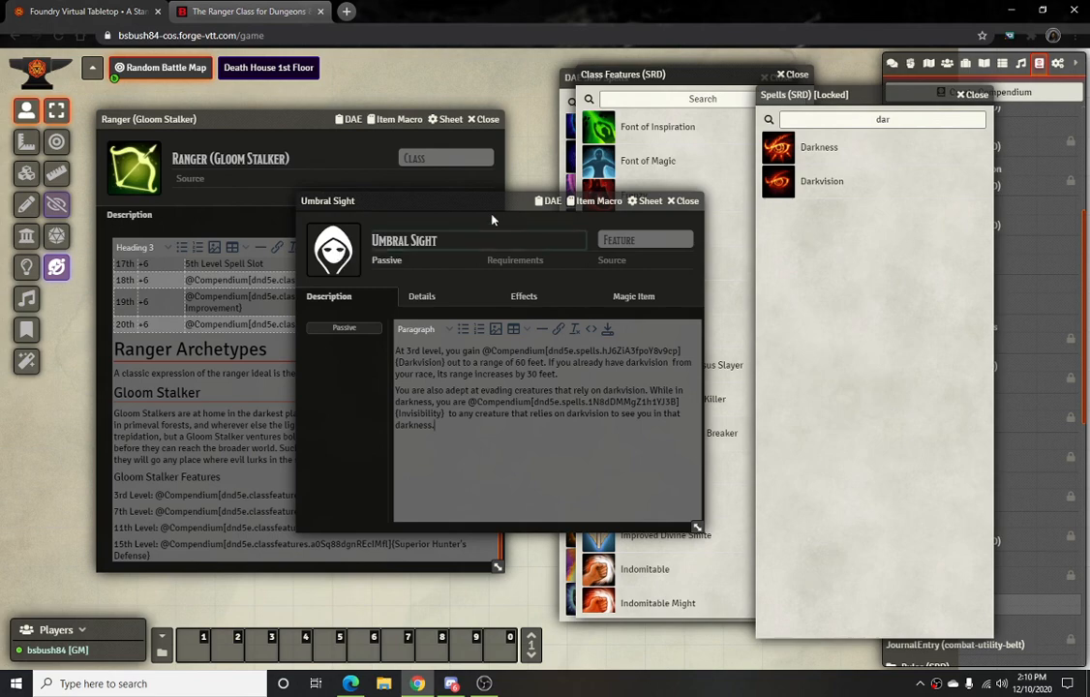
Open the Darkvision spell from the Spells (SRD) compendium to review its description, and close the compendium list
drag(485, 202, 420, 208)
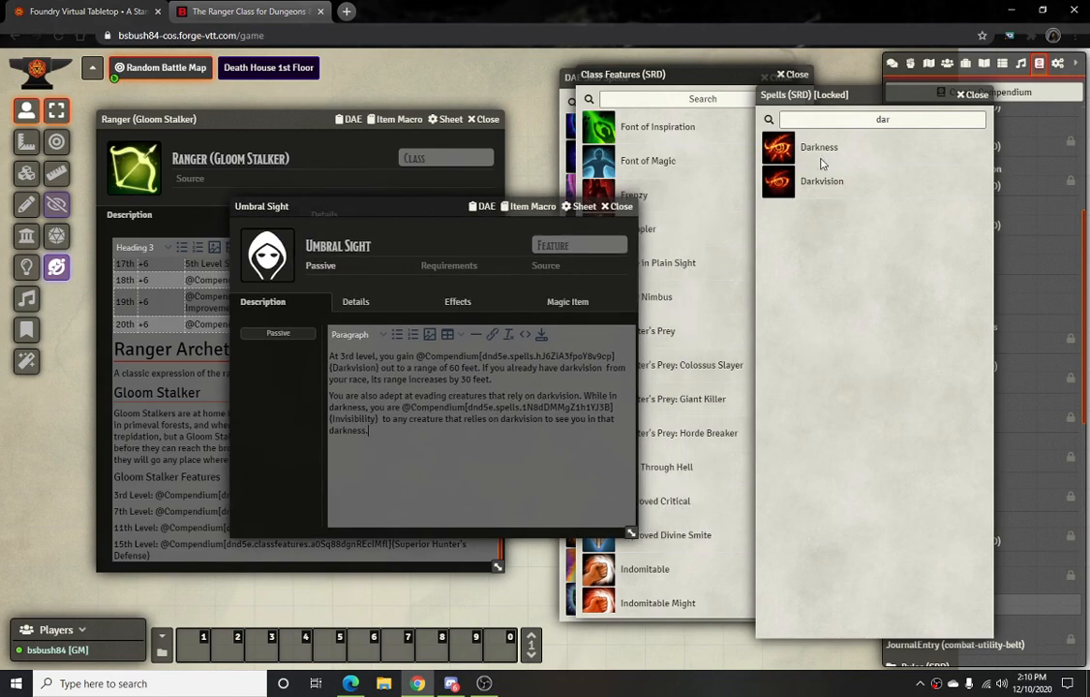
click(823, 186)
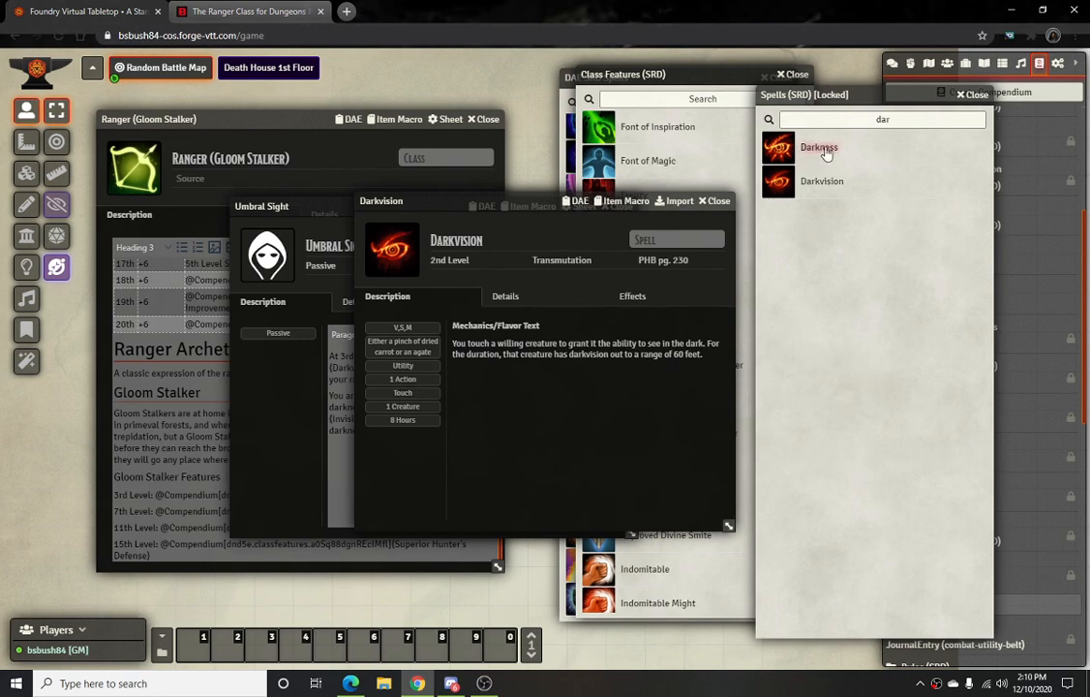
click(978, 94)
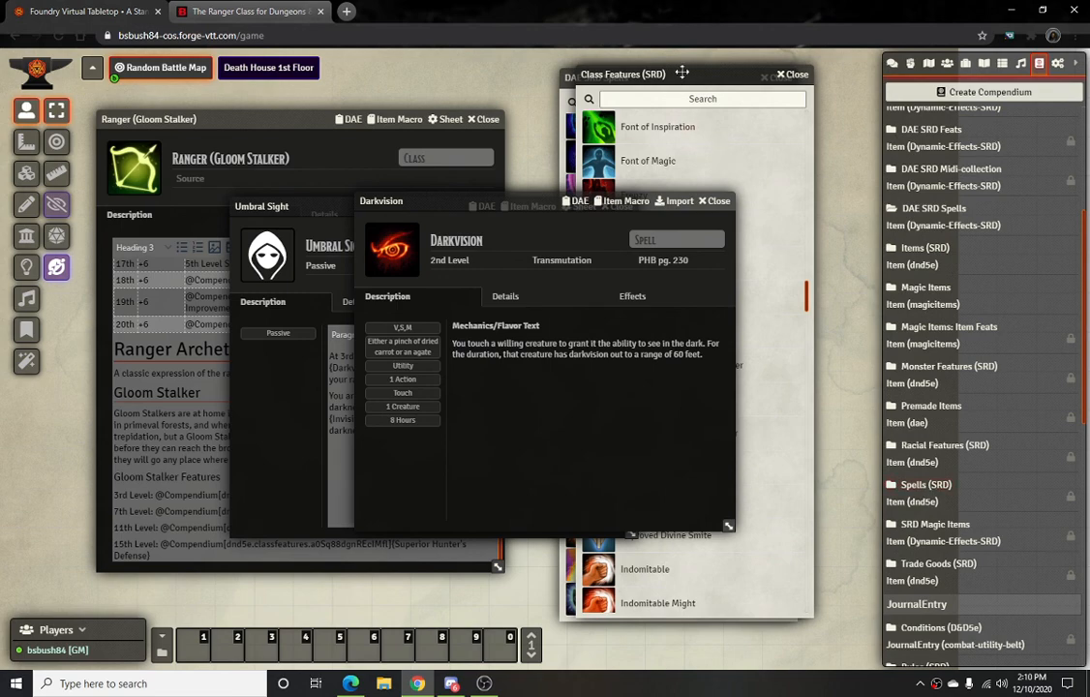
Find Roguish Archetype in the Class Features (SRD) compendium, open it, and copy the file path of its hooded-figure icon
click(806, 318)
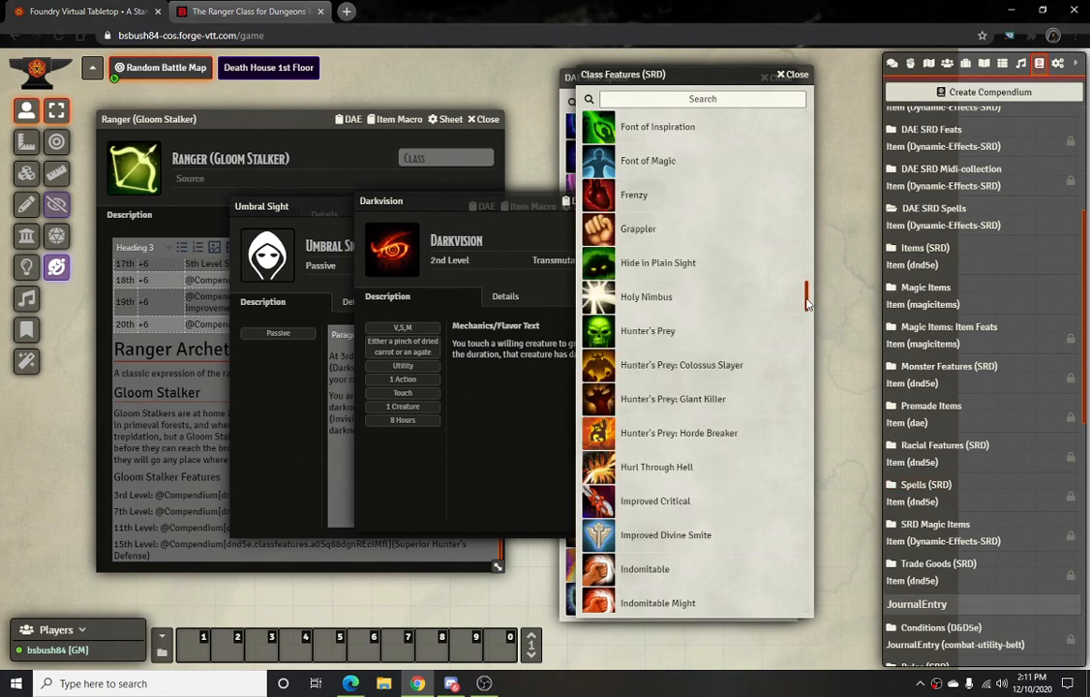
scroll(806, 334, down, 6)
scroll(807, 350, down, 1)
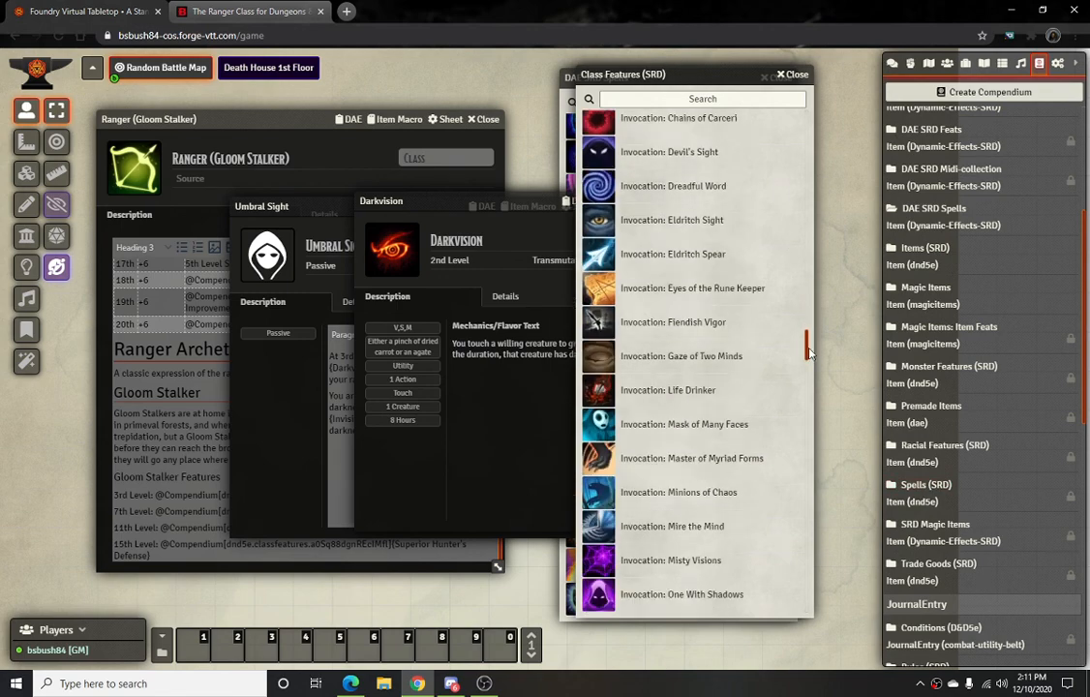
mouse_move(810, 351)
mouse_down()
mouse_move(819, 547)
mouse_move(824, 447)
mouse_move(823, 494)
mouse_up()
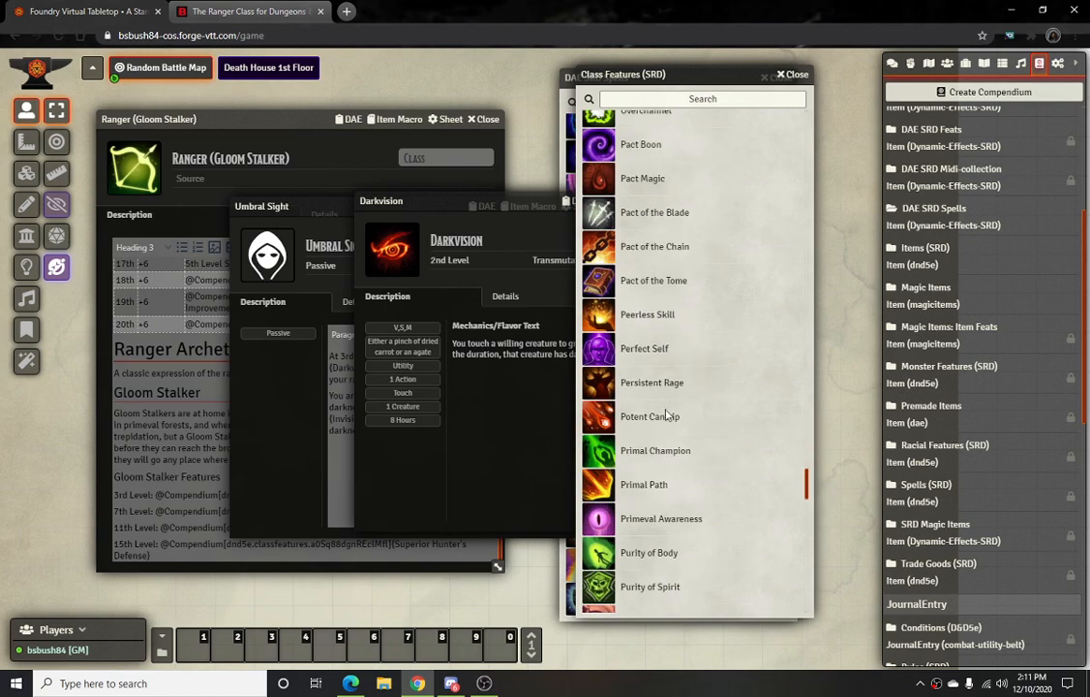
scroll(688, 450, down, 3)
scroll(678, 435, down, 3)
scroll(676, 428, down, 3)
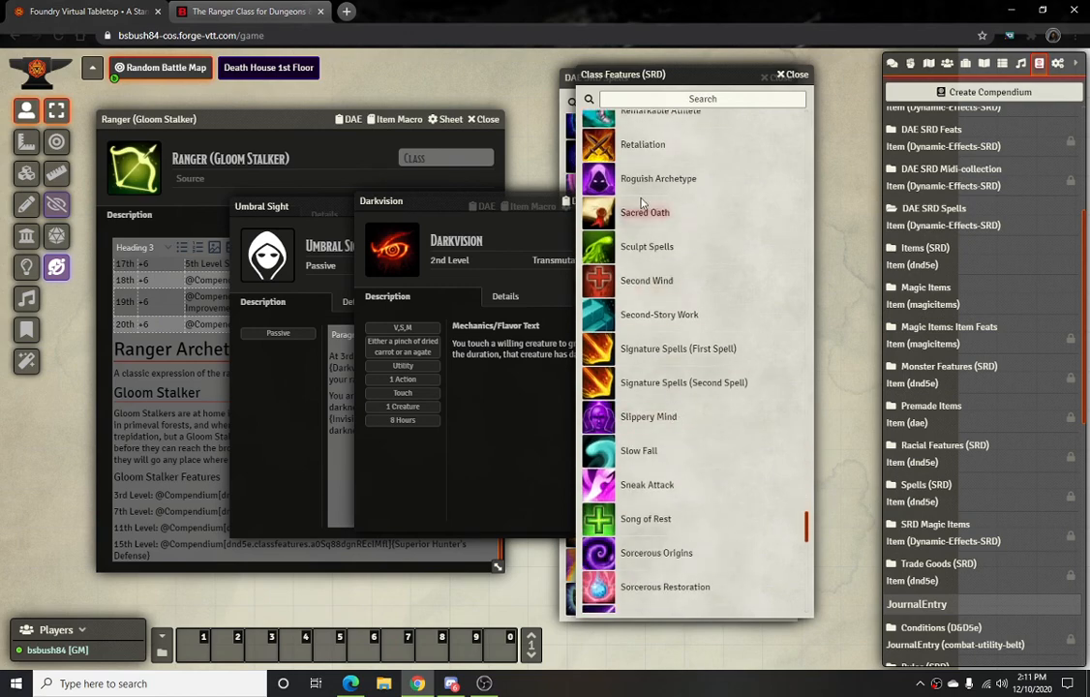
click(646, 180)
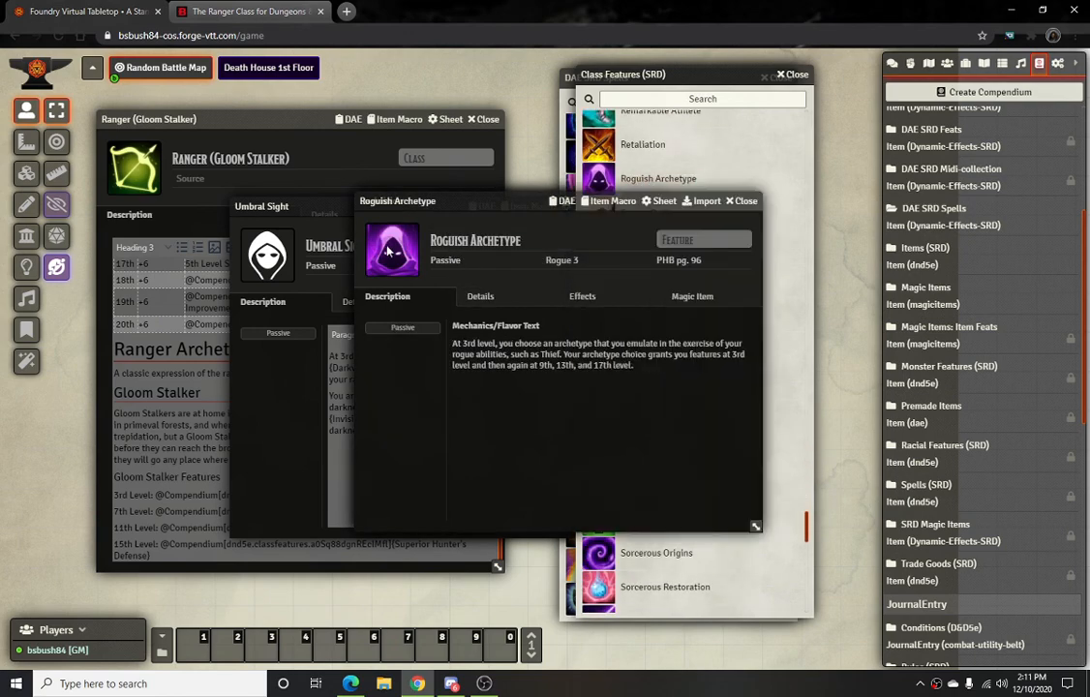
click(392, 248)
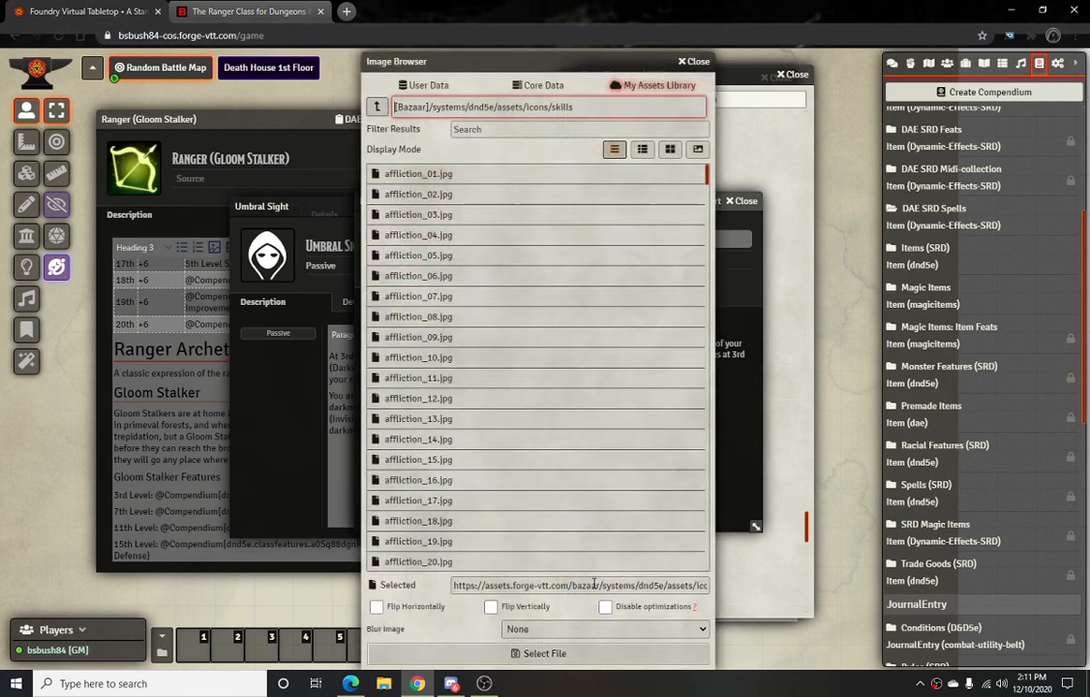
click(594, 584)
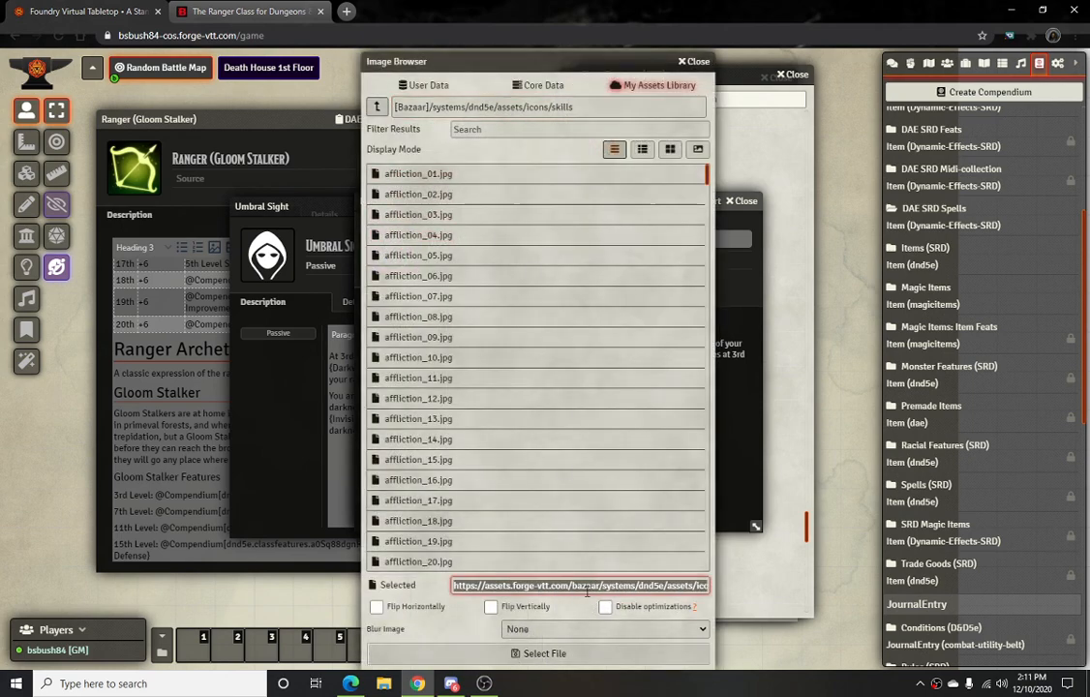
click(559, 659)
click(266, 257)
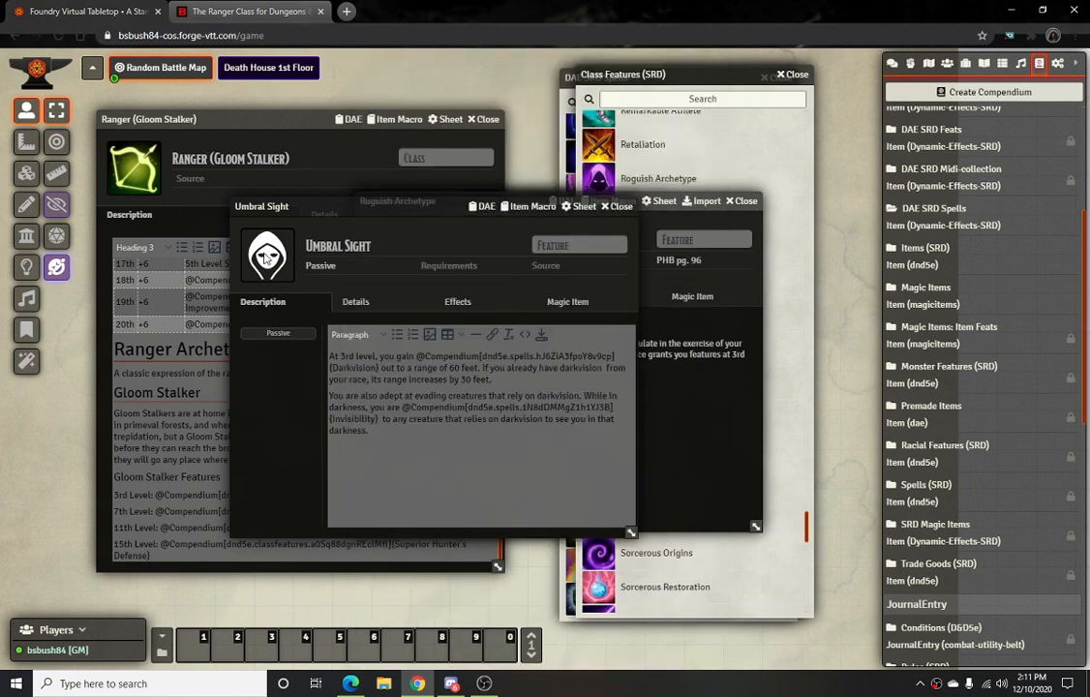
click(266, 257)
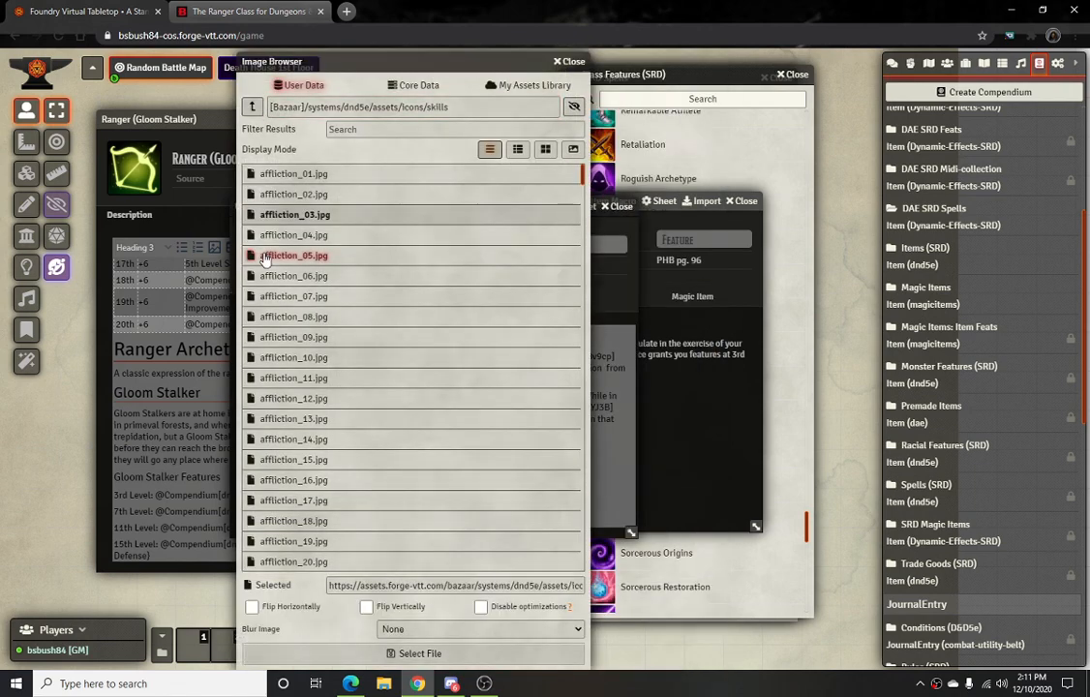
triple_click(418, 584)
text(https://assets.forge-vtt.com/bazaar/systems/dnd5e/assets/icons/skills/violet_07.jpg)
click(434, 650)
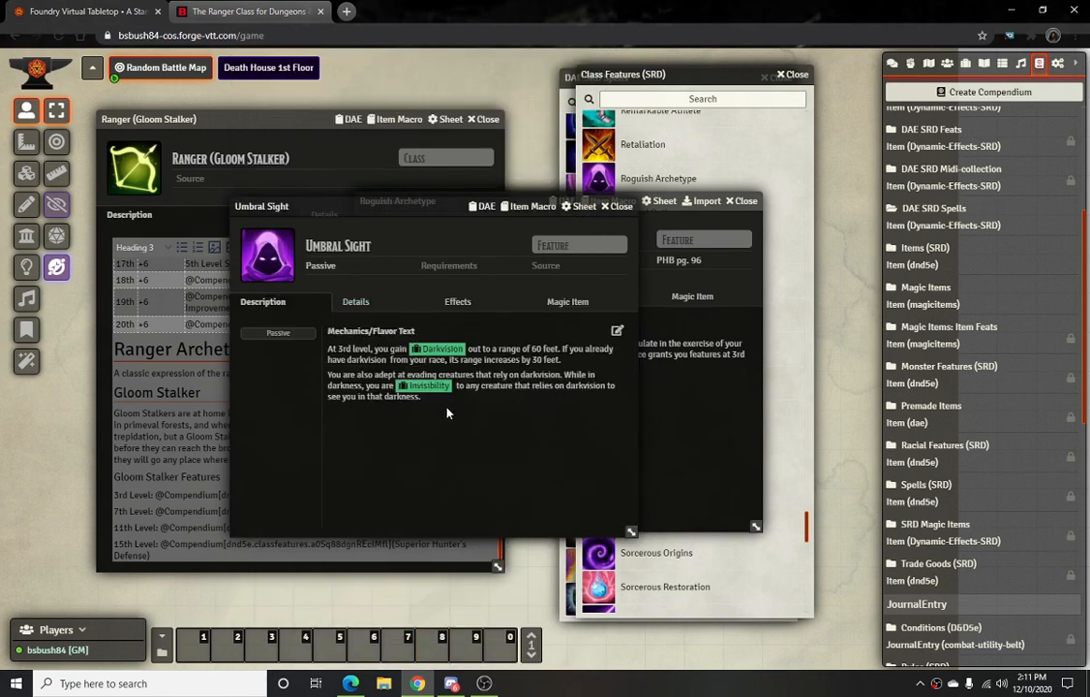
Close the Roguish Archetype feature and follow the Invisibility link in the Umbral Sight description to check the spell
drag(407, 209, 499, 283)
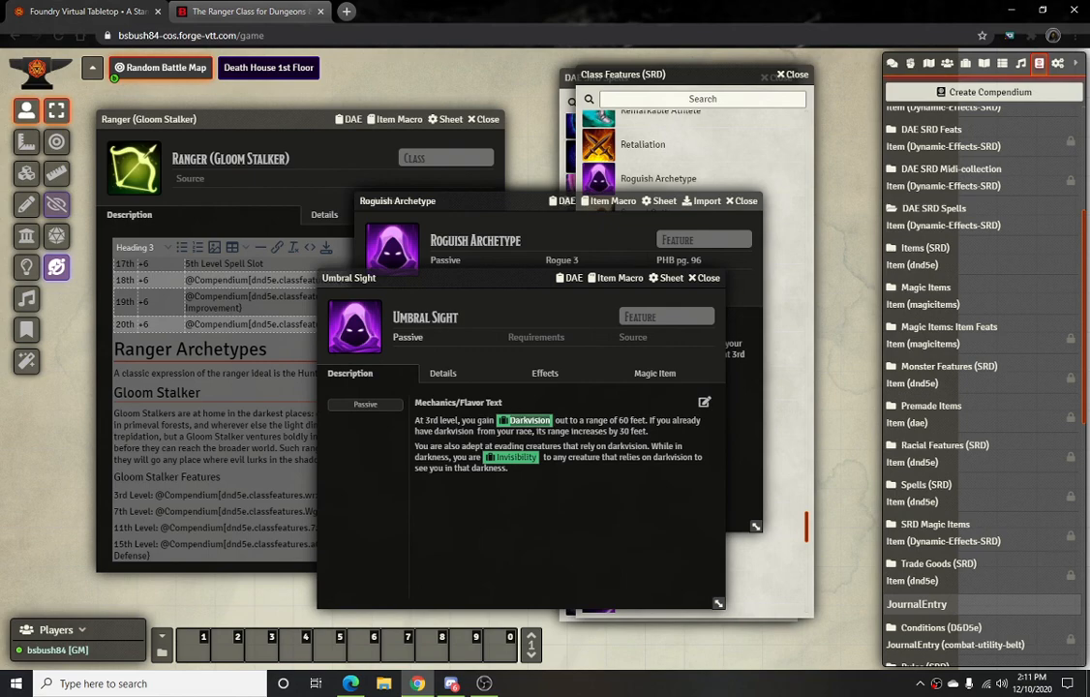
click(505, 224)
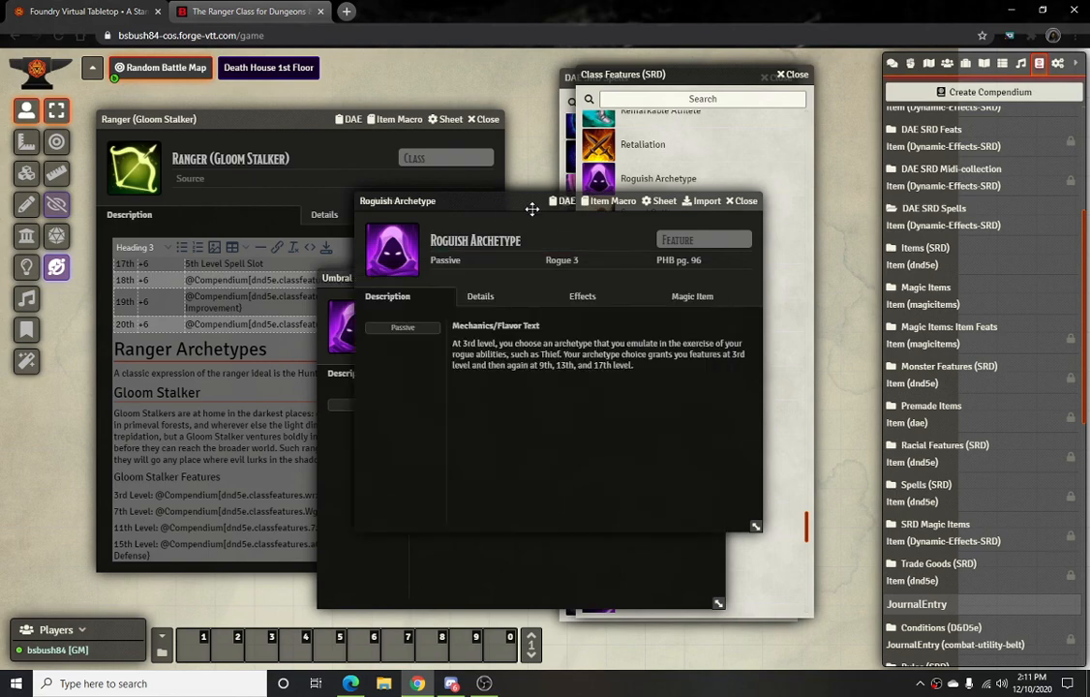
click(743, 201)
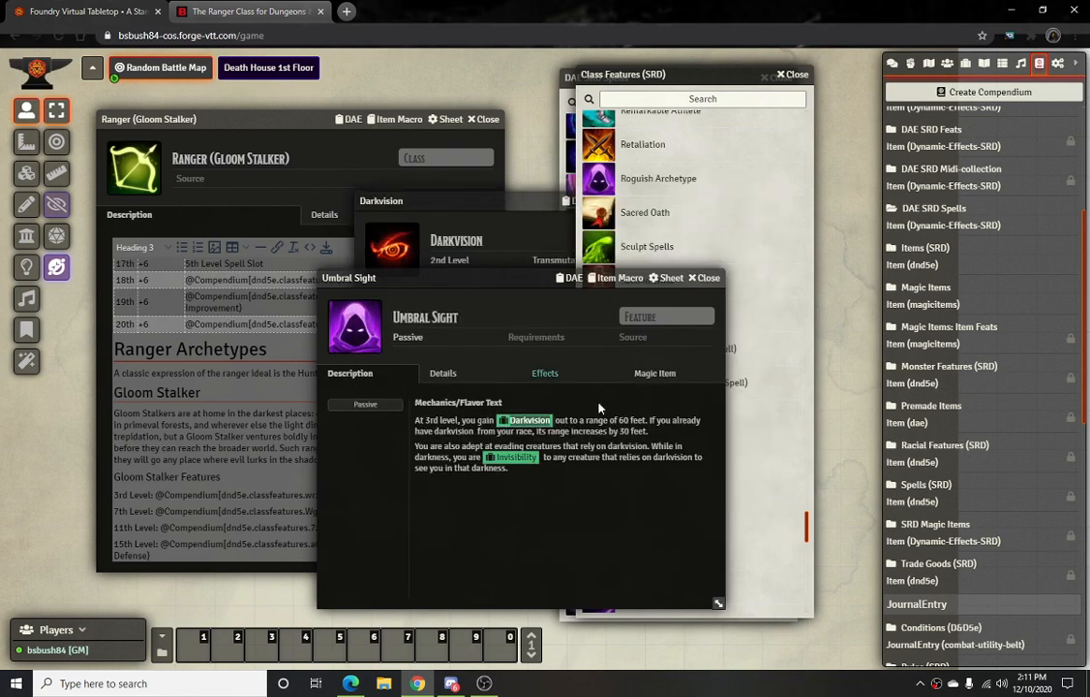
click(518, 460)
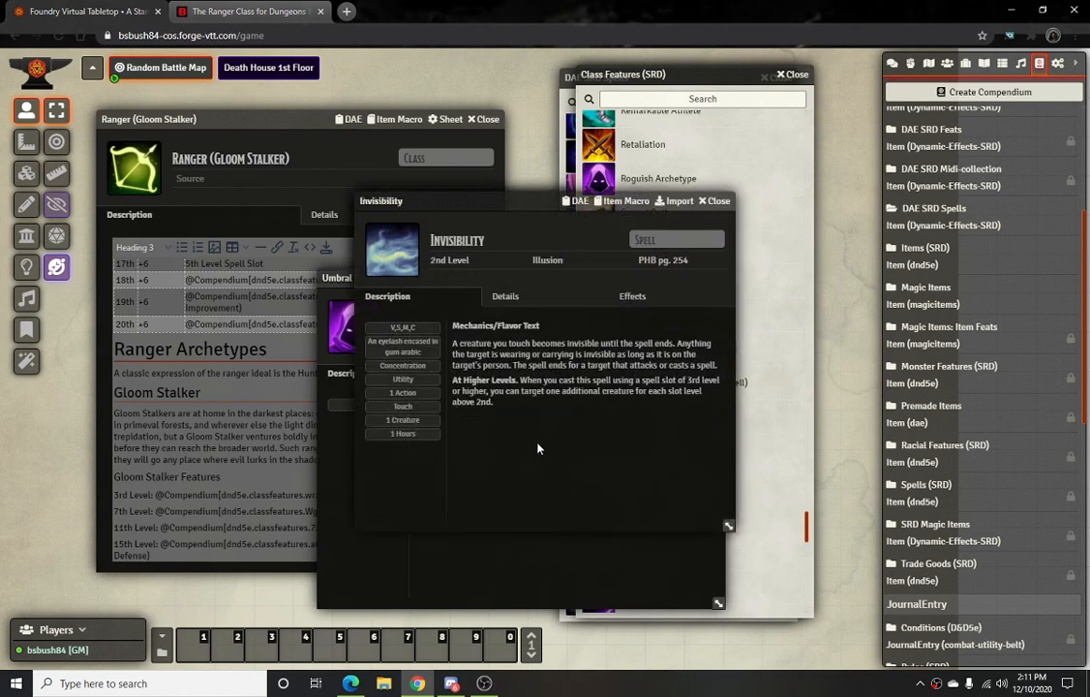
click(718, 201)
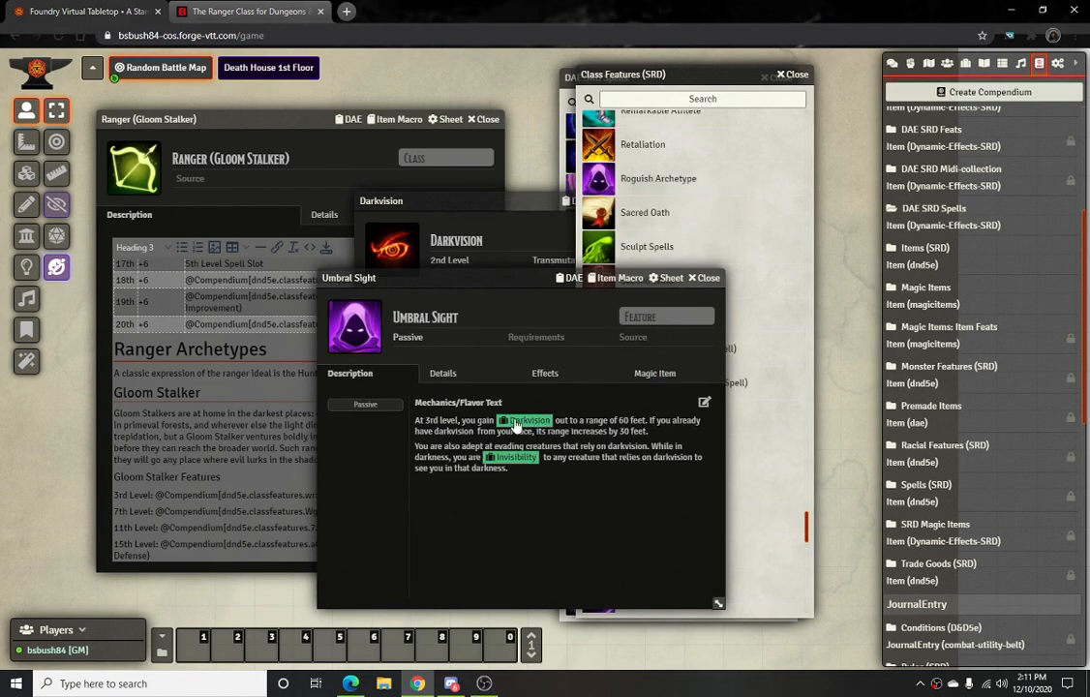
Reopen the Umbral Sight description for editing, save it, and close the feature sheet
click(704, 400)
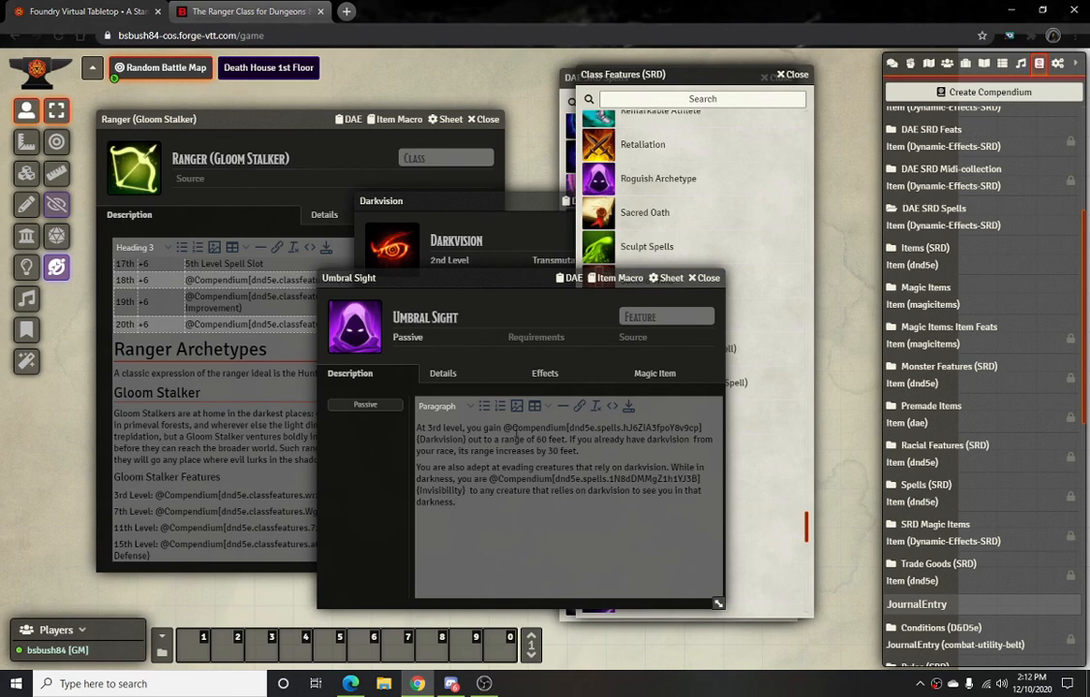
click(628, 406)
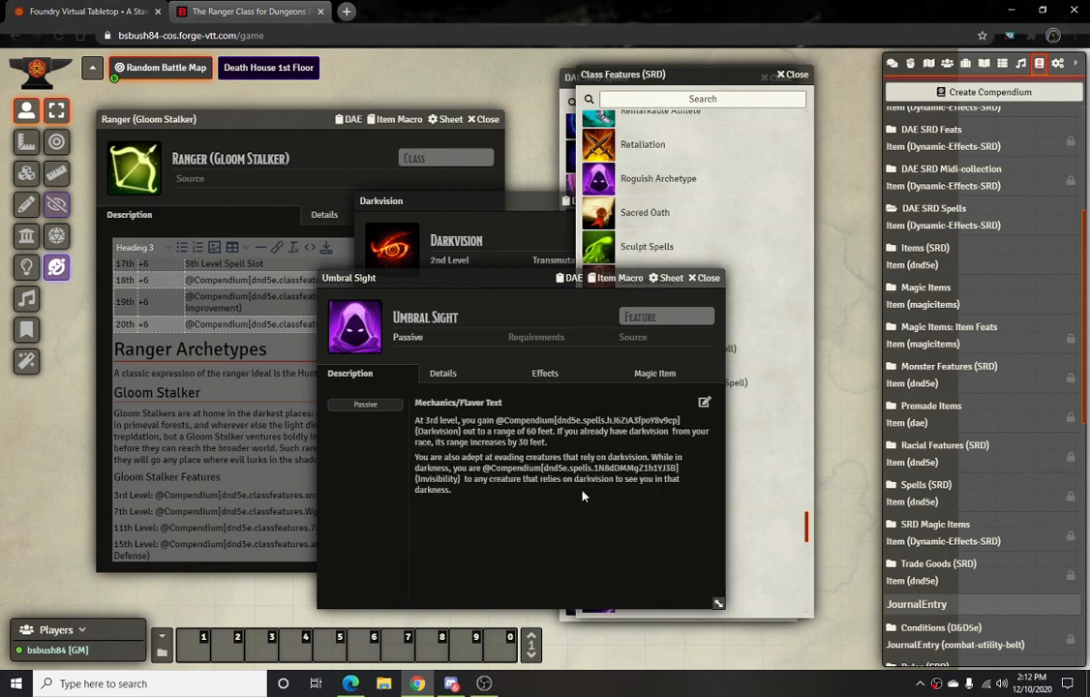
click(706, 404)
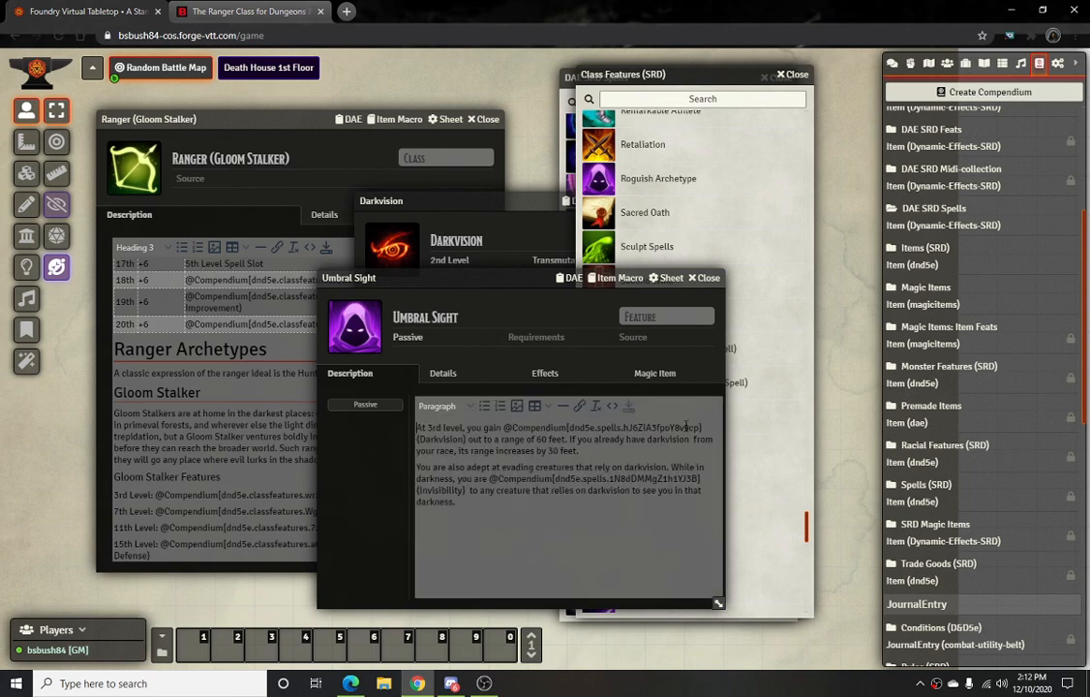
click(710, 279)
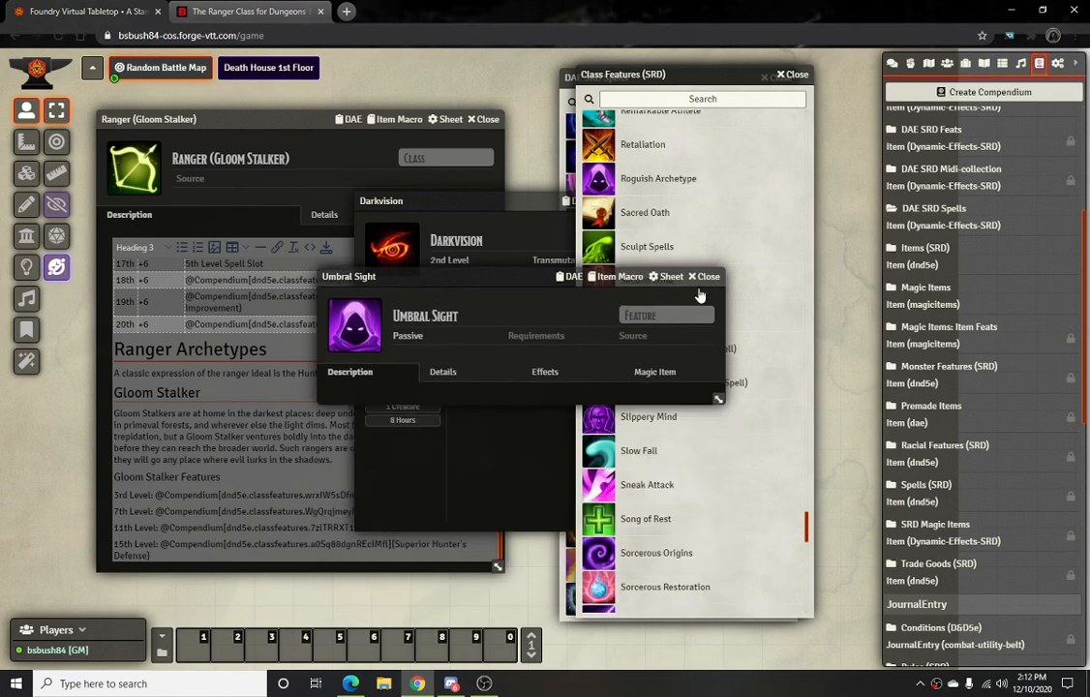
click(486, 277)
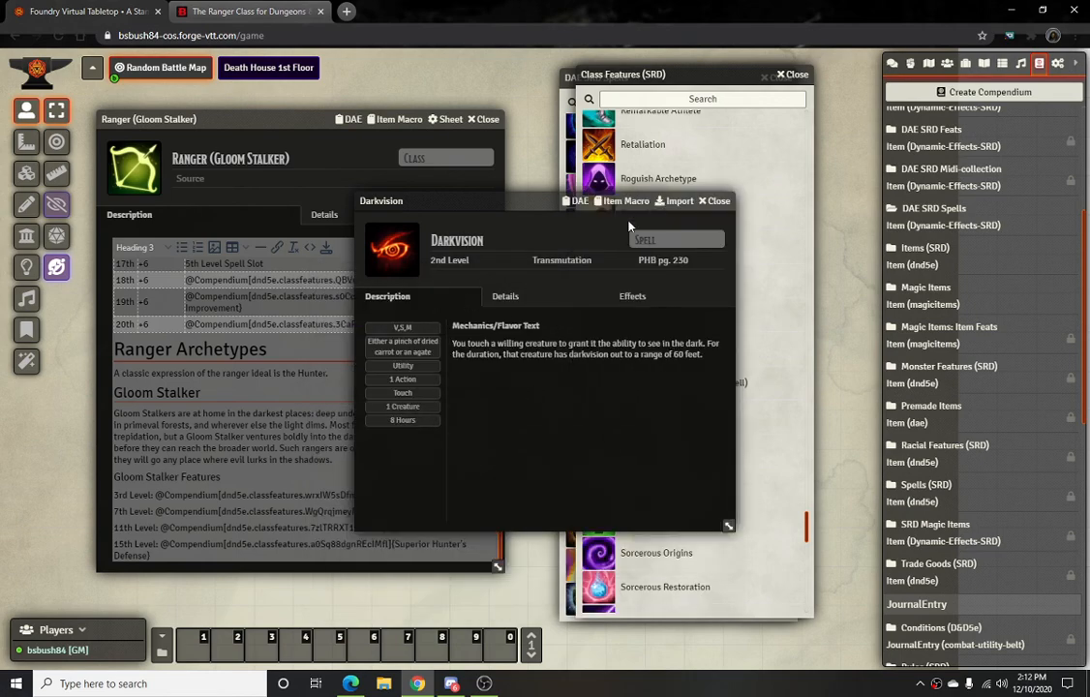
Close the Darkvision spell and the open compendium windows, and reopen Umbral Sight from the Gloom Stalker item folder
click(717, 201)
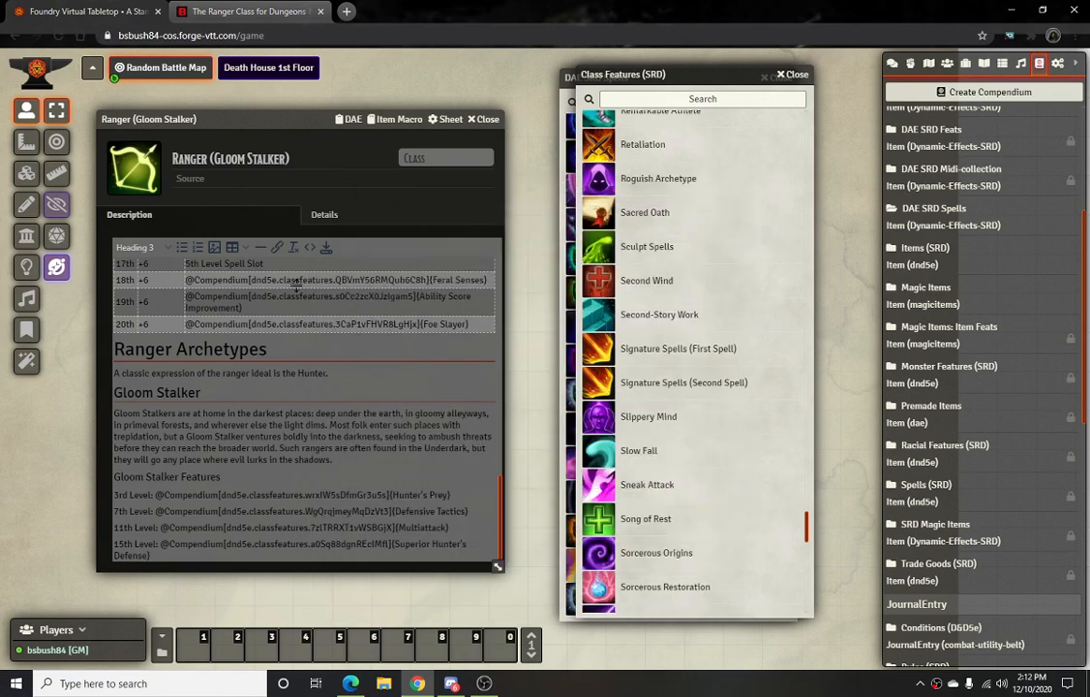
click(788, 74)
click(779, 75)
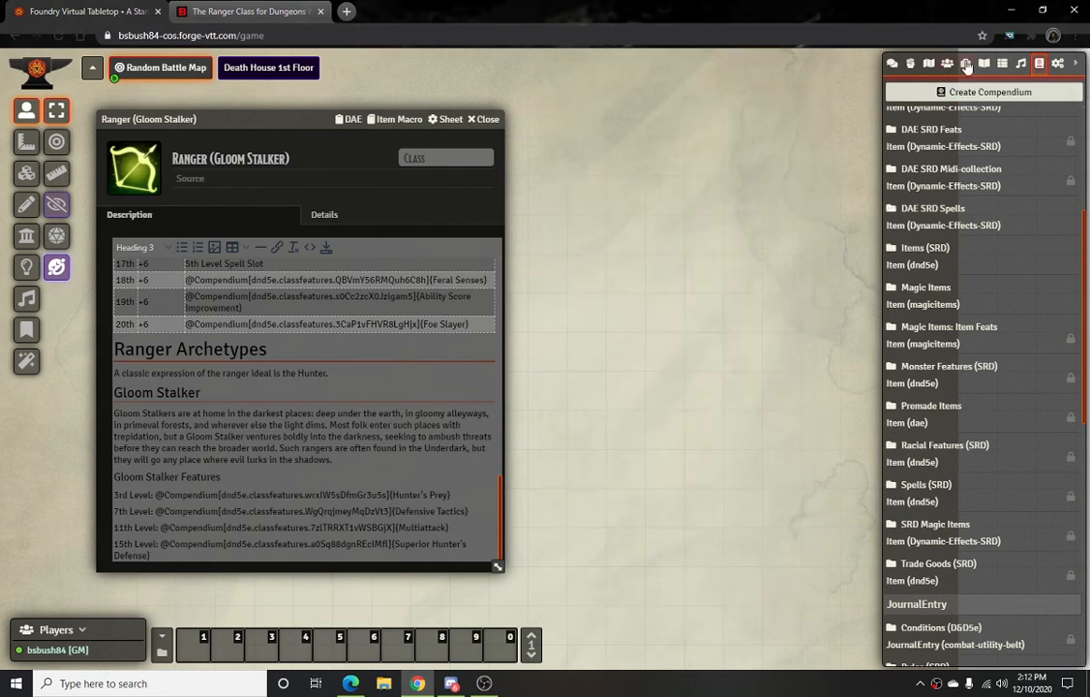
click(965, 63)
click(951, 397)
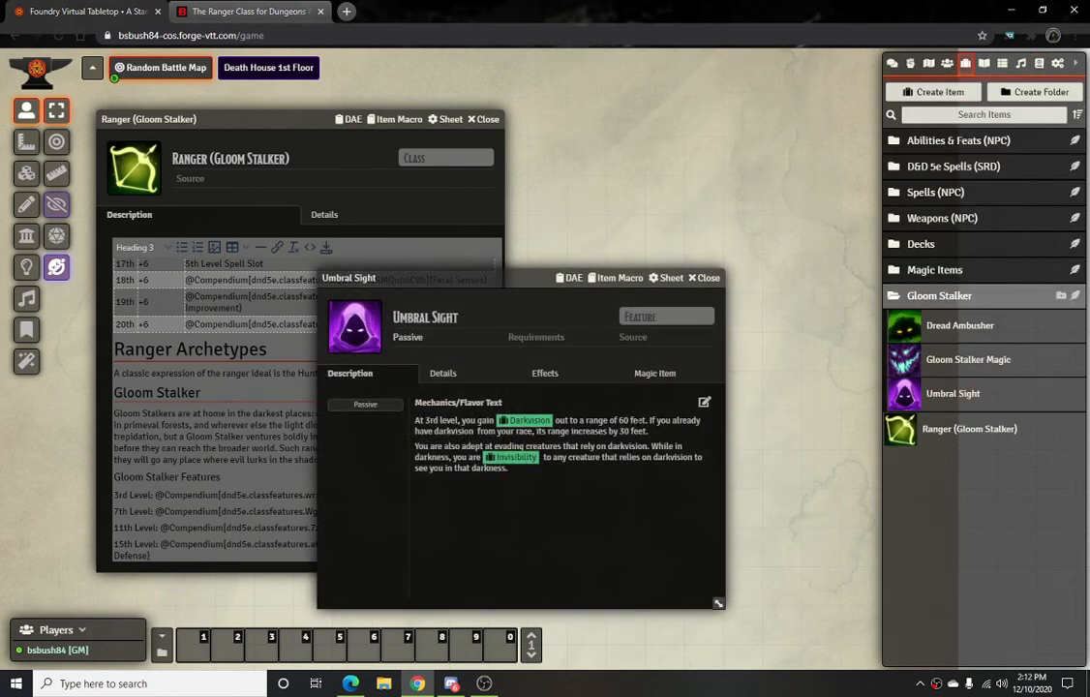
Follow the Darkvision link in the Umbral Sight description to check the spell, close it, and reposition the feature sheet
click(528, 420)
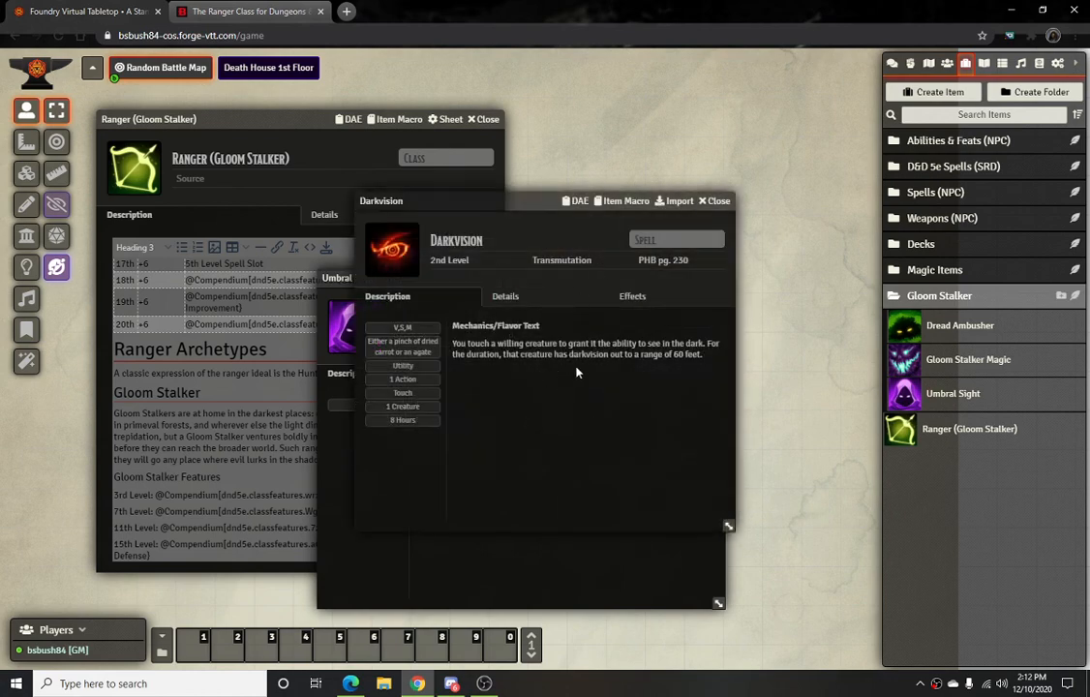
click(719, 200)
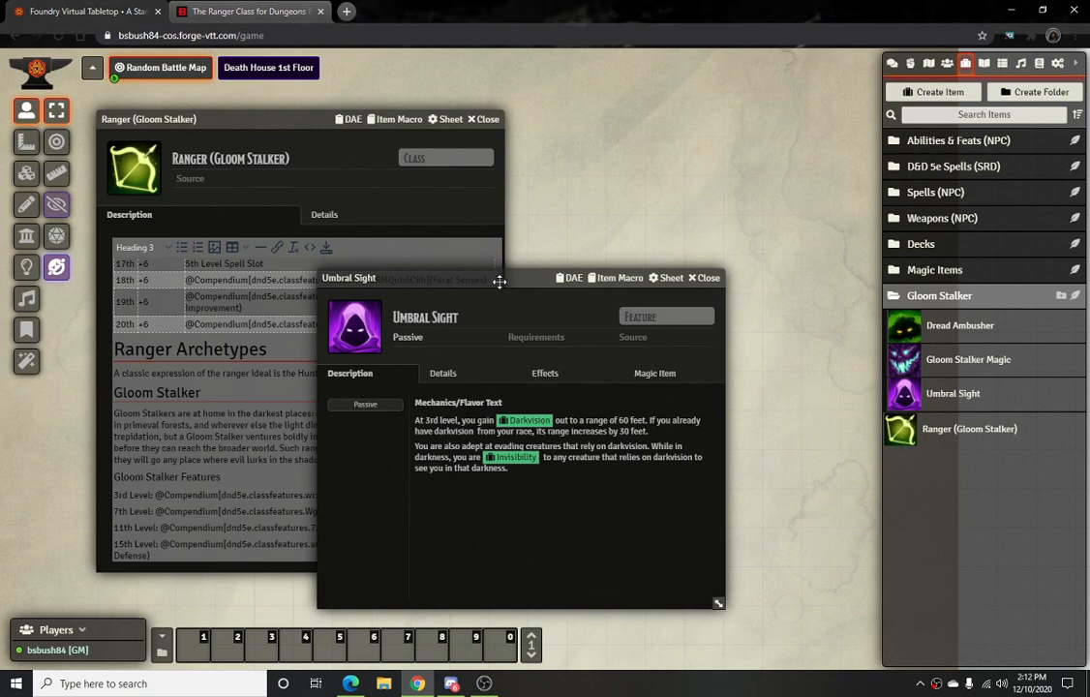
drag(498, 280, 538, 223)
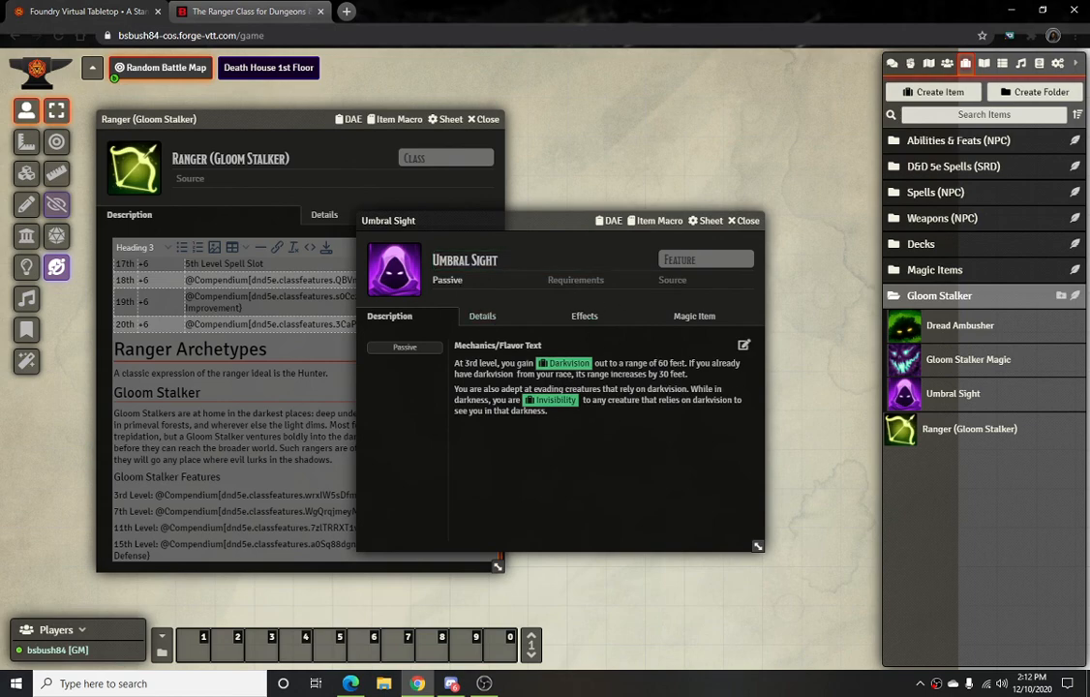
mouse_move(523, 227)
mouse_down()
mouse_move(545, 242)
mouse_move(532, 225)
mouse_up()
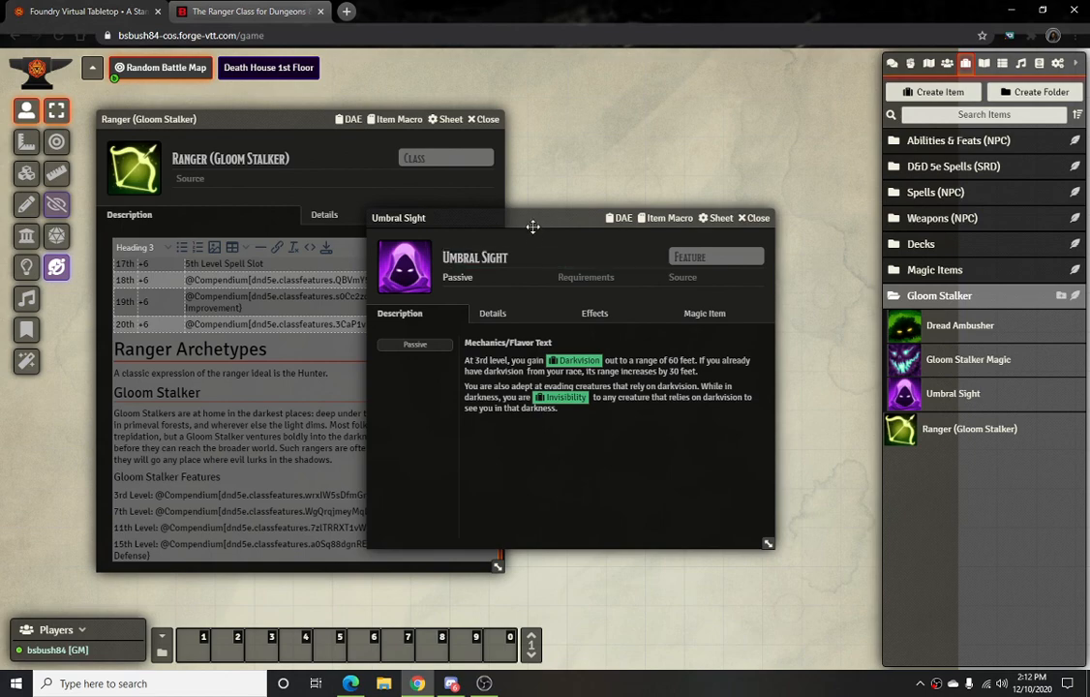
drag(532, 227, 574, 238)
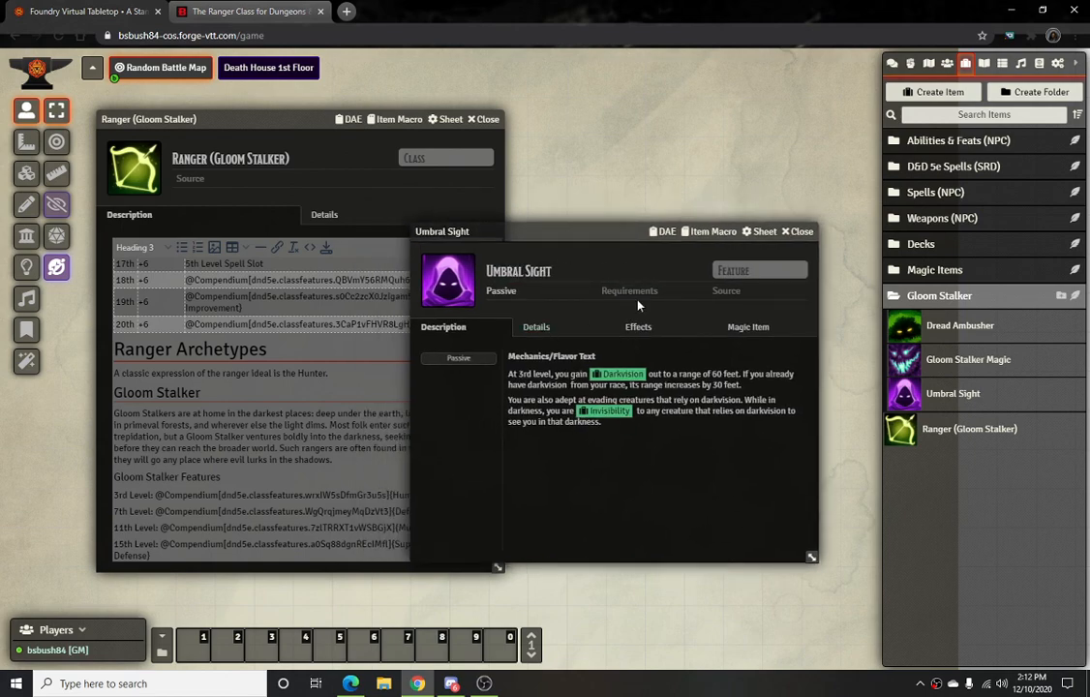
Review the Details, Effects and Magic Item settings of Umbral Sight, and return to its description
click(537, 327)
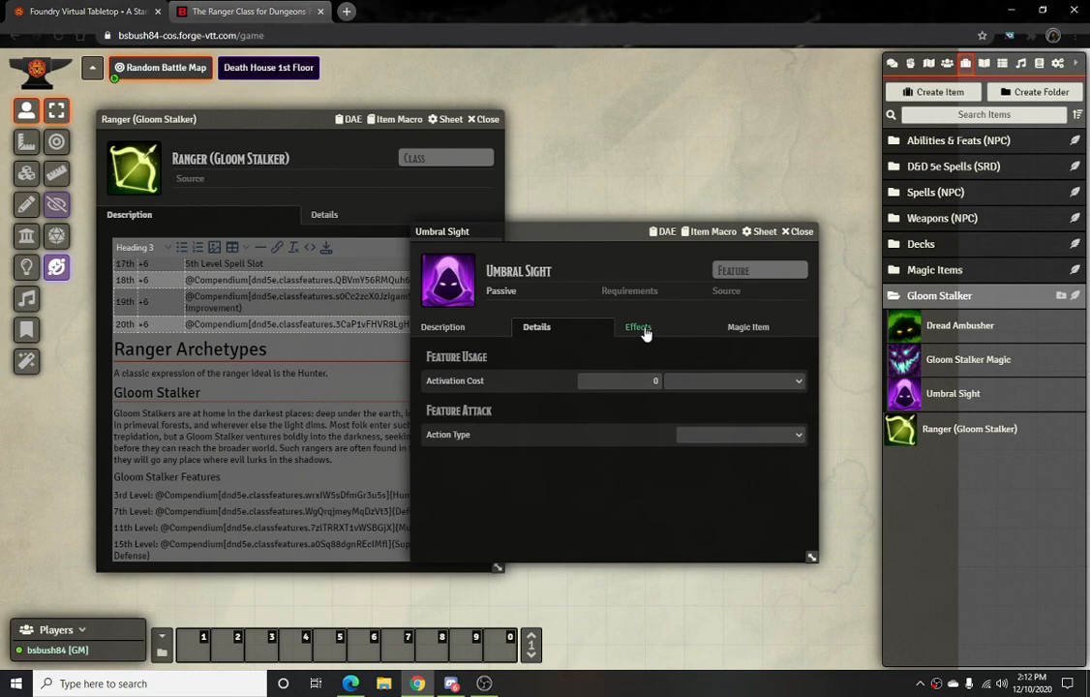
click(643, 329)
click(743, 328)
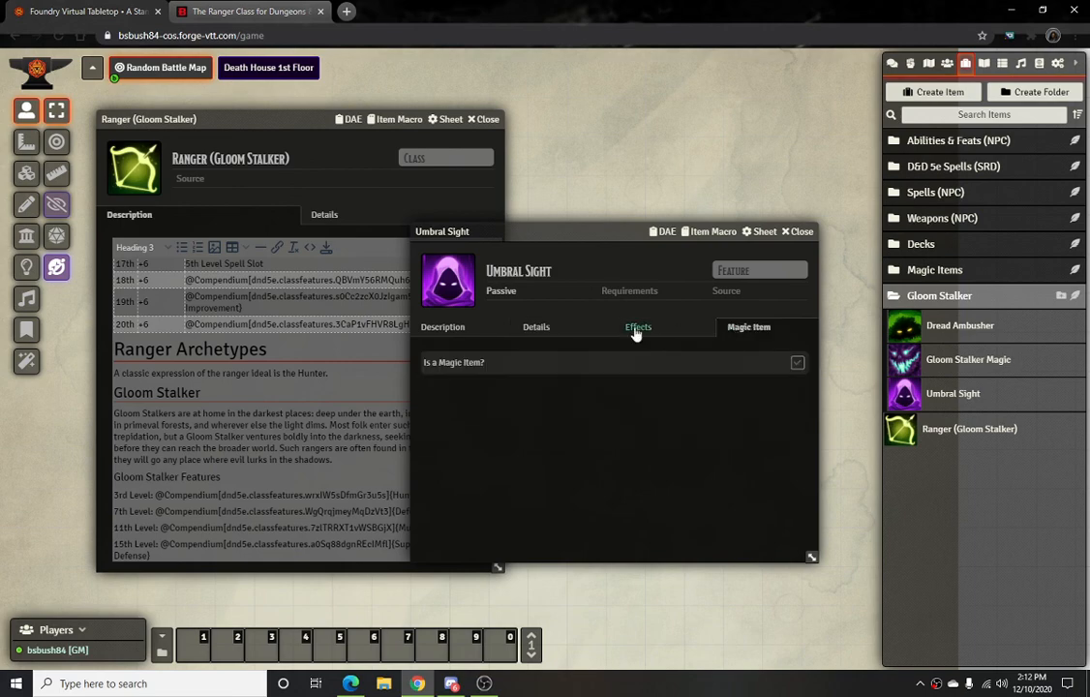
click(455, 328)
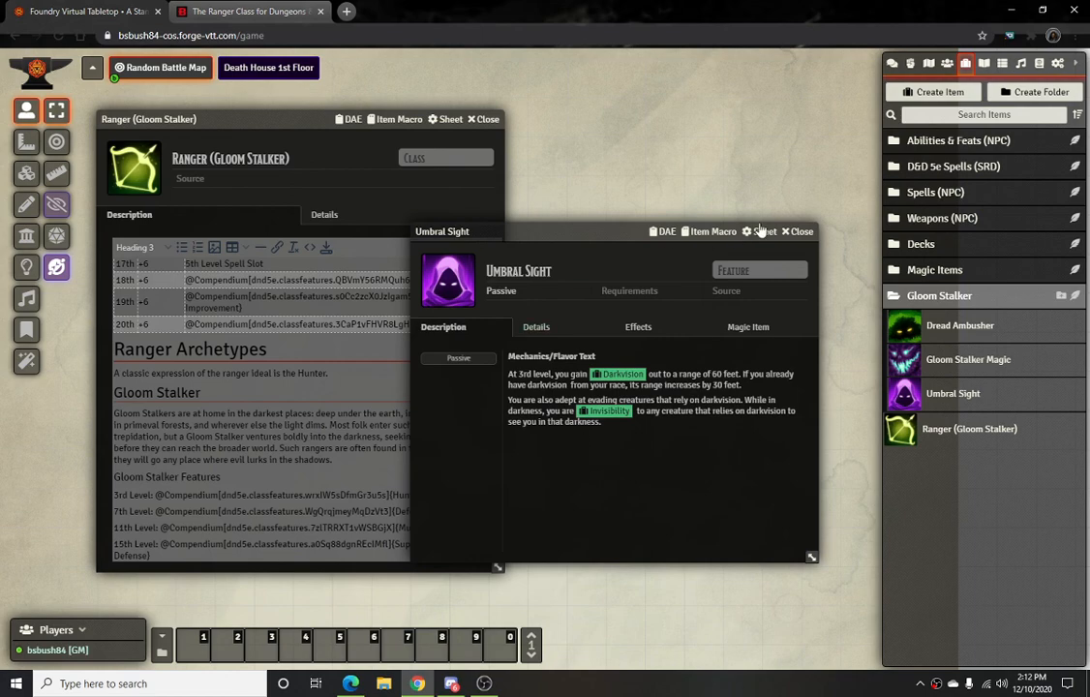
Close the Umbral Sight item and delete the Hunter's Prey link from the 3rd Level line of the Gloom Stalker Features
click(800, 232)
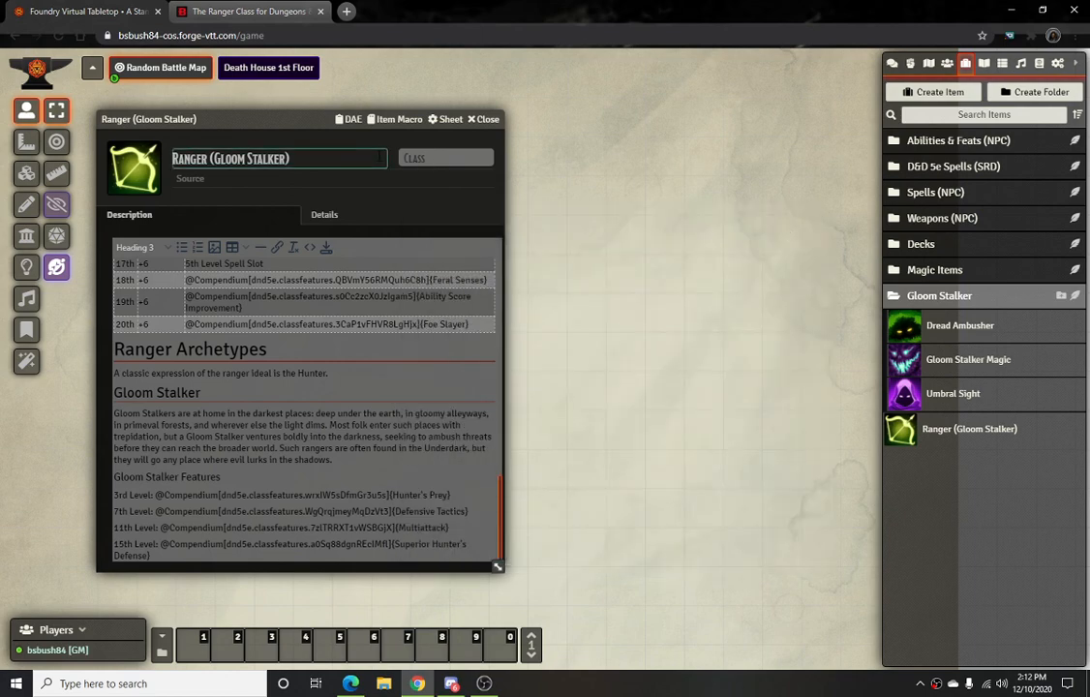
drag(293, 113, 337, 108)
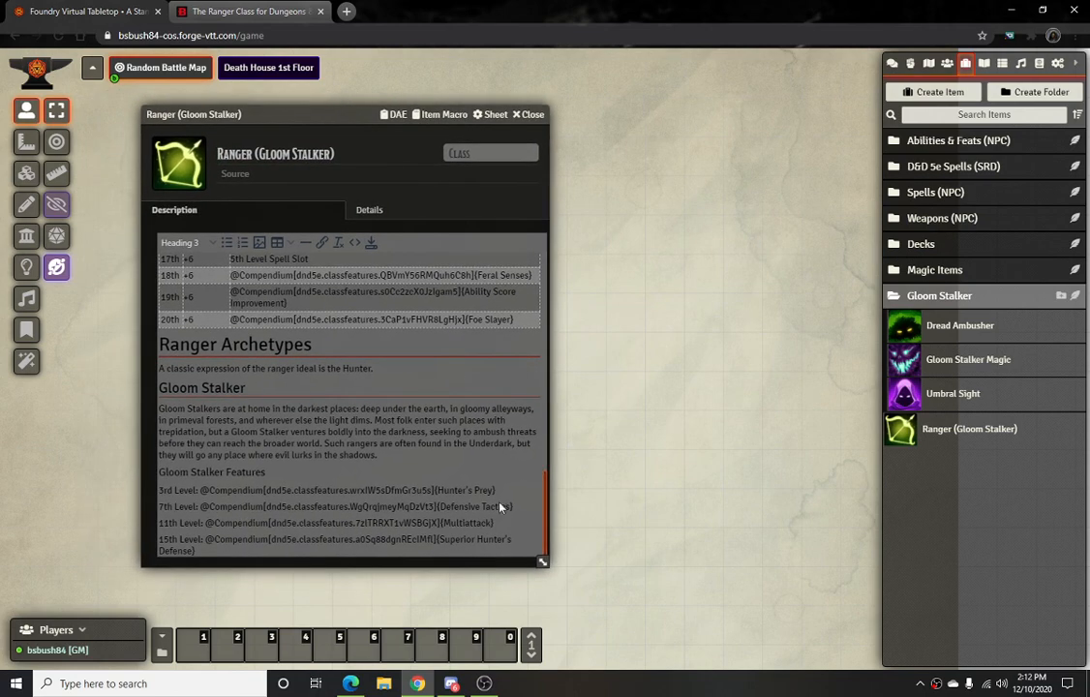
drag(504, 490, 207, 491)
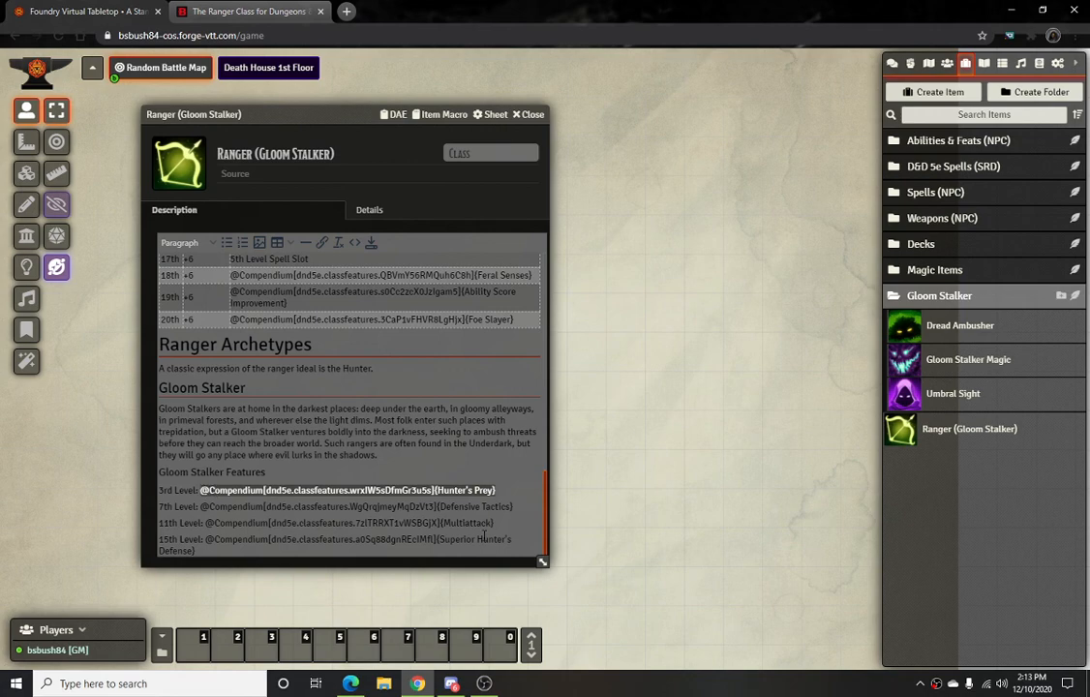
scroll(484, 535, up, 5)
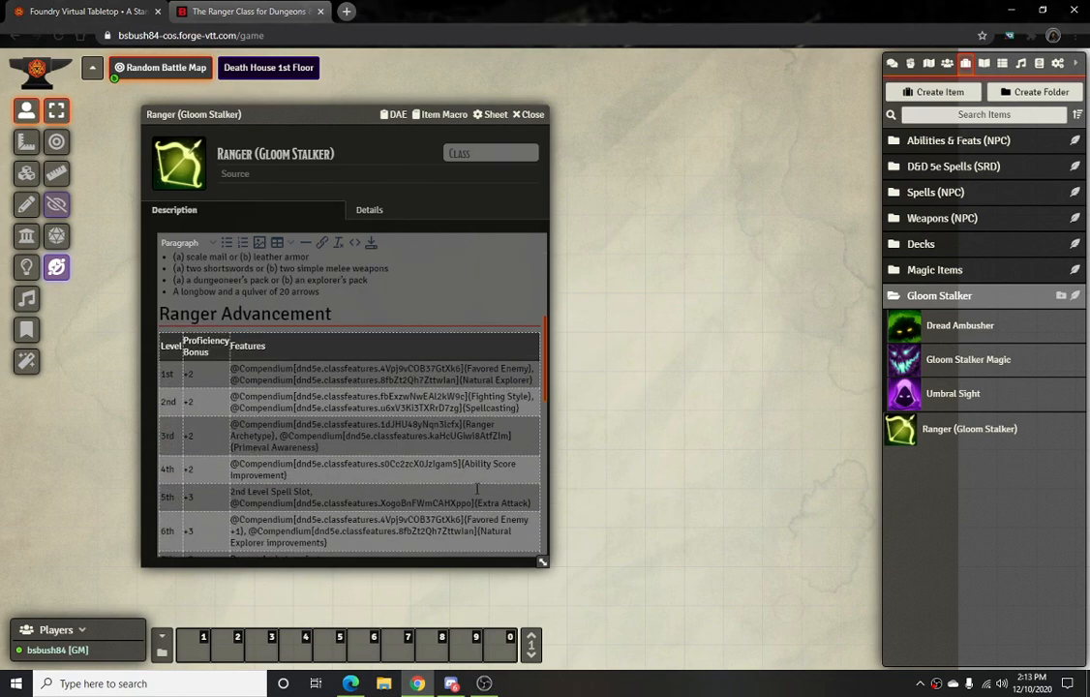
scroll(293, 461, down, 2)
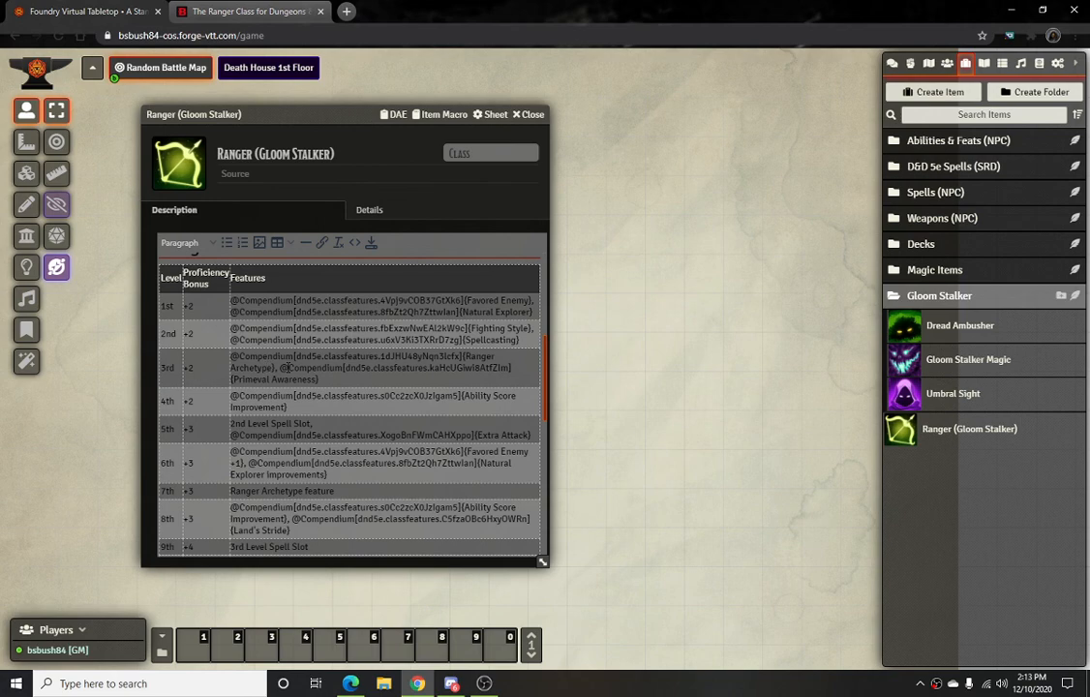
scroll(287, 368, up, 3)
scroll(263, 348, down, 3)
scroll(312, 329, up, 6)
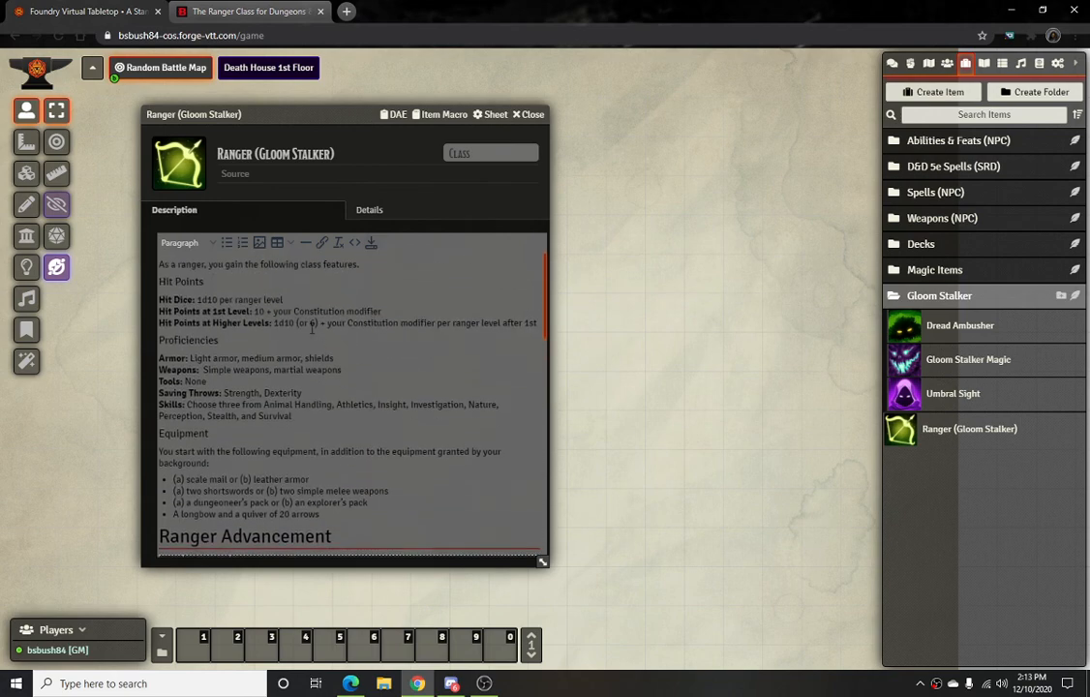
scroll(309, 329, down, 5)
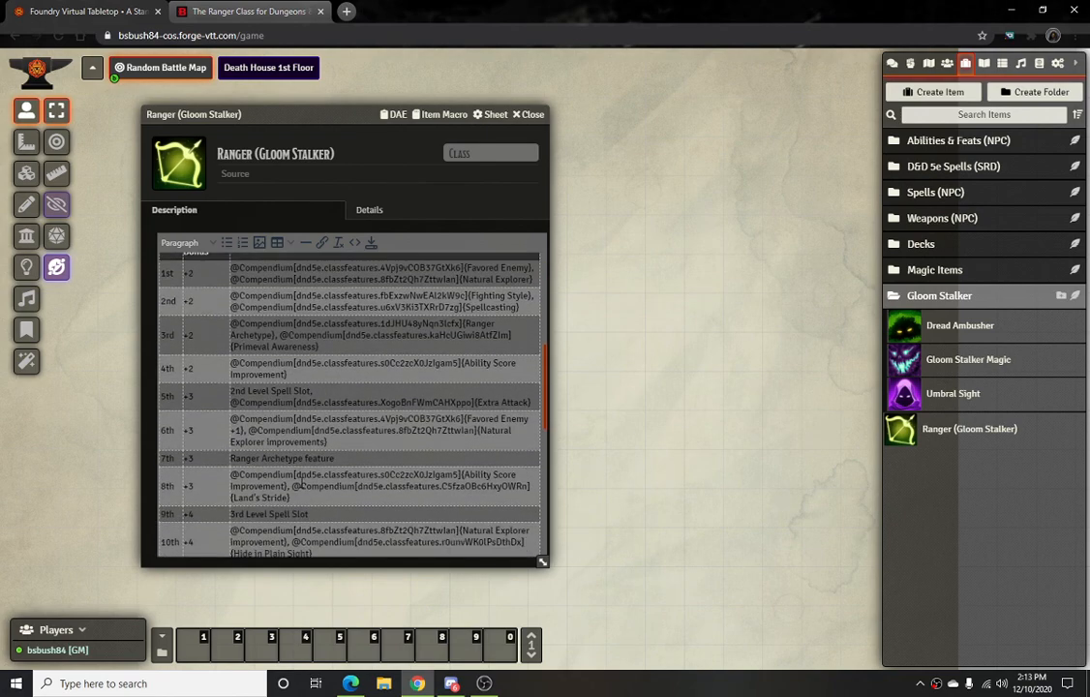
scroll(315, 458, down, 2)
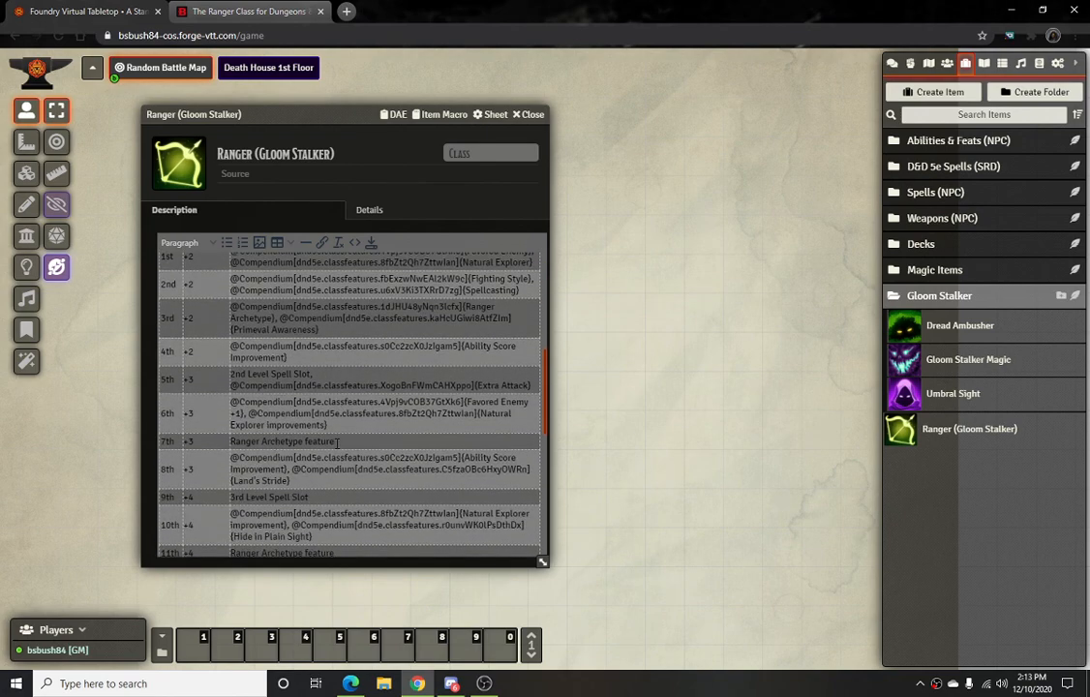
scroll(347, 463, down, 6)
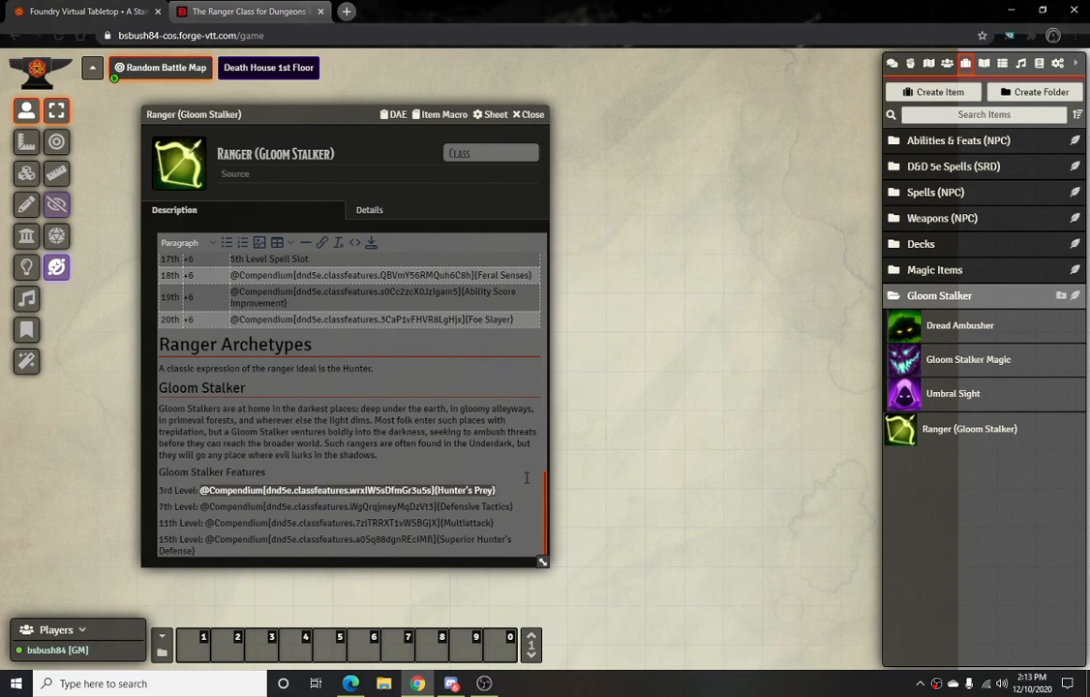
key(BackSpace)
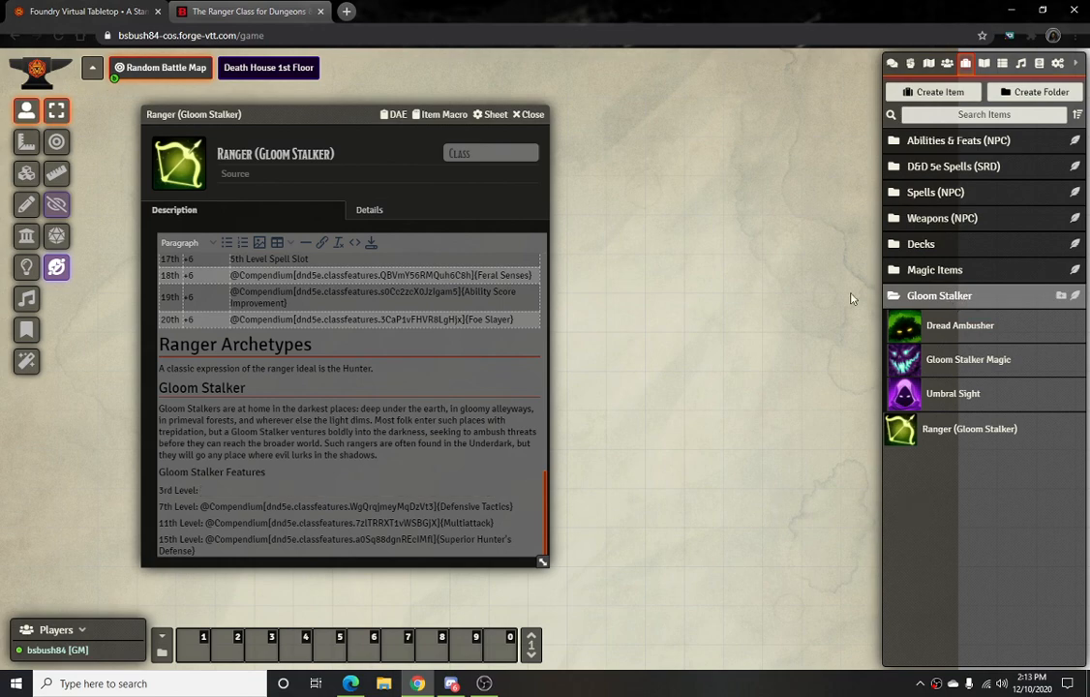
Open the Class Features (SRD) compendium and add the Dread Ambusher, Gloom Stalker Magic and Umbral Sight items to it
click(1039, 63)
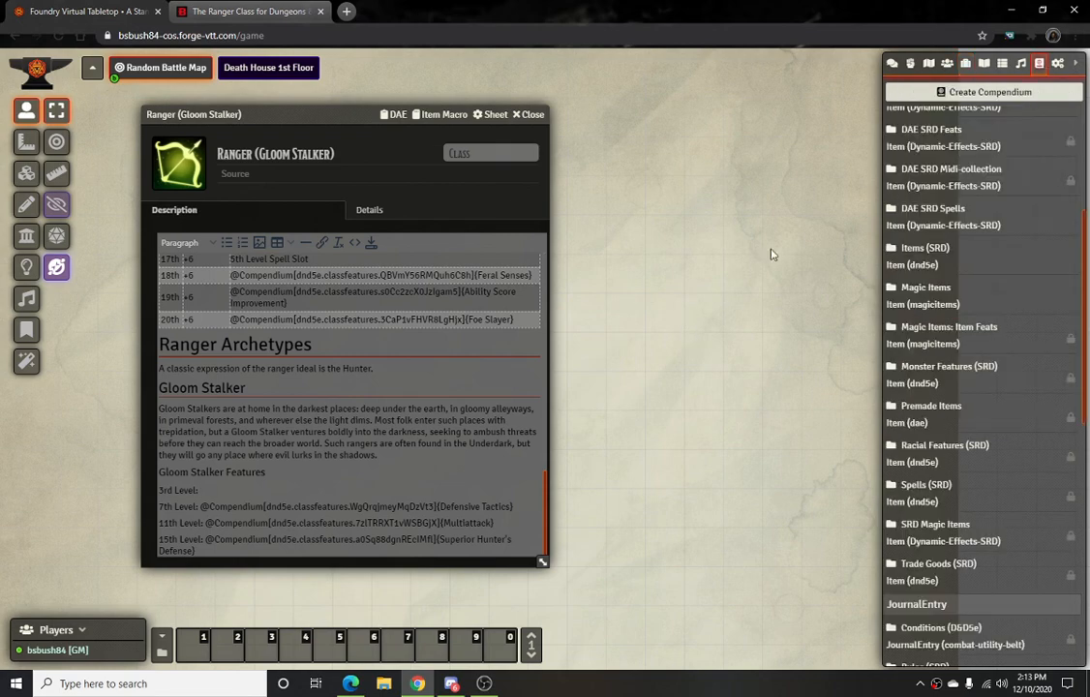
scroll(937, 413, up, 3)
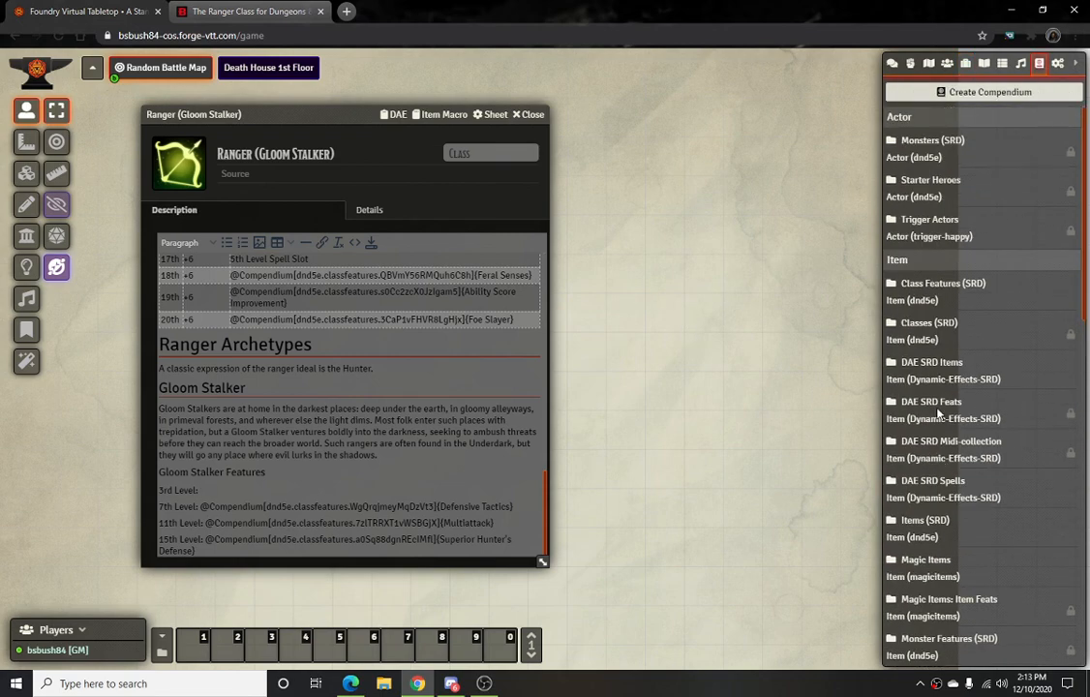
click(955, 293)
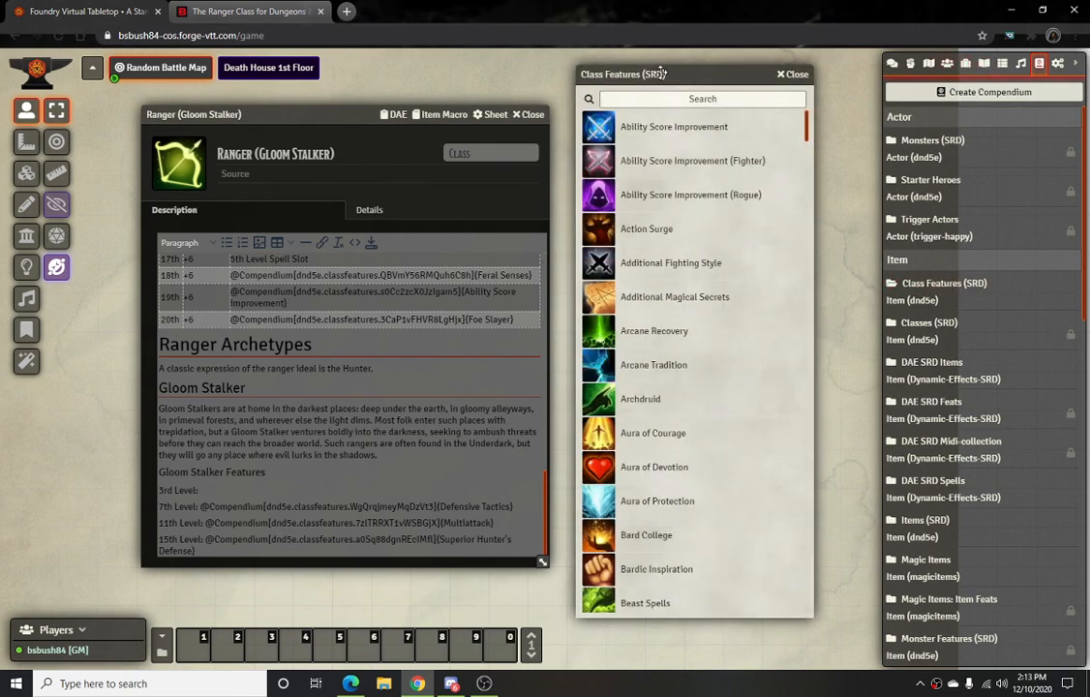
click(965, 63)
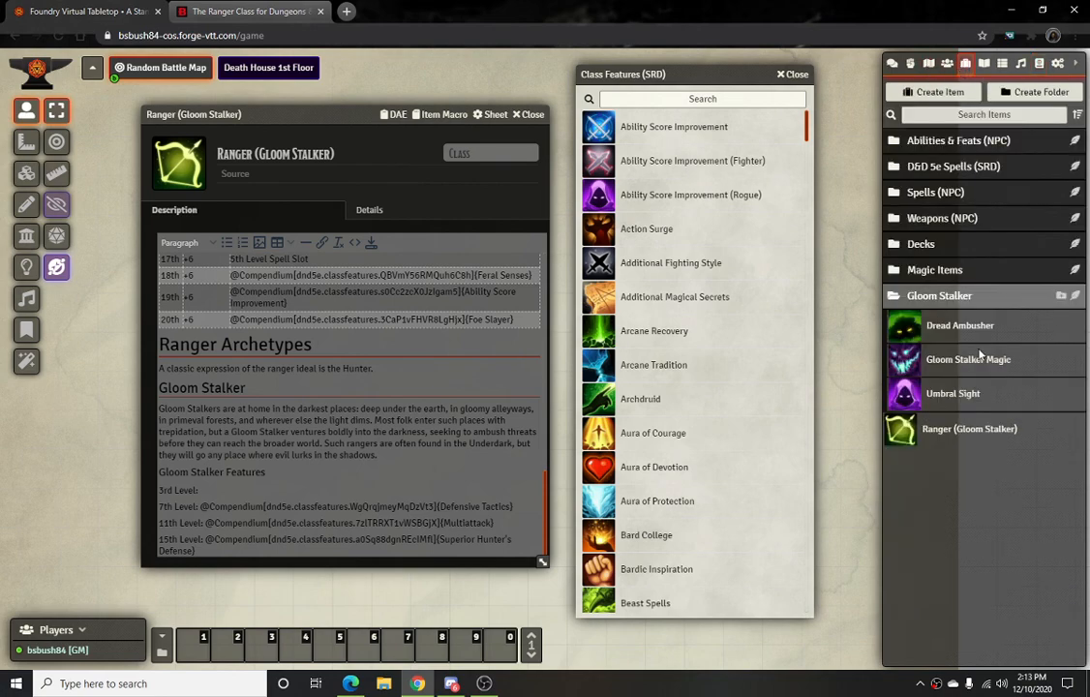
drag(958, 325, 747, 349)
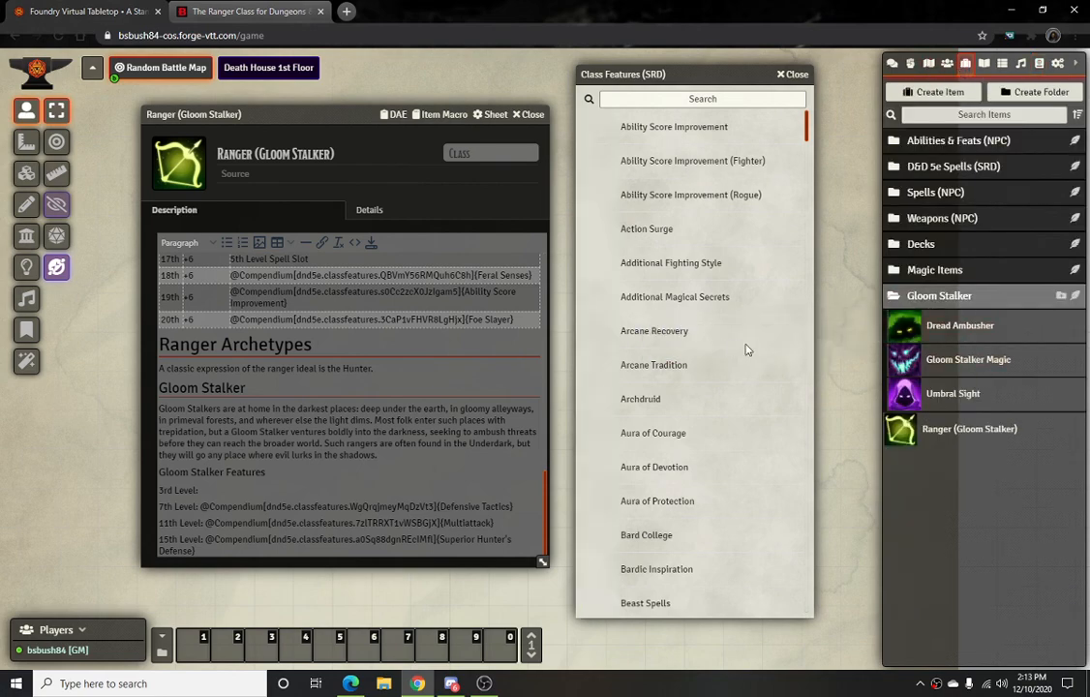
drag(969, 361, 723, 352)
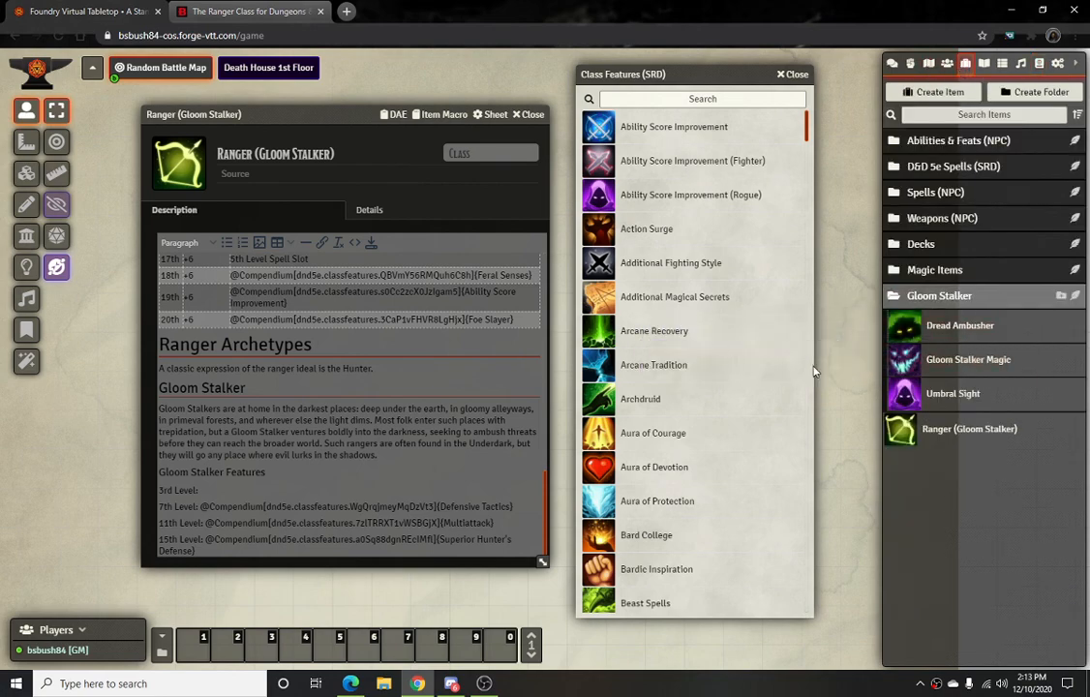
drag(965, 399, 662, 404)
Check the Gloom Stalker features table on D&D Beyond and insert the compendium's Dread Ambusher link on the description's 3rd Level line
scroll(718, 373, down, 3)
scroll(718, 373, down, 13)
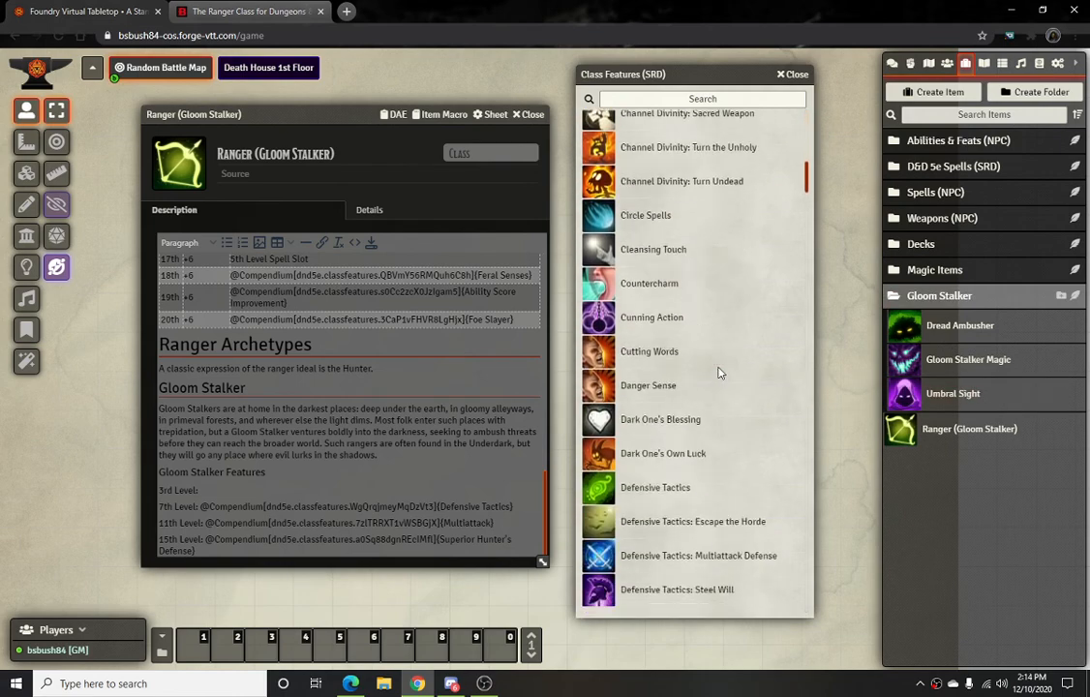
scroll(710, 392, down, 5)
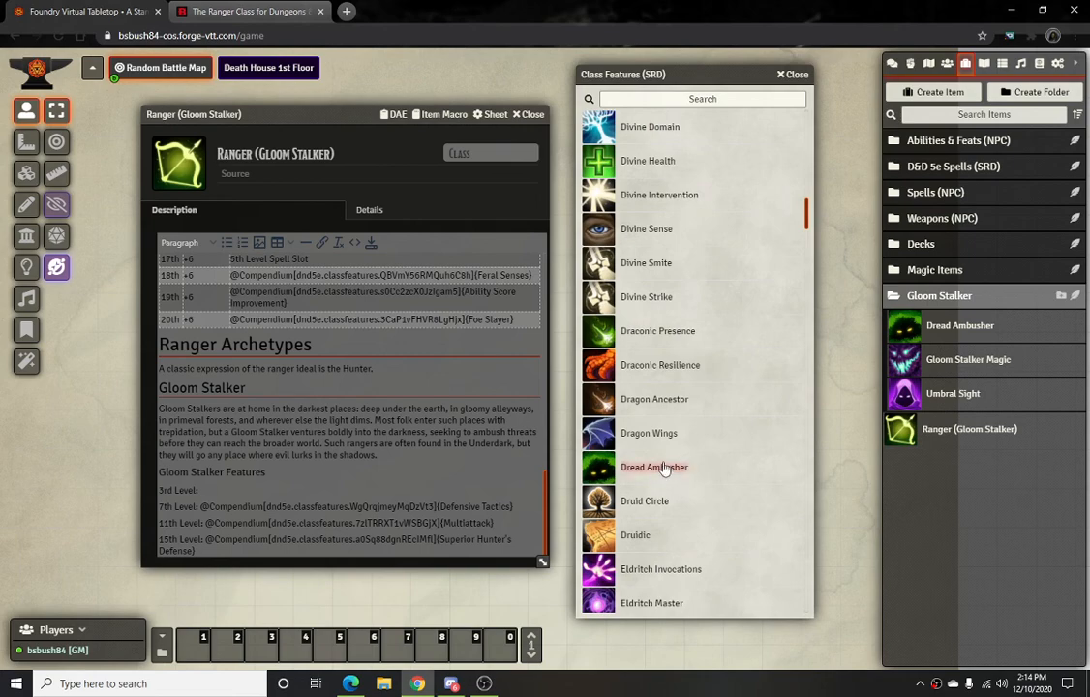
click(257, 13)
click(557, 246)
scroll(552, 248, up, 6)
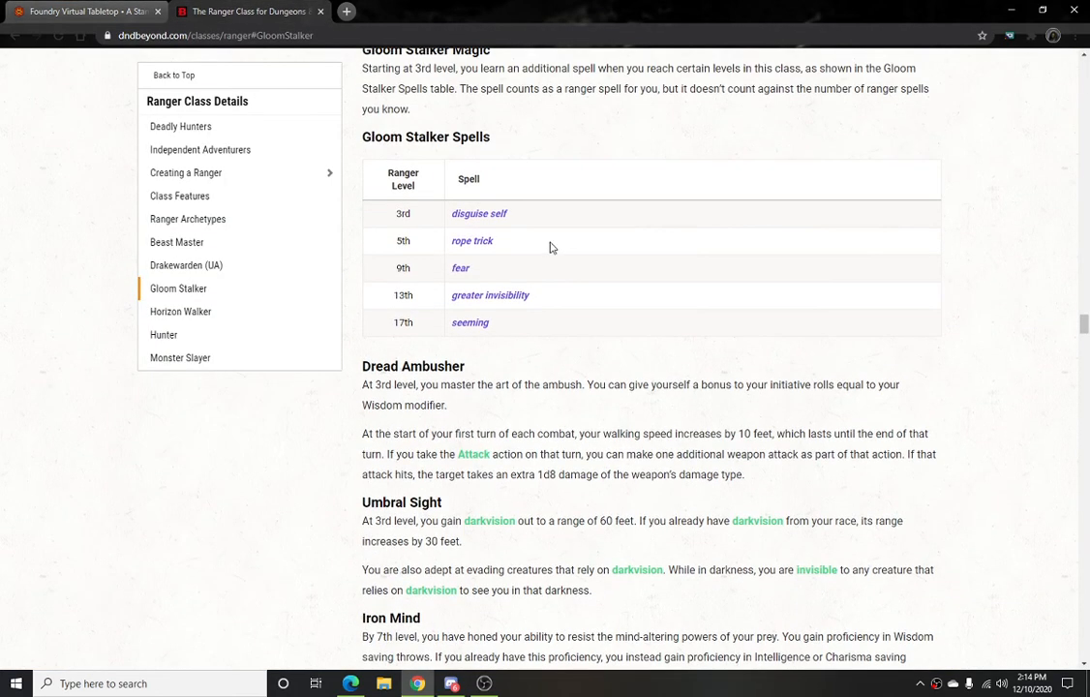
scroll(516, 255, up, 3)
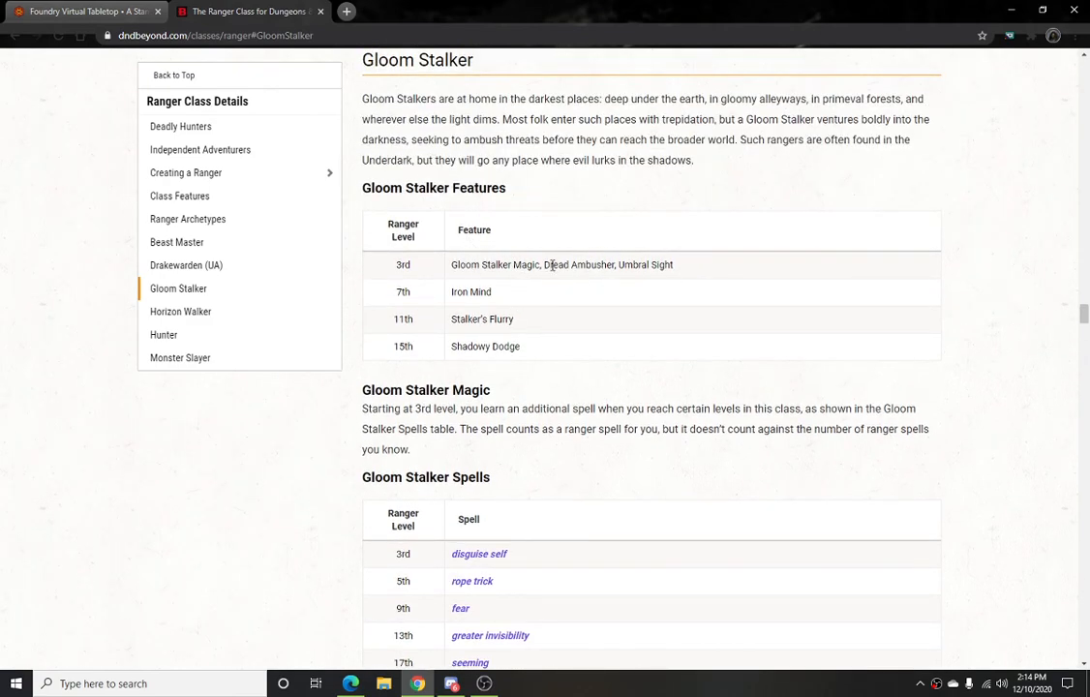
click(141, 10)
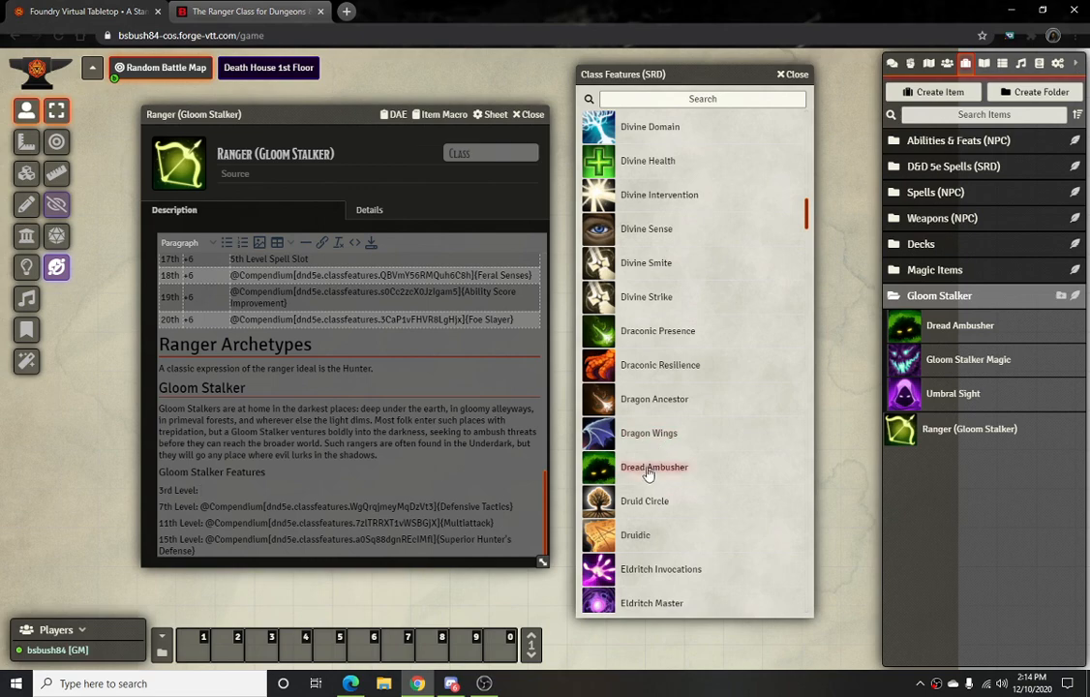
drag(650, 471, 223, 501)
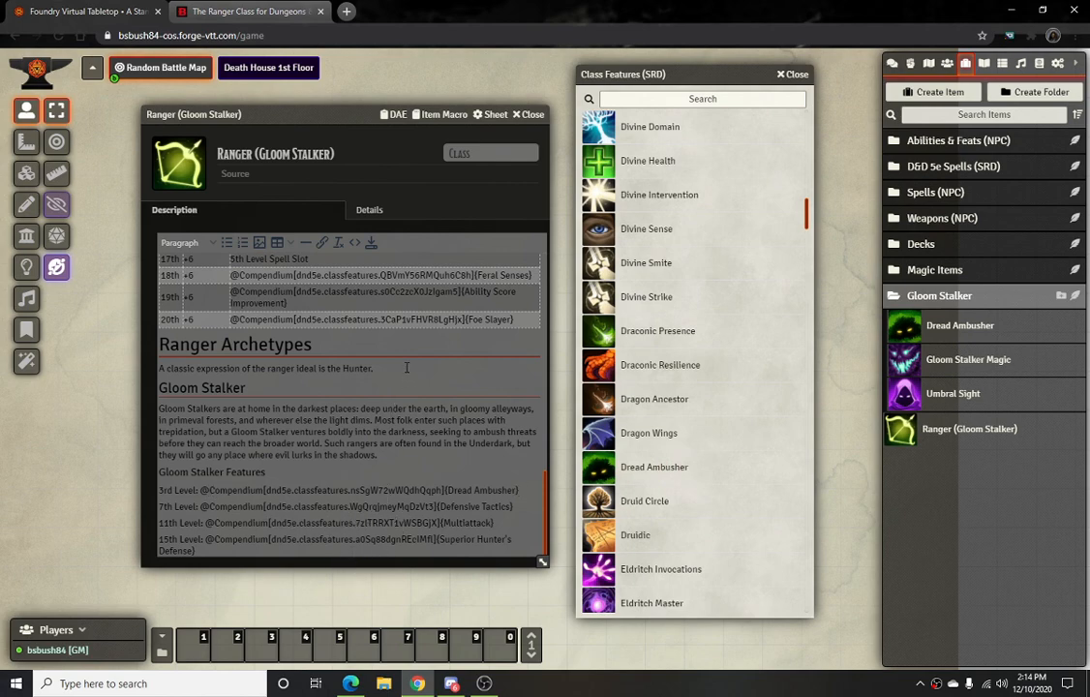
Add a comma and the compendium's Gloom Stalker Magic link after Dread Ambusher on the 3rd Level line
scroll(373, 349, up, 5)
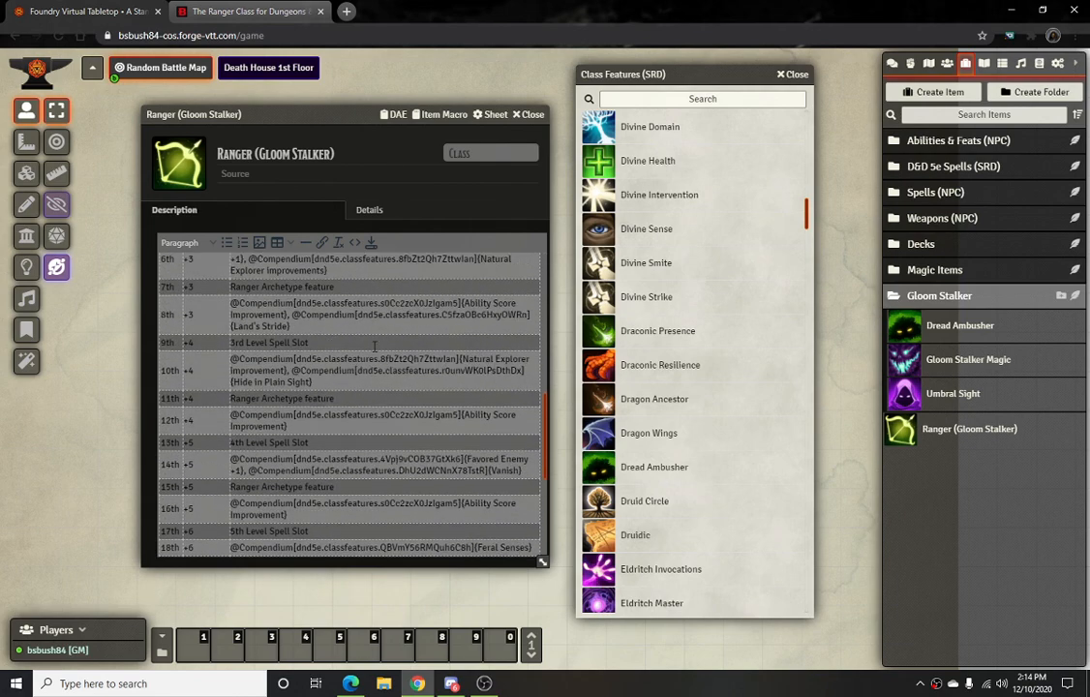
scroll(475, 490, down, 3)
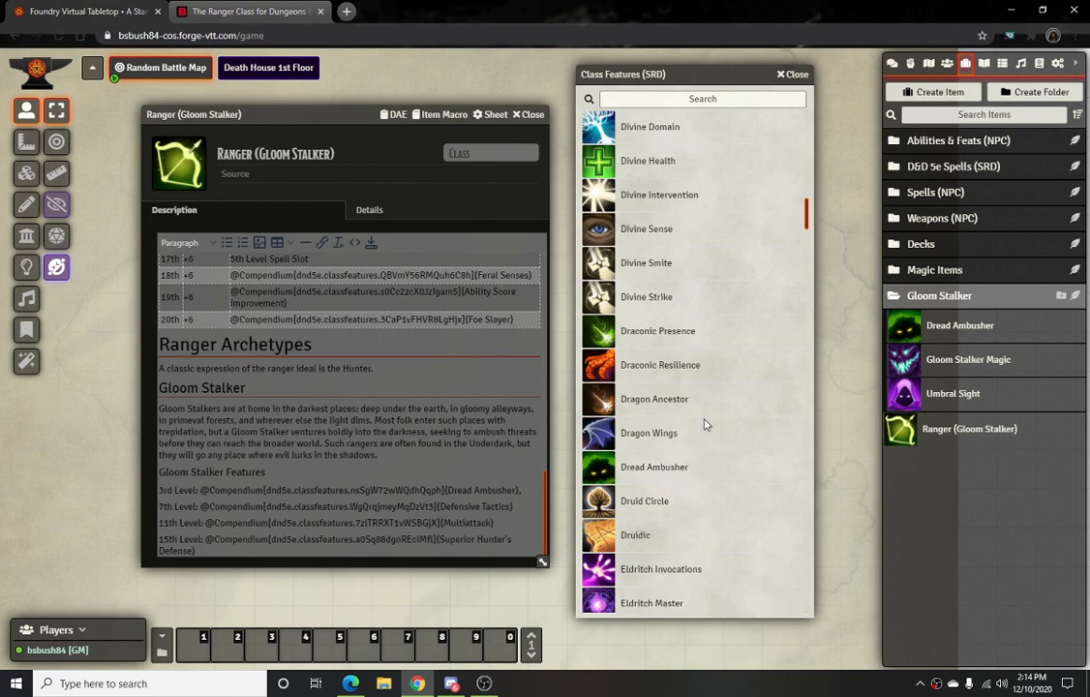
scroll(705, 424, down, 7)
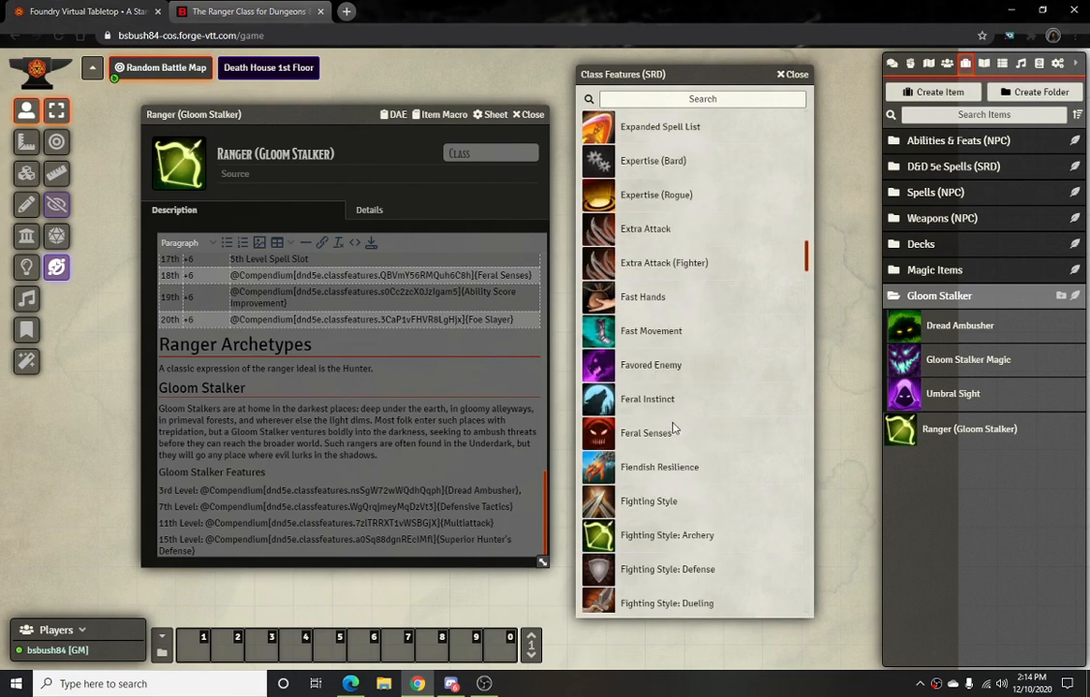
scroll(675, 428, down, 5)
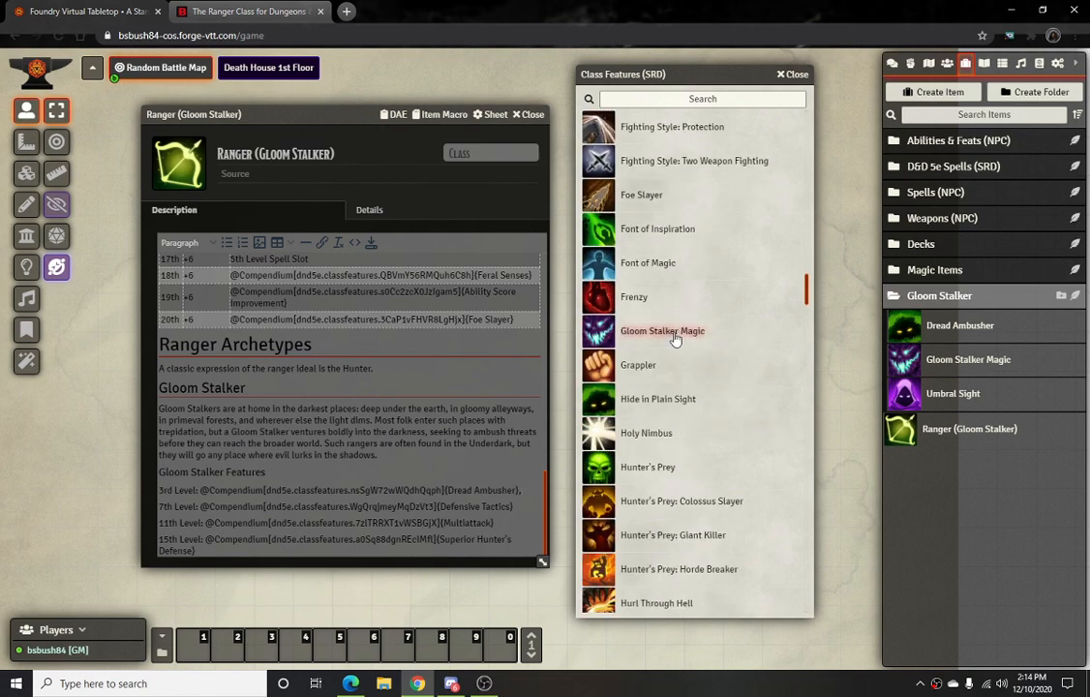
drag(675, 339, 531, 499)
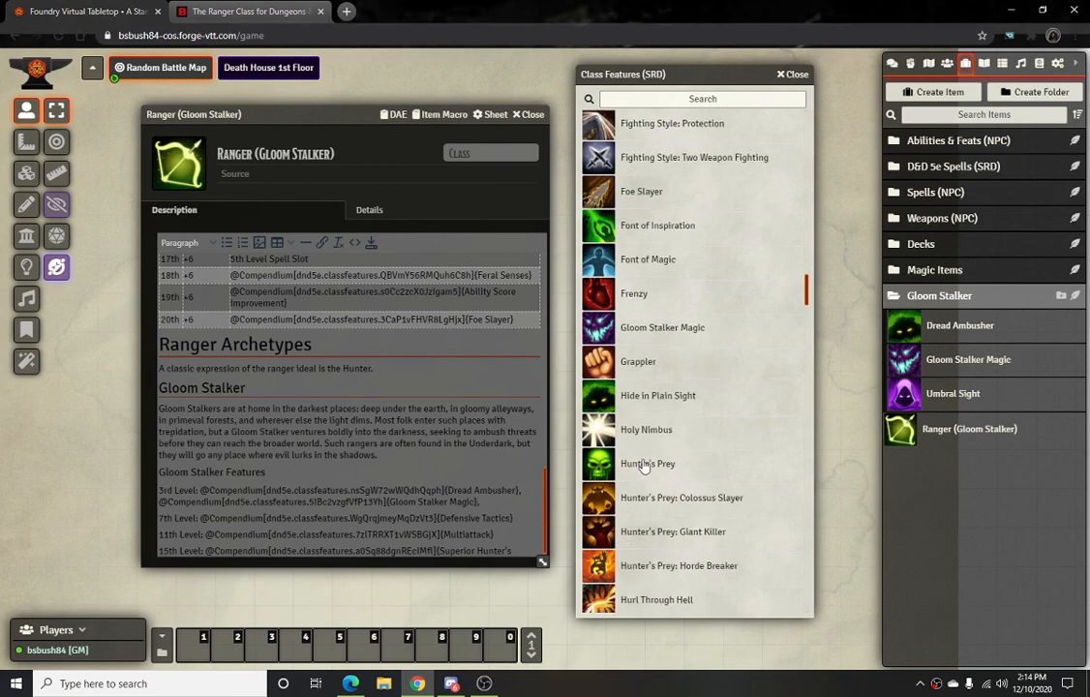
Insert the compendium's Umbral Sight link after Gloom Stalker Magic on the 3rd Level line
scroll(643, 462, down, 15)
scroll(642, 462, down, 20)
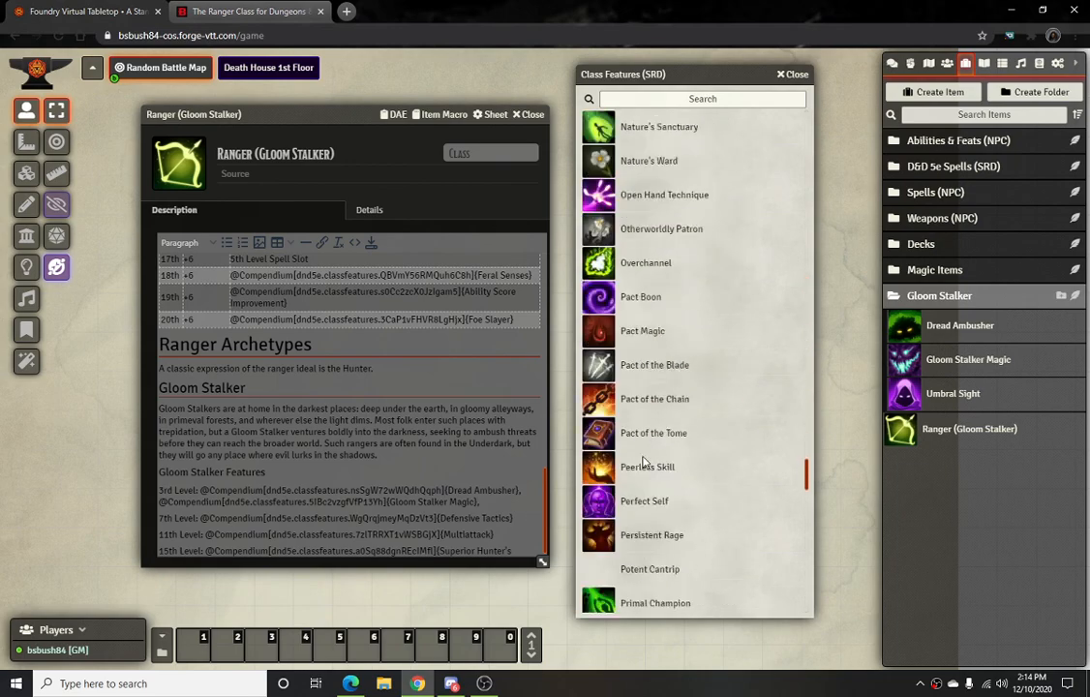
scroll(643, 462, down, 20)
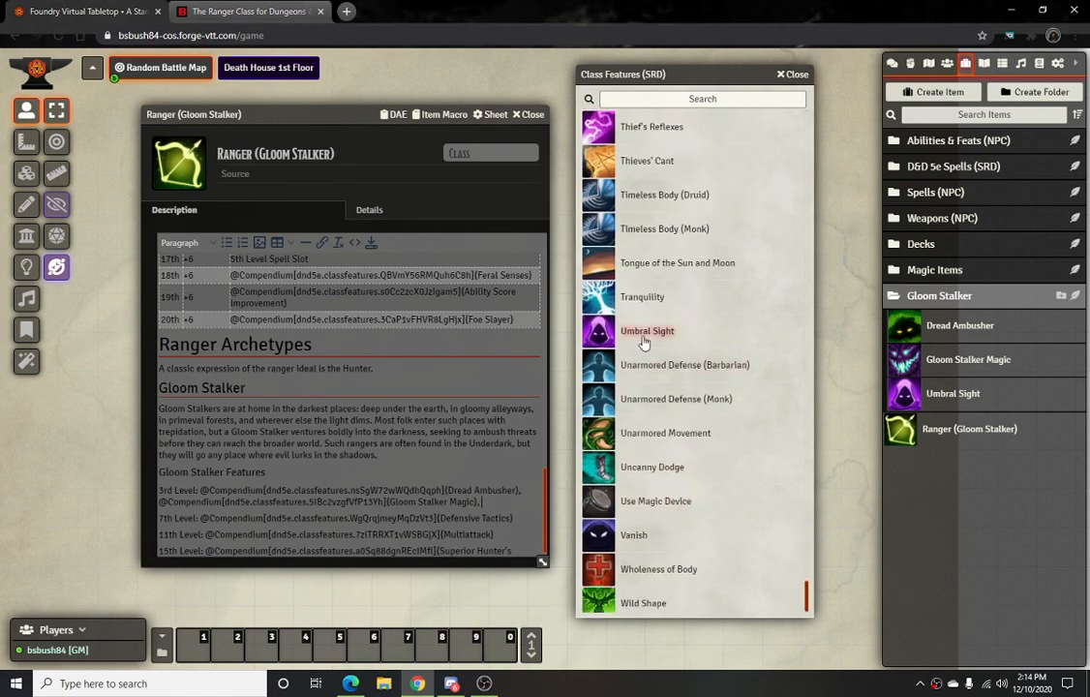
drag(639, 330, 515, 513)
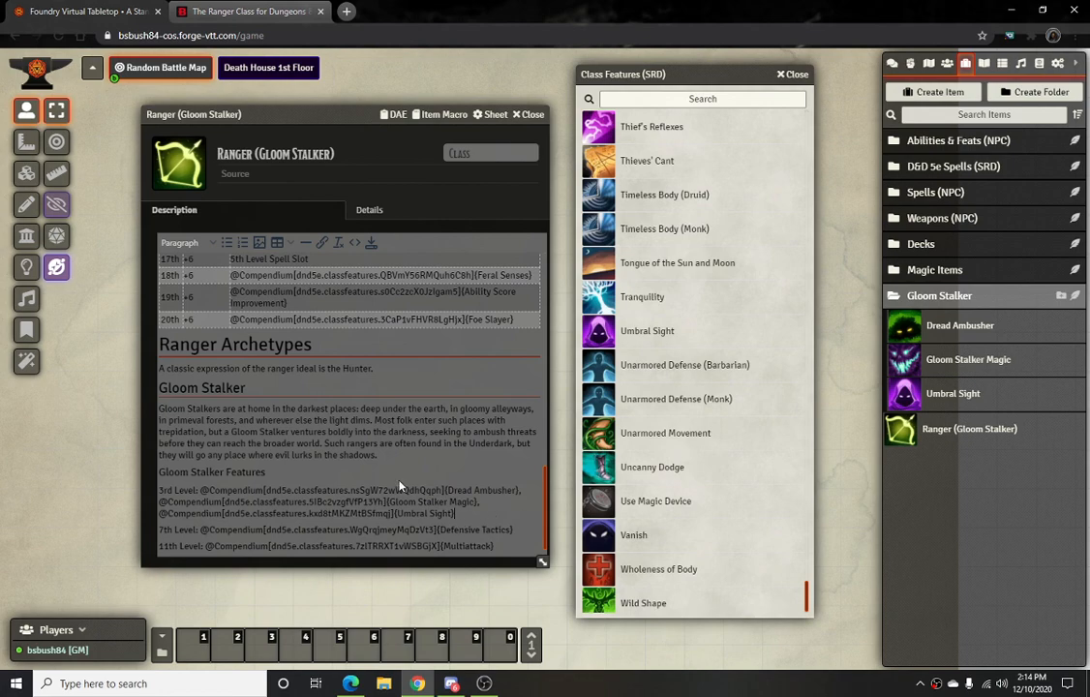
Save the Ranger (Gloom Stalker) description and review its advancement table and Gloom Stalker feature links
scroll(392, 436, up, 15)
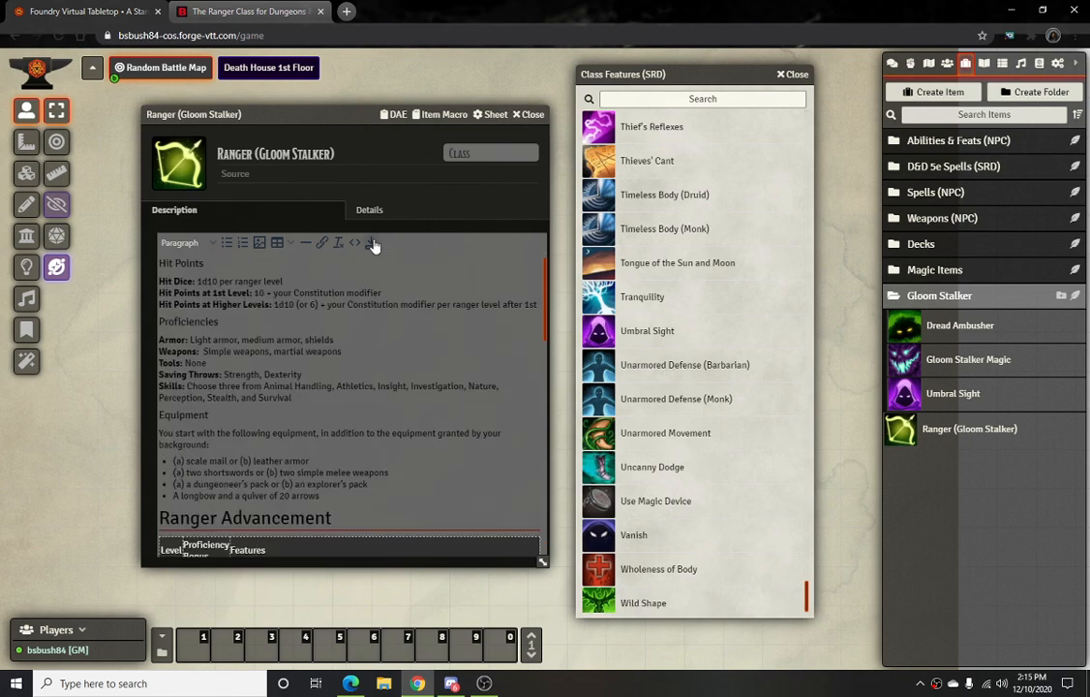
click(370, 242)
scroll(391, 374, down, 8)
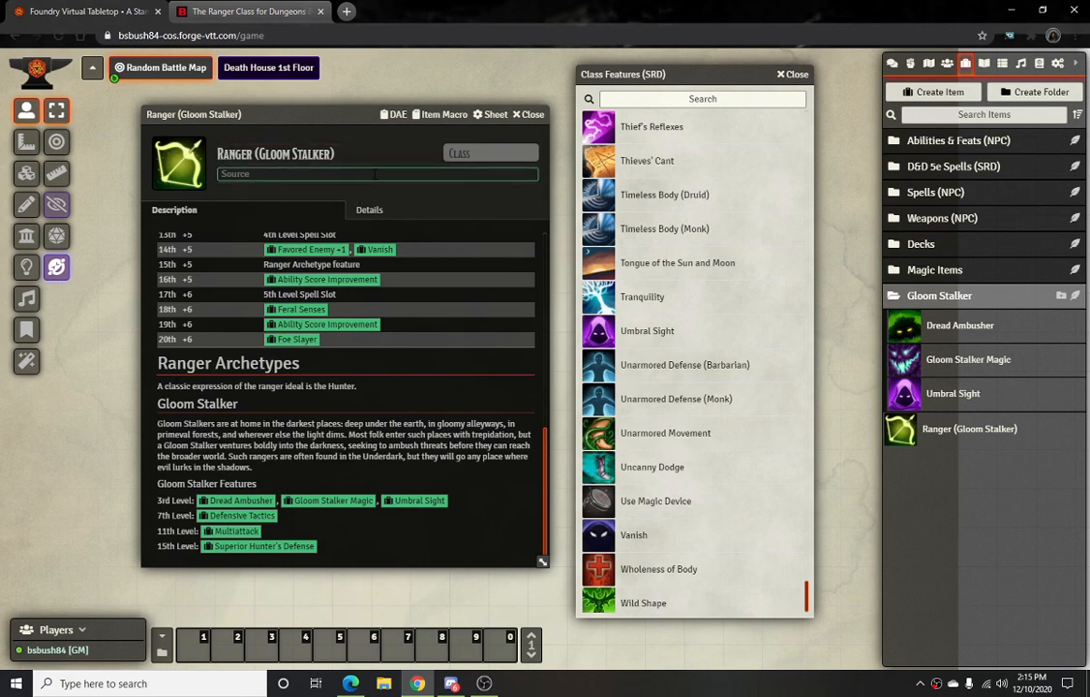
scroll(360, 310, up, 3)
scroll(360, 309, up, 2)
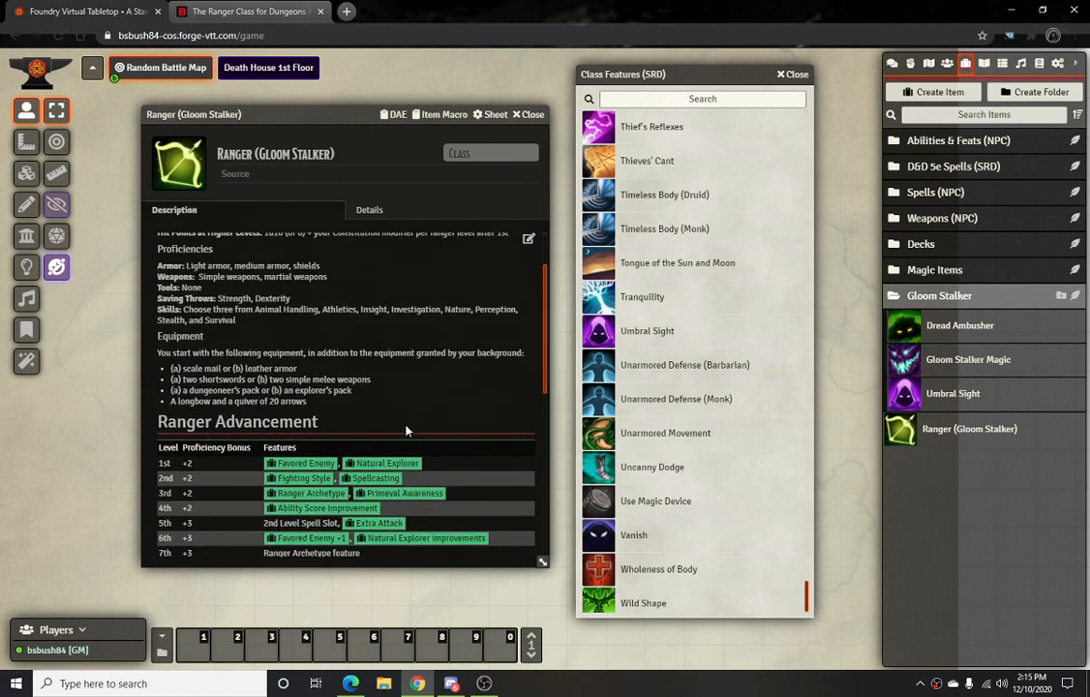
scroll(351, 407, down, 3)
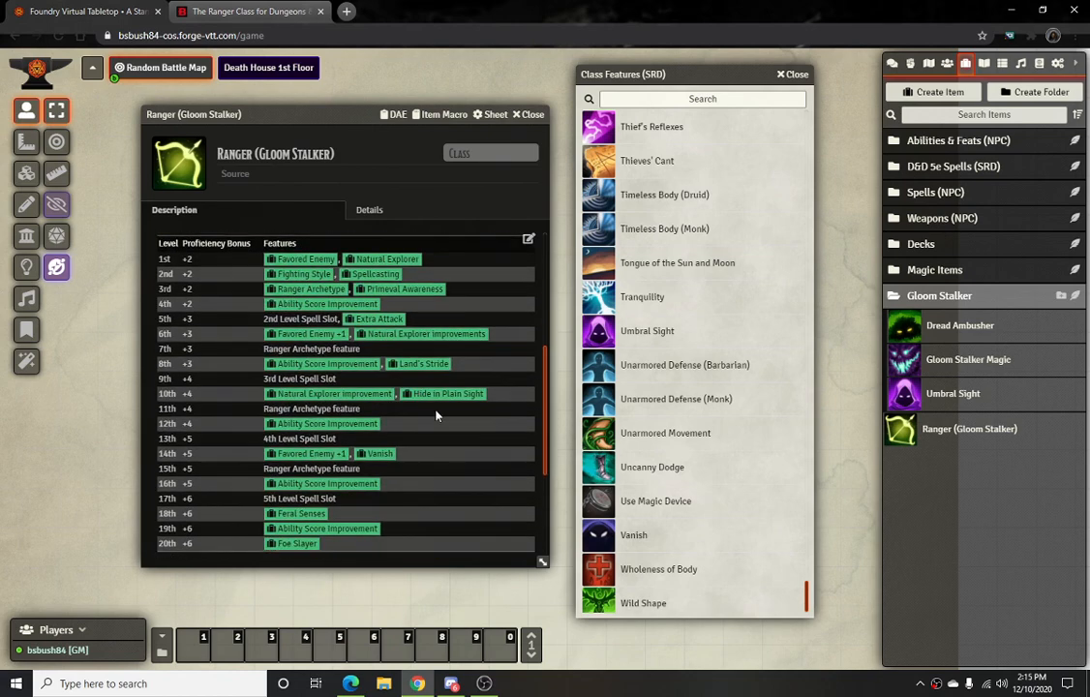
scroll(410, 425, down, 3)
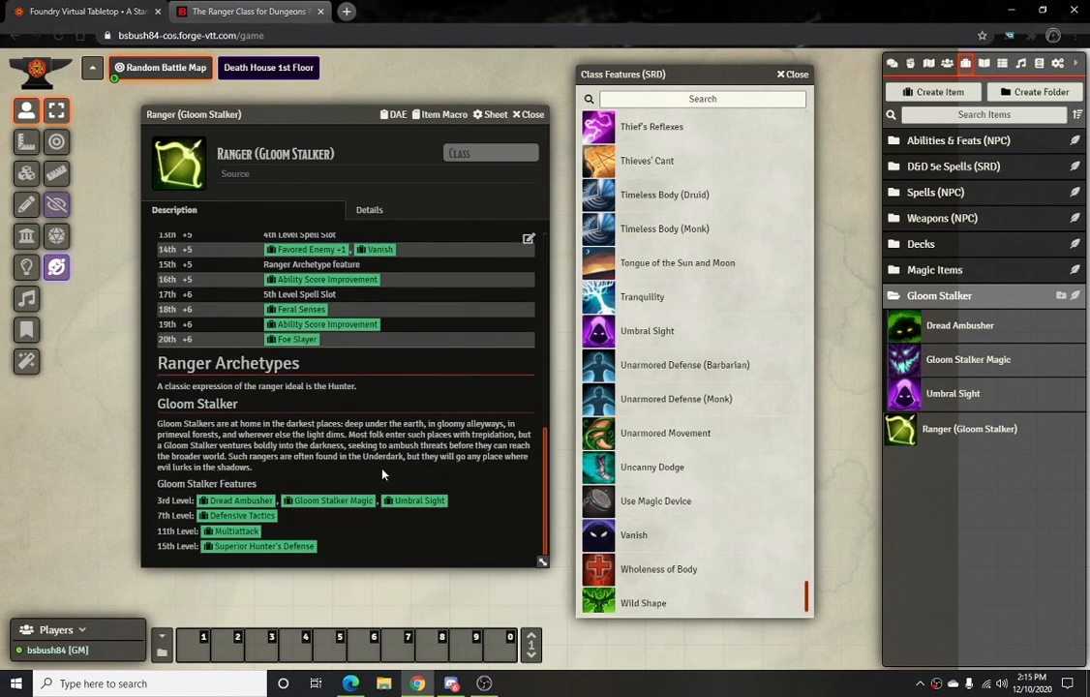
Close the Class Features (SRD) compendium and the Ranger (Gloom Stalker) sheet, and open the Test character's features
click(792, 76)
drag(343, 131, 617, 154)
click(806, 140)
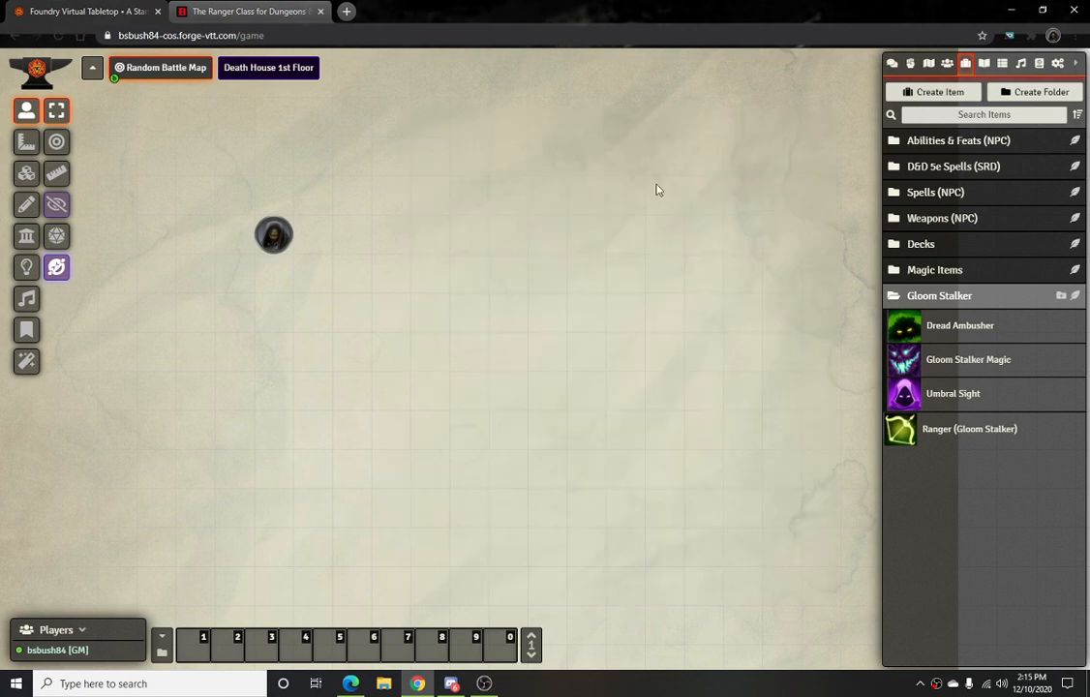
click(273, 235)
double_click(274, 240)
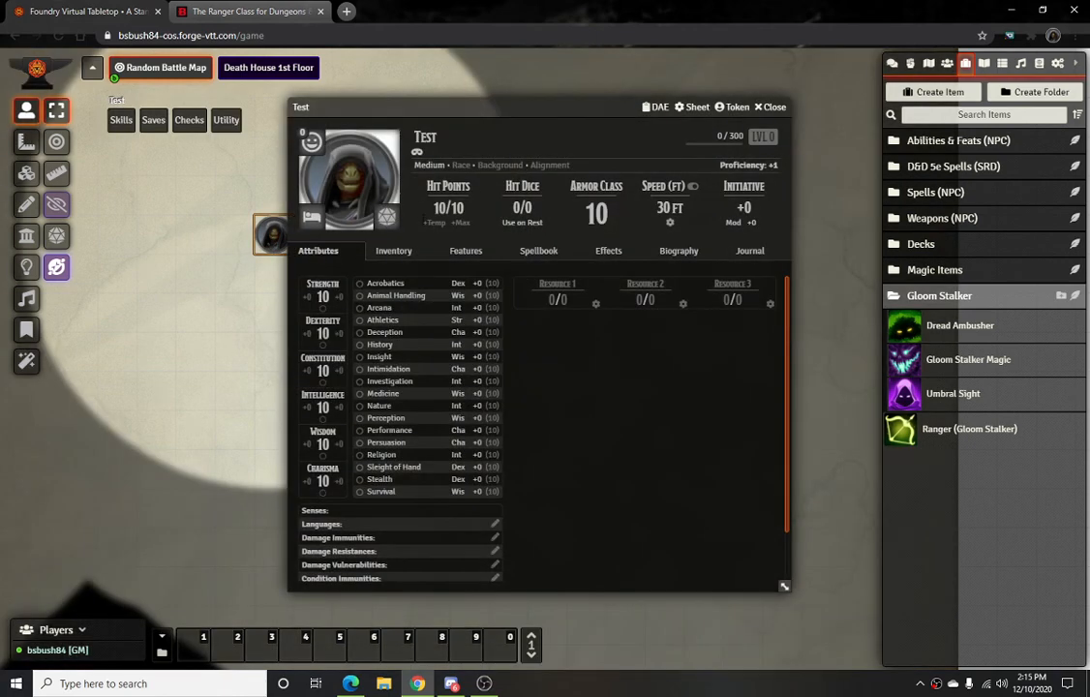
click(383, 251)
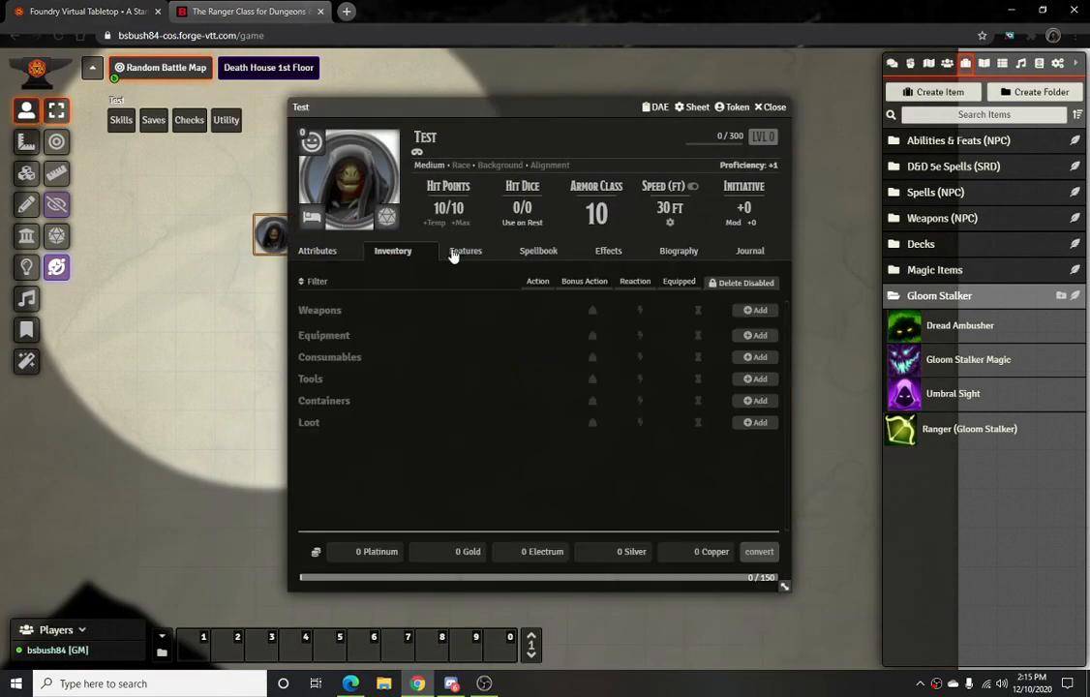
click(484, 252)
click(520, 253)
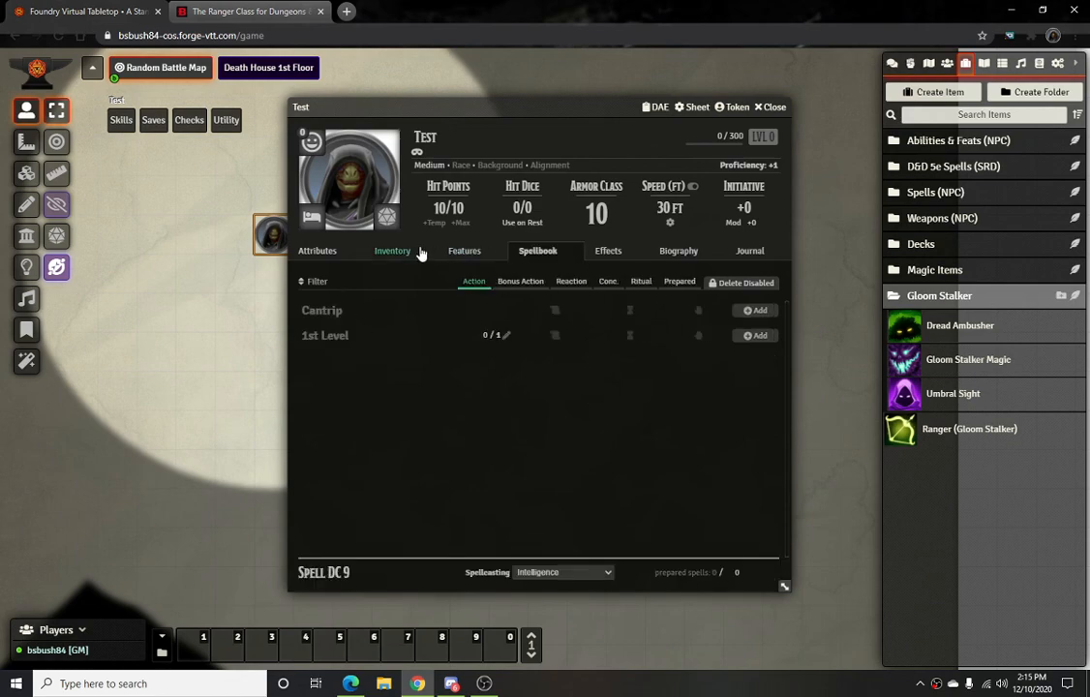
click(465, 251)
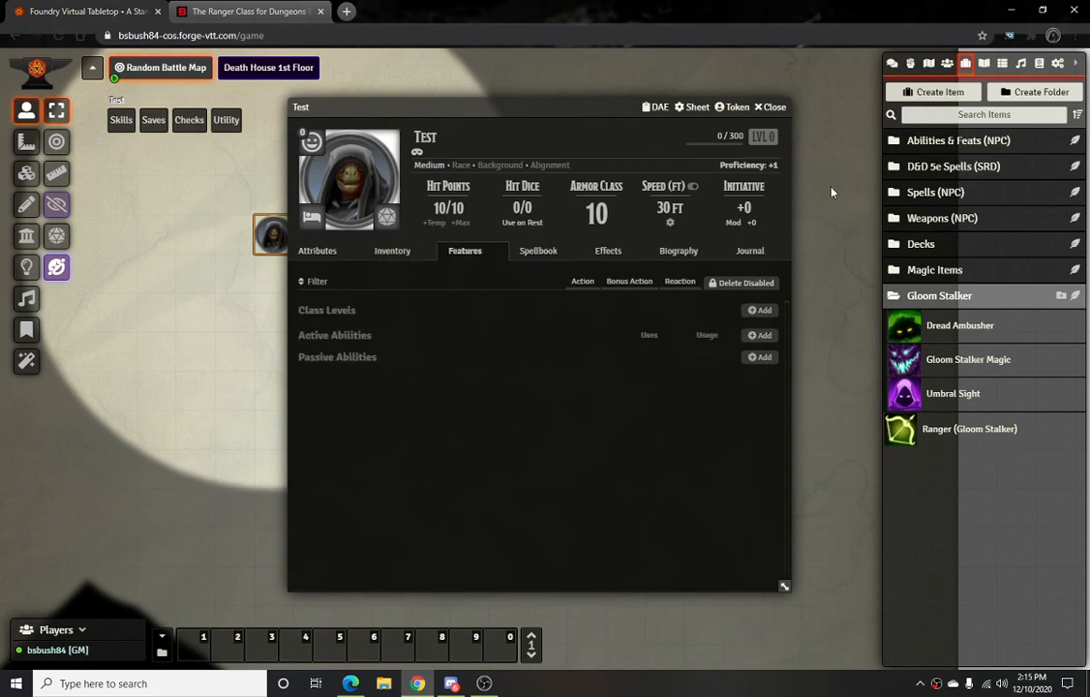
Unlock the Classes (SRD) compendium for editing
click(934, 300)
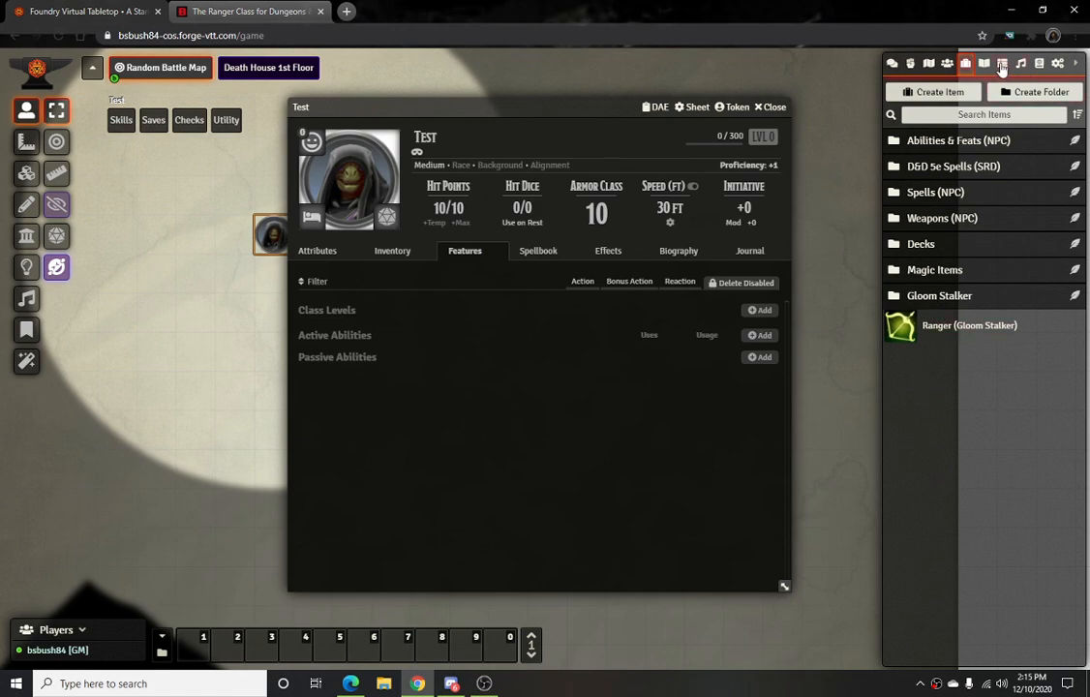
click(1039, 64)
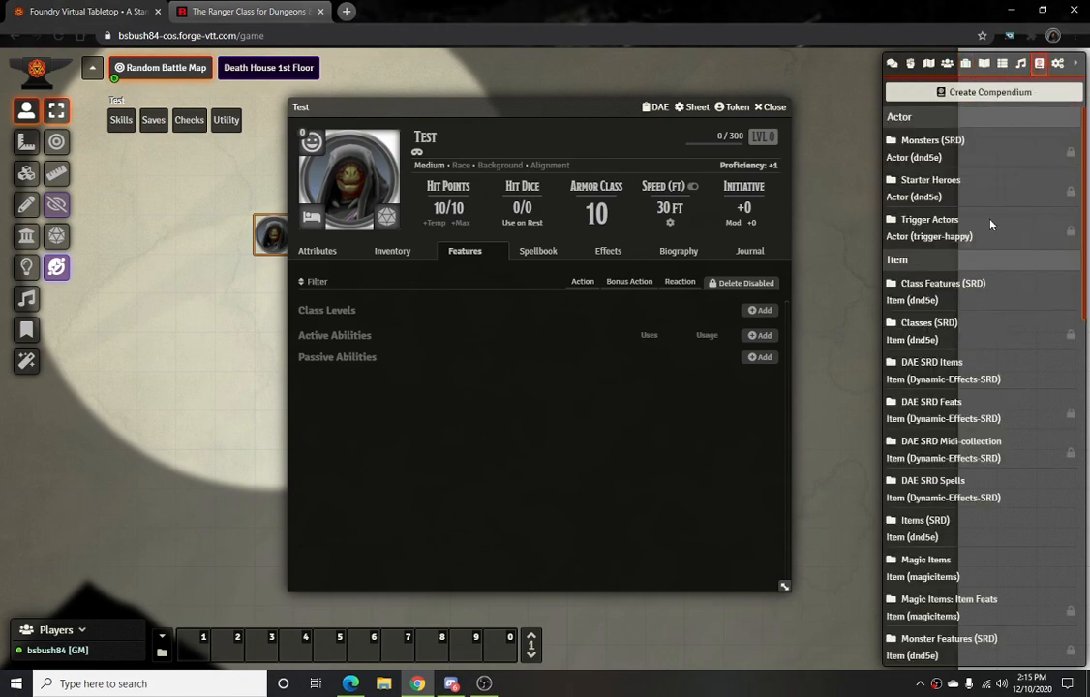
right_click(937, 331)
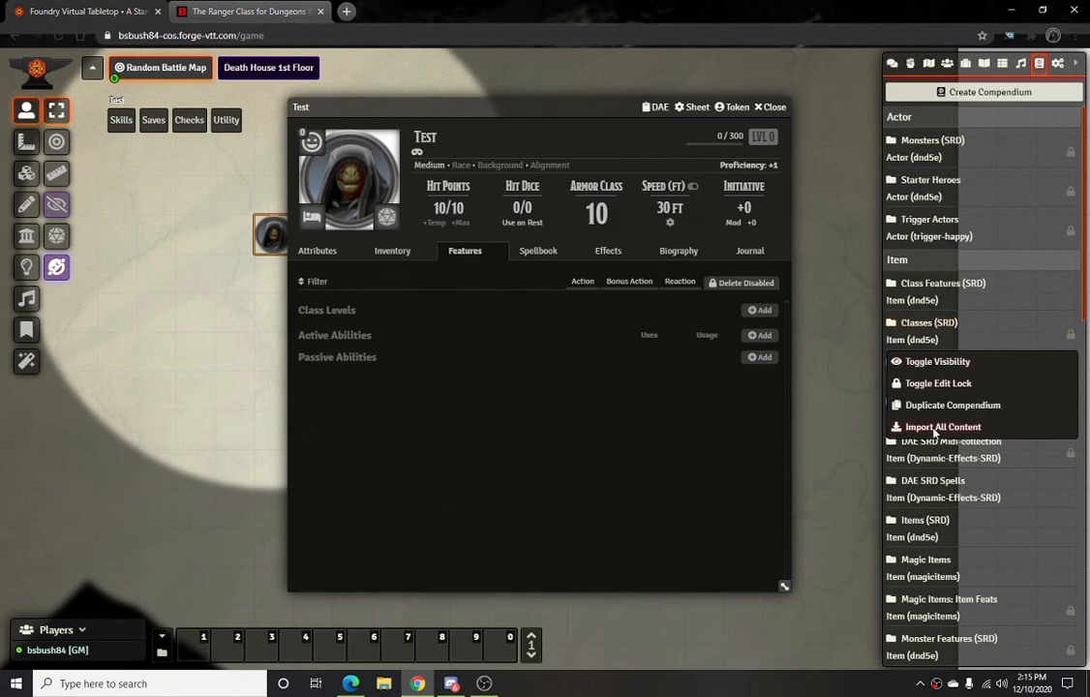
click(932, 384)
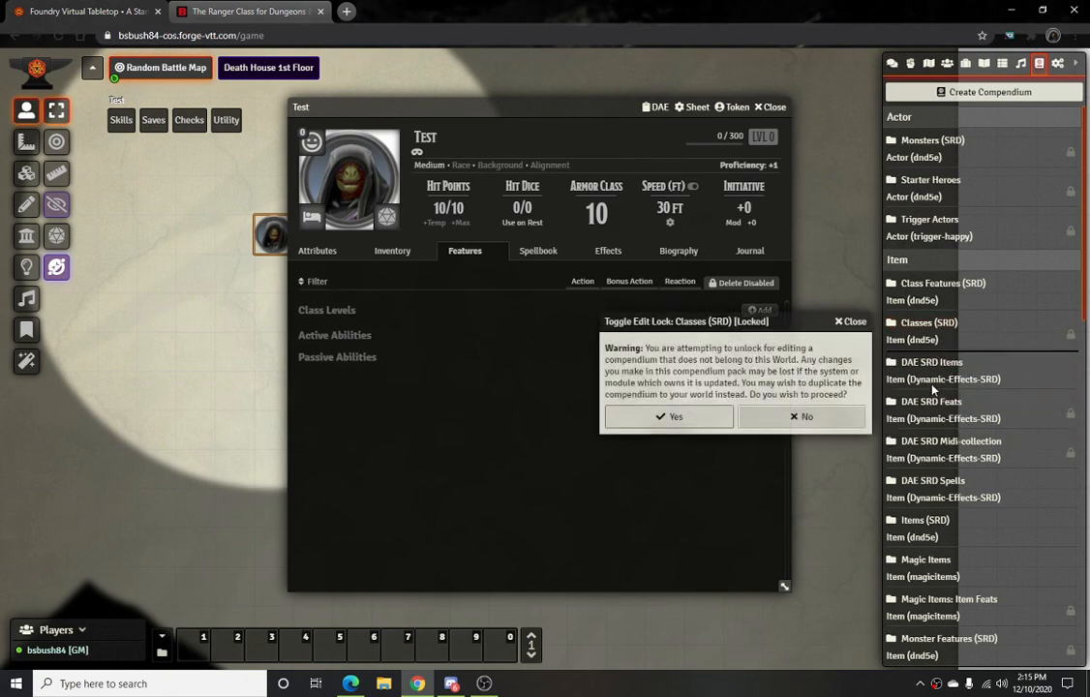
click(659, 417)
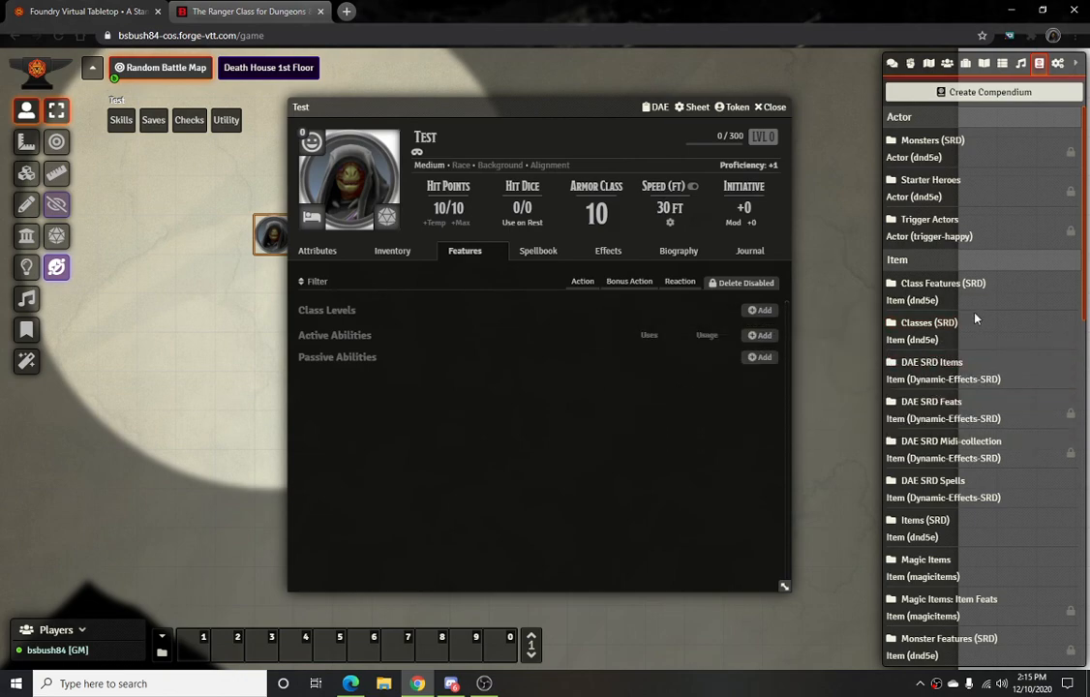
Add the Ranger (Gloom Stalker) world item to the Classes (SRD) compendium
click(929, 323)
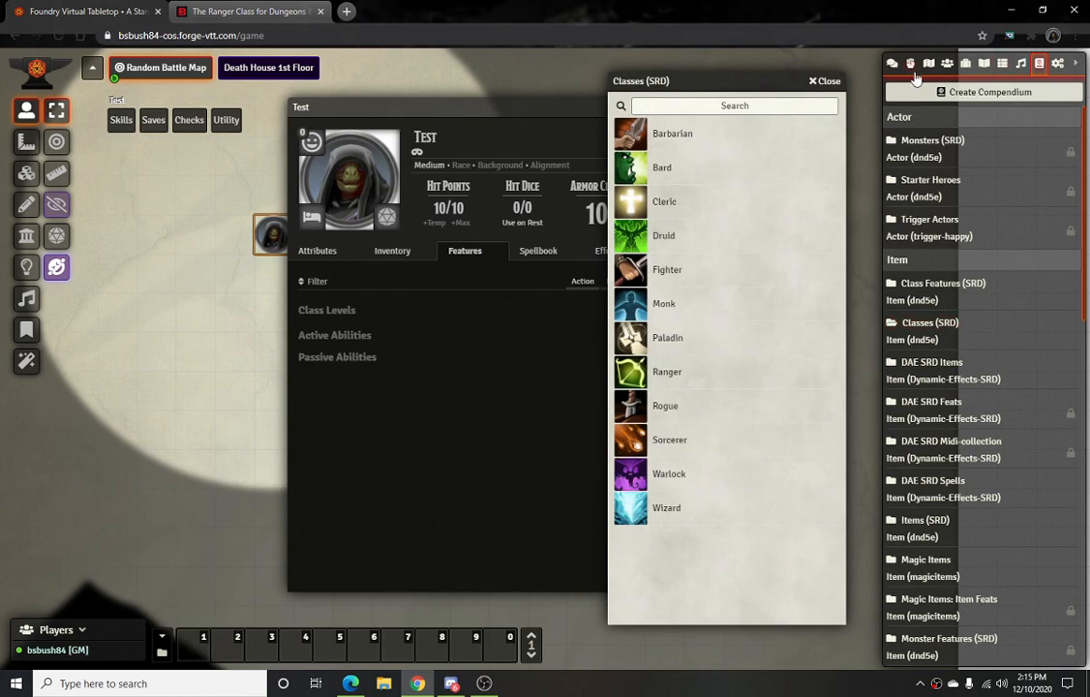
click(965, 64)
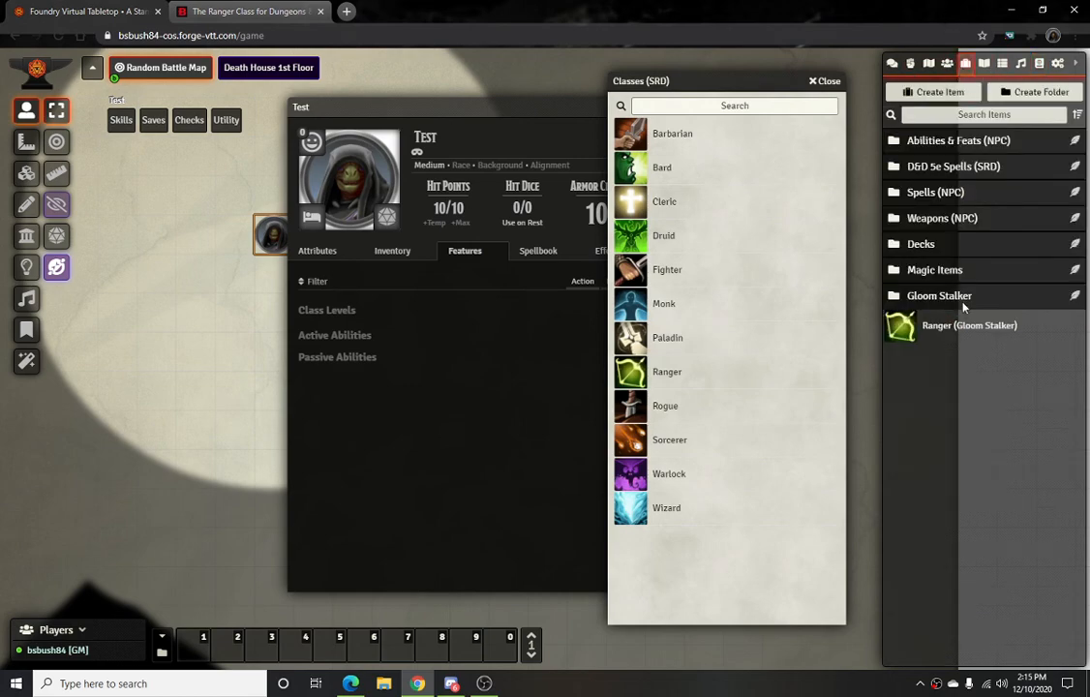
drag(967, 327, 722, 570)
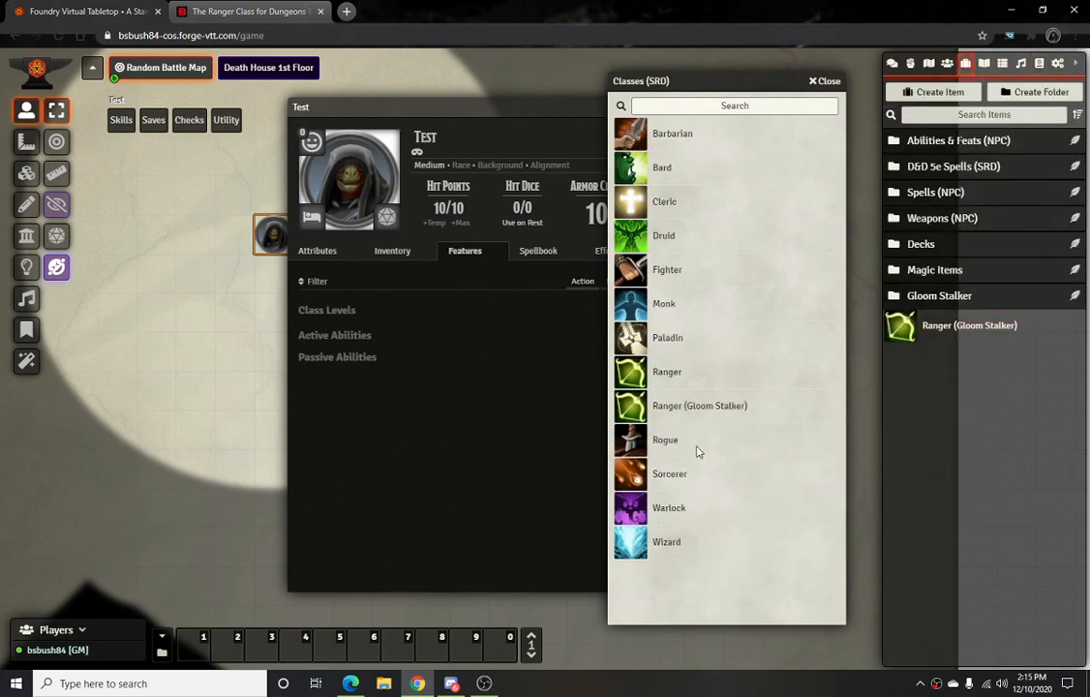
Compare the Ranger and Ranger (Gloom Stalker) entries in Classes (SRD), examining their advancement tables and archetype features
click(665, 375)
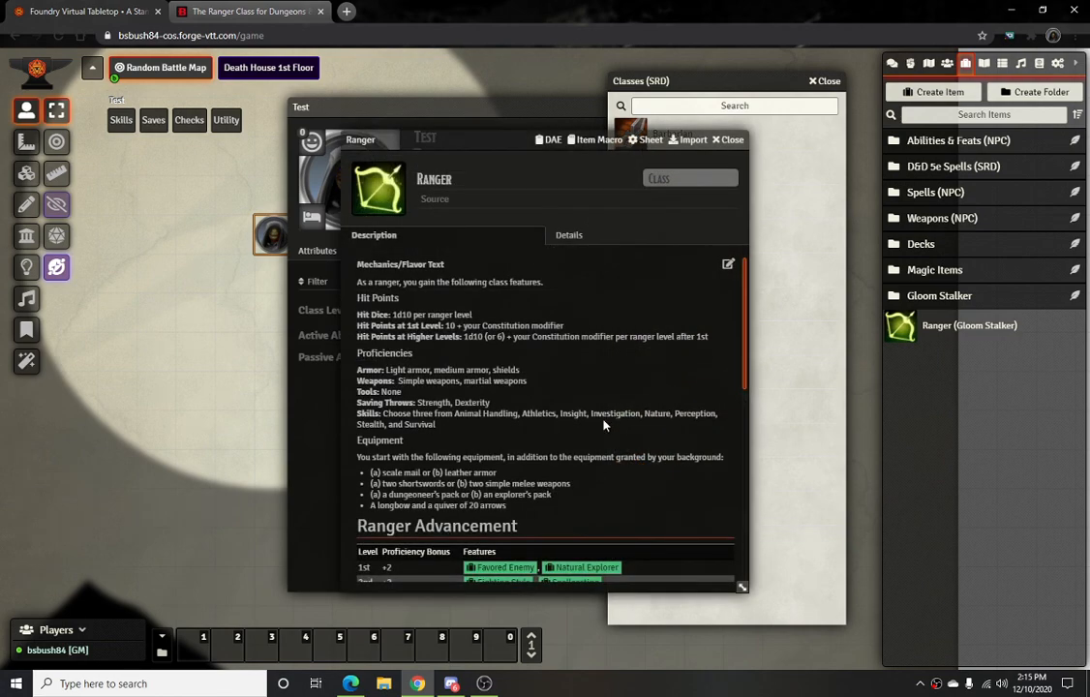
scroll(604, 423, down, 10)
scroll(632, 434, up, 10)
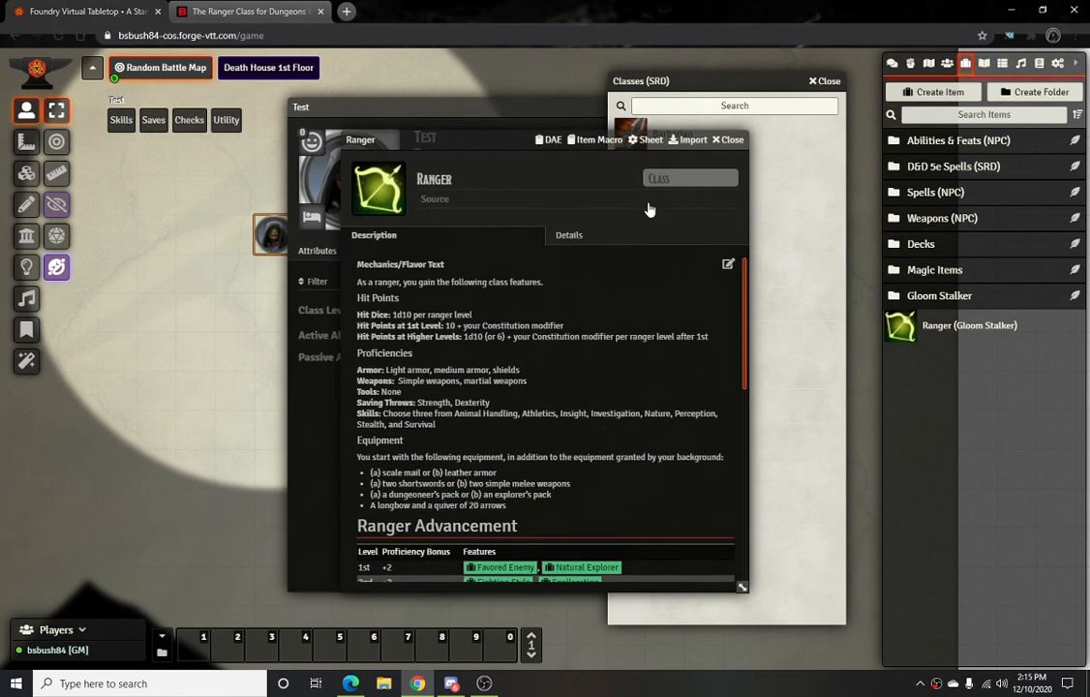
click(728, 140)
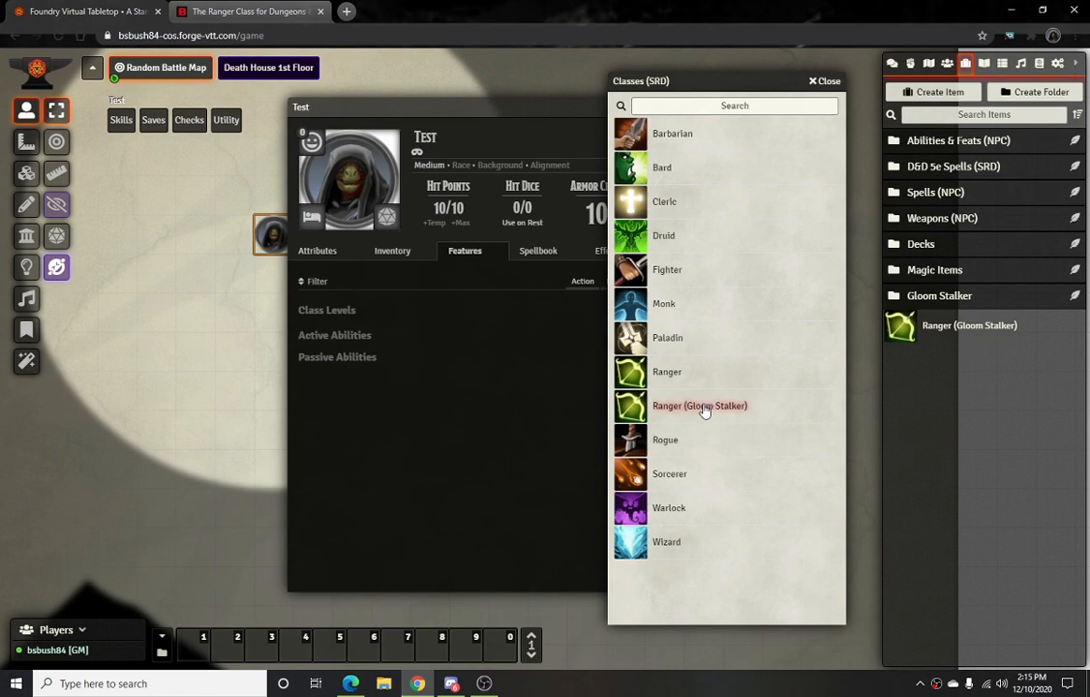
click(701, 407)
scroll(539, 417, down, 5)
scroll(539, 416, down, 5)
scroll(521, 397, up, 8)
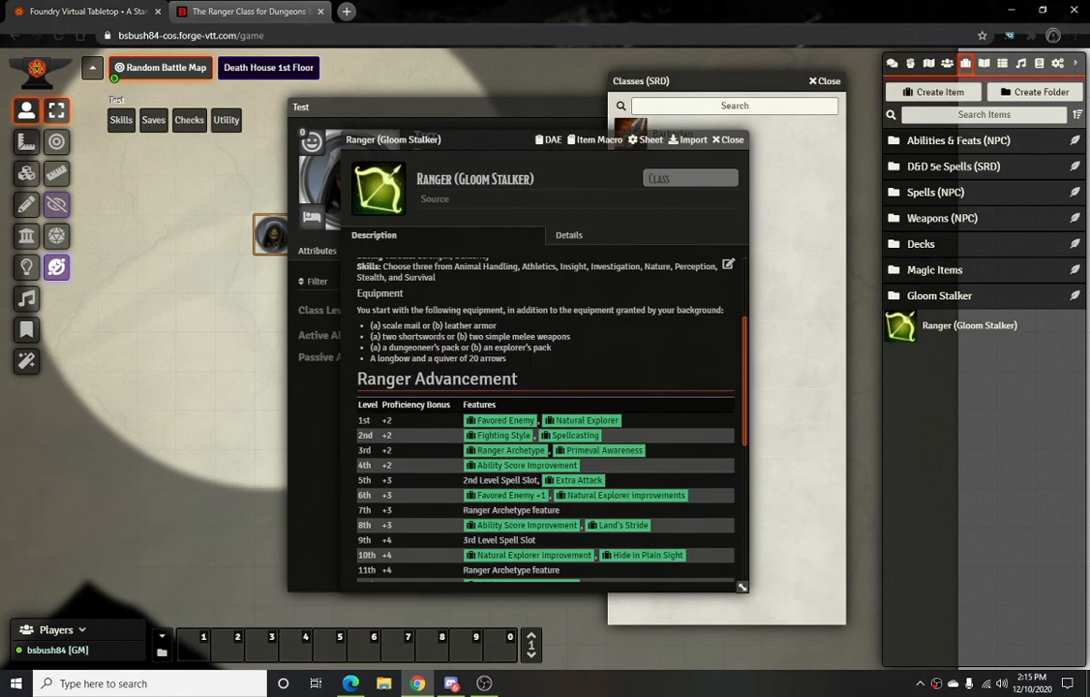
scroll(521, 426, down, 7)
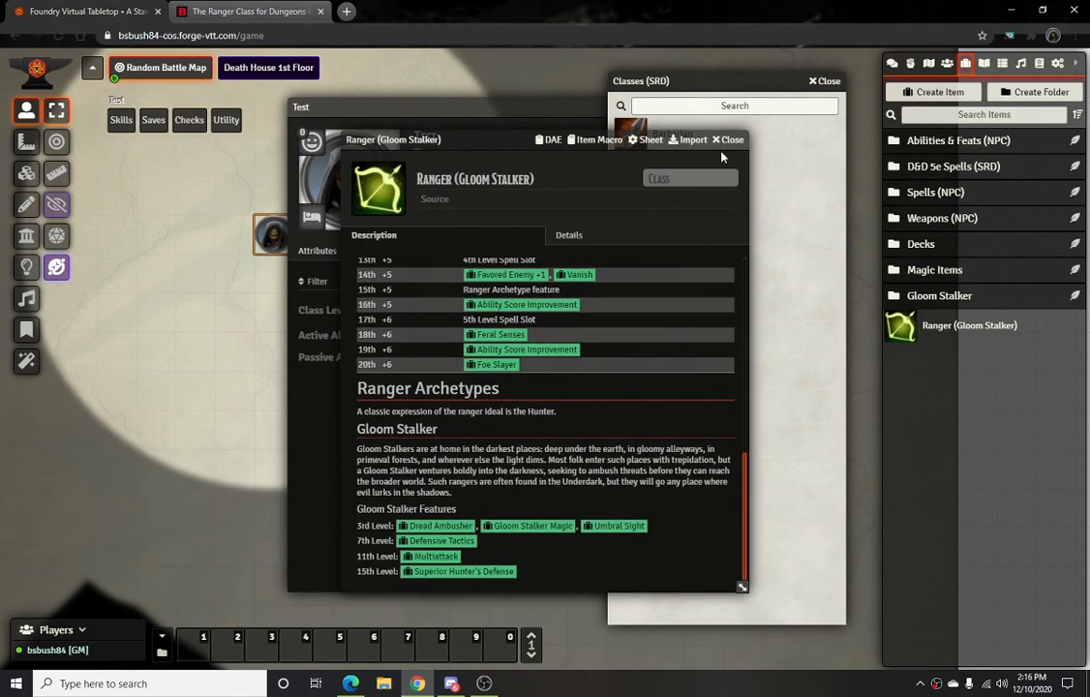
click(728, 140)
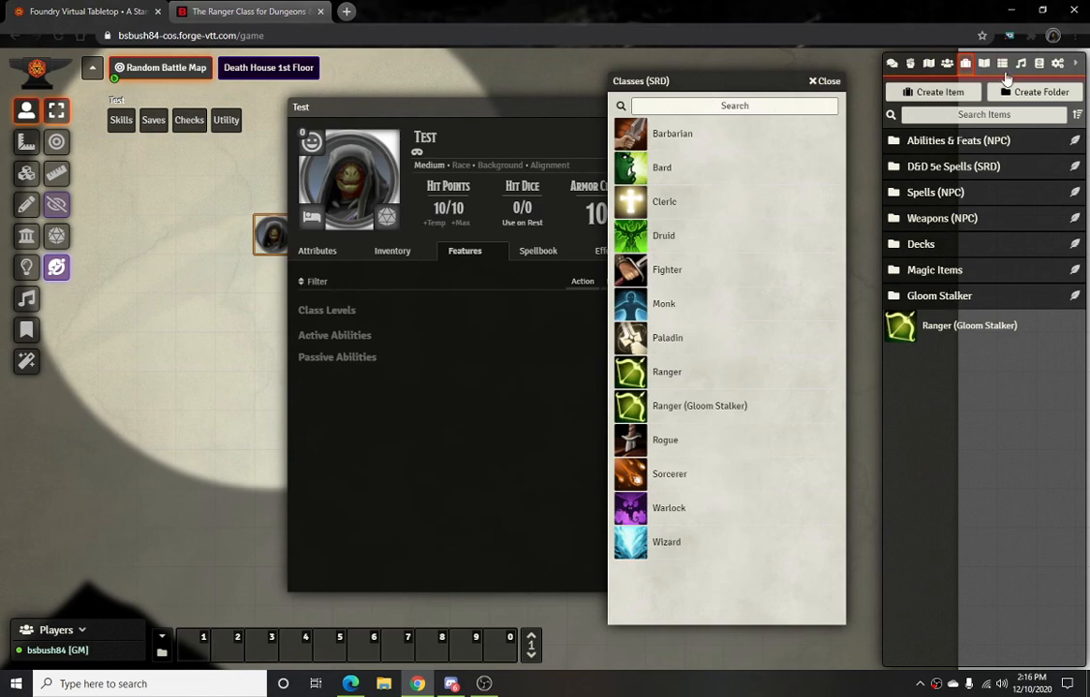
Lock the Classes (SRD) compendium against editing again
click(1038, 63)
right_click(942, 330)
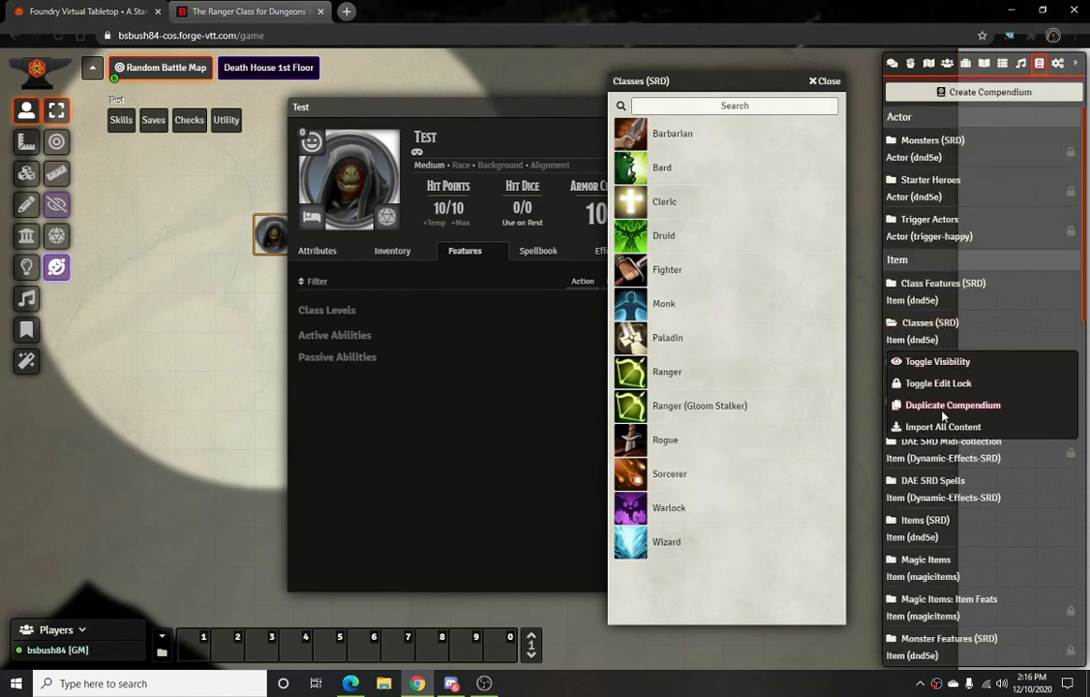
click(931, 384)
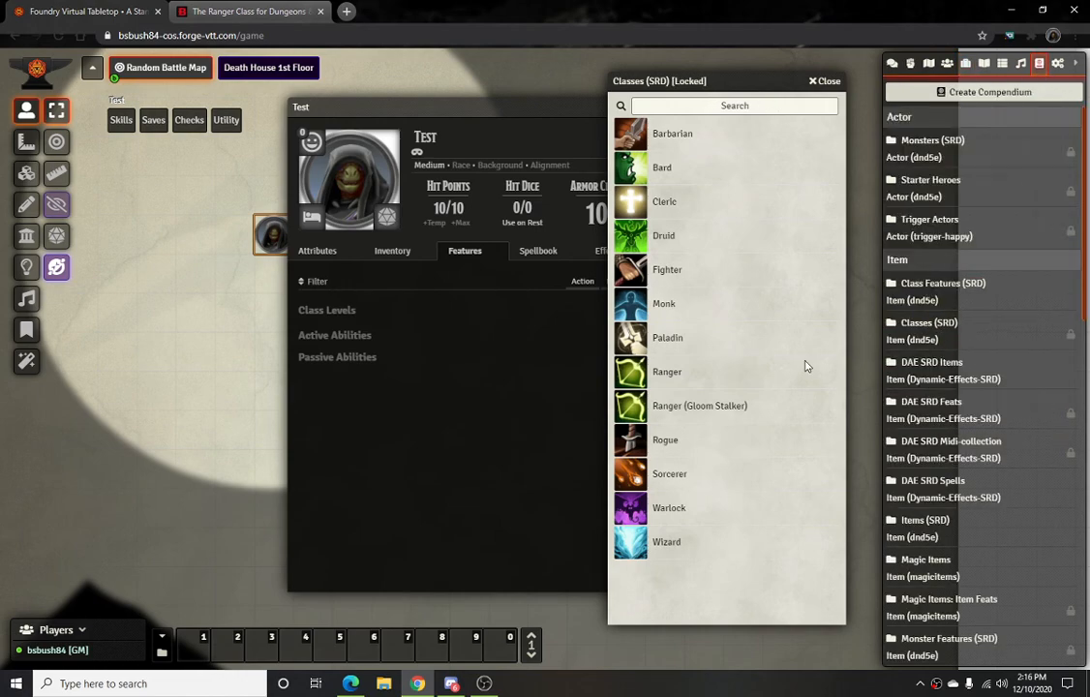
Add the Ranger (Gloom Stalker) class from Classes (SRD) to the Test character and close the compendium
click(658, 372)
click(740, 138)
drag(711, 412, 465, 377)
click(825, 80)
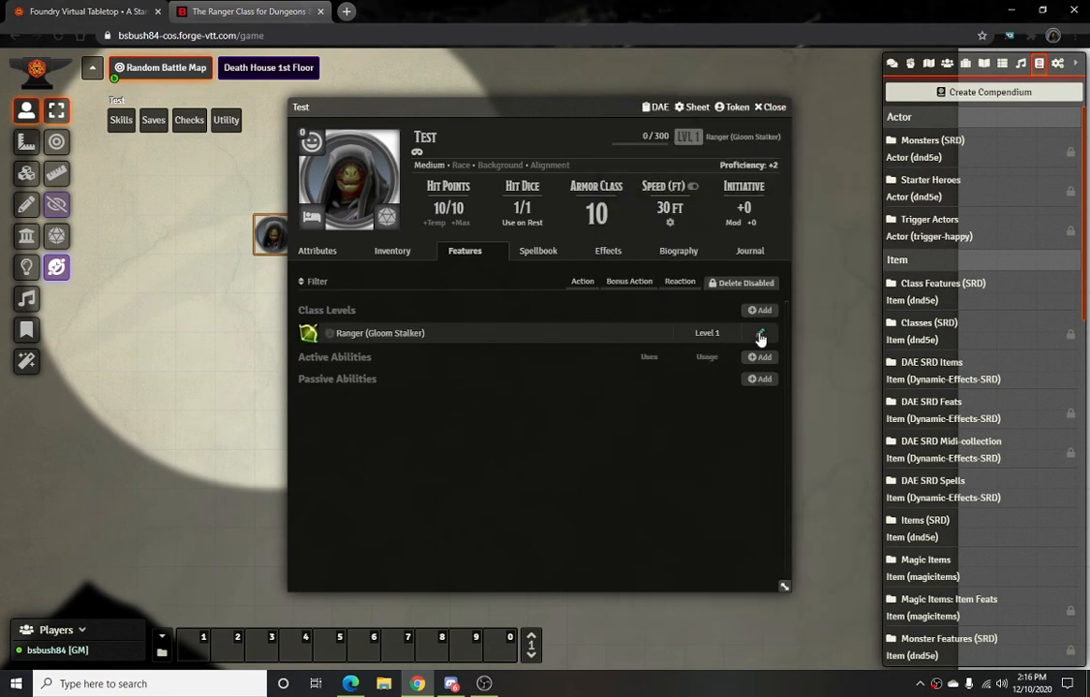
Review the Ranger (Gloom Stalker) description on the Test character and set its class levels to 2
click(760, 334)
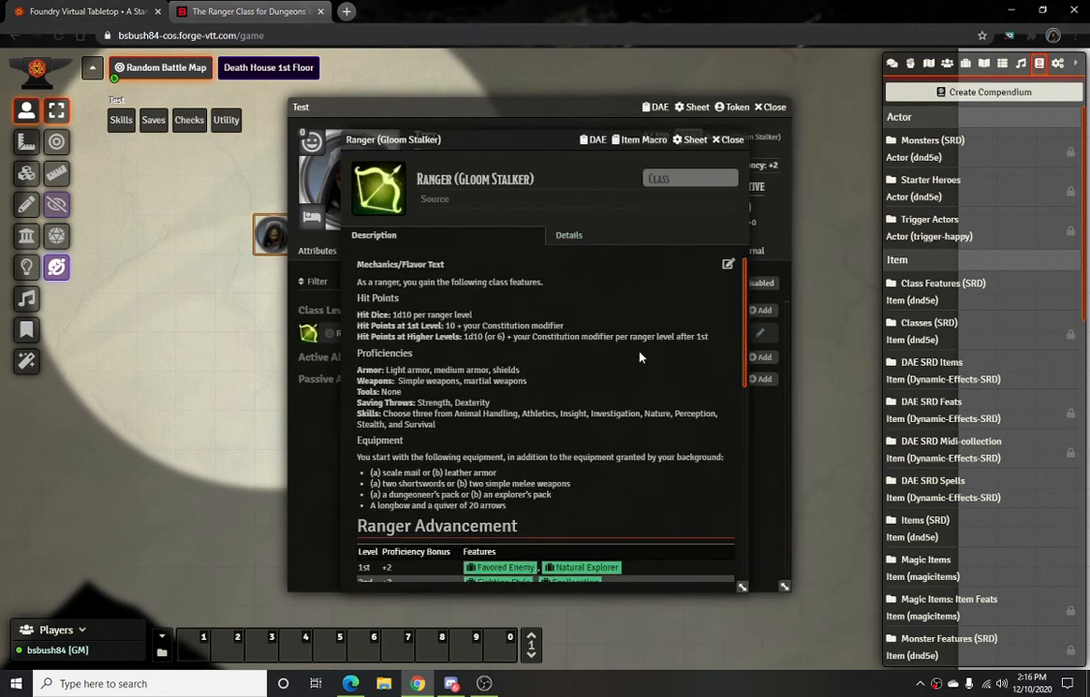
scroll(638, 357, down, 5)
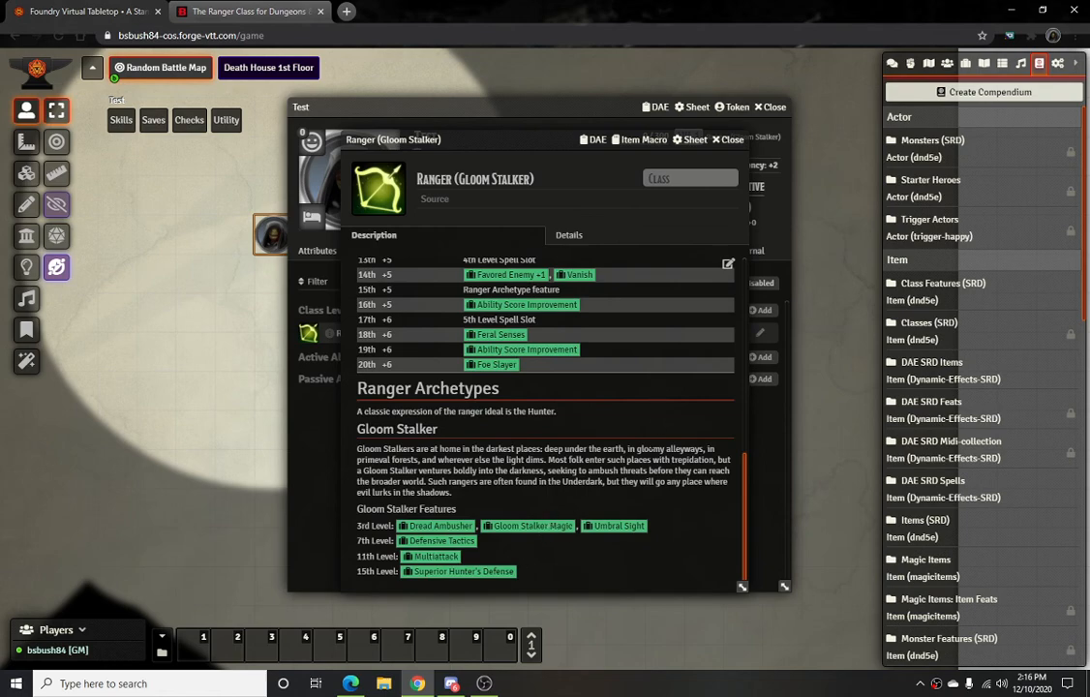
scroll(577, 378, up, 6)
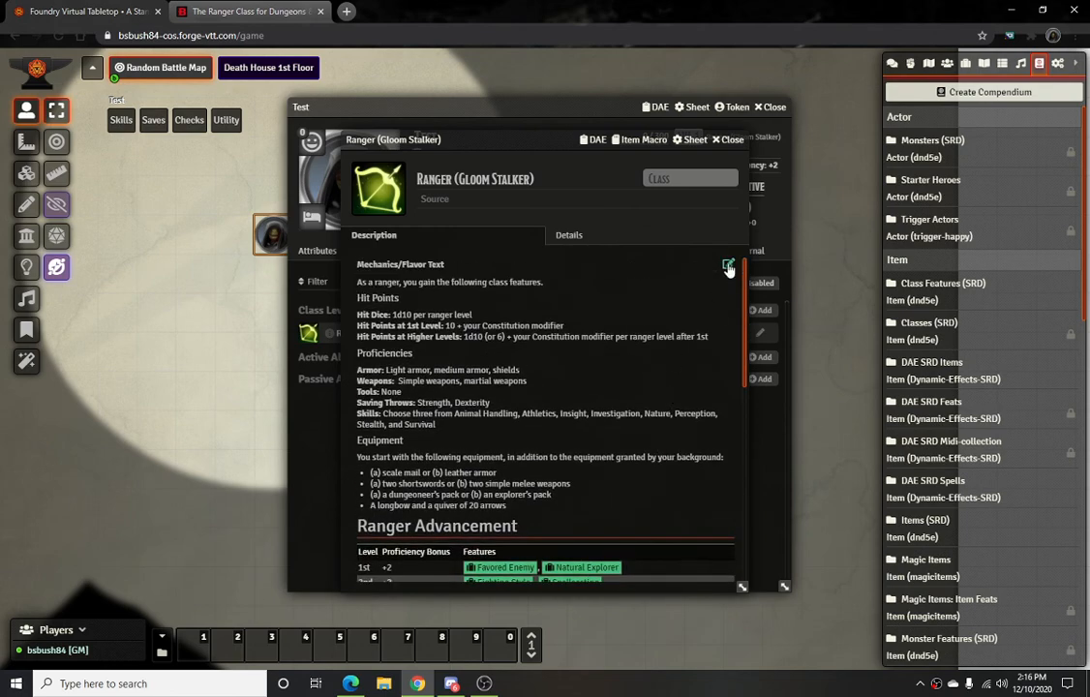
click(583, 237)
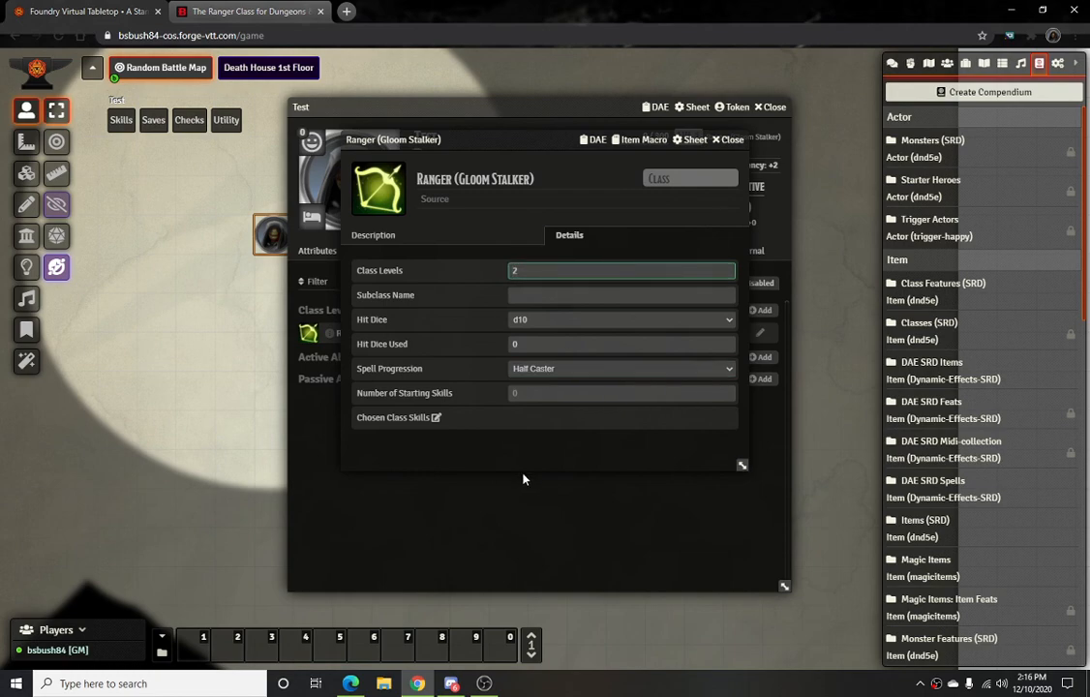
key(Escape)
Examine the expanded Ranger (Gloom Stalker) description and advancement table on the Test character, along with its spellbook and inventory
click(360, 335)
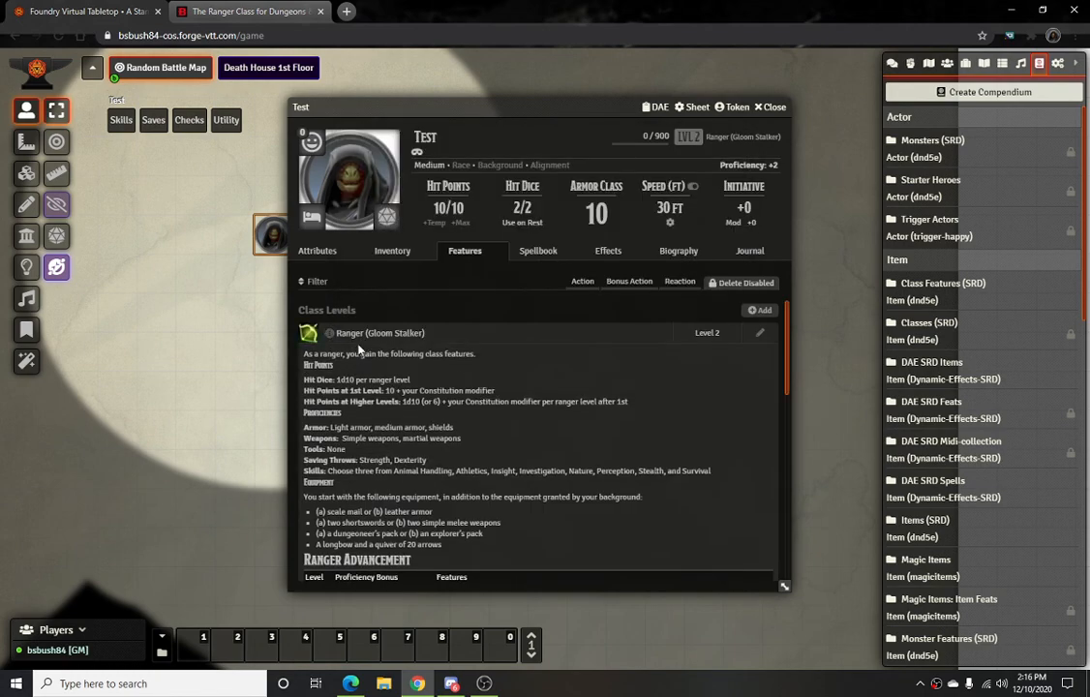
click(368, 335)
click(371, 334)
scroll(371, 350, down, 6)
scroll(429, 425, up, 5)
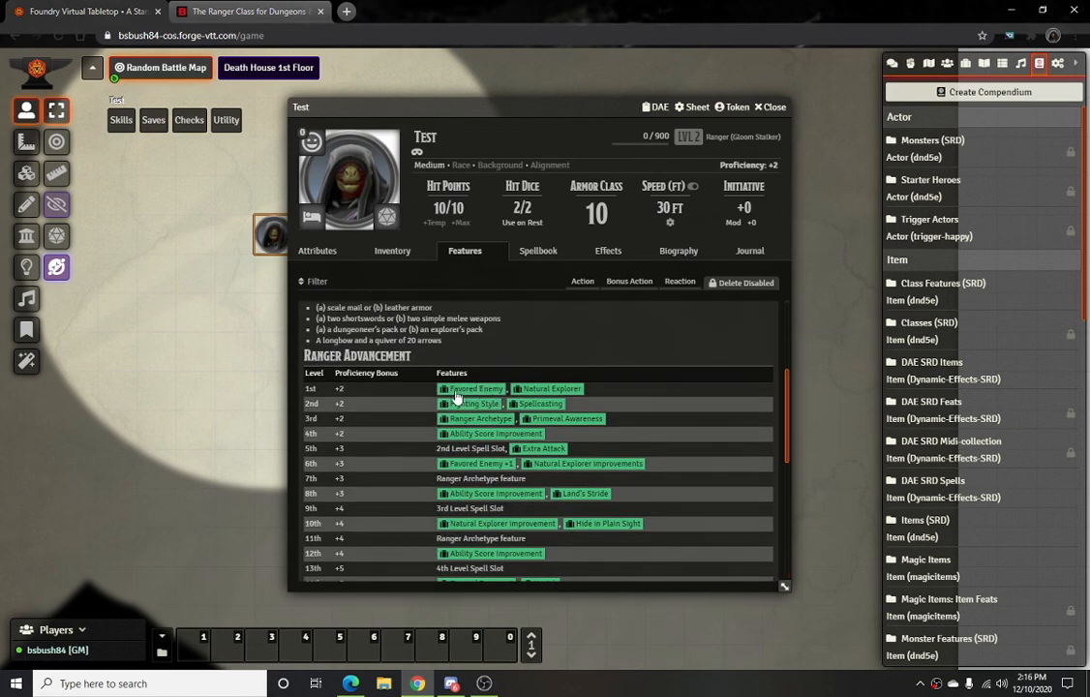
scroll(555, 331, up, 4)
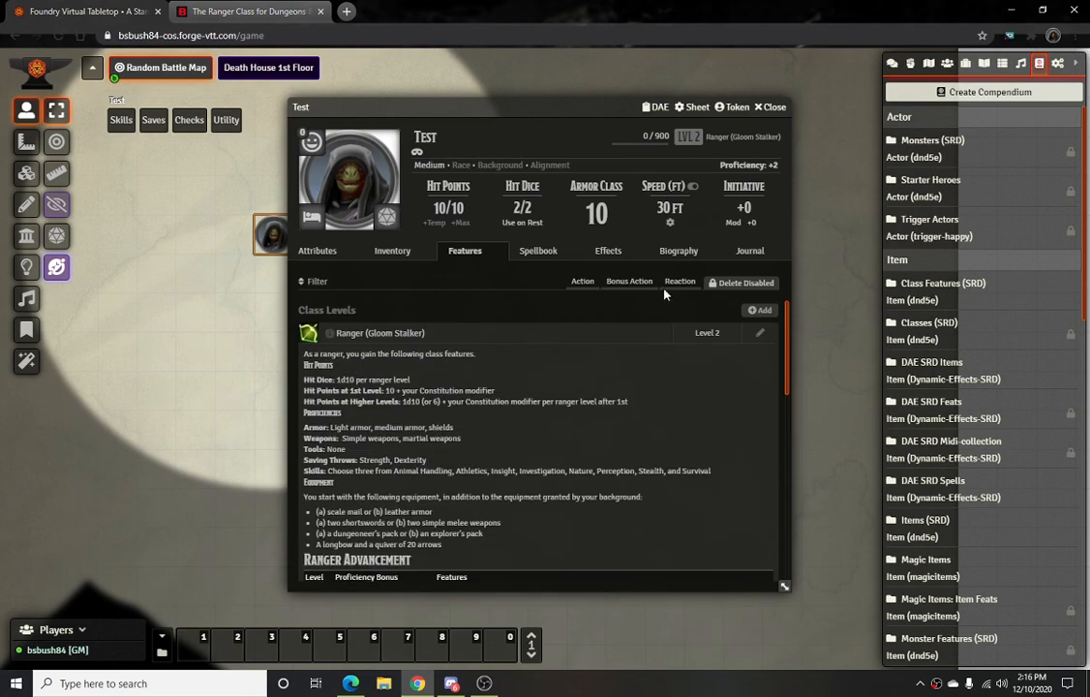
click(519, 252)
click(391, 251)
click(464, 251)
scroll(740, 334, down, 10)
scroll(604, 396, up, 10)
Minimize the Test character sheet, set the Ranger (Gloom Stalker) class levels to 3 and close the class sheet
double_click(543, 112)
click(544, 268)
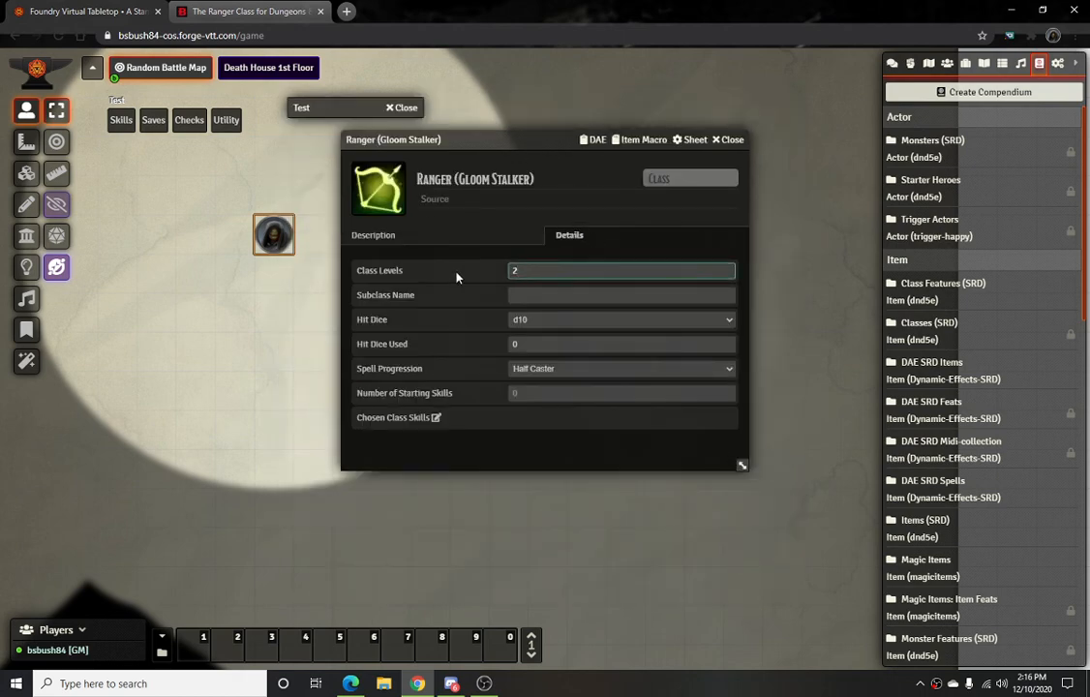
key(BackSpace)
text(3)
drag(532, 141, 489, 197)
click(687, 196)
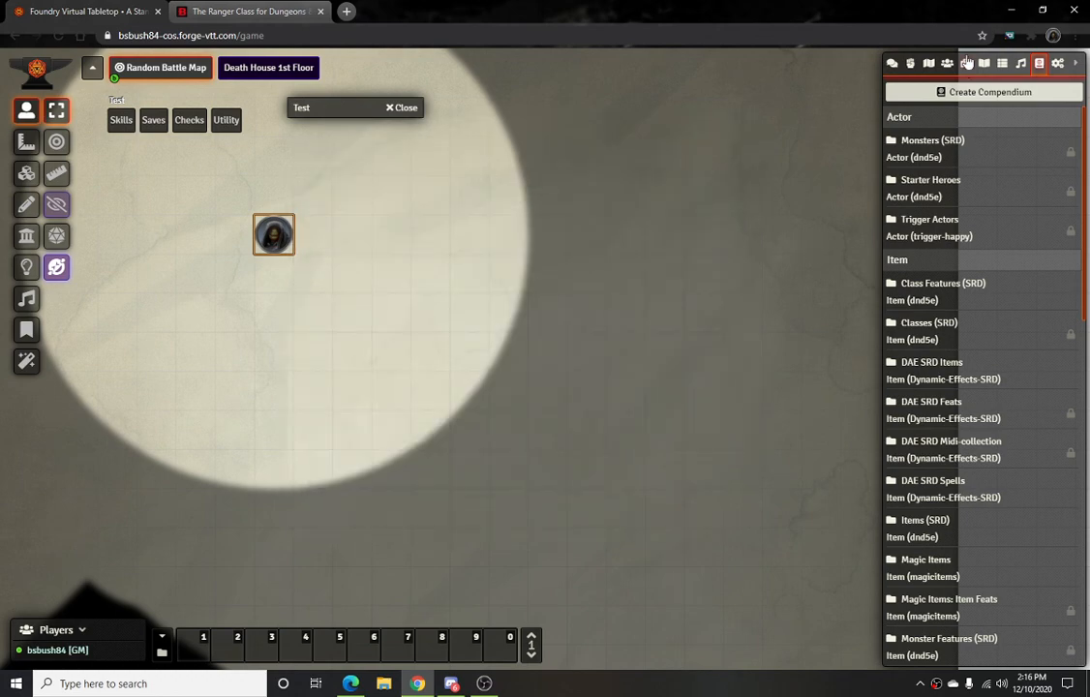
Browse the Class Features (SRD) compendium, view the Hide in Plain Sight feature and close its sheet
click(943, 291)
scroll(655, 353, down, 10)
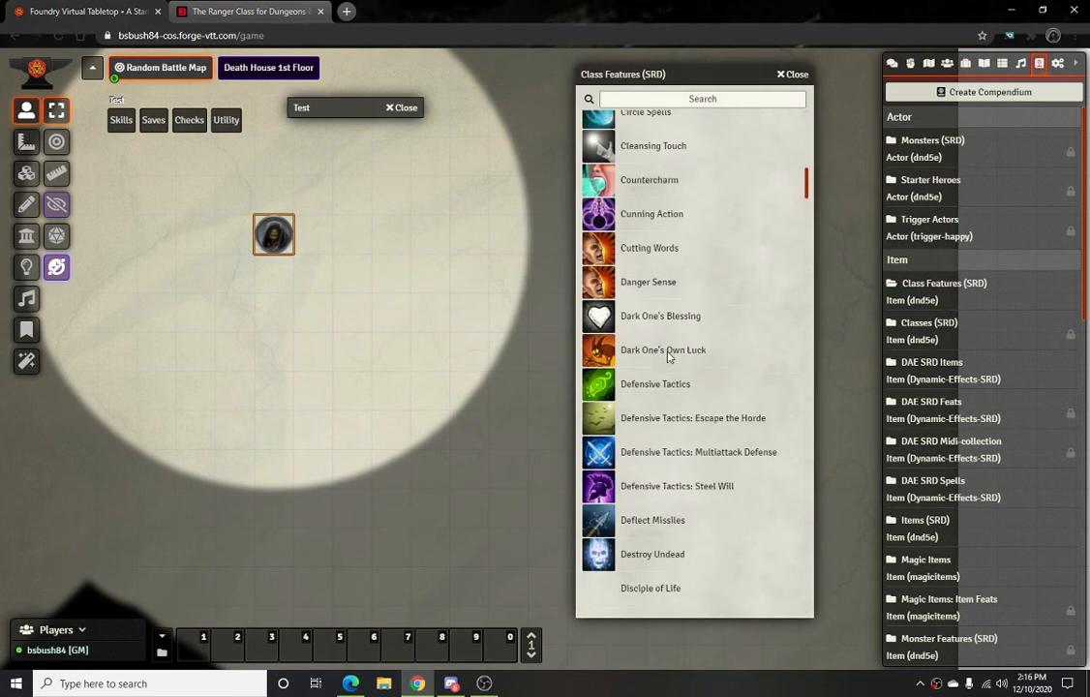
scroll(668, 357, down, 10)
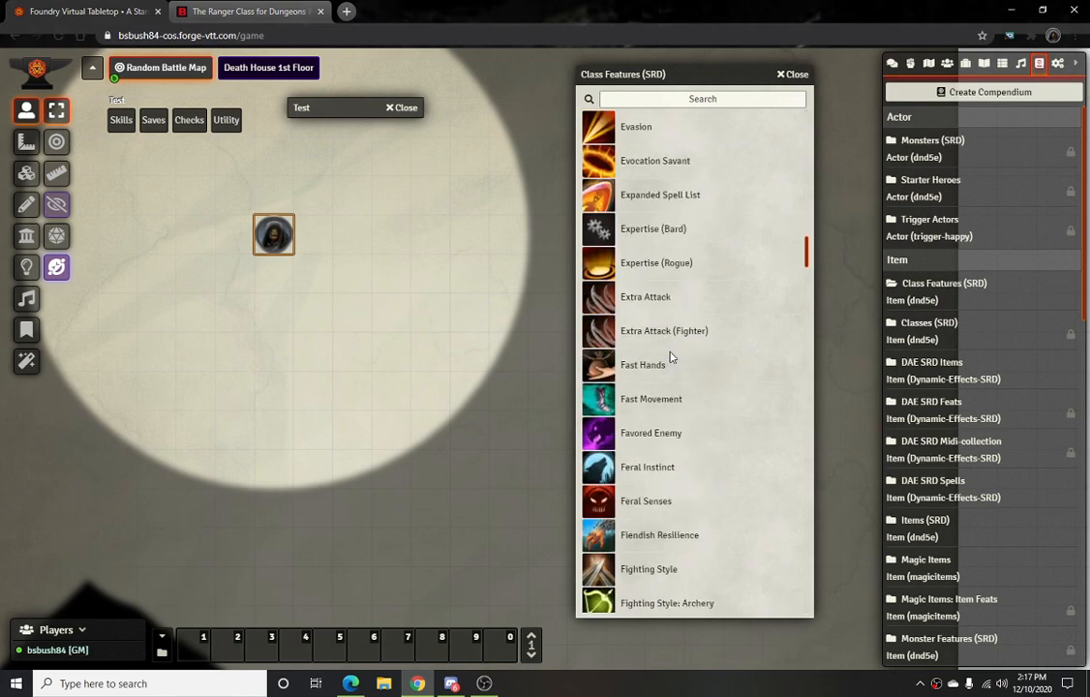
scroll(670, 357, down, 10)
click(673, 336)
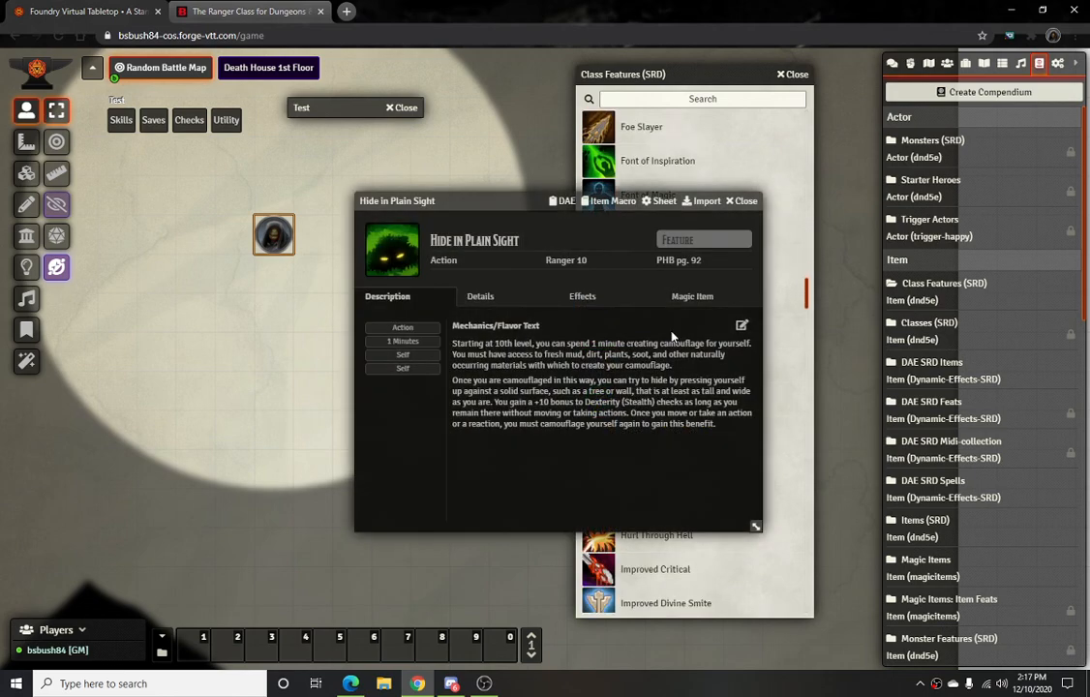
click(735, 200)
Find Dread Ambusher in the Class Features (SRD) compendium, view its description, and close both the feature and the compendium
scroll(653, 334, down, 10)
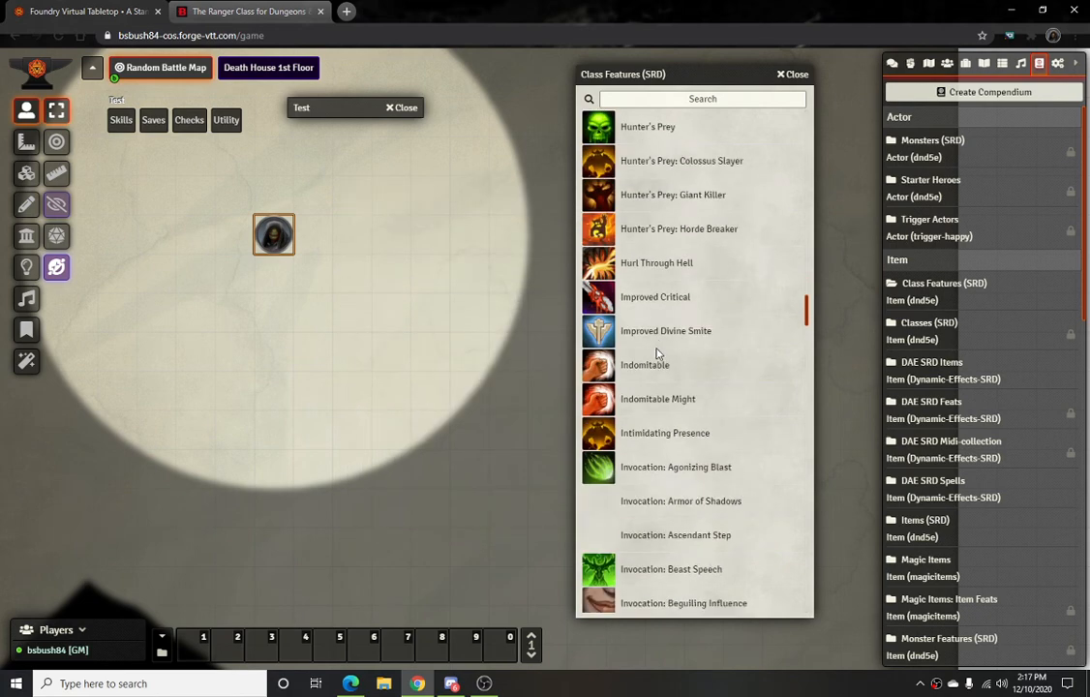
scroll(659, 357, up, 7)
scroll(660, 354, up, 20)
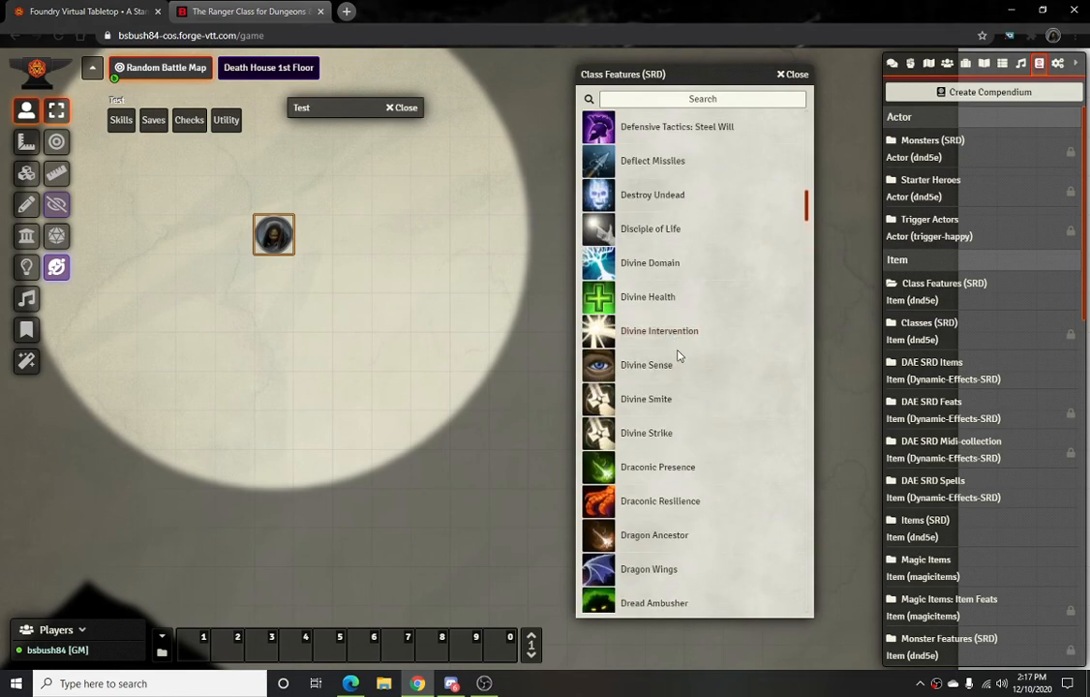
scroll(676, 441, down, 2)
click(657, 401)
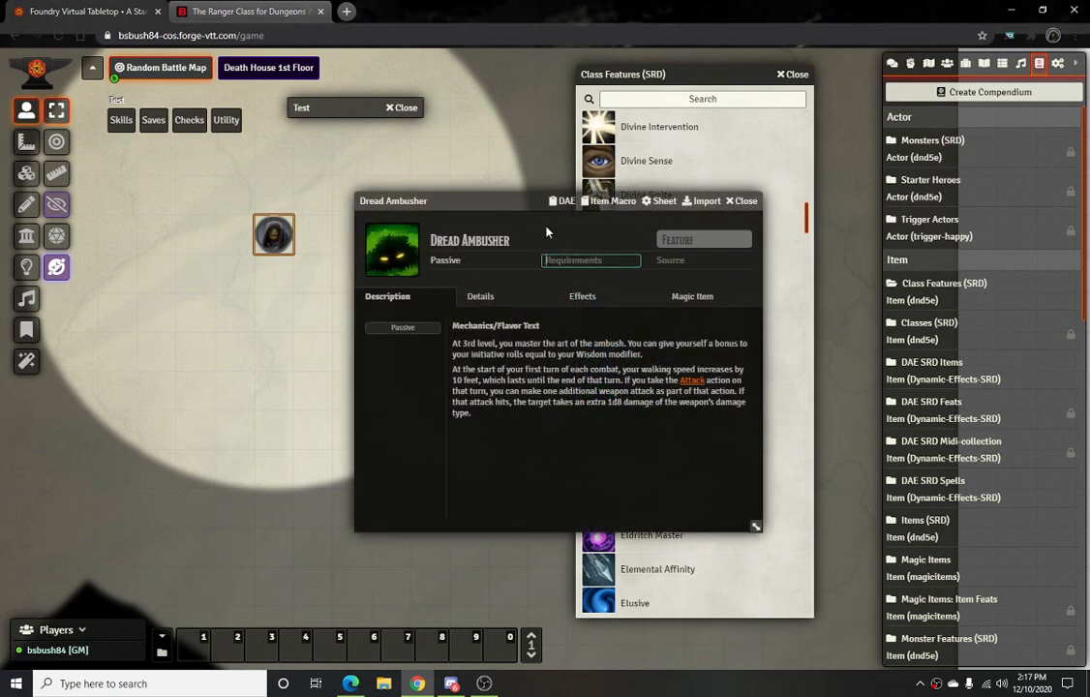
click(742, 201)
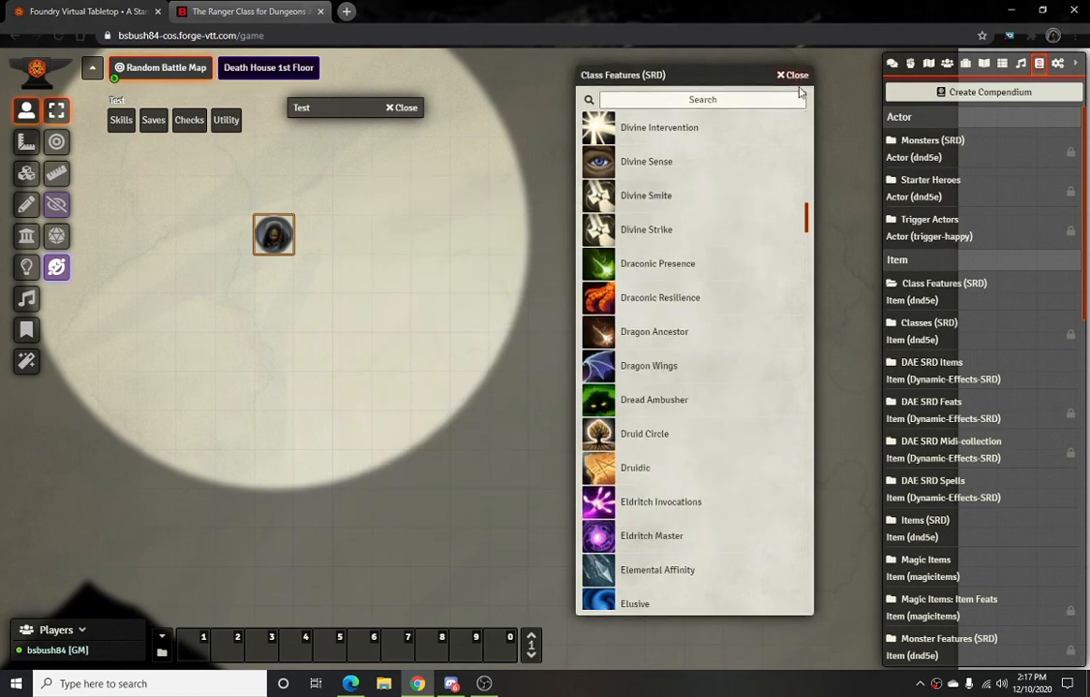
click(792, 73)
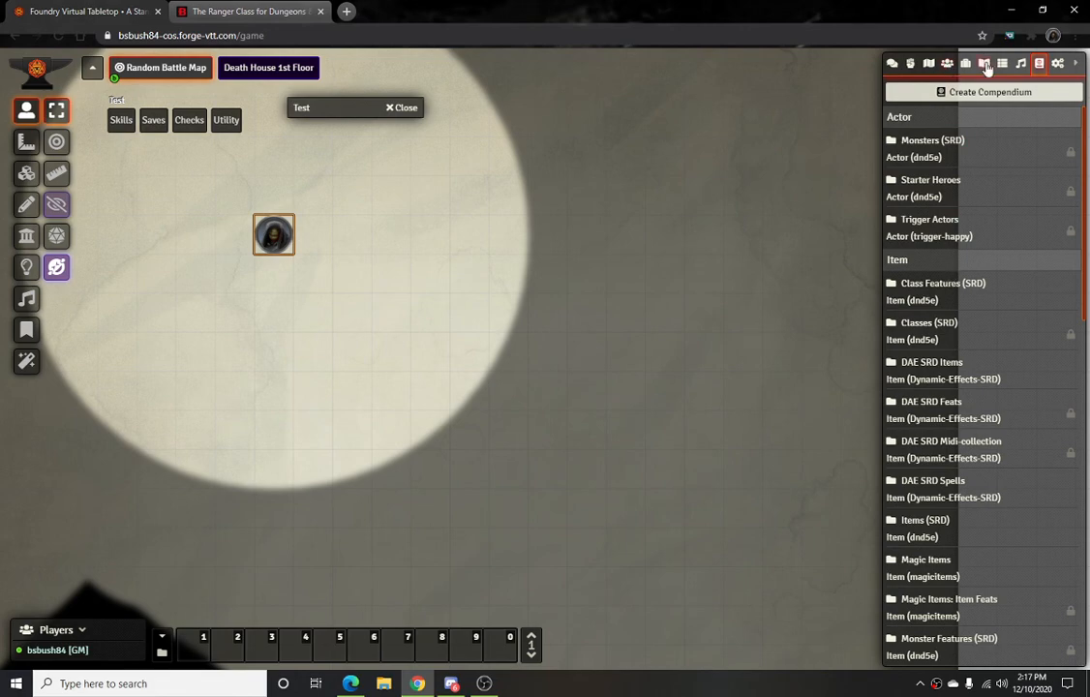
Restore the Test character sheet and examine the Ranger Advancement table in the expanded Ranger (Gloom Stalker) class
click(947, 64)
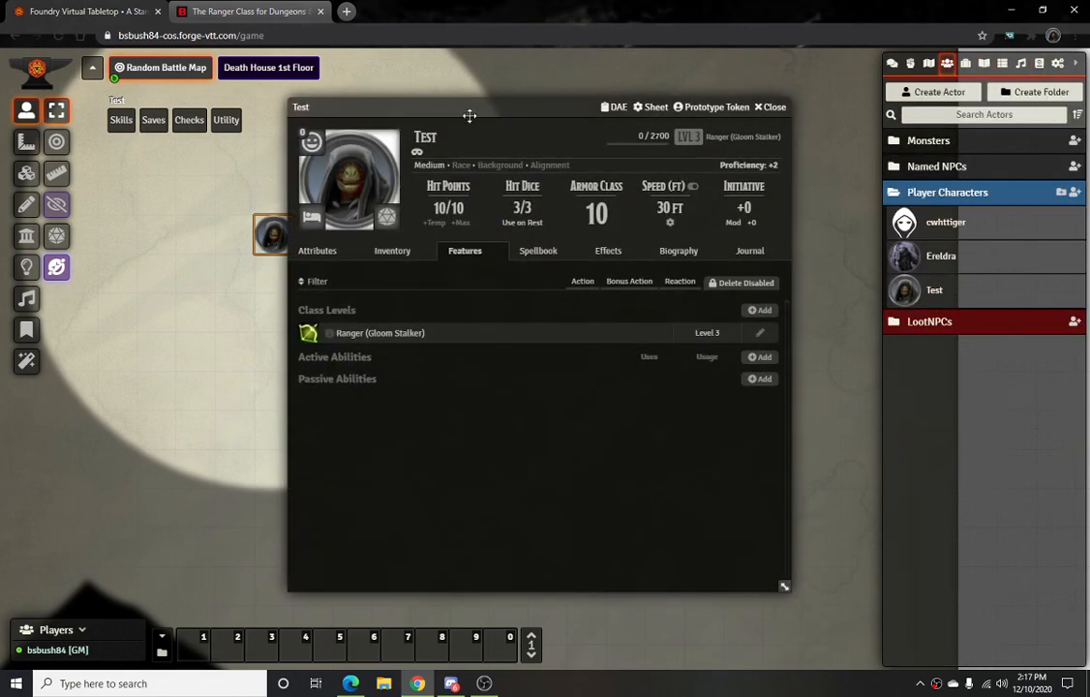
drag(470, 114, 408, 118)
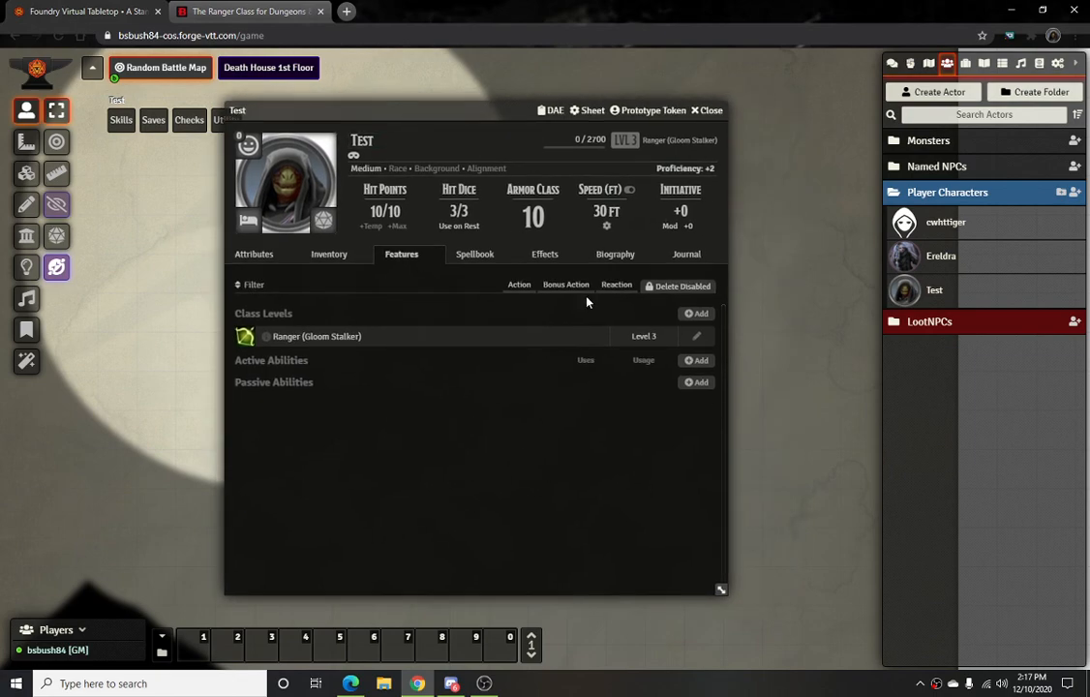
click(329, 338)
scroll(410, 368, down, 3)
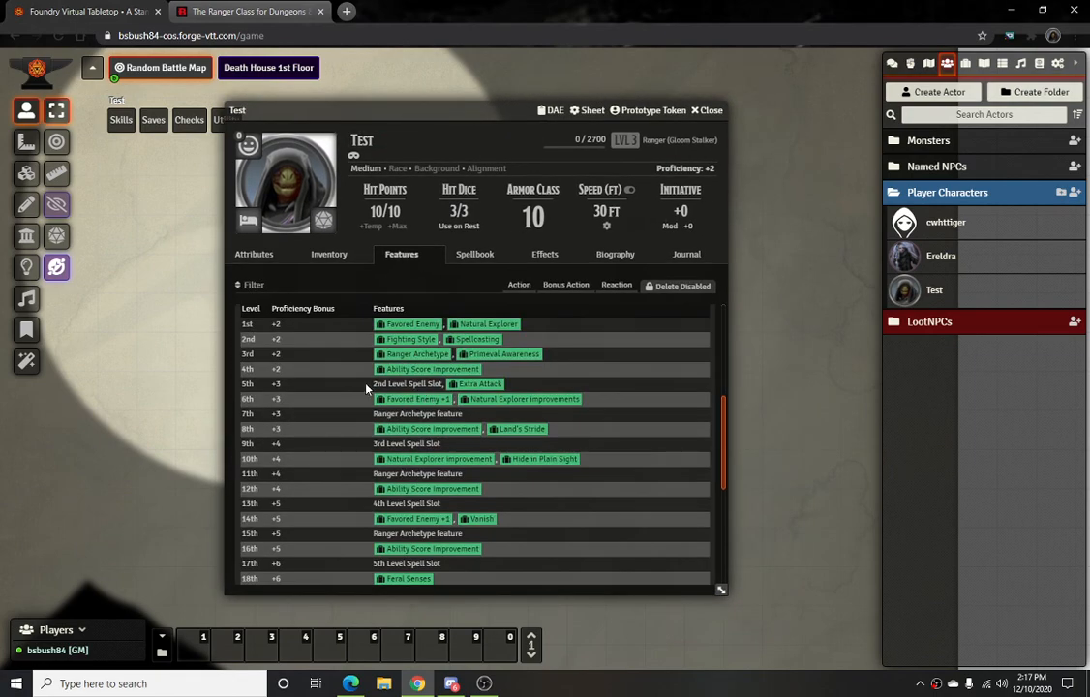
scroll(367, 388, up, 2)
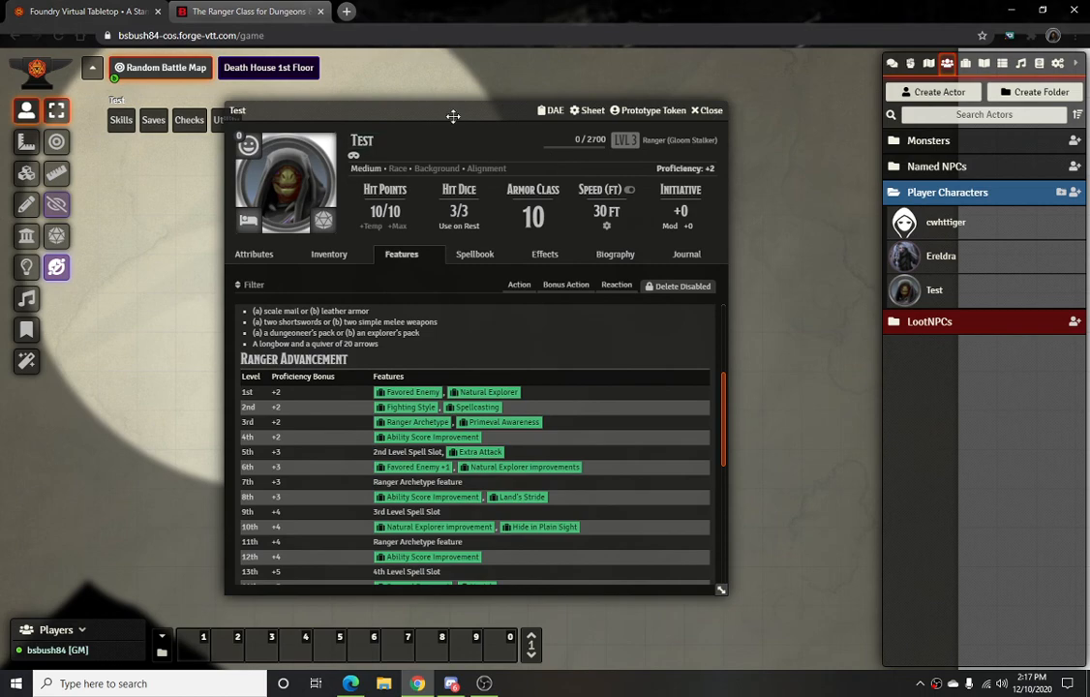
Place the Test sheet beside the Class Features (SRD) compendium, search for "fav" and add Favored Enemy to the character
drag(453, 116, 313, 102)
click(1039, 63)
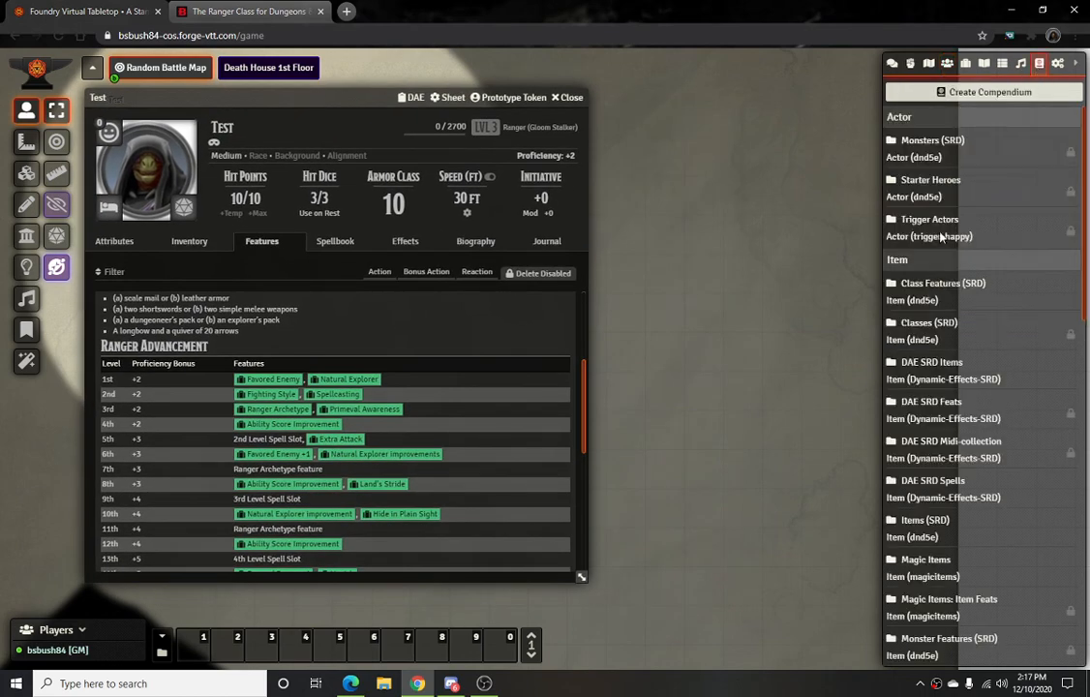
click(933, 284)
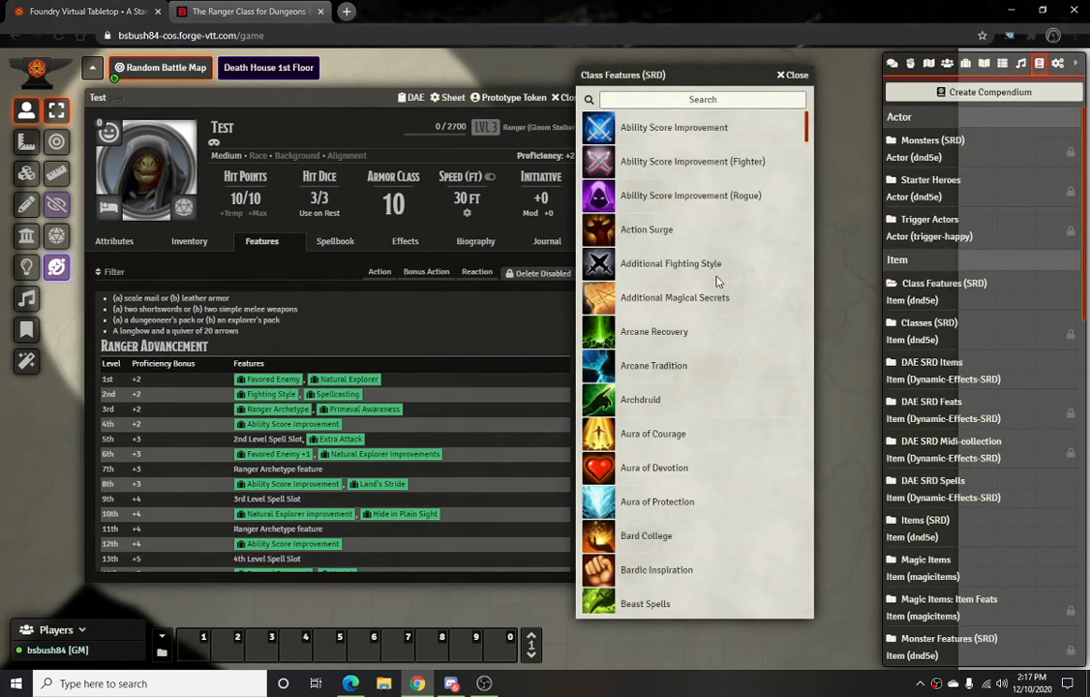
drag(696, 77, 713, 78)
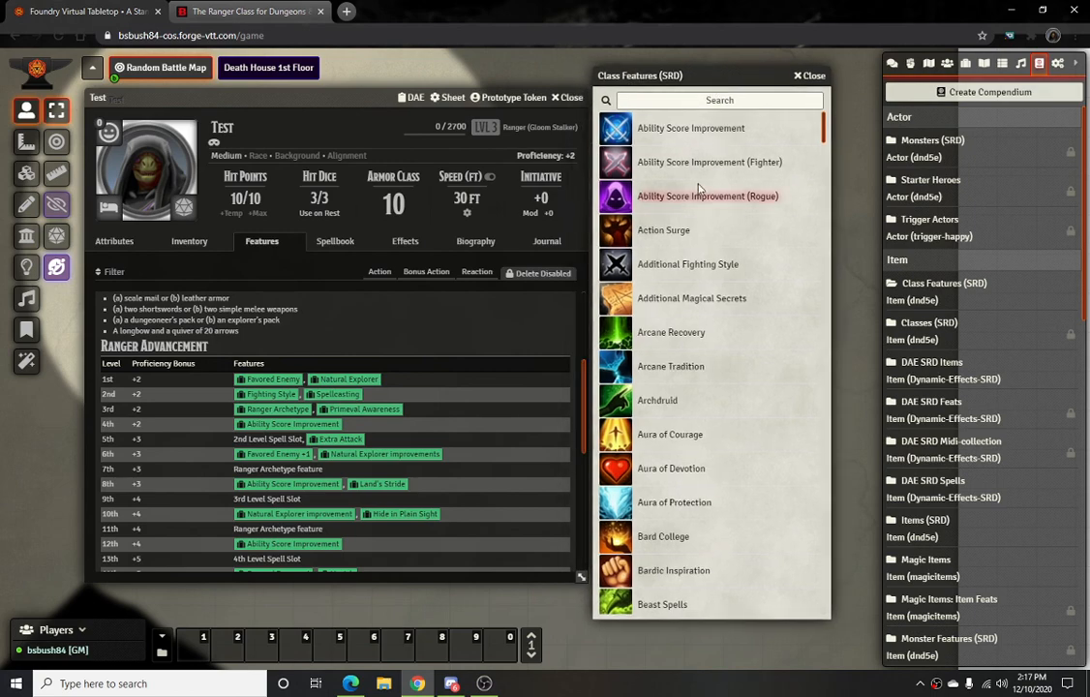
click(691, 101)
text(fav)
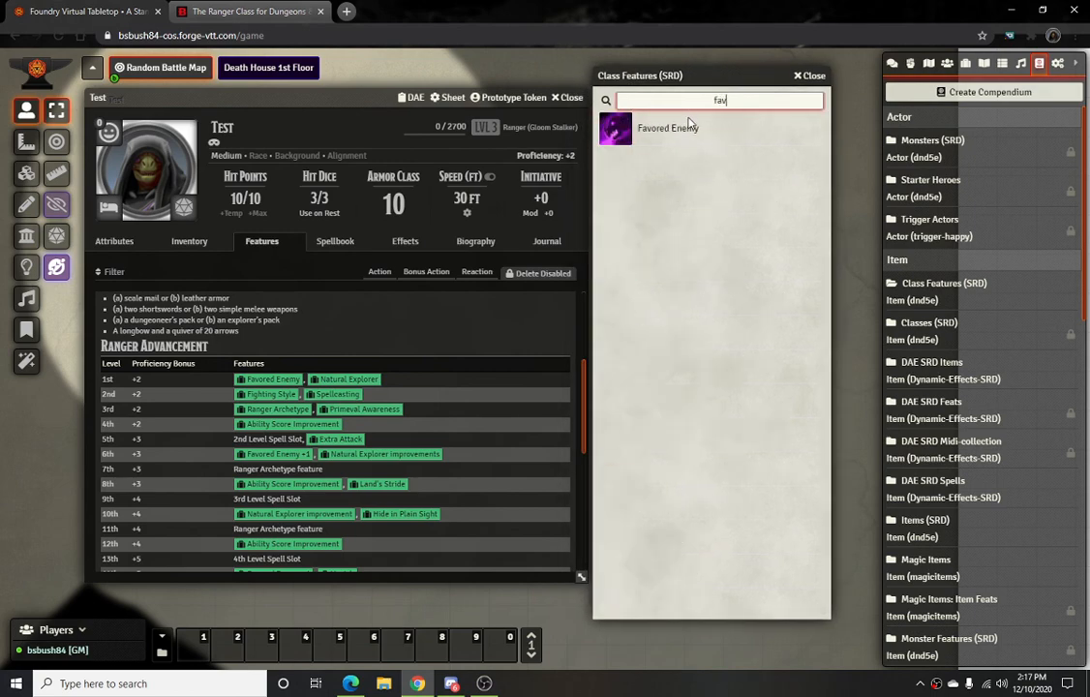
drag(617, 128, 258, 247)
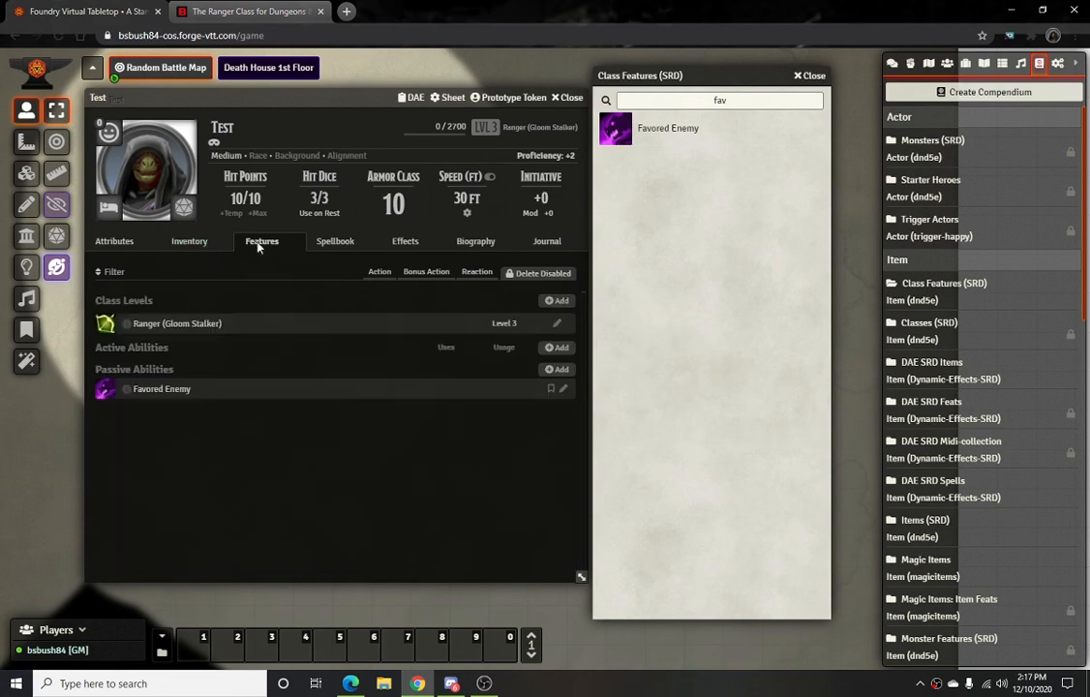
Consult the Ranger Advancement table, search the class features for "nat" and add Natural Explorer to the Test character
click(171, 322)
scroll(365, 382, down, 5)
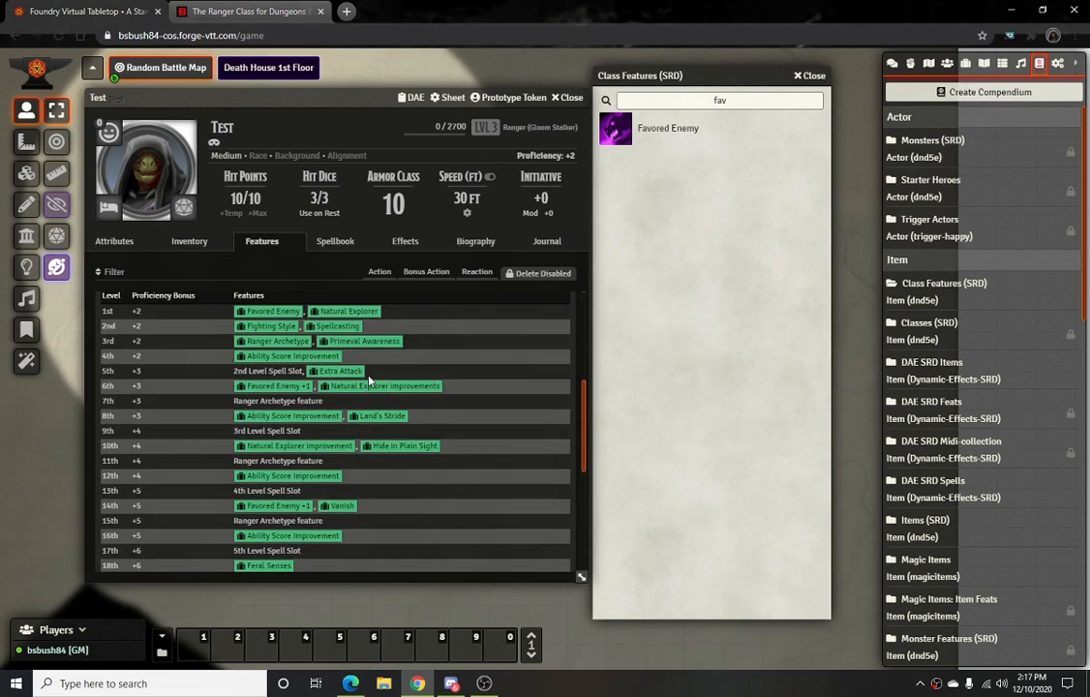
scroll(368, 381, up, 1)
double_click(783, 101)
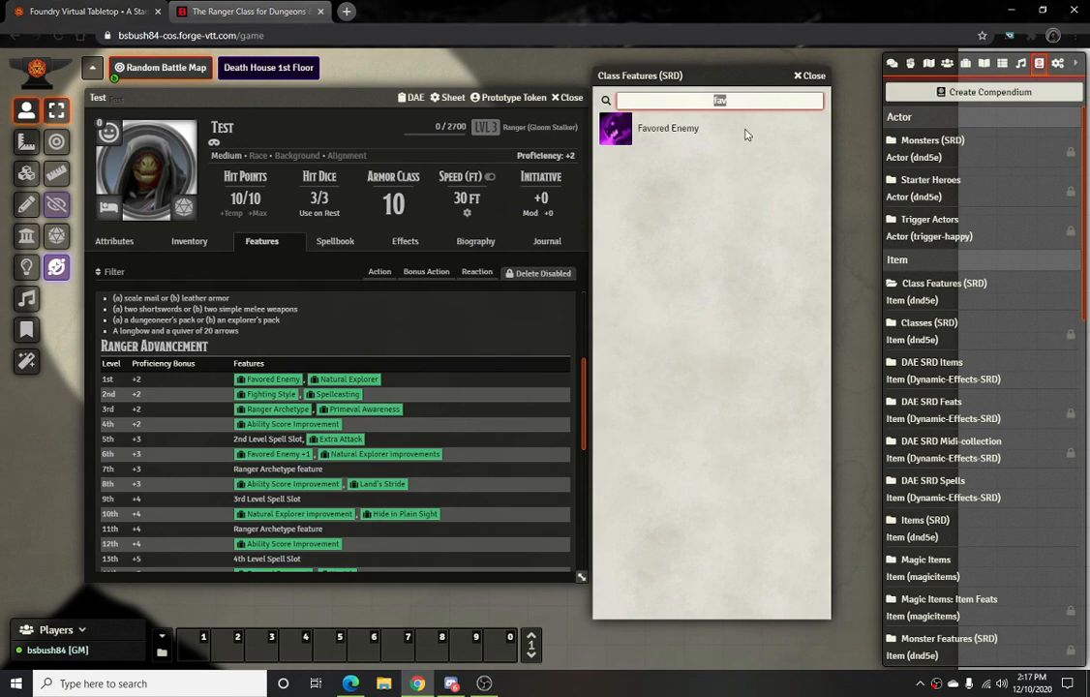
text(nat)
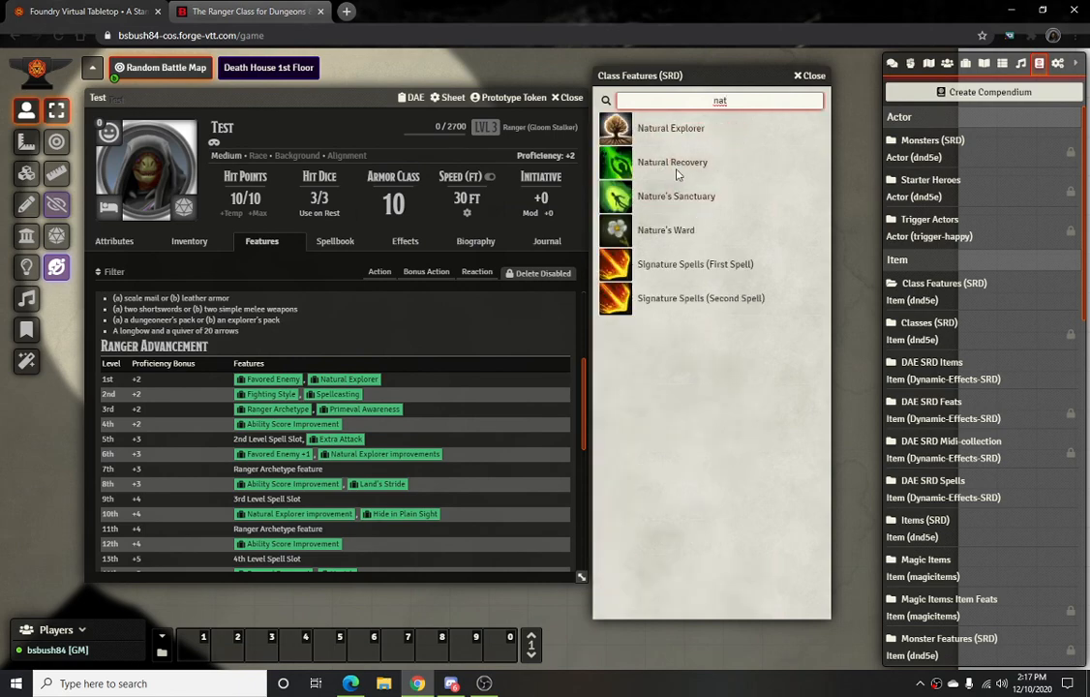
drag(671, 130, 357, 360)
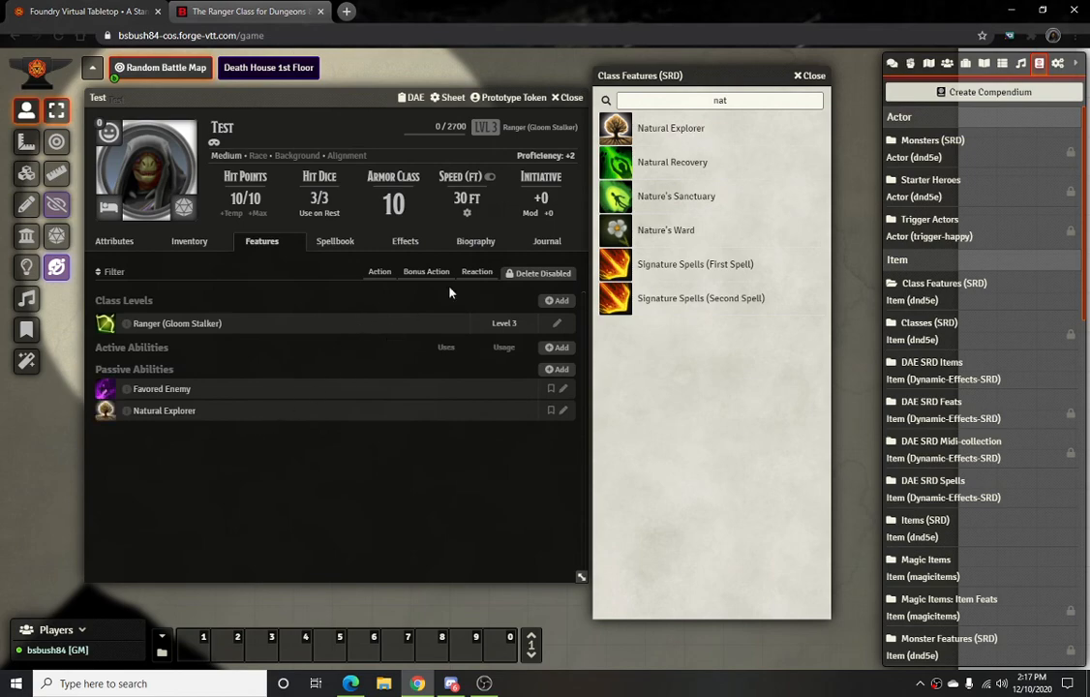
Consult the Gloom Stalker features list, search the class features for "dre" and add Dread Ambusher to the Test character
double_click(719, 100)
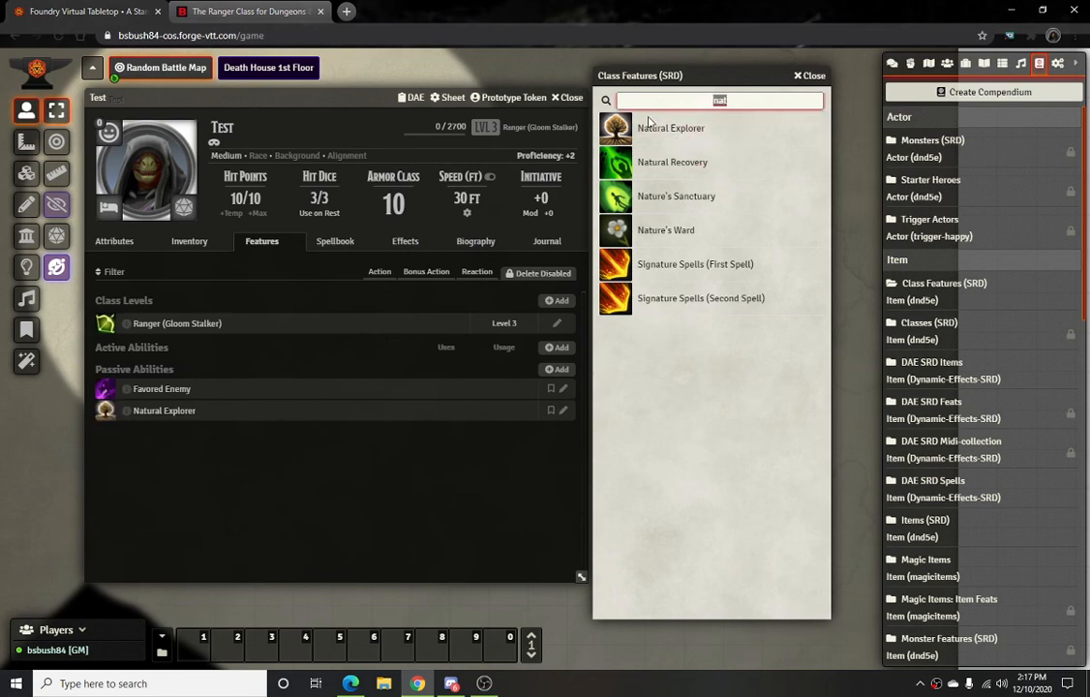
click(167, 323)
scroll(295, 430, down, 5)
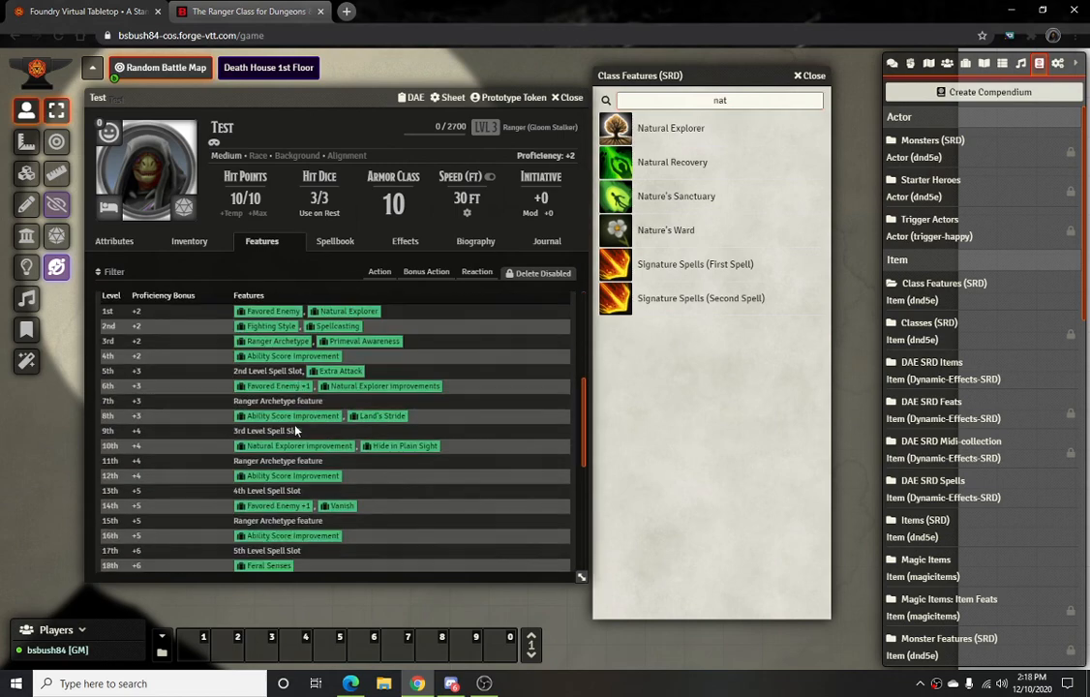
scroll(290, 428, down, 5)
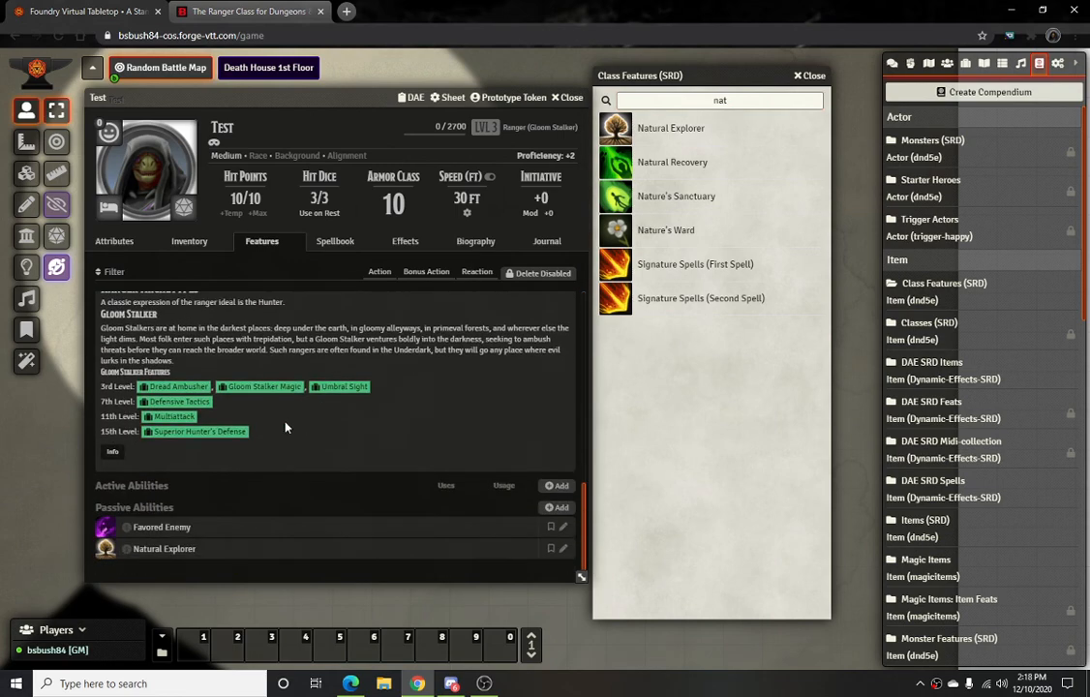
click(625, 98)
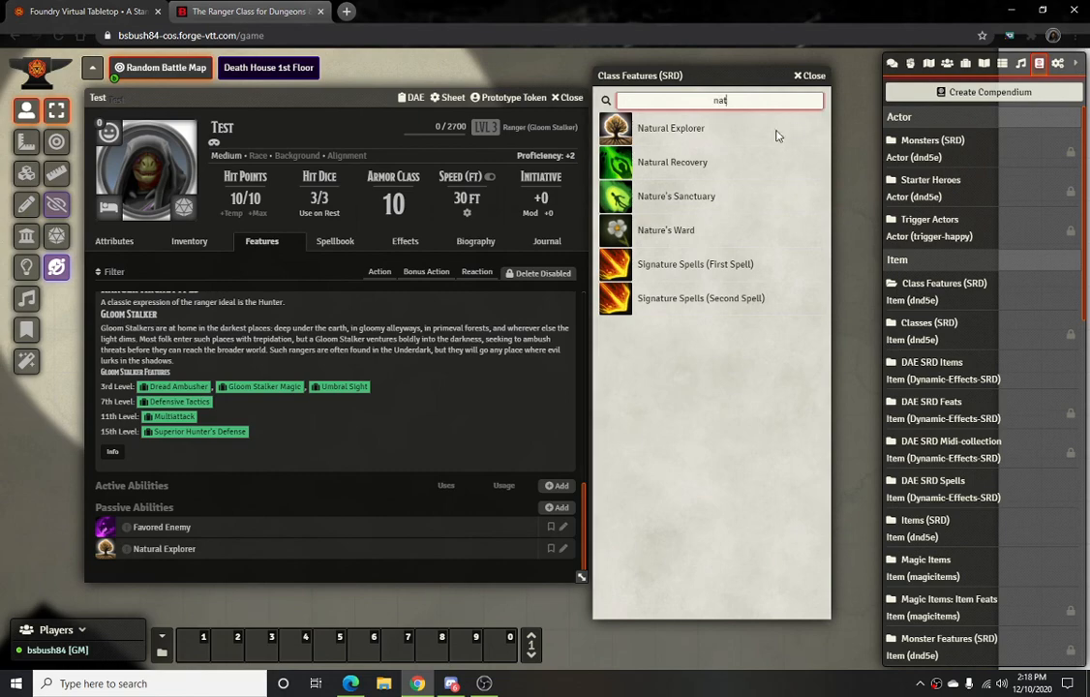
drag(741, 101, 668, 106)
text(dea)
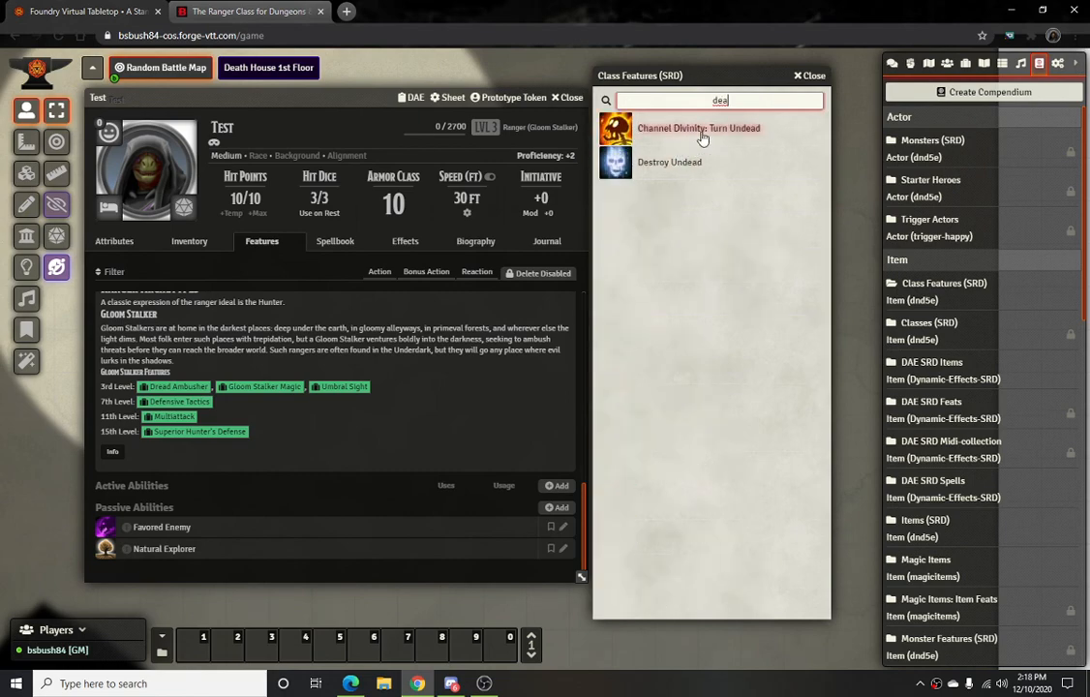
key(BackSpace)
key(BackSpace)
text(re)
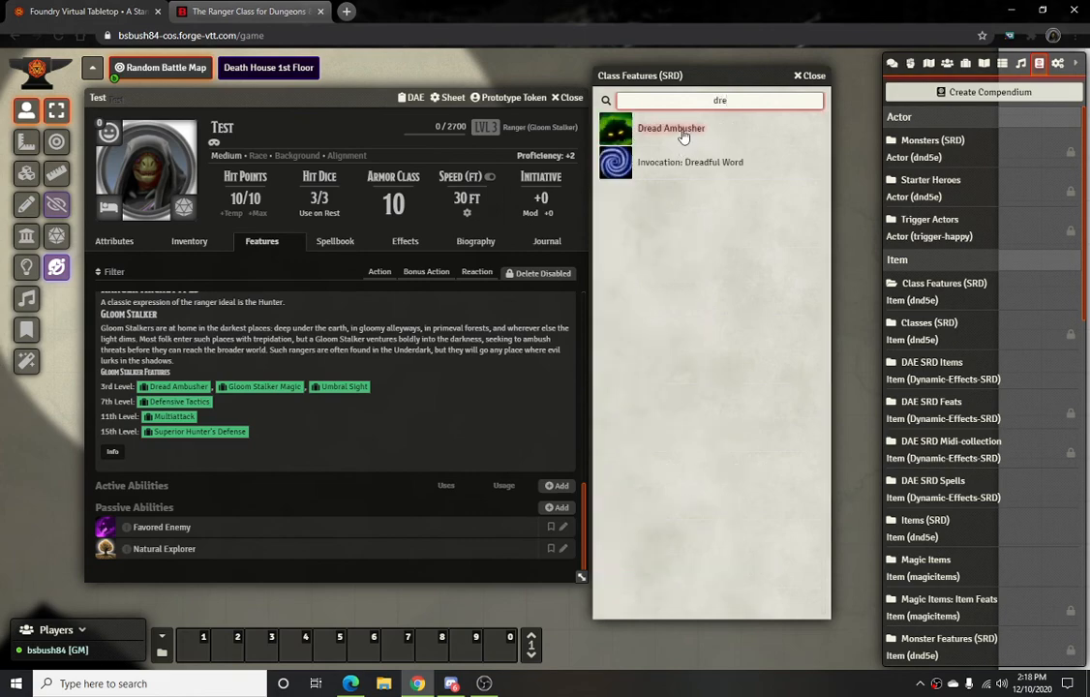
drag(649, 129, 380, 483)
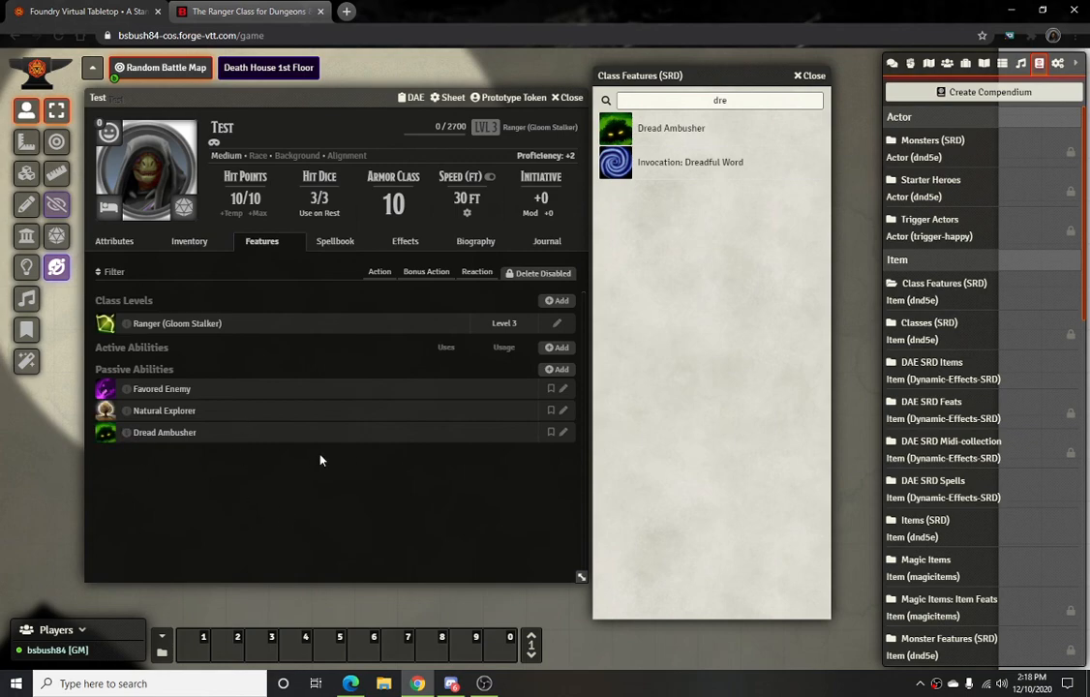
Check the Test character's inventory, effects and spellbook, and read the expanded Dread Ambusher description among its features
click(375, 243)
click(310, 246)
click(191, 243)
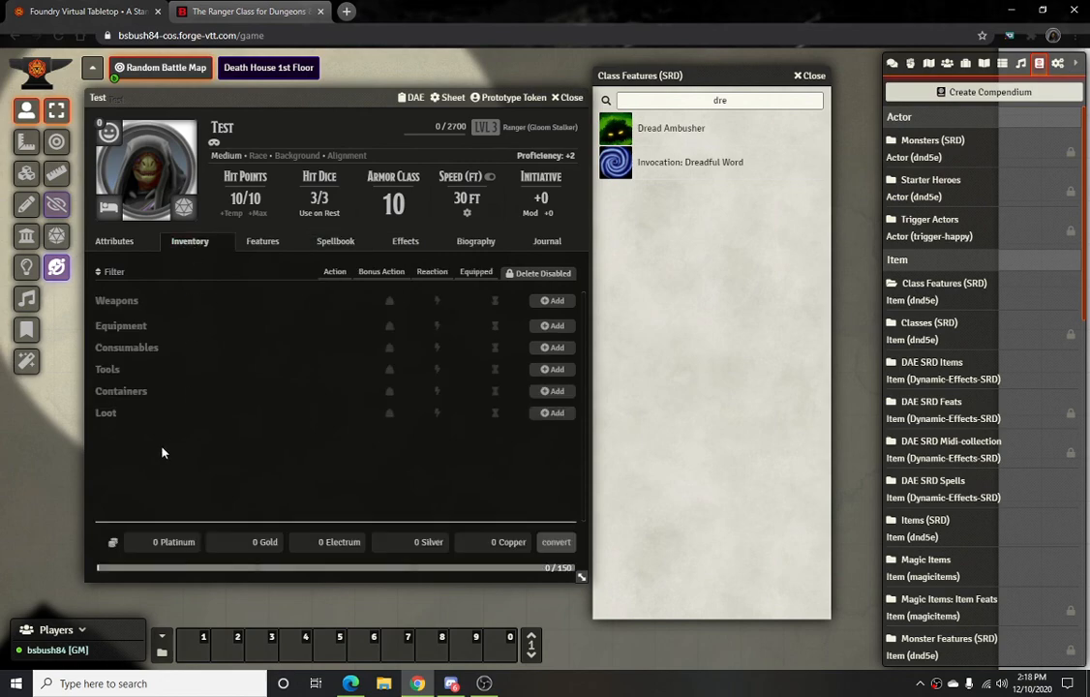
click(261, 242)
click(161, 433)
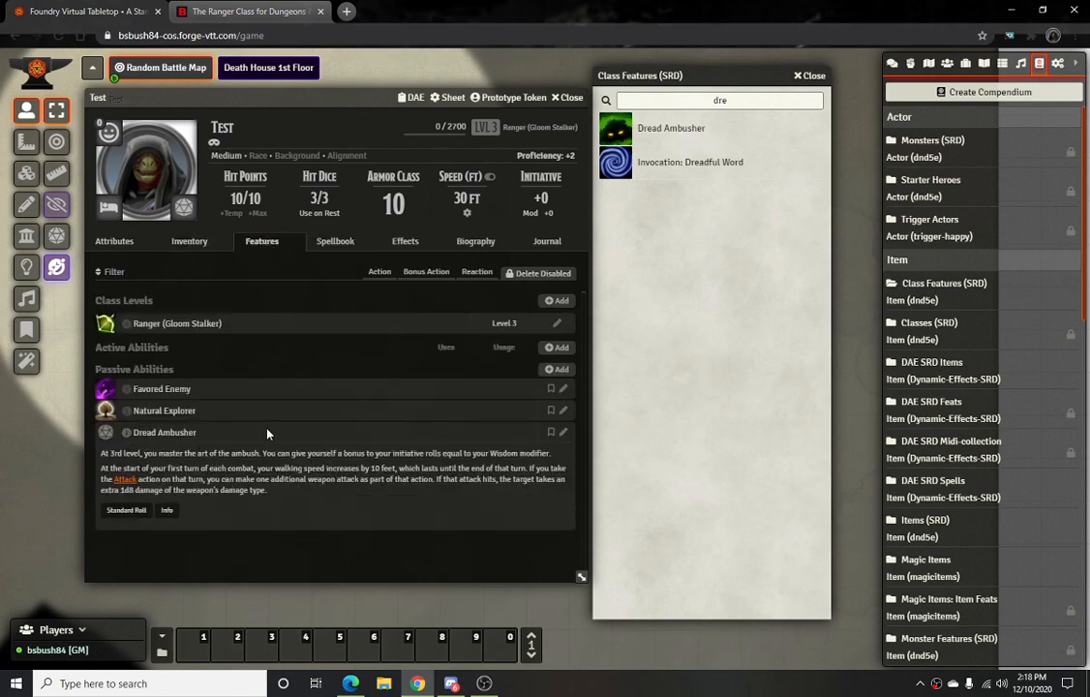
click(408, 242)
click(332, 245)
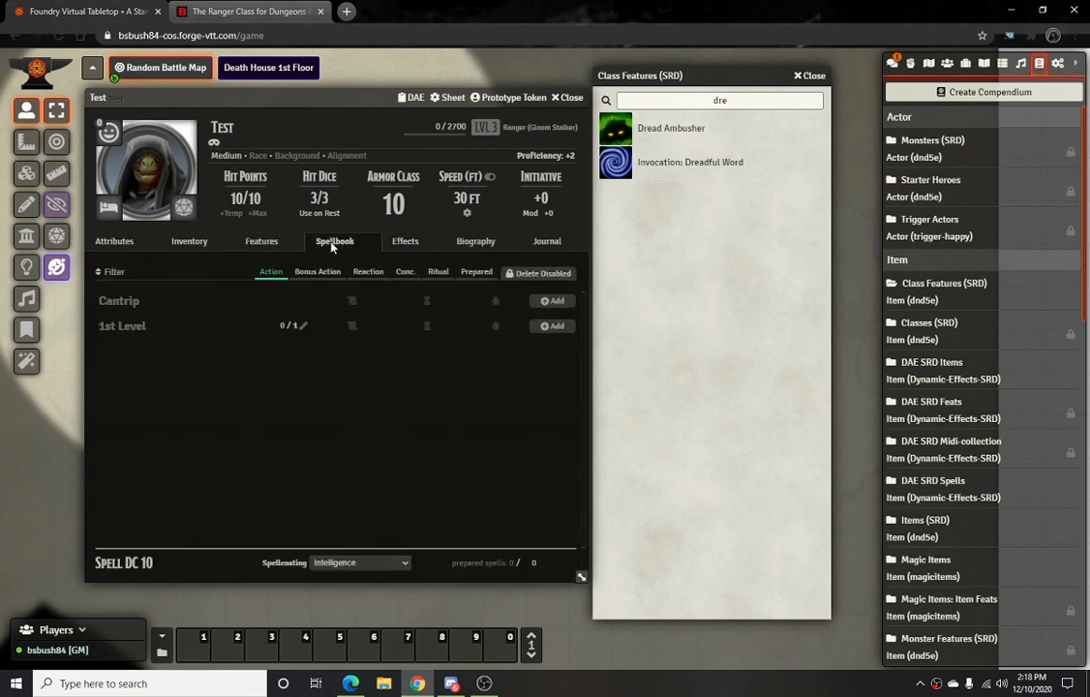
click(260, 242)
Reopen the Test character's sheet from its map token and check its inventory, effects and DAE effect summary
drag(336, 97, 297, 167)
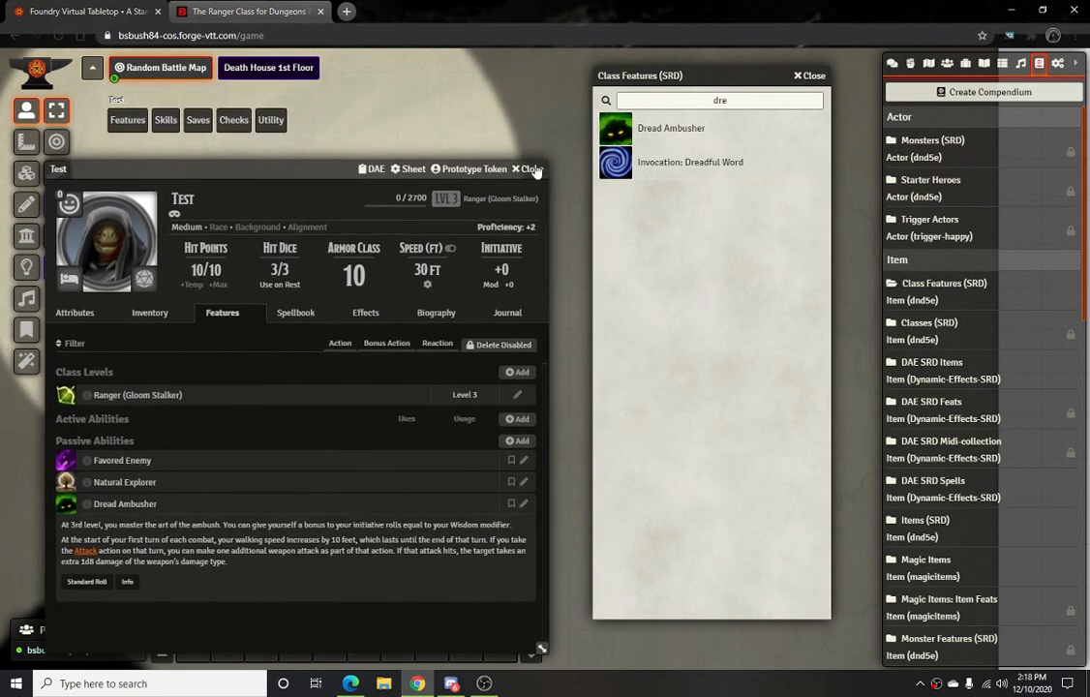
key(Escape)
double_click(244, 235)
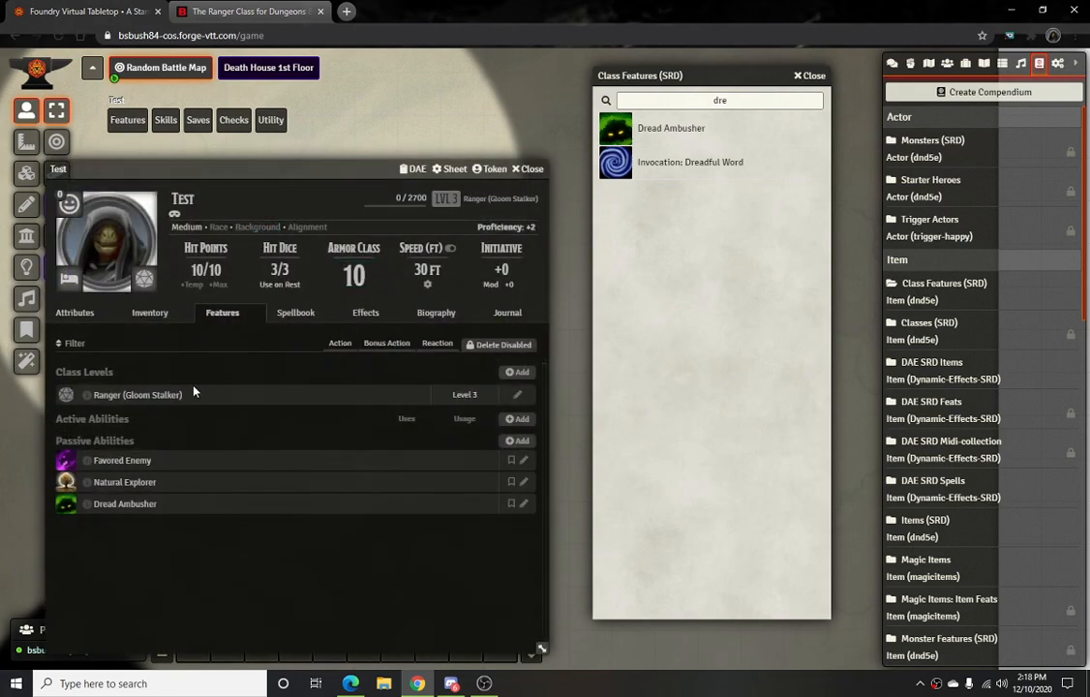
click(151, 312)
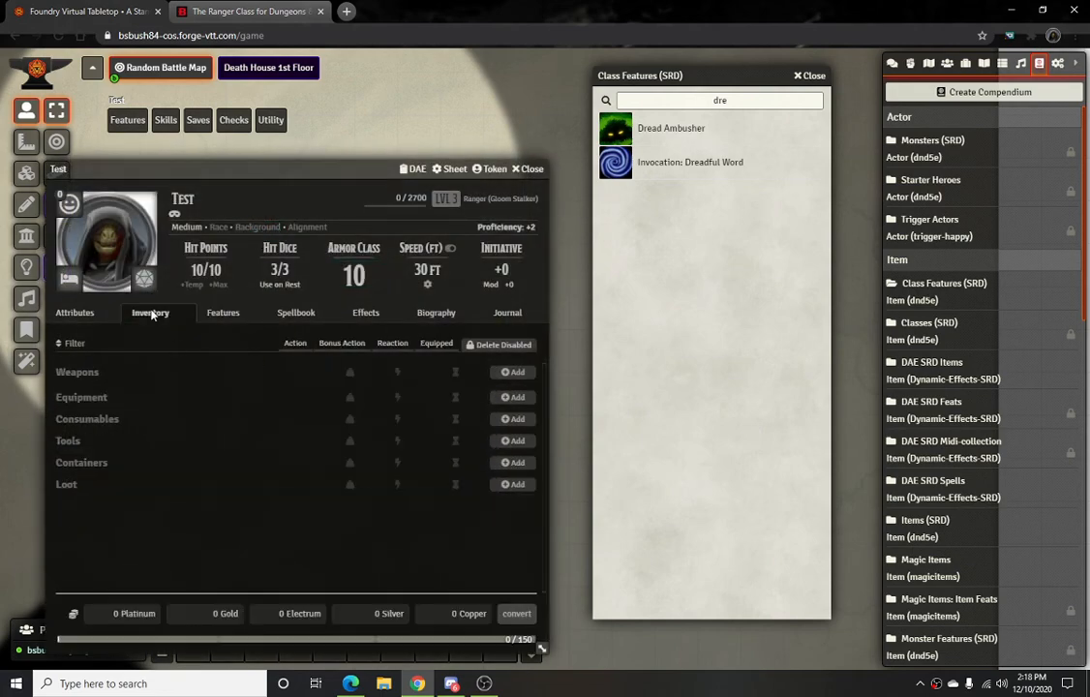
click(364, 312)
click(414, 170)
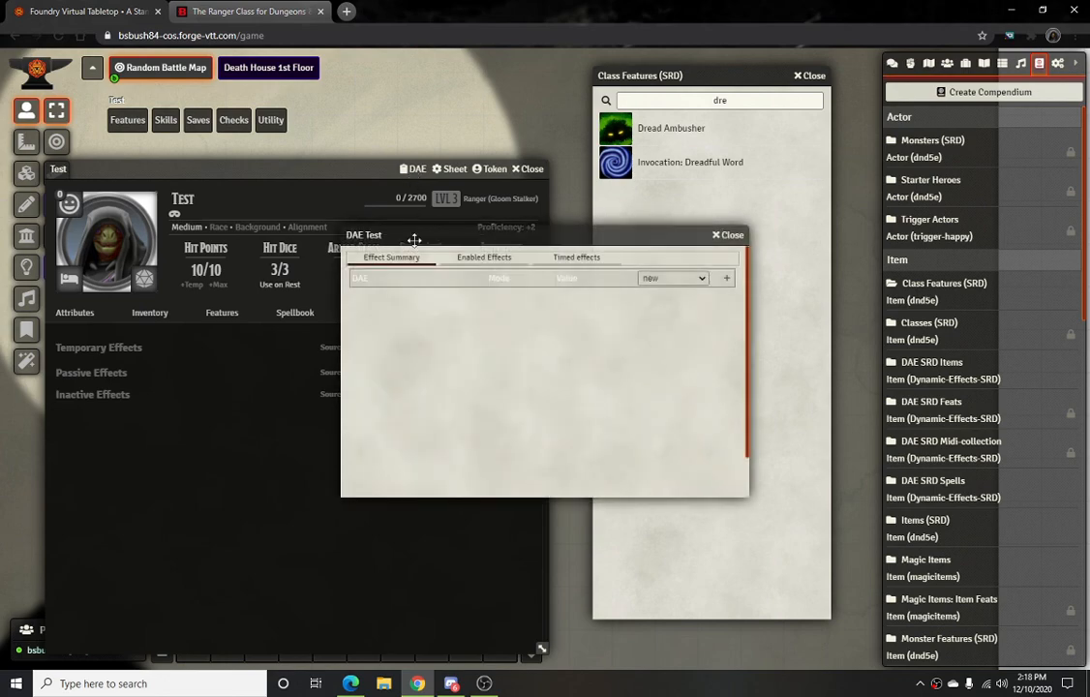
Browse the effect presets for the Test character in DAE, add a new blank active effect and view its attribute changes
click(683, 279)
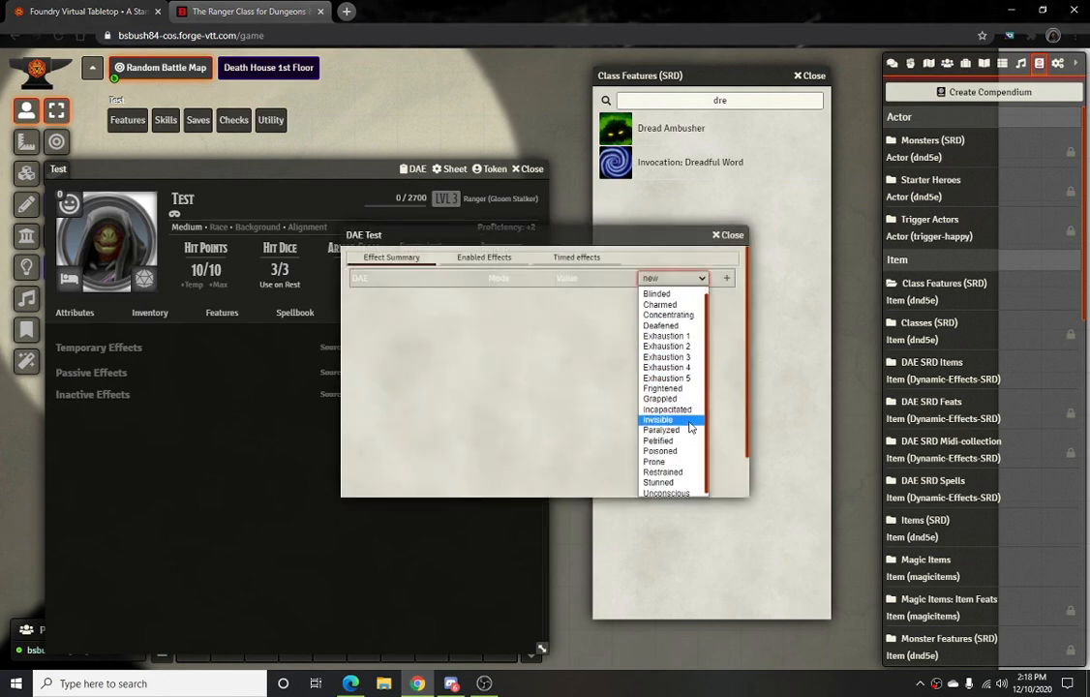
click(571, 432)
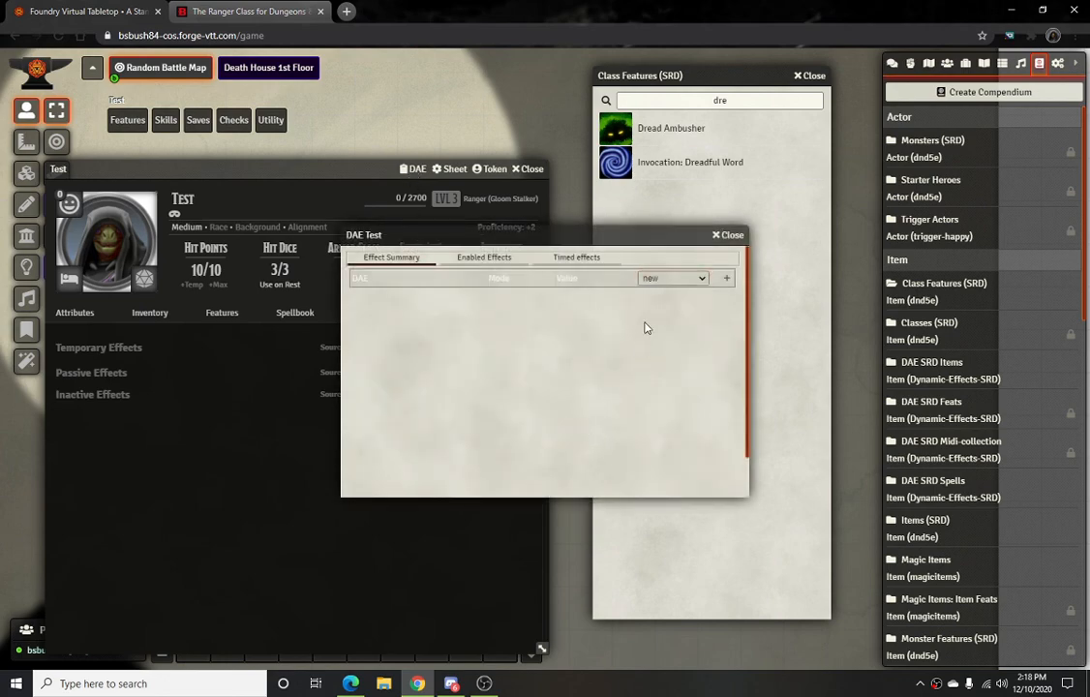
drag(542, 243, 407, 230)
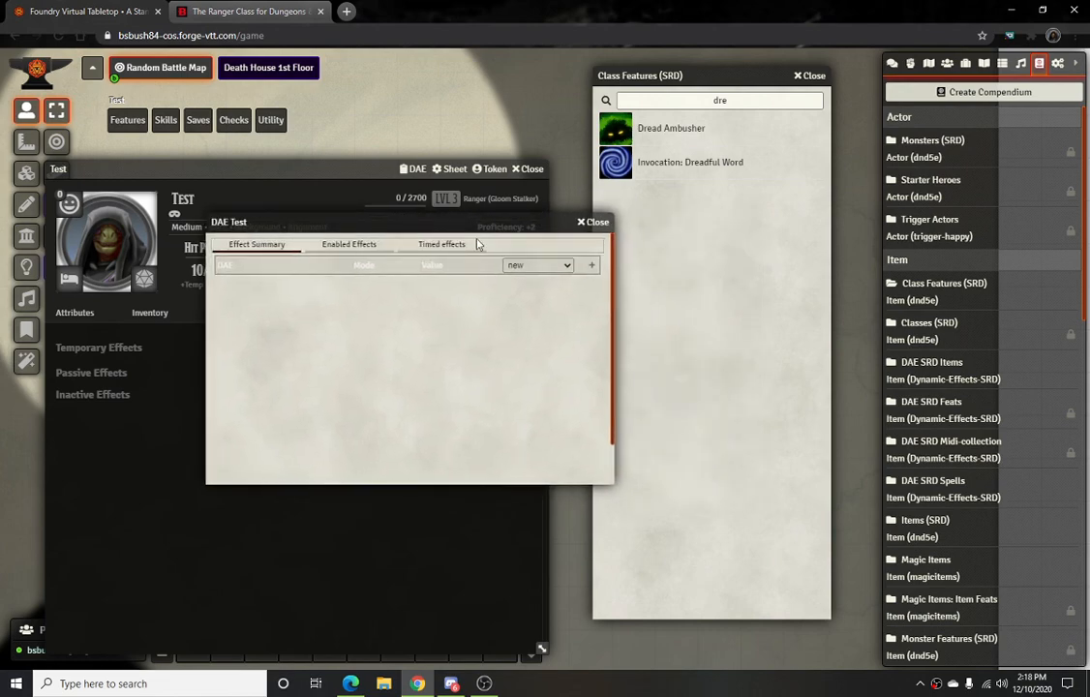
click(590, 266)
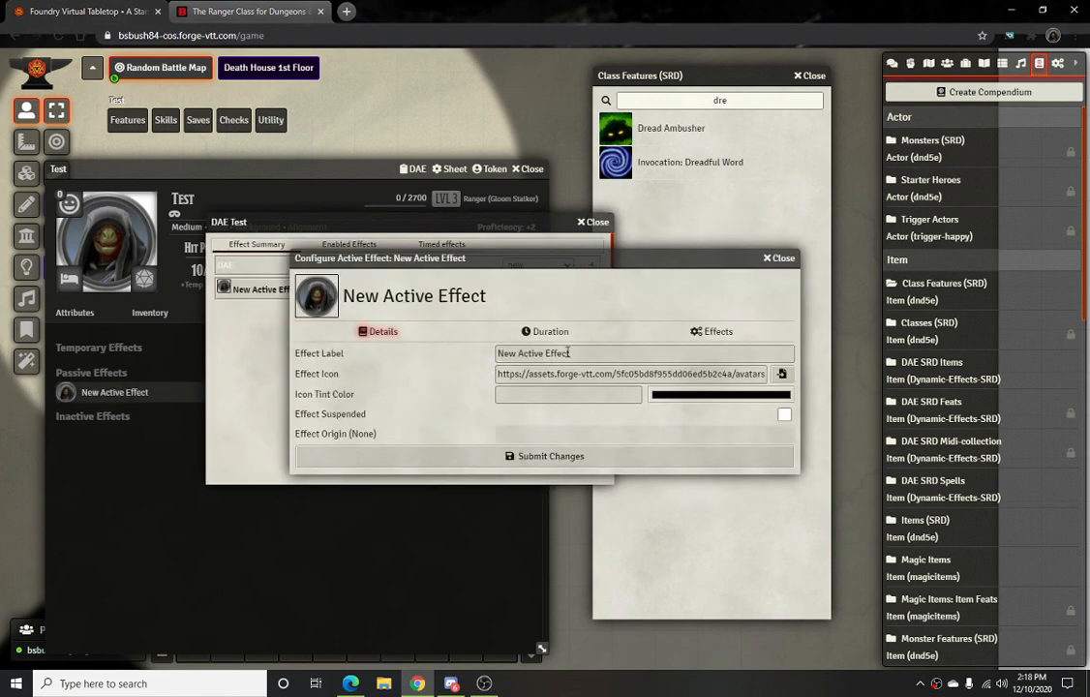
click(714, 332)
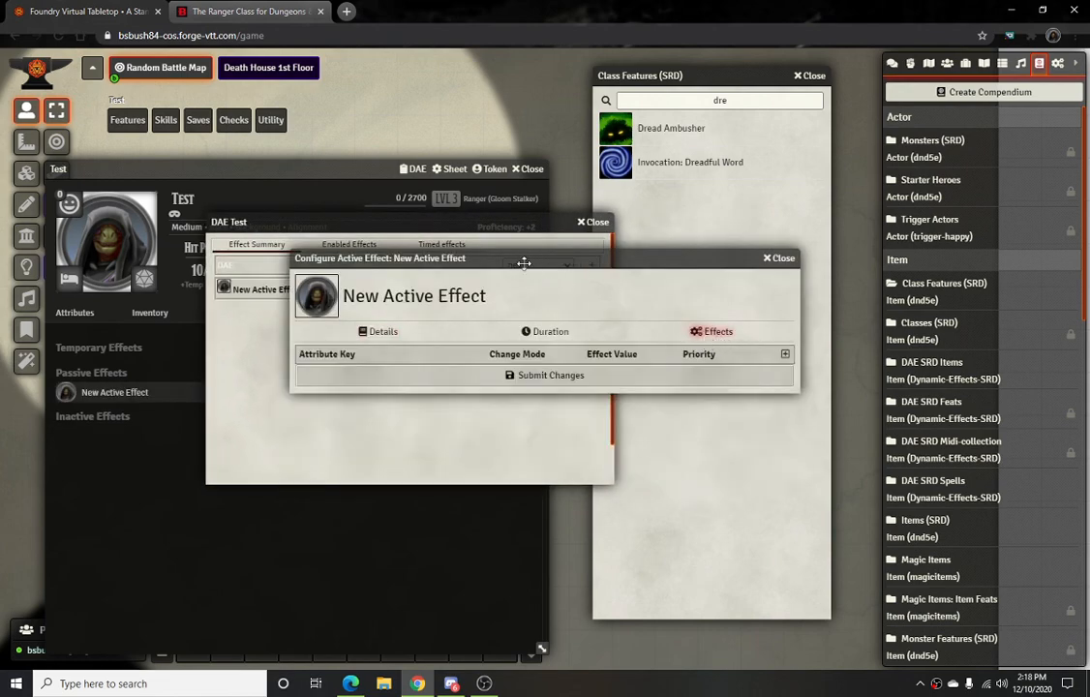
drag(523, 264, 447, 307)
click(703, 303)
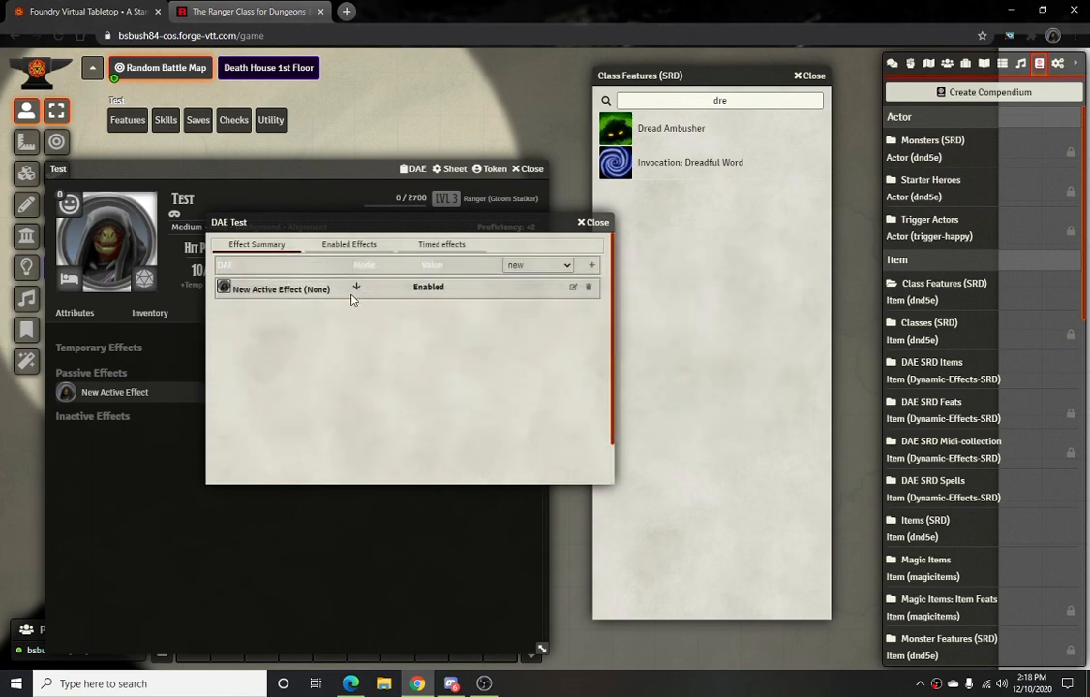
Check the Test character's enabled and timed effects in DAE and close the effect summary
click(343, 244)
click(442, 243)
click(592, 222)
Read the Dread Ambusher description among the Test character's features and open that feature to view its temporary effects
click(221, 313)
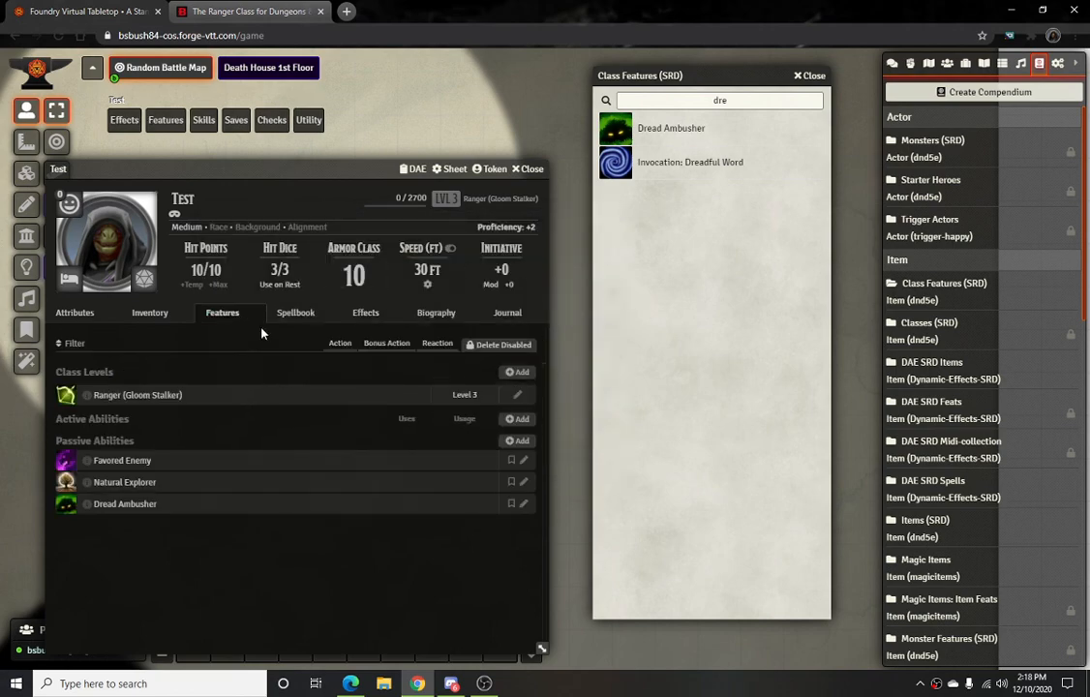
click(133, 506)
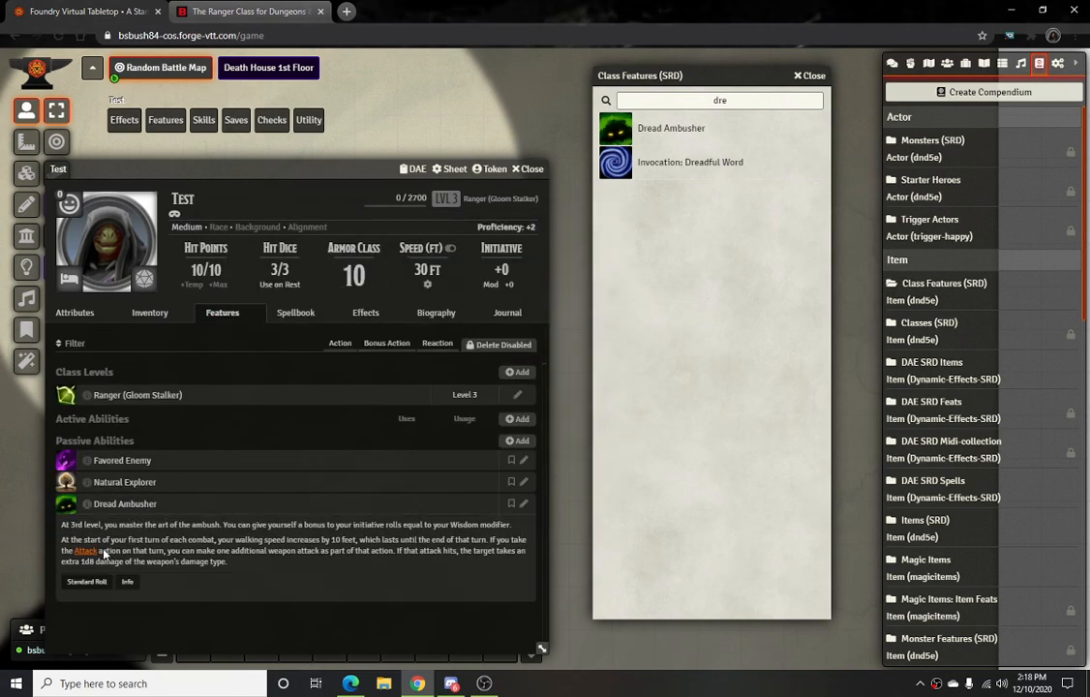
click(524, 505)
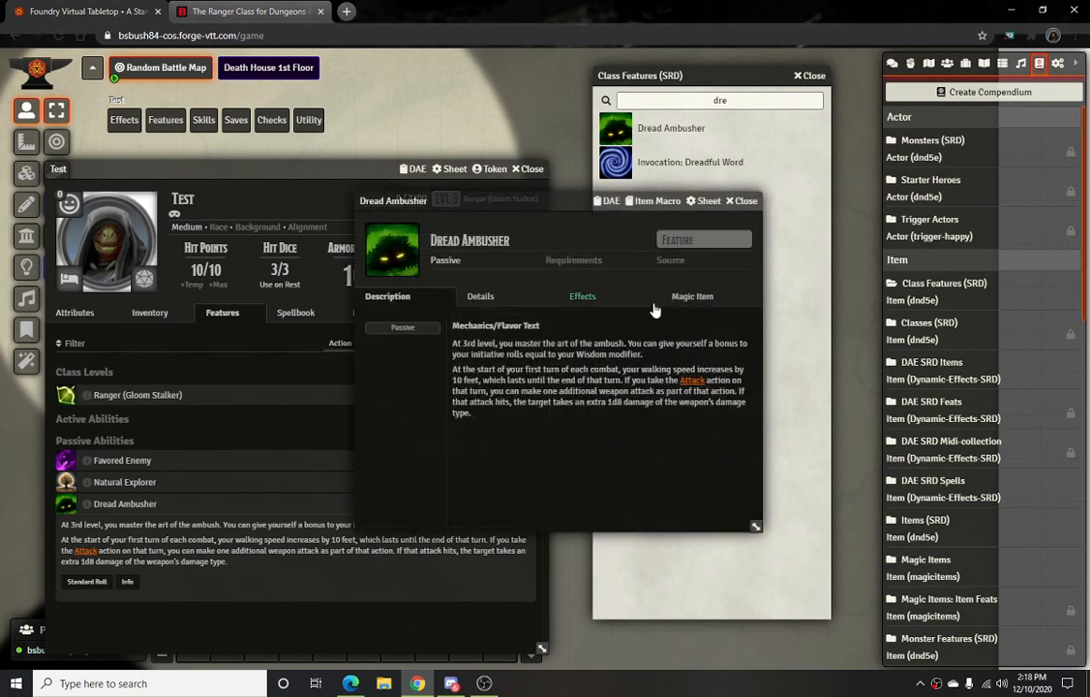
click(598, 304)
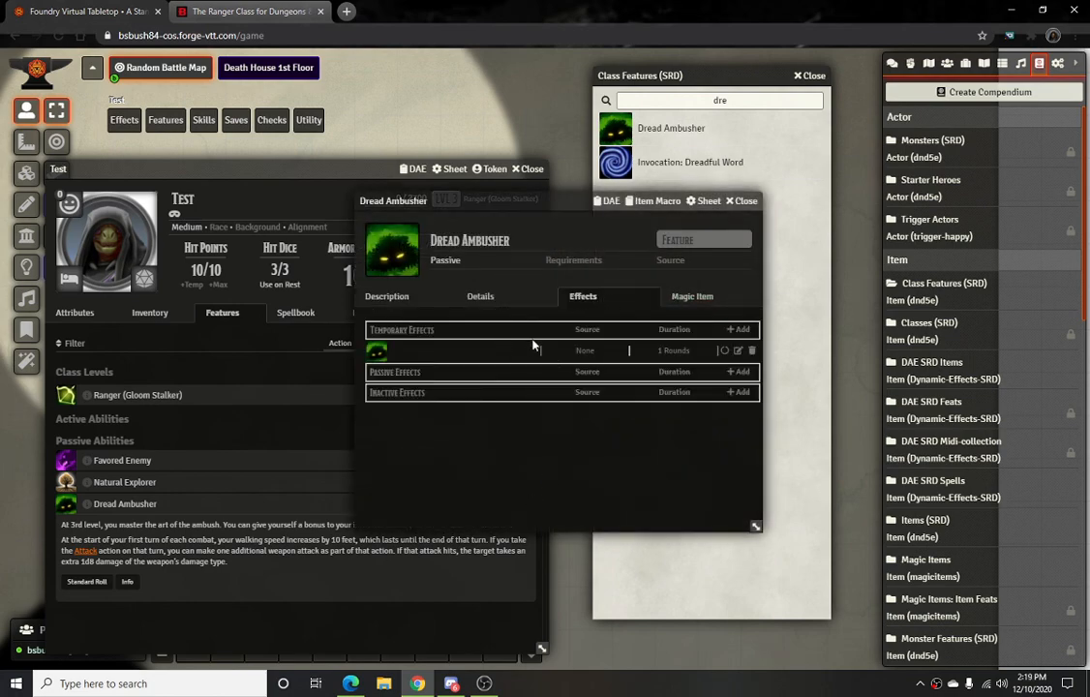
click(738, 352)
Examine the attribute changes in Dread Ambusher's DAE effect, then recheck the Test character's own effects and close the sheet
click(608, 200)
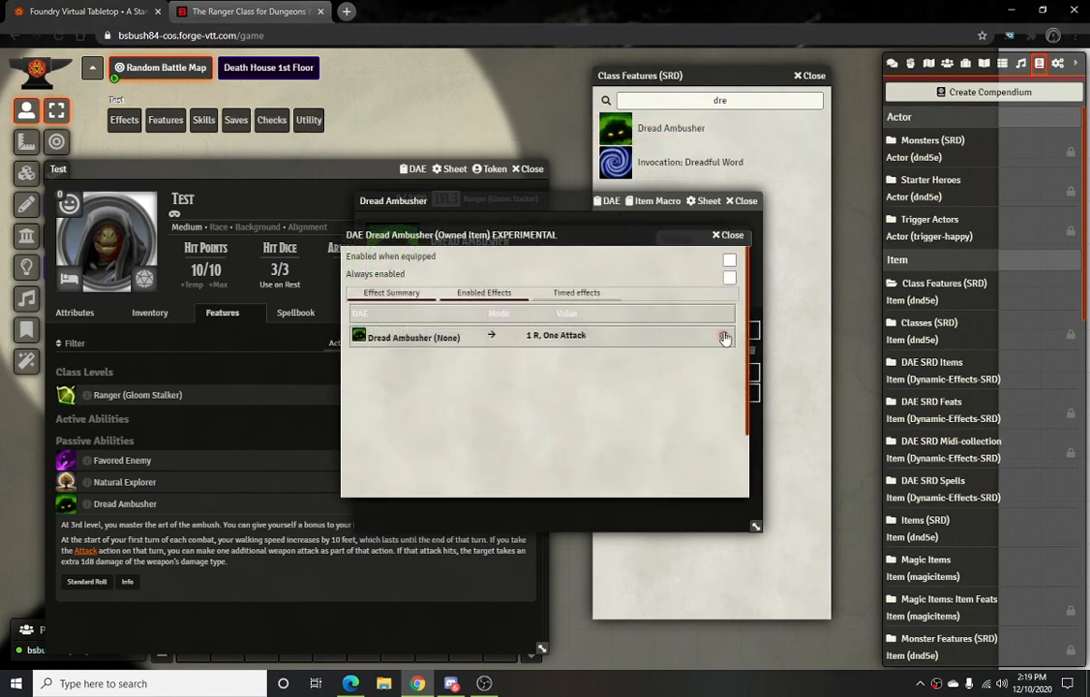
click(722, 335)
click(693, 312)
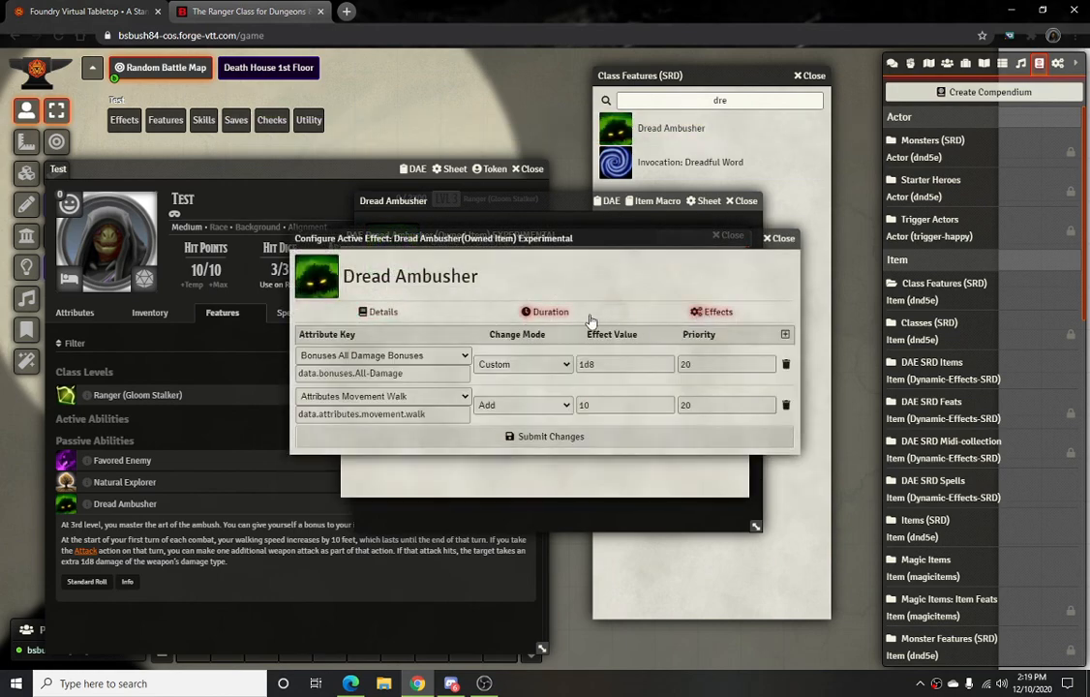
click(782, 239)
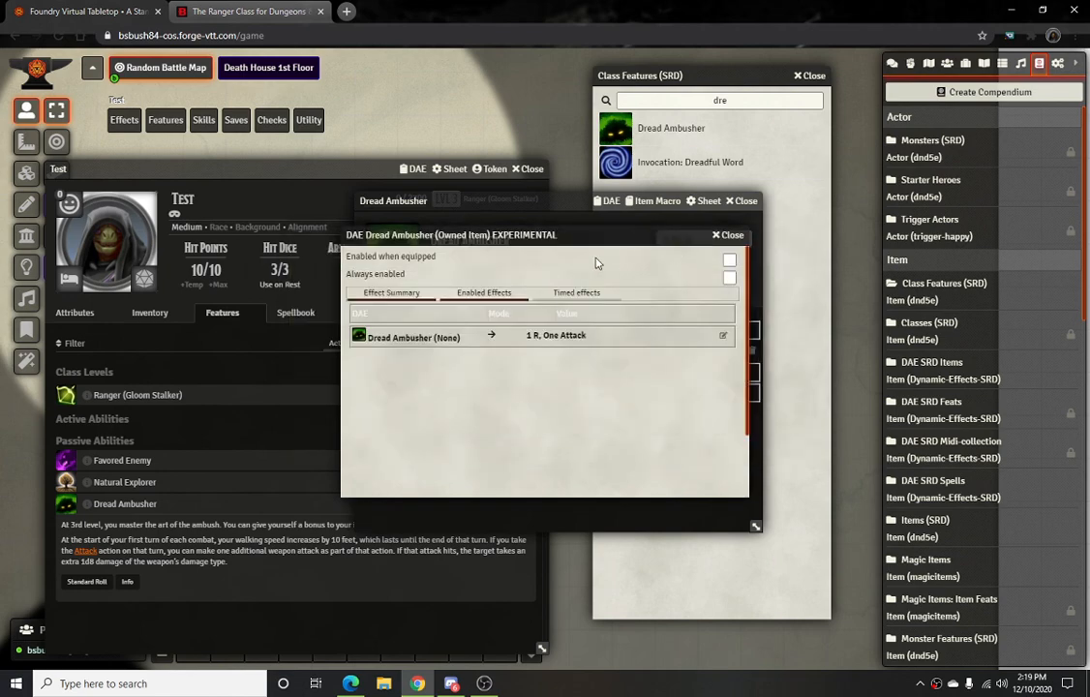
drag(576, 237, 380, 285)
click(535, 285)
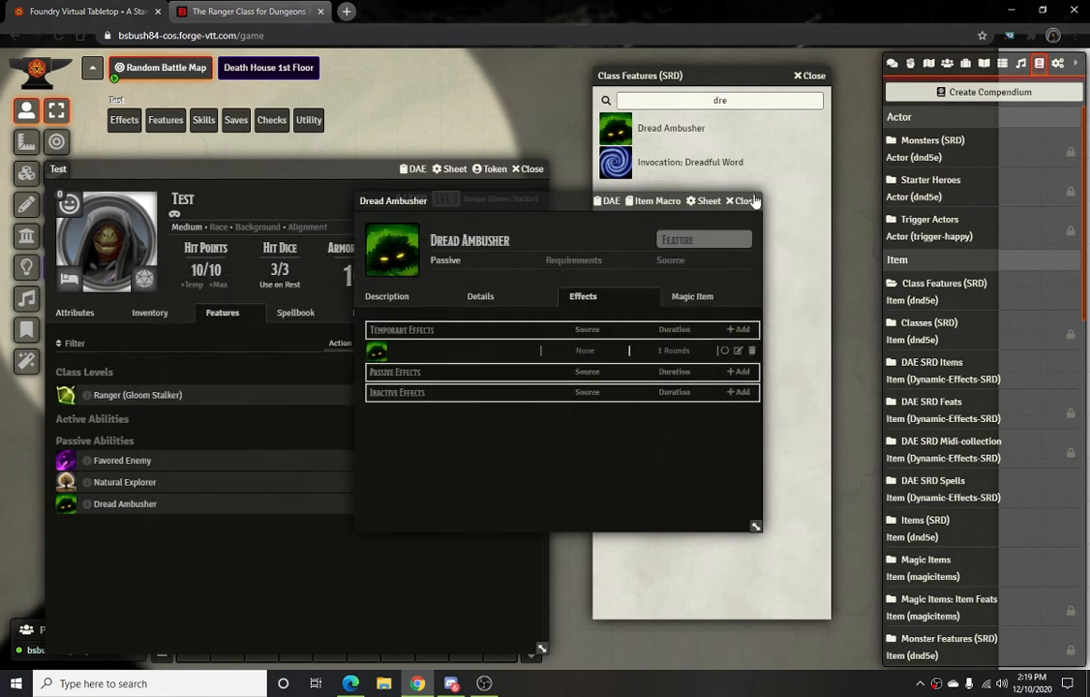
click(745, 202)
click(368, 319)
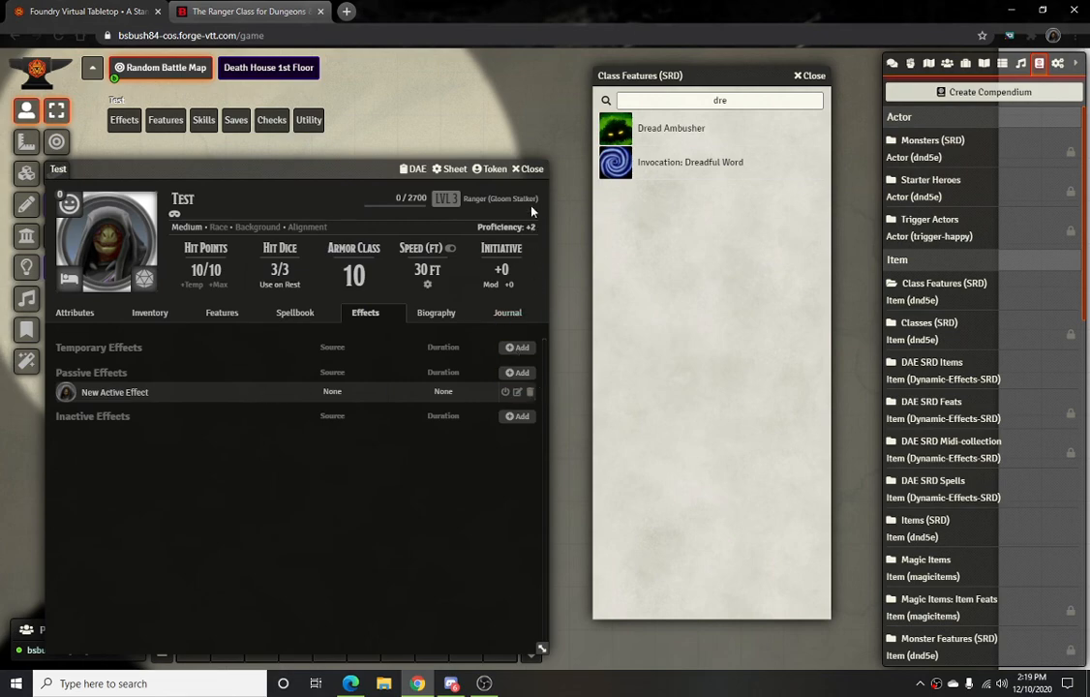
click(529, 174)
Set the requirements of the compendium's Dread Ambusher feature to "Ranger (Gloom Stalker) 3", reusing the class name from the class item
click(671, 129)
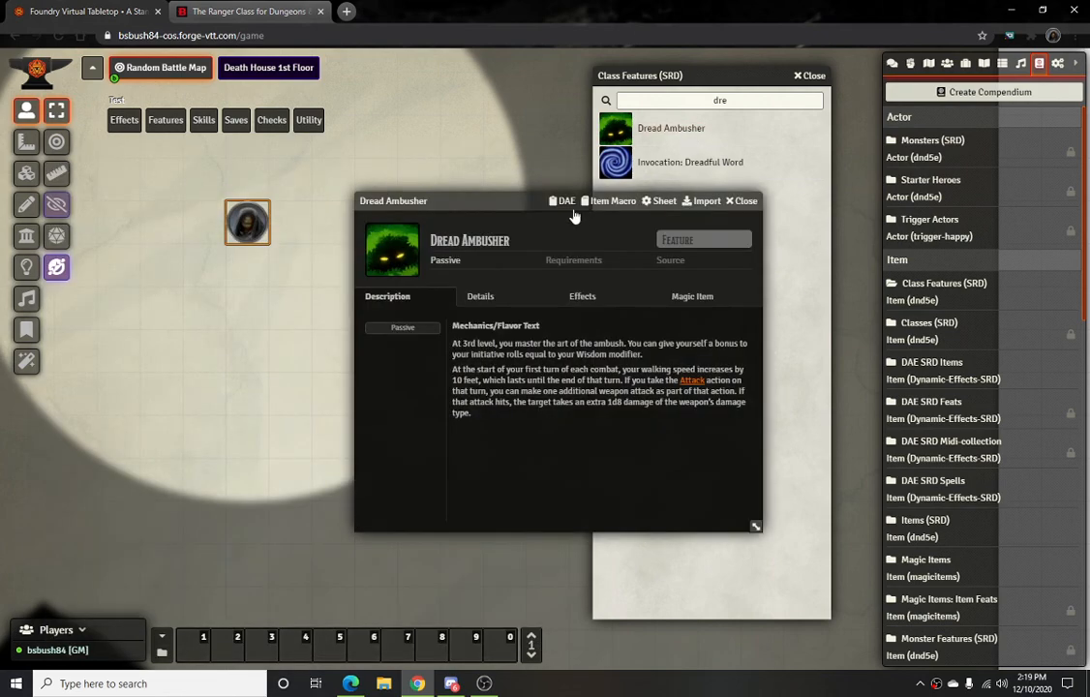
drag(537, 180, 283, 269)
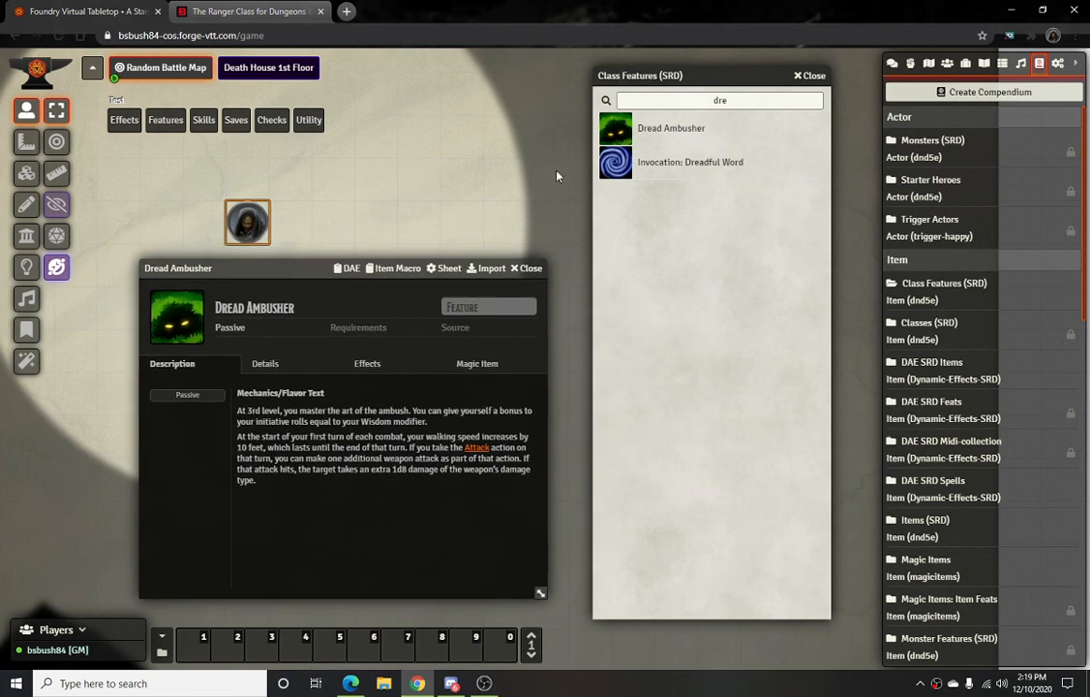
click(929, 327)
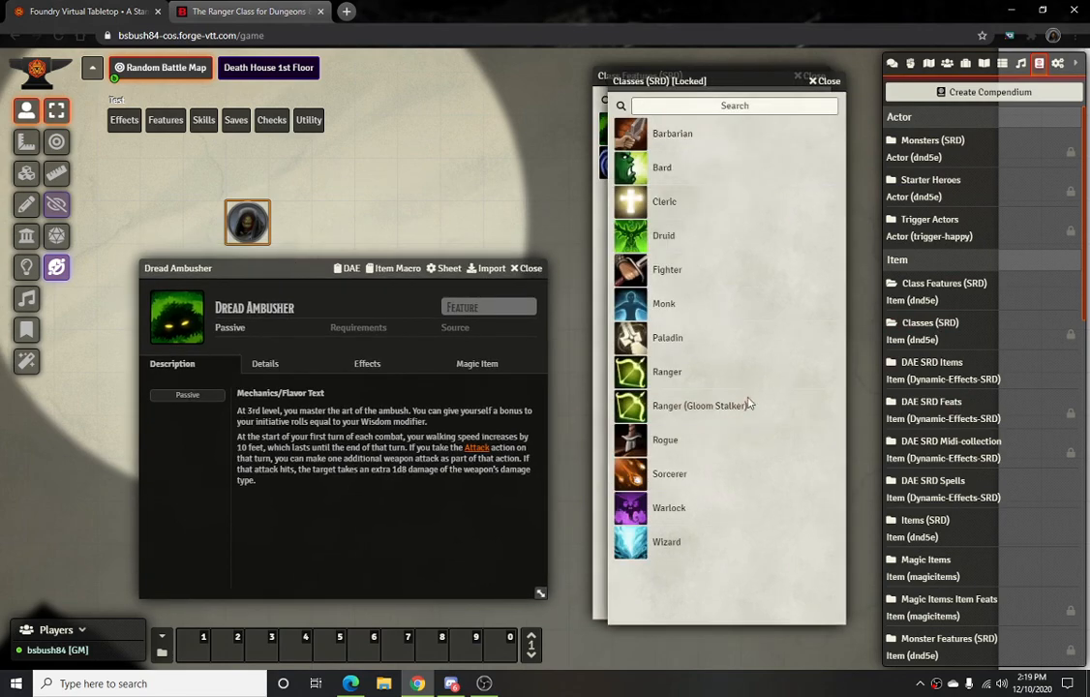
click(721, 407)
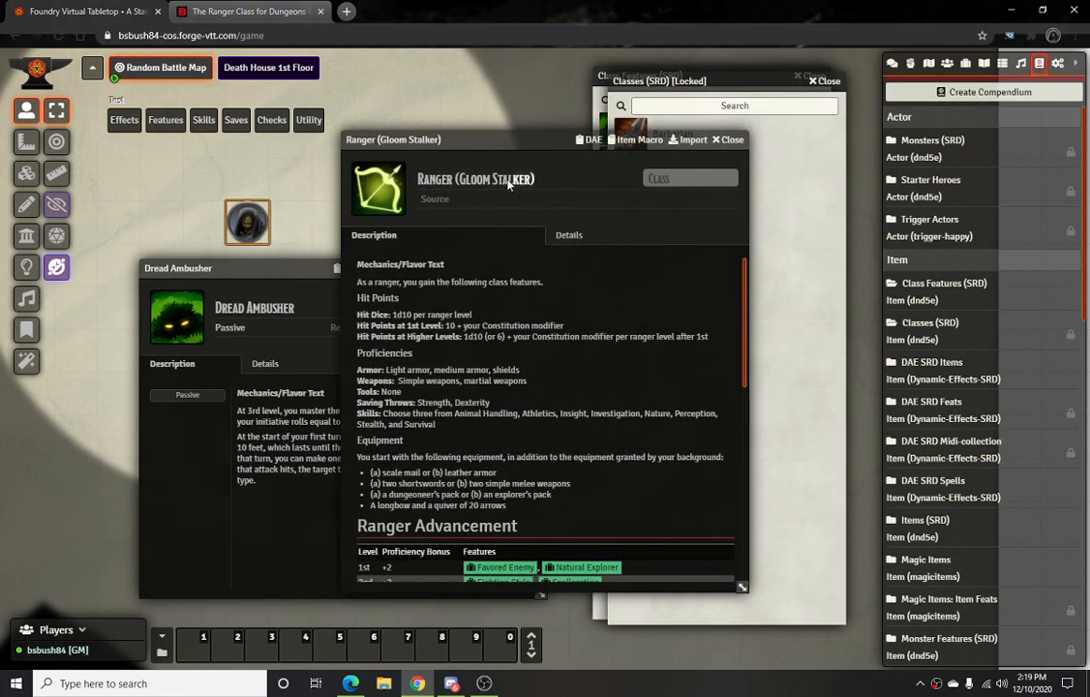
click(307, 269)
click(367, 328)
text(Ranger (Gloom Stalker))
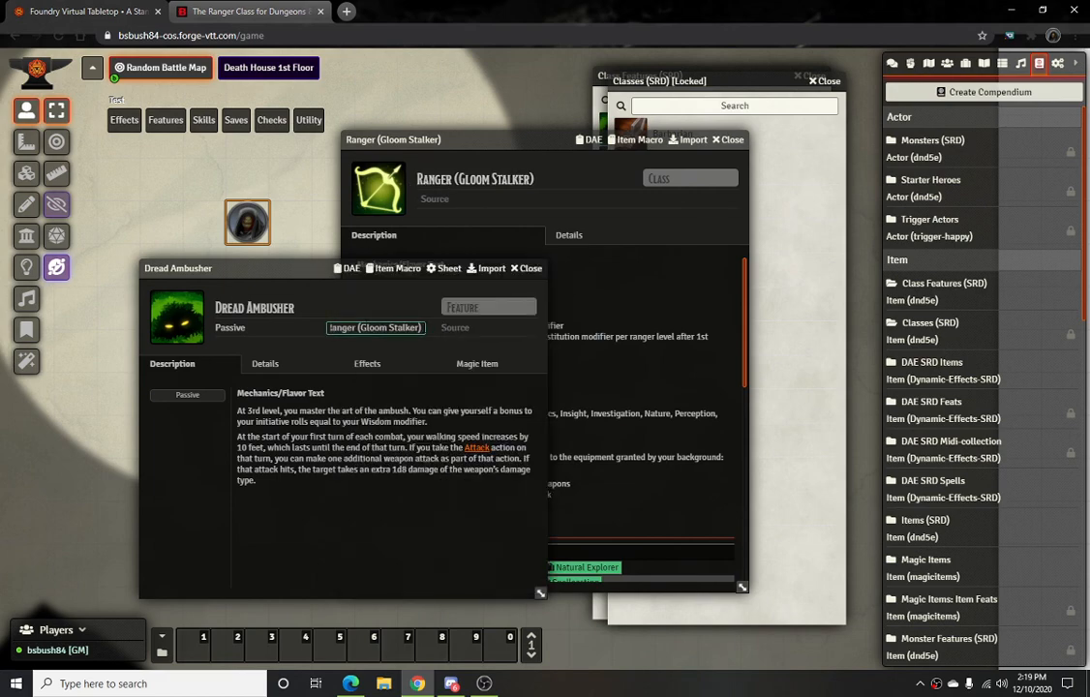
text(3)
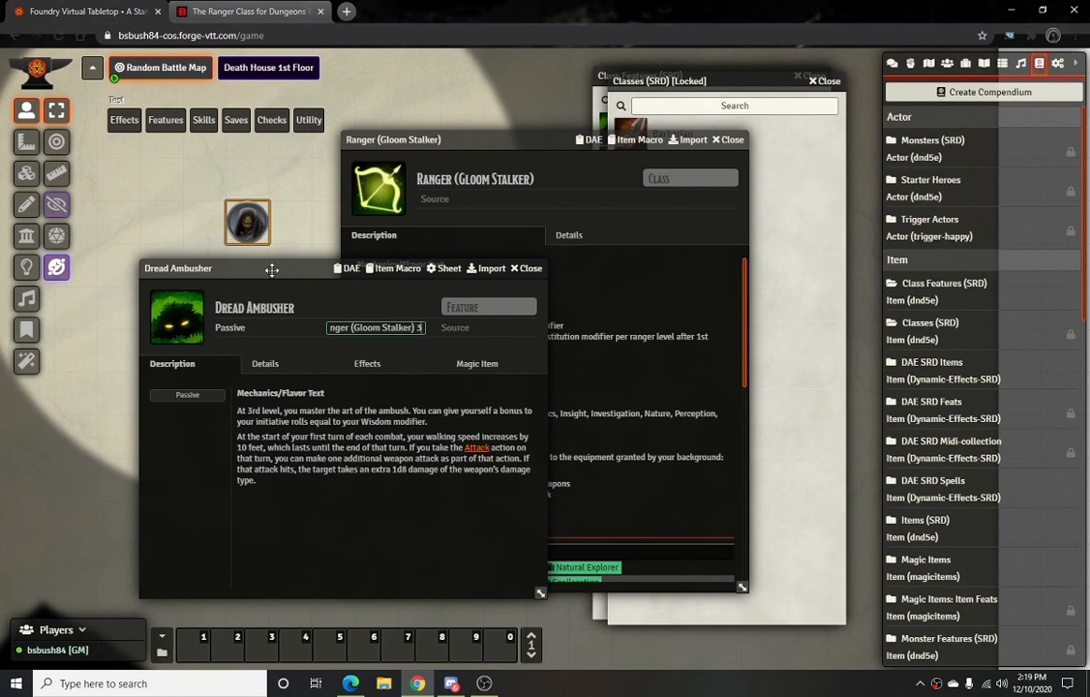
click(529, 269)
click(728, 140)
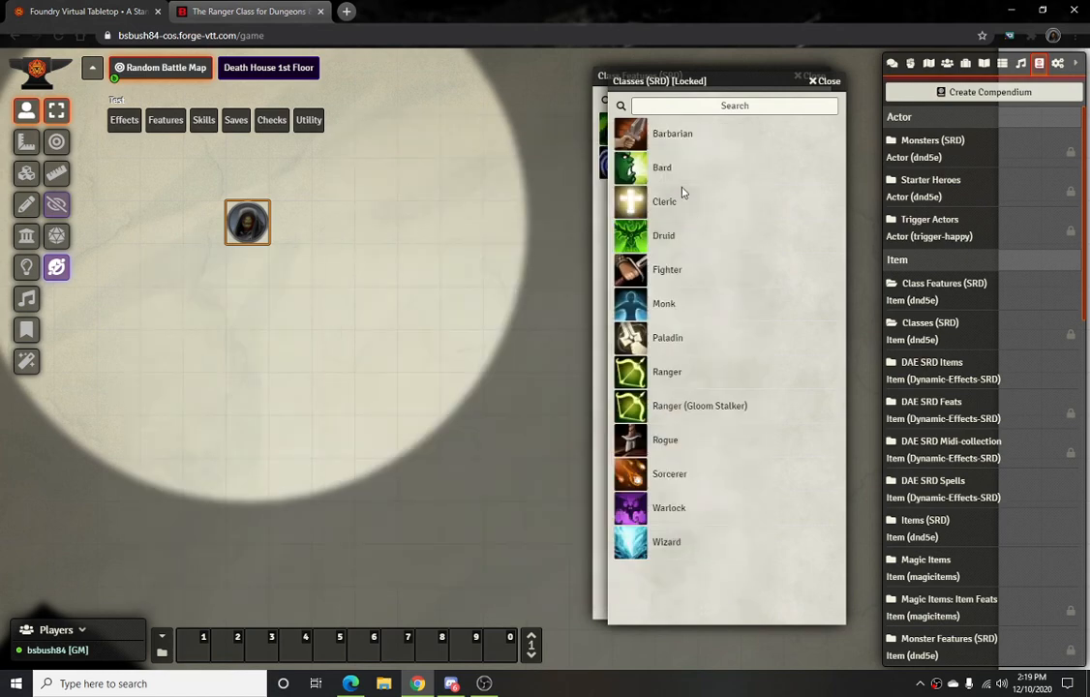
Check the requirements of Gloom Stalker Magic and Dread Ambusher through the links in the Ranger (Gloom Stalker) class description
click(689, 405)
scroll(515, 484, down, 10)
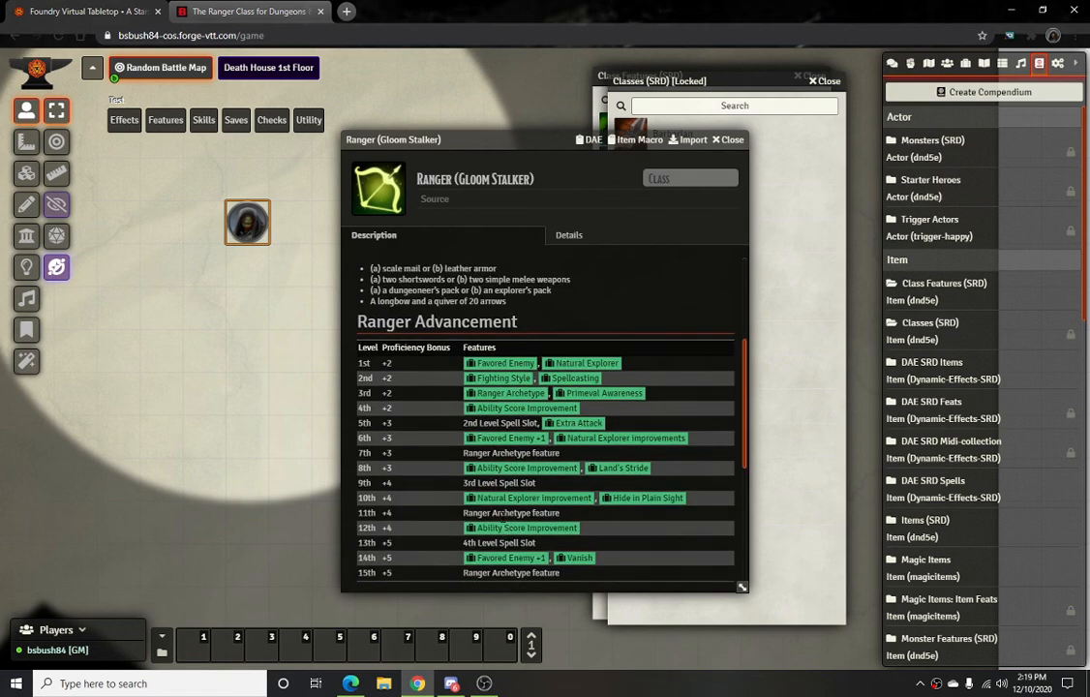
click(479, 475)
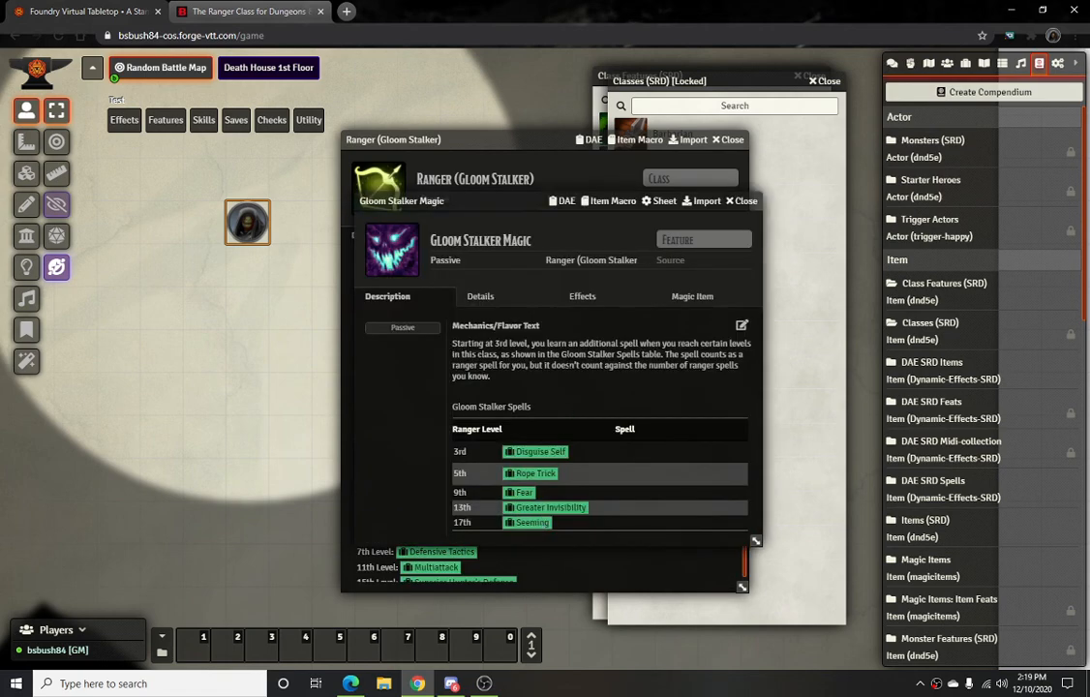
click(741, 200)
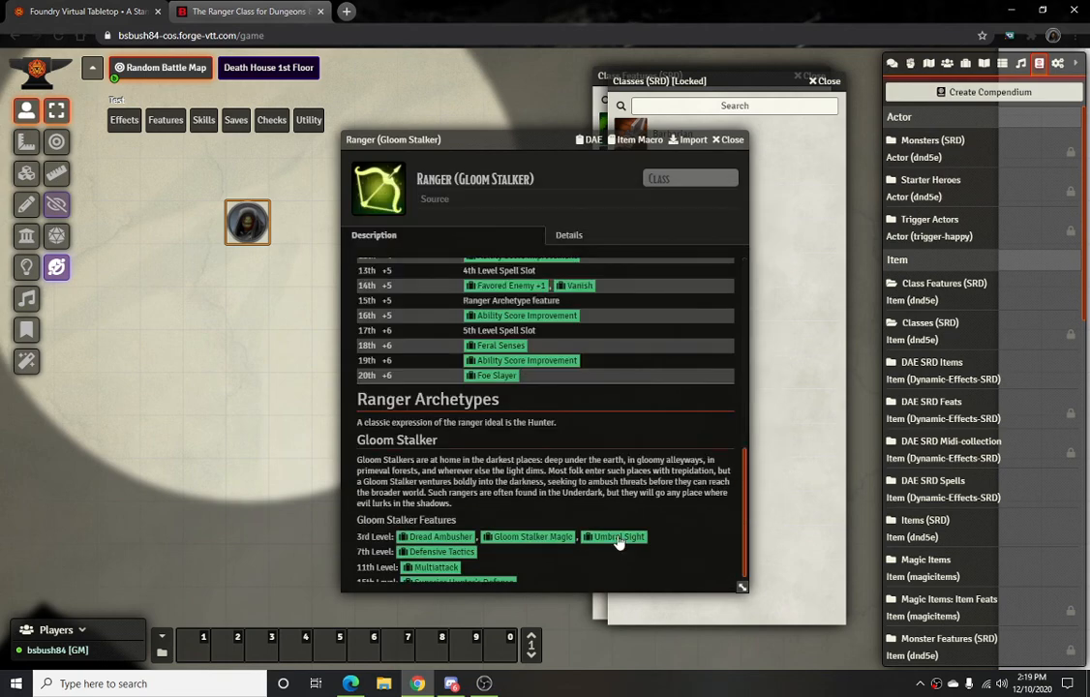
click(440, 537)
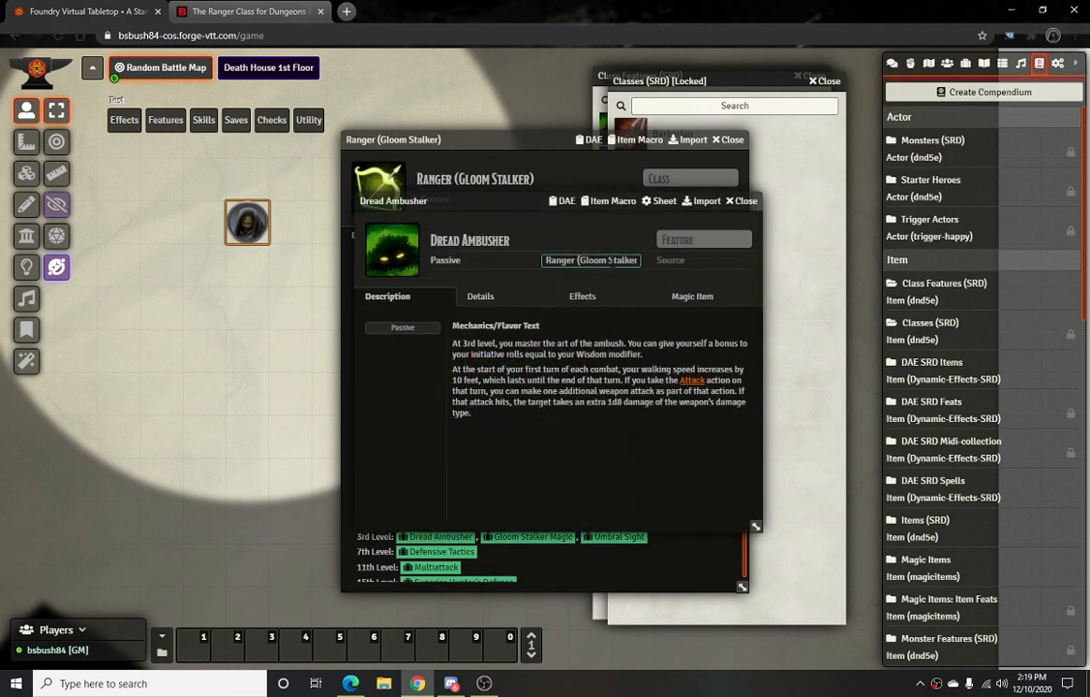
click(629, 259)
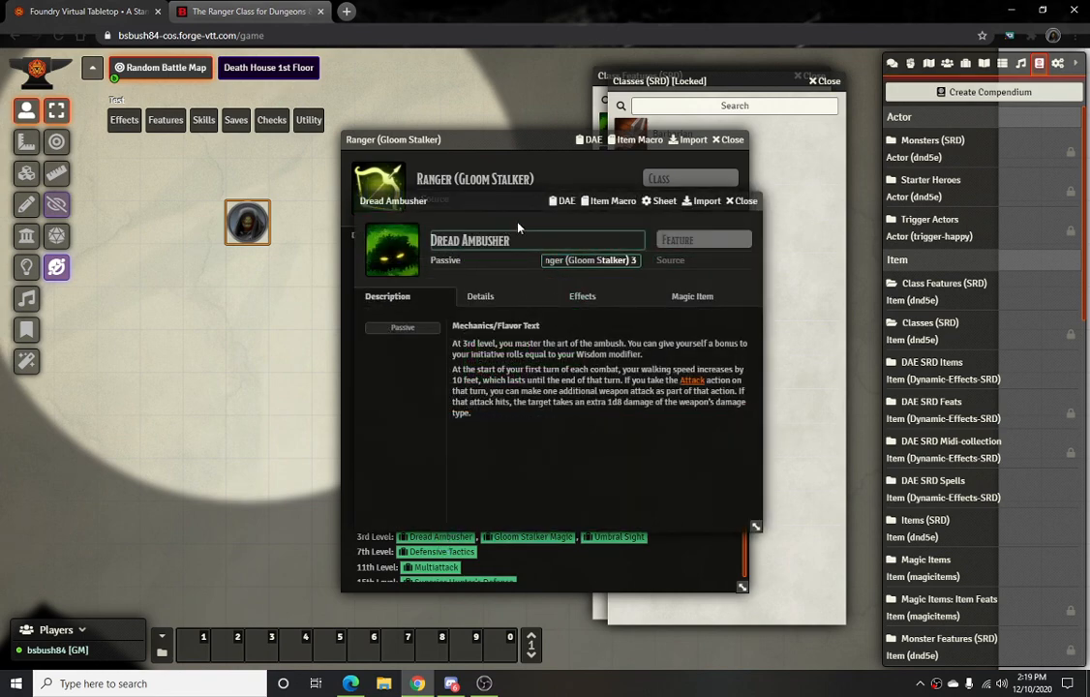
click(742, 202)
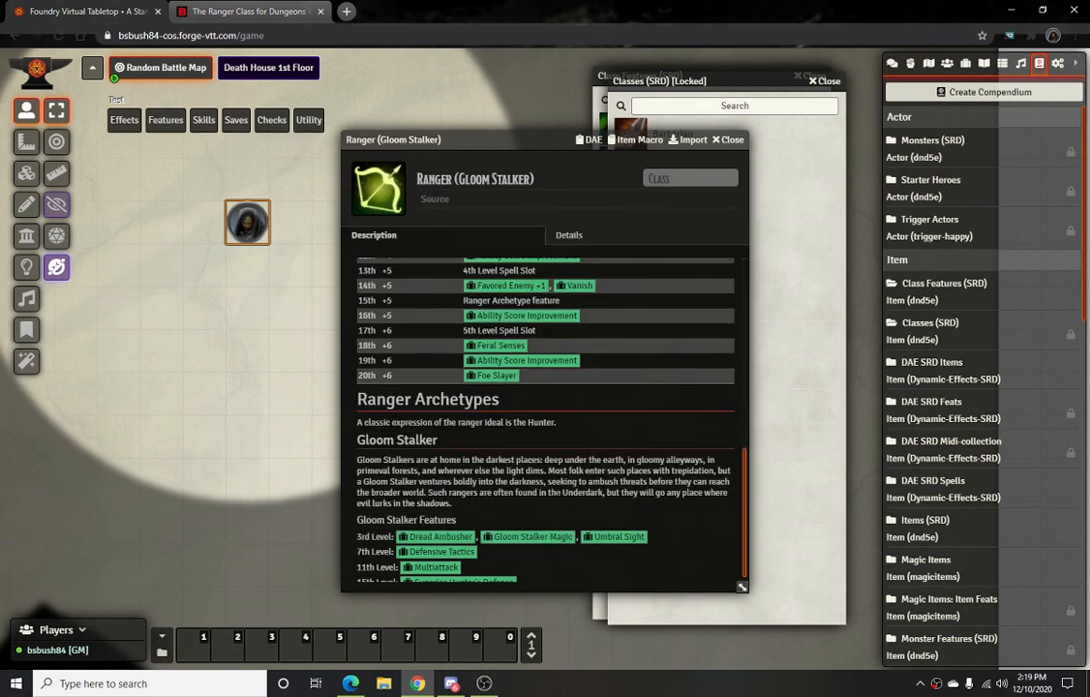
Set the requirements of the linked Umbral Sight feature to "Ranger (Gloom Stalker) 3" and close the class item
click(611, 537)
click(578, 261)
text(Ranger (Gloom Stalker))
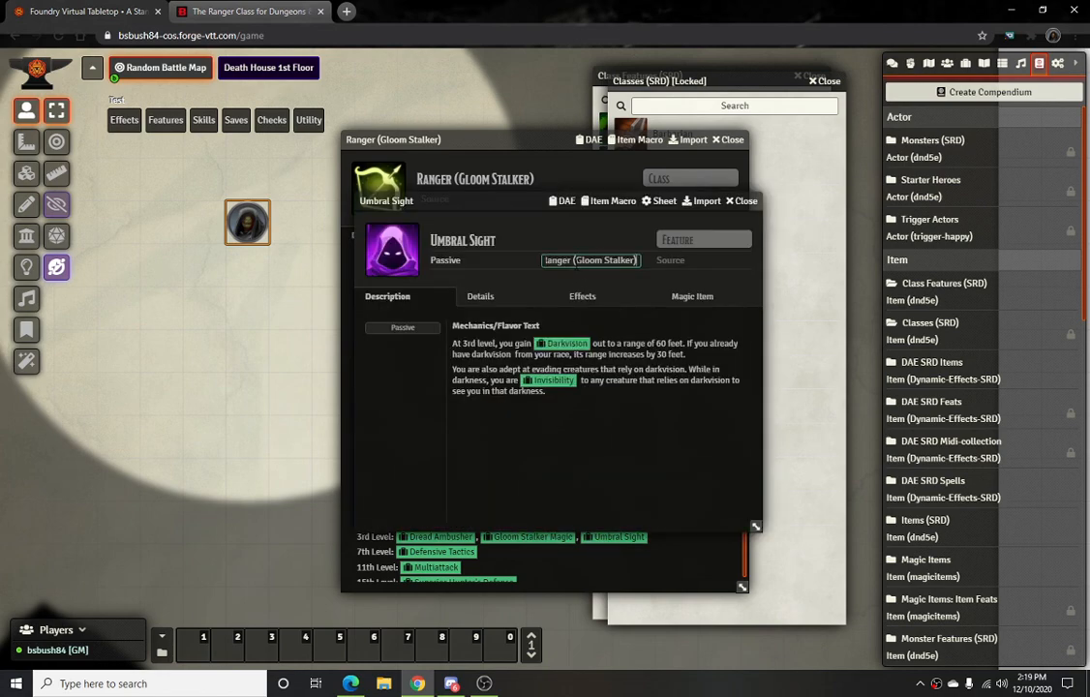
text(3)
click(742, 201)
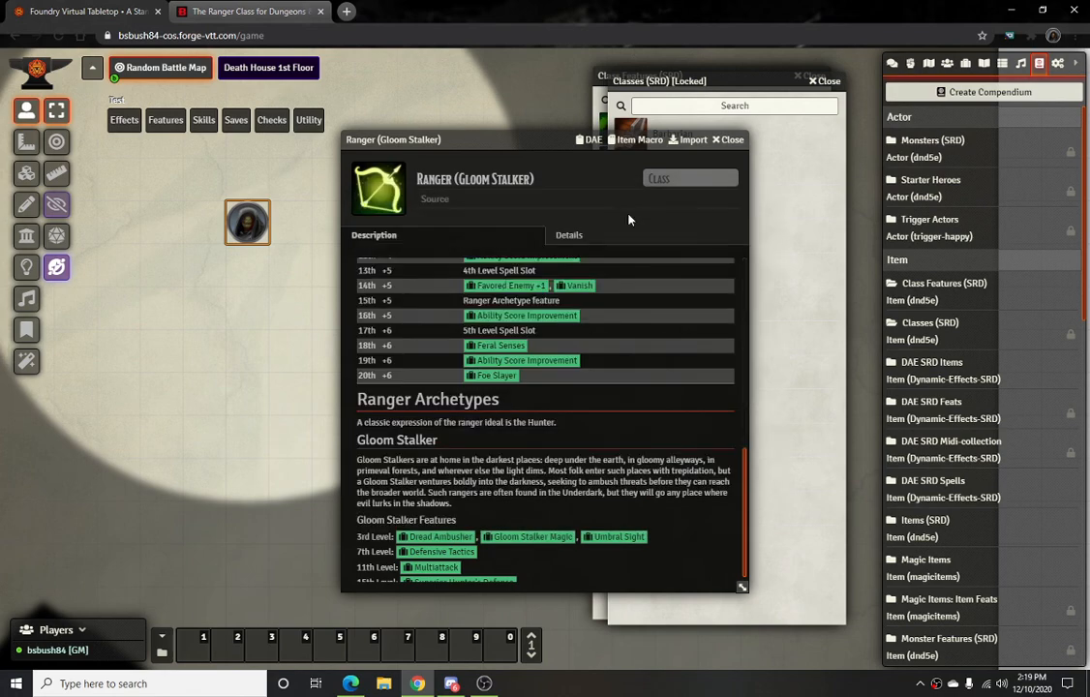
click(732, 140)
Delete the Ranger (Gloom Stalker) class from the Test character's features
click(412, 312)
double_click(248, 223)
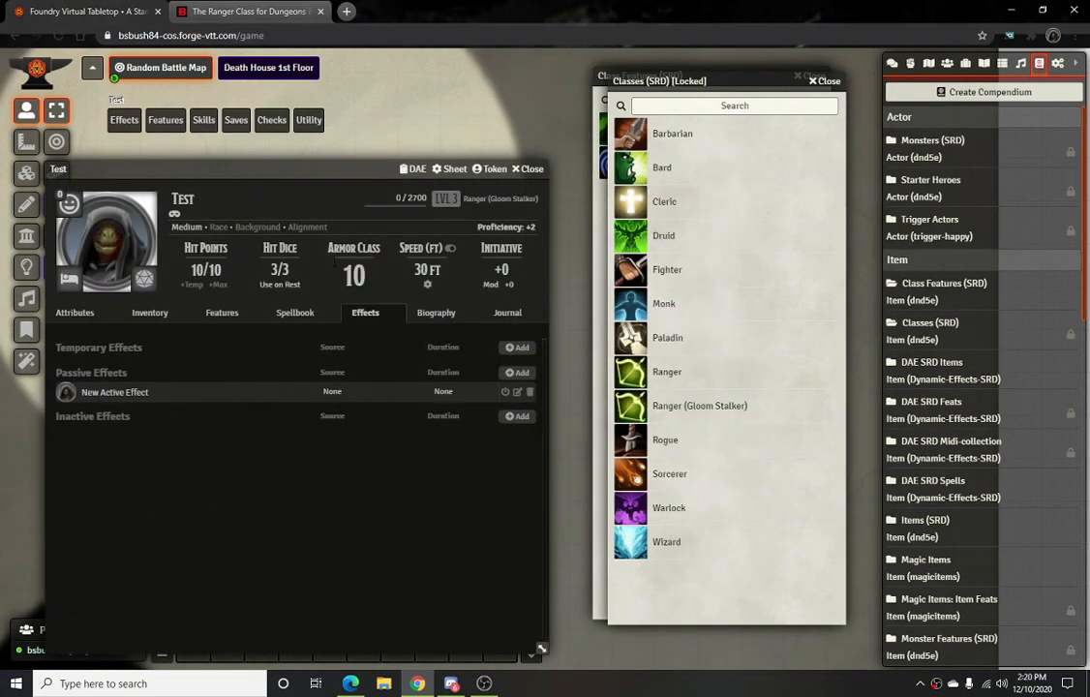
click(223, 312)
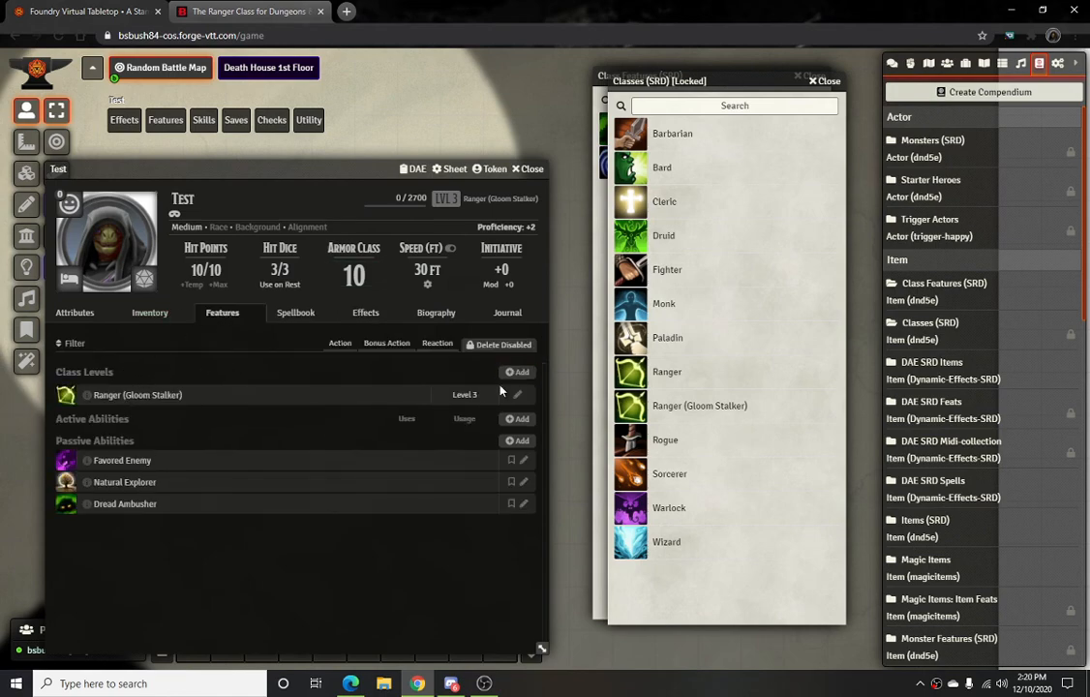
click(515, 344)
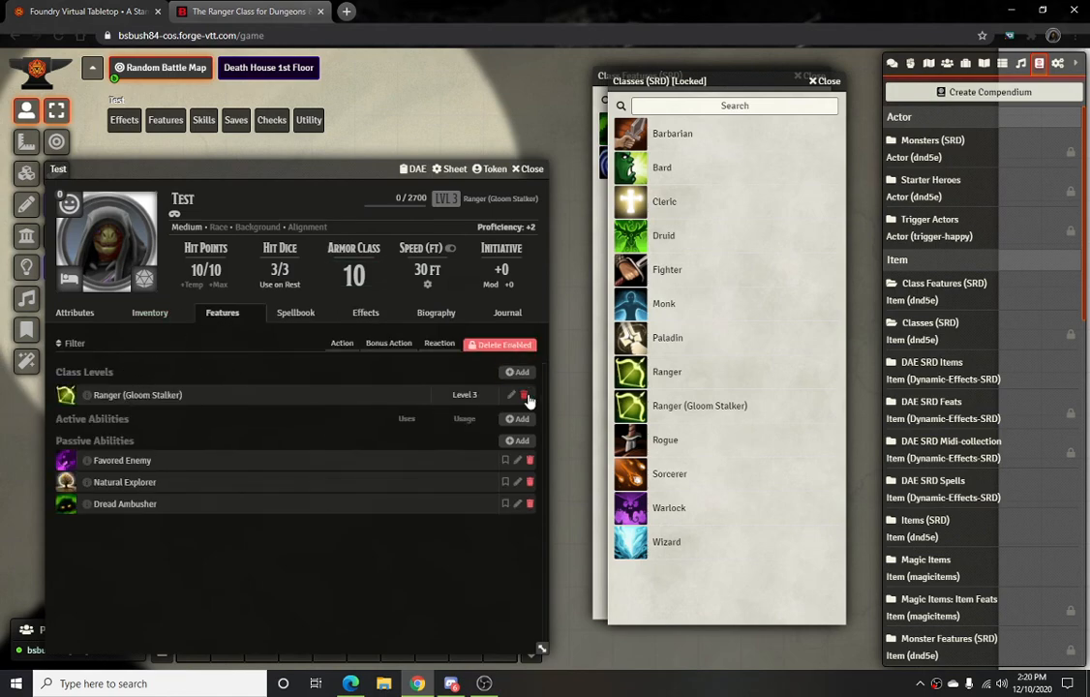
click(528, 395)
click(480, 383)
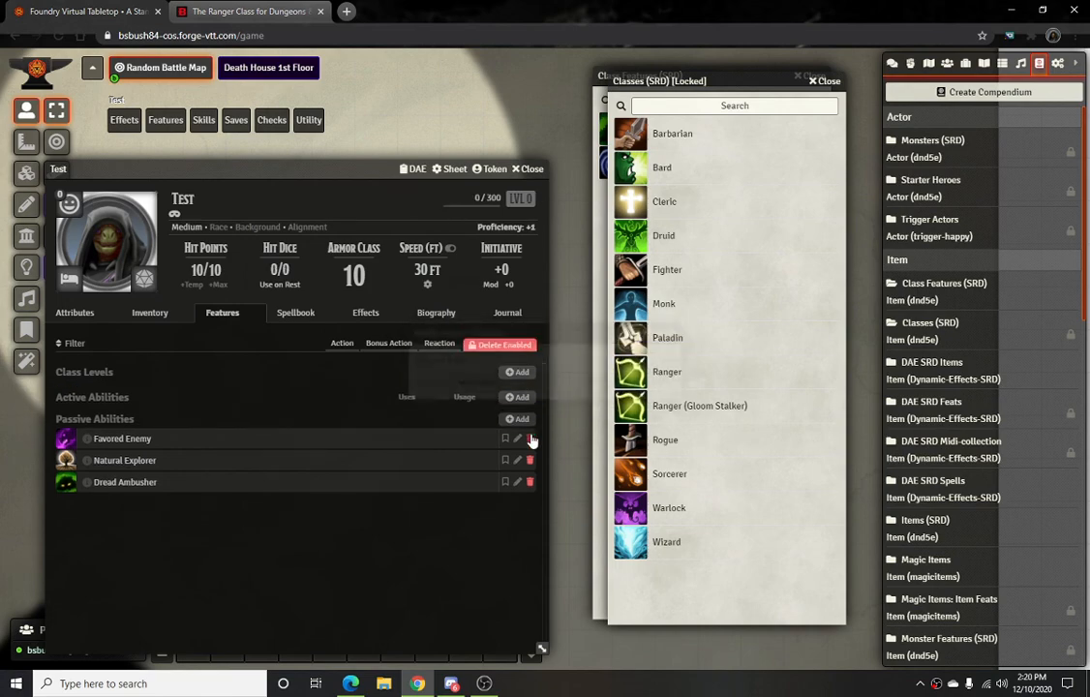
Delete Favored Enemy, Natural Explorer and Dread Ambusher from the Test character and disable deletion
click(484, 383)
click(530, 438)
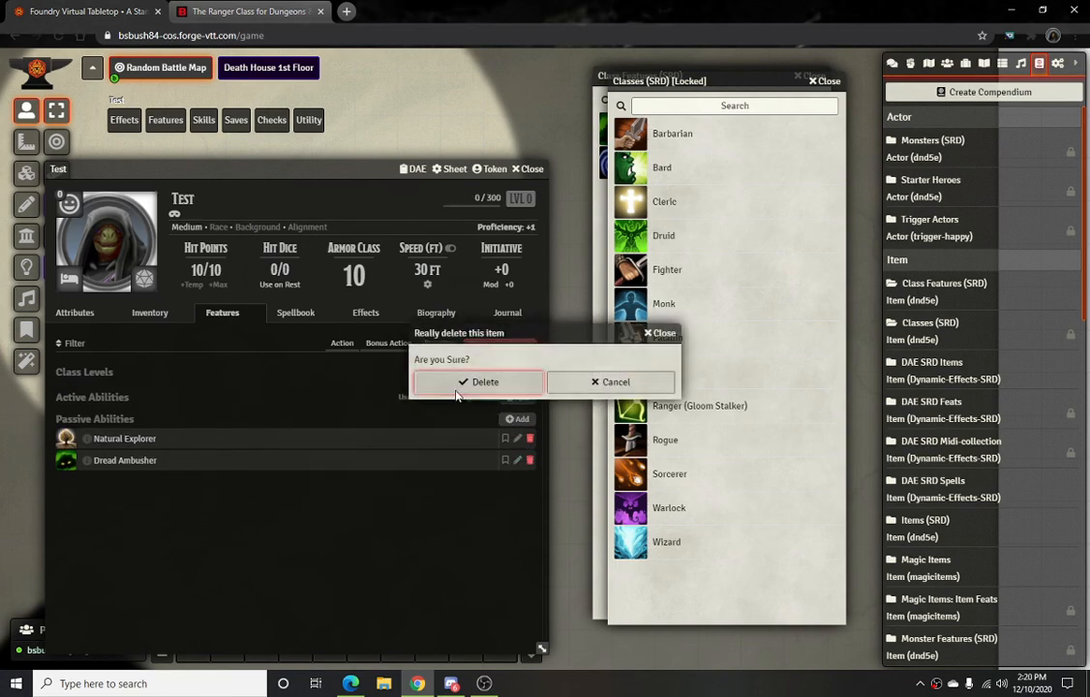
click(463, 451)
click(529, 439)
click(463, 382)
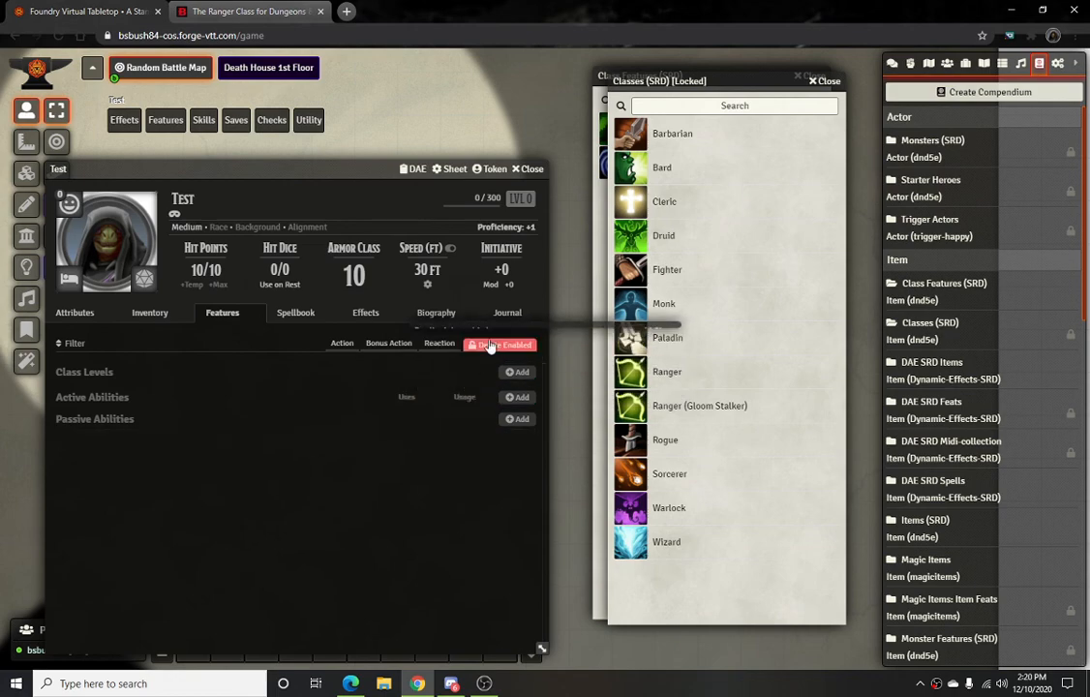
click(500, 346)
Add the Ranger (Gloom Stalker) class from the Classes (SRD) compendium to the Test character's features
click(155, 312)
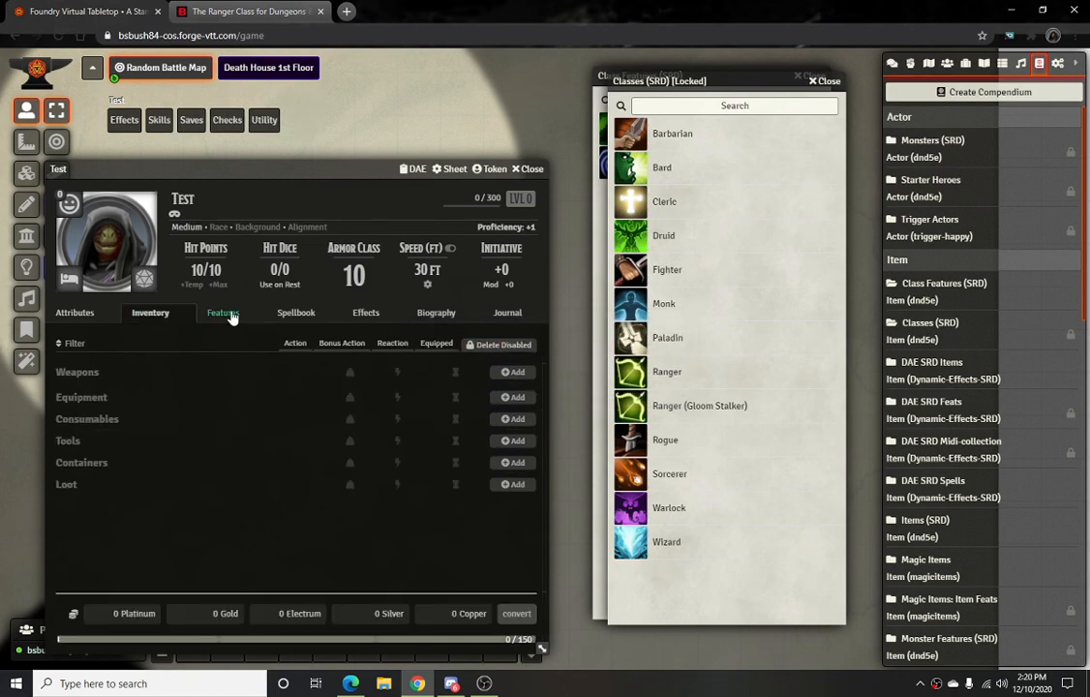
click(230, 315)
drag(677, 406, 161, 384)
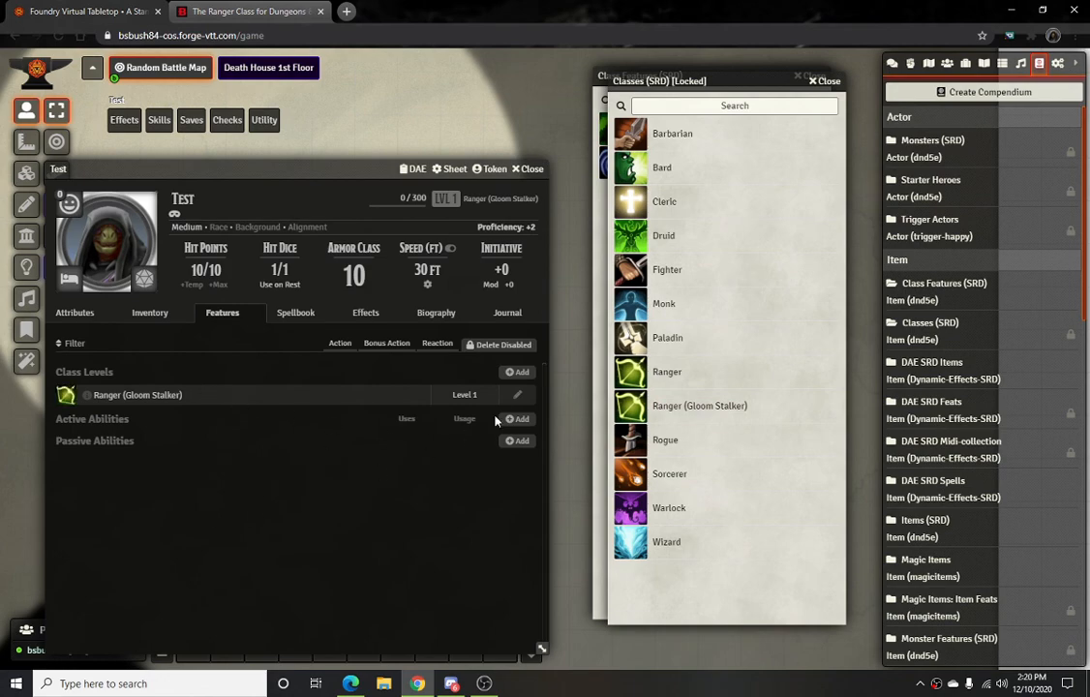
Review the added class's description, rename the Test character's copy to "Ranger" and close the item
click(519, 398)
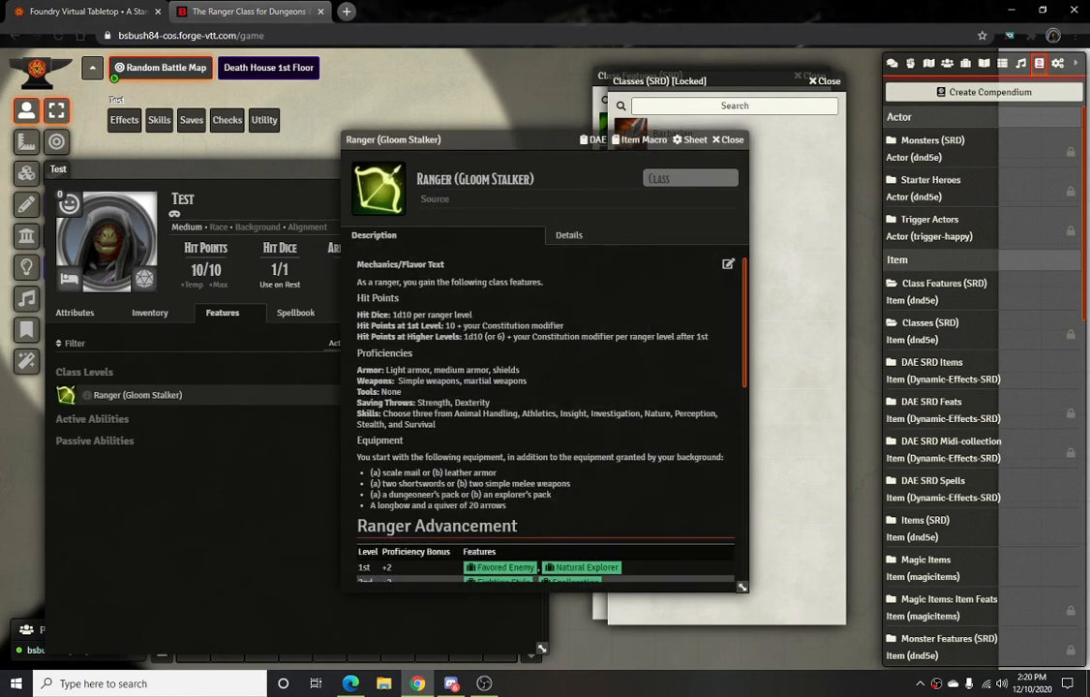
scroll(538, 481, down, 10)
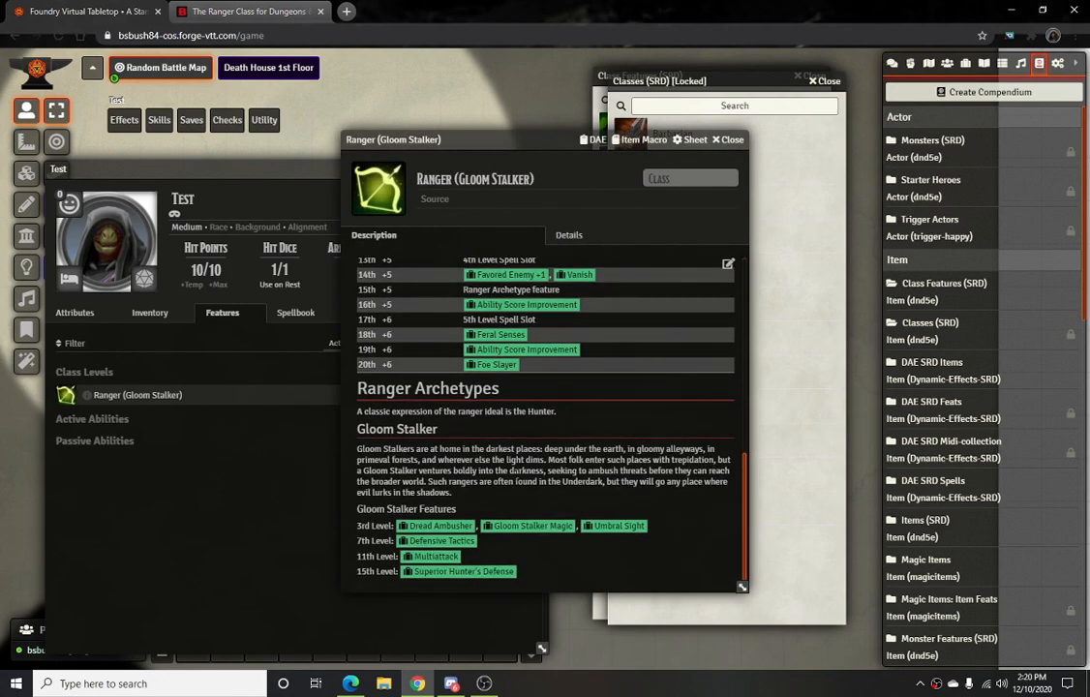
scroll(615, 274, up, 10)
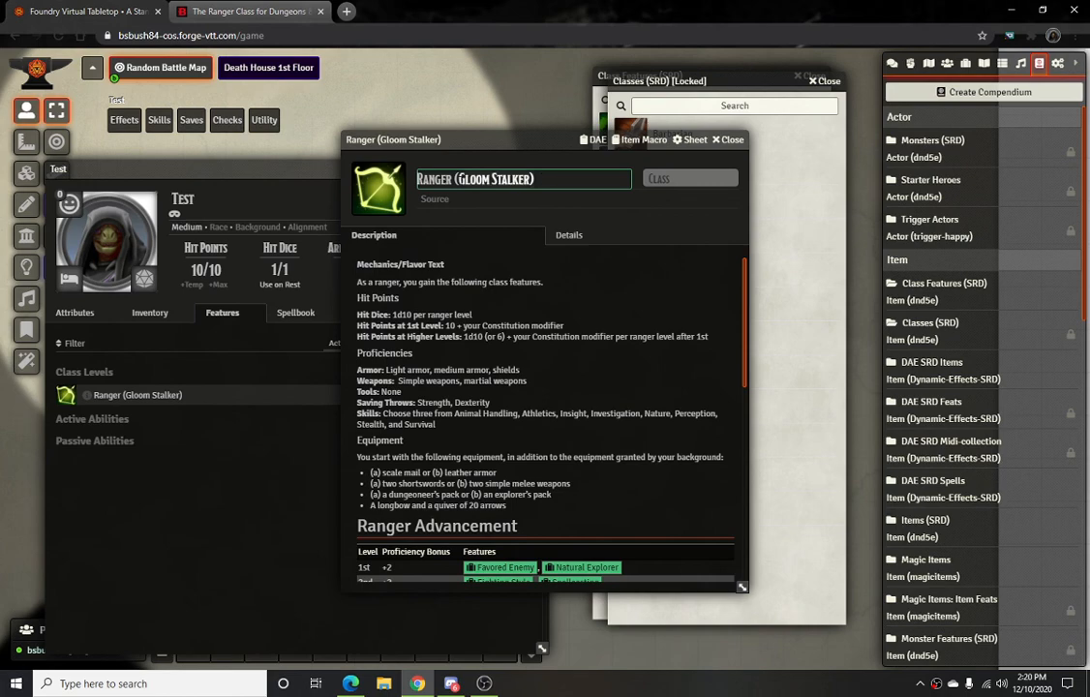
key(BackSpace)
key(BackSpace)
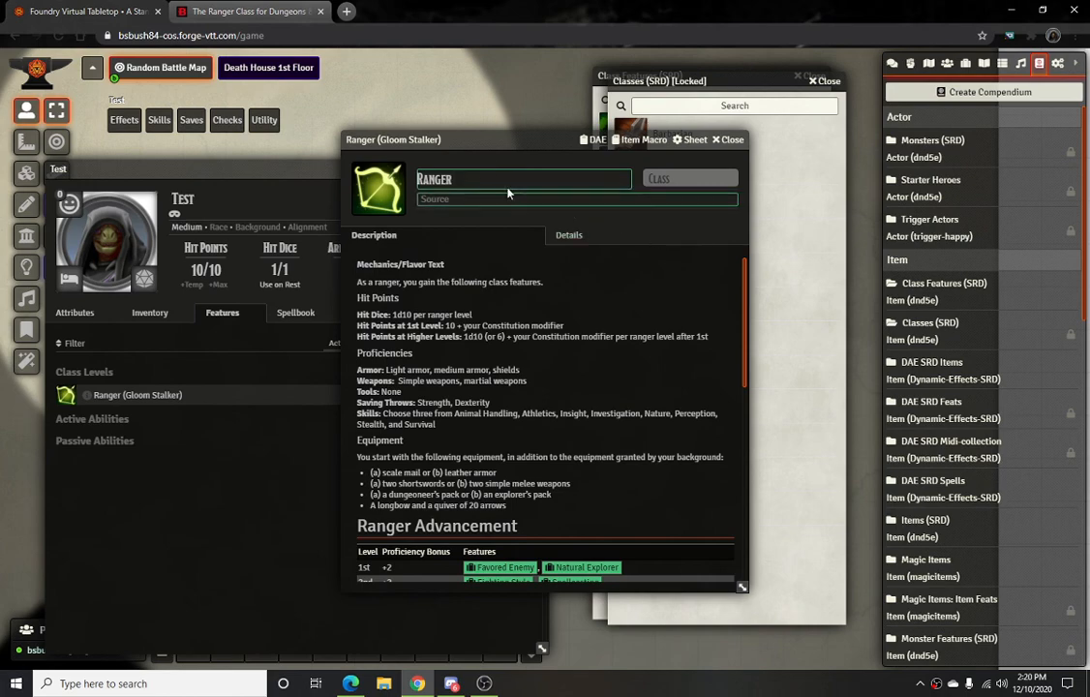
drag(500, 138, 500, 137)
click(734, 141)
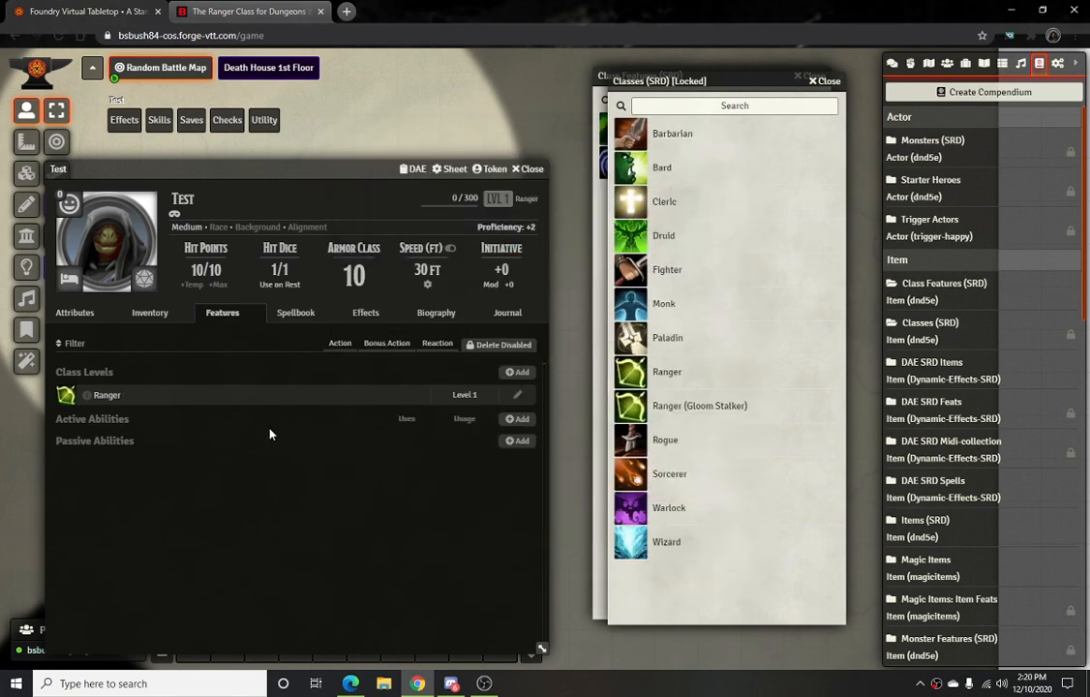
Enable deletion and remove the renamed Ranger class from the Test character
click(501, 345)
click(518, 395)
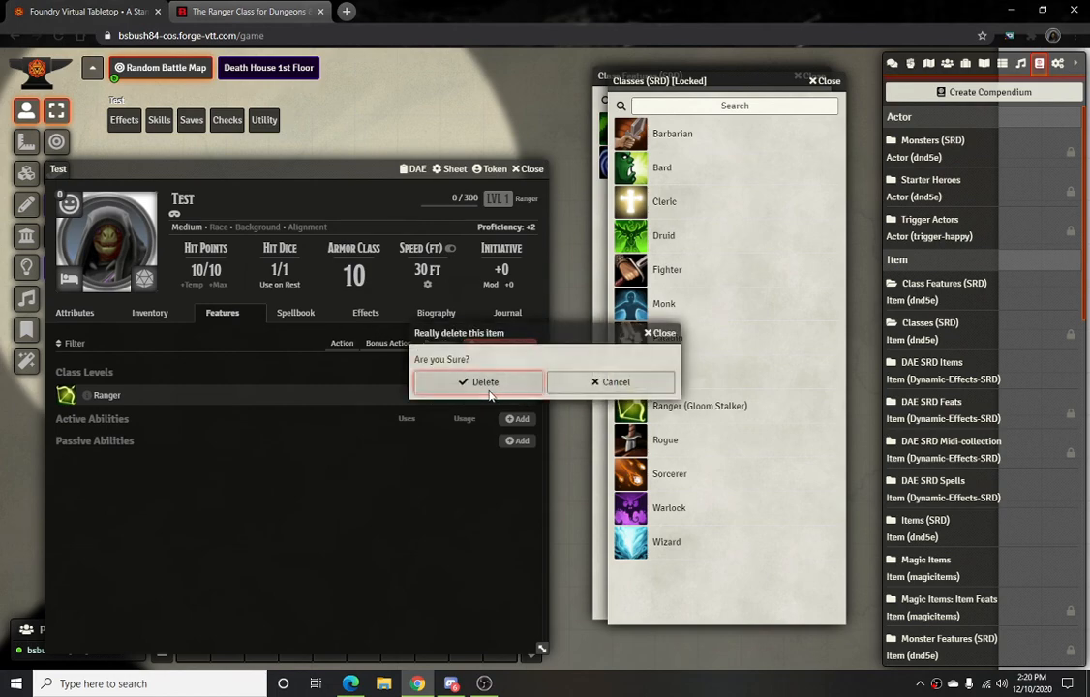
click(480, 390)
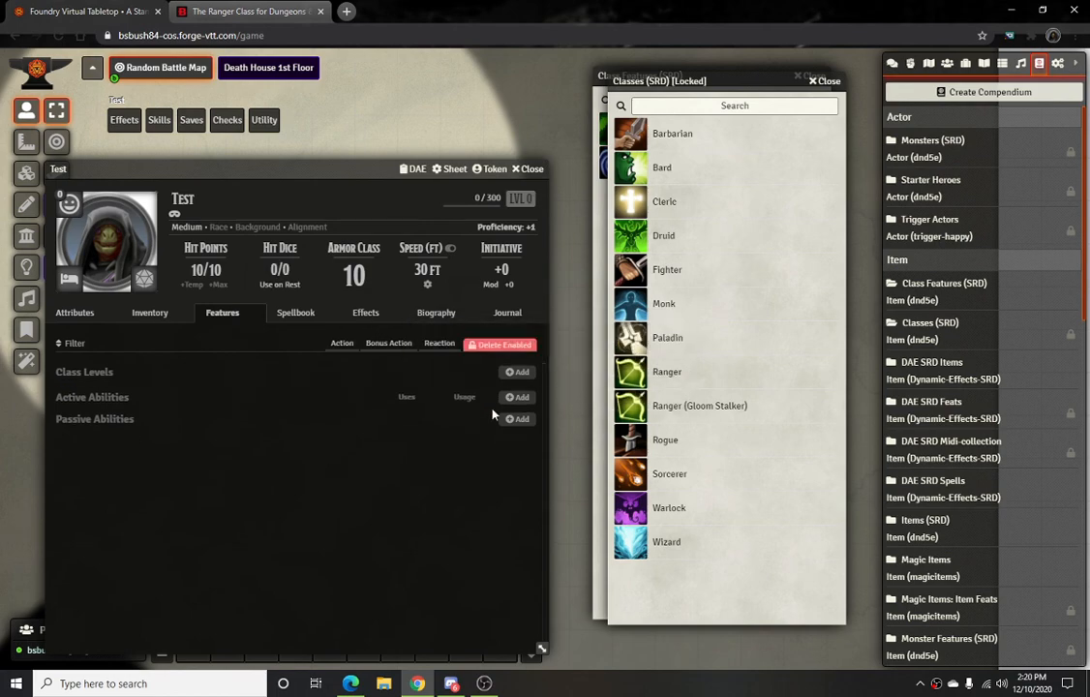
Turn off the edit lock on the Classes (SRD) compendium
click(697, 408)
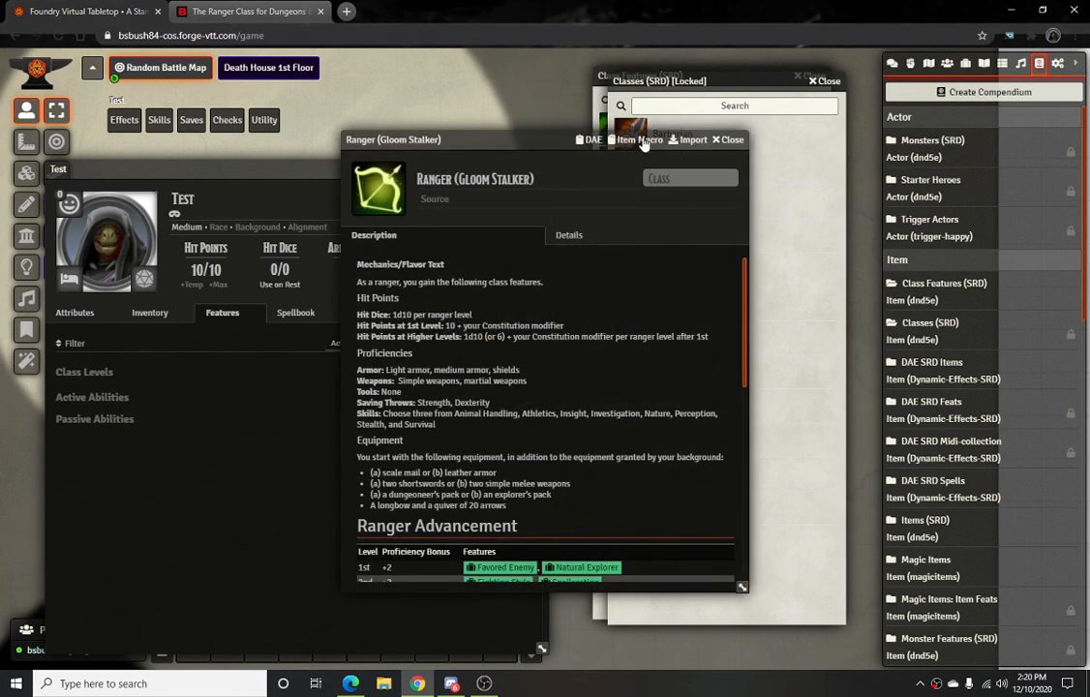
click(758, 77)
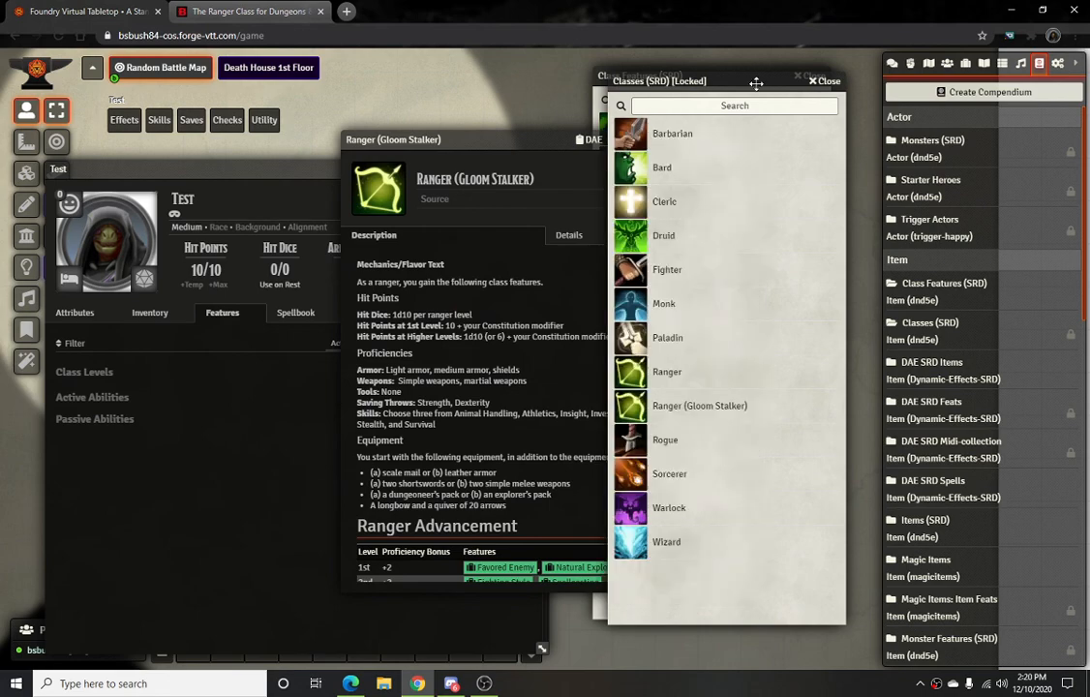
right_click(938, 334)
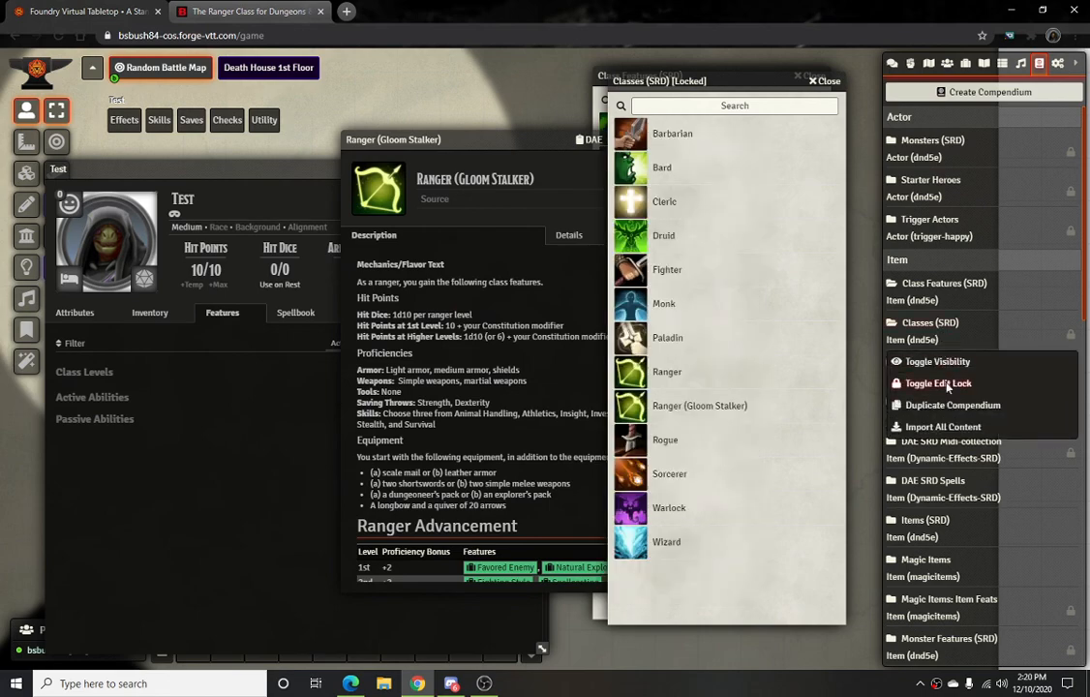
click(834, 342)
Reopen the compendium's Ranger (Gloom Stalker) class for editing, rename it to "Ranger" and close it
click(688, 414)
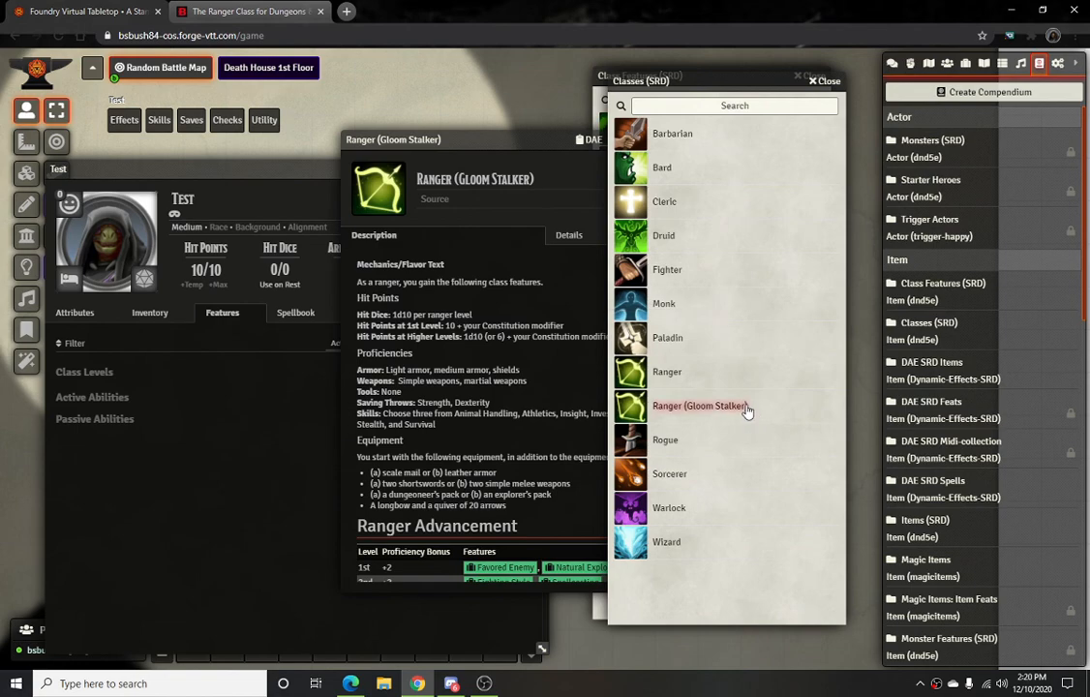
click(523, 153)
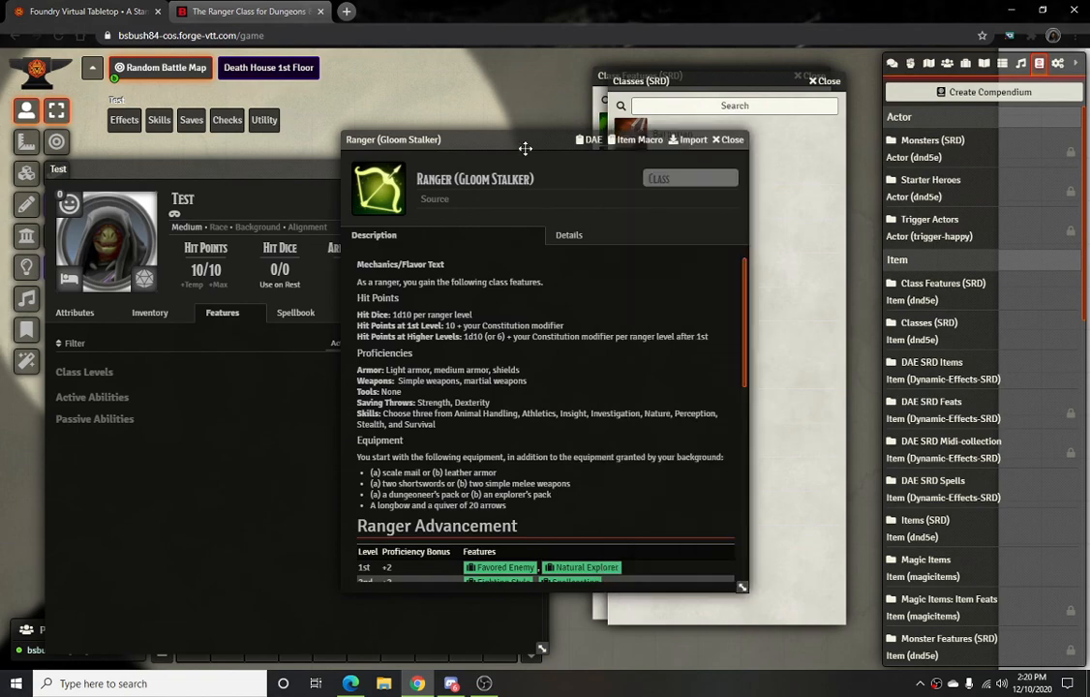
click(727, 140)
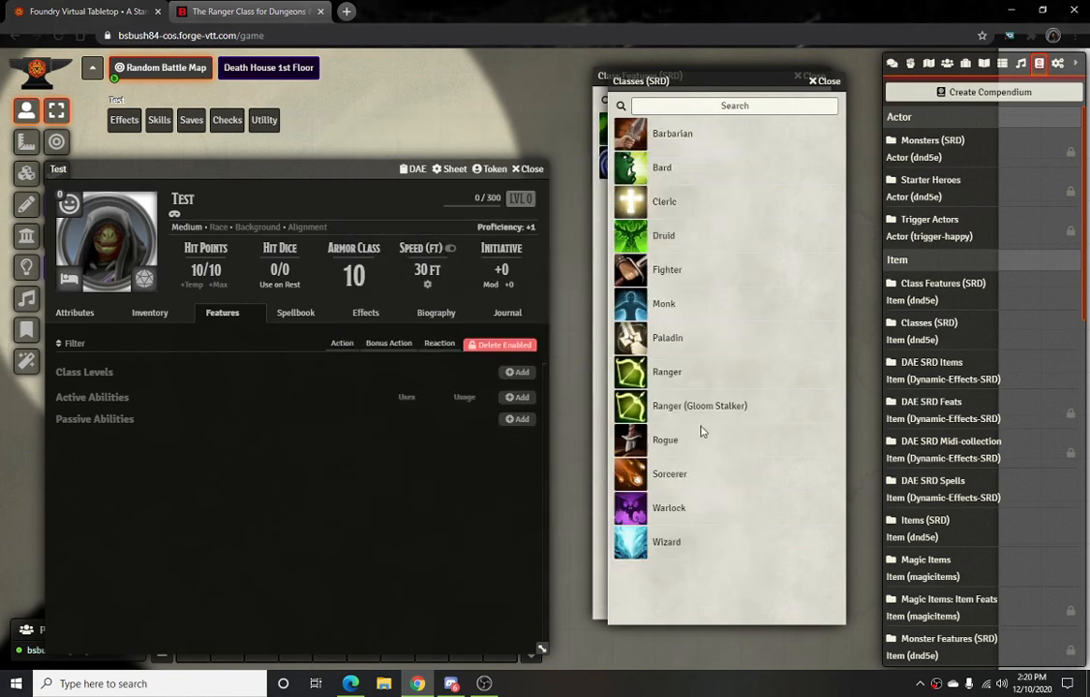
click(708, 408)
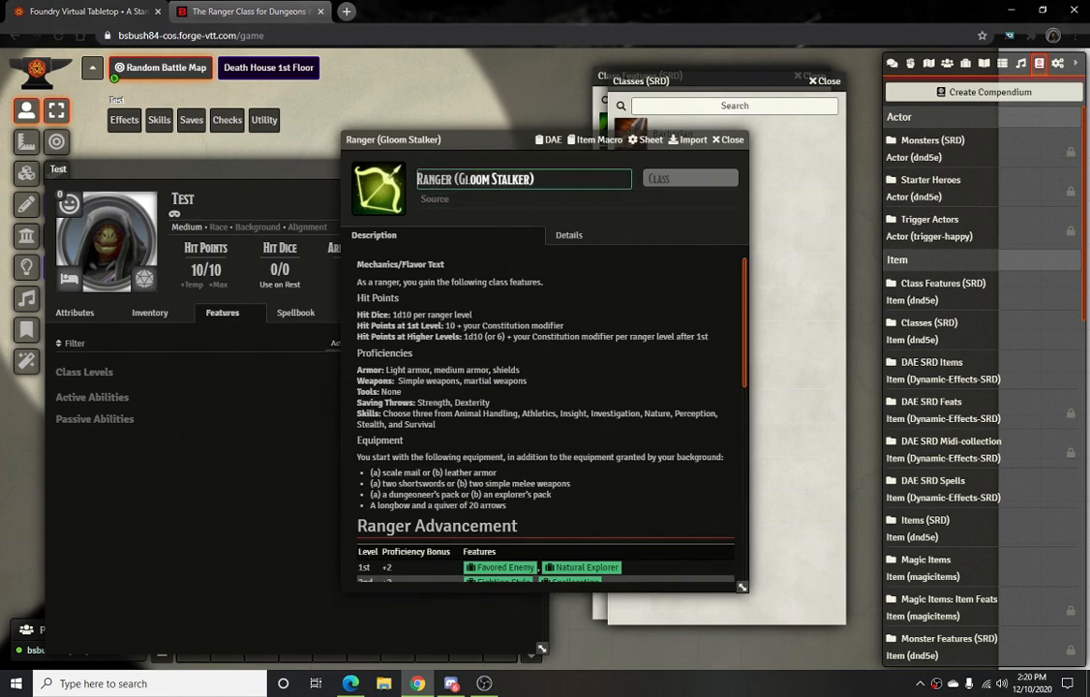
key(BackSpace)
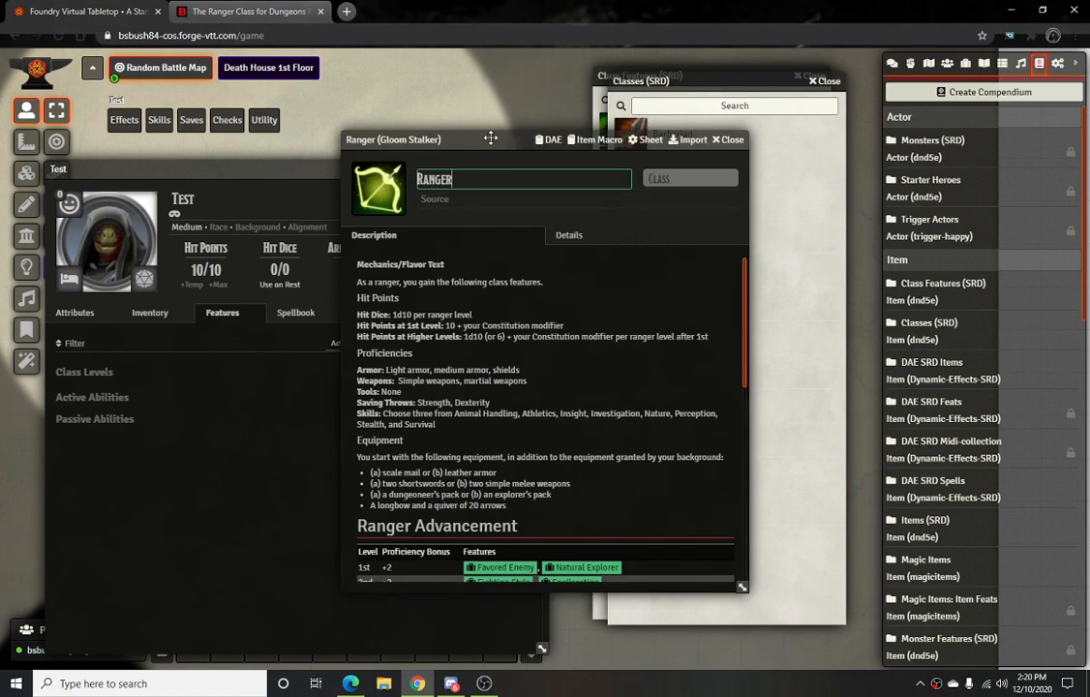
click(728, 139)
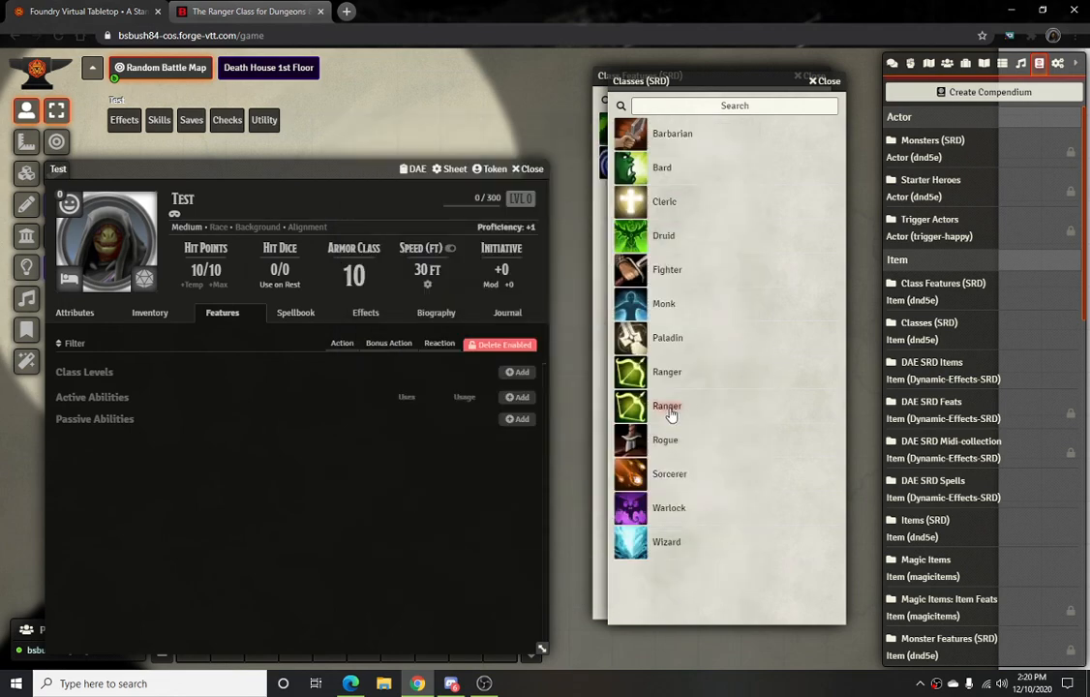
Check the renamed Ranger's Gloom Stalker description, then add that compendium class to the Test character
click(671, 412)
scroll(596, 394, down, 10)
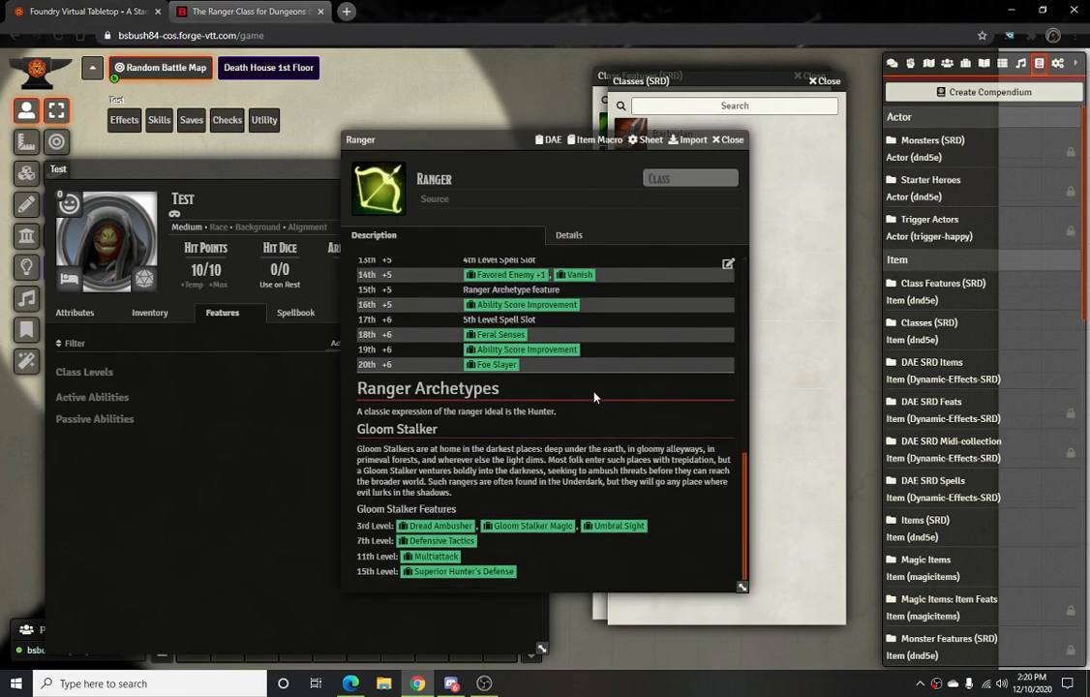
drag(677, 377, 337, 502)
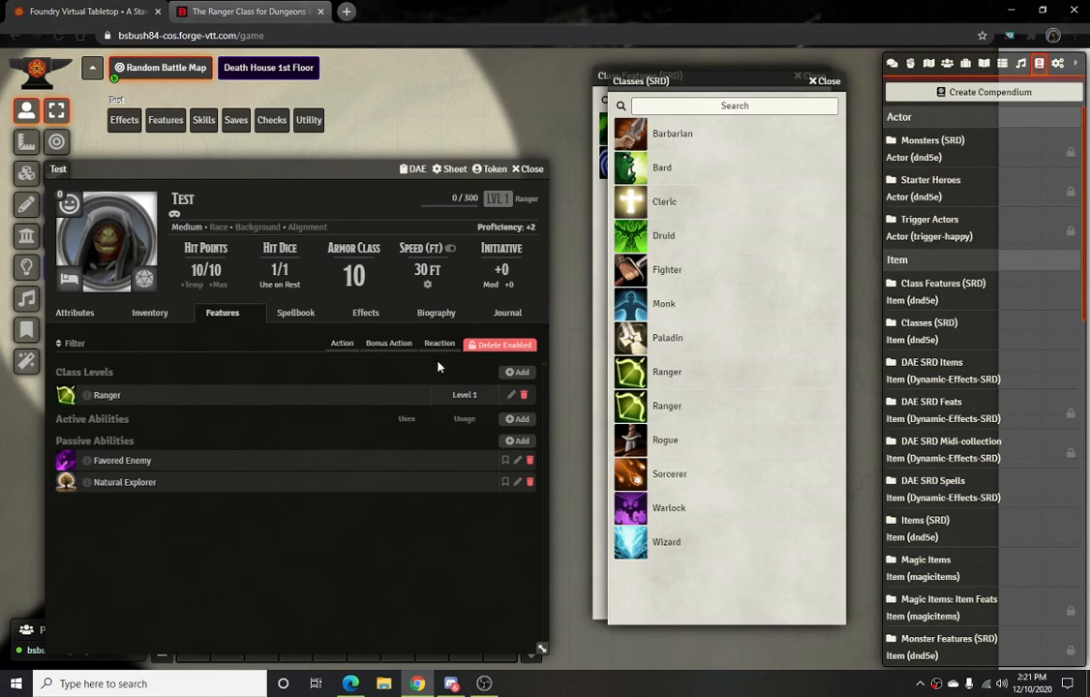
Disable deletion, set the Test character's Ranger class levels to 2 and view the features list
click(500, 345)
click(516, 397)
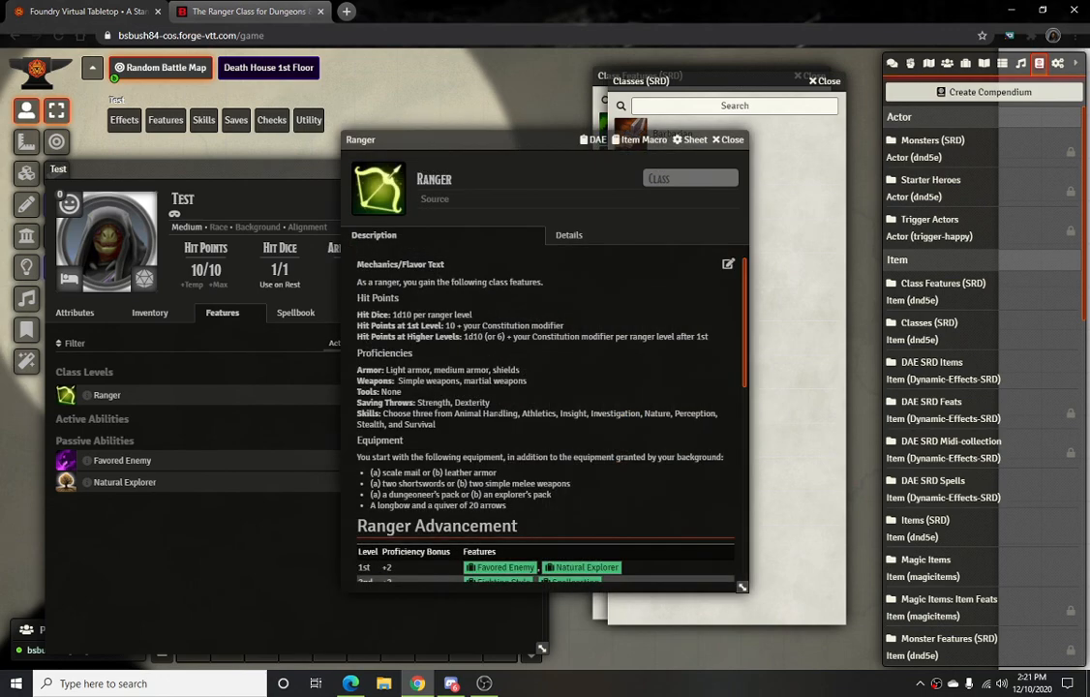
click(597, 239)
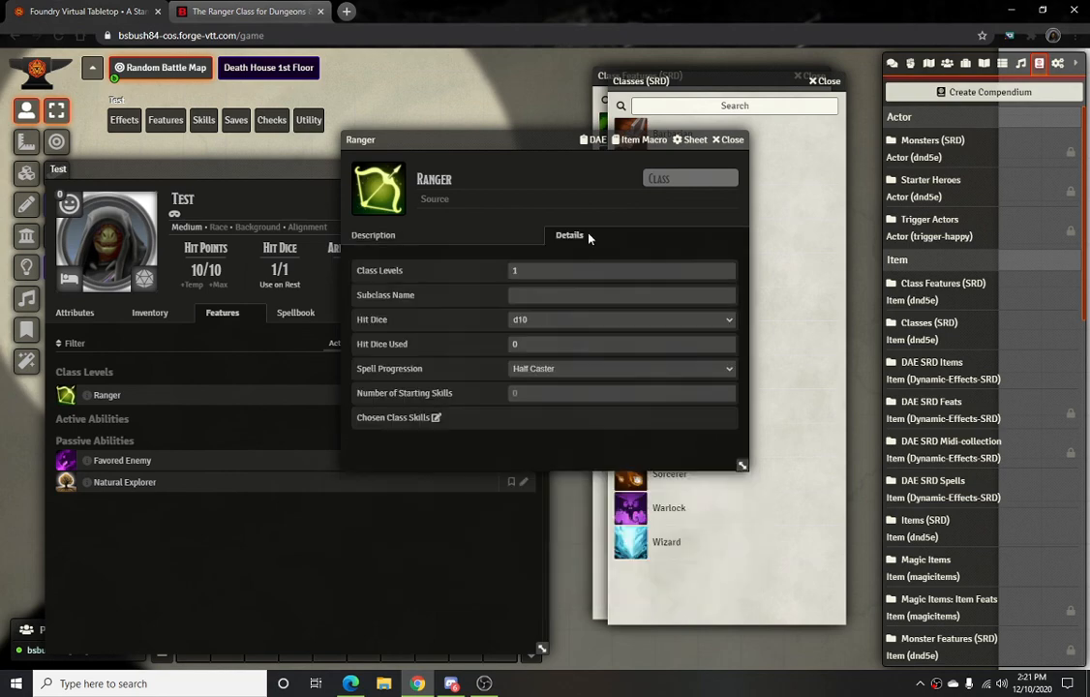
key(BackSpace)
text(2)
key(Return)
click(368, 566)
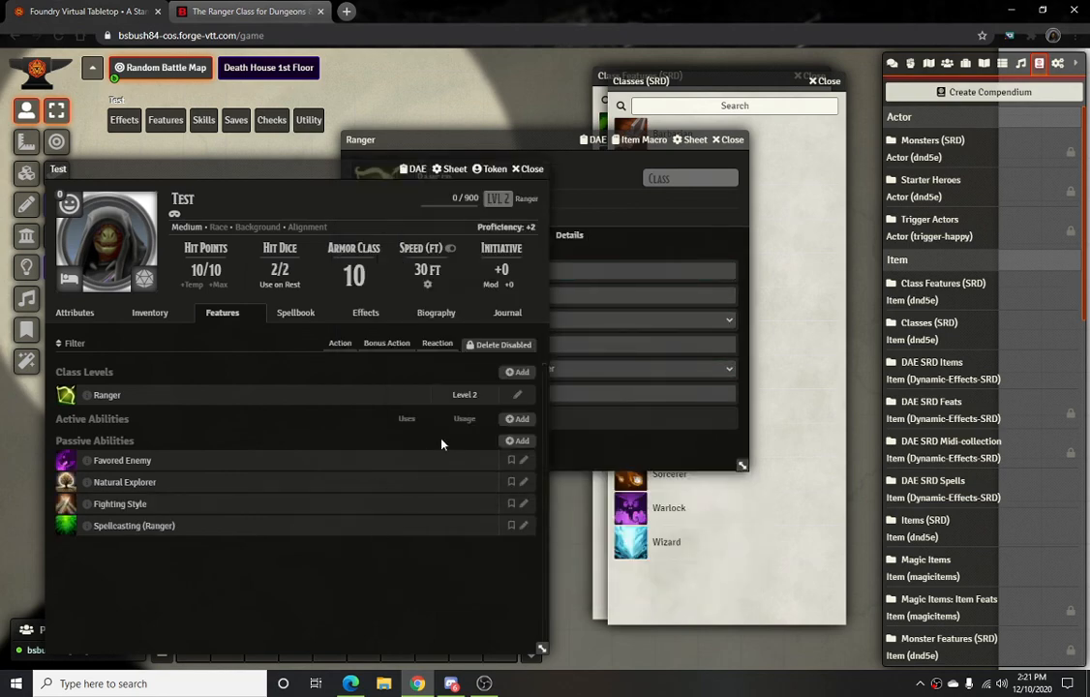
Set the Test character's Ranger class levels to 3 and bring its features list forward
click(498, 139)
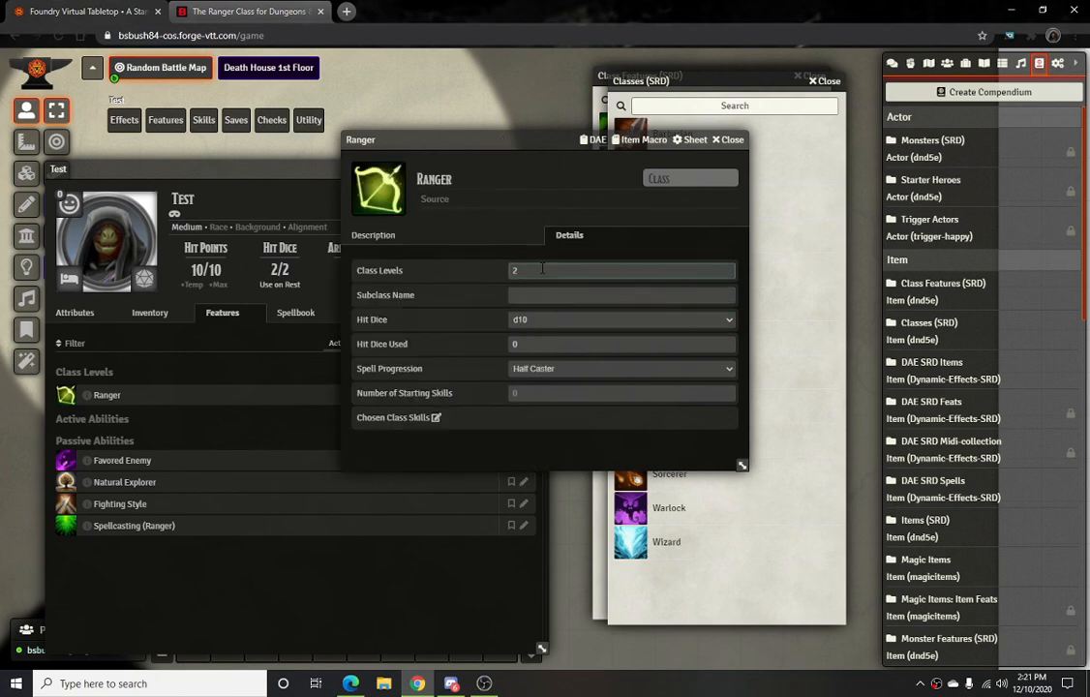
key(BackSpace)
text(3)
key(Return)
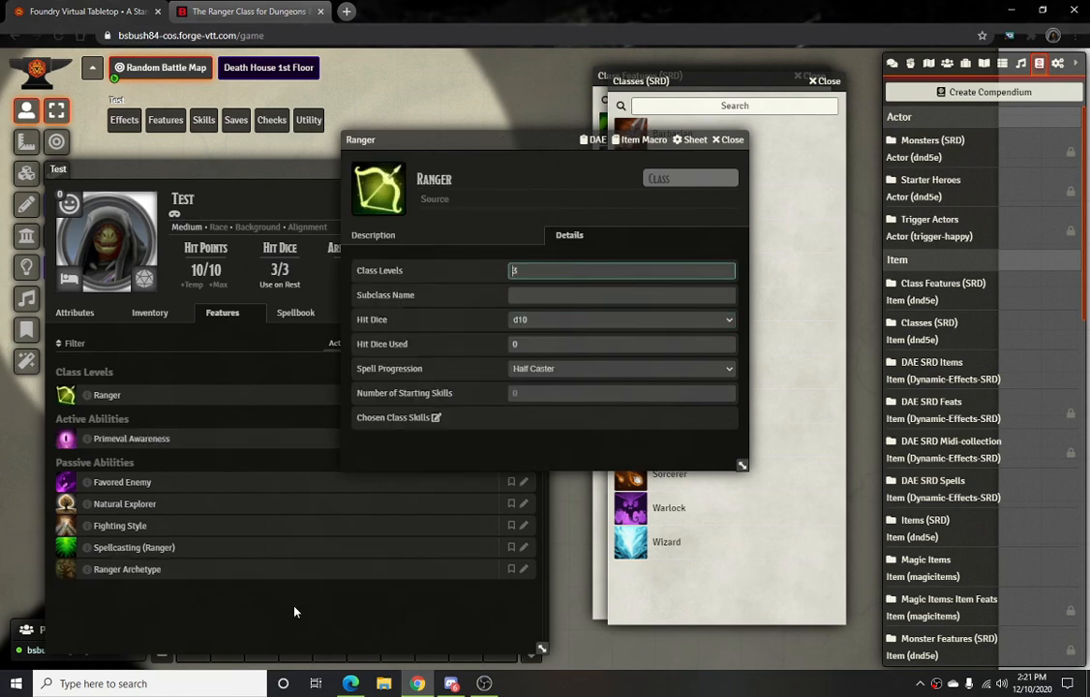
click(258, 533)
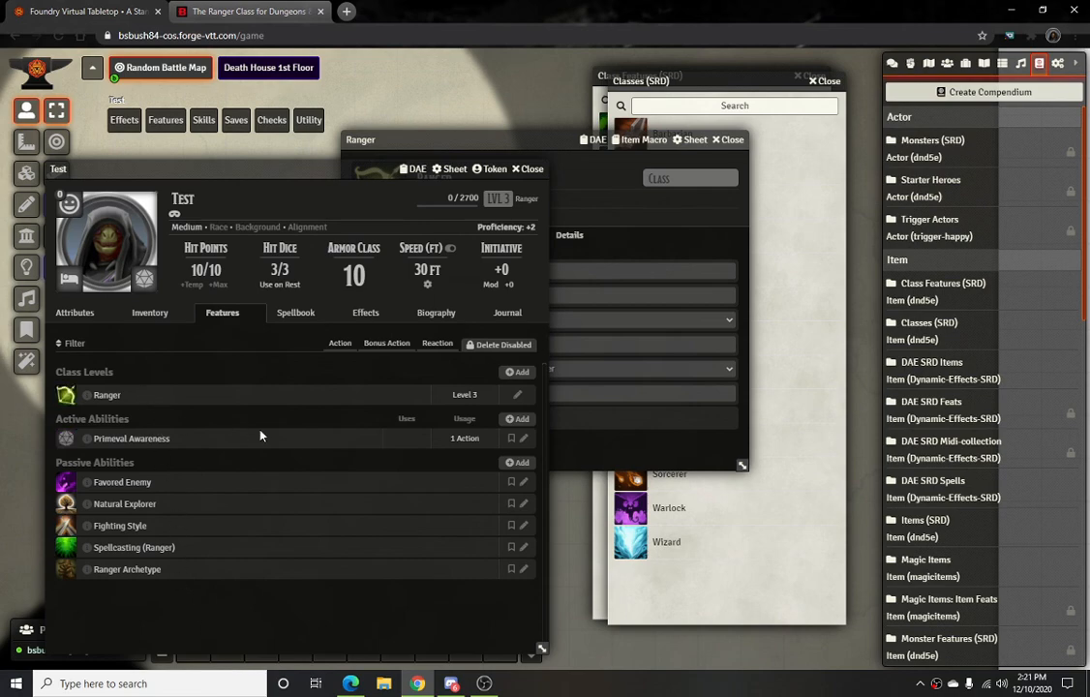
Expand the Test character's Ranger class to check its Gloom Stalker feature links, then close the character sheet and class item
click(137, 394)
scroll(200, 420, down, 10)
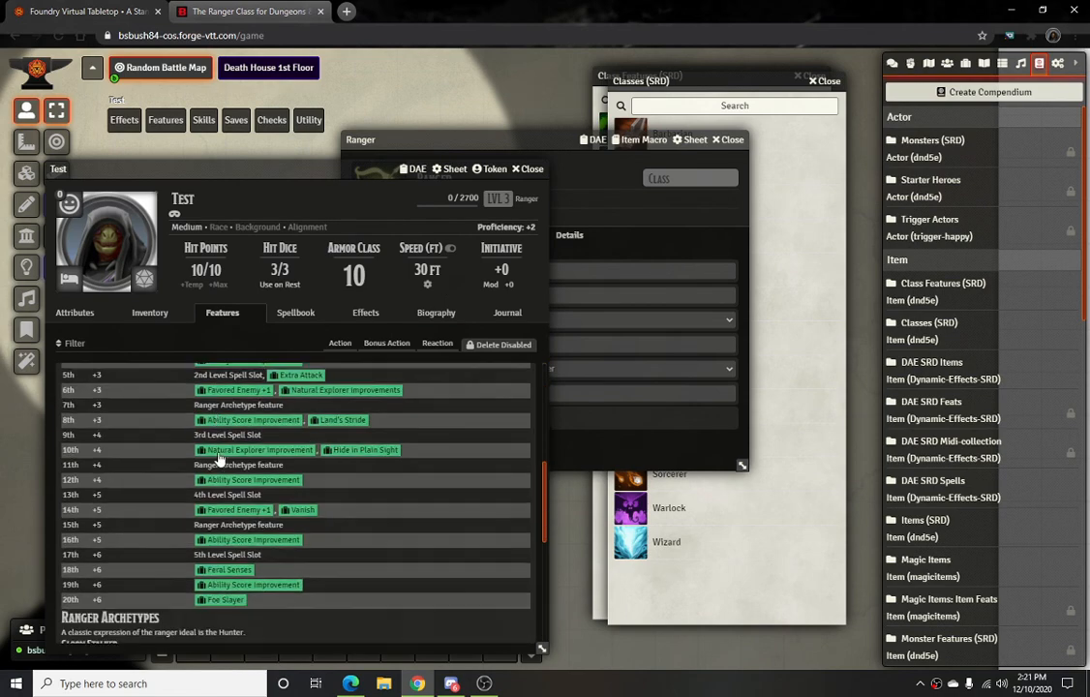
scroll(215, 470, up, 1)
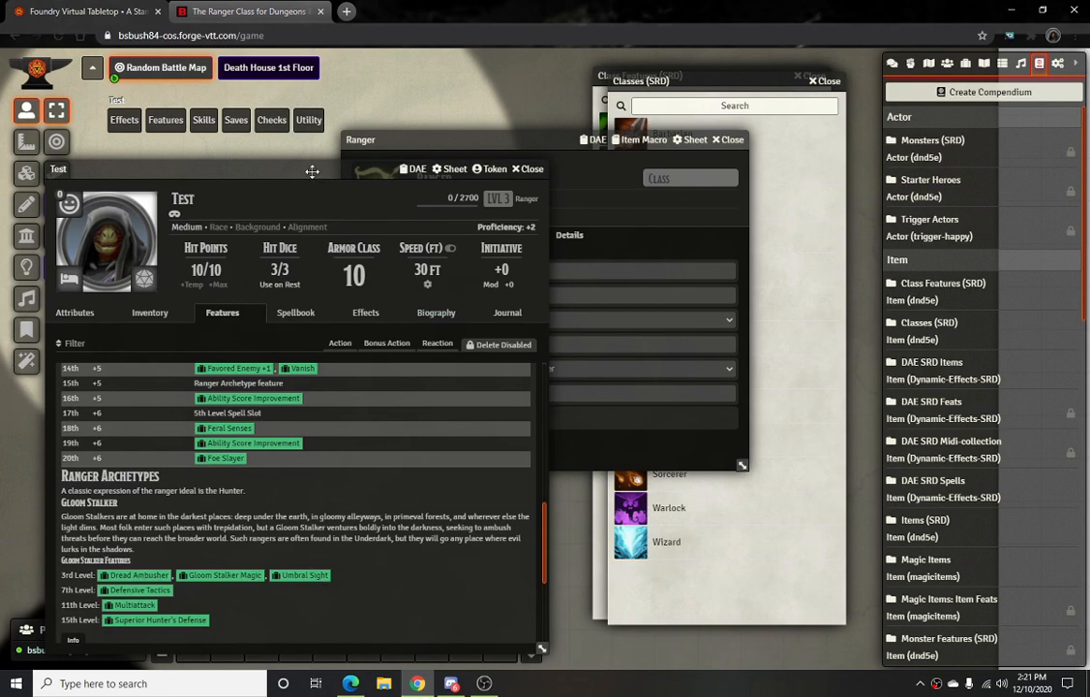
click(531, 170)
click(728, 139)
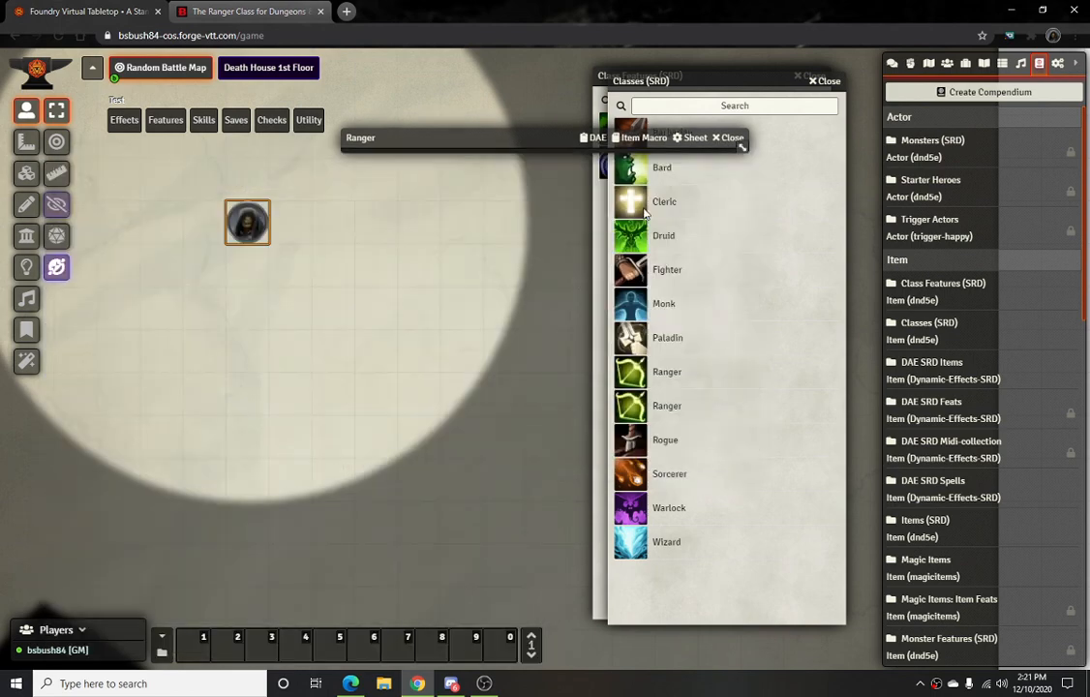
Open the custom Ranger class from the Classes (SRD) compendium, review its Gloom Stalker section, and close it
click(490, 273)
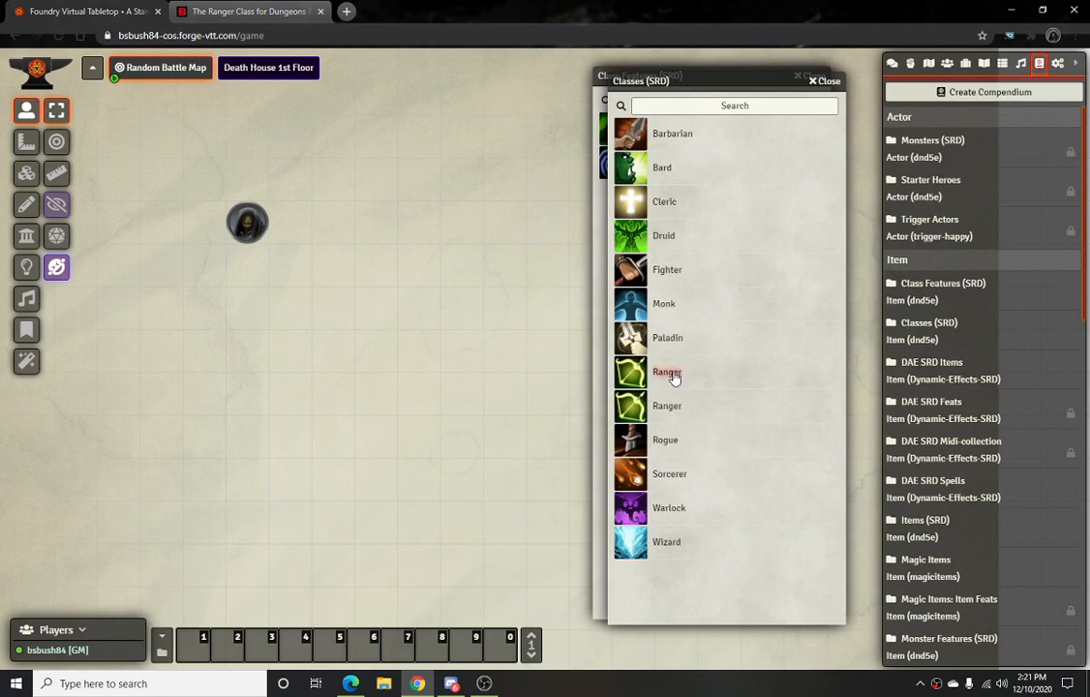
click(663, 407)
scroll(519, 422, down, 5)
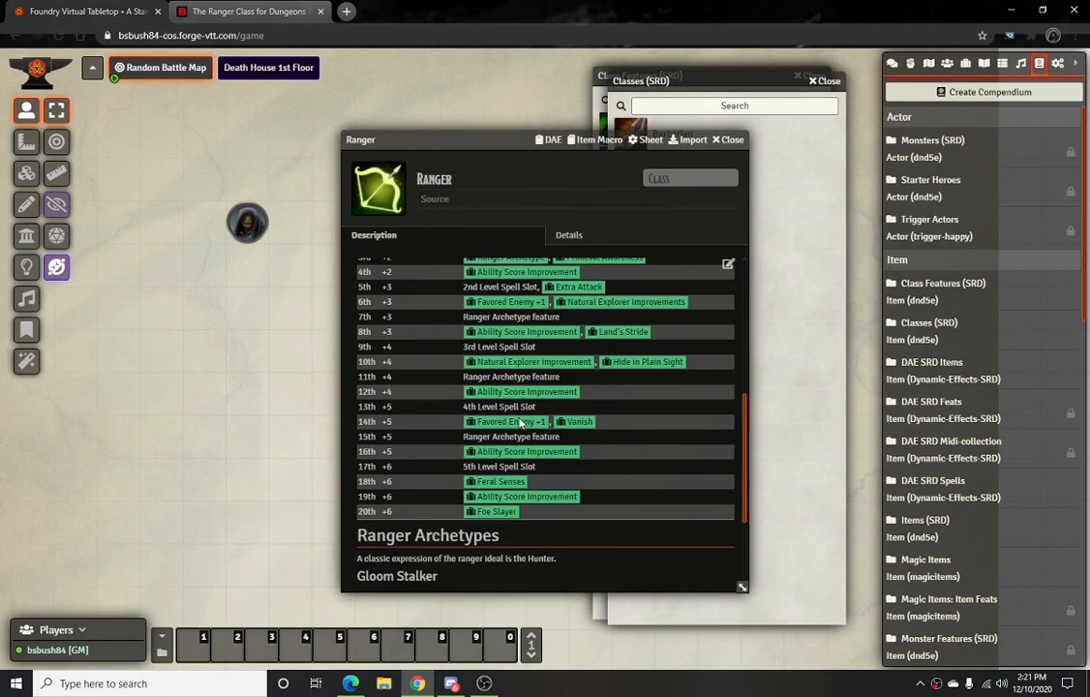
scroll(520, 422, down, 3)
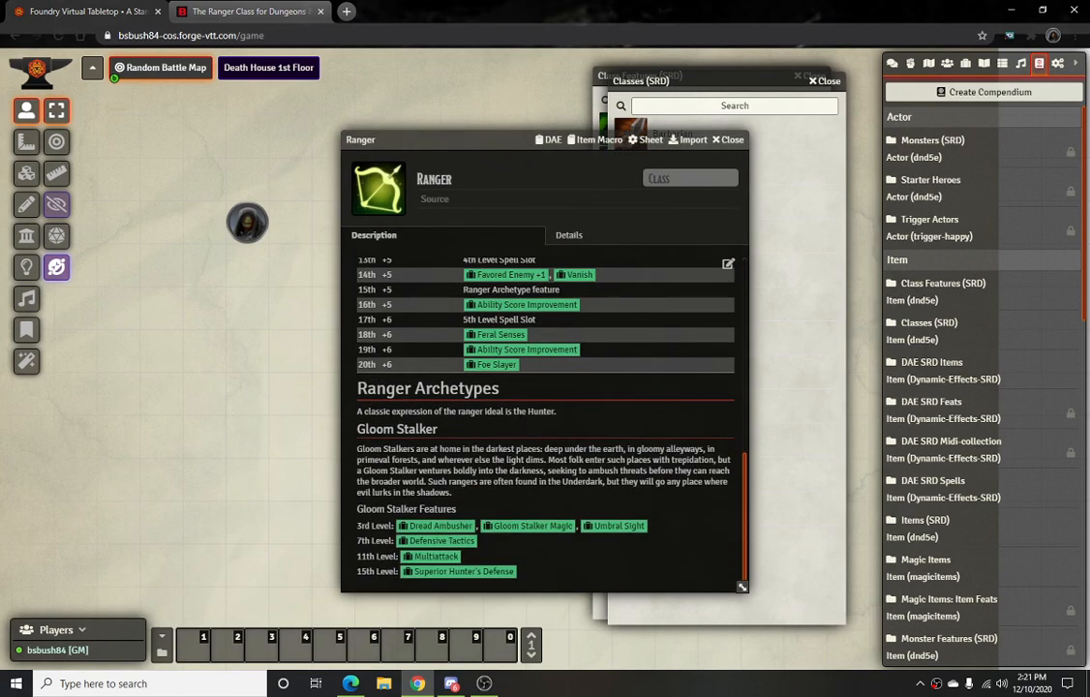
drag(518, 470, 446, 433)
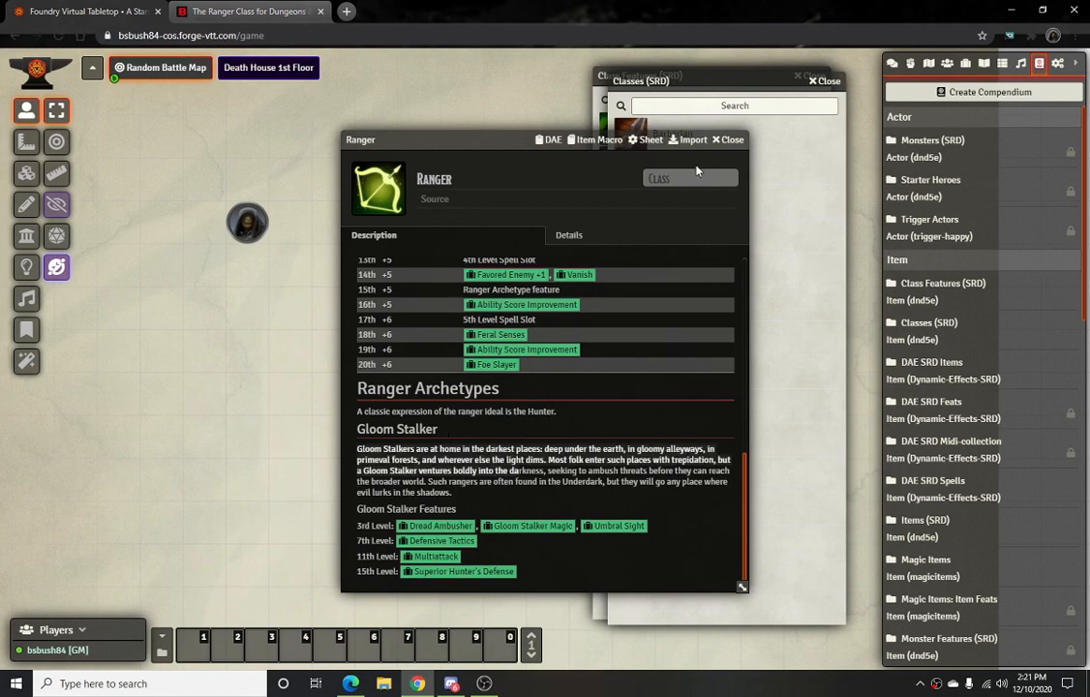
click(728, 140)
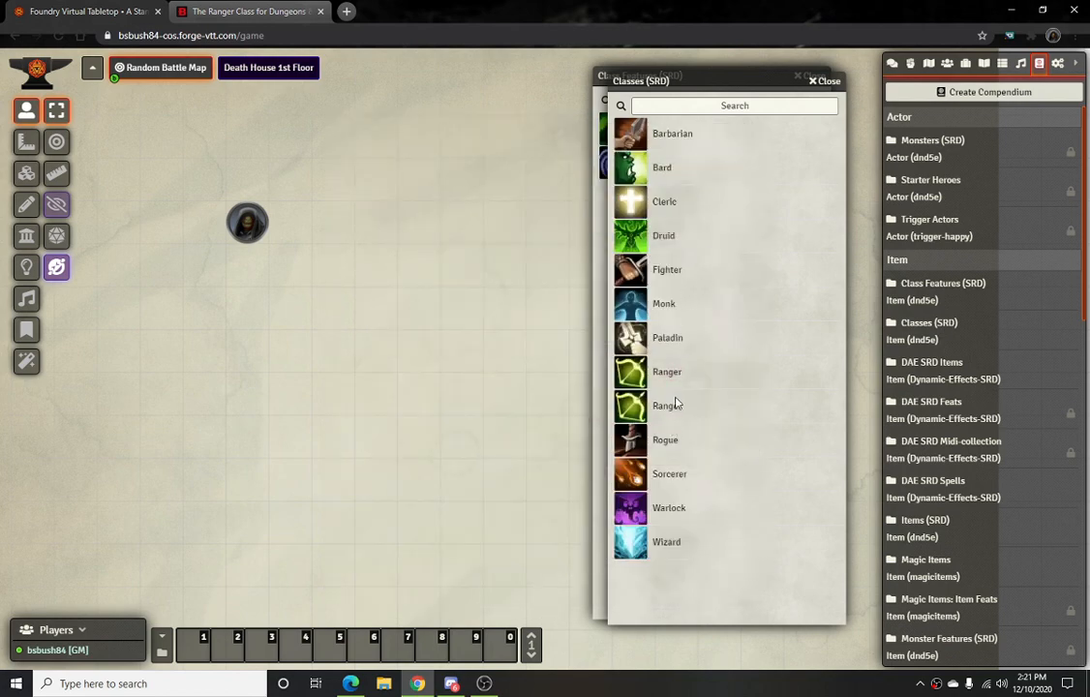
Select the Test token, reopen the custom compendium Ranger at its Gloom Stalker features, and move its window aside
click(247, 222)
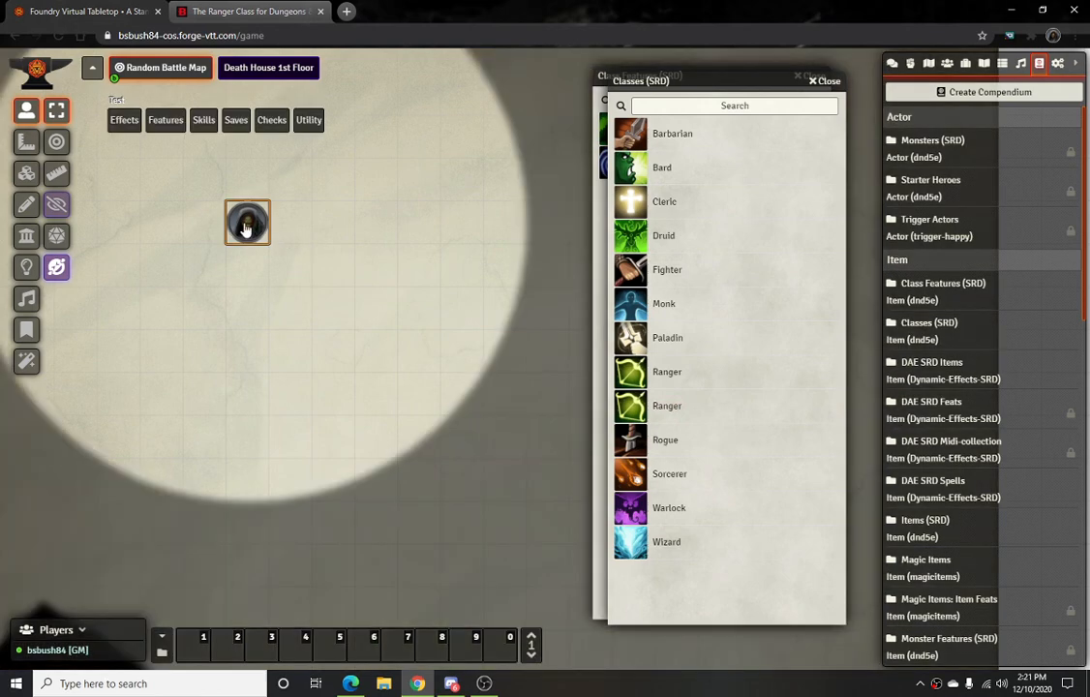
click(667, 407)
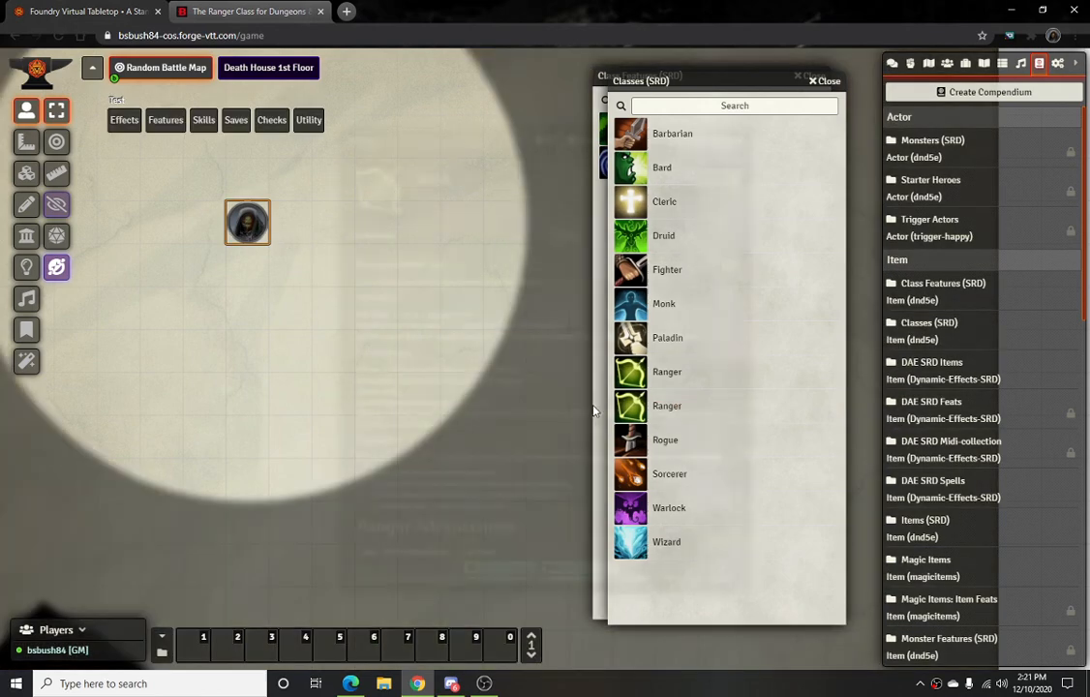
scroll(481, 391, down, 5)
scroll(481, 391, down, 2)
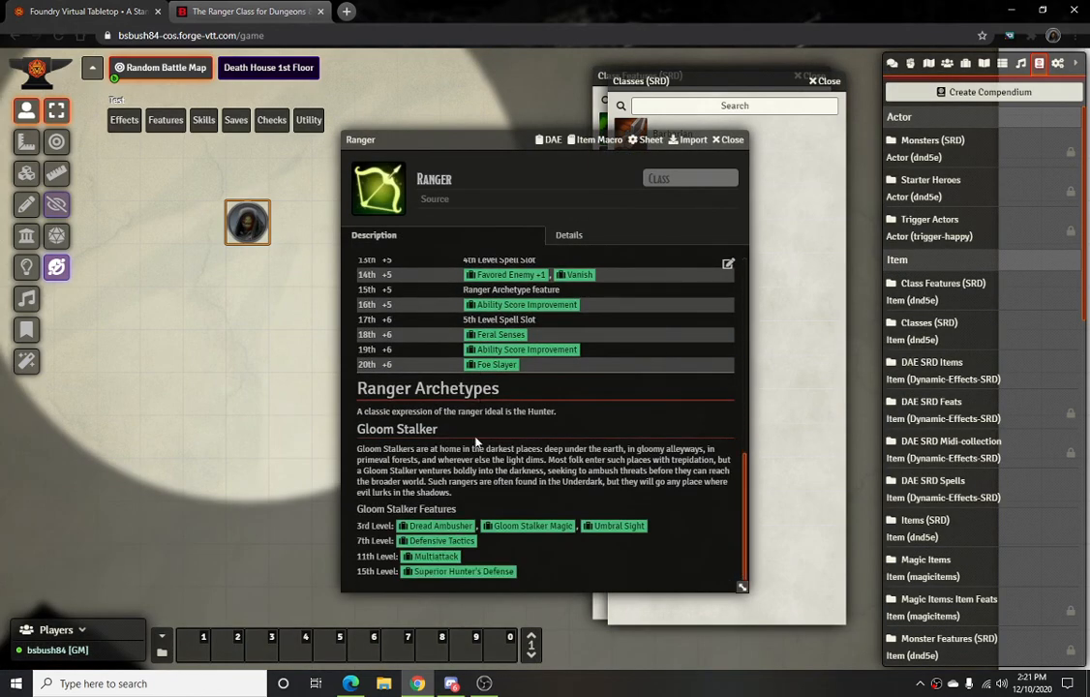
drag(456, 138, 337, 104)
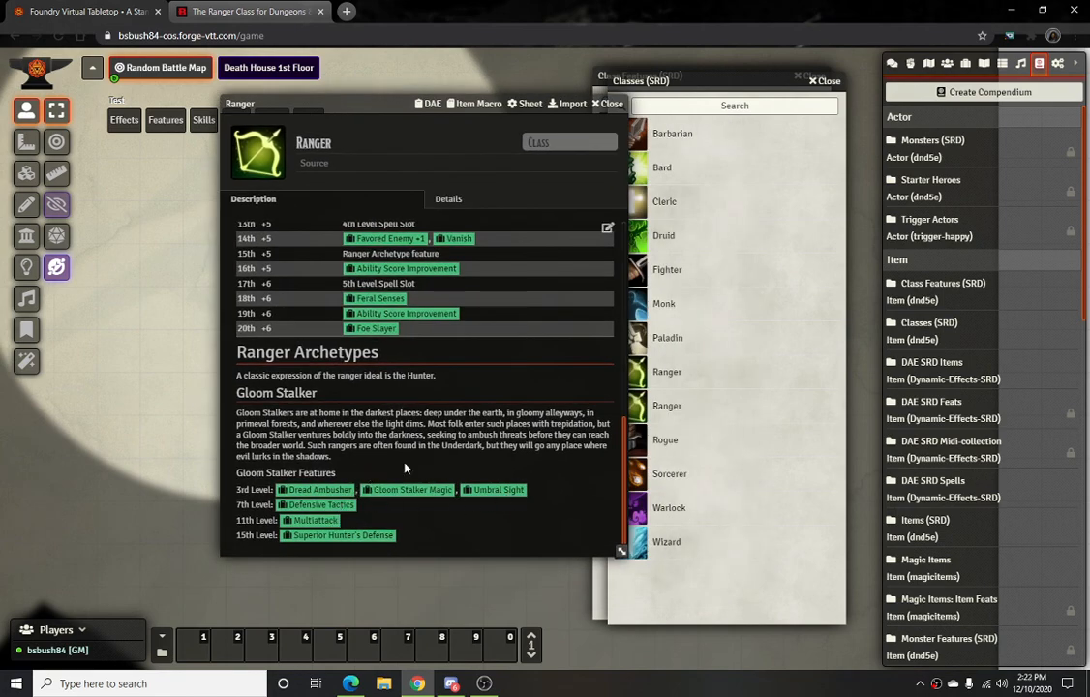
Read the Gloom Stalker features on the D&D Beyond page, then return to Foundry and close the compendium Ranger
click(247, 11)
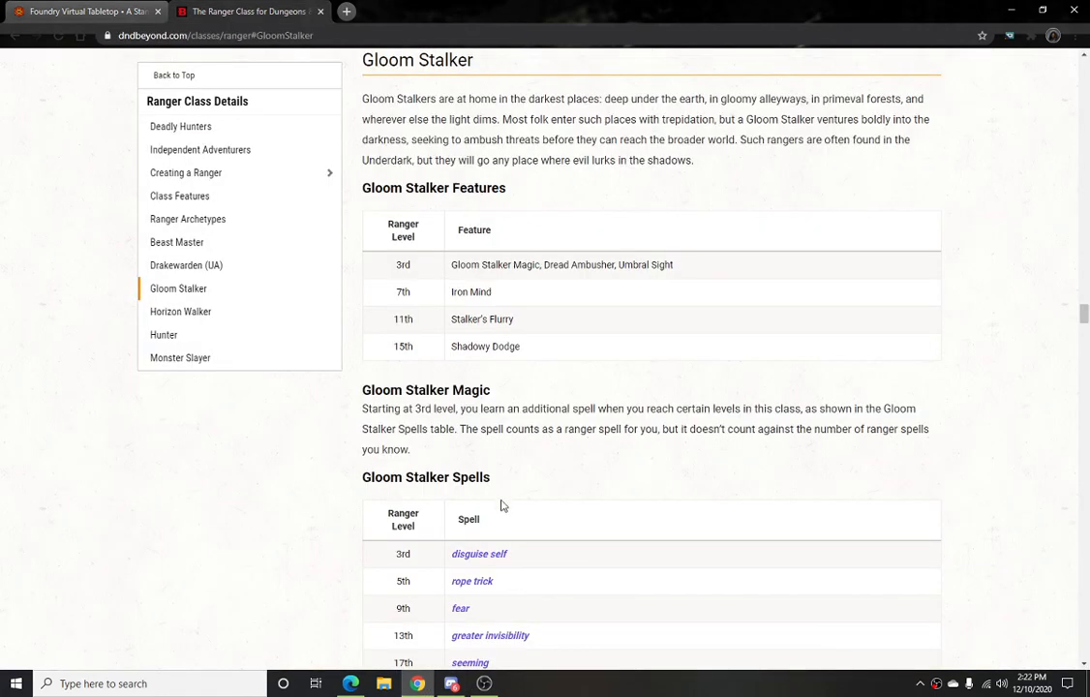
scroll(503, 504, down, 2)
scroll(511, 345, up, 5)
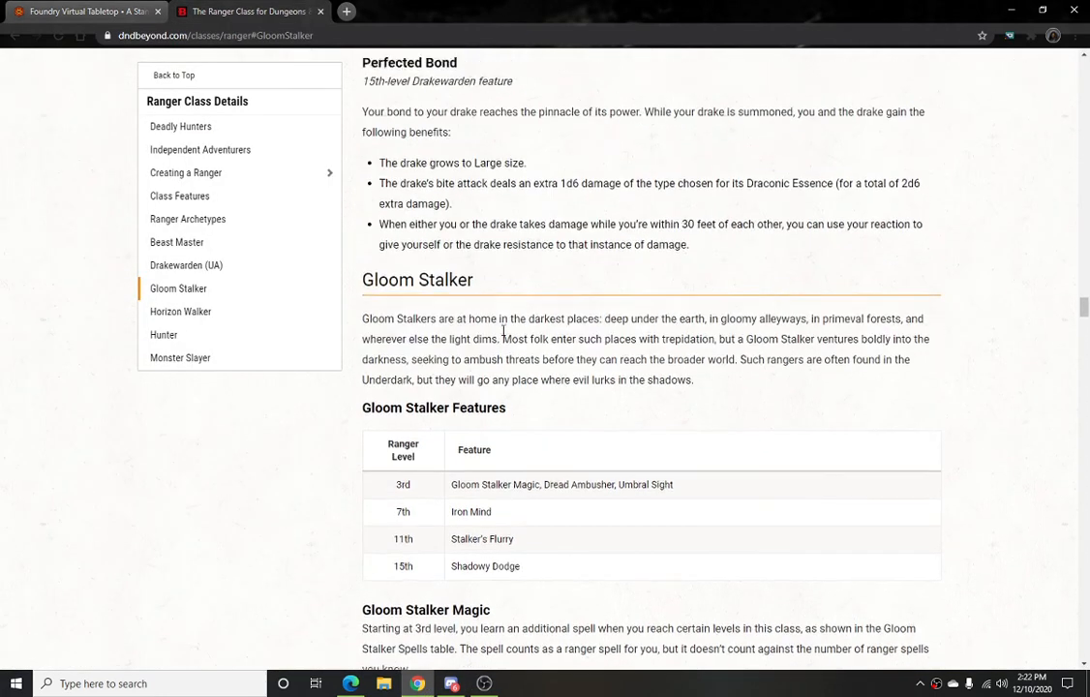
scroll(502, 332, up, 3)
scroll(505, 378, down, 10)
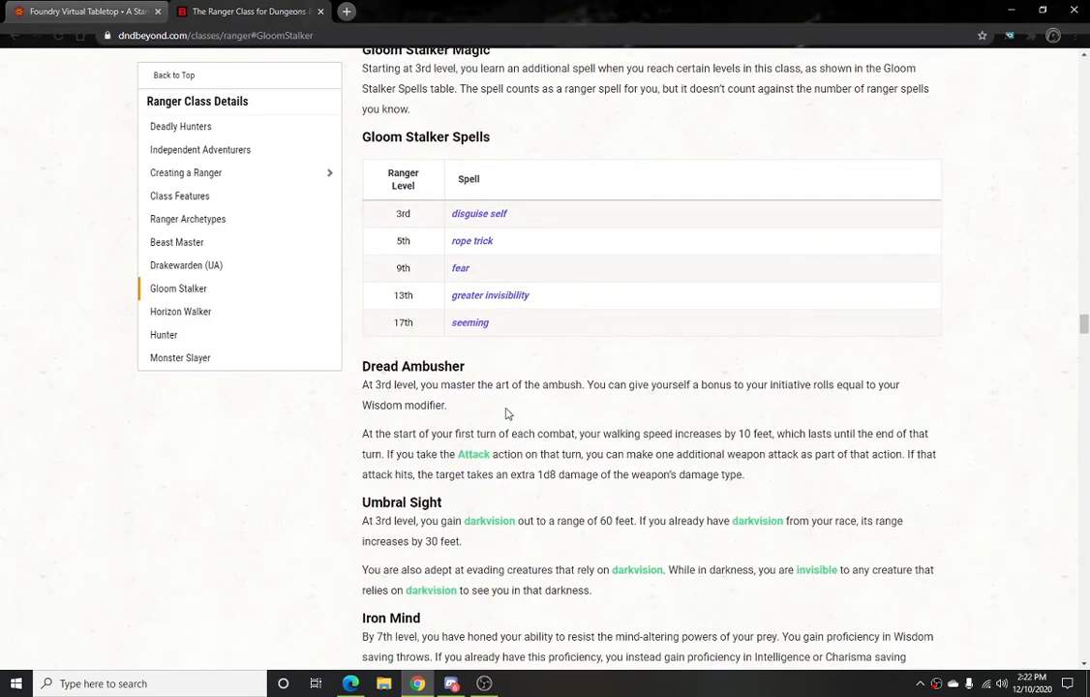
scroll(506, 414, down, 4)
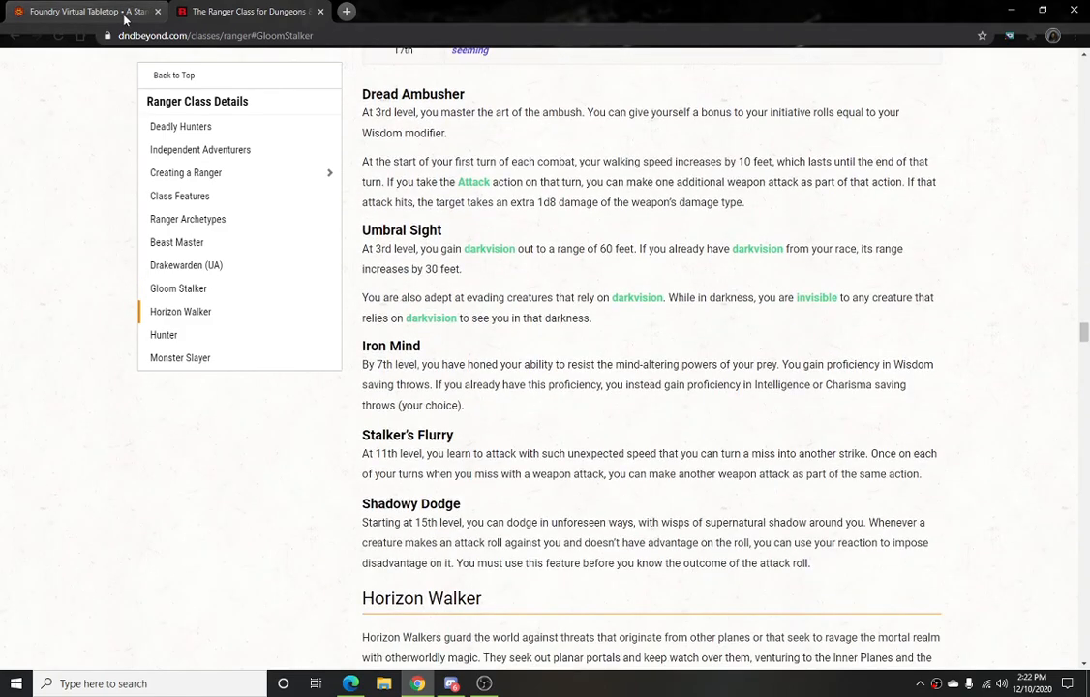
click(126, 11)
scroll(375, 355, up, 10)
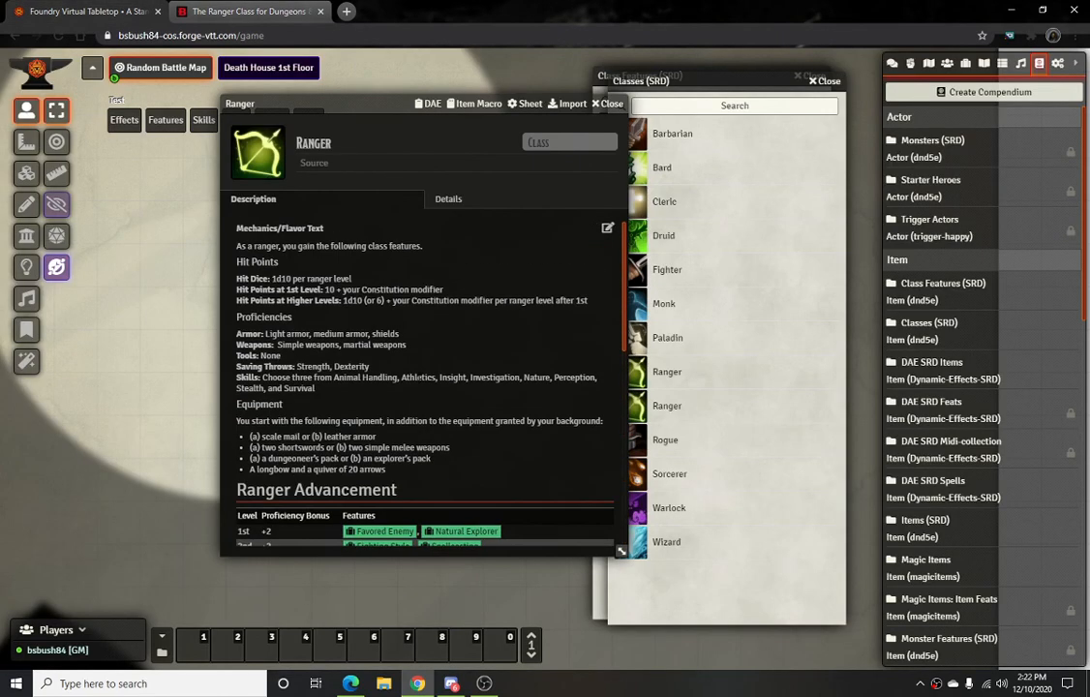
click(611, 103)
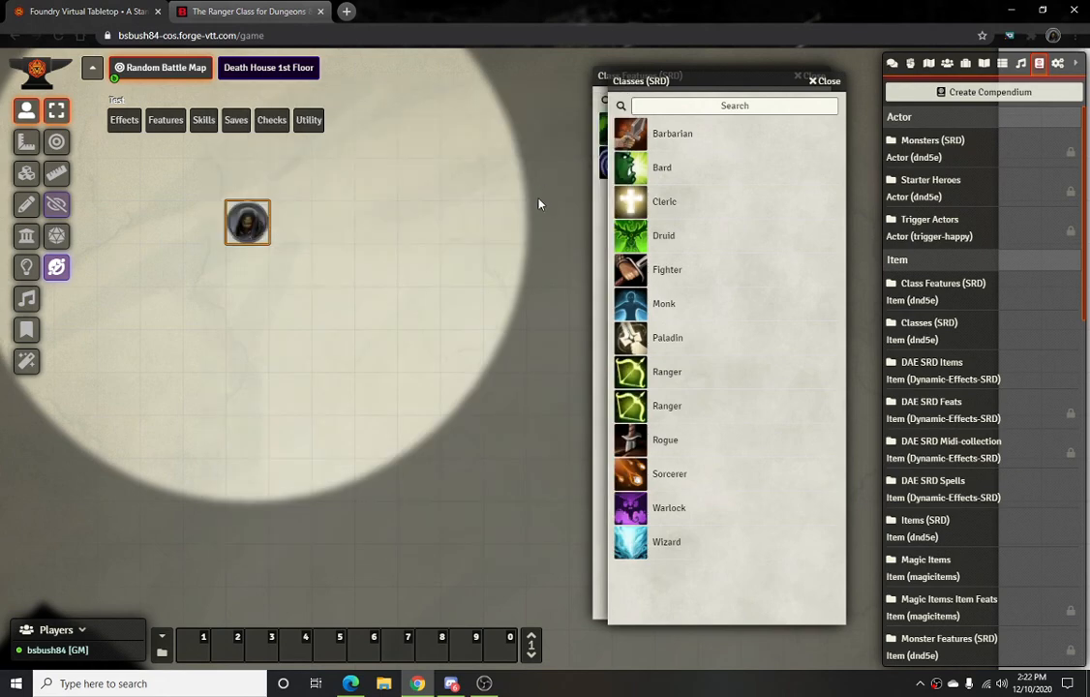
Open the Test character's sheet and read the Ranger Archetype feature's description, collapsing it when done
double_click(231, 211)
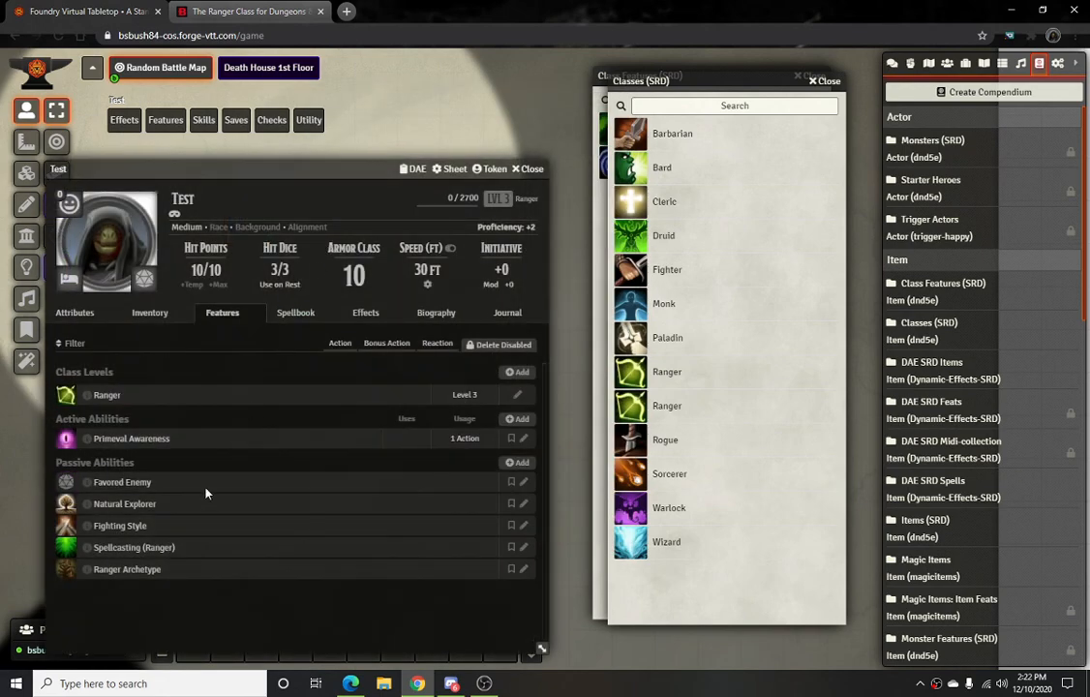
click(137, 573)
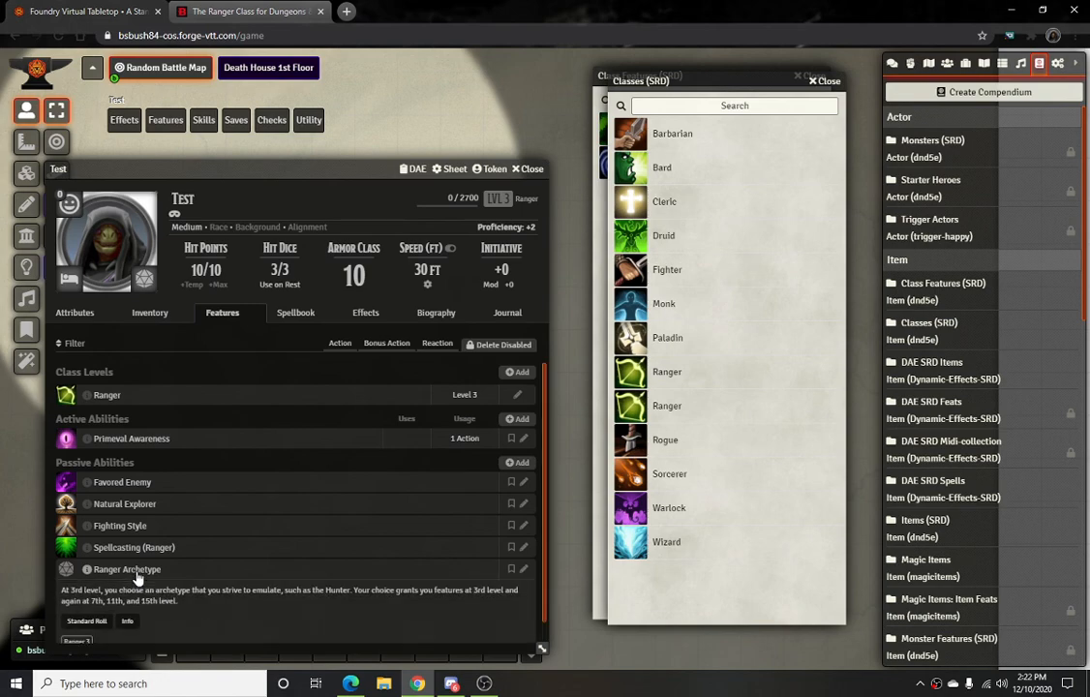
scroll(221, 592, down, 1)
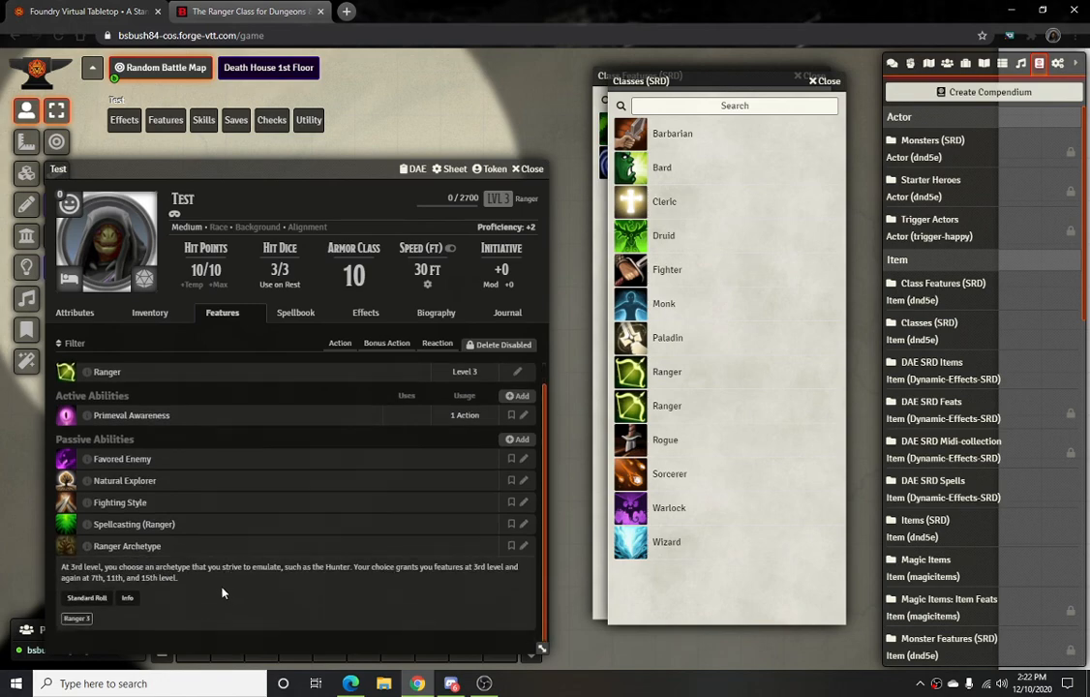
click(115, 547)
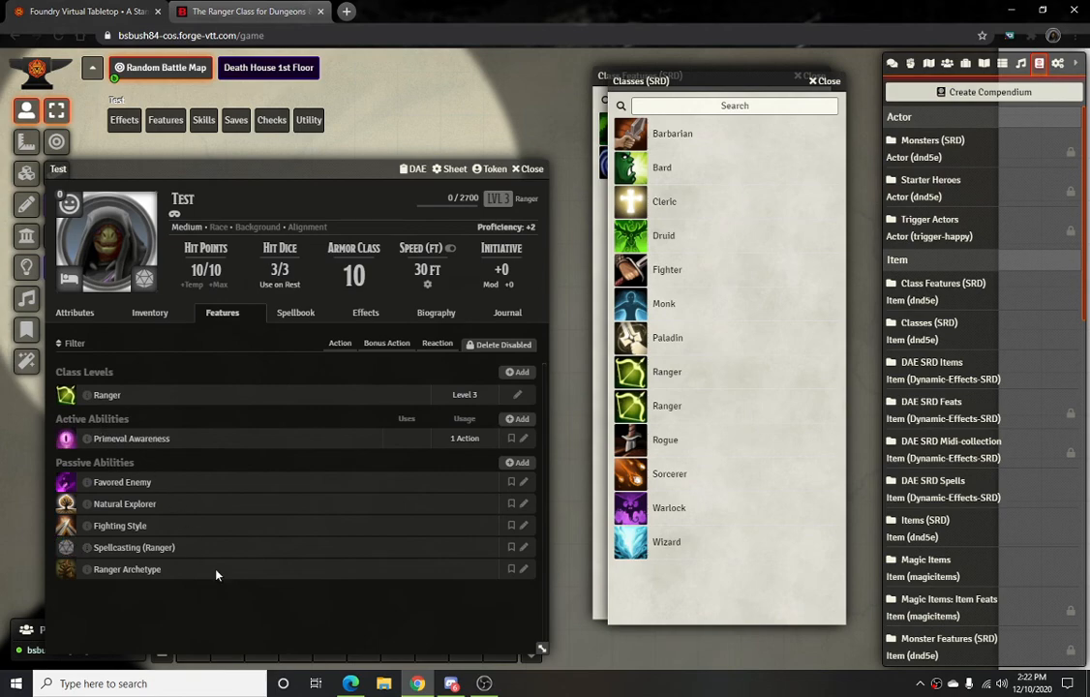
Set the Test character's Ranger class levels to 4 and bring the character's features list forward
click(520, 398)
click(538, 273)
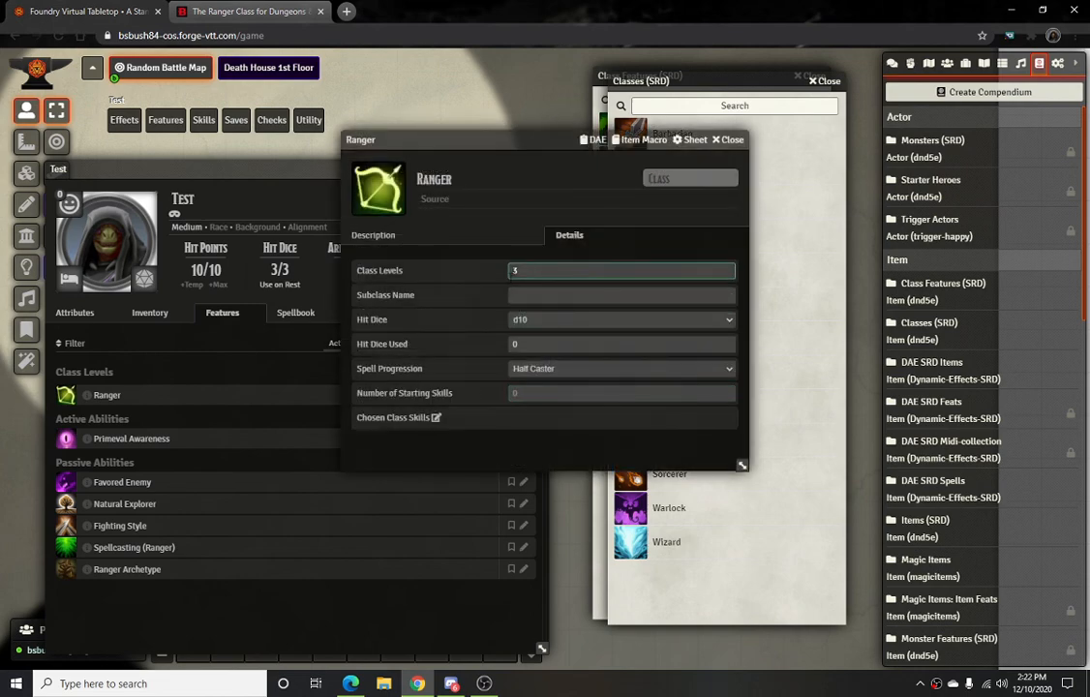
key(BackSpace)
text(4)
key(Return)
click(514, 273)
click(209, 373)
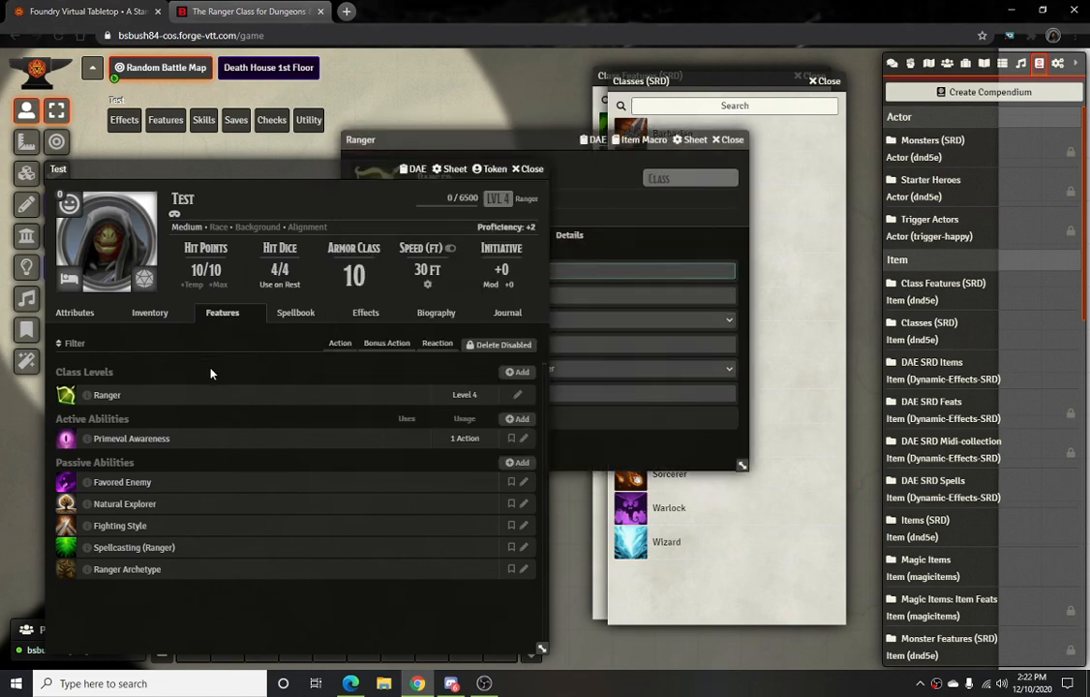
Set the Test character's Ranger class levels to 5, view the features list, and close the class item
click(620, 238)
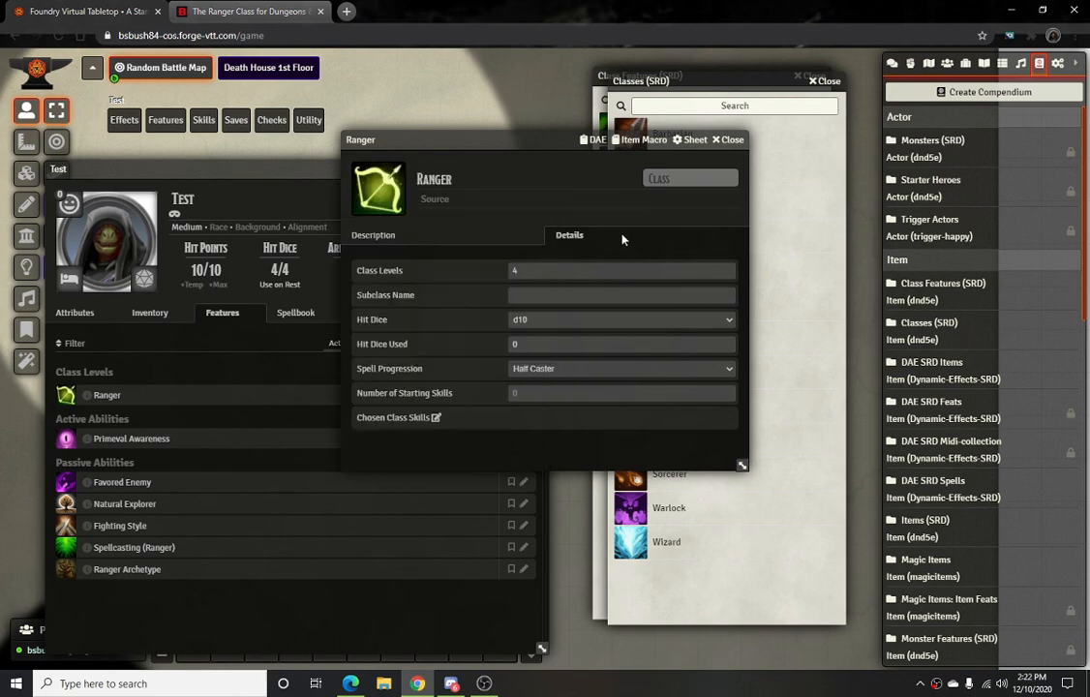
click(516, 270)
text(5)
key(Return)
click(321, 618)
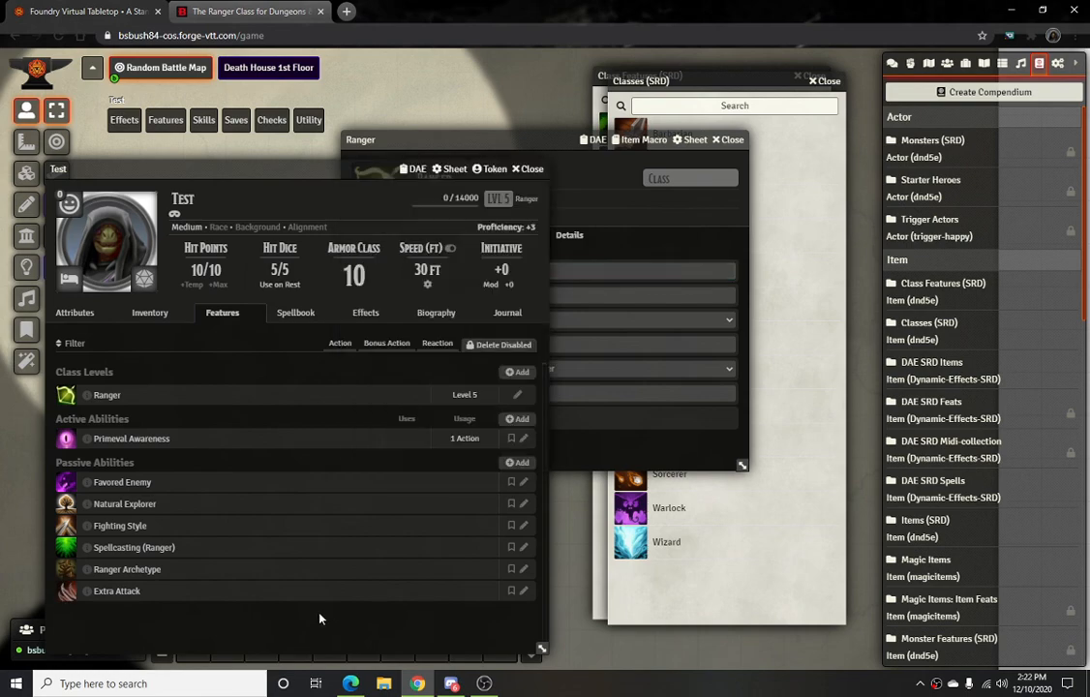
click(503, 139)
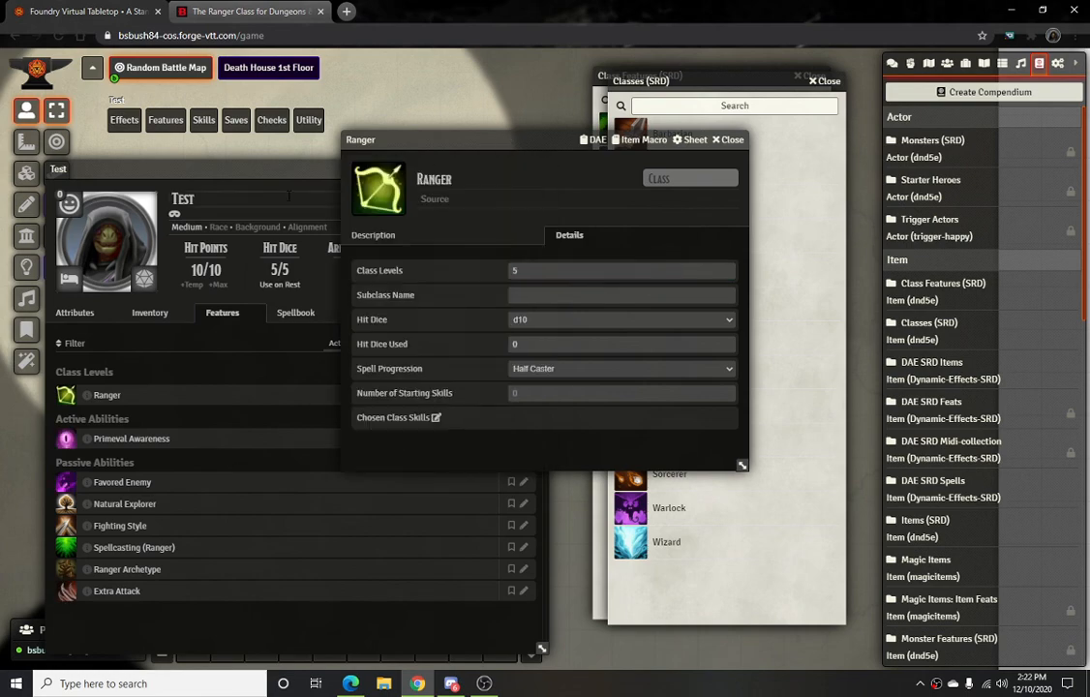
key(Escape)
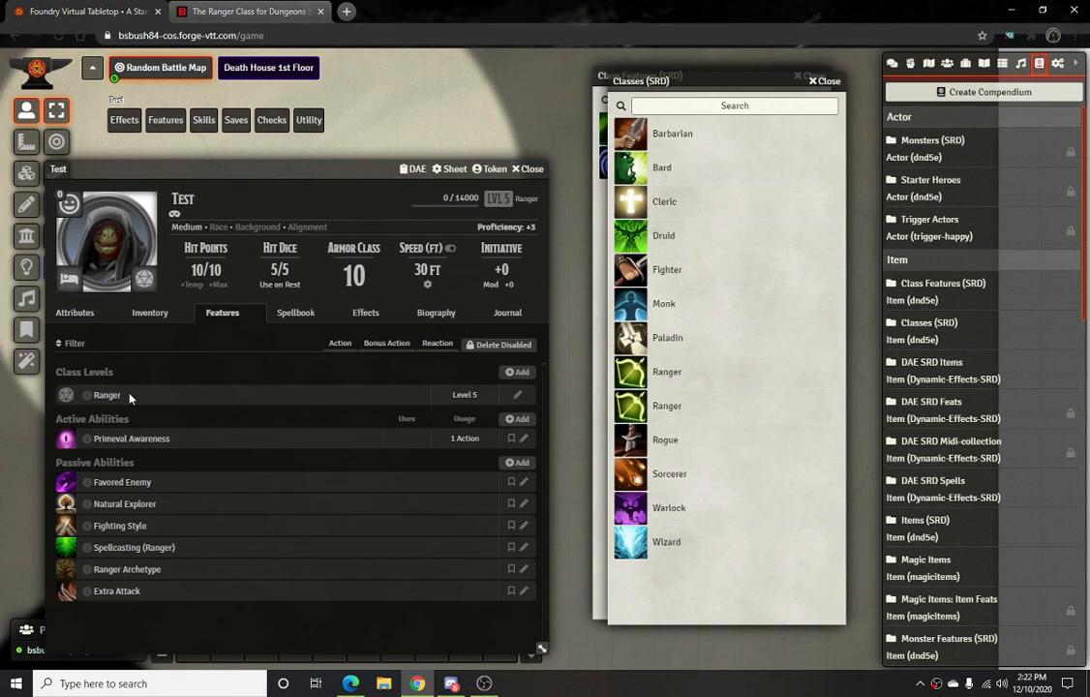
Expand the Test character's Ranger class to its Gloom Stalker feature links and close the Classes (SRD) compendium
click(101, 395)
scroll(238, 494, down, 8)
scroll(238, 495, down, 3)
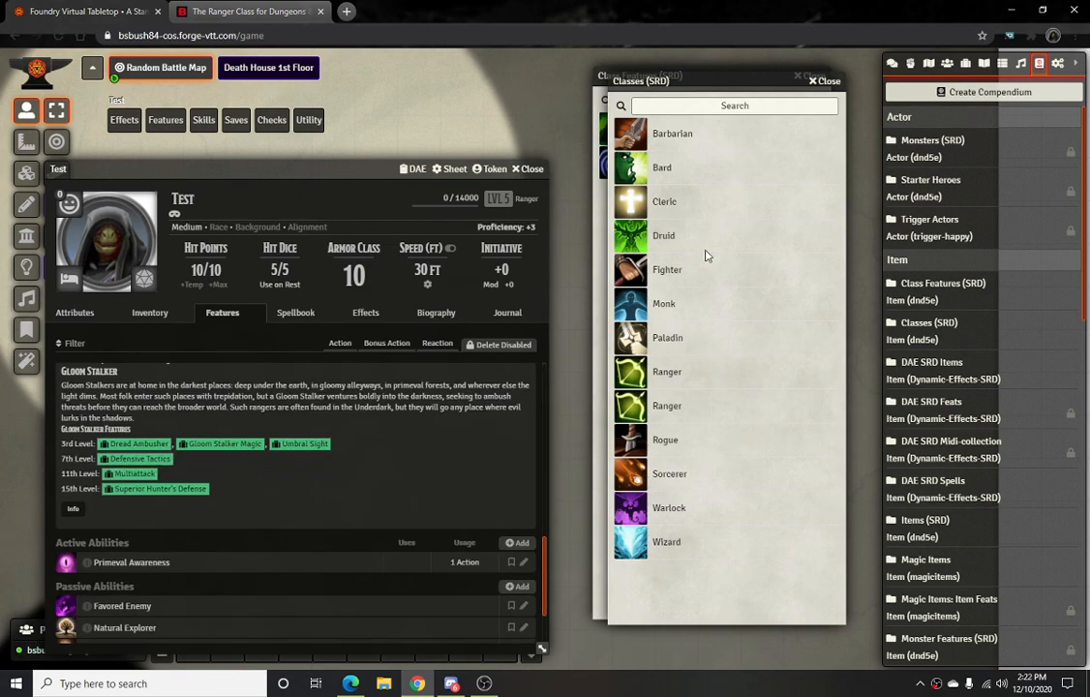
click(828, 81)
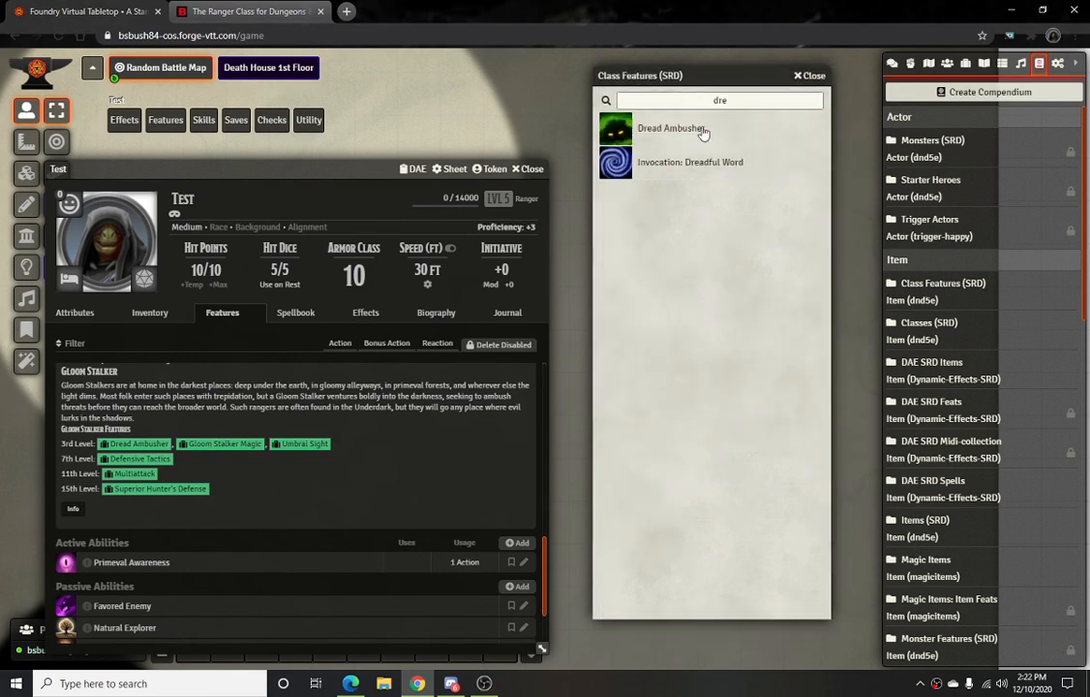
Check the Gloom Stalker feature table on the D&D Beyond page, then return to Foundry
click(246, 11)
scroll(521, 386, up, 6)
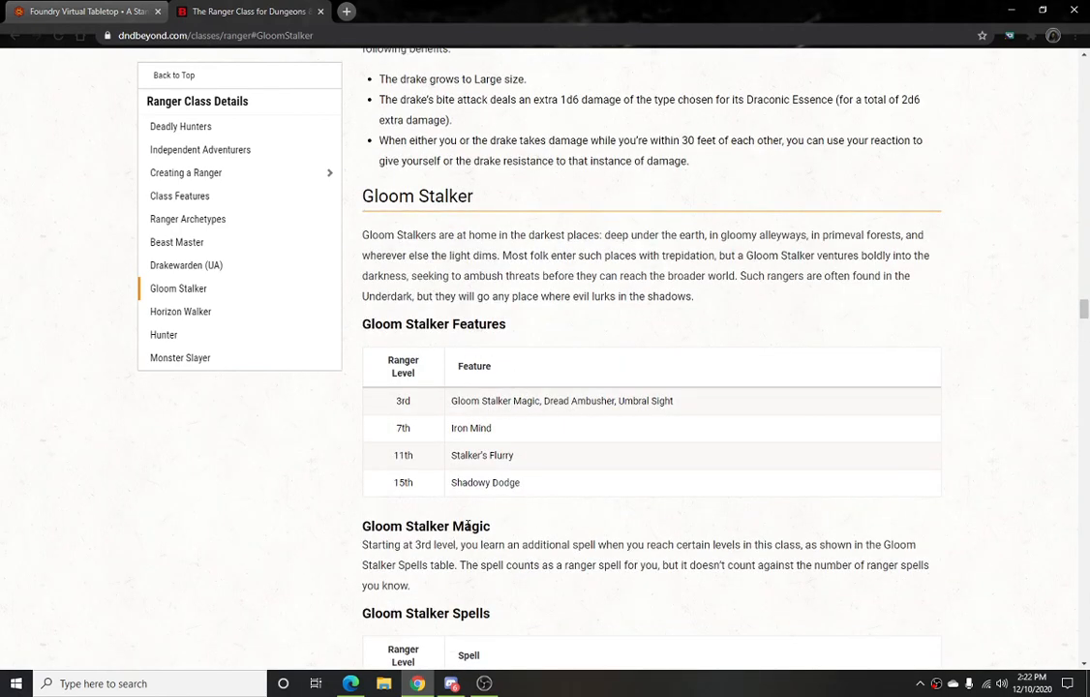
scroll(464, 495, down, 2)
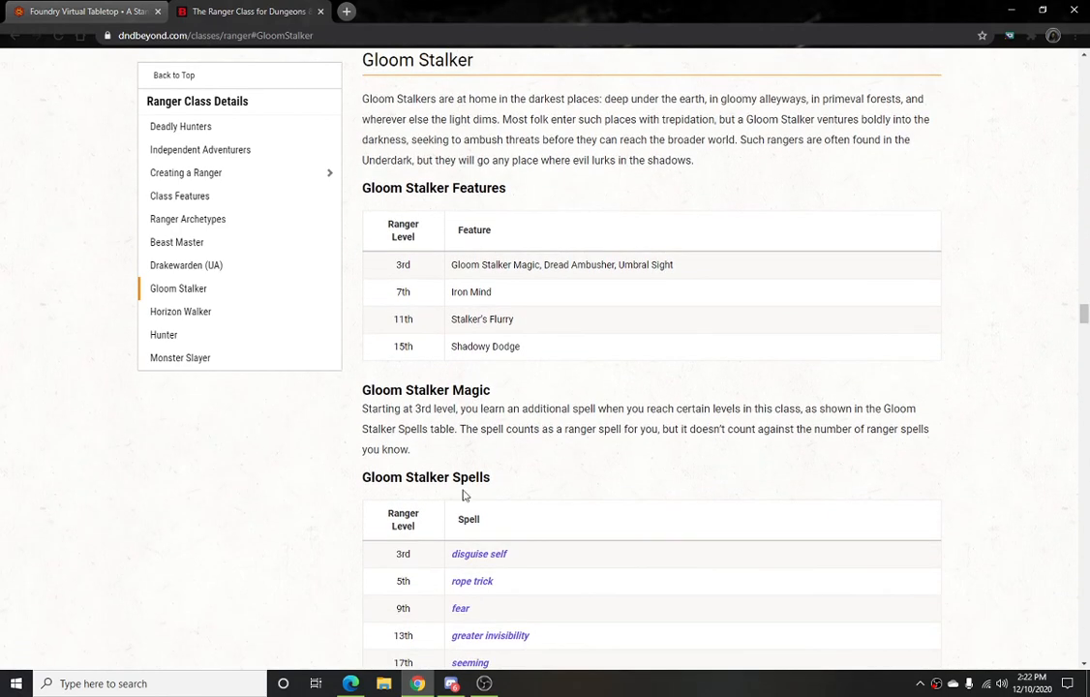
click(109, 15)
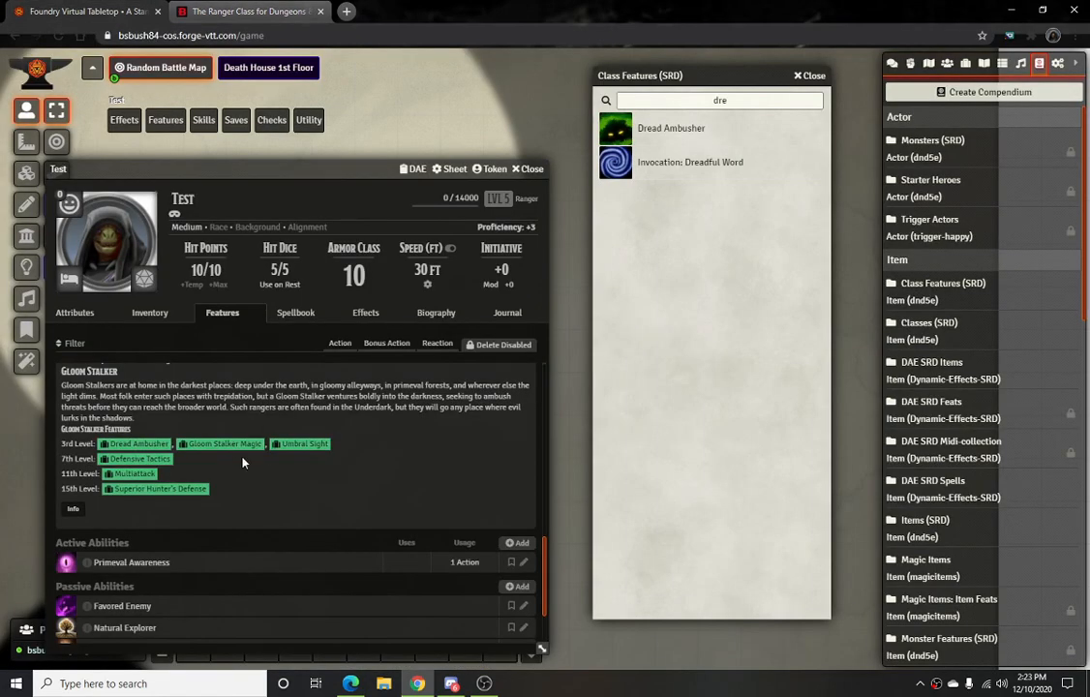
Add the Dread Ambusher feature from the Class Features (SRD) compendium to the Test character
scroll(242, 462, down, 3)
scroll(212, 421, up, 4)
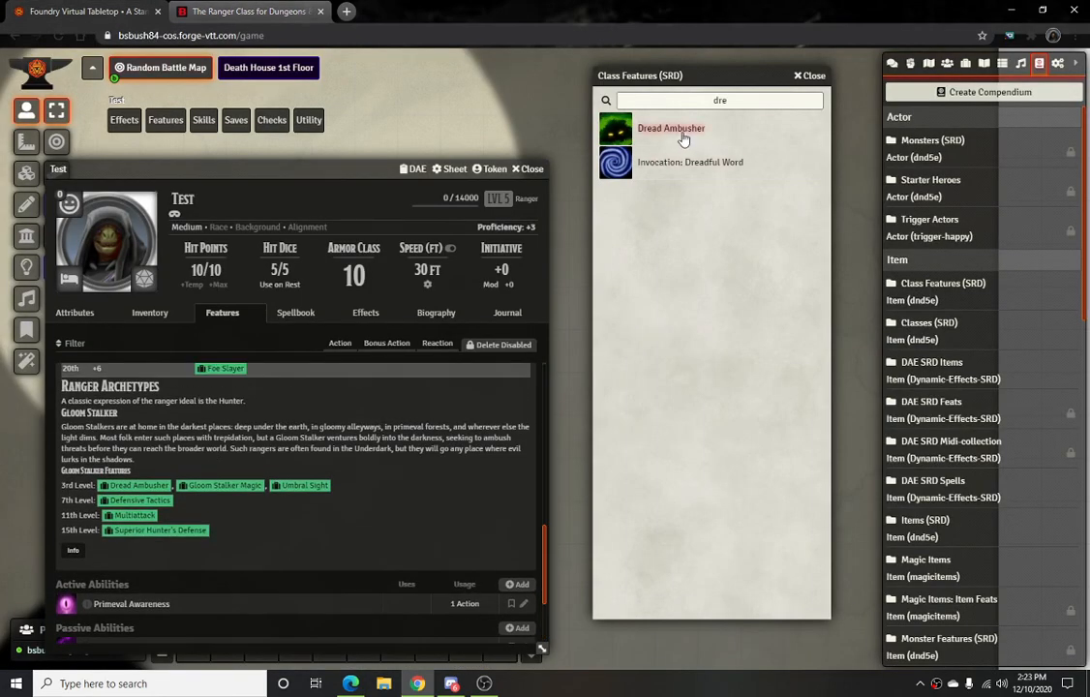
scroll(316, 373, down, 5)
drag(671, 130, 262, 539)
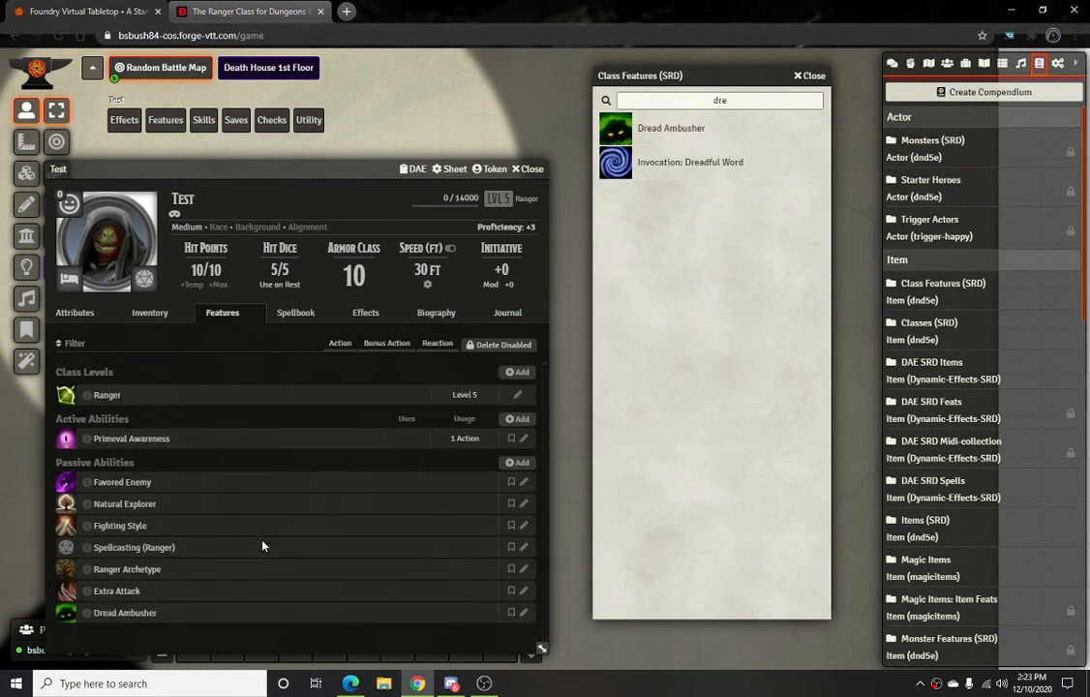
Search the Class Features (SRD) compendium for "um" and add Umbral Sight to the Test character
double_click(695, 100)
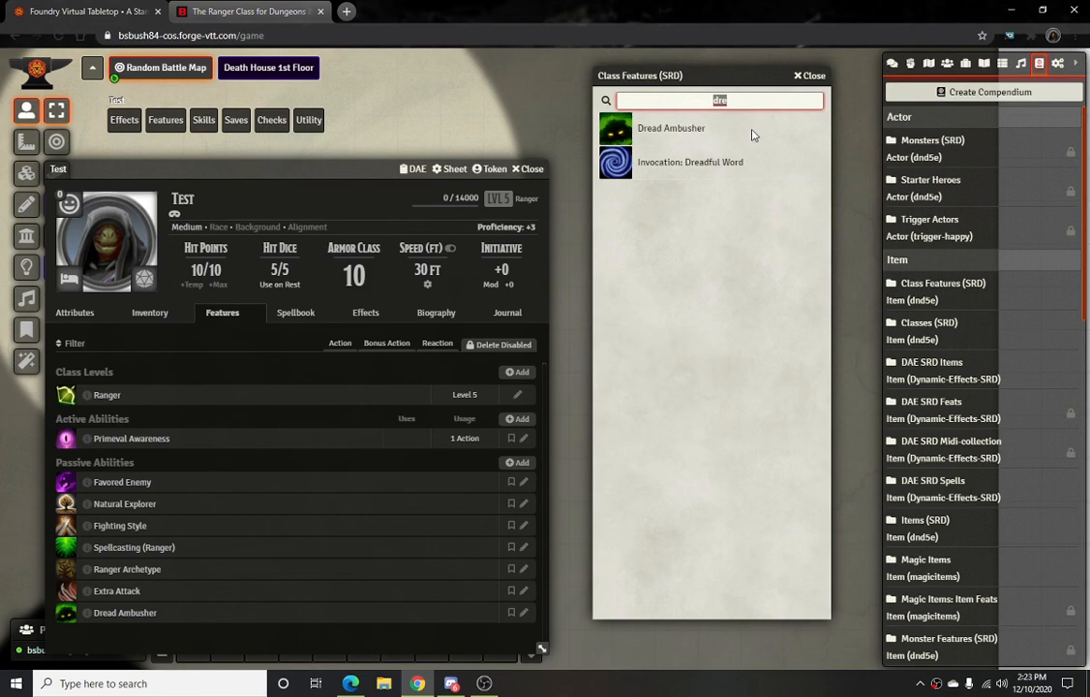
text(um)
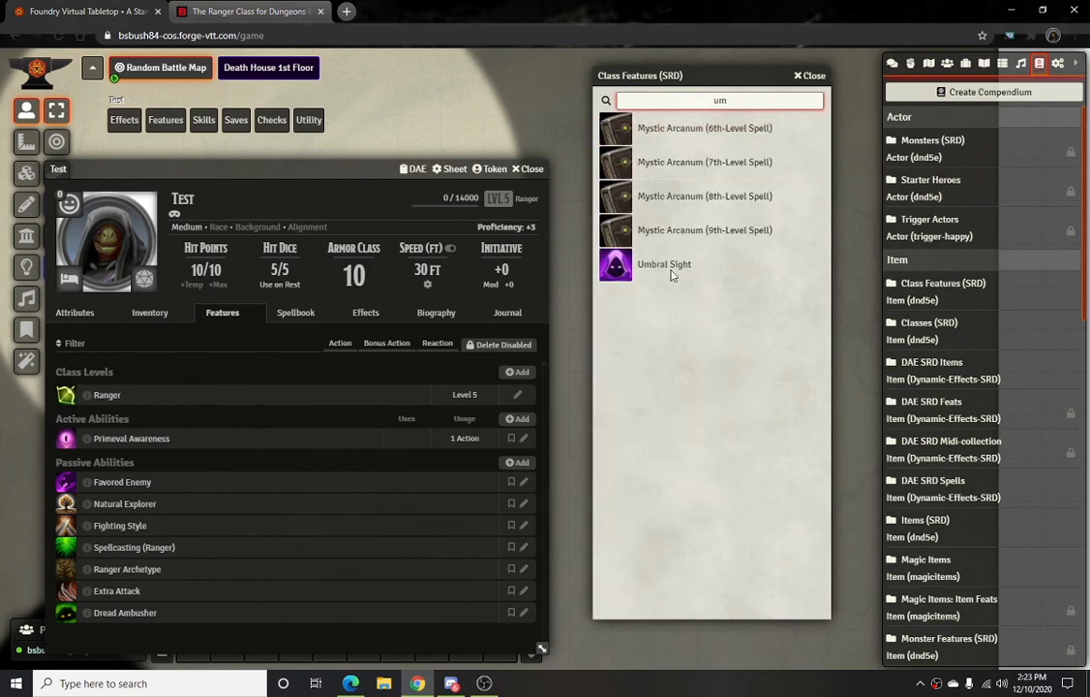
drag(672, 273, 302, 532)
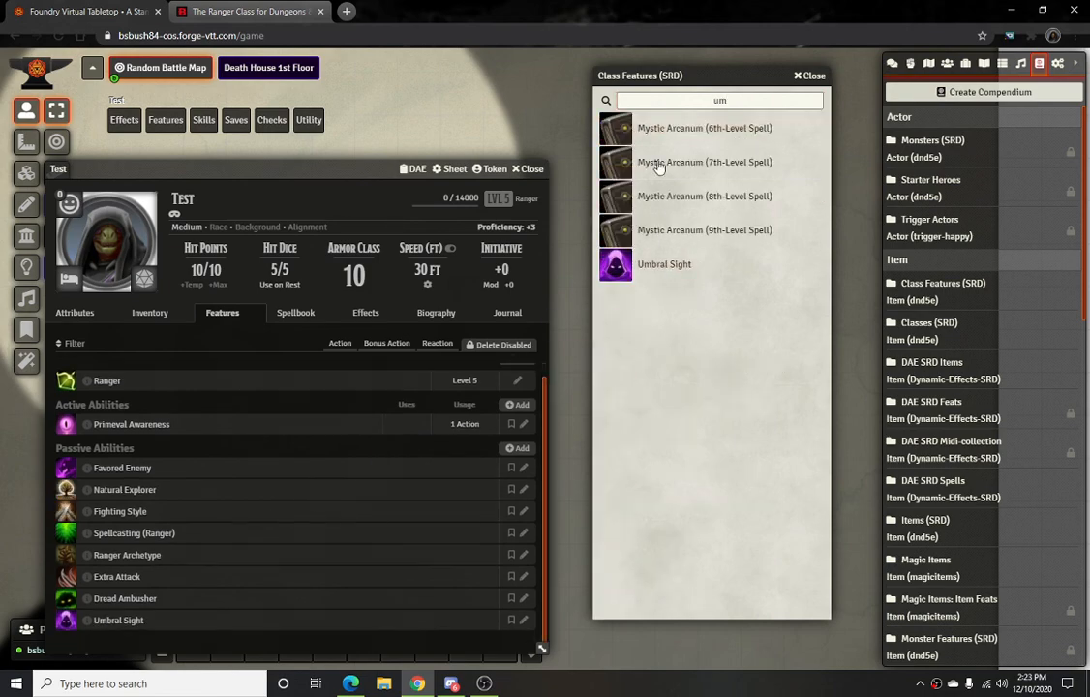
Search the Class Features (SRD) compendium for "gl" and add Gloom Stalker Magic to the Test character
double_click(695, 100)
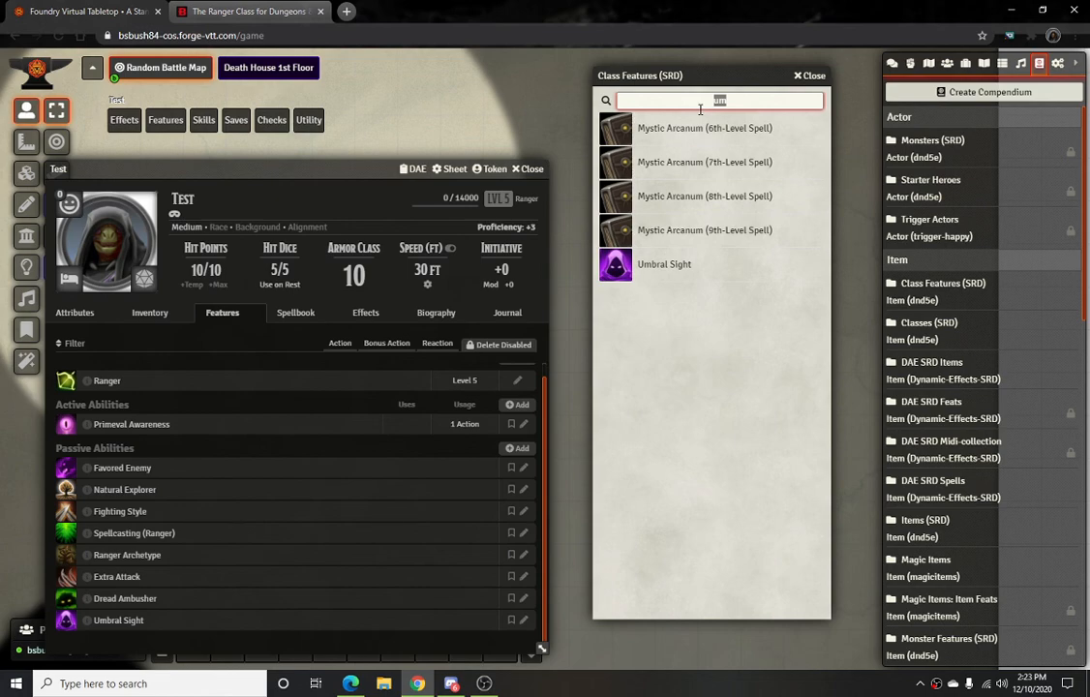
text(gl)
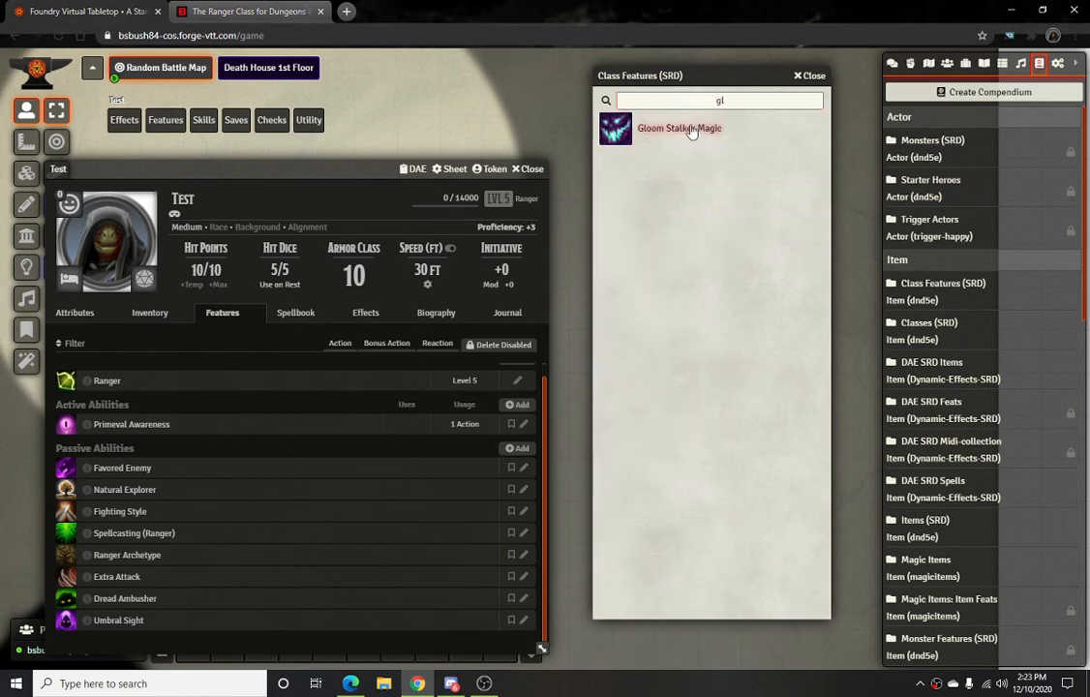
drag(690, 130, 334, 502)
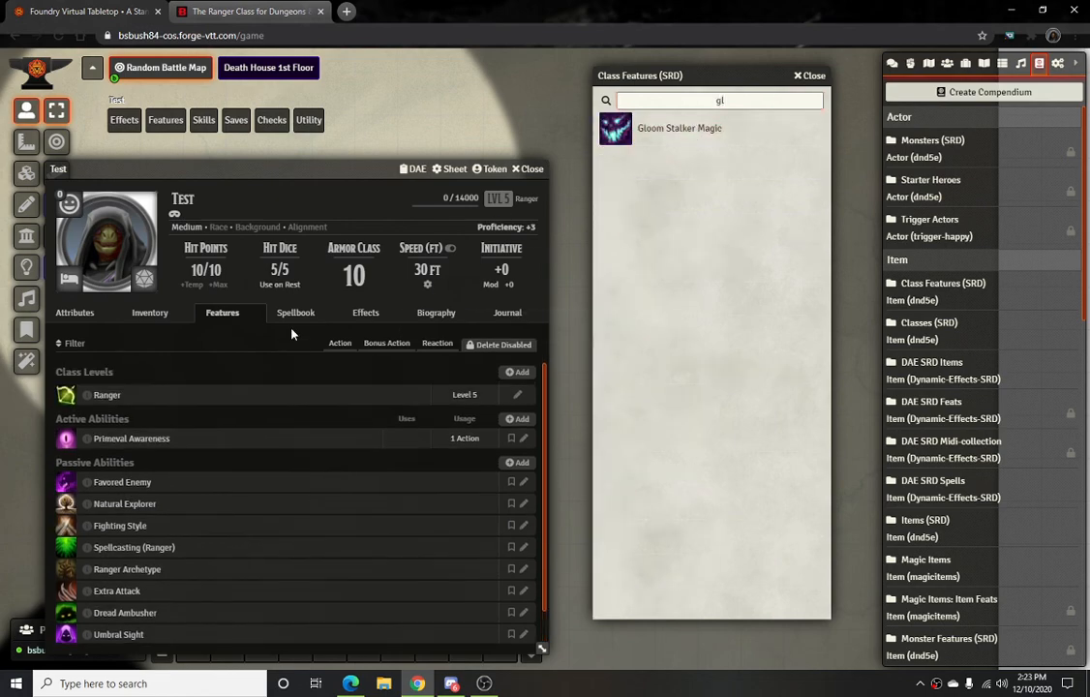
Delete the New Active Effect from the Test character's passive effects
click(295, 318)
click(370, 315)
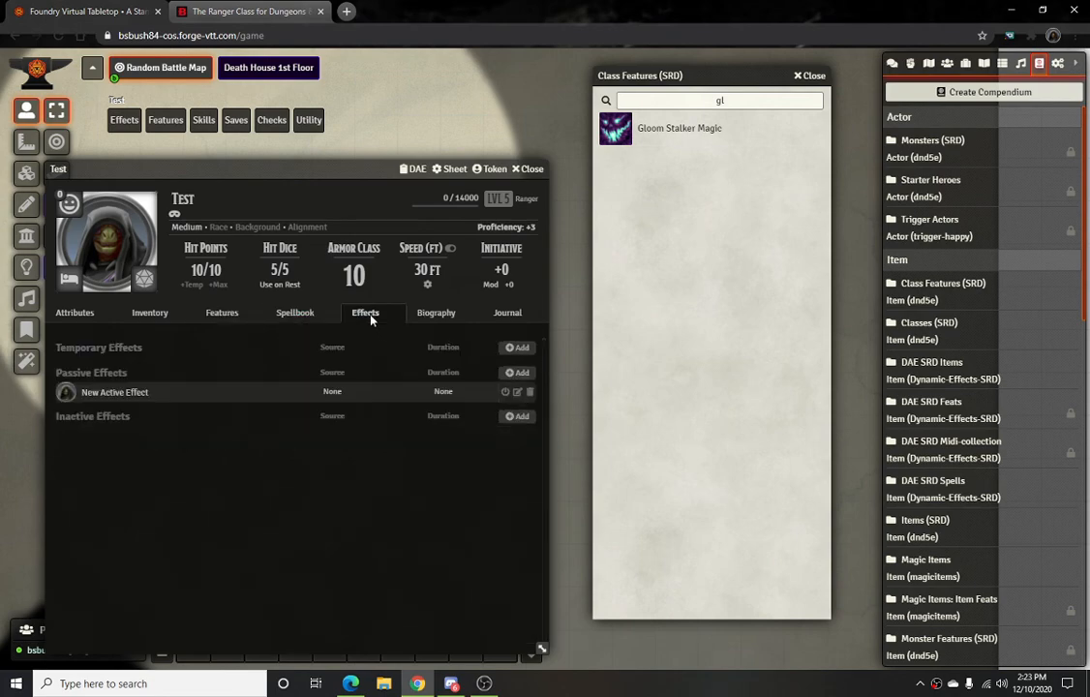
click(529, 392)
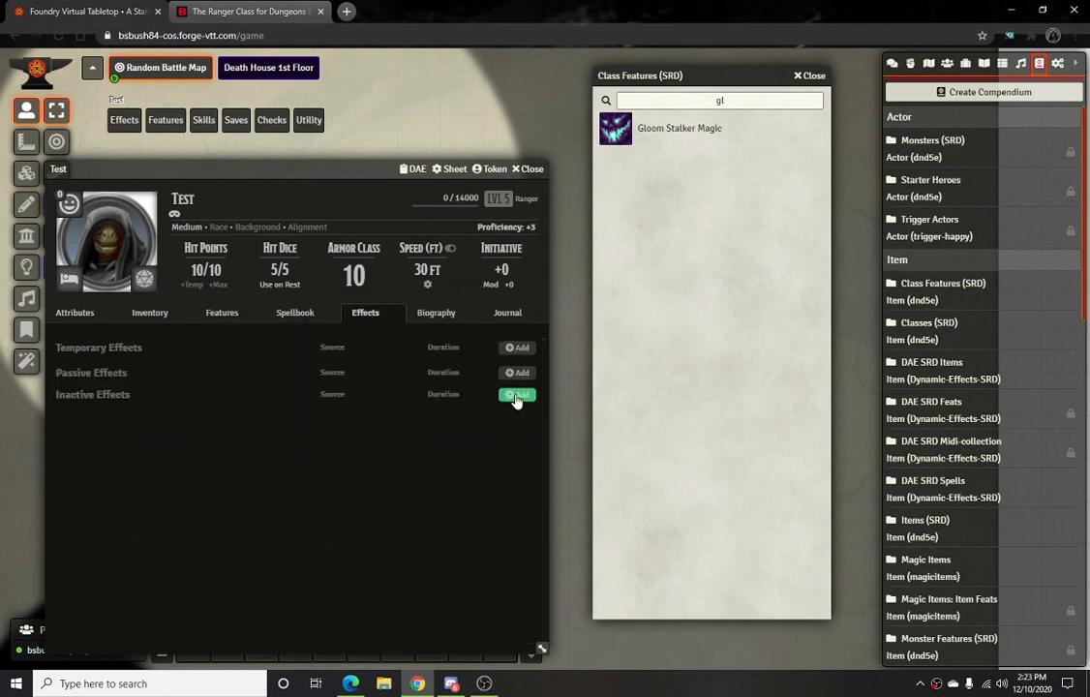
Expand the Dread Ambusher feature on the Test character and read its description
click(210, 321)
scroll(155, 455, down, 2)
click(135, 577)
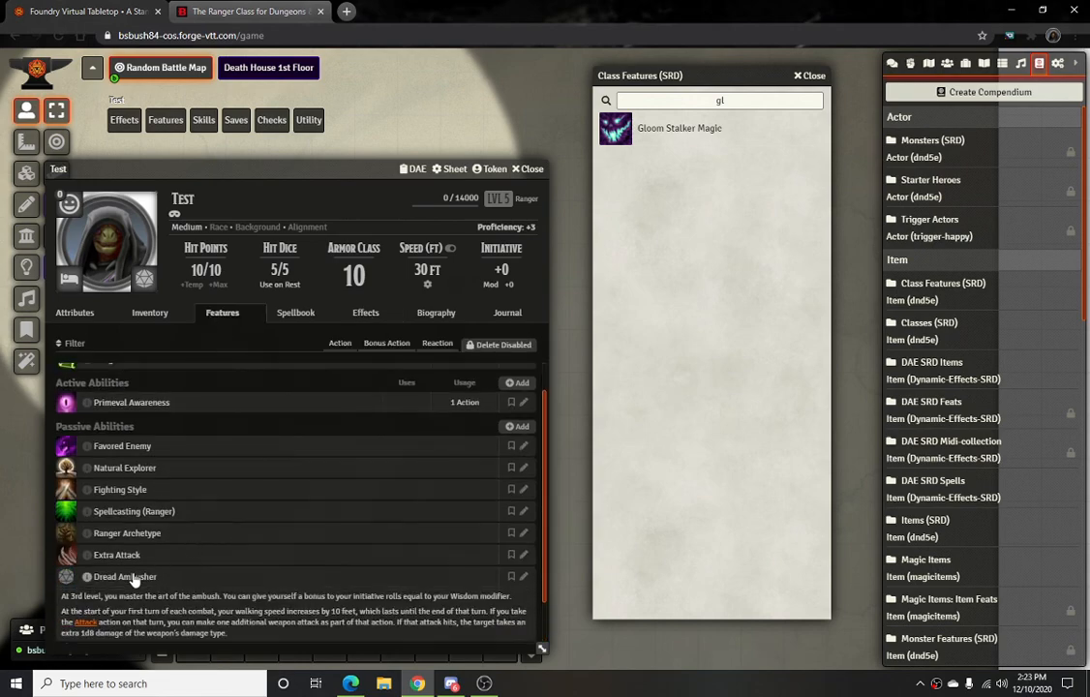
scroll(219, 575, down, 1)
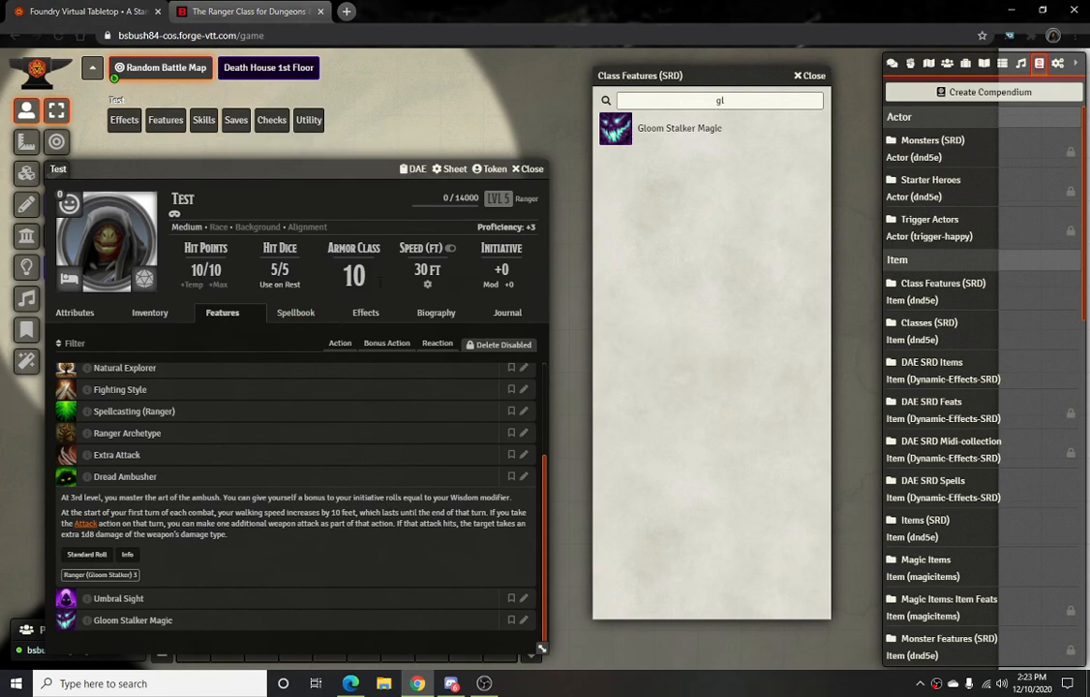
Open the Test character's DAE window, then search Class Features (SRD) for "drea" and open the Dread Ambusher entry
click(372, 315)
click(415, 169)
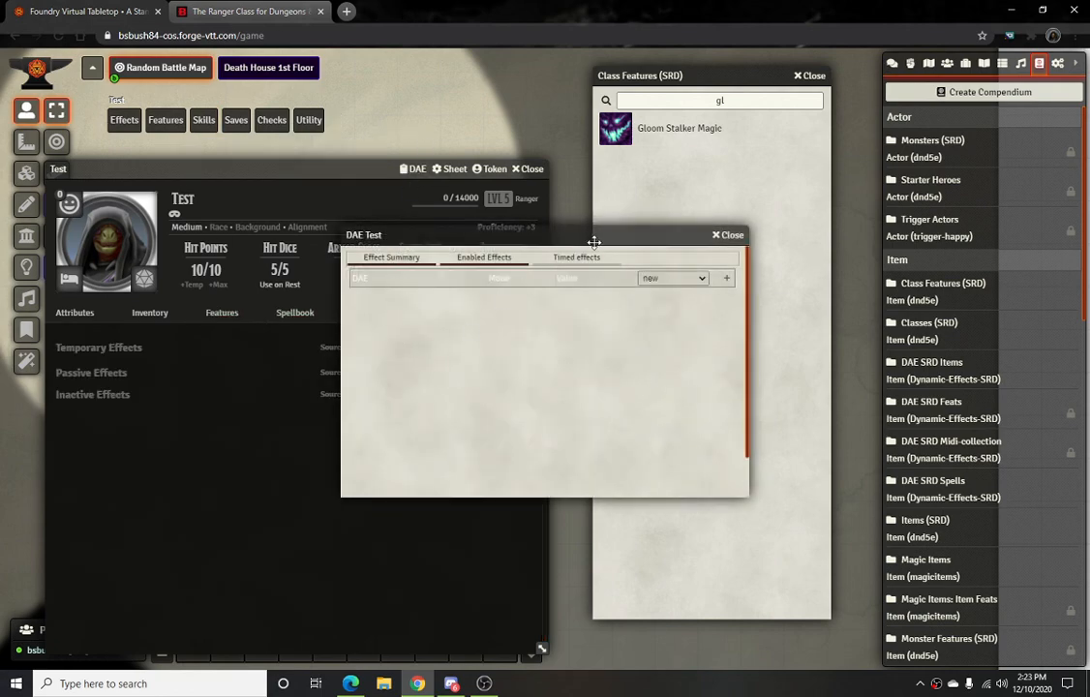
click(677, 150)
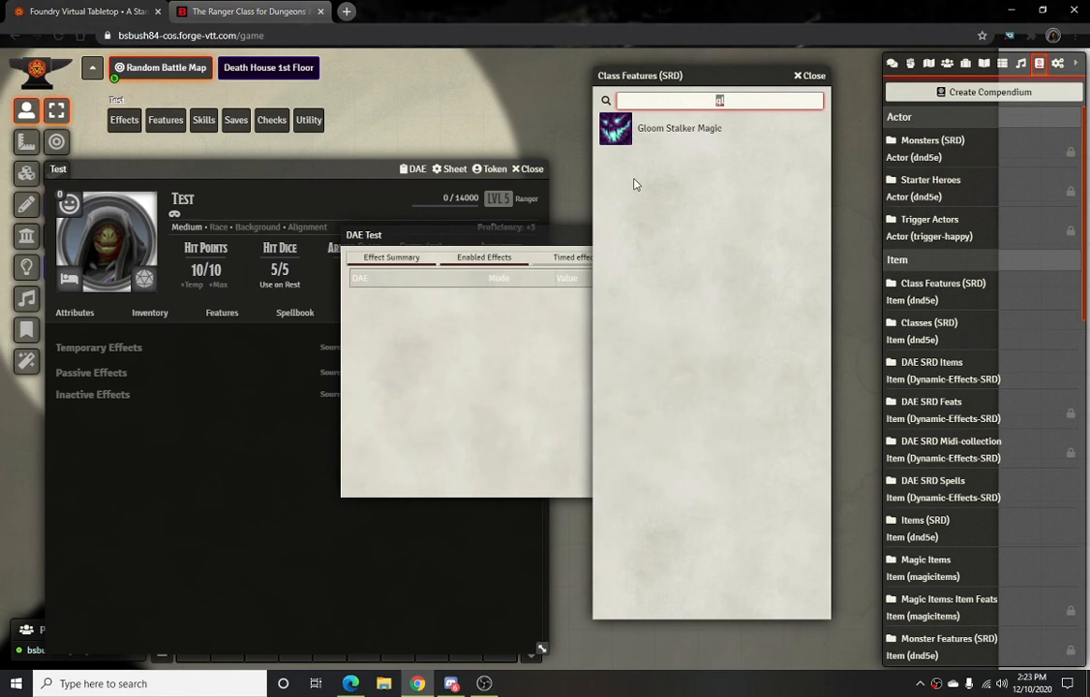
text(drea)
click(640, 127)
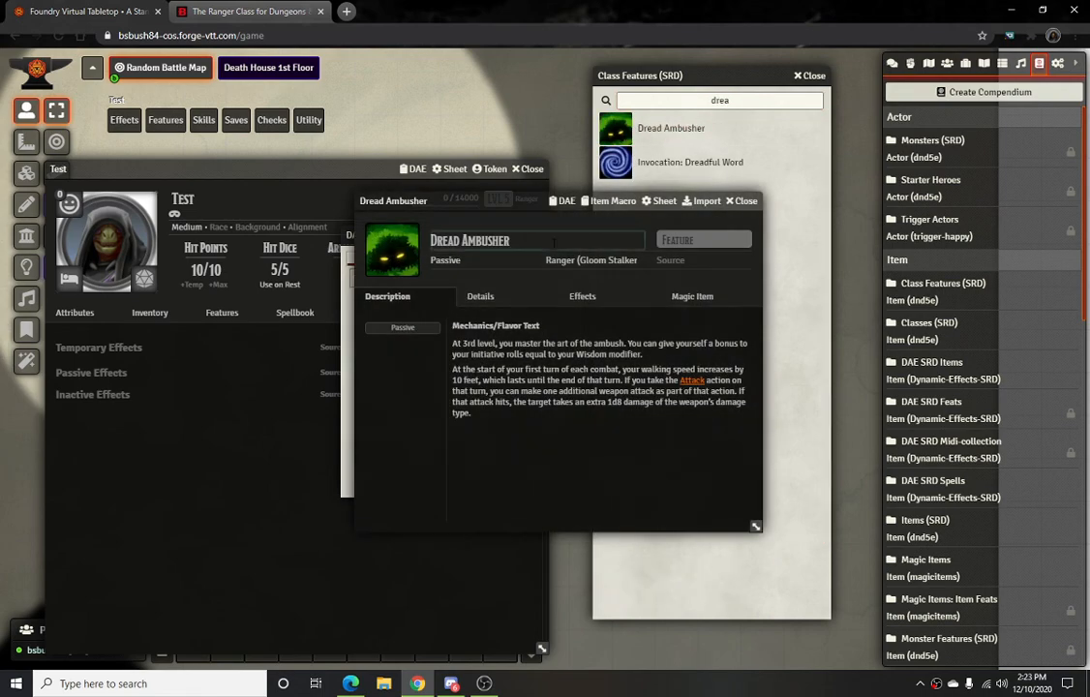
Collapse the Test character sheet and arrange the Dread Ambusher and DAE Test windows side by side
drag(440, 191, 198, 443)
click(448, 236)
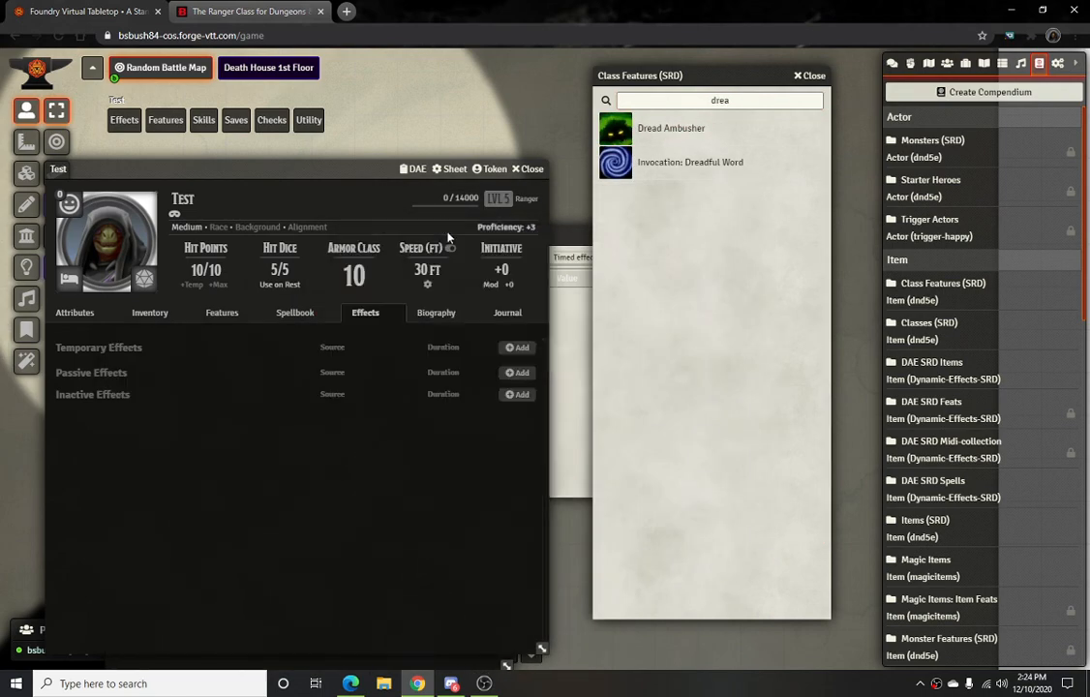
drag(577, 237, 695, 215)
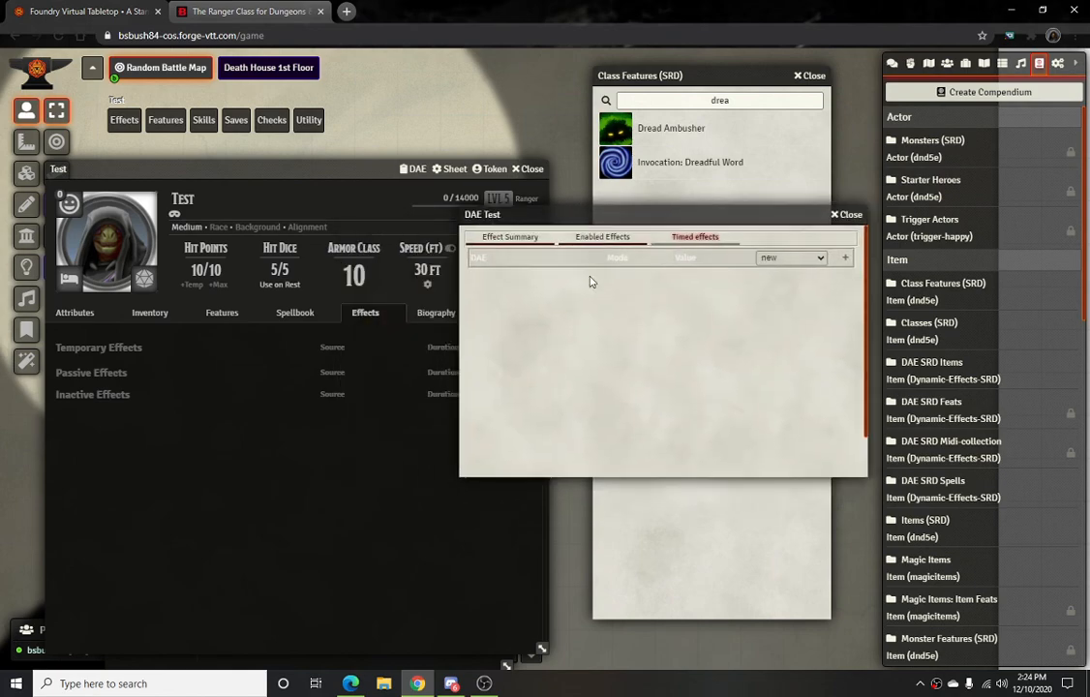
double_click(364, 175)
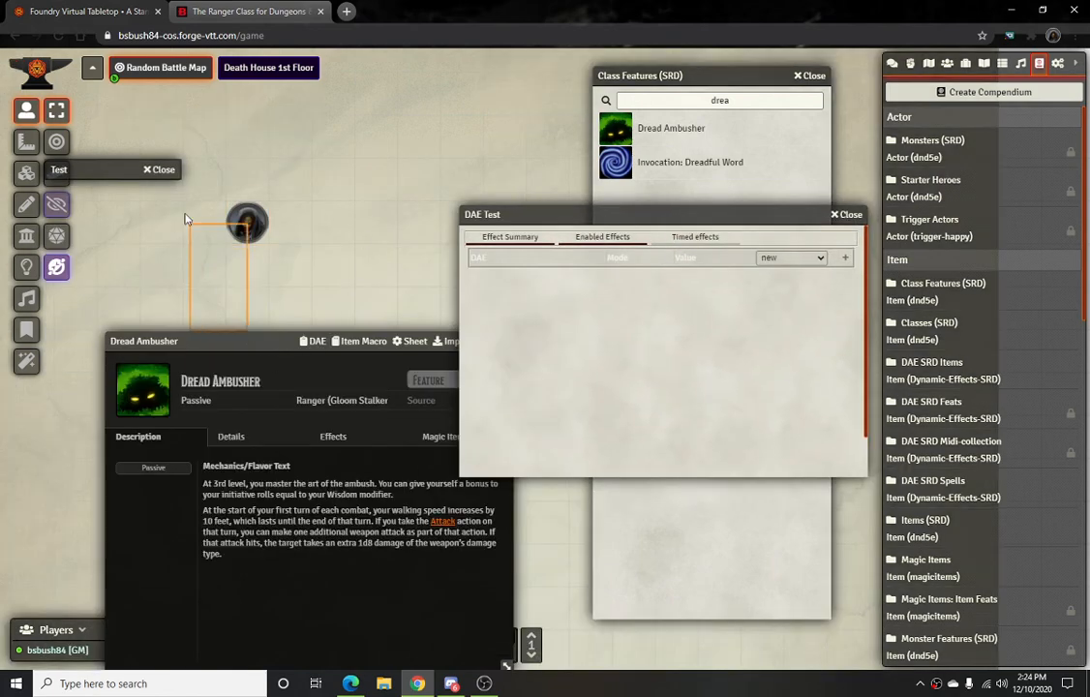
drag(220, 336, 160, 185)
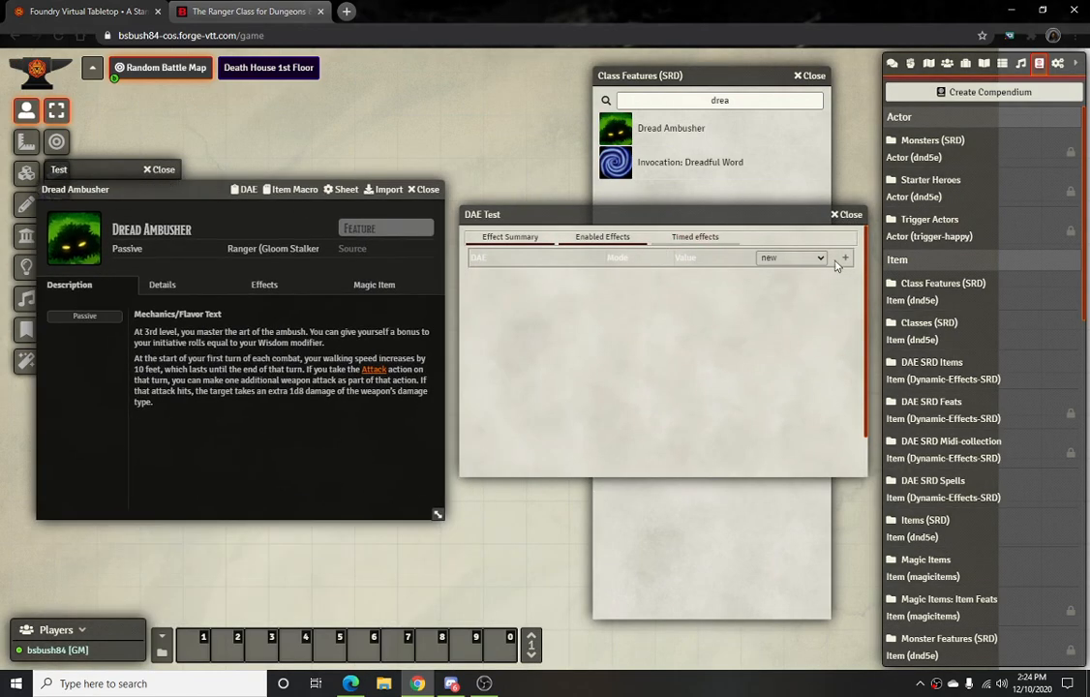
Create a new active effect on the Test character and label it "Dread"
click(844, 257)
click(525, 350)
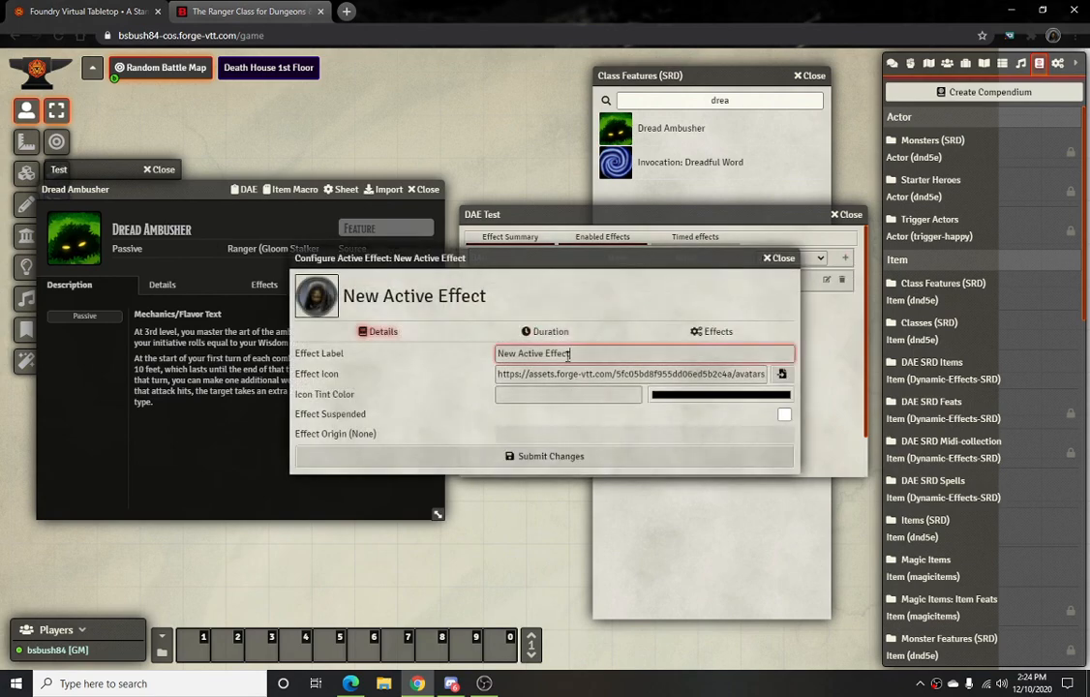
key(ctrl+a)
text(Drea)
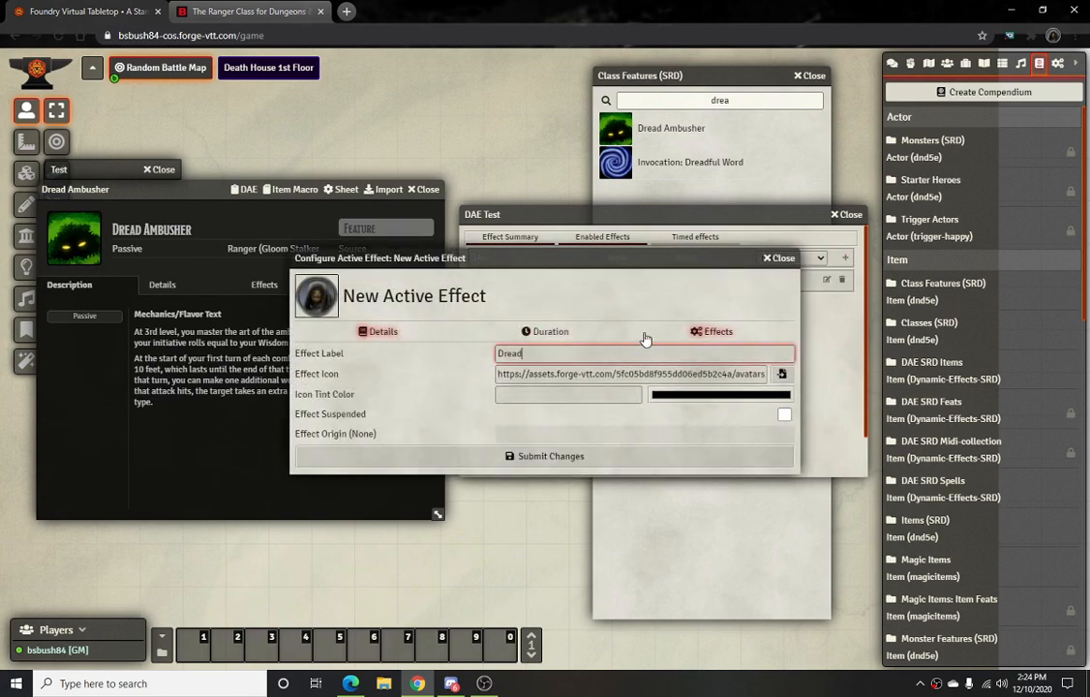
Set the Dread effect's duration to 1 round with One Attack as special expiry, and add a blank attribute change row
click(550, 331)
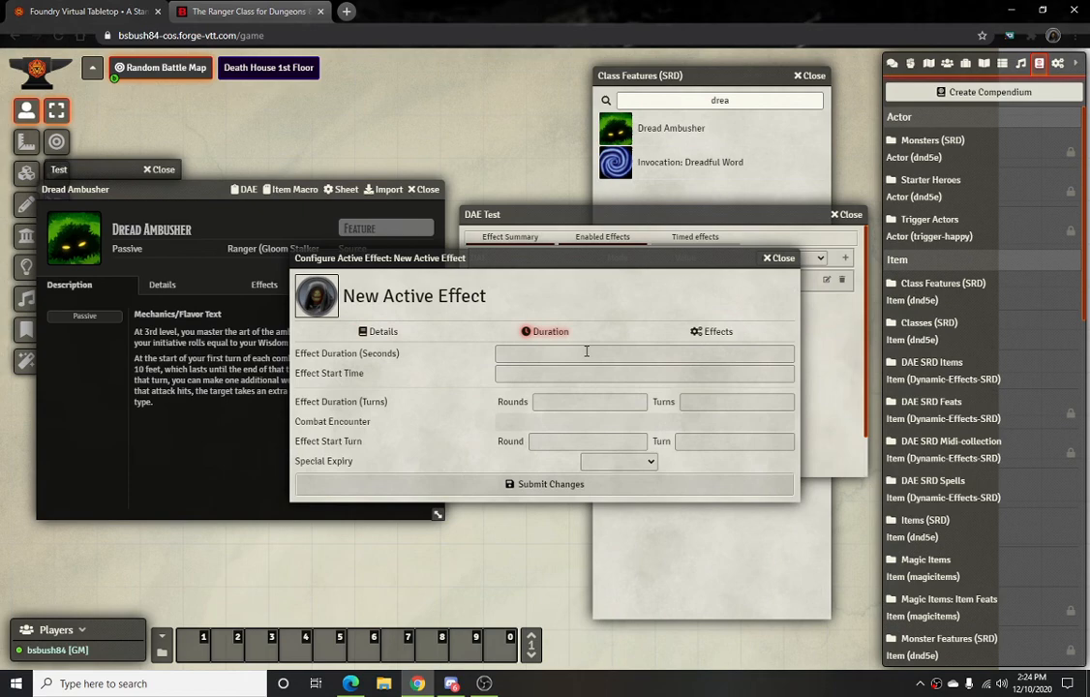
click(557, 401)
text(1)
click(539, 448)
click(620, 461)
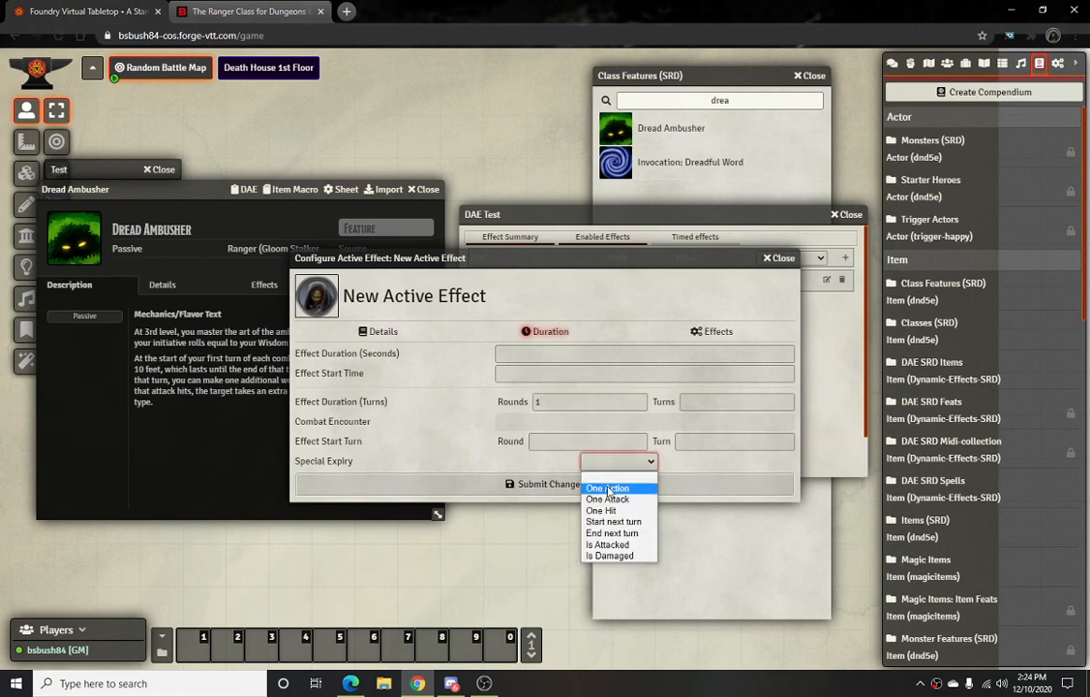
click(618, 479)
click(715, 332)
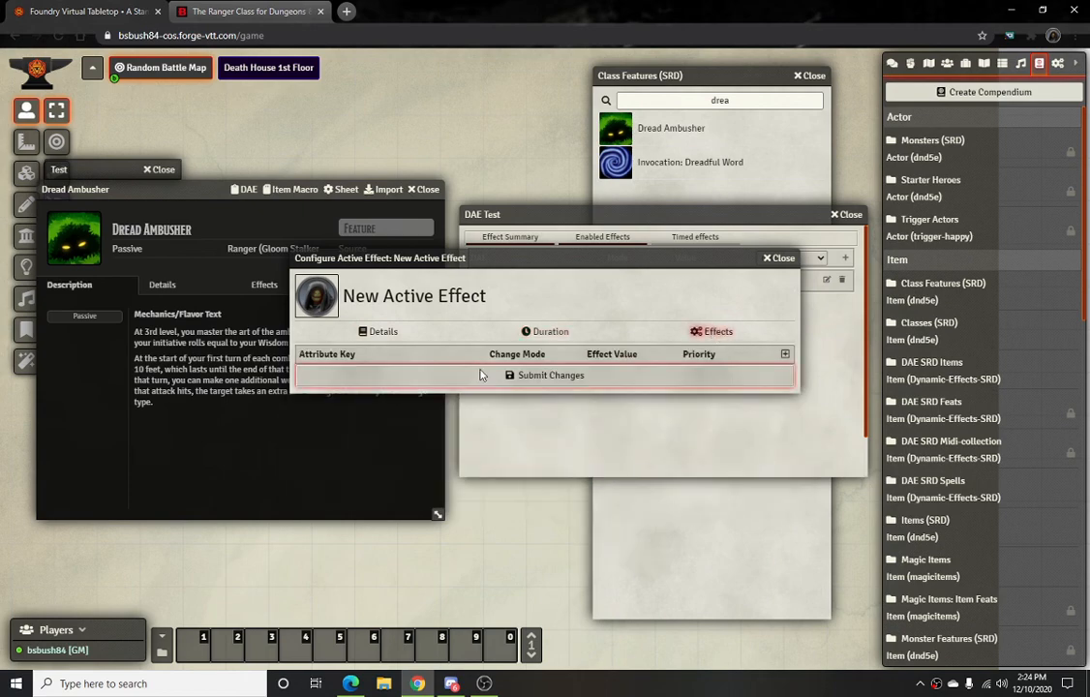
click(785, 354)
Check the attribute changes of the Dread Ambusher feature's own active effect, then return to the DAE Test window
click(242, 189)
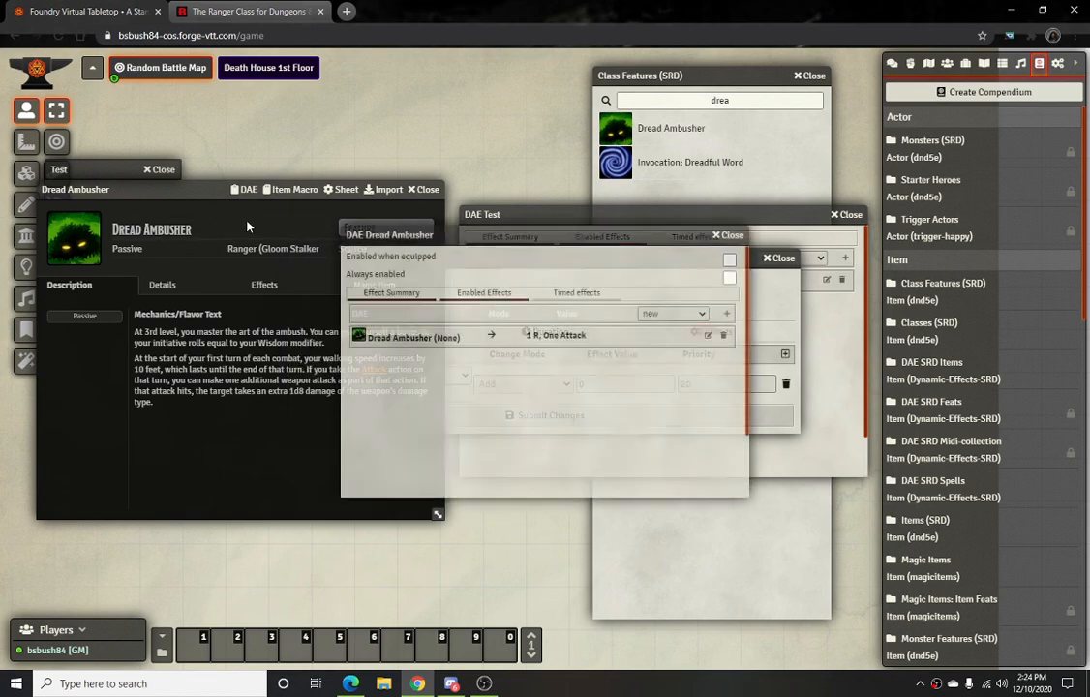
click(708, 337)
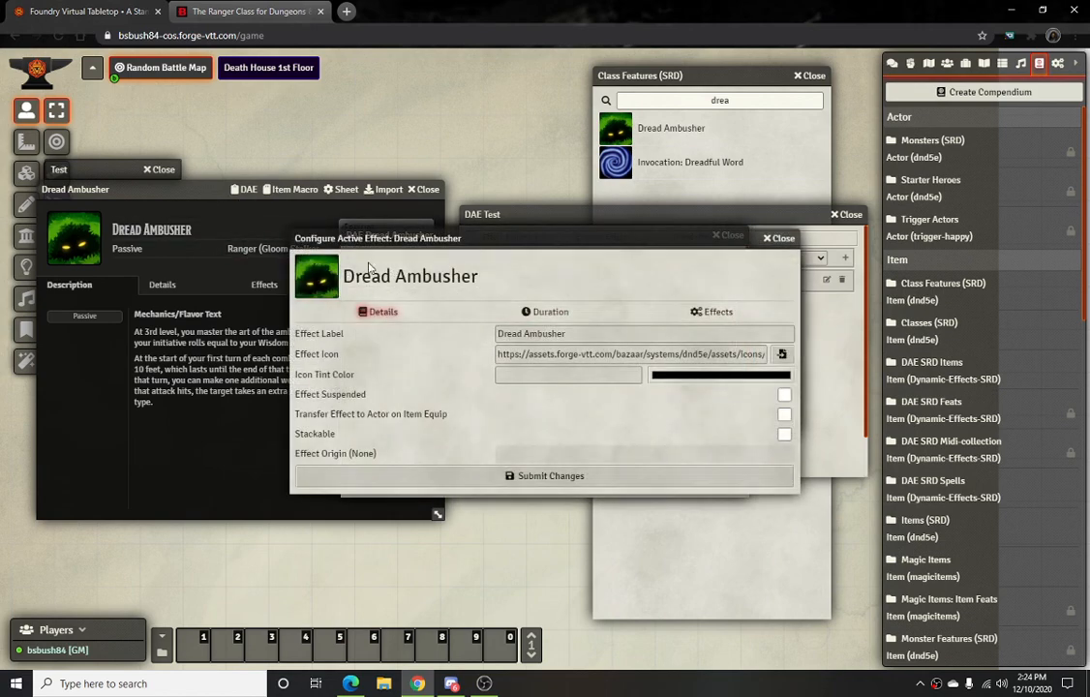
click(717, 311)
click(542, 221)
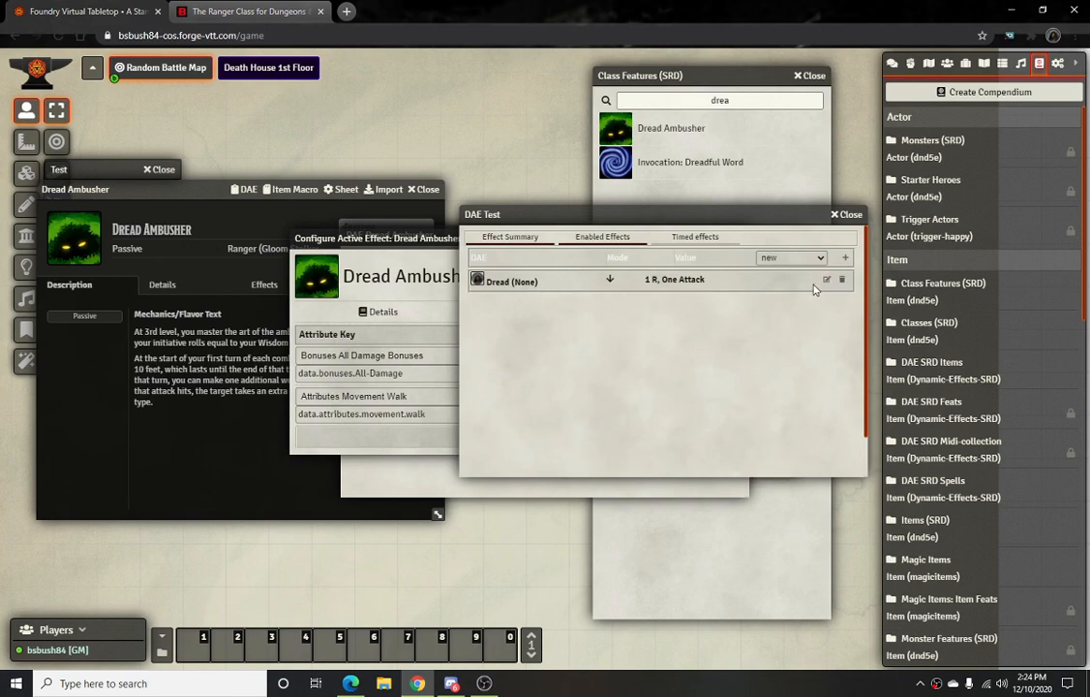
click(844, 261)
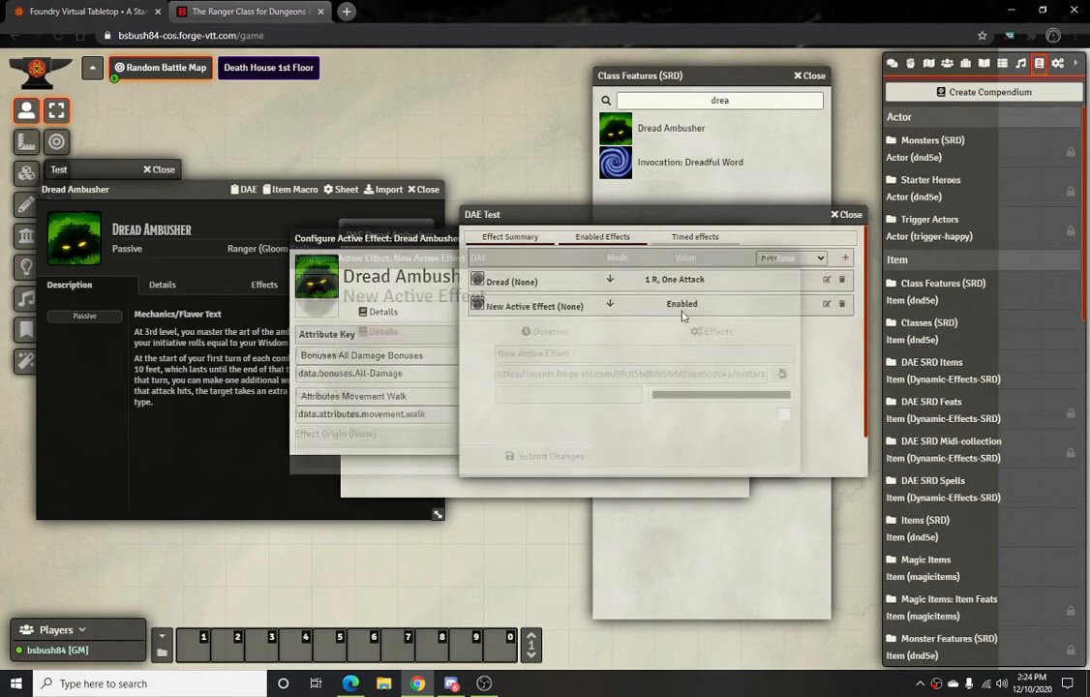
click(779, 257)
click(841, 304)
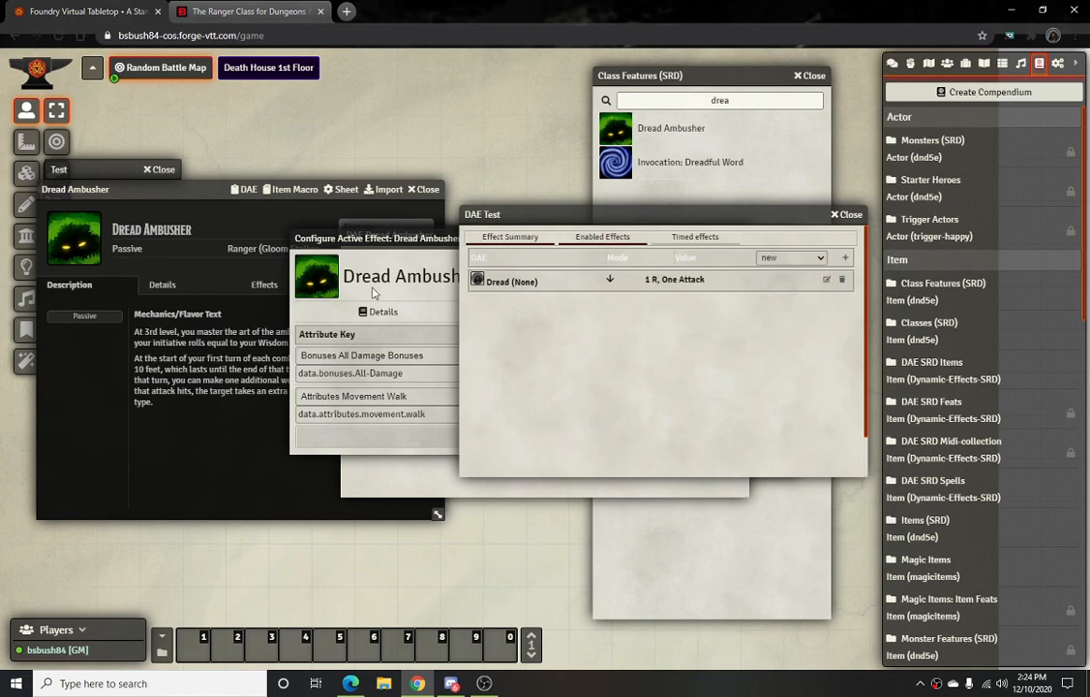
Spread out the Dread Ambusher effect windows for reference and bring the Dread effect's configuration into clear view
click(369, 486)
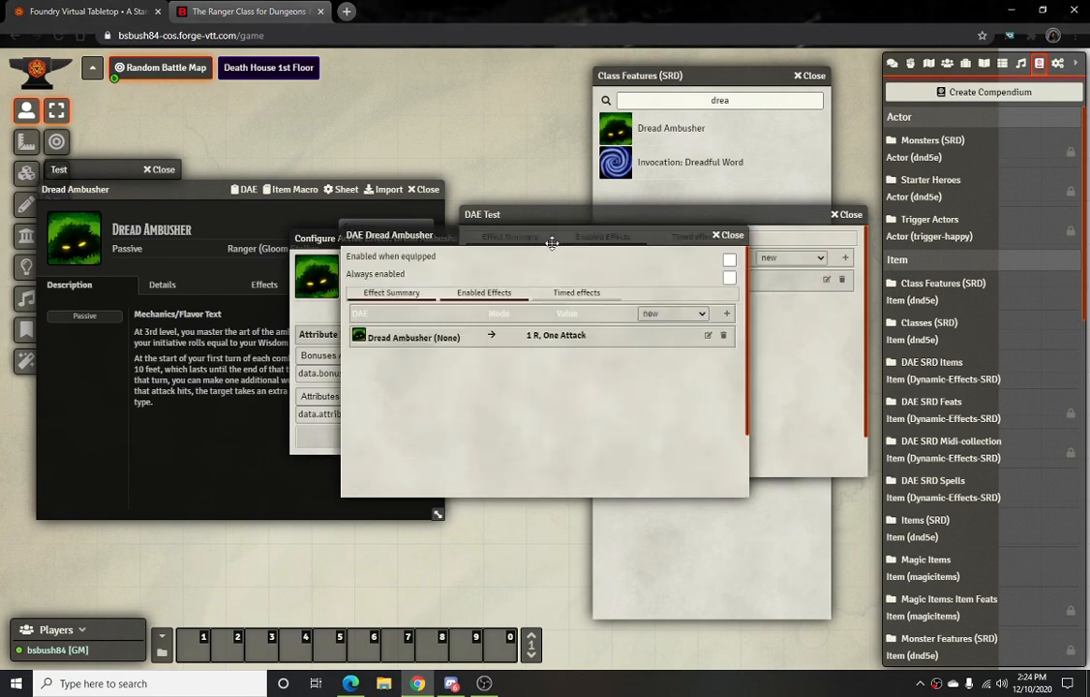
drag(552, 241, 228, 373)
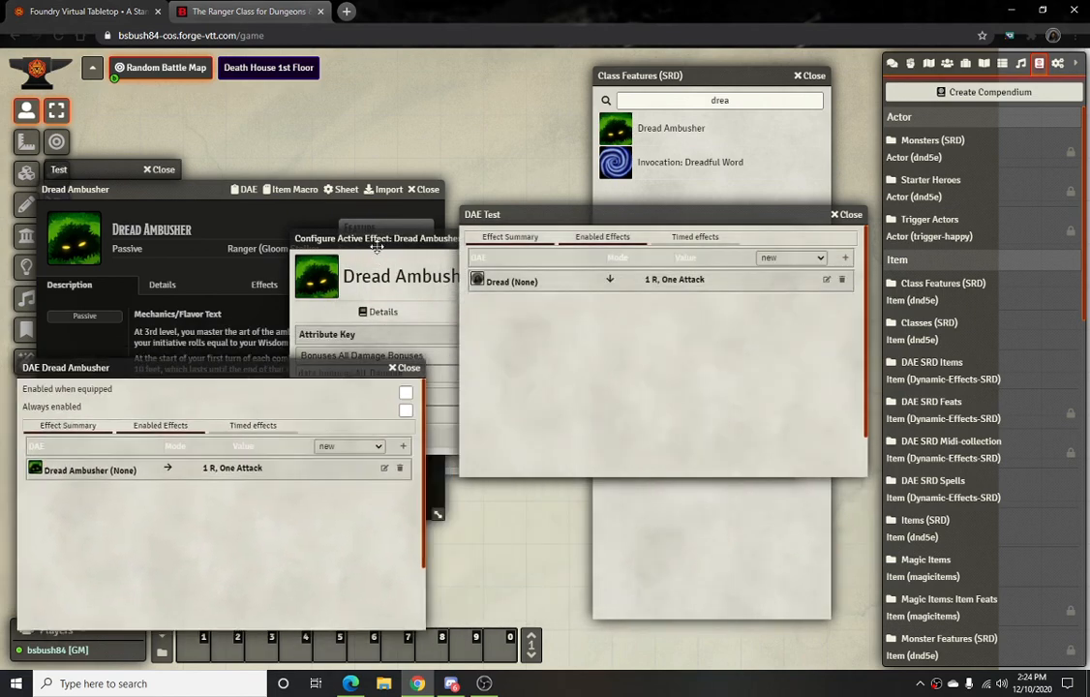
drag(377, 247, 89, 174)
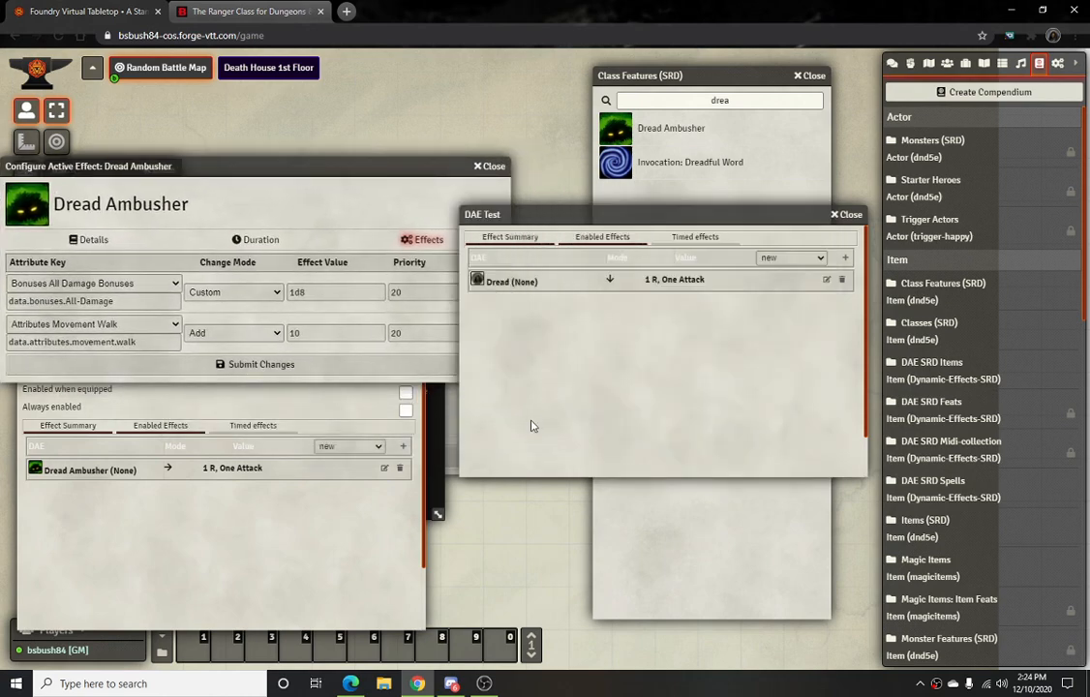
click(441, 464)
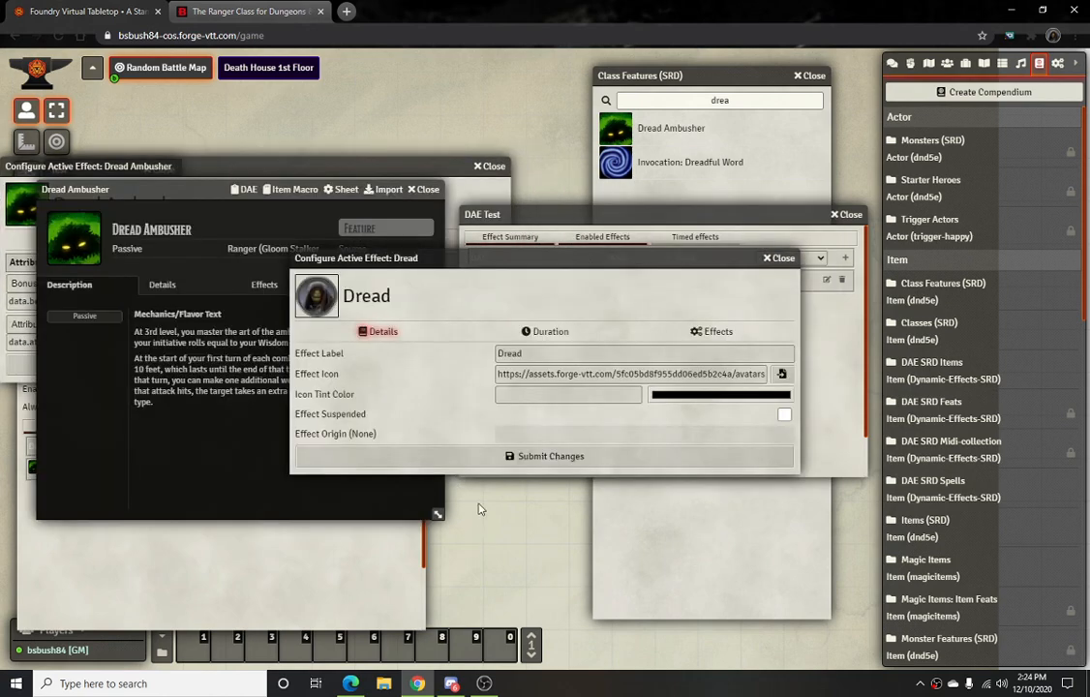
drag(520, 254, 644, 372)
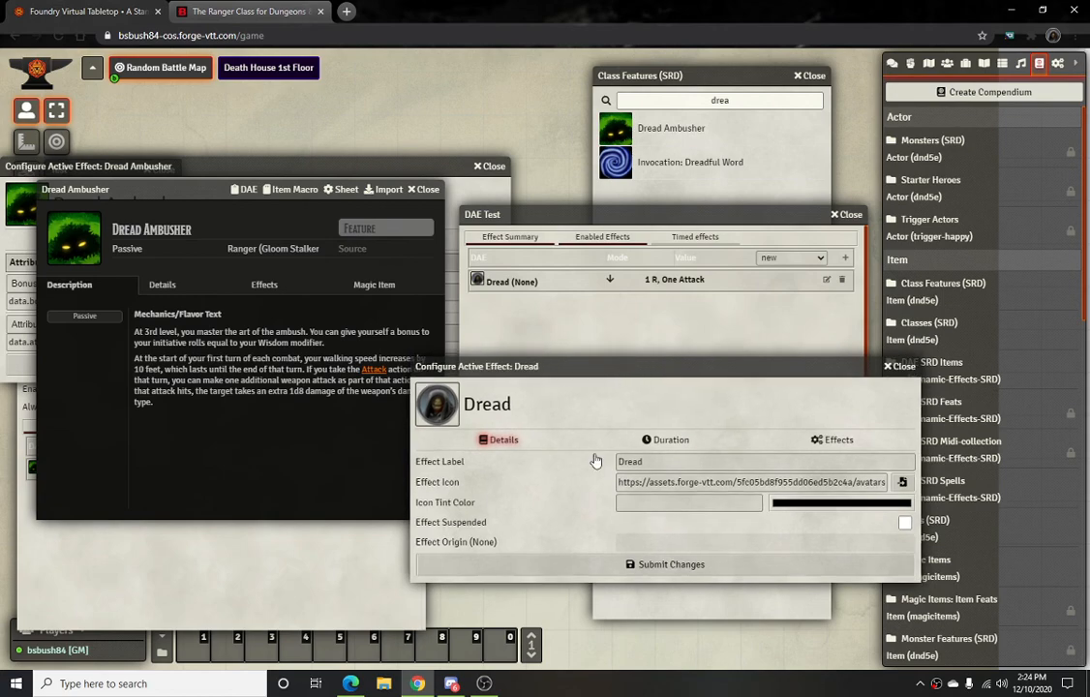
Set the Dread effect's attribute key to Bonuses All Damage Bonuses with an effect value of 1d8
click(685, 441)
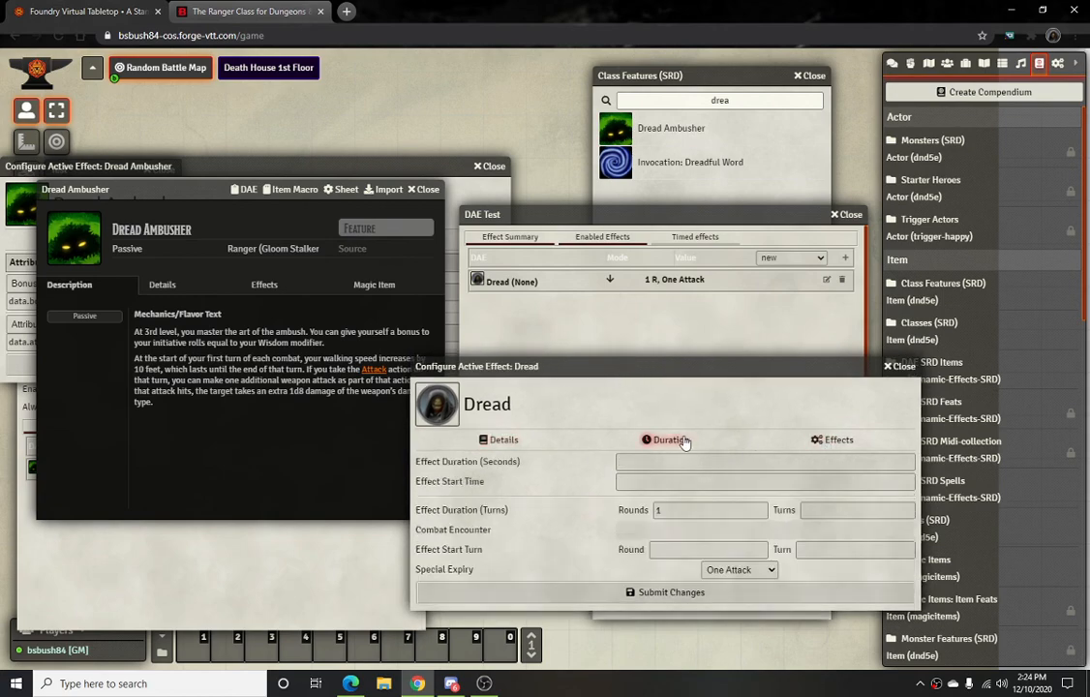
click(818, 439)
click(586, 484)
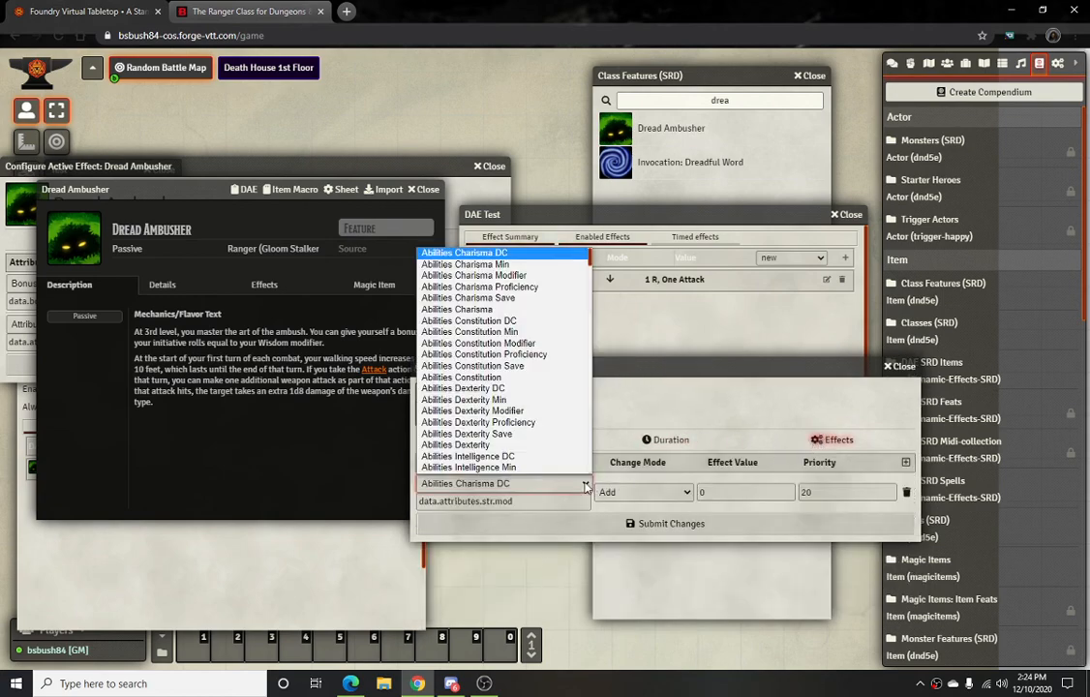
key(b)
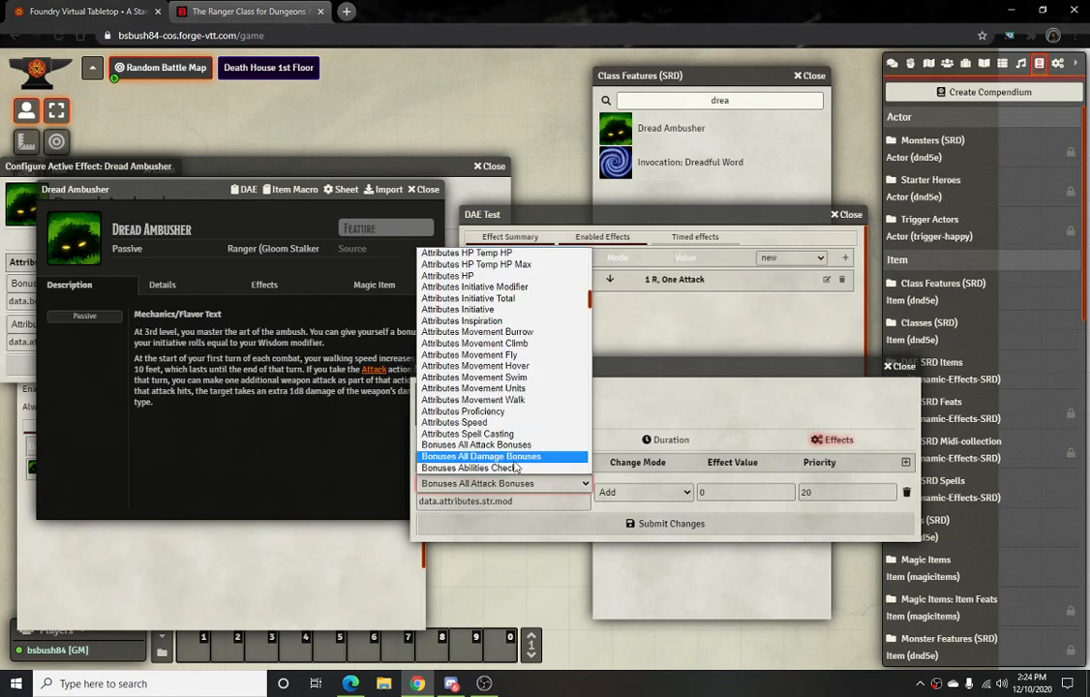
scroll(515, 467, down, 4)
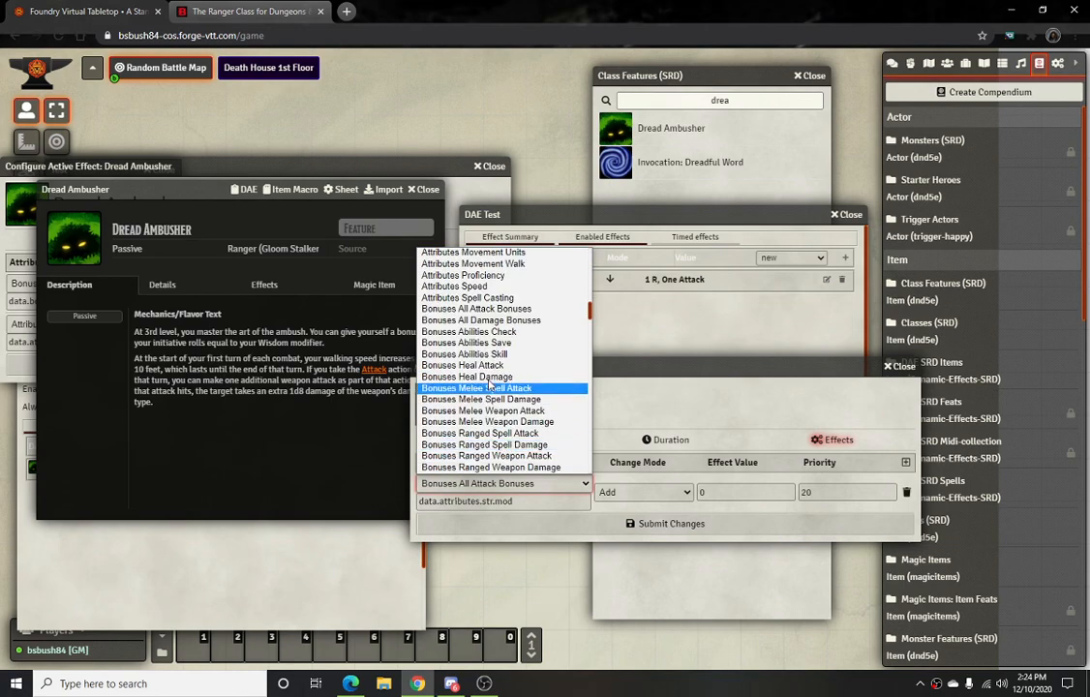
click(490, 321)
click(739, 492)
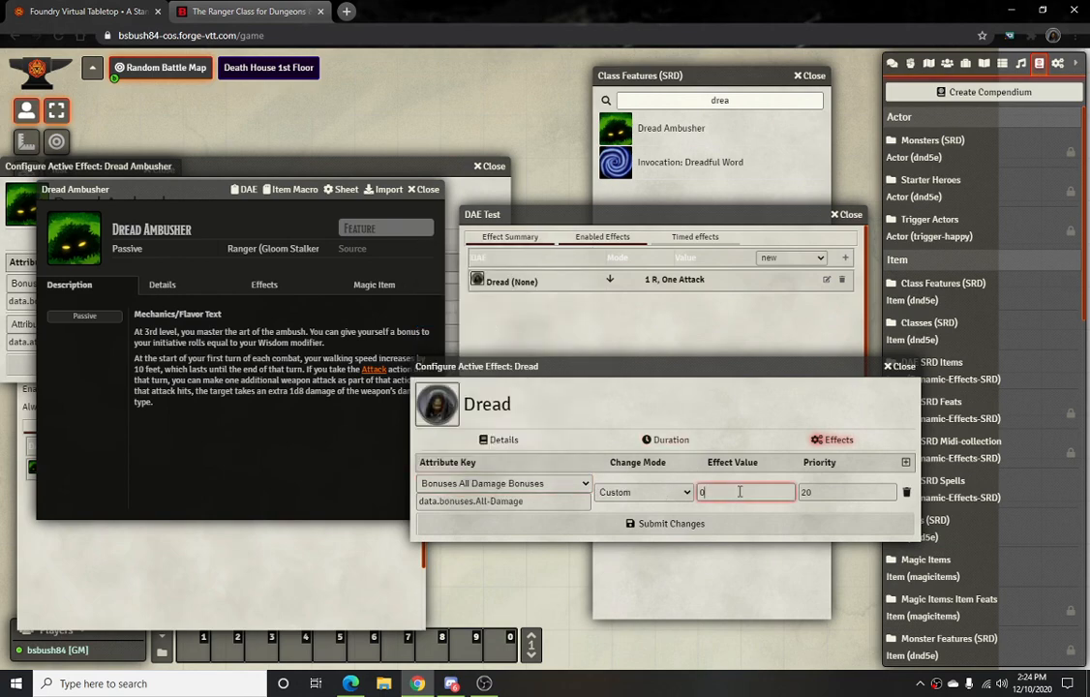
text(1d8)
click(724, 404)
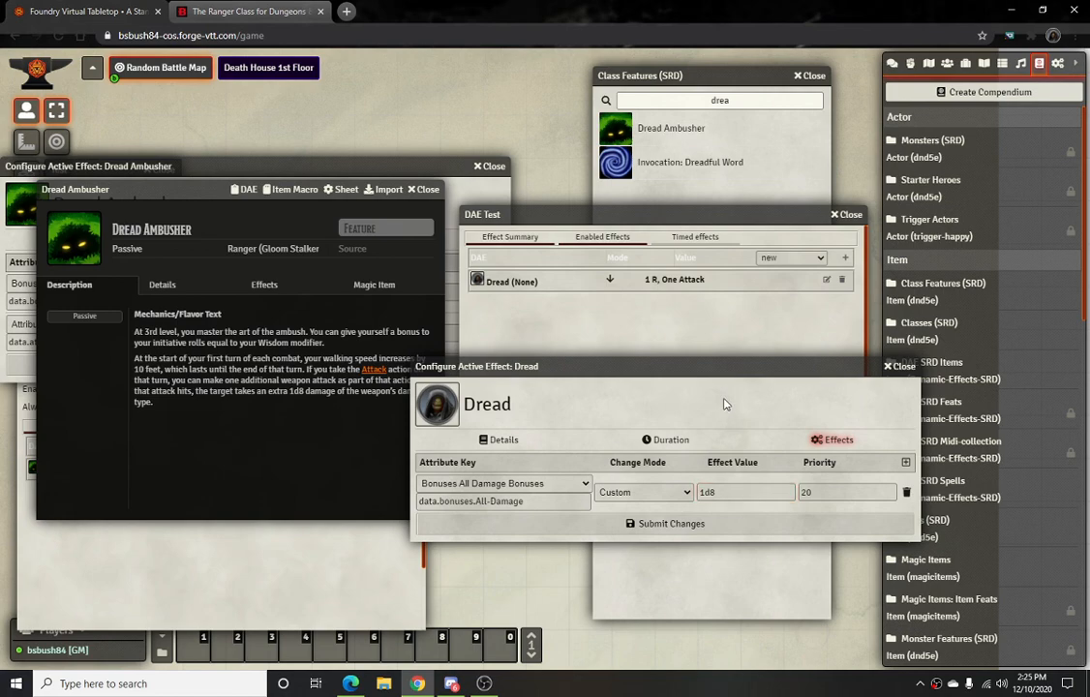
Save the Dread effect, then add an Attributes Movement Walk change in Add mode with a value of 10 and submit it
click(689, 525)
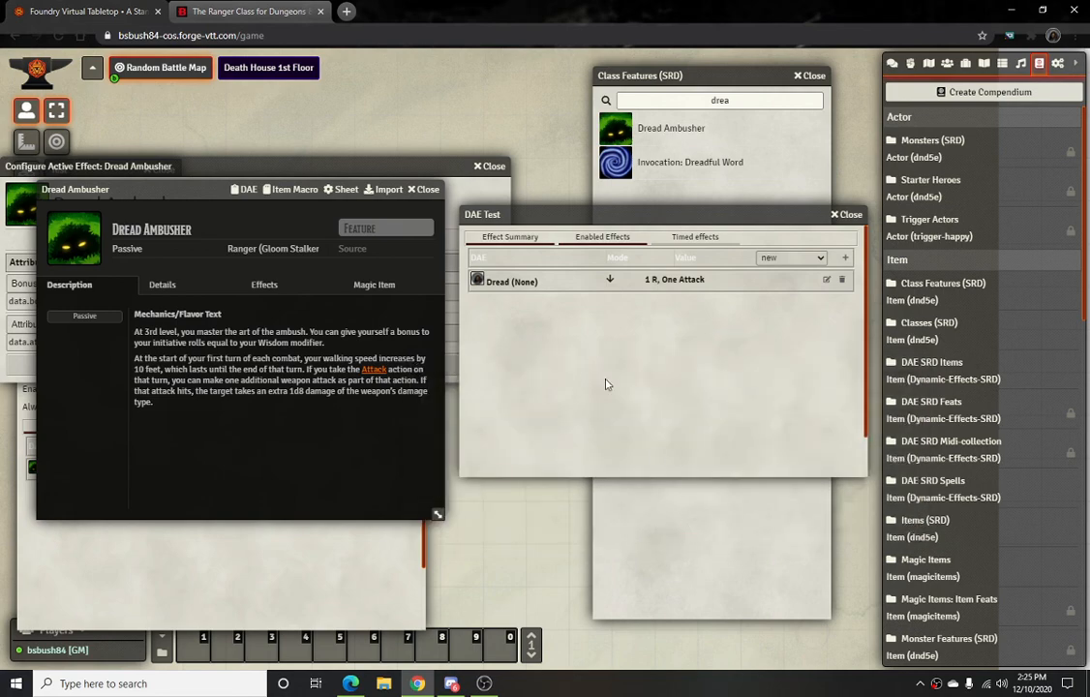
click(827, 284)
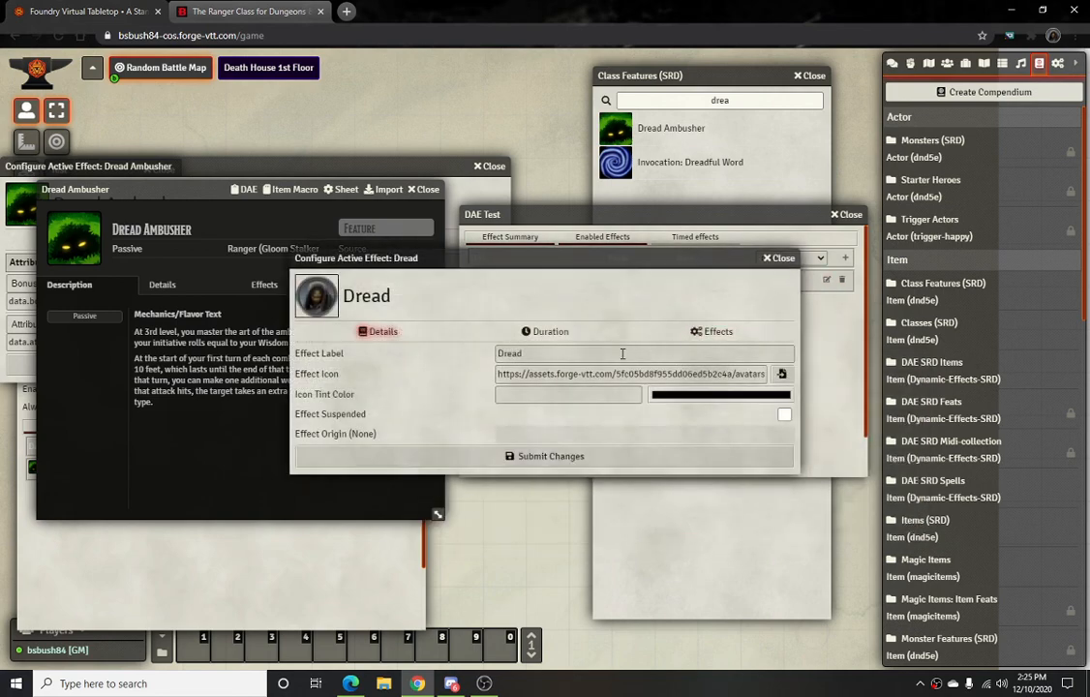
click(699, 334)
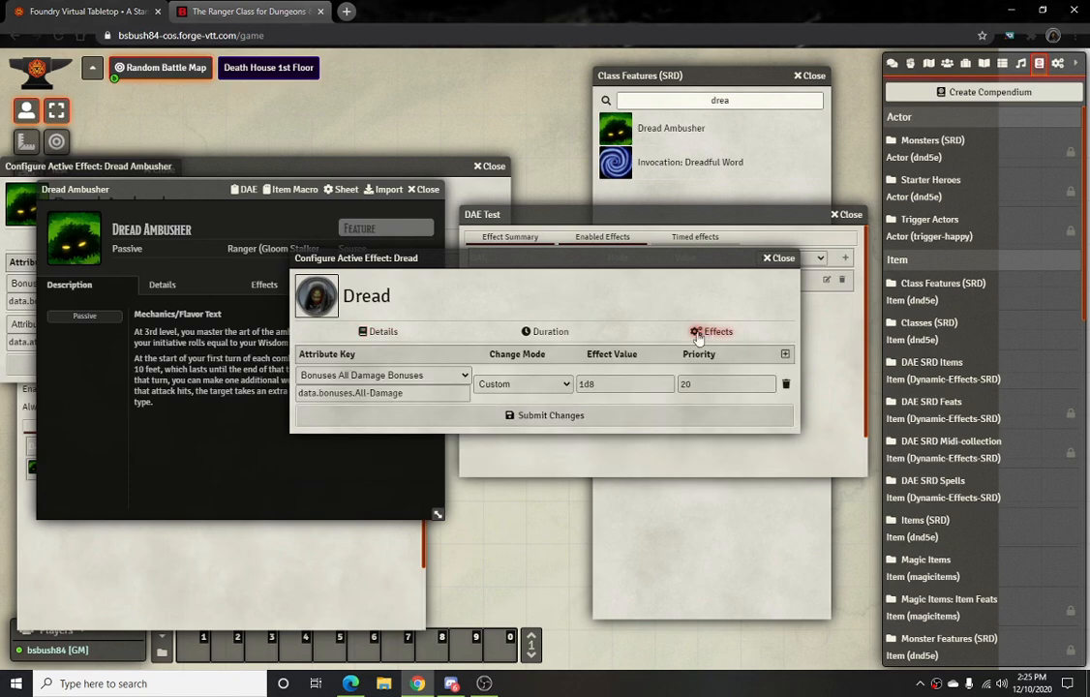
click(785, 354)
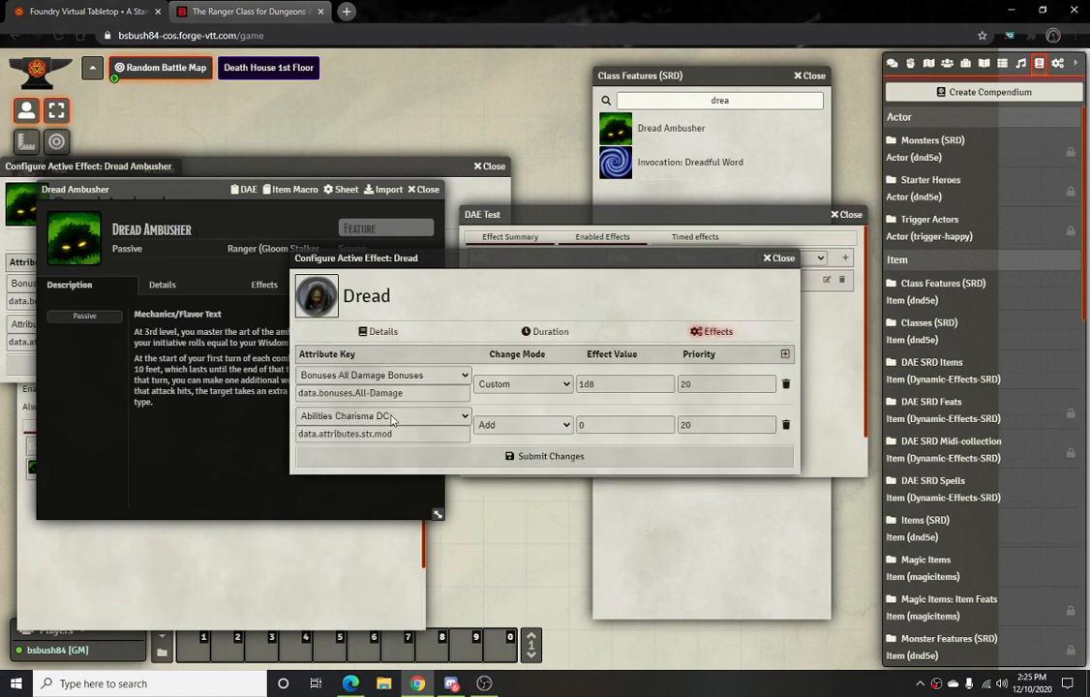
click(391, 417)
scroll(378, 494, down, 12)
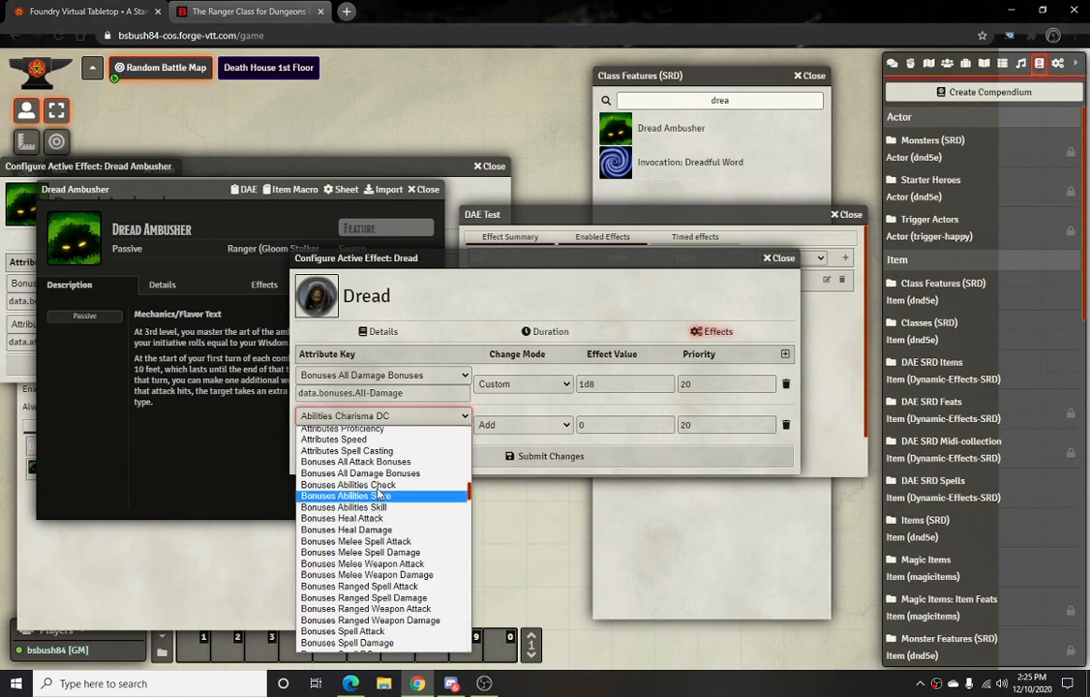
scroll(377, 493, up, 3)
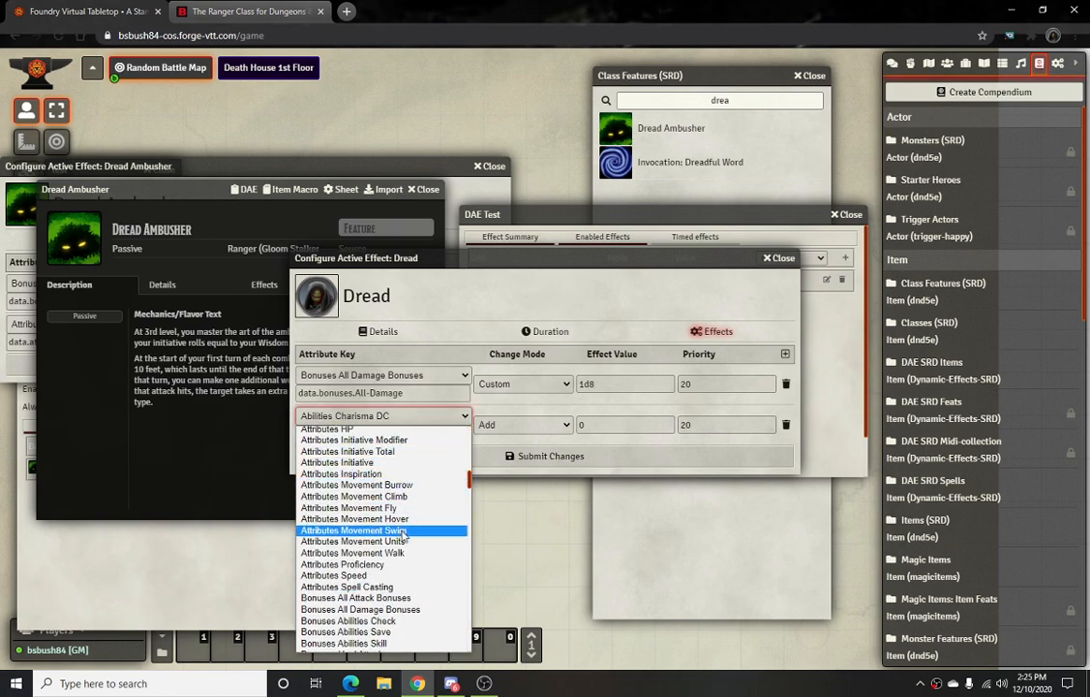
click(401, 553)
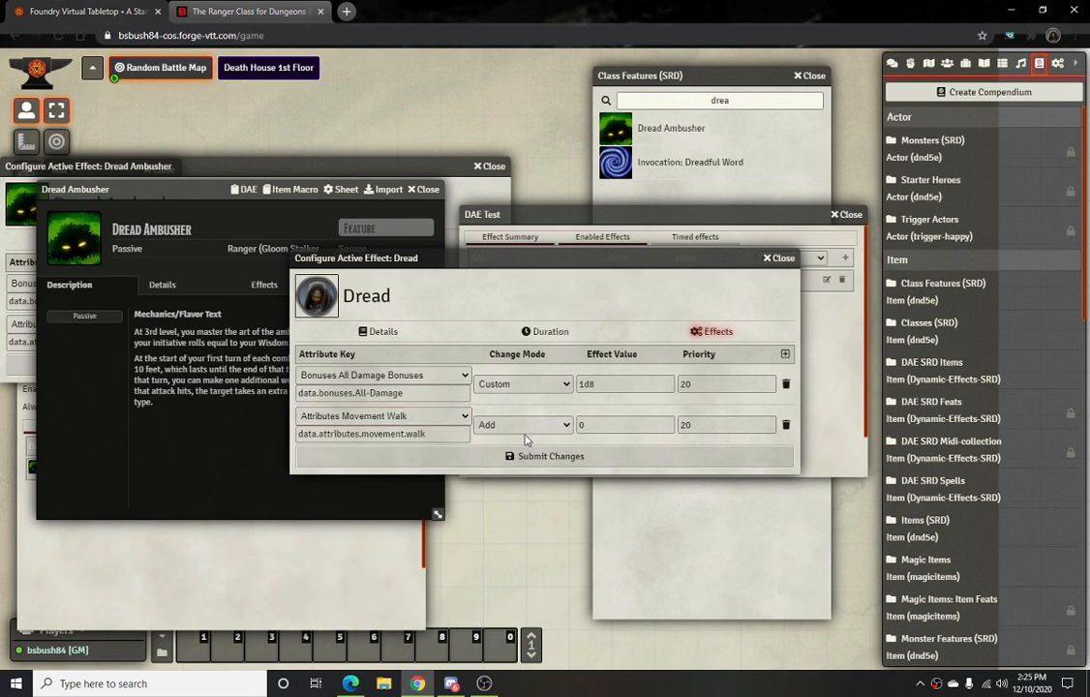
click(586, 426)
text(10)
click(600, 460)
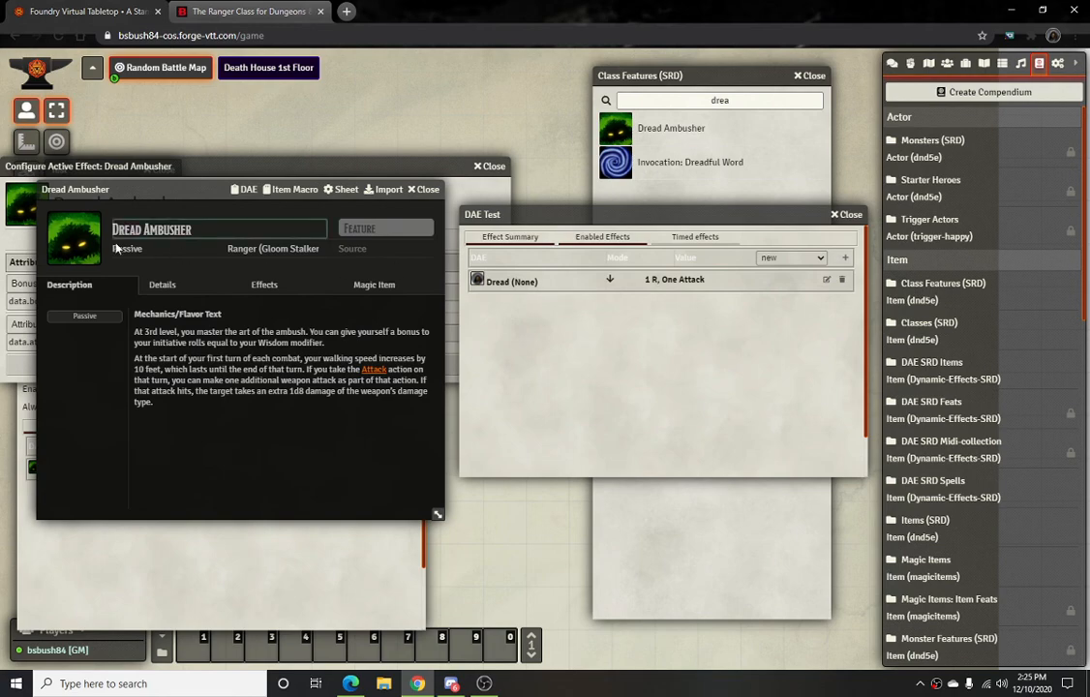
Copy the Dread Ambusher feature's image path, ending in green_18.jpg, into the Dread effect's icon and submit the change
click(64, 227)
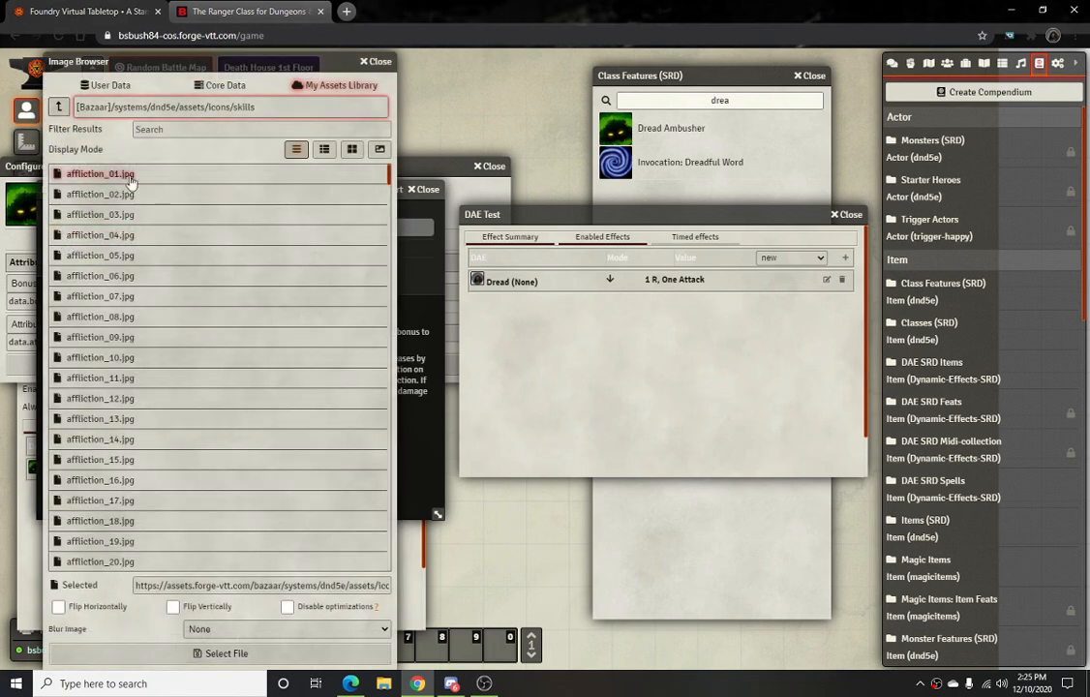
triple_click(260, 585)
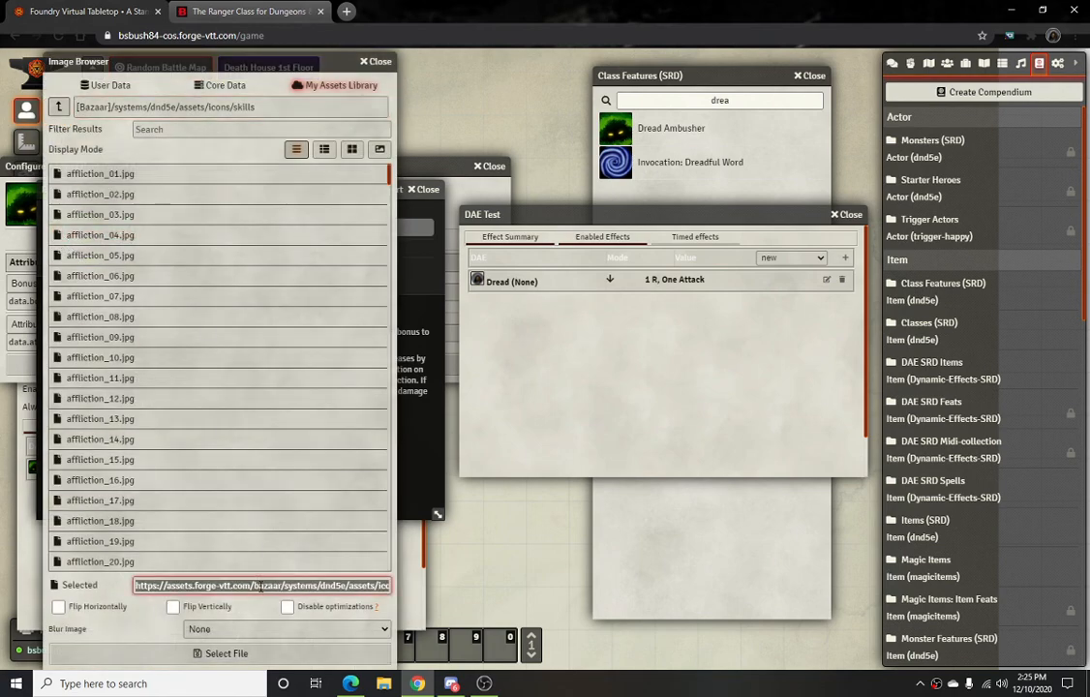
click(376, 62)
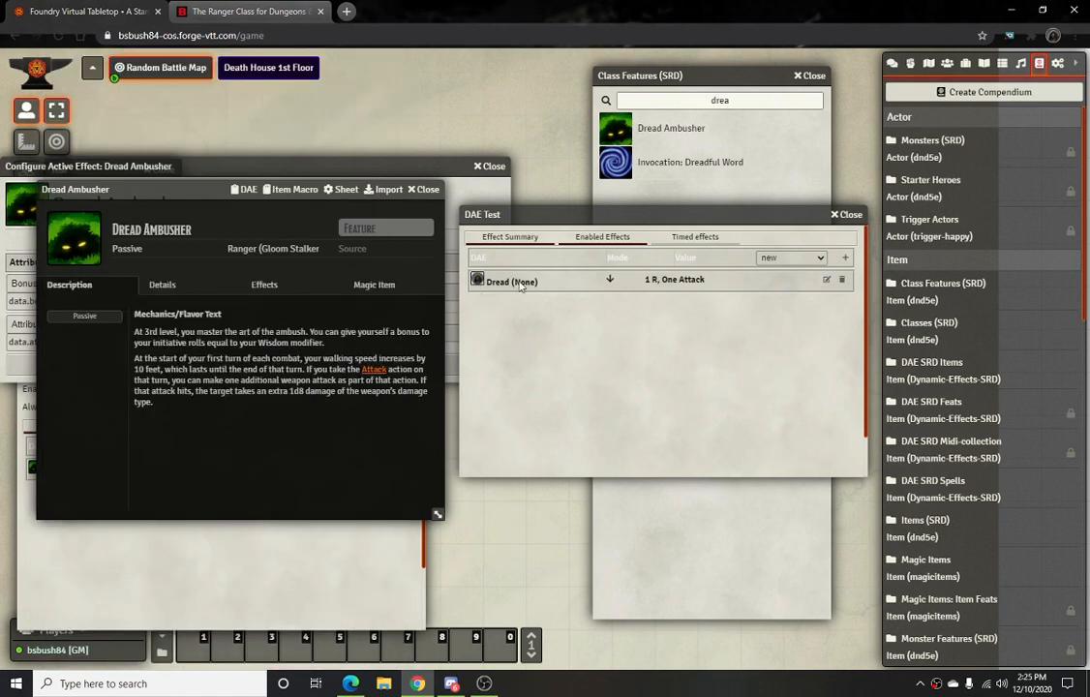
click(826, 278)
triple_click(617, 375)
key(ctrl+v)
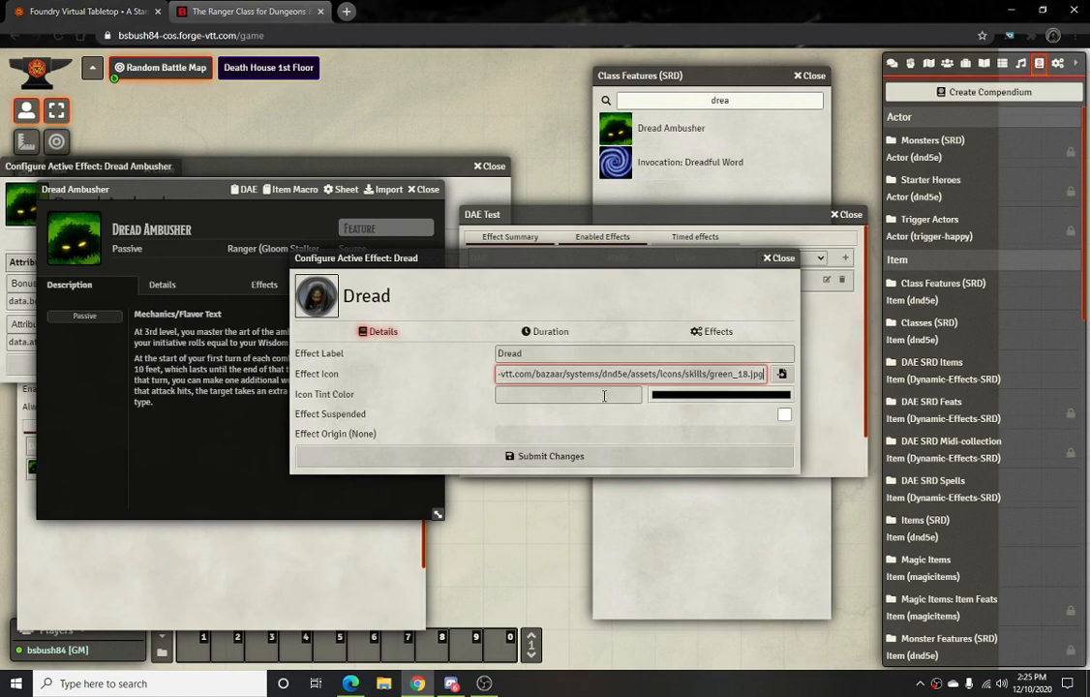
click(587, 456)
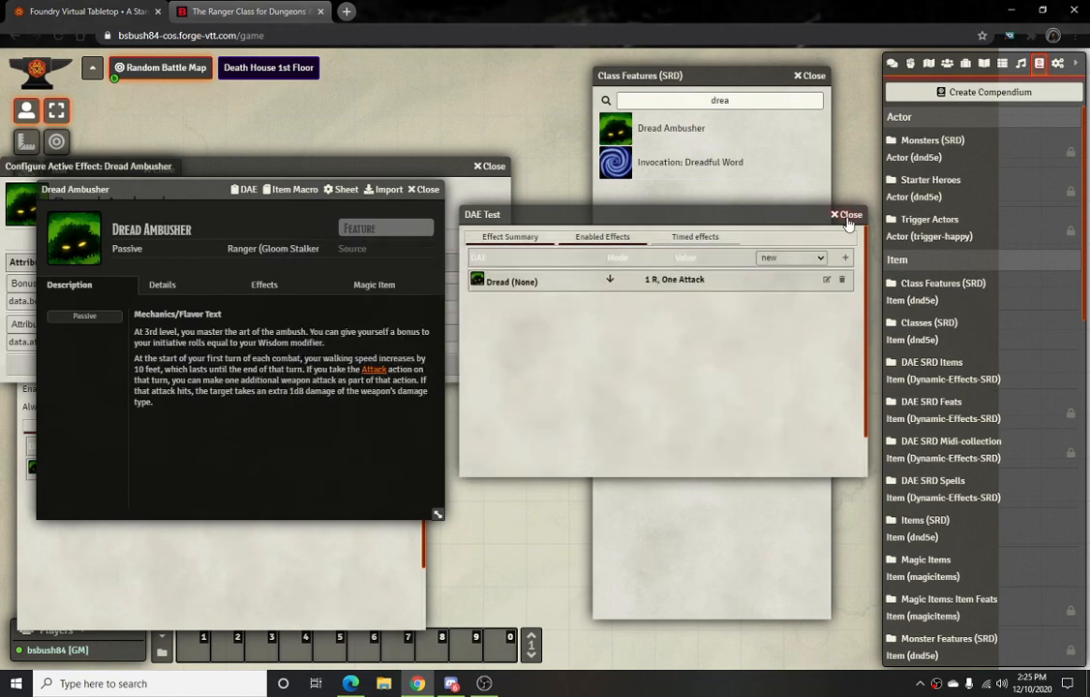
Close the DAE Test window and the Dread Ambusher feature and effect windows to clear the map
click(847, 215)
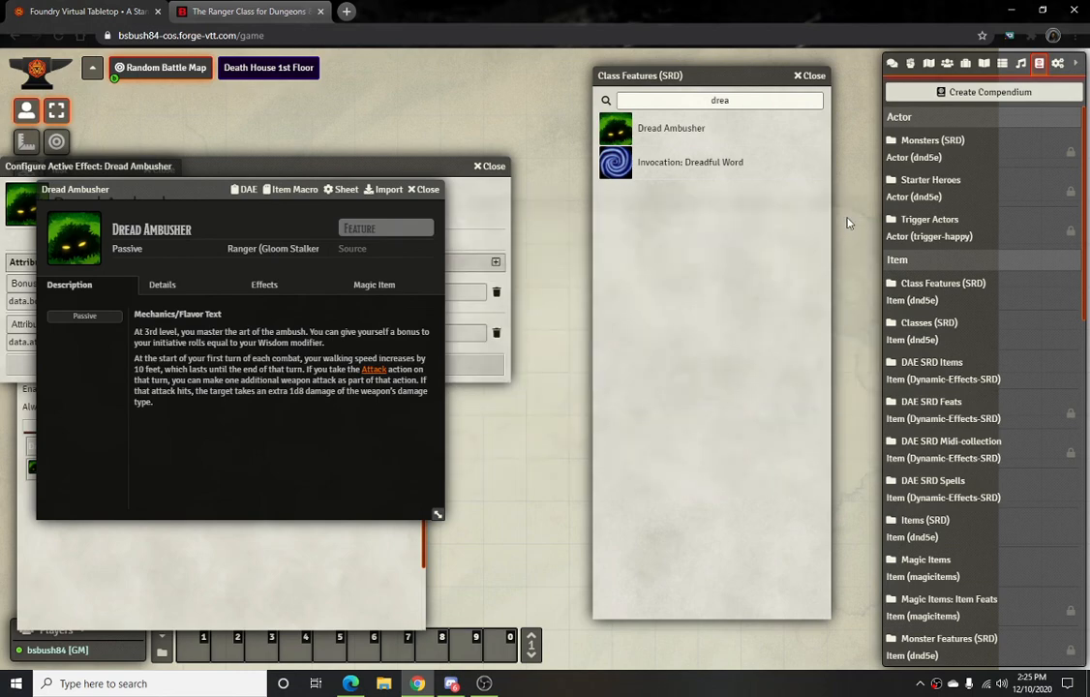
click(433, 192)
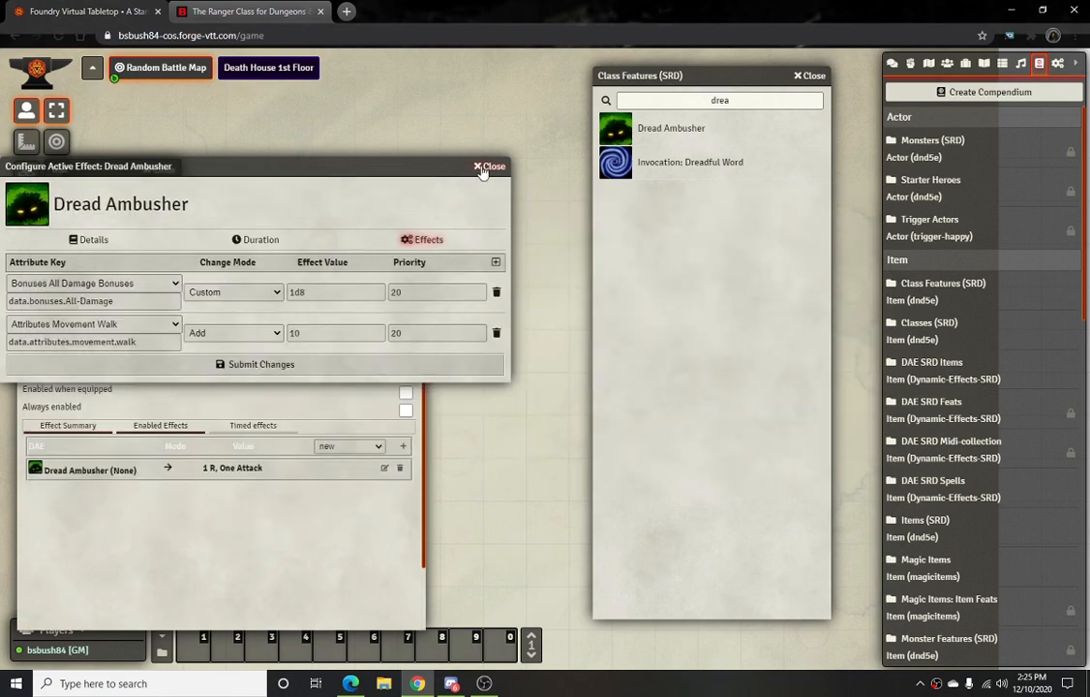
click(483, 168)
click(405, 368)
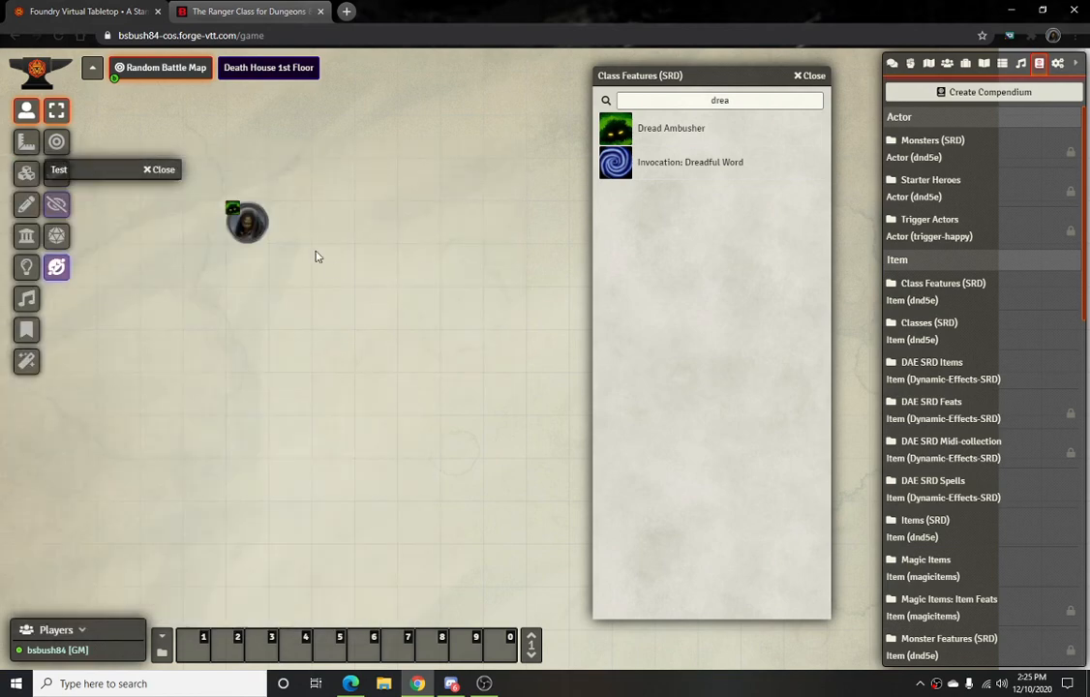
Check the Dread effect and walking speed on the Test character's sheet, then close the sheet
click(261, 229)
double_click(263, 229)
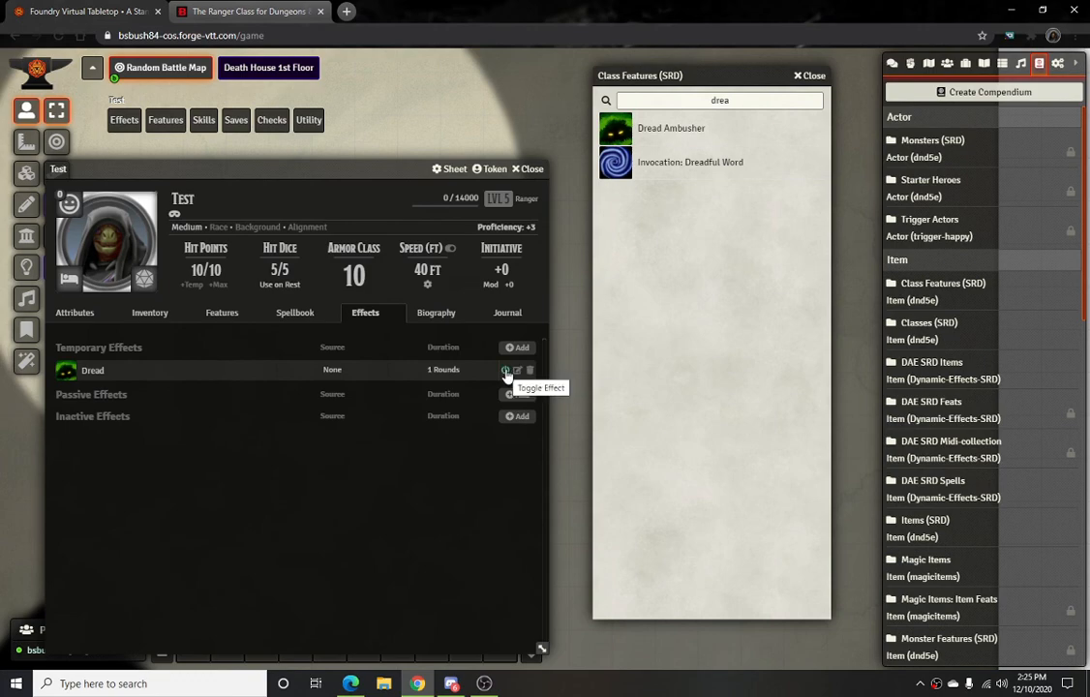
drag(346, 177, 422, 194)
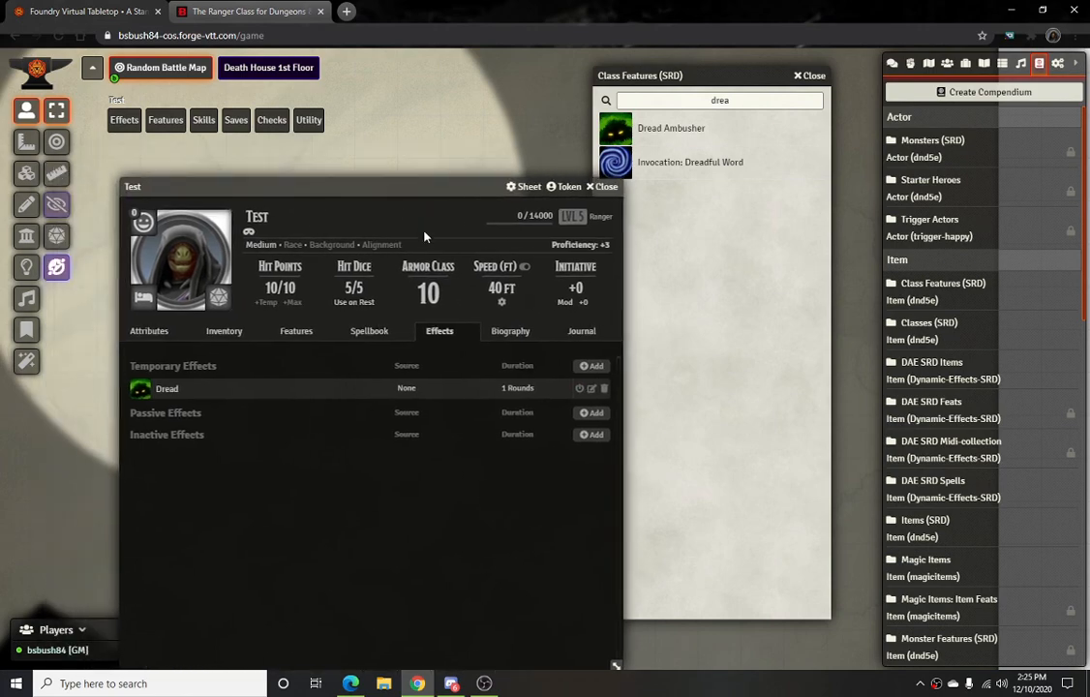
click(607, 187)
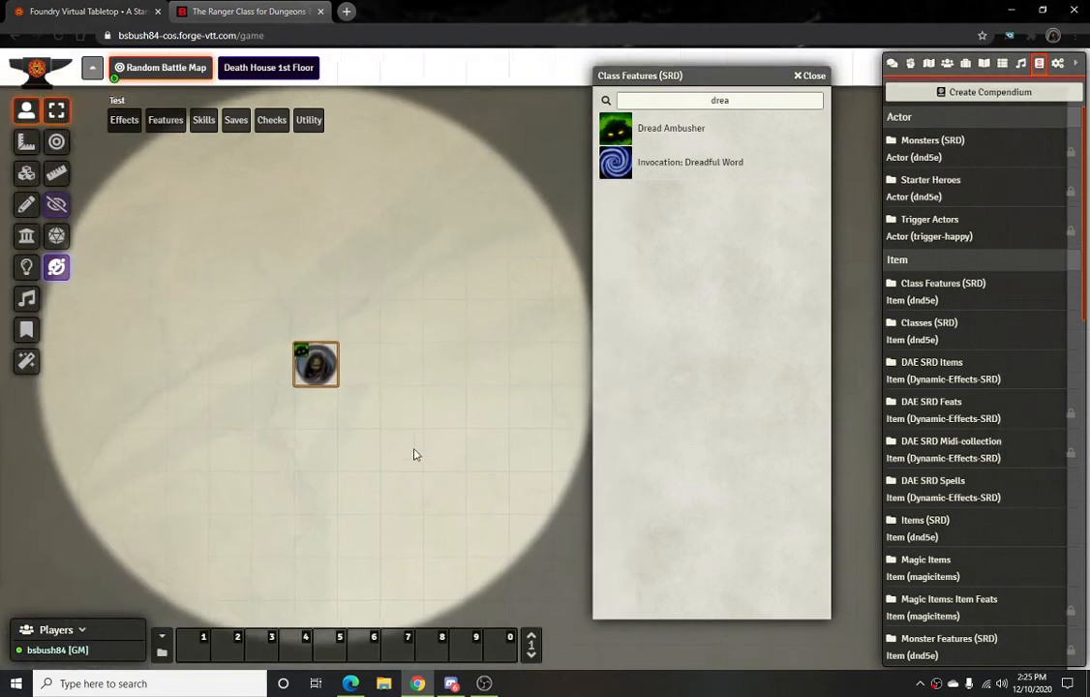
Place an Ereldra token on the map and move the Test token directly below it
click(947, 64)
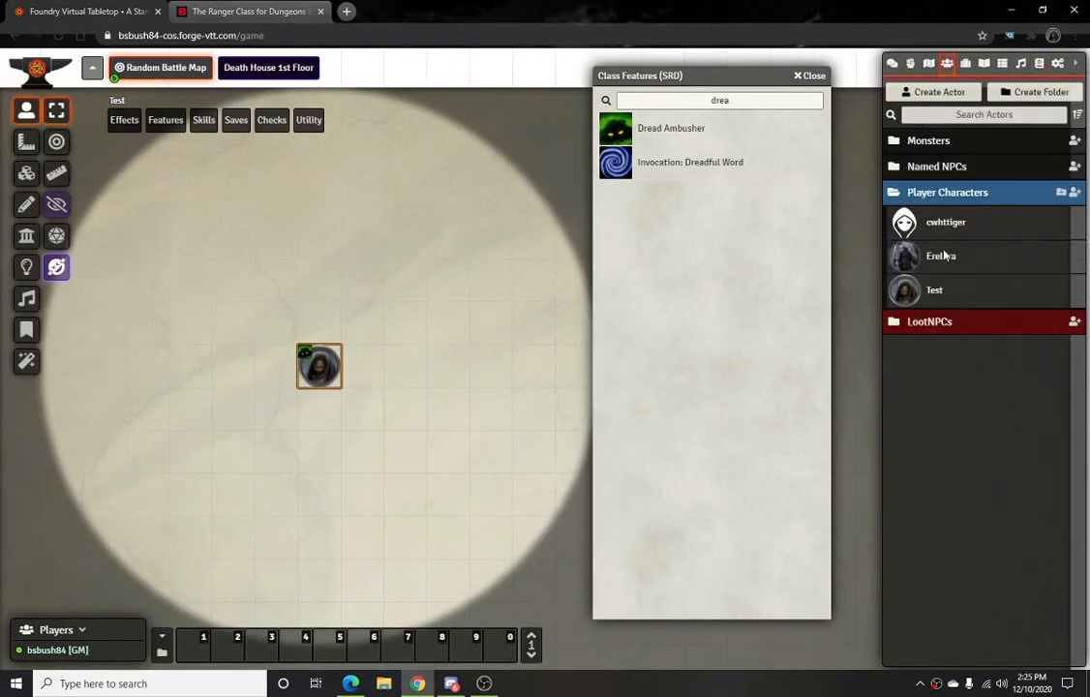
drag(945, 254, 319, 281)
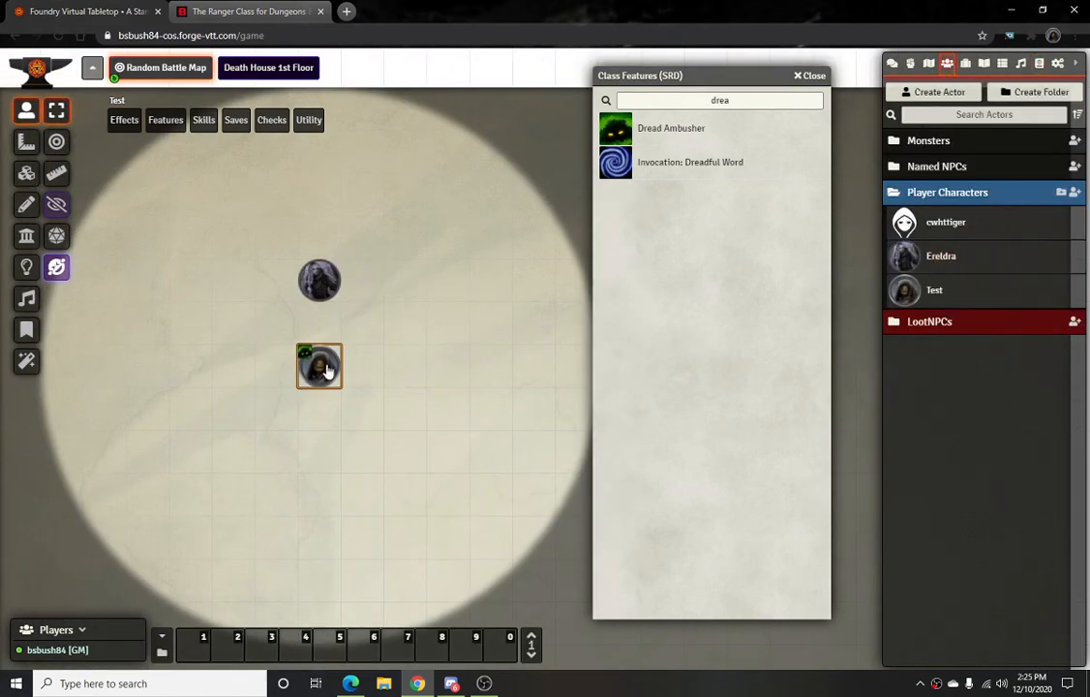
drag(327, 370, 327, 327)
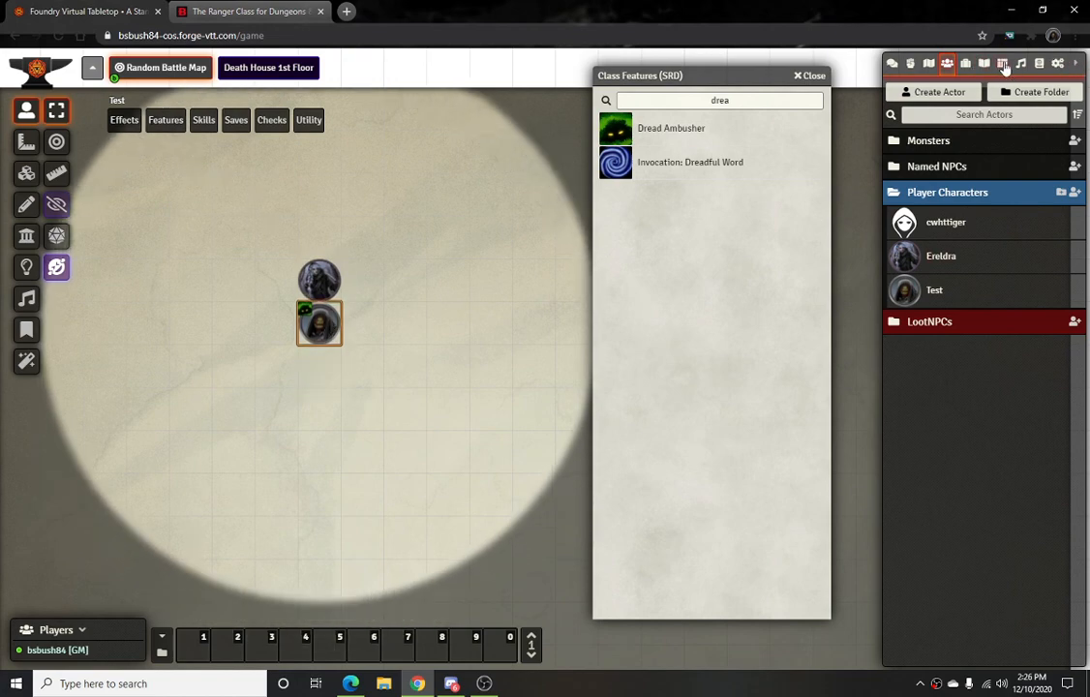
Search the Items (SRD) compendium for "sho" and add the plain Shortsword to the Test character's inventory
click(1038, 63)
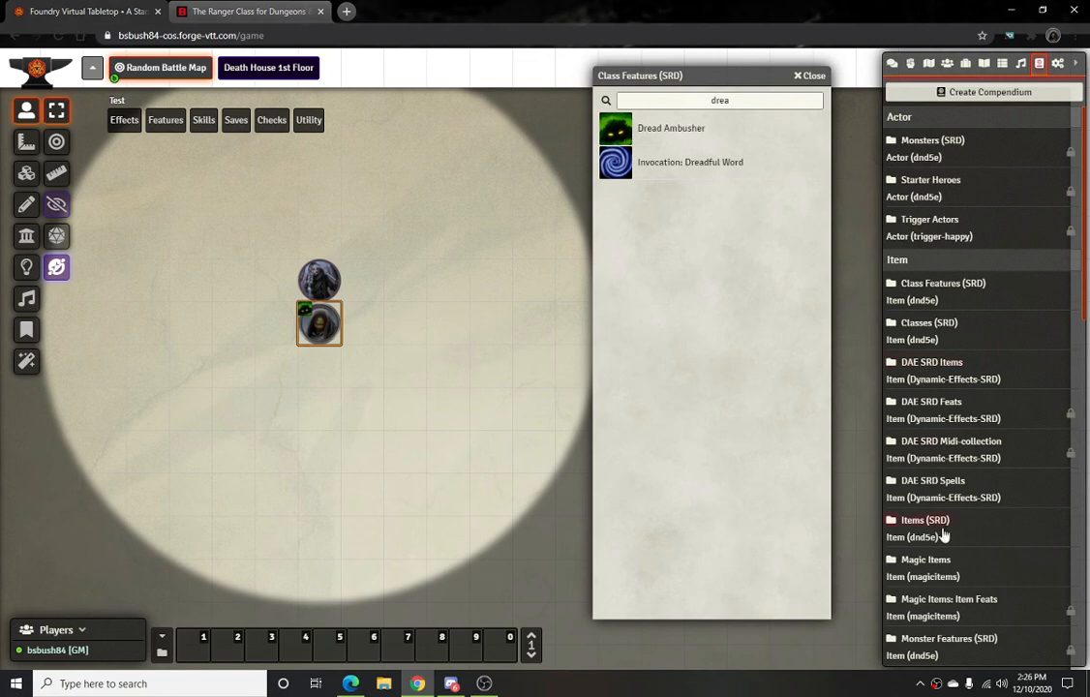
click(921, 523)
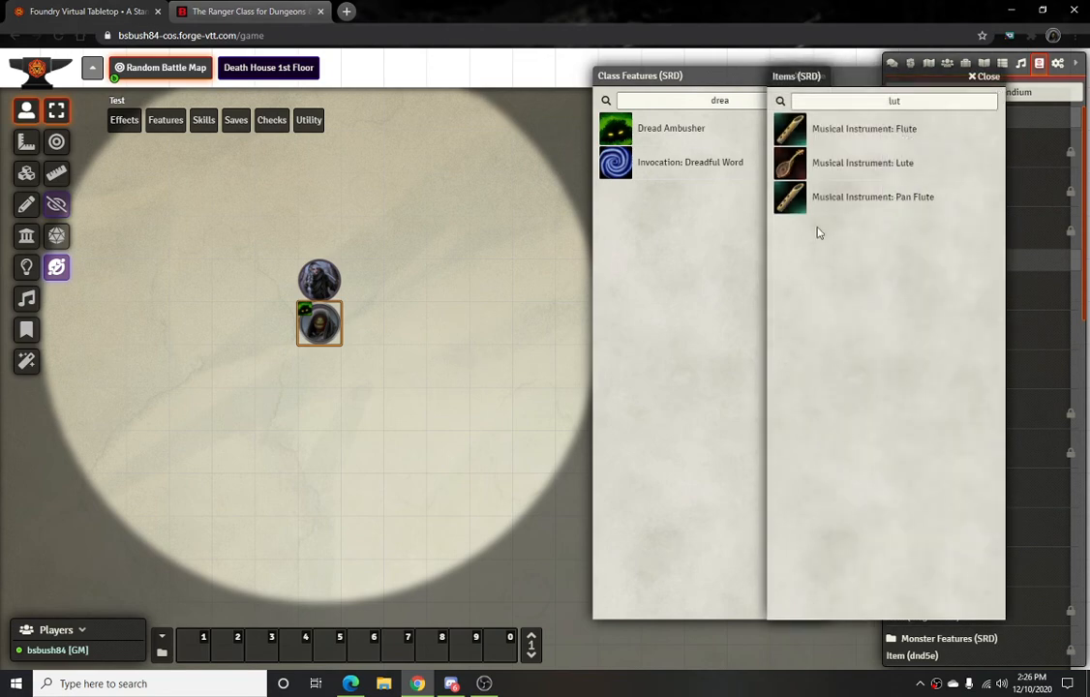
double_click(856, 103)
text(sho)
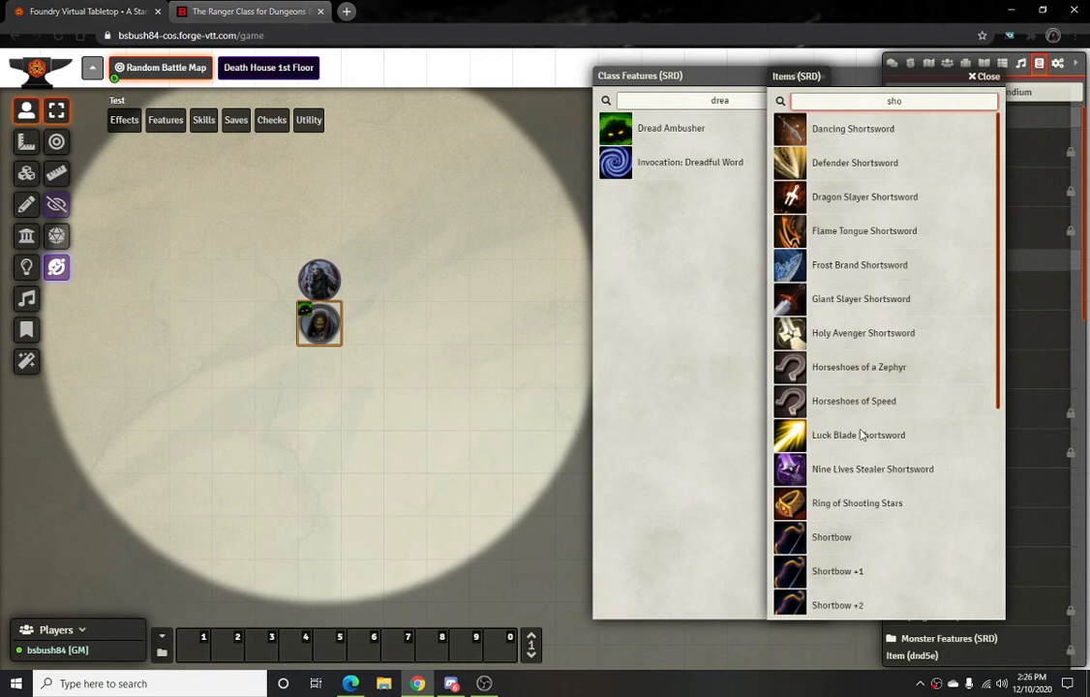
scroll(858, 484, down, 3)
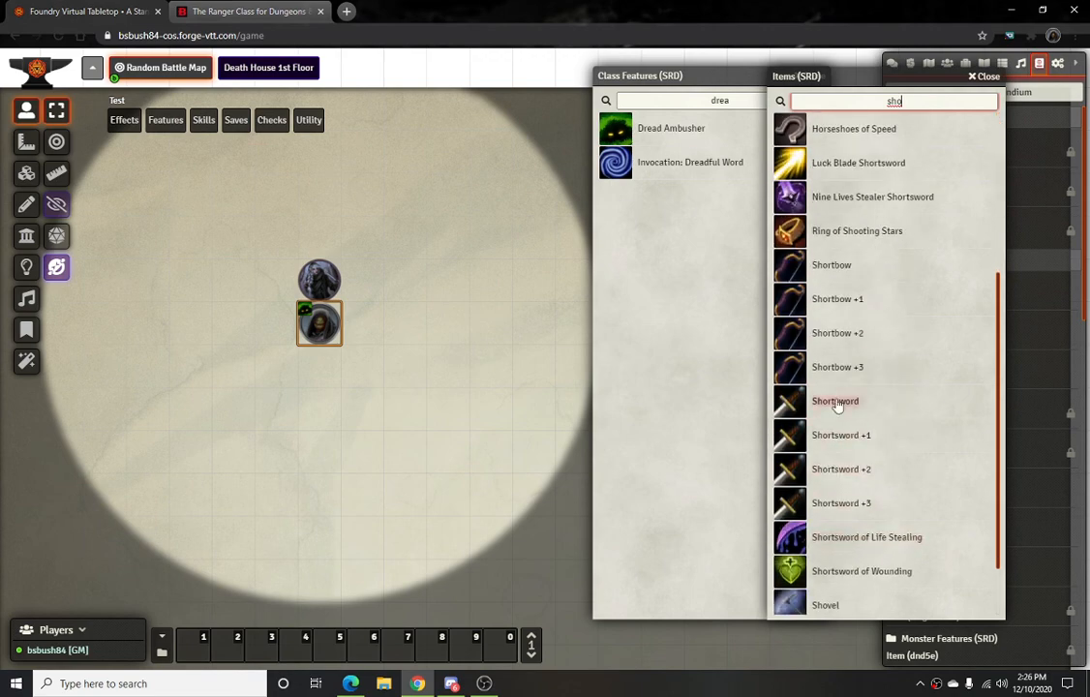
click(839, 408)
click(743, 201)
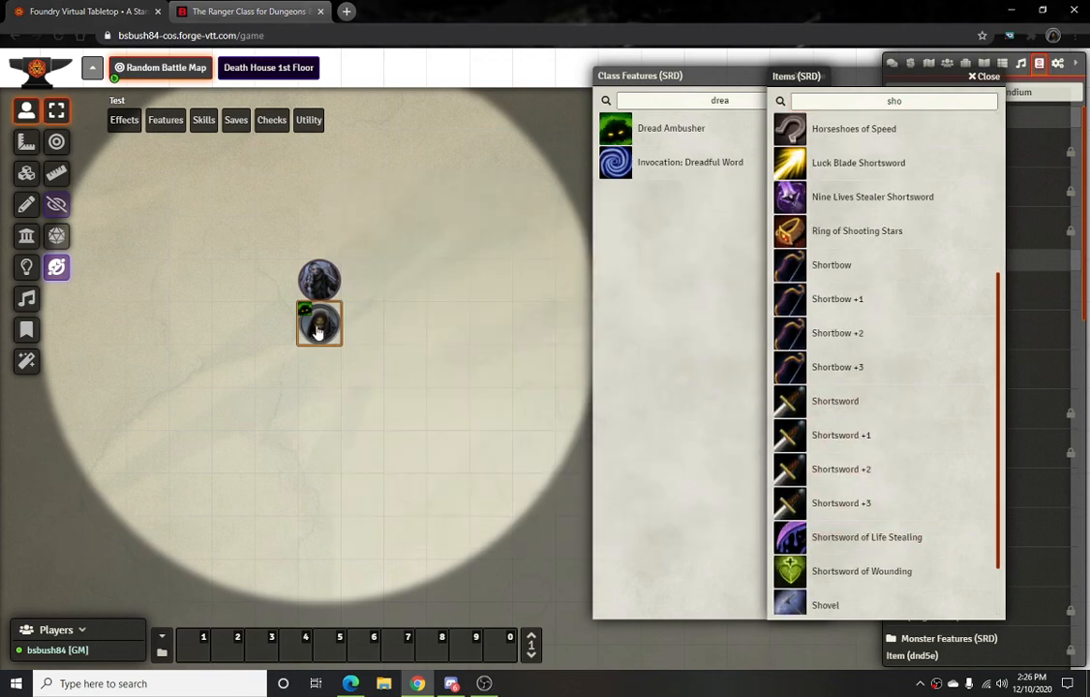
double_click(319, 324)
click(229, 331)
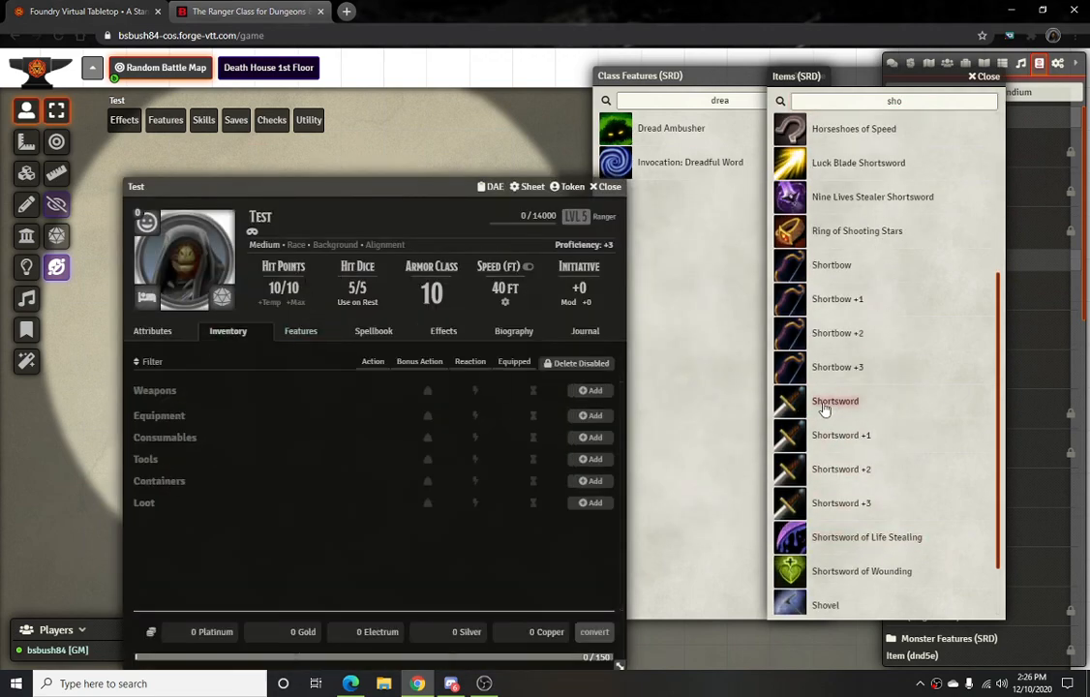
drag(827, 412, 221, 437)
click(606, 188)
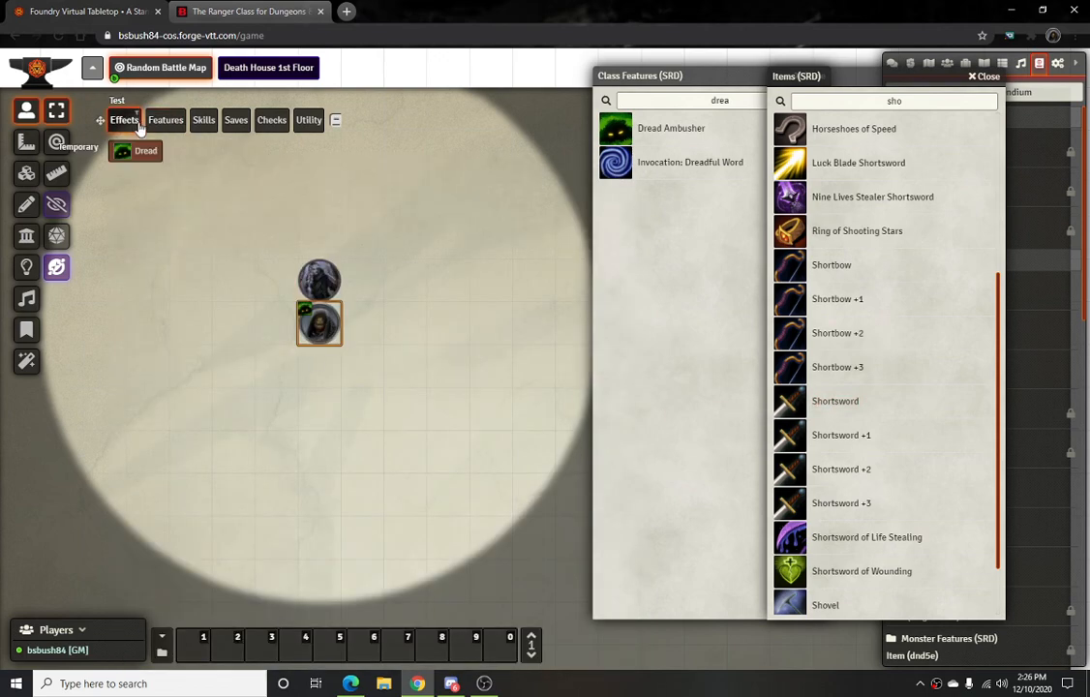
Equip the Shortsword in the Test character's inventory and close the character sheet
click(391, 403)
click(320, 322)
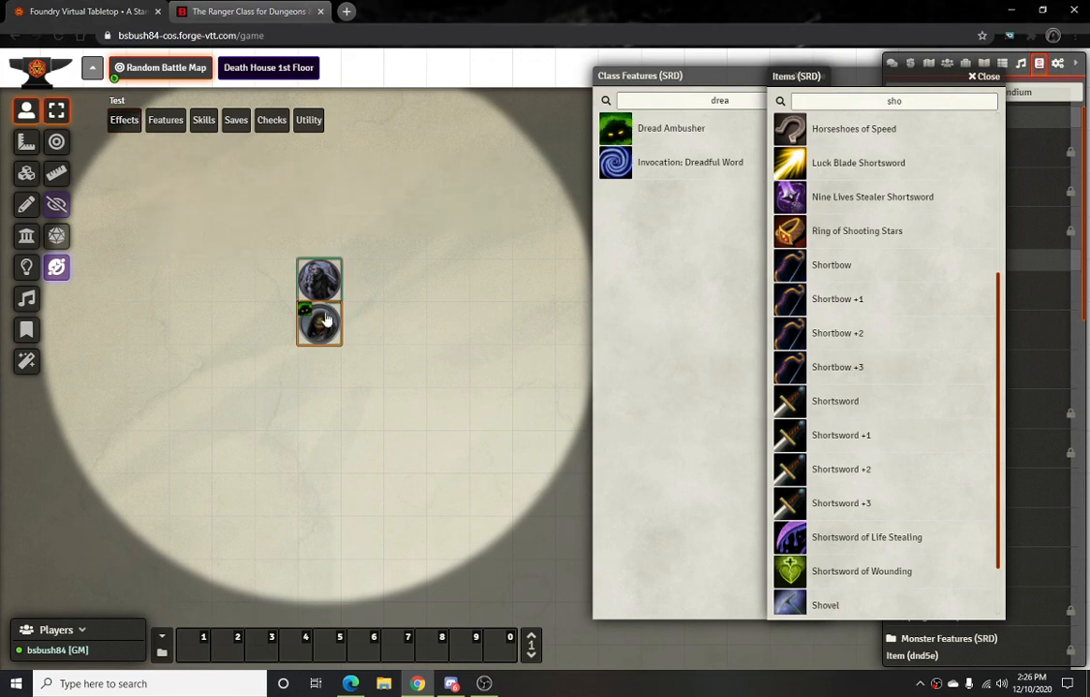
double_click(321, 332)
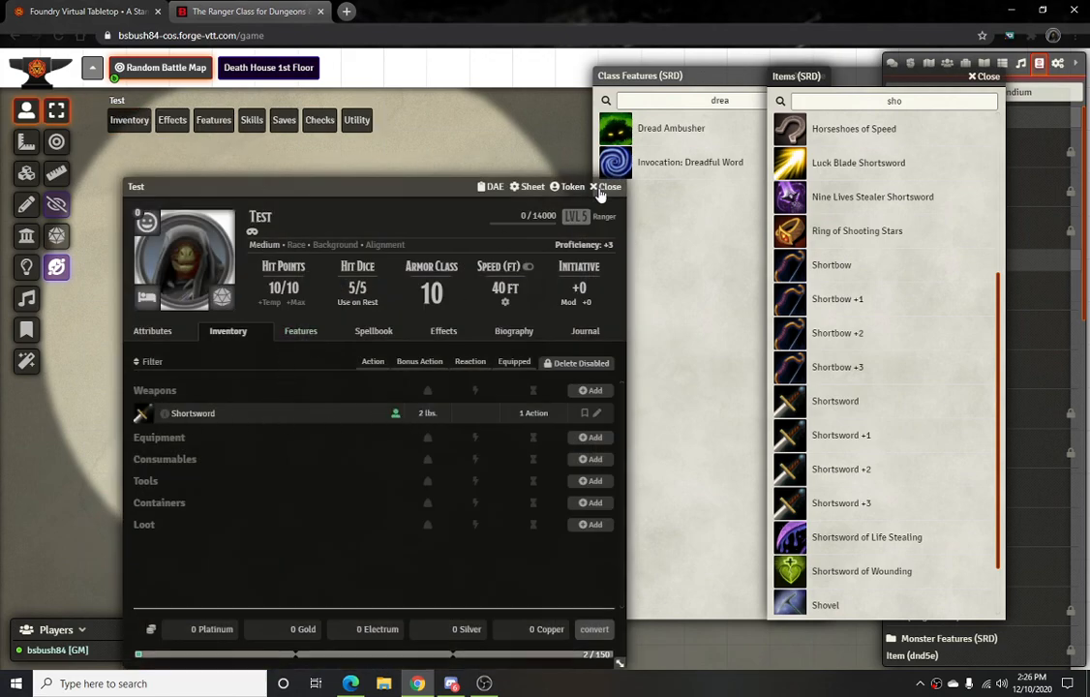
key(Escape)
Target the Ereldra token, attack it with the Test token's Shortsword, and close the Items compendium to view the roll in the chat log
key(t)
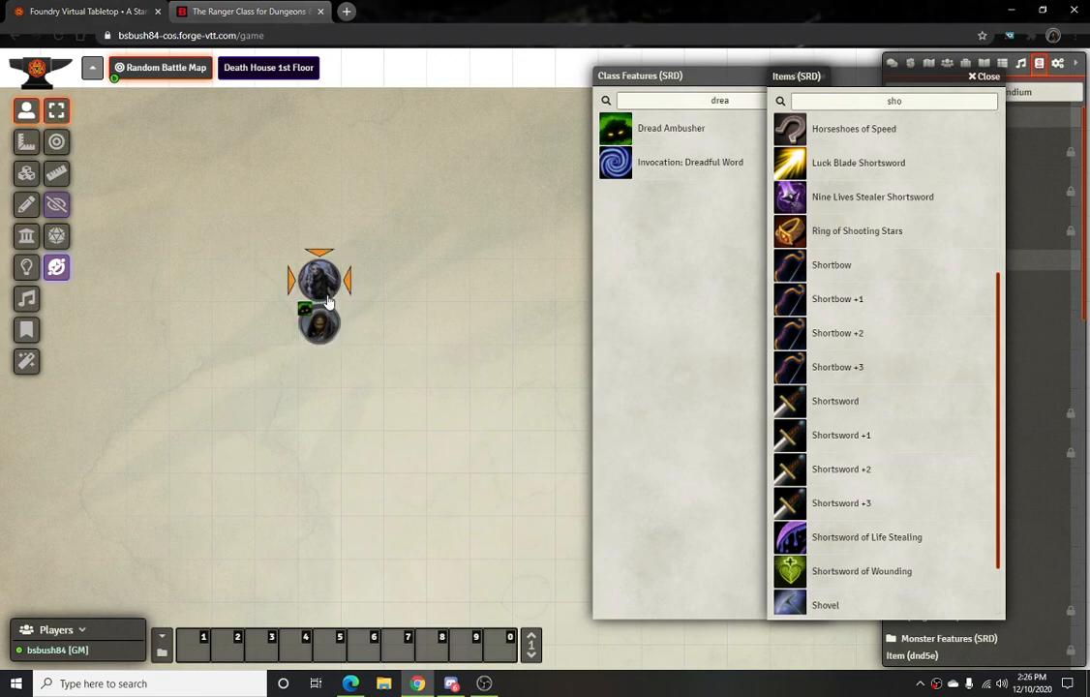
click(319, 281)
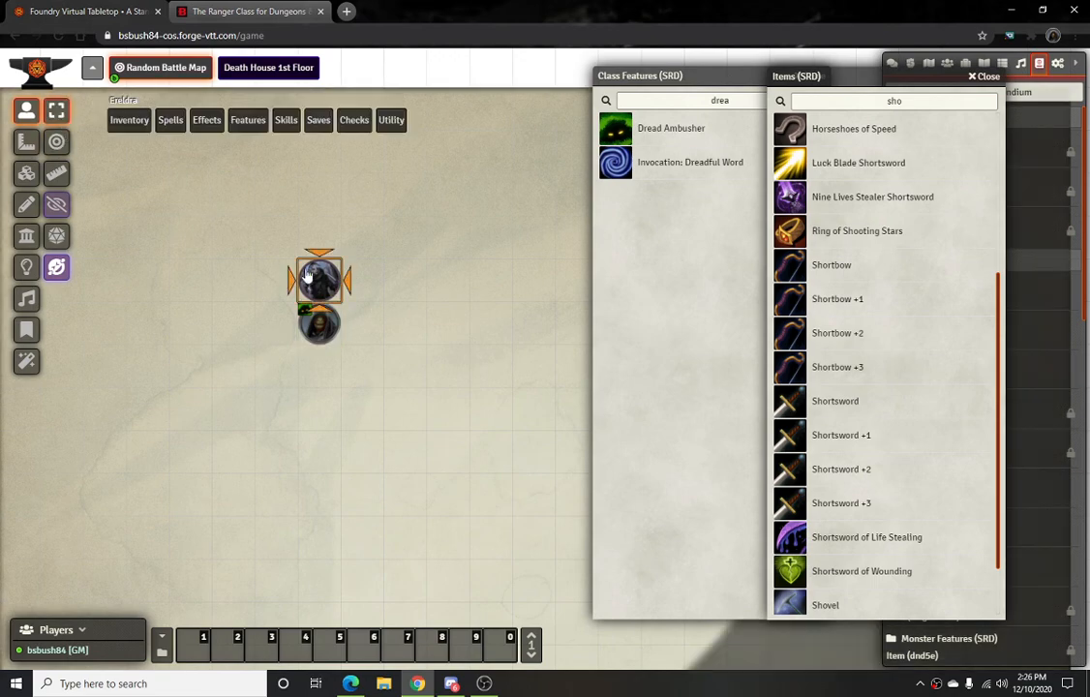
click(319, 326)
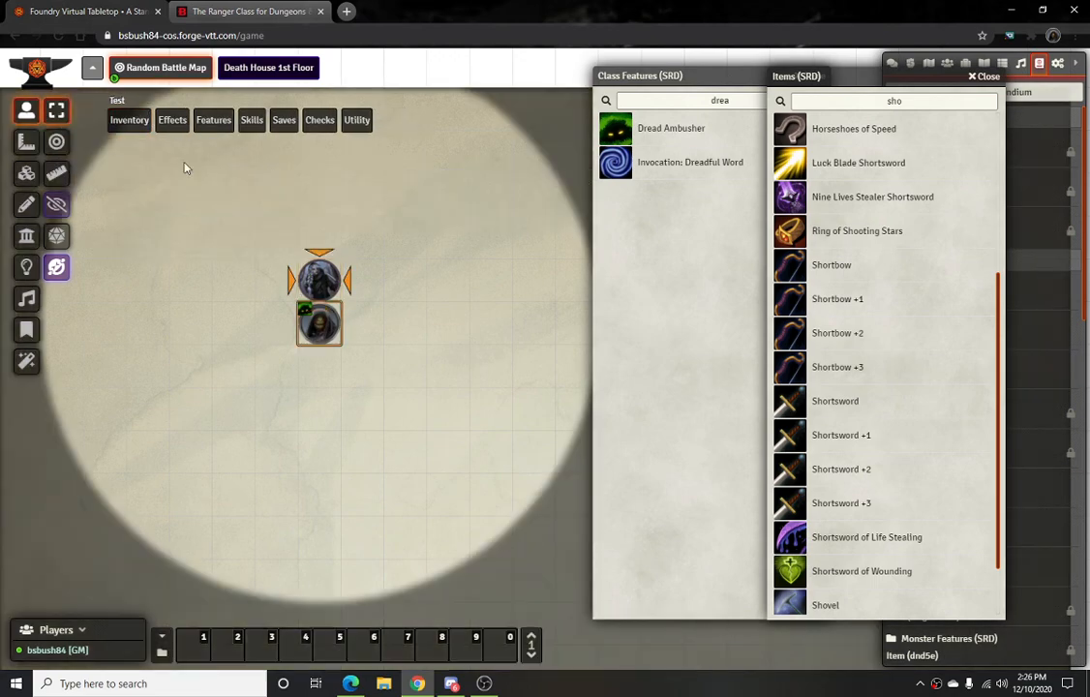
click(143, 156)
click(983, 76)
click(891, 63)
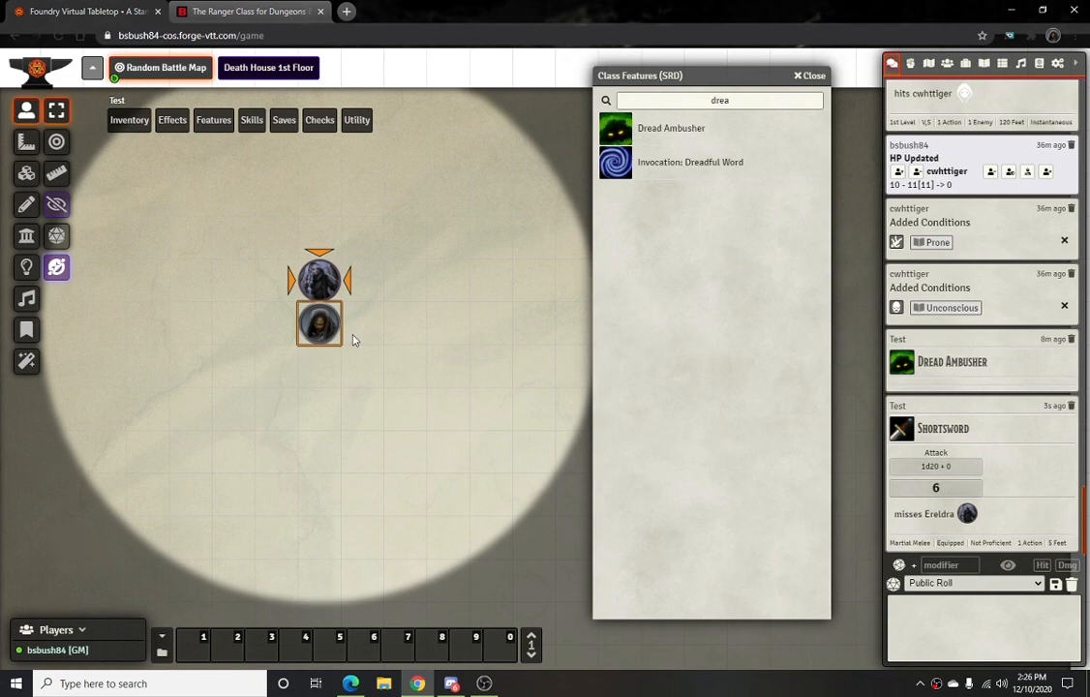
Open the Test character's sheet and look through its effects, spellbook, features and the DAE window
double_click(319, 324)
click(457, 331)
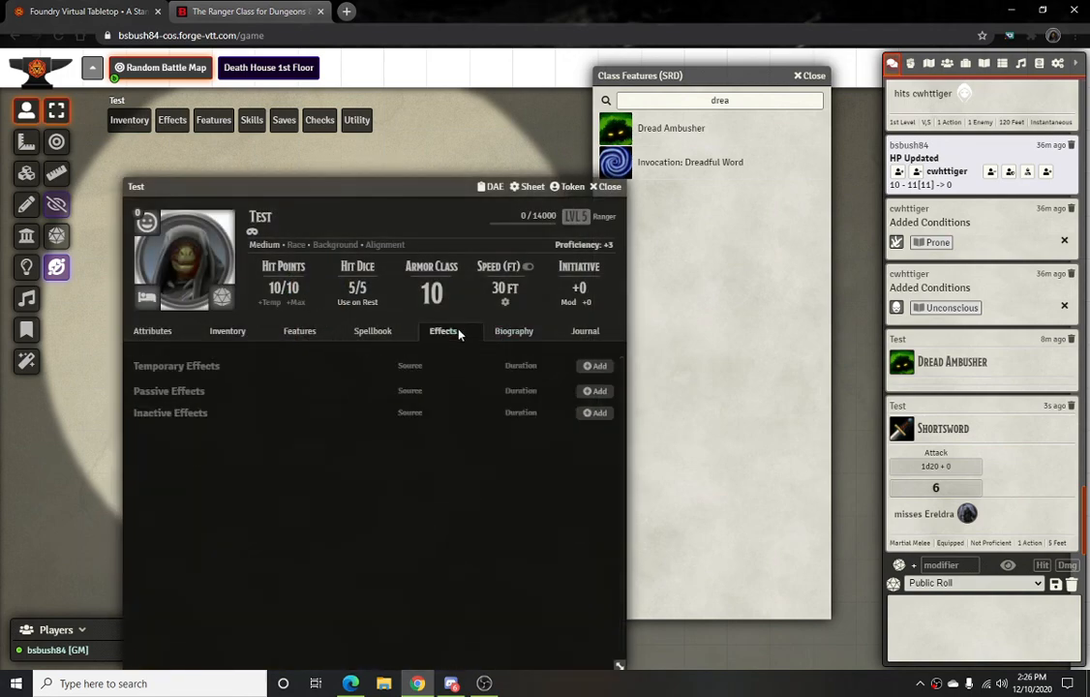
click(374, 331)
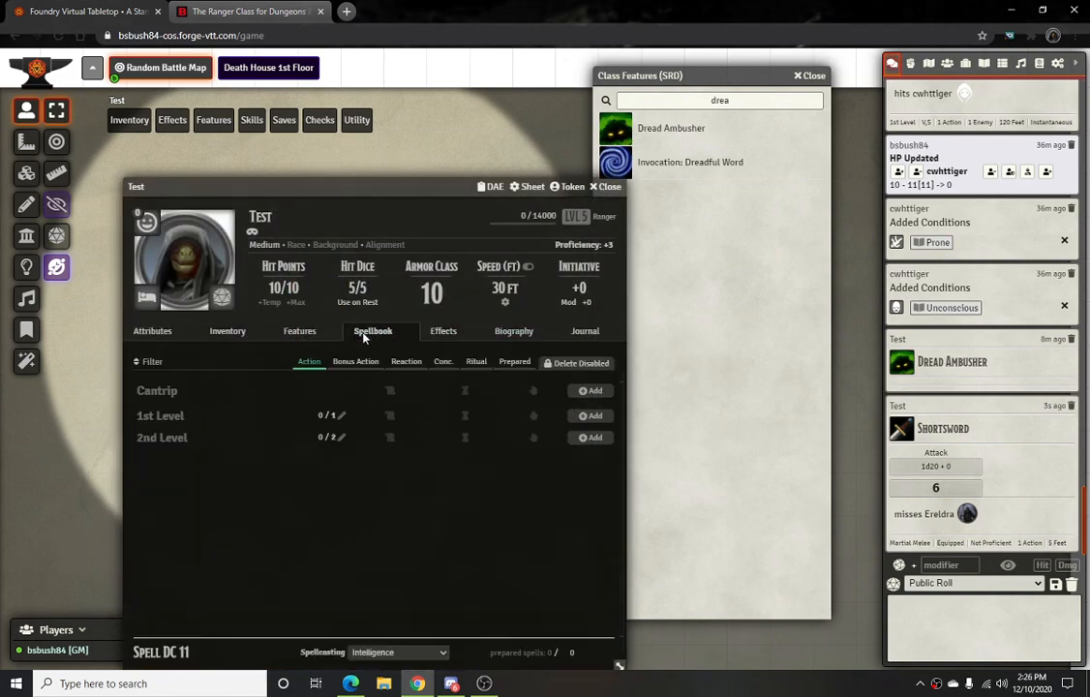
click(298, 334)
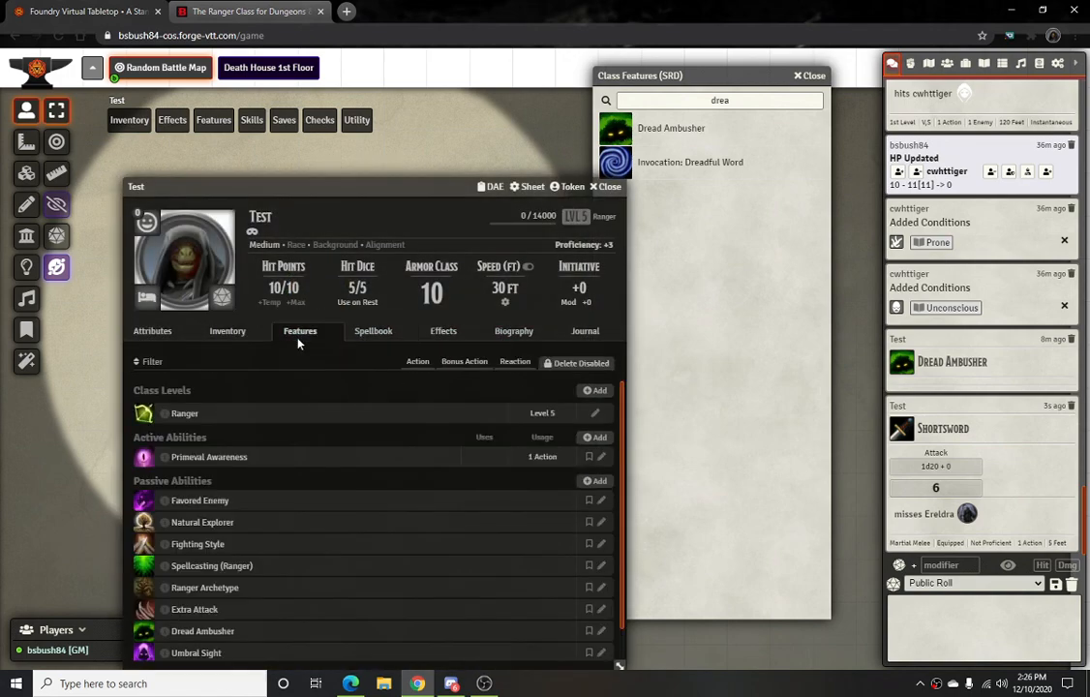
click(490, 186)
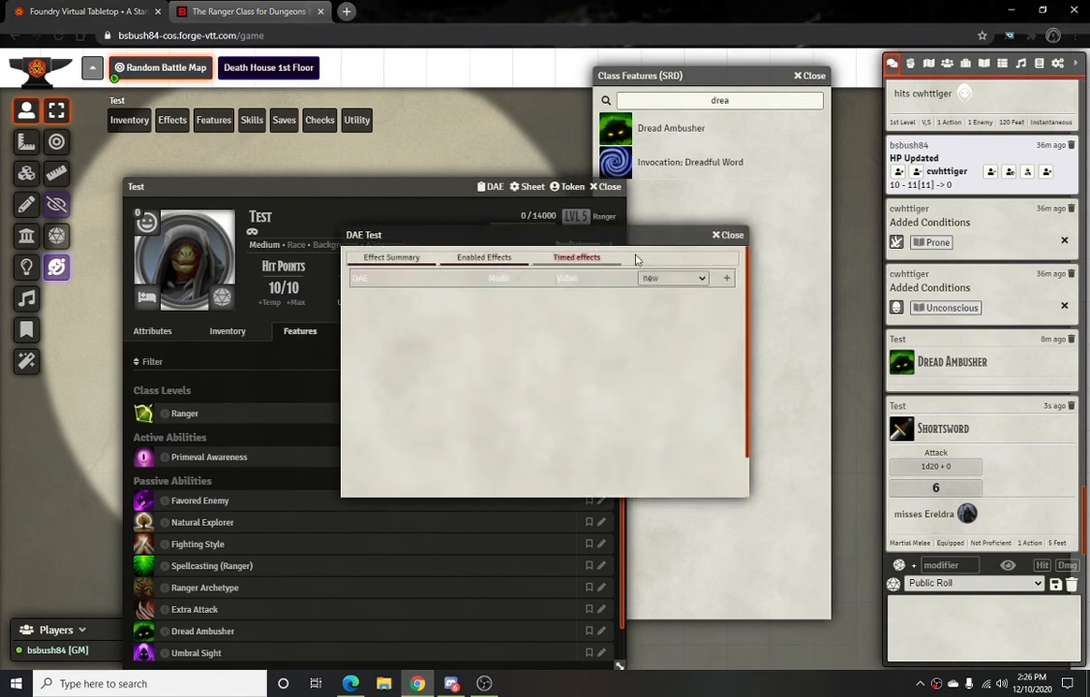
click(727, 237)
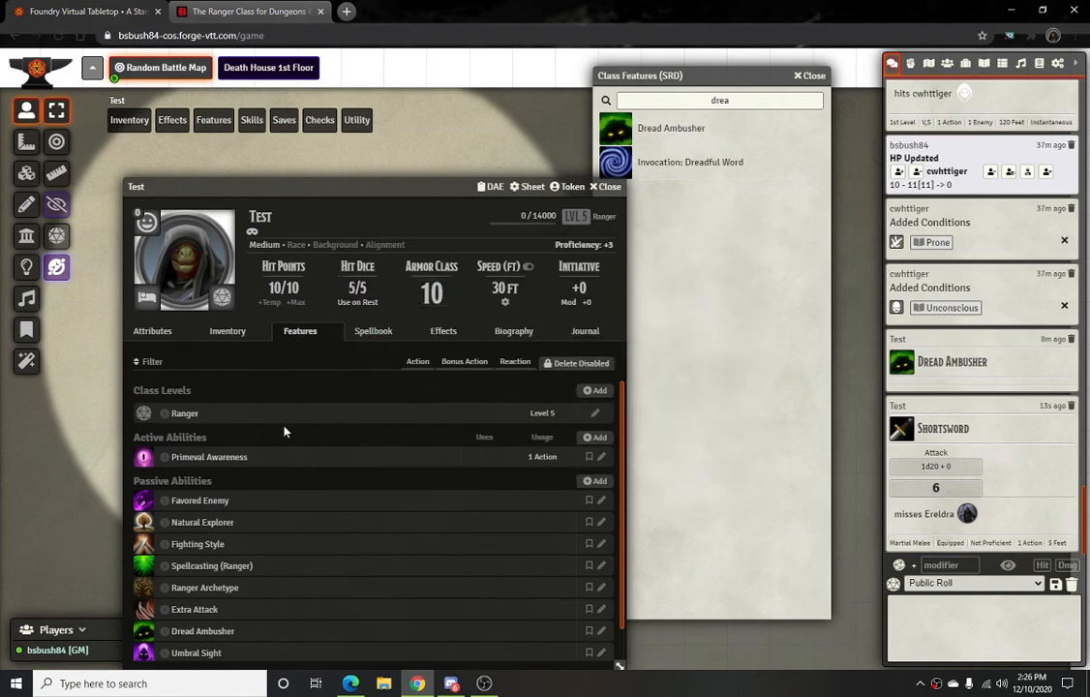
Add a passive effect to the Test character with a duration of 1 round and the One Attack special expiry
click(443, 331)
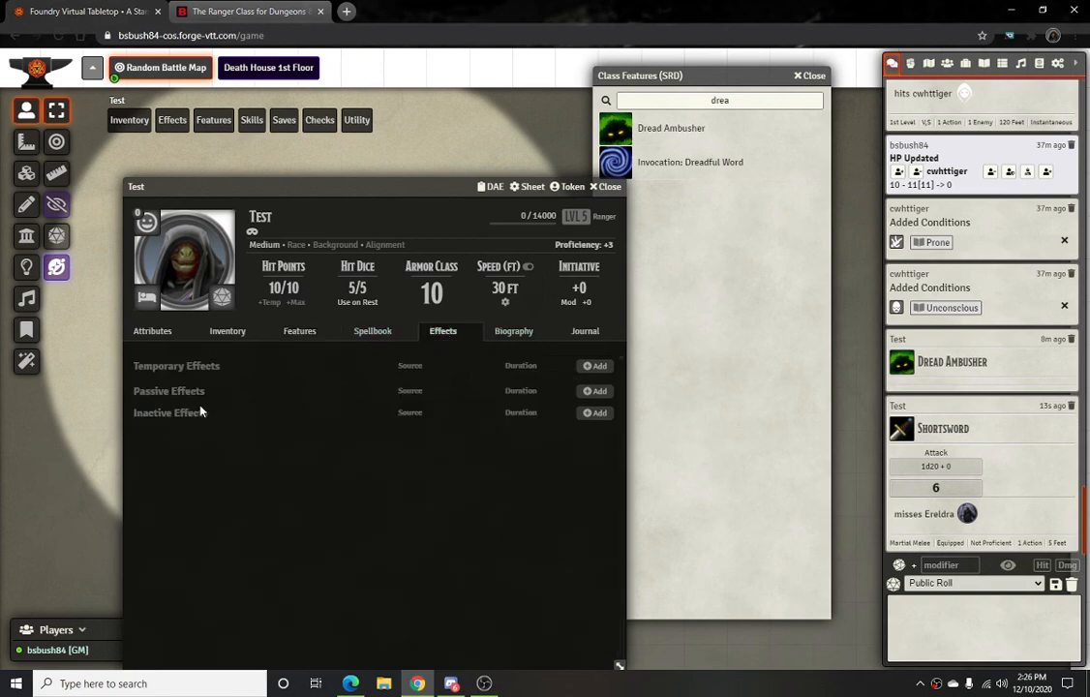
click(594, 391)
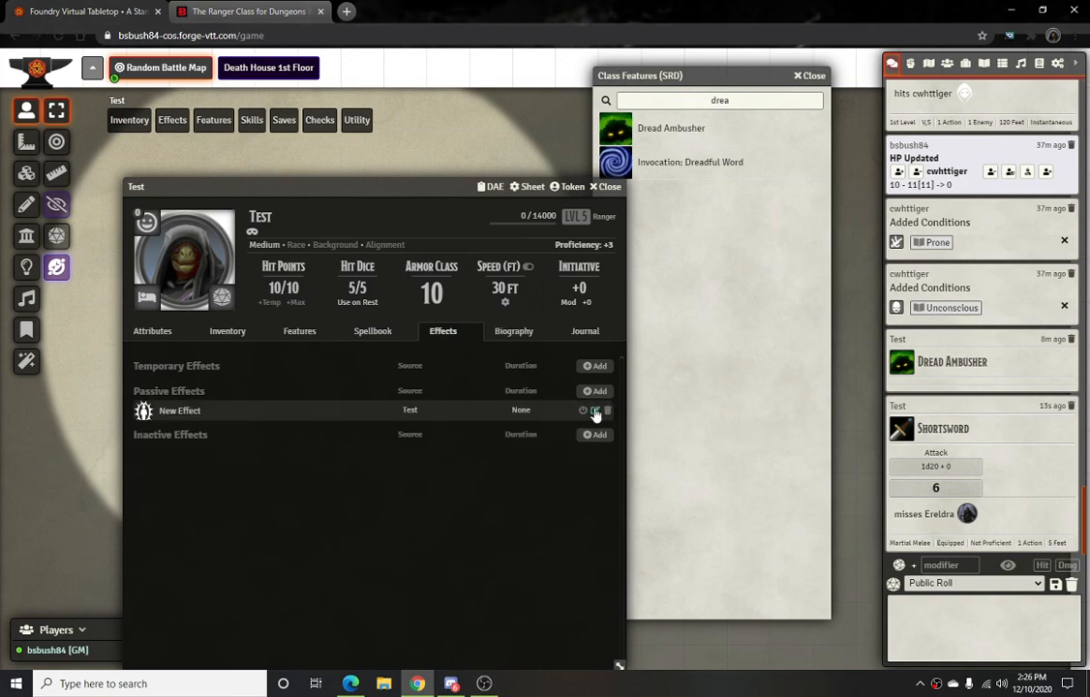
click(595, 412)
click(543, 331)
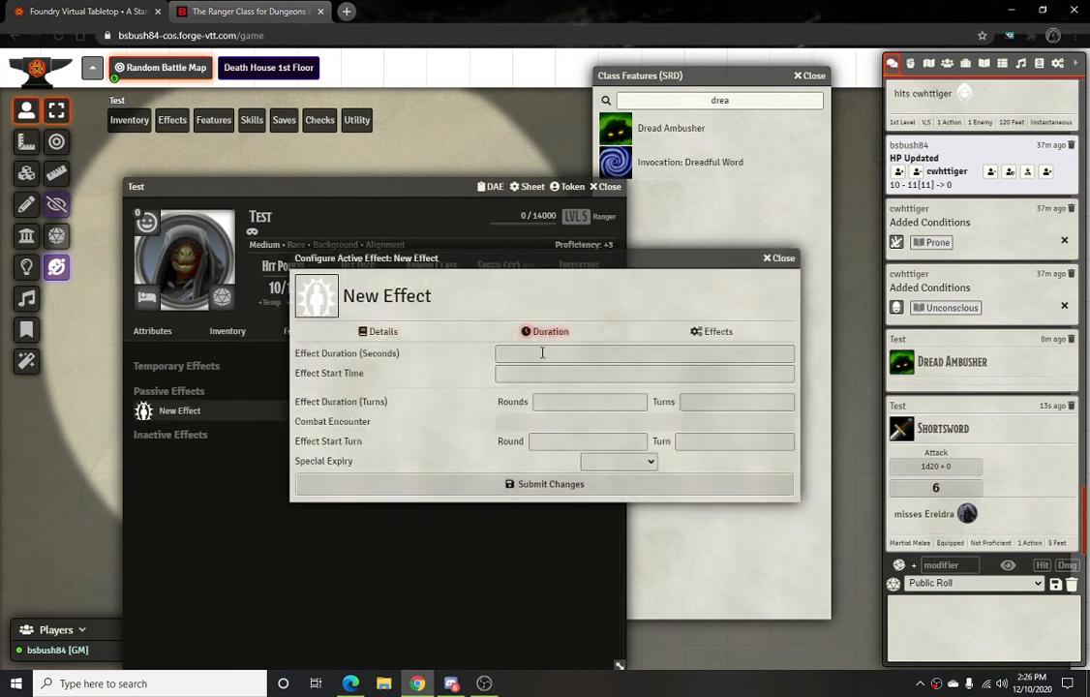
click(551, 400)
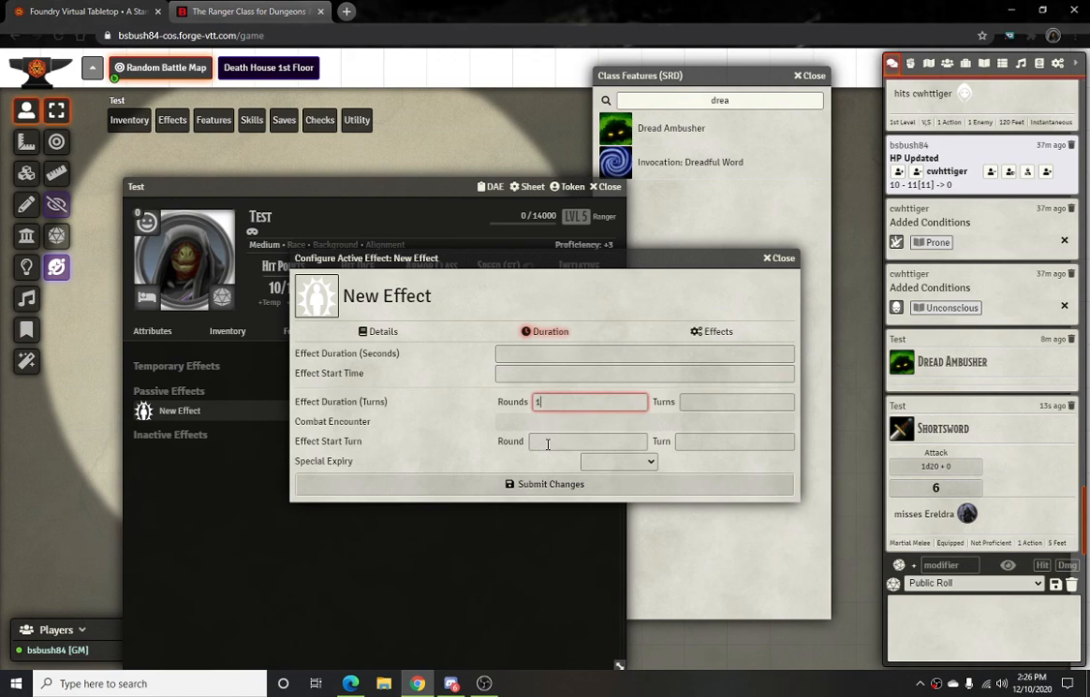
text(1)
click(617, 461)
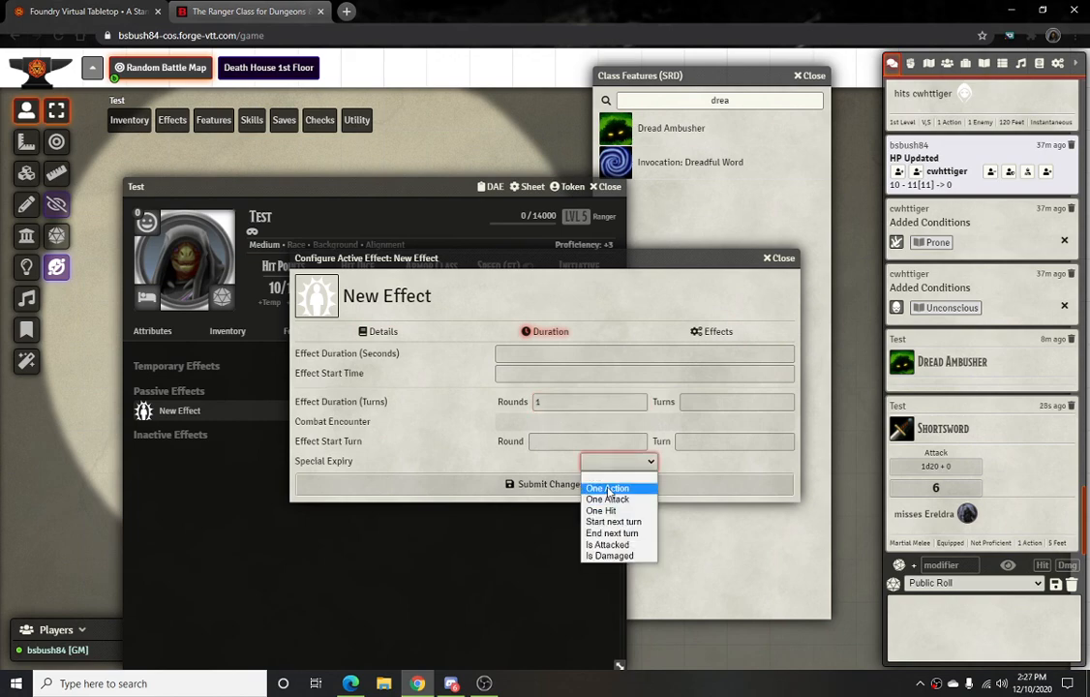
click(607, 499)
Give the new effect a Bonuses All Damage Bonuses change with the value 1d8 and submit it
click(695, 333)
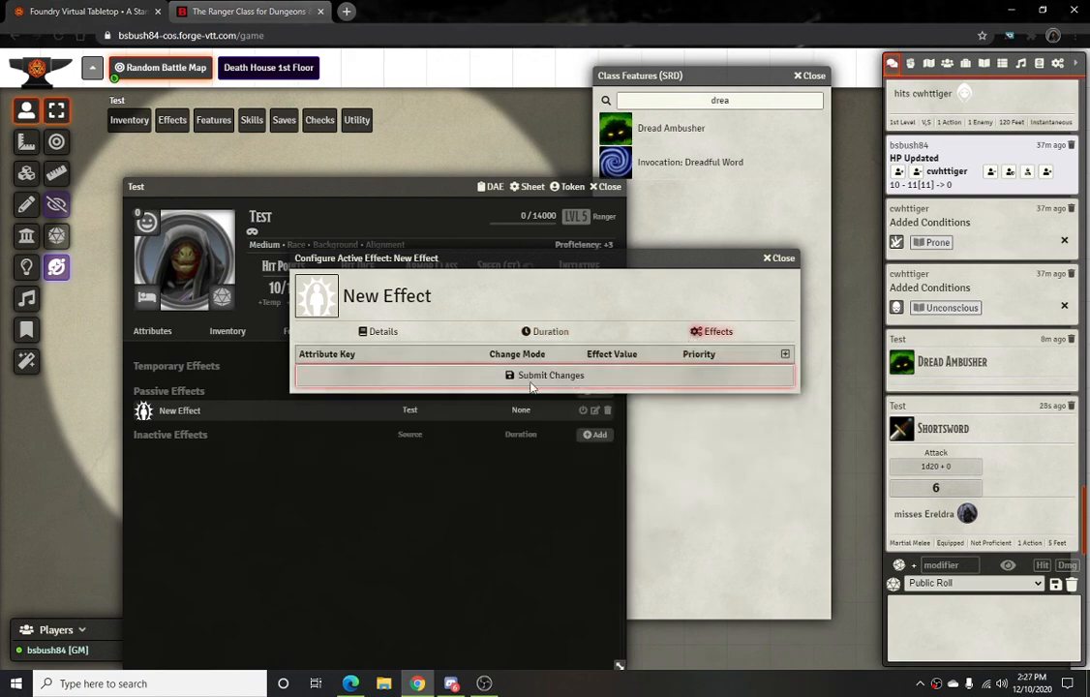
click(785, 355)
click(407, 375)
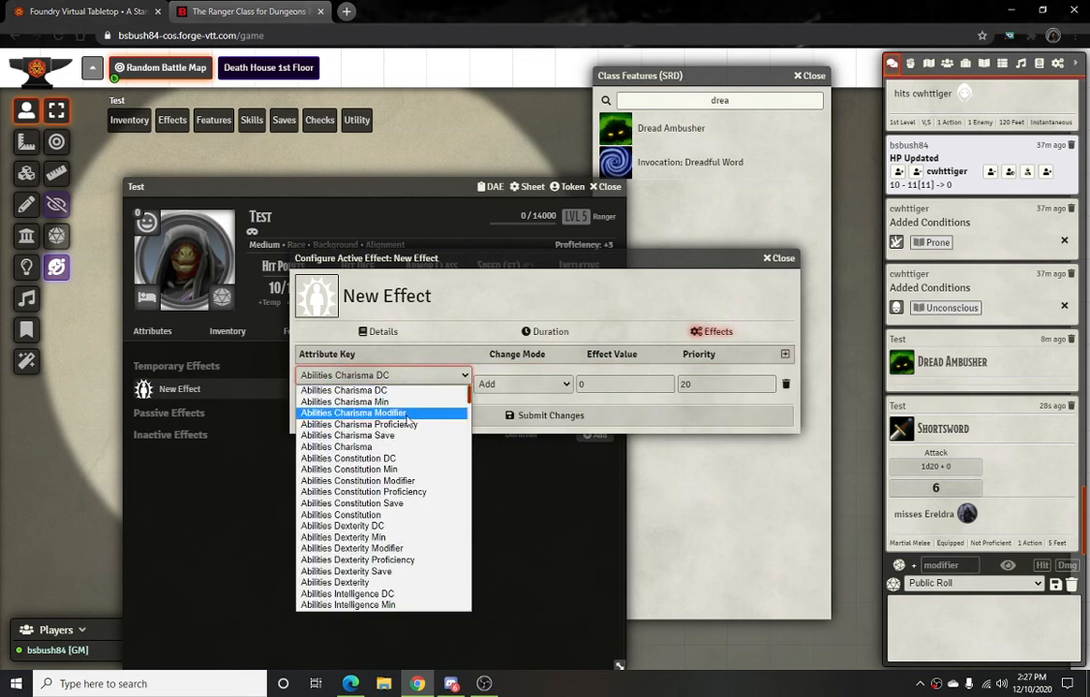
scroll(407, 423, down, 8)
scroll(406, 489, up, 3)
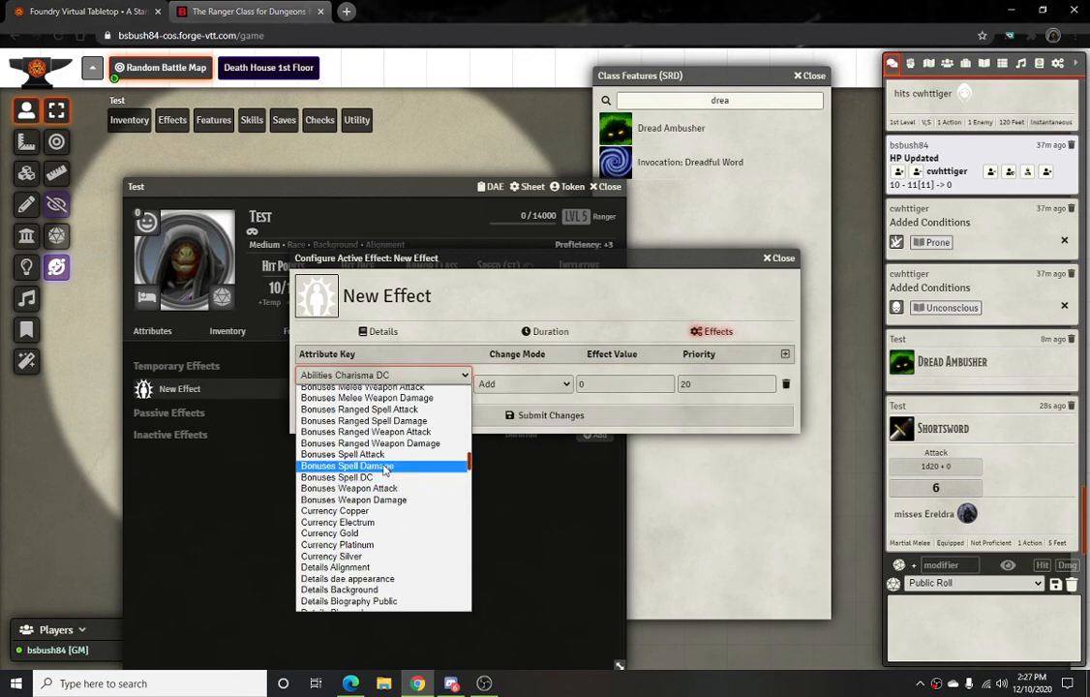
scroll(385, 469, up, 4)
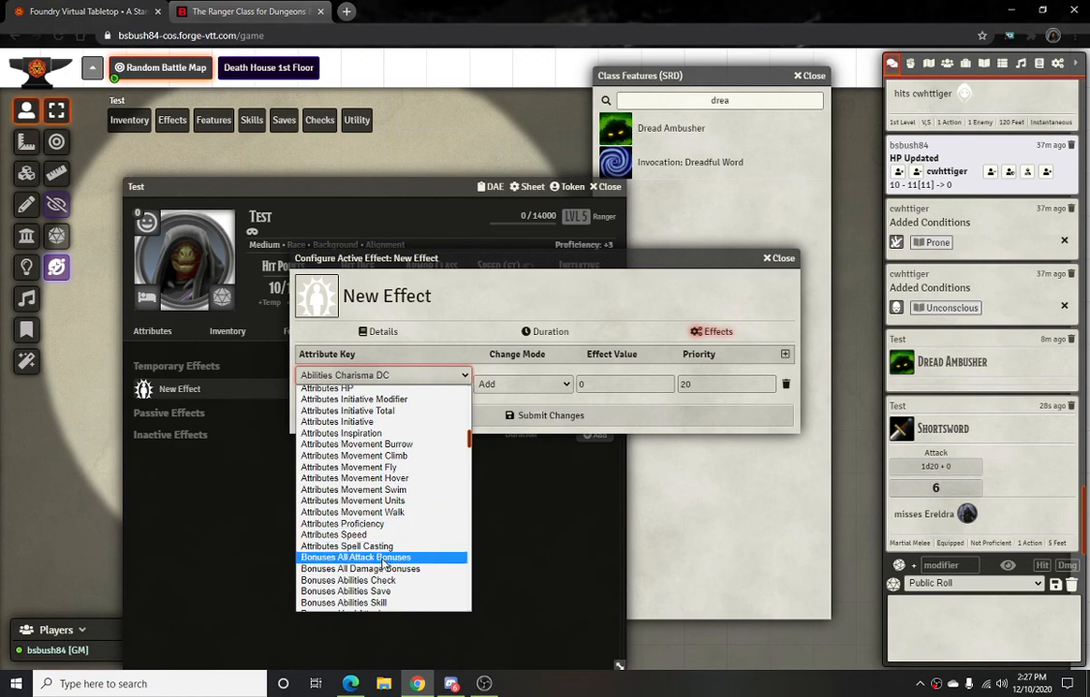
click(382, 568)
click(625, 385)
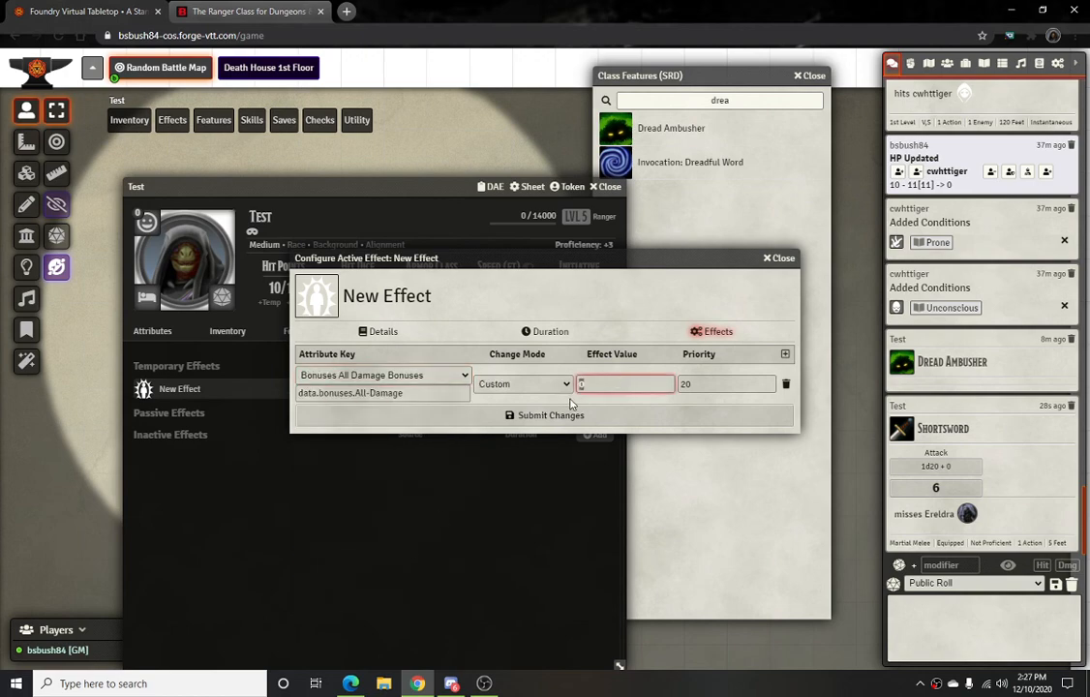
text(1d8)
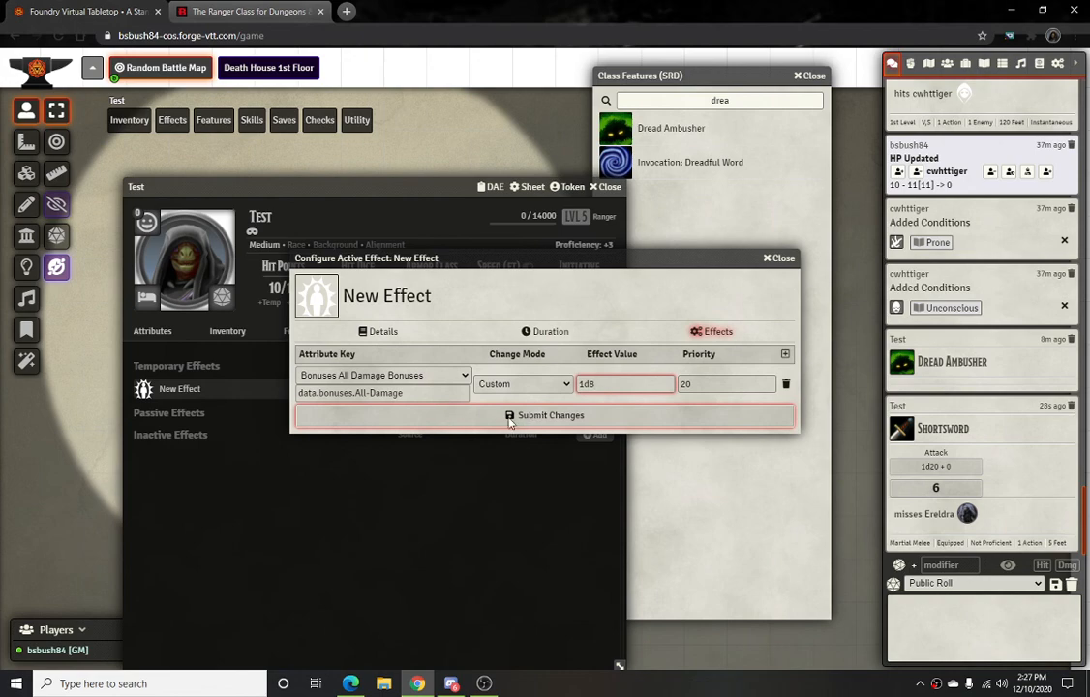
click(510, 418)
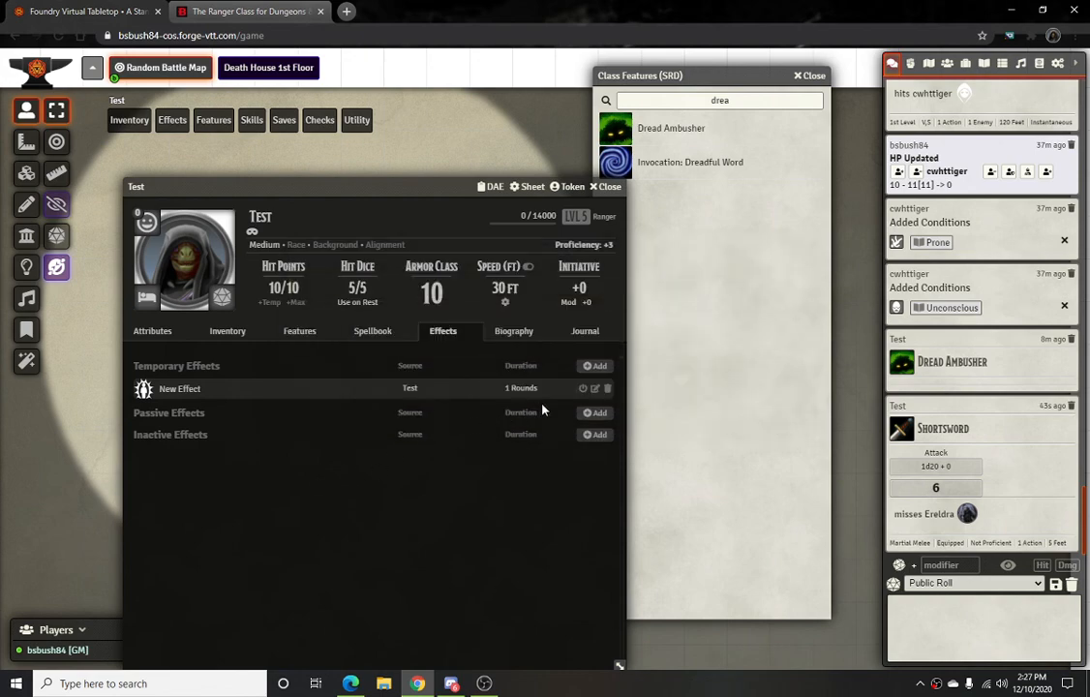
Attack Ereldra with the Test token's Shortsword at advantage and move the character sheet clear of the chat log roll
drag(410, 191, 697, 166)
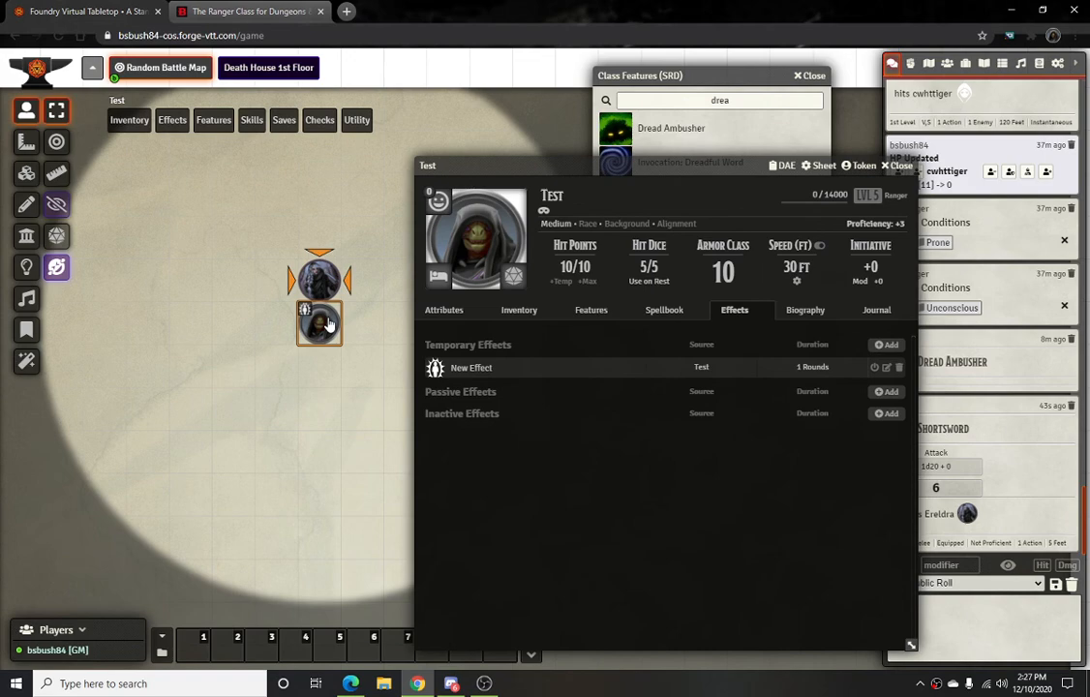
mouse_move(131, 118)
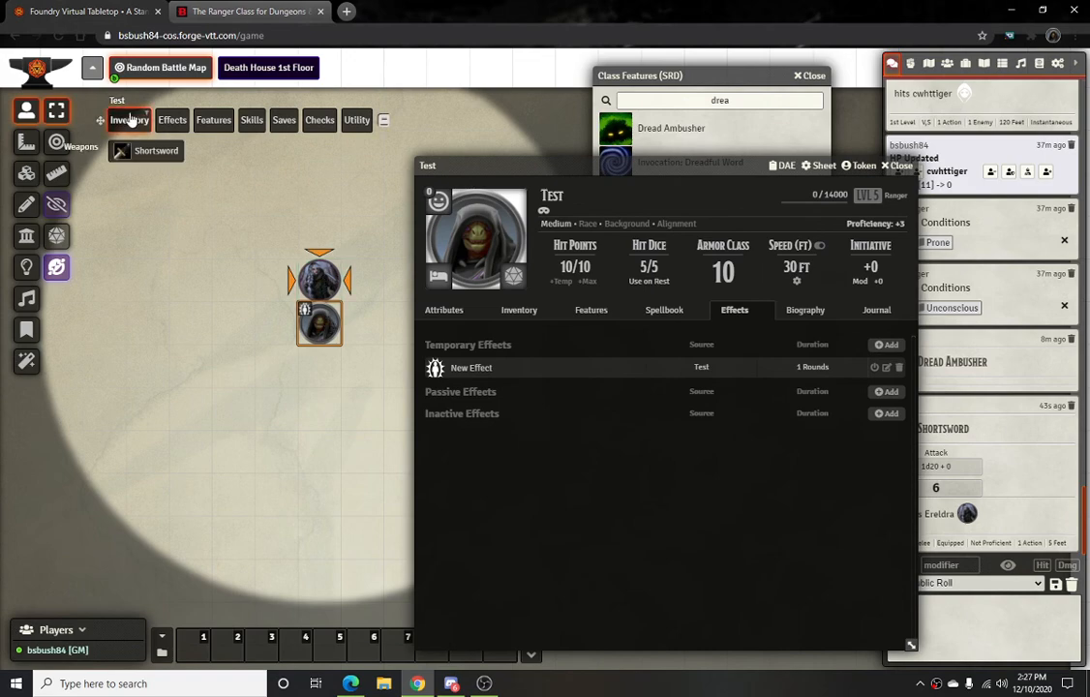
click(150, 155)
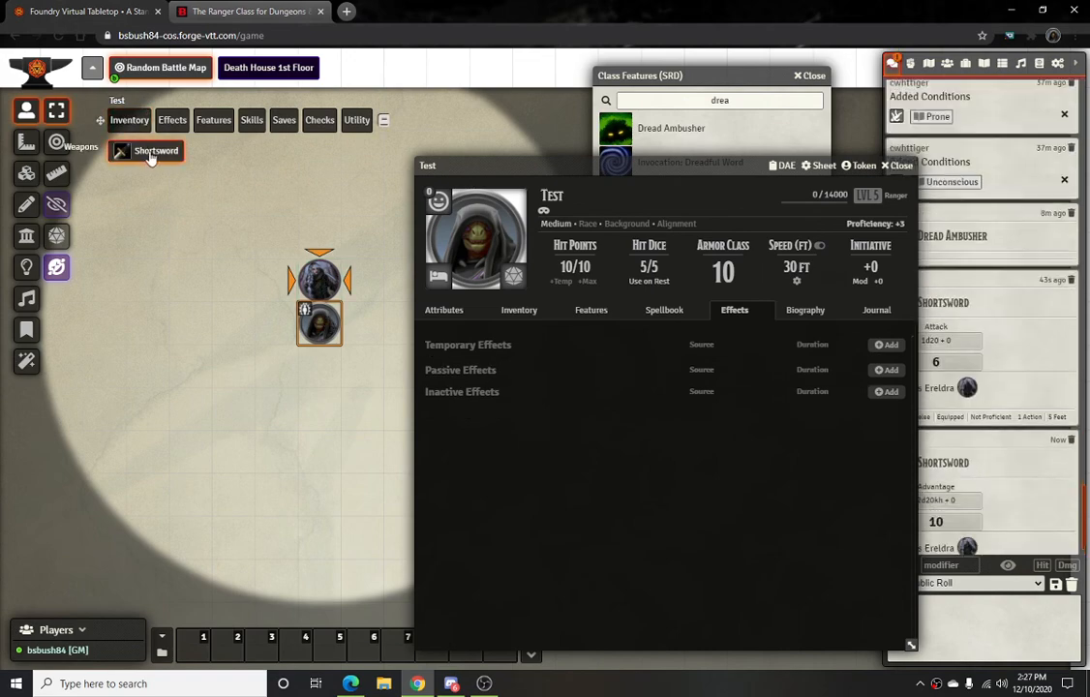
drag(542, 166, 500, 103)
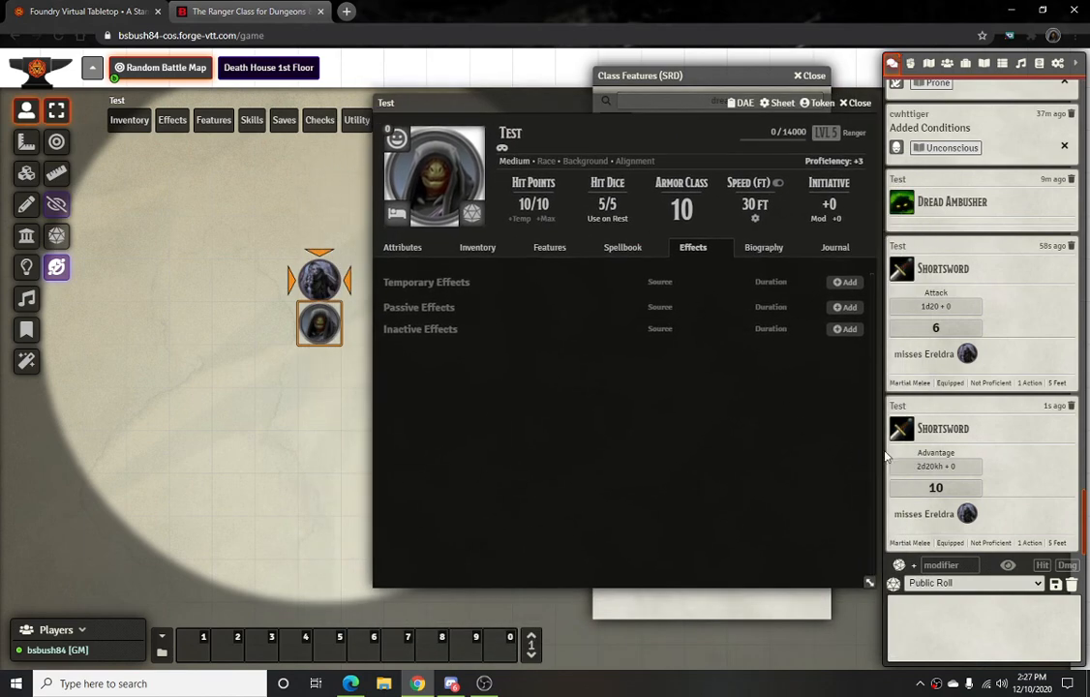
click(939, 468)
click(329, 440)
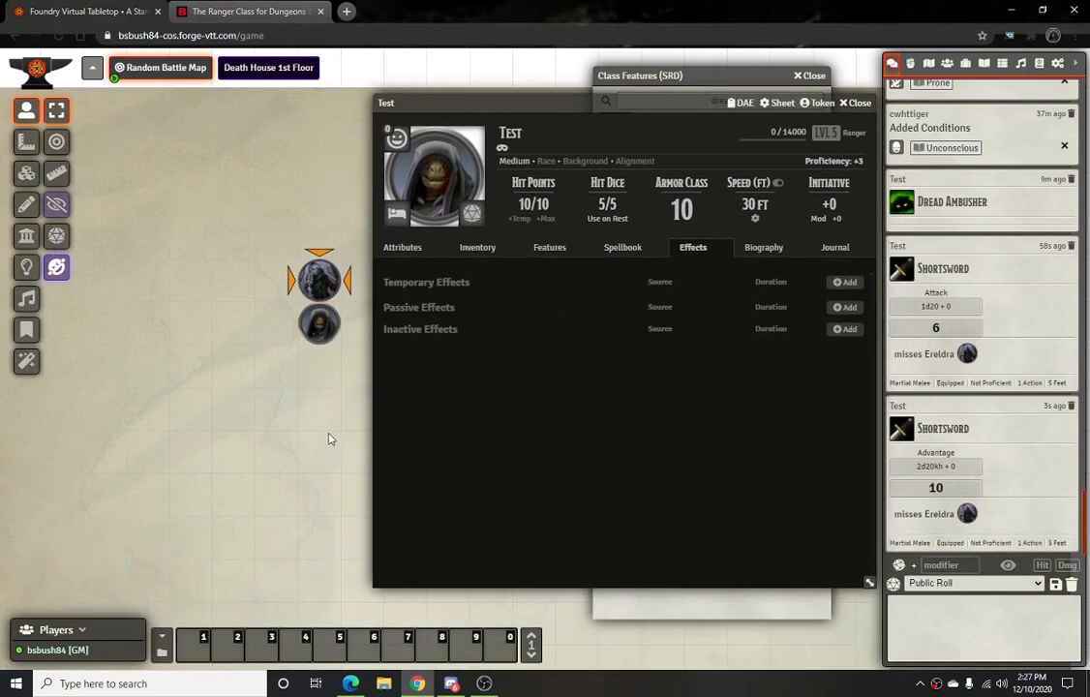
Add another passive effect to the Test character, look through the sheet's sections, and close the sheet
click(842, 312)
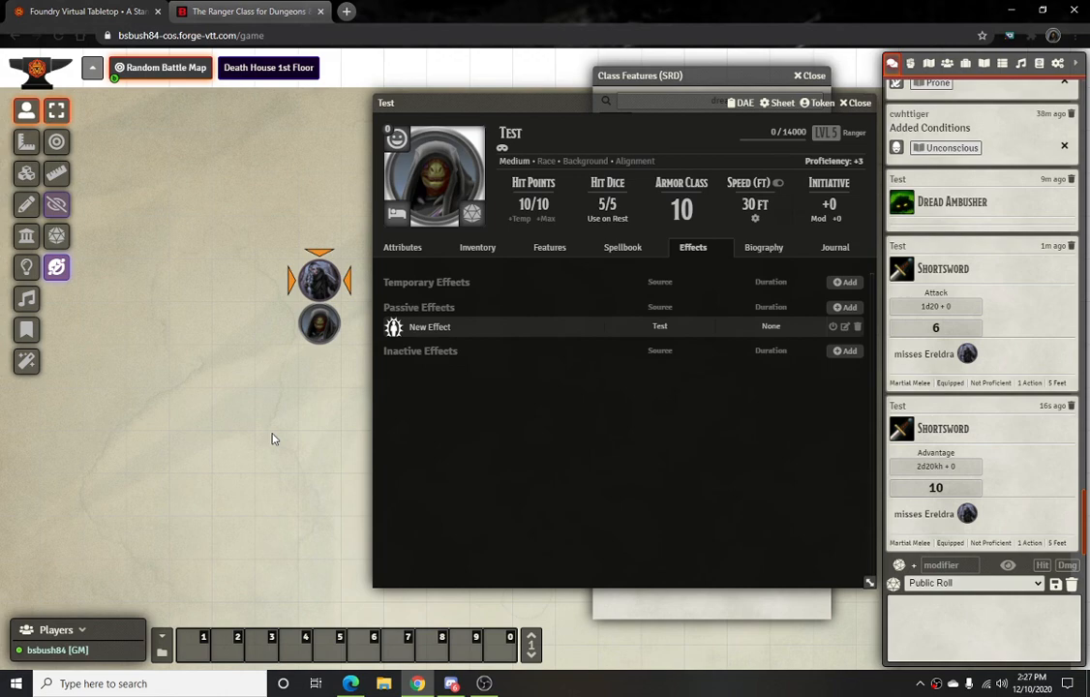
click(406, 251)
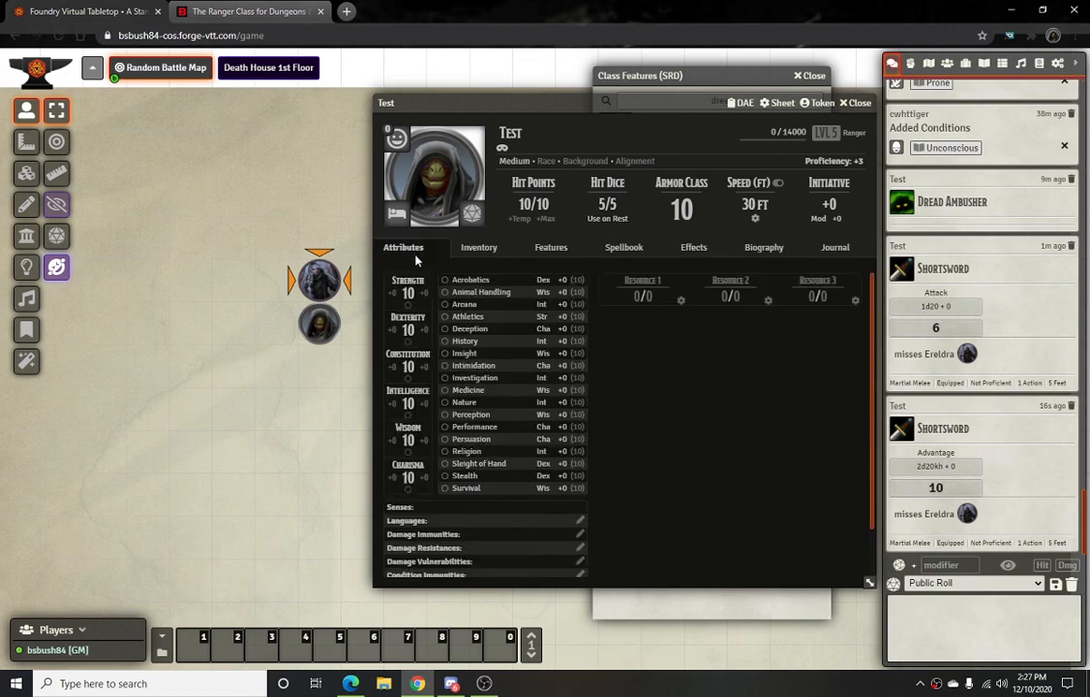
click(479, 248)
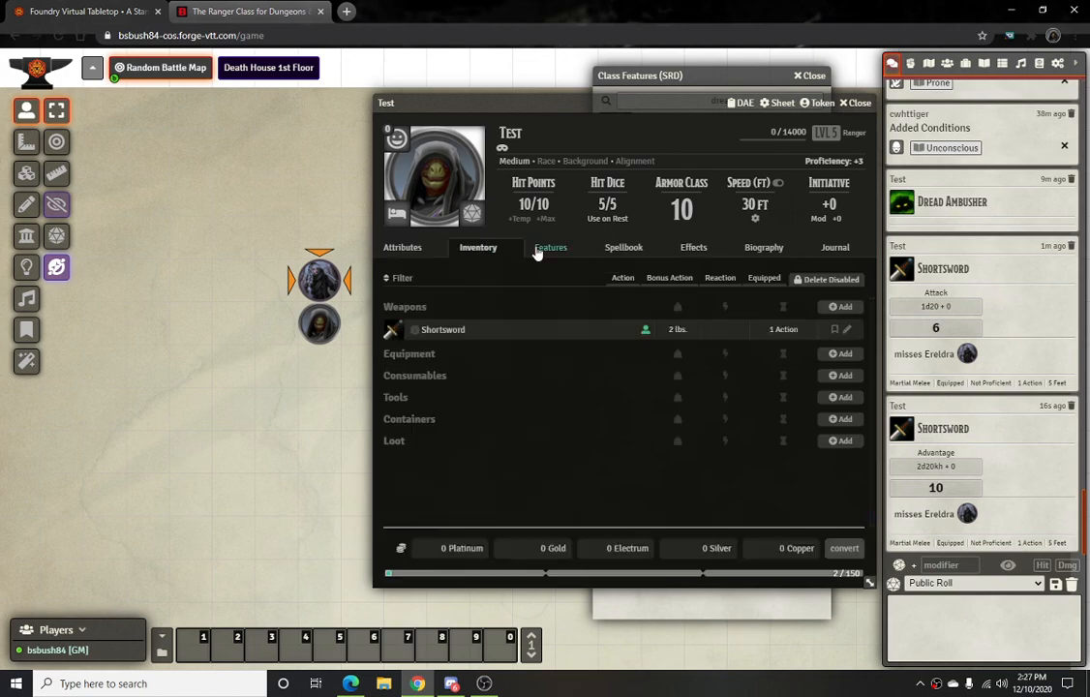
click(538, 250)
click(620, 247)
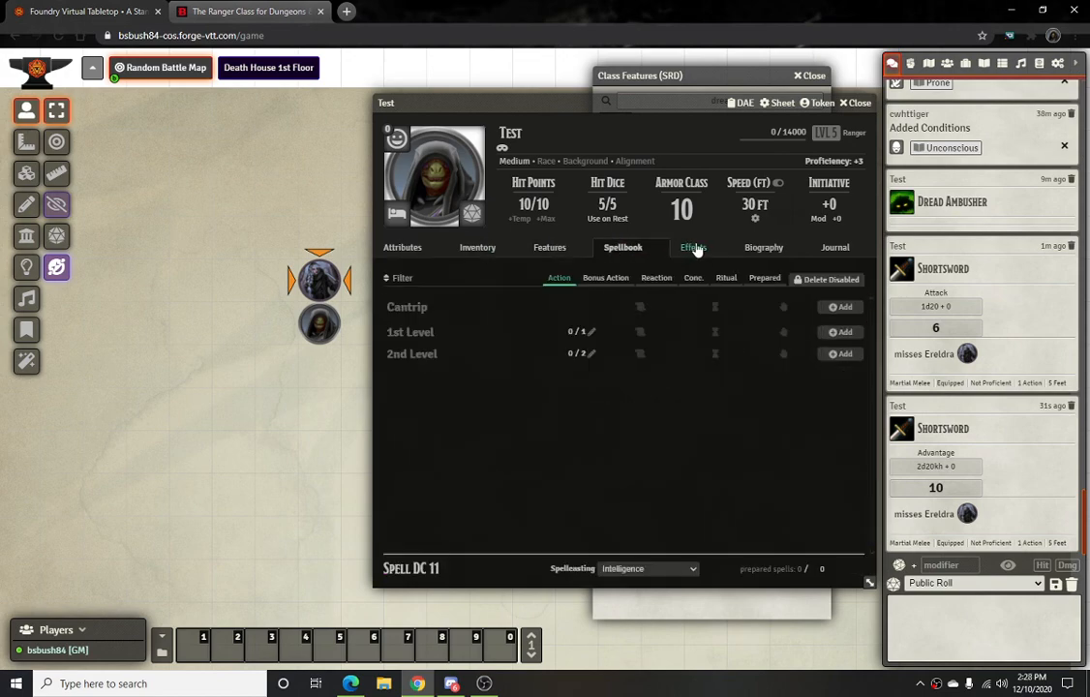
click(695, 248)
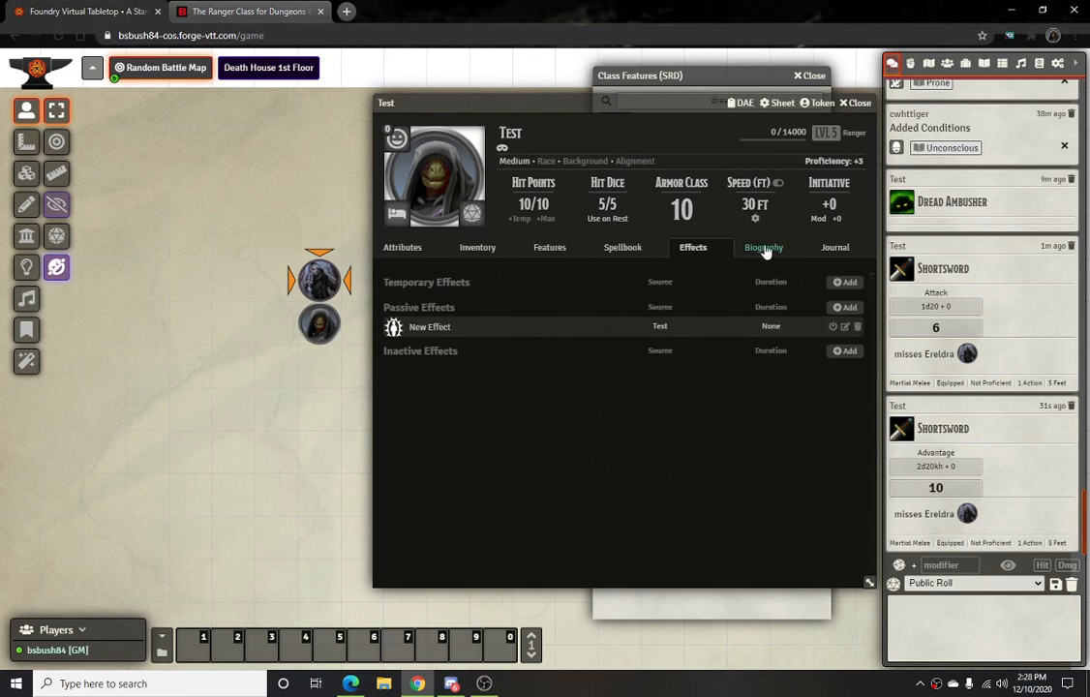
click(855, 103)
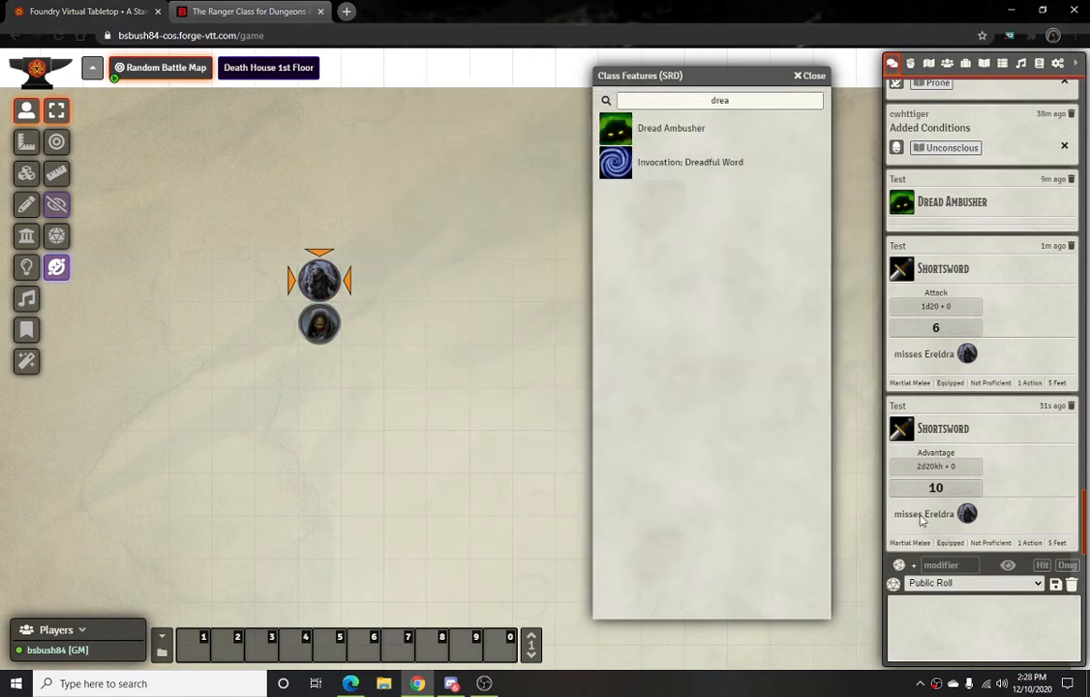
Expand the dice details of the latest Shortsword advantage roll in the chat log
click(931, 465)
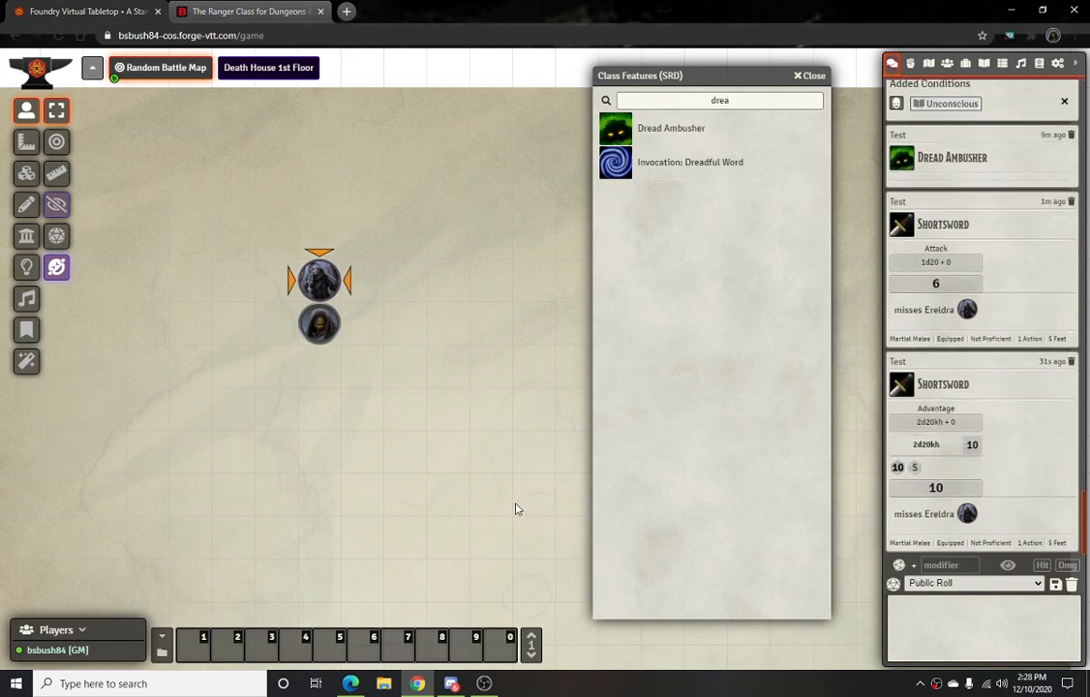
click(949, 270)
click(948, 271)
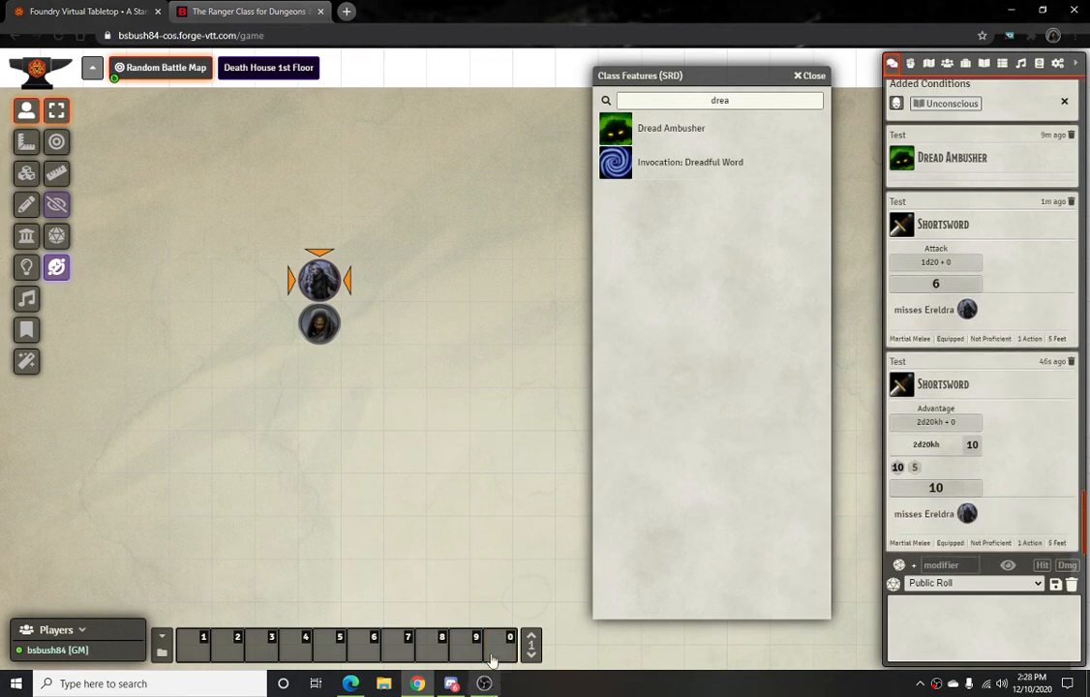
mouse_move(486, 684)
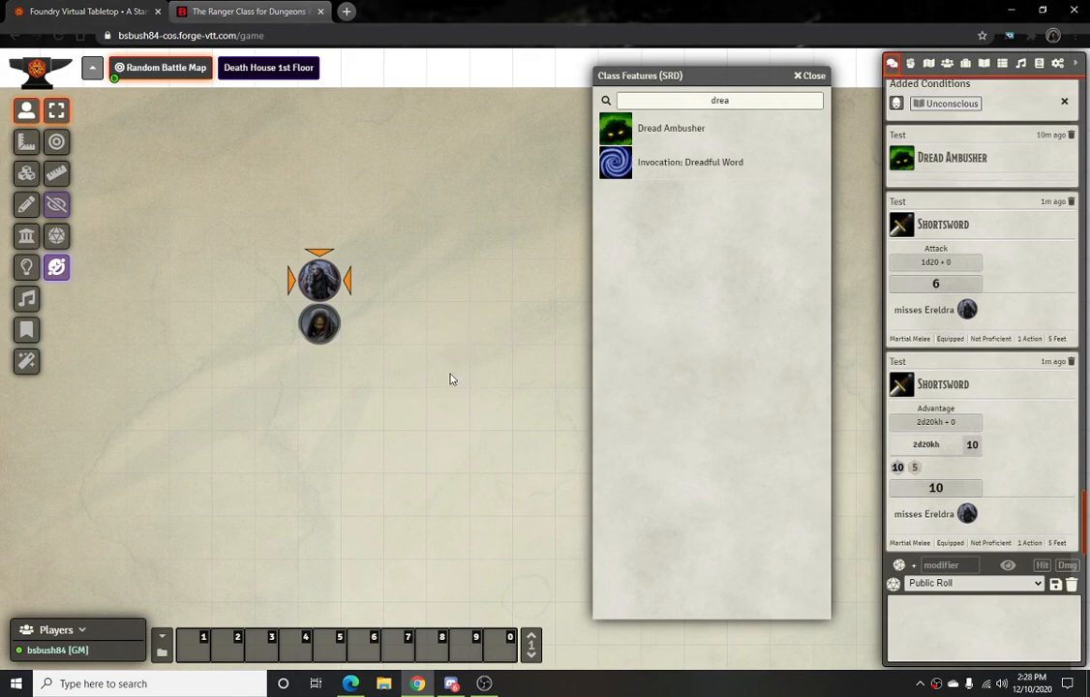
click(486, 683)
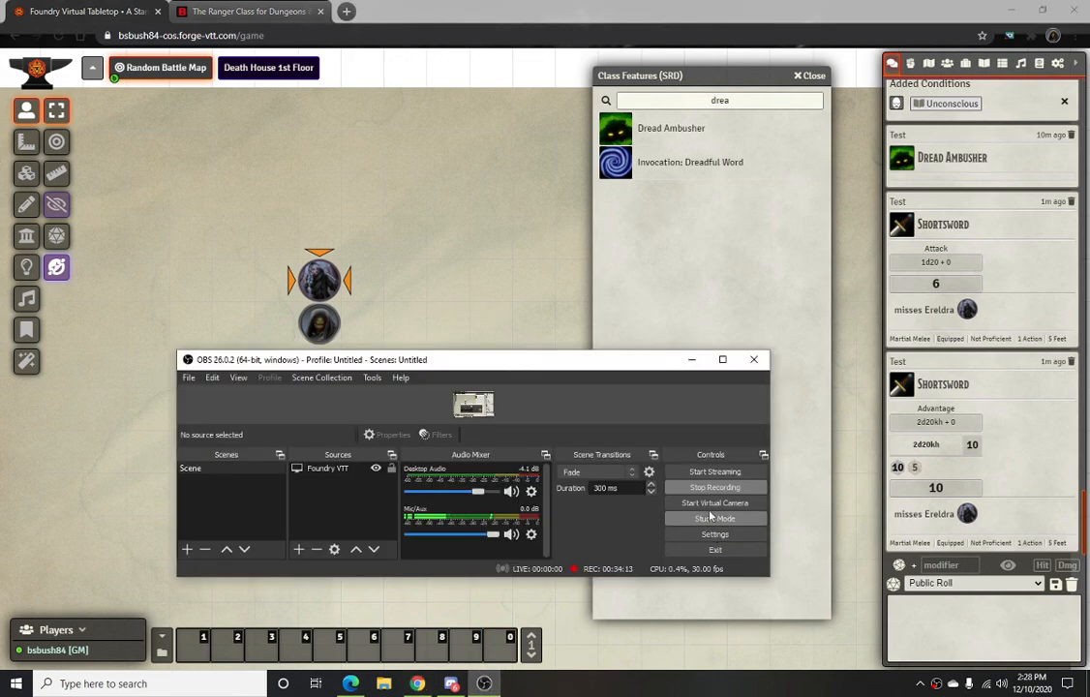